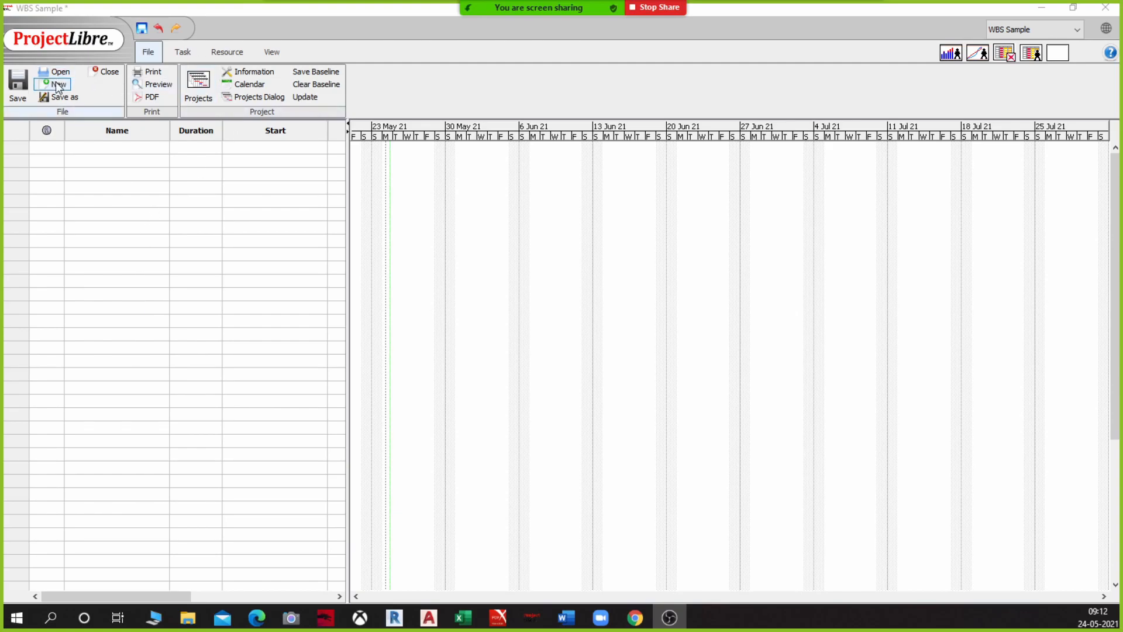
View the Sample Bathroom Refitting project for reference and switch back to the WBS Sample project
{"action": "left_click", "coordinate": [999, 33]}
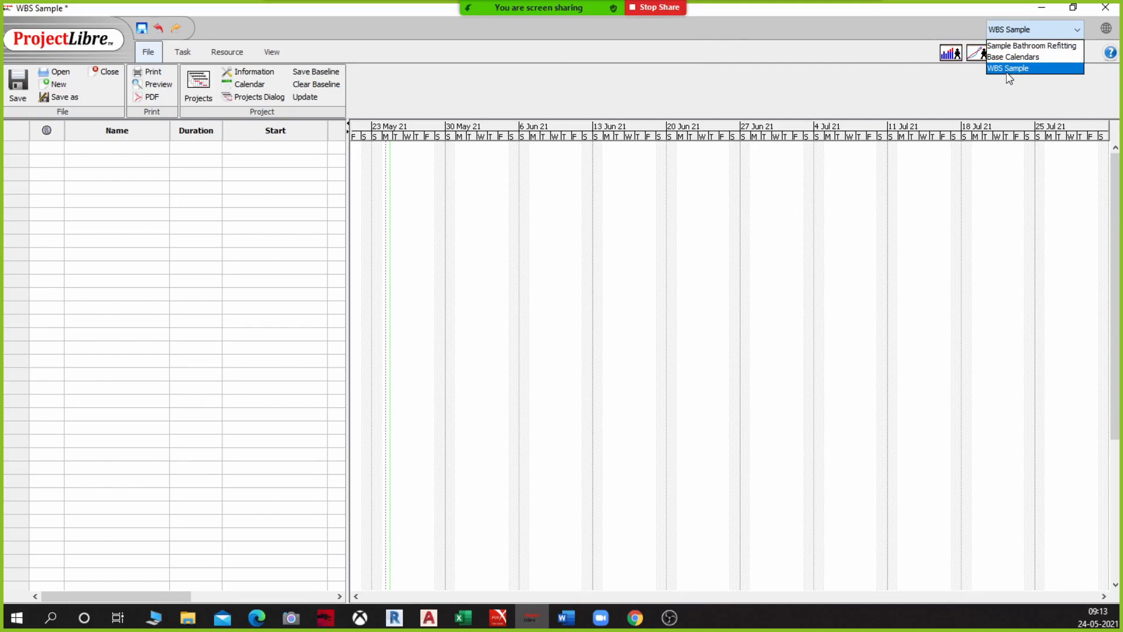
{"action": "left_click", "coordinate": [1001, 47]}
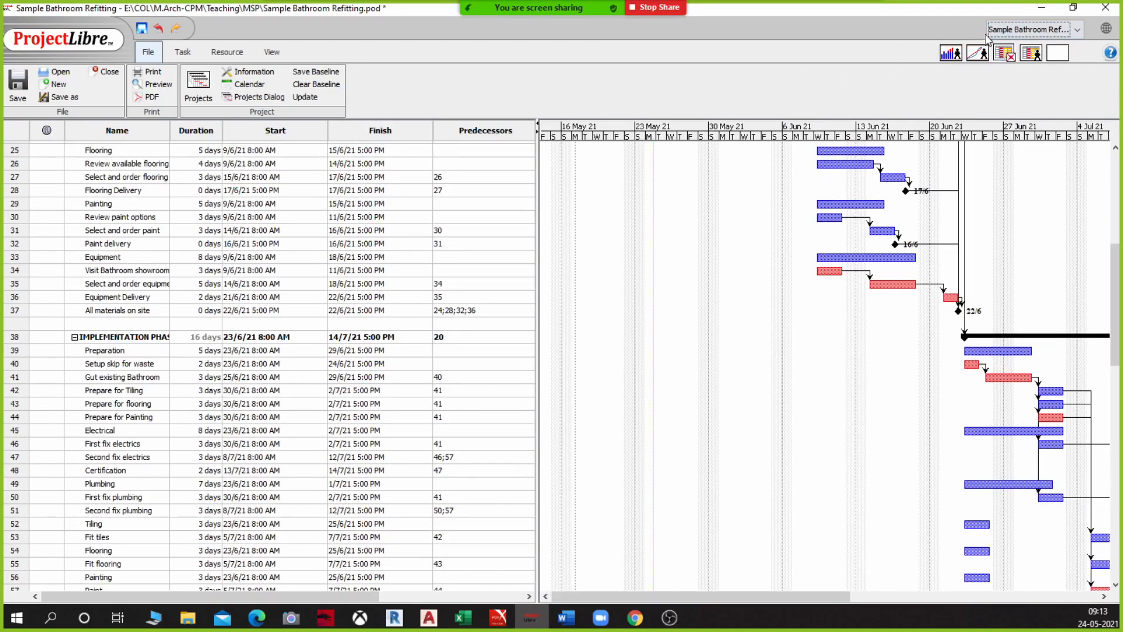
{"action": "left_click", "coordinate": [1019, 30]}
{"action": "left_click", "coordinate": [1010, 69]}
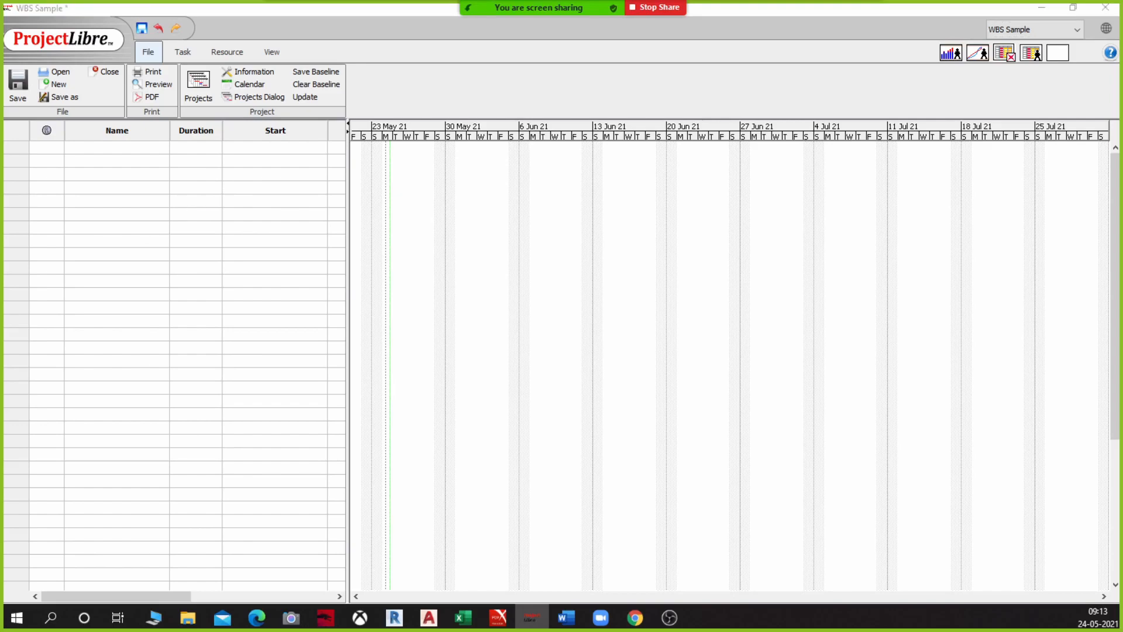
Add a task named Project Summary in the first row of the WBS Sample project
{"action": "left_click", "coordinate": [92, 162]}
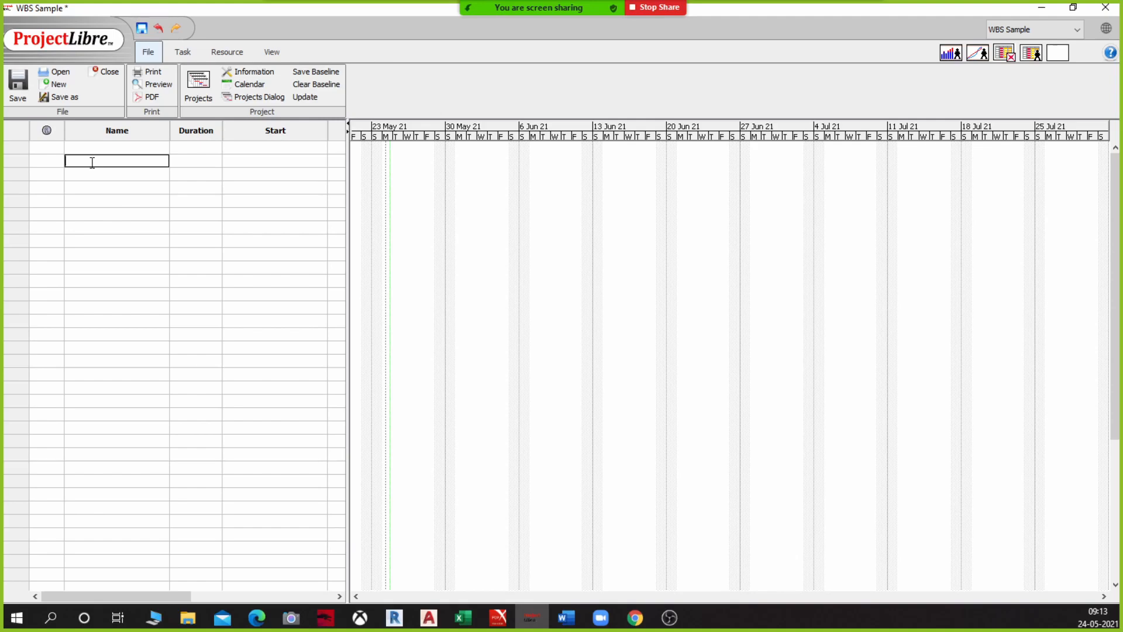
{"action": "left_click", "coordinate": [107, 145]}
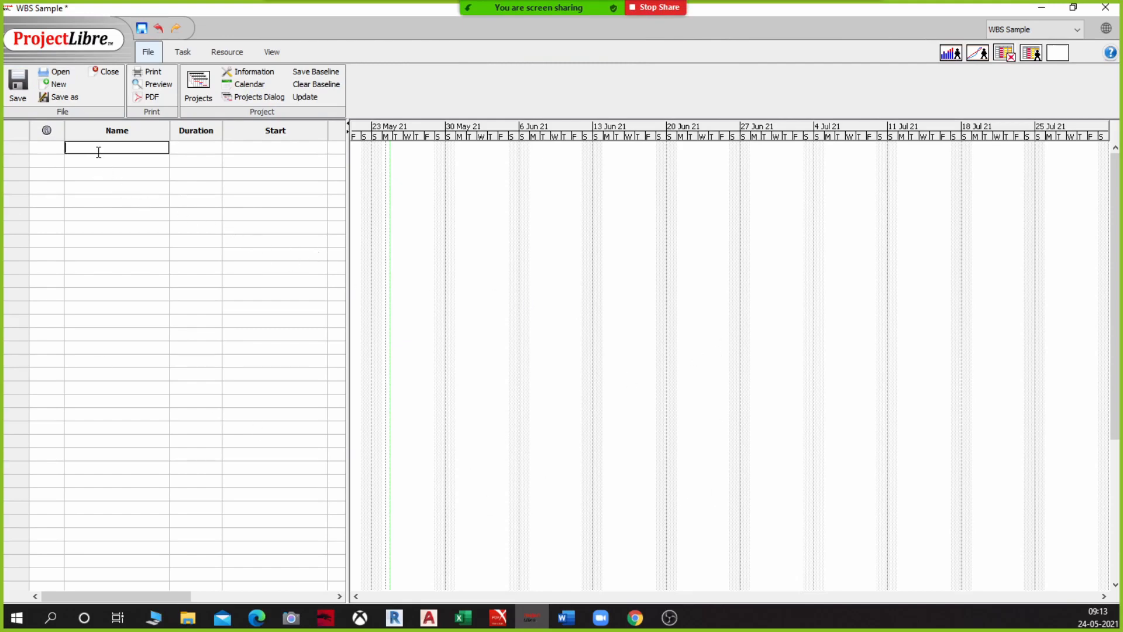
{"action": "type", "text": "Project Sammary"}
{"action": "key", "text": "Return"}
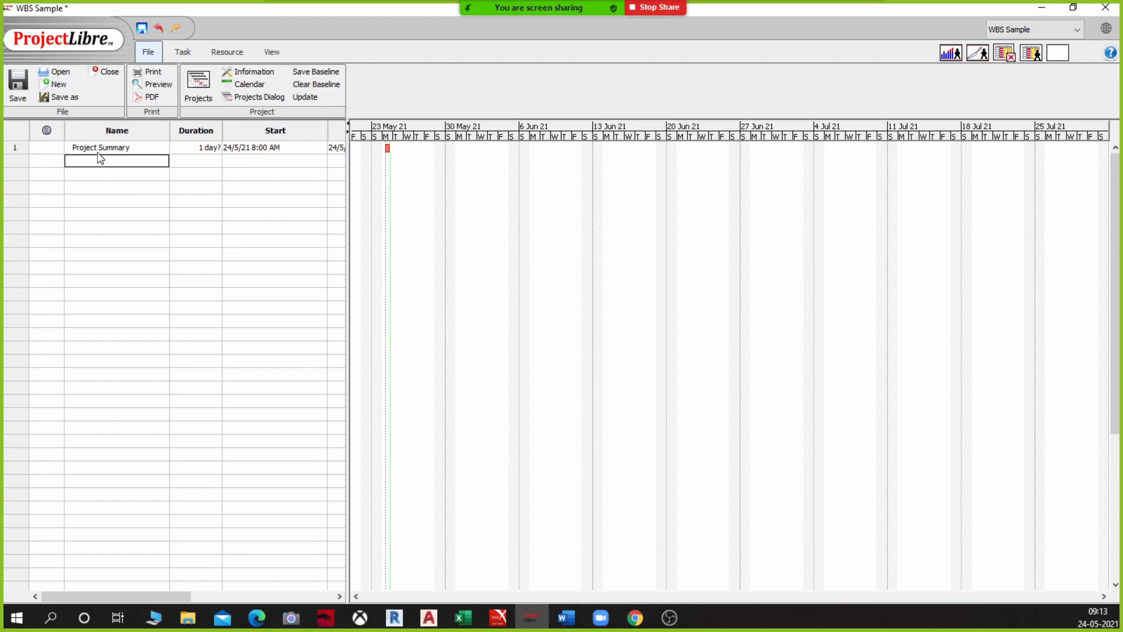
Add a task named Main Task 1 in the second row
{"action": "type", "text": "Task"}
{"action": "key", "text": "BackSpace"}
{"action": "type", "text": "Main Task 1"}
{"action": "key", "text": "Return"}
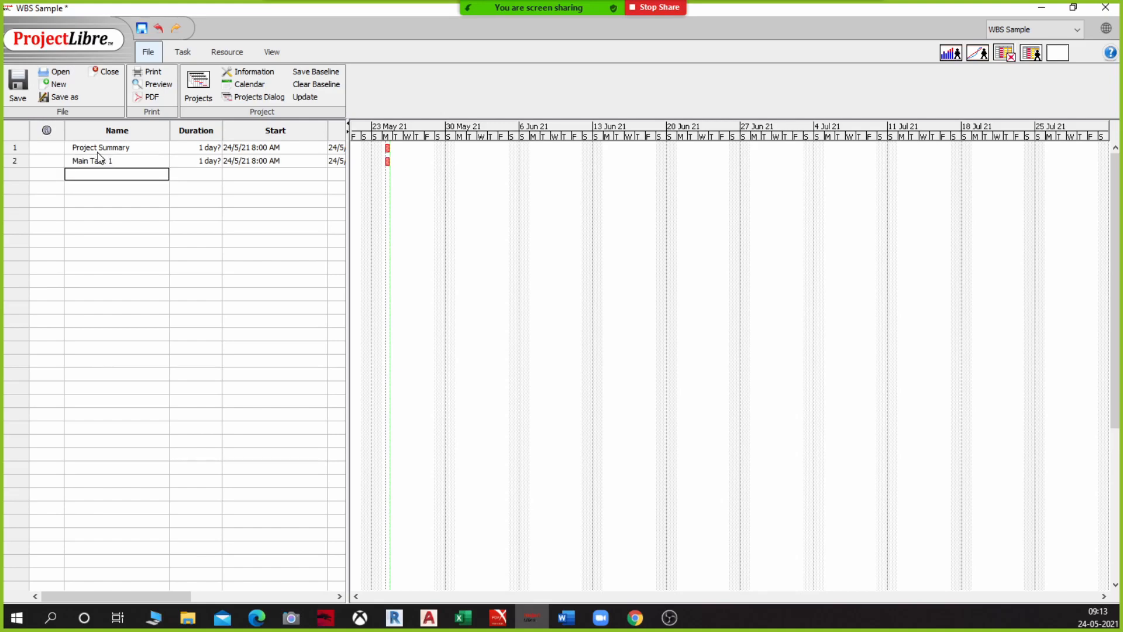
Name the task in the second row Architecrtural Package
{"action": "left_click", "coordinate": [99, 158]}
{"action": "type", "text": "Archi"}
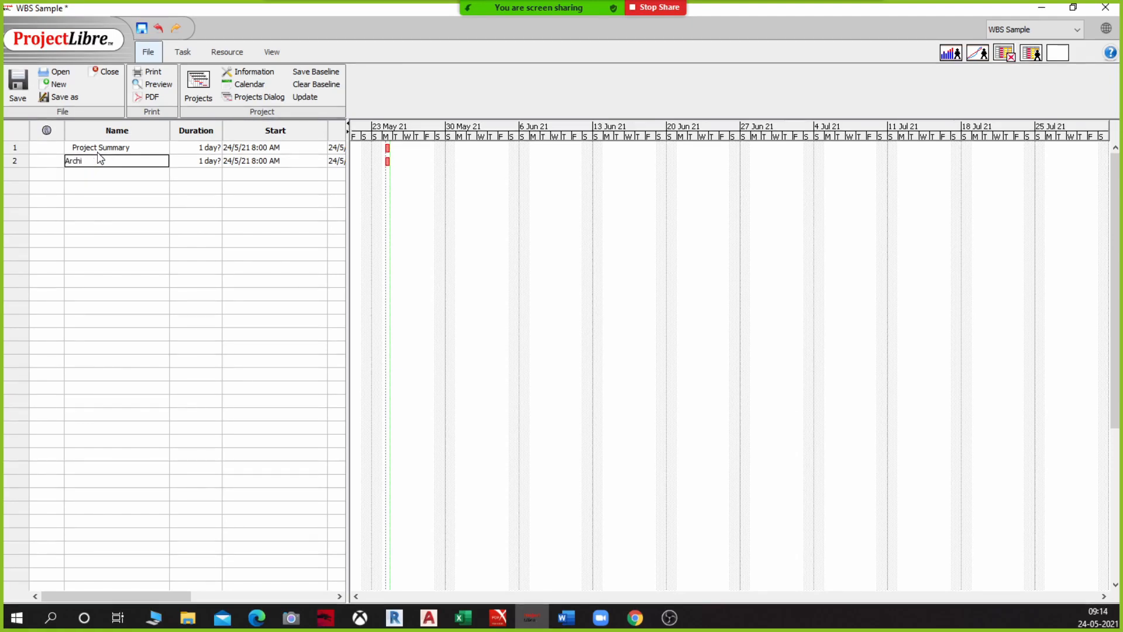
{"action": "type", "text": "tectural Package"}
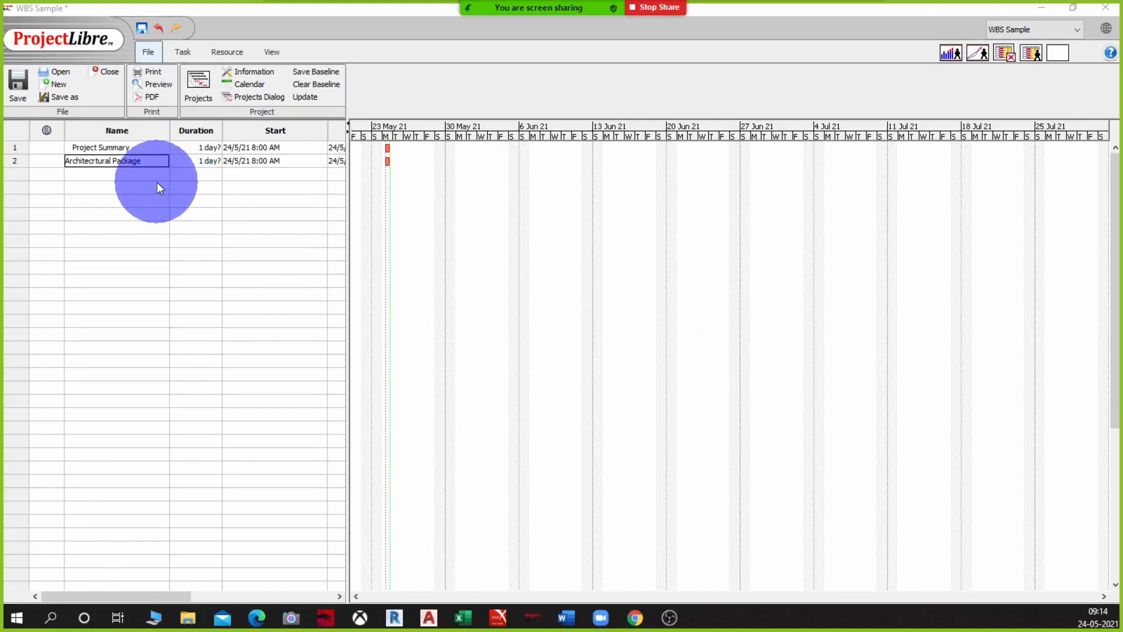
Add three tasks named Design Scheme 1, Design Scheme 2 and Design Scheme 3 below Architecrtural Package
{"action": "left_click", "coordinate": [126, 175]}
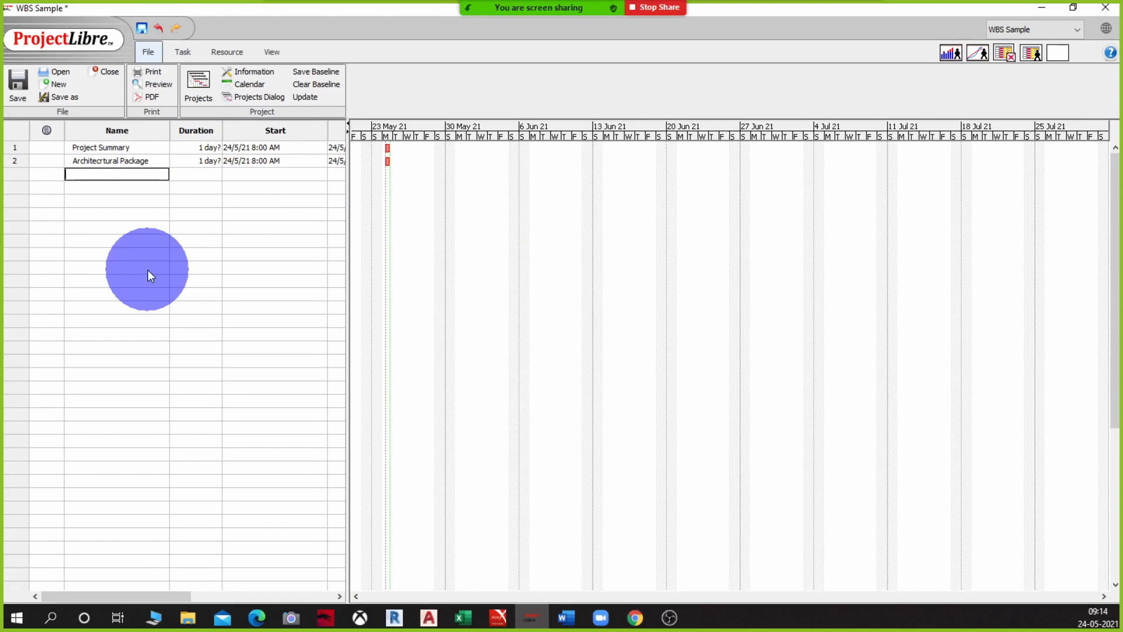
{"action": "type", "text": "Design Scheme 1"}
{"action": "key", "text": "Return"}
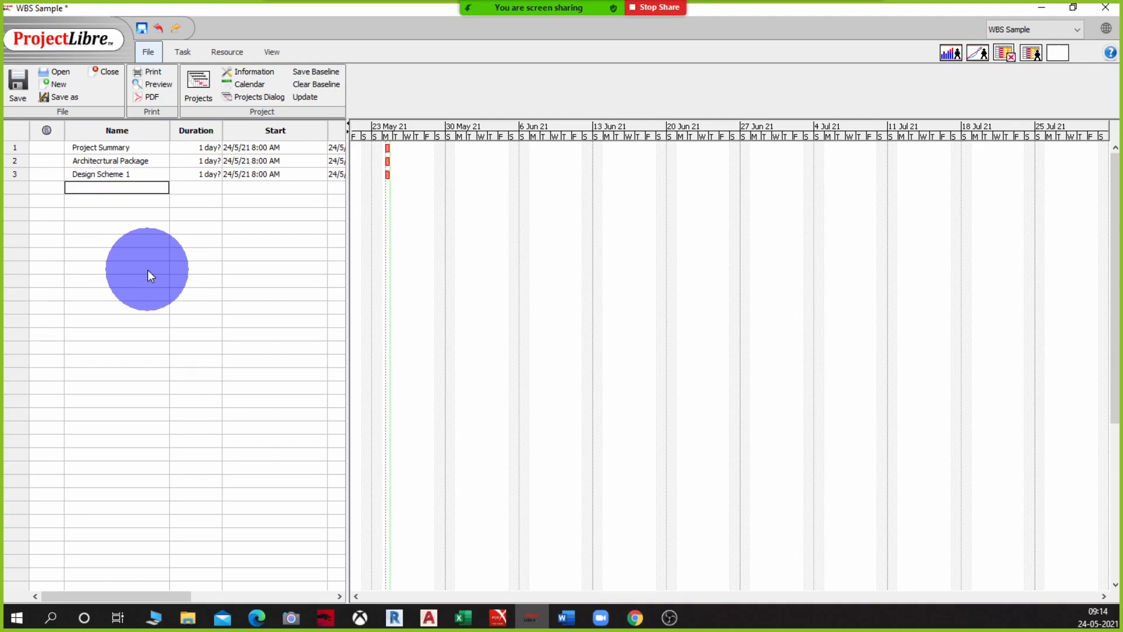
{"action": "type", "text": "Design Scheme 2"}
{"action": "key", "text": "Return"}
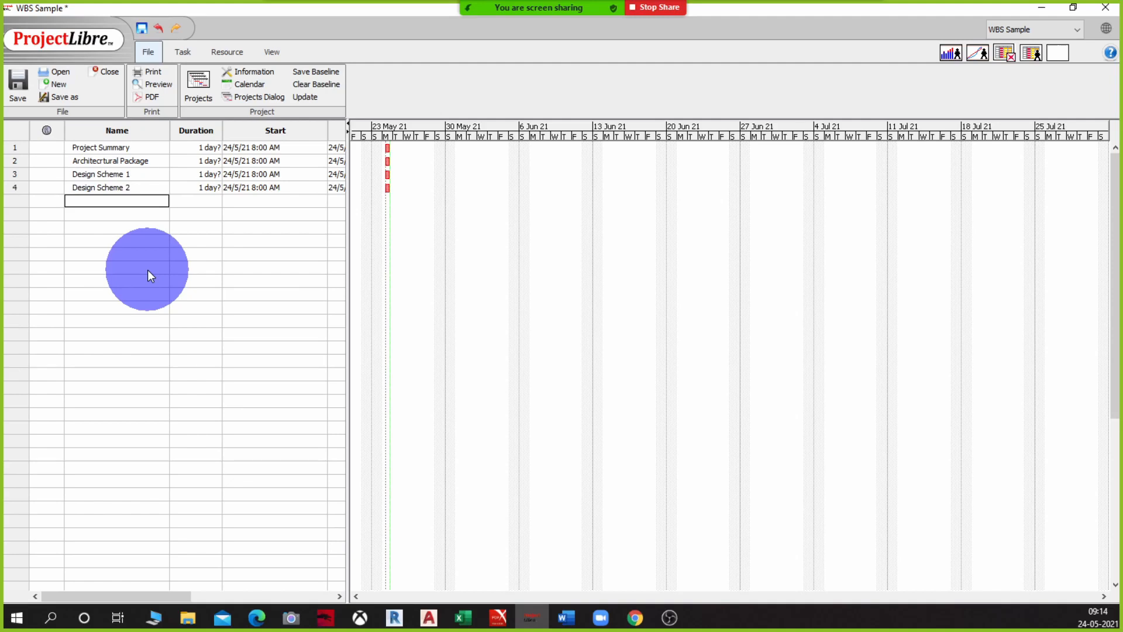
{"action": "type", "text": "Design Scheme 3"}
{"action": "key", "text": "Return"}
Add the tasks Schematic Phase, DD, CD and WD, in that order, below Design Scheme 3
{"action": "type", "text": "Schematic Phas"}
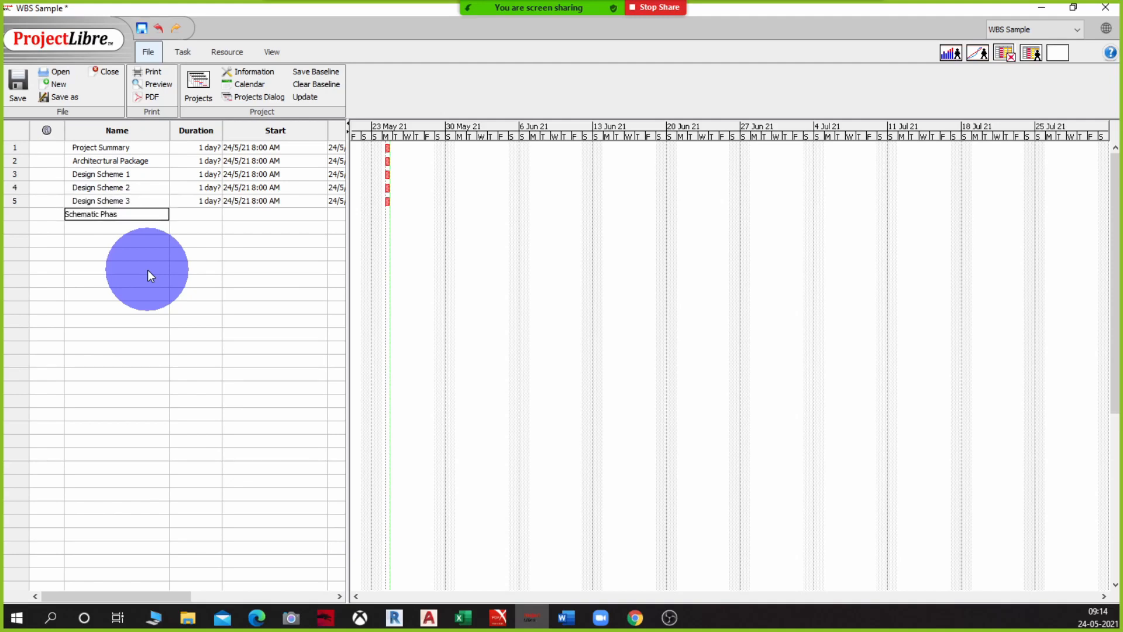
{"action": "type", "text": "e"}
{"action": "key", "text": "Return"}
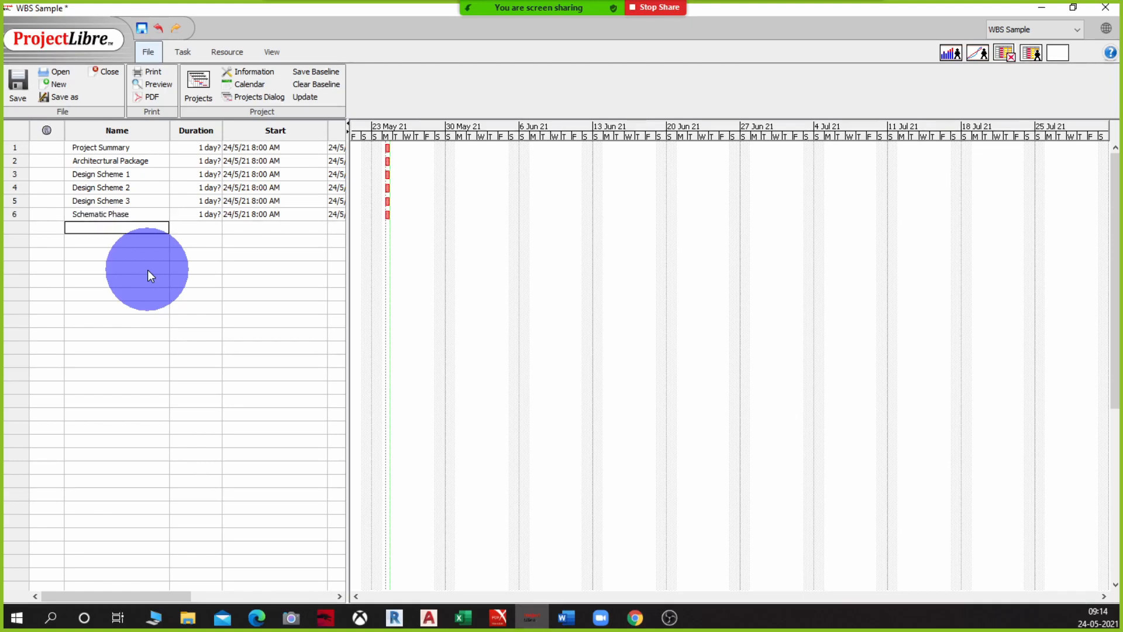
{"action": "type", "text": "CD"}
{"action": "key", "text": "Return"}
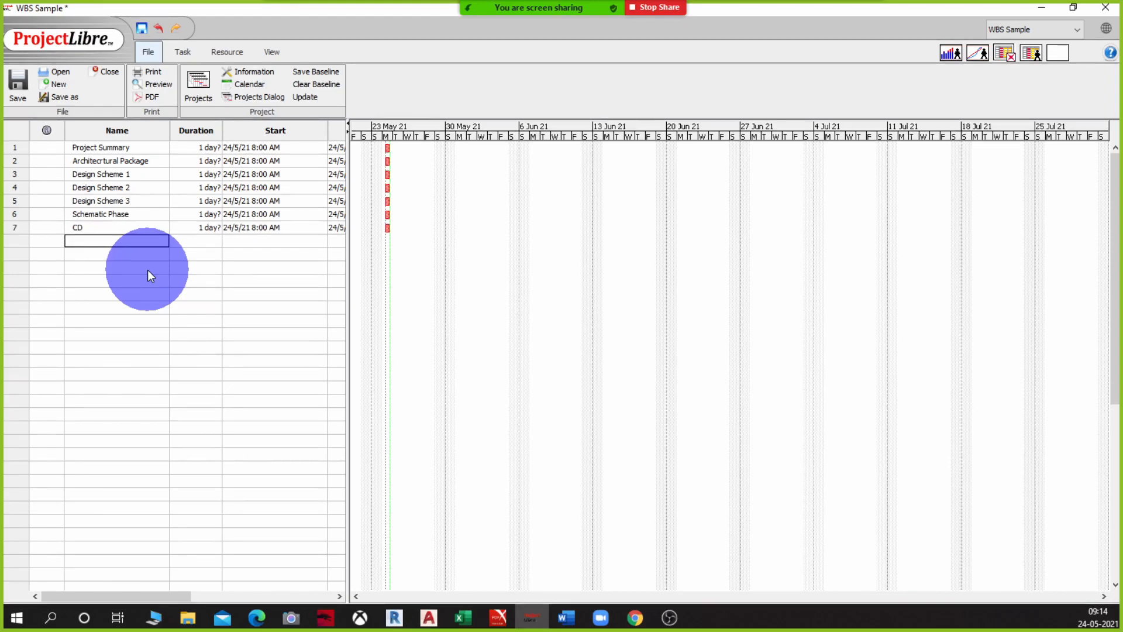
{"action": "key", "text": "Up"}
{"action": "type", "text": "DD"}
{"action": "key", "text": "Return"}
{"action": "type", "text": "CD"}
{"action": "key", "text": "Return"}
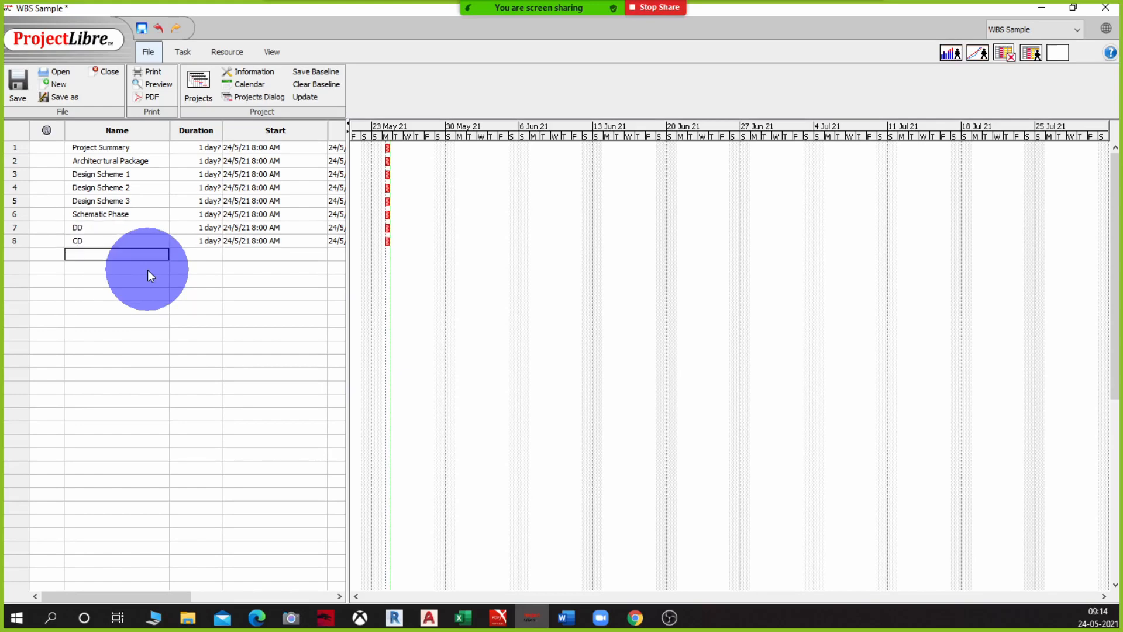
{"action": "type", "text": "WD"}
{"action": "key", "text": "Return"}
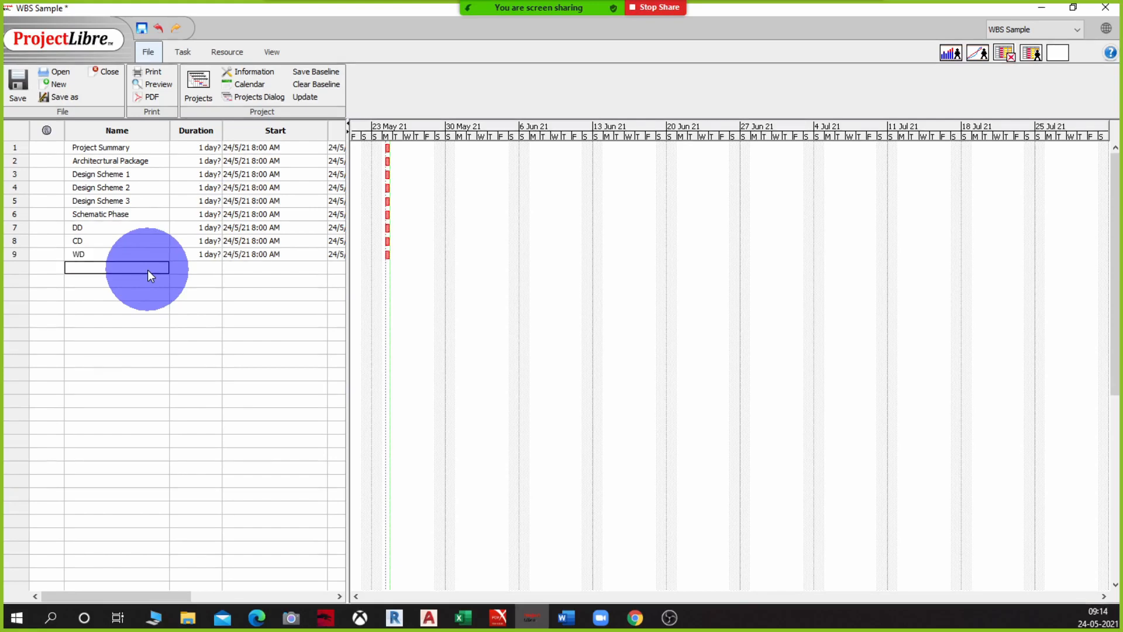
Add a task named Structural Packages below WD, leaving one blank row between them
{"action": "key", "text": "Up"}
{"action": "key", "text": "Up"}
{"action": "key", "text": "Up"}
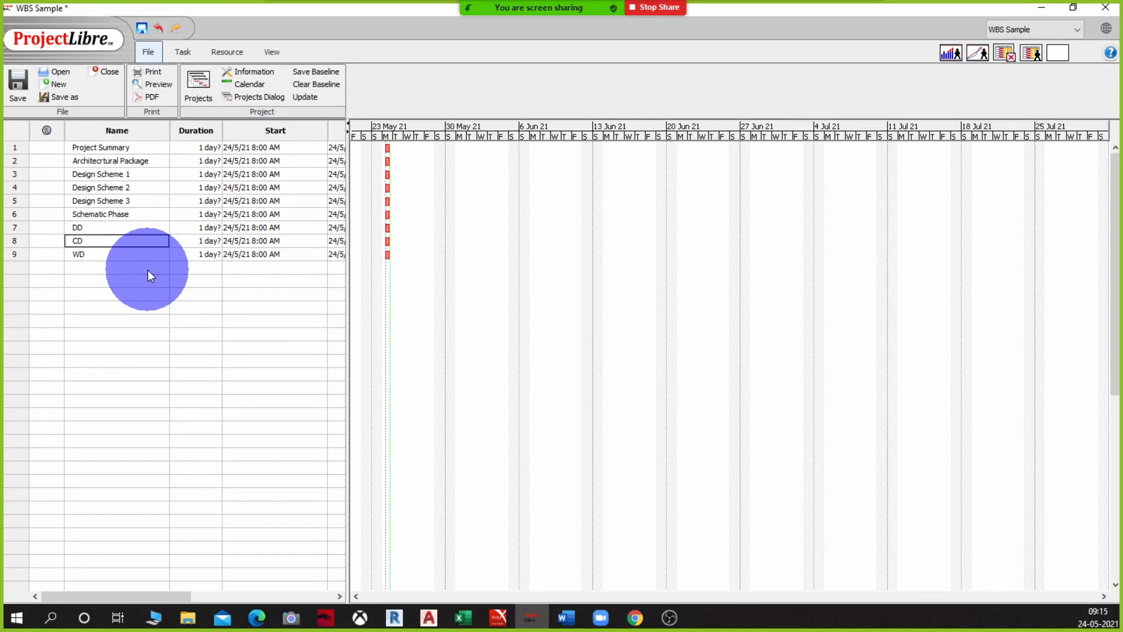
{"action": "key", "text": "Up"}
{"action": "key", "text": "Up"}
{"action": "key", "text": "Up"}
{"action": "key", "text": "Up"}
{"action": "key", "text": "Up"}
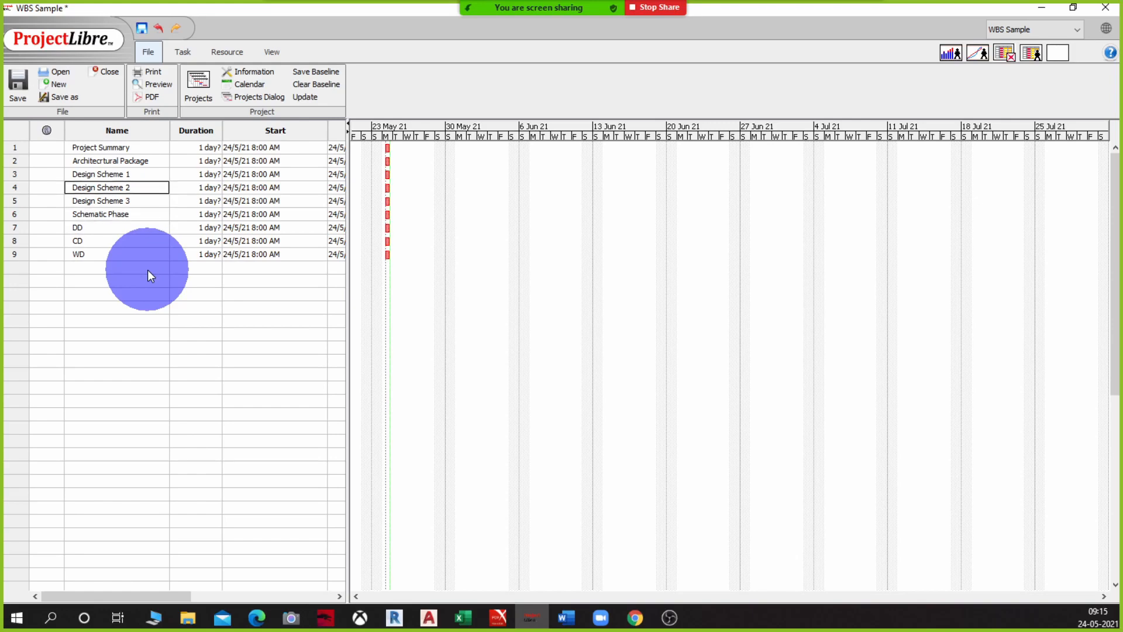
{"action": "key", "text": "Down"}
{"action": "key", "text": "Down"}
{"action": "key", "text": "Down"}
{"action": "key", "text": "Down"}
{"action": "key", "text": "Down"}
{"action": "key", "text": "Down"}
{"action": "key", "text": "Down"}
{"action": "key", "text": "Down"}
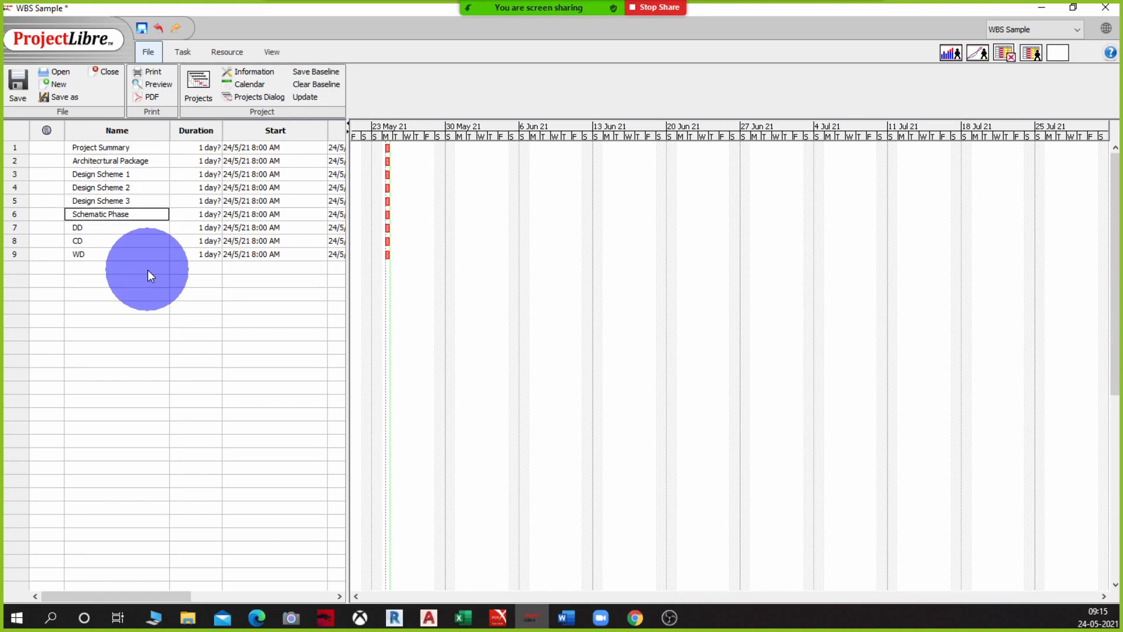
{"action": "type", "text": "Structural"}
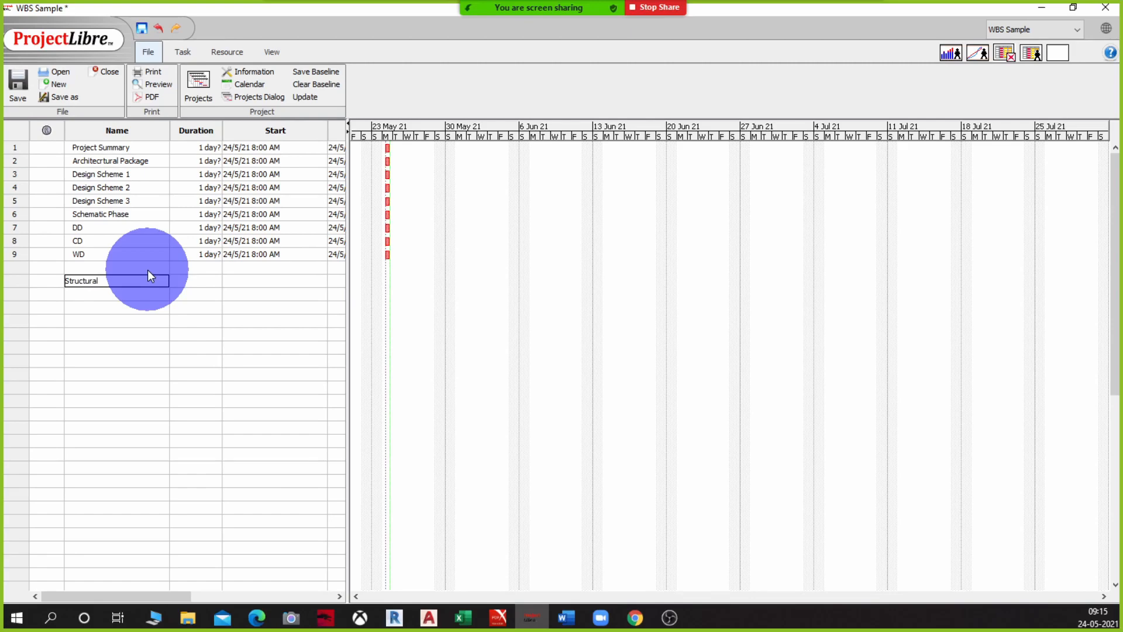
{"action": "type", "text": " Packages"}
{"action": "key", "text": "Return"}
Copy the seven tasks from Design Scheme 1 through WD and paste them directly below Structural Packages
{"action": "key", "text": "Up"}
{"action": "key", "text": "Up"}
{"action": "key", "text": "Up"}
{"action": "key", "text": "Up"}
{"action": "key", "text": "Up"}
{"action": "key", "text": "Up"}
{"action": "key", "text": "Up"}
{"action": "key", "text": "Up"}
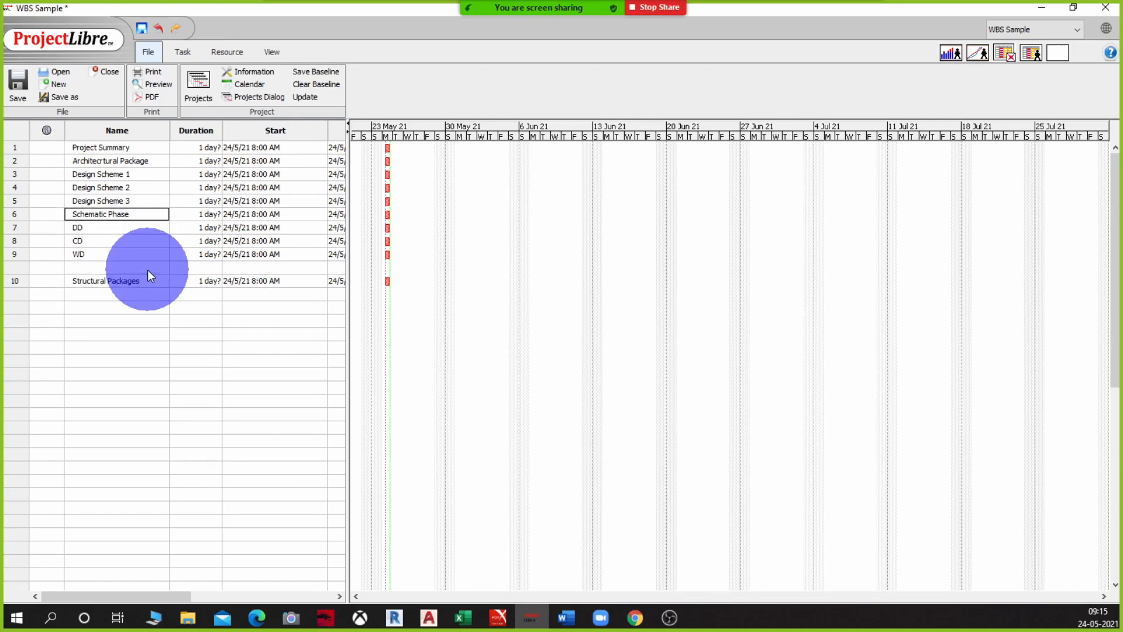
{"action": "key", "text": "shift+Down"}
{"action": "key", "text": "shift+Down"}
{"action": "key", "text": "shift+Down"}
{"action": "key", "text": "shift+Down"}
{"action": "key", "text": "shift+Down"}
{"action": "key", "text": "shift+Down"}
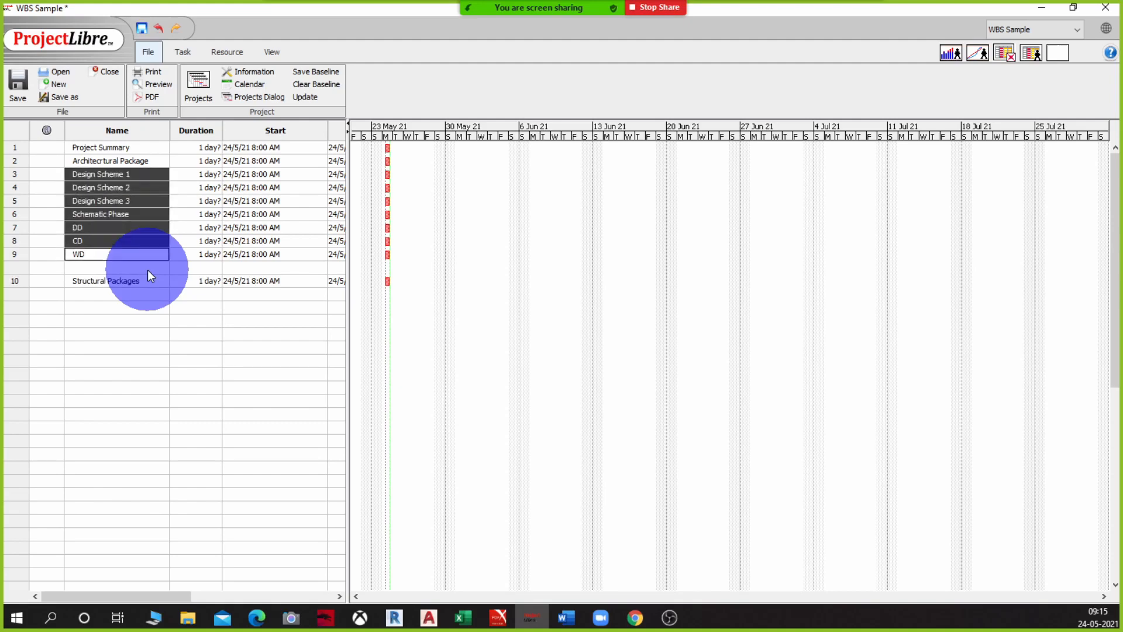
{"action": "key", "text": "ctrl+c"}
{"action": "key", "text": "Down"}
{"action": "key", "text": "Down"}
{"action": "key", "text": "Down"}
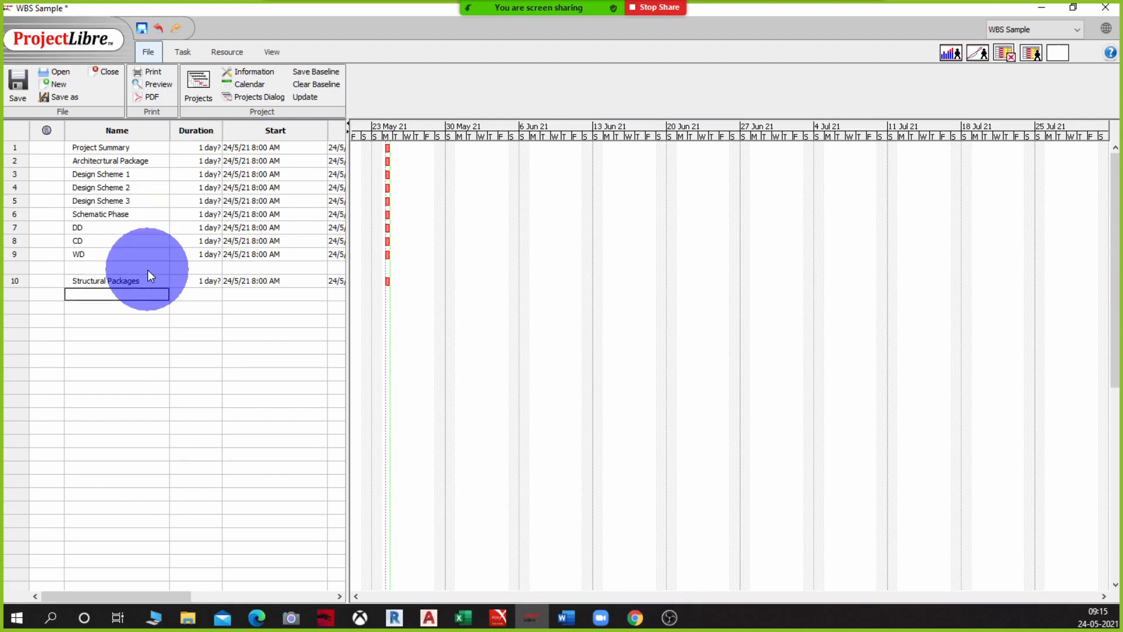
{"action": "key", "text": "ctrl+v"}
Duplicate the Structural Packages block through its WD task below itself, leaving one blank row between the blocks
{"action": "key", "text": "Down"}
{"action": "key", "text": "Down"}
{"action": "key", "text": "Down"}
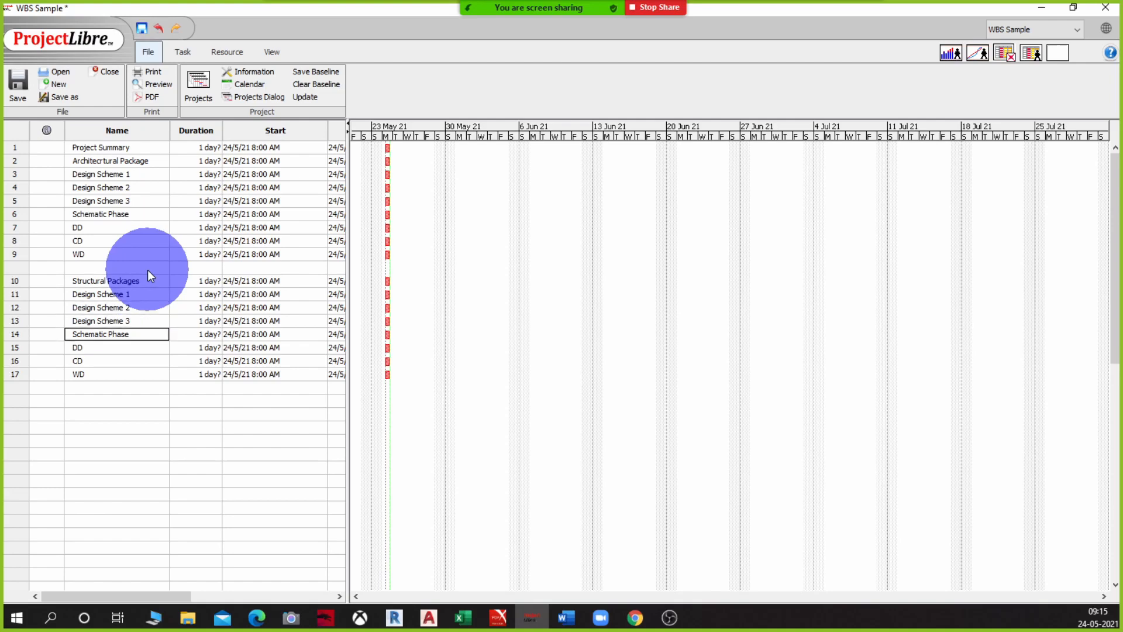
{"action": "key", "text": "Down"}
{"action": "key", "text": "Up"}
{"action": "key", "text": "Up"}
{"action": "key", "text": "Up"}
{"action": "key", "text": "Up"}
{"action": "key", "text": "Up"}
{"action": "key", "text": "shift+Down"}
{"action": "key", "text": "shift+Down"}
{"action": "key", "text": "shift+Down"}
{"action": "key", "text": "shift+Down"}
{"action": "key", "text": "shift+Down"}
{"action": "key", "text": "shift+Down"}
{"action": "key", "text": "shift+Down"}
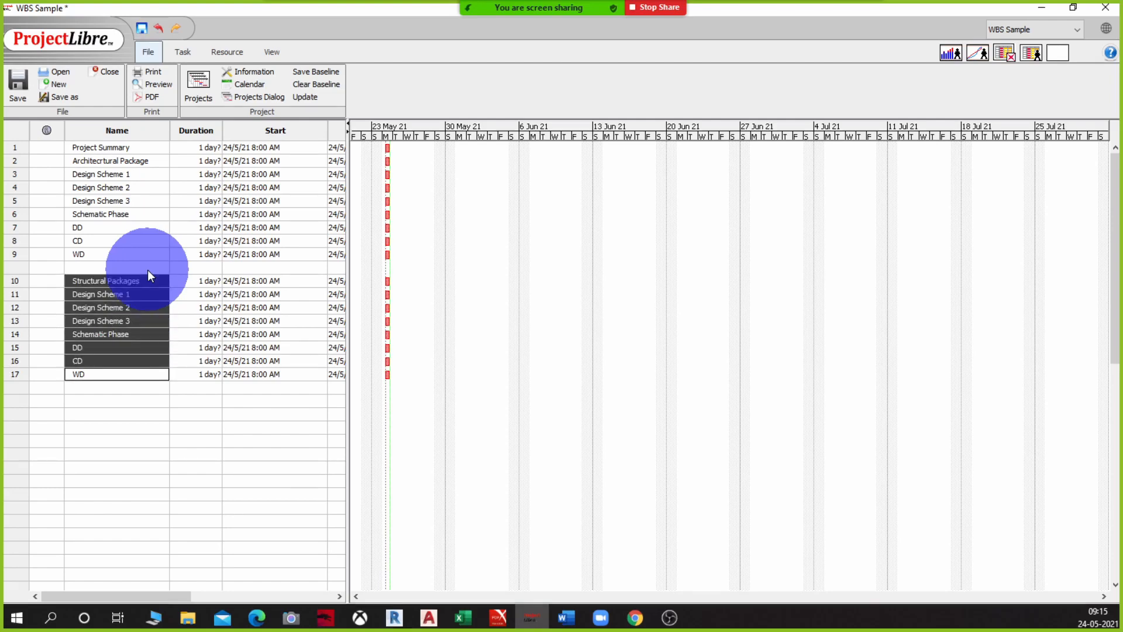
{"action": "key", "text": "Down"}
{"action": "key", "text": "Down"}
{"action": "key", "text": "Down"}
{"action": "key", "text": "Up"}
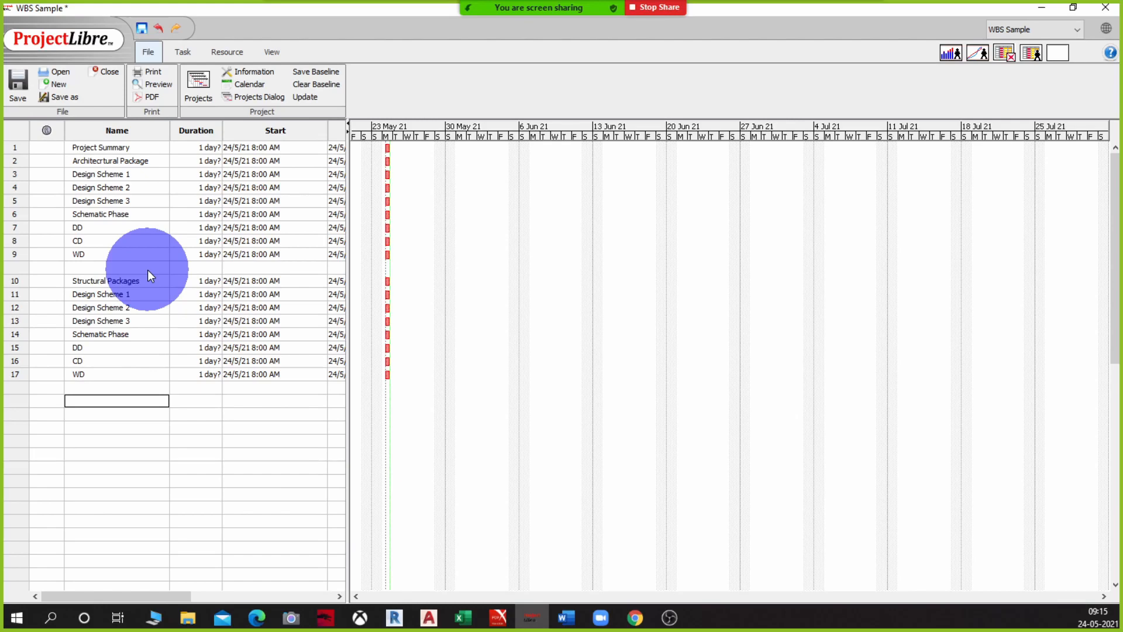
{"action": "key", "text": "ctrl+v"}
Rename the header task of the duplicated block as MEP Packages
{"action": "key", "text": "Down"}
{"action": "key", "text": "Up"}
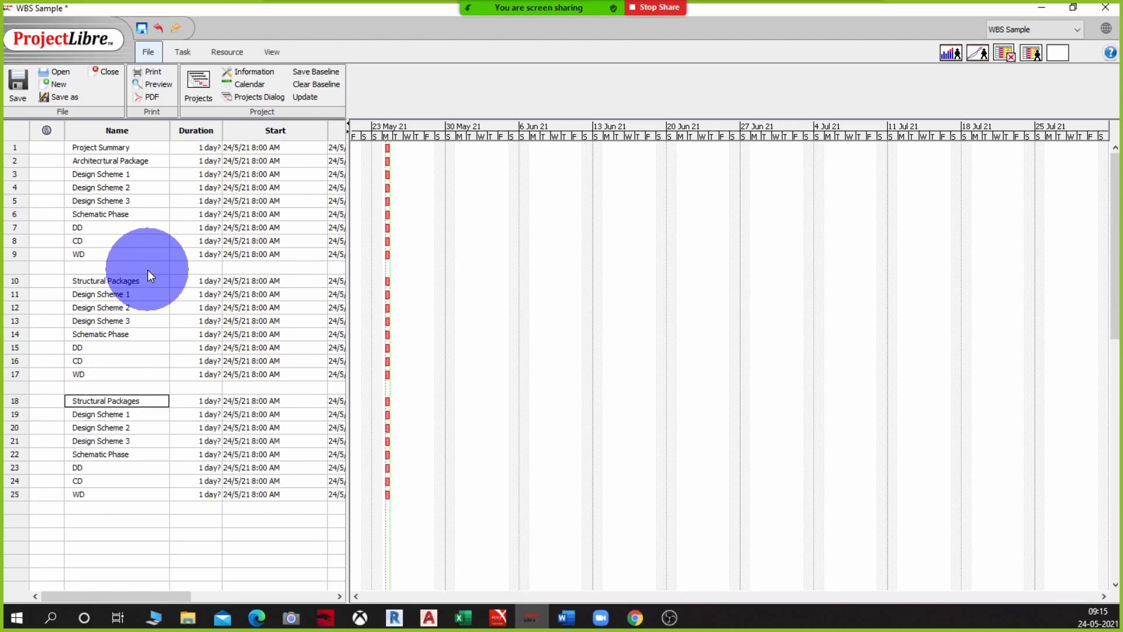
{"action": "type", "text": "MEP Packag"}
{"action": "key", "text": "Return"}
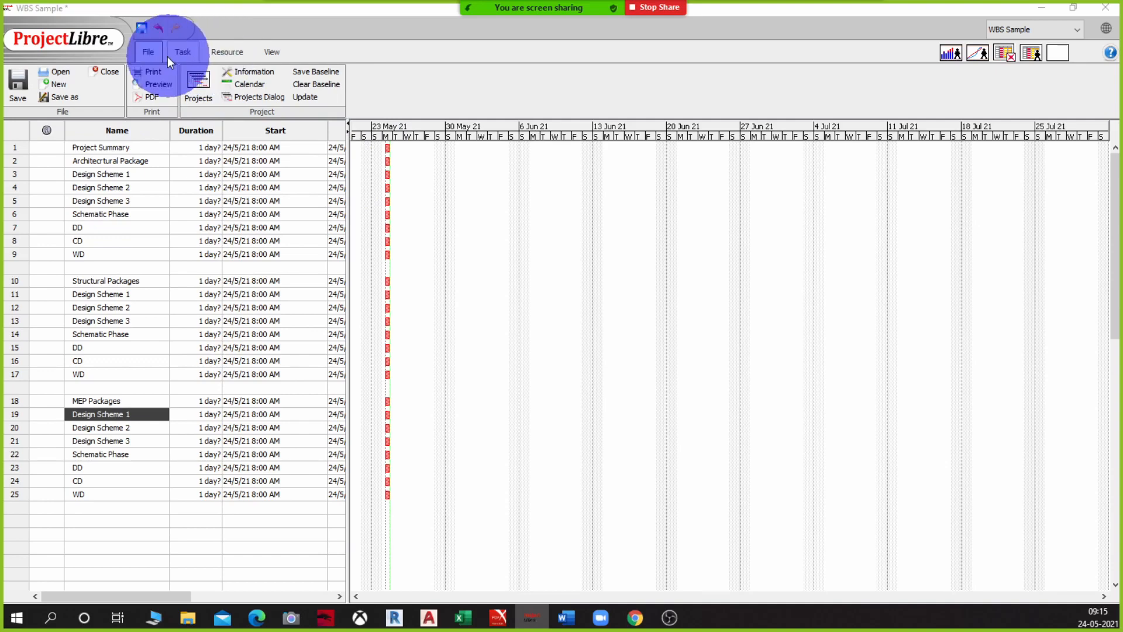
Check how the tasks are arranged in the WBS chart and return to the Gantt view
{"action": "left_click", "coordinate": [183, 52]}
{"action": "left_click", "coordinate": [53, 85]}
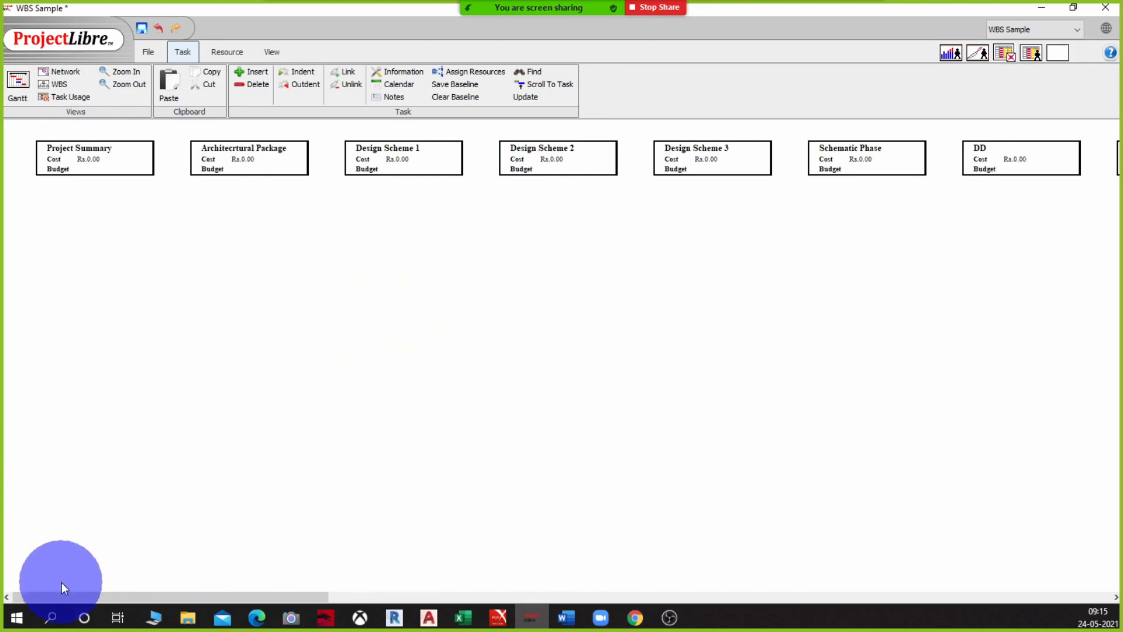
{"action": "left_click_drag", "start_coordinate": [30, 597], "coordinate": [5, 577]}
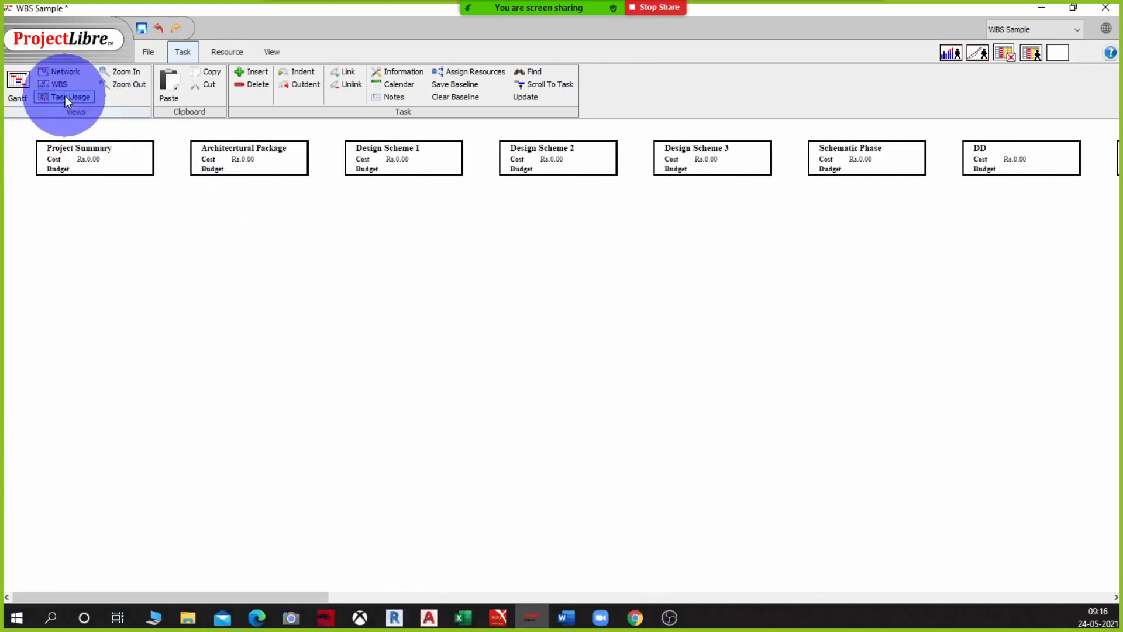
{"action": "left_click", "coordinate": [15, 80]}
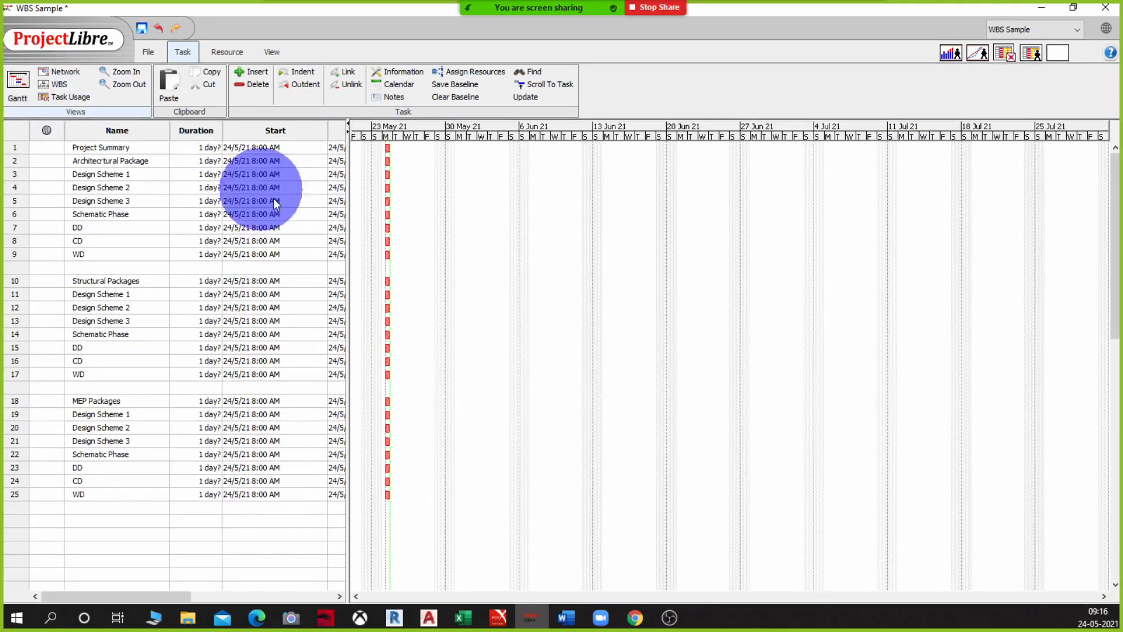
Indent all rows from Architecrtural Package through the final WD task one level under Project Summary
{"action": "double_click", "coordinate": [134, 147]}
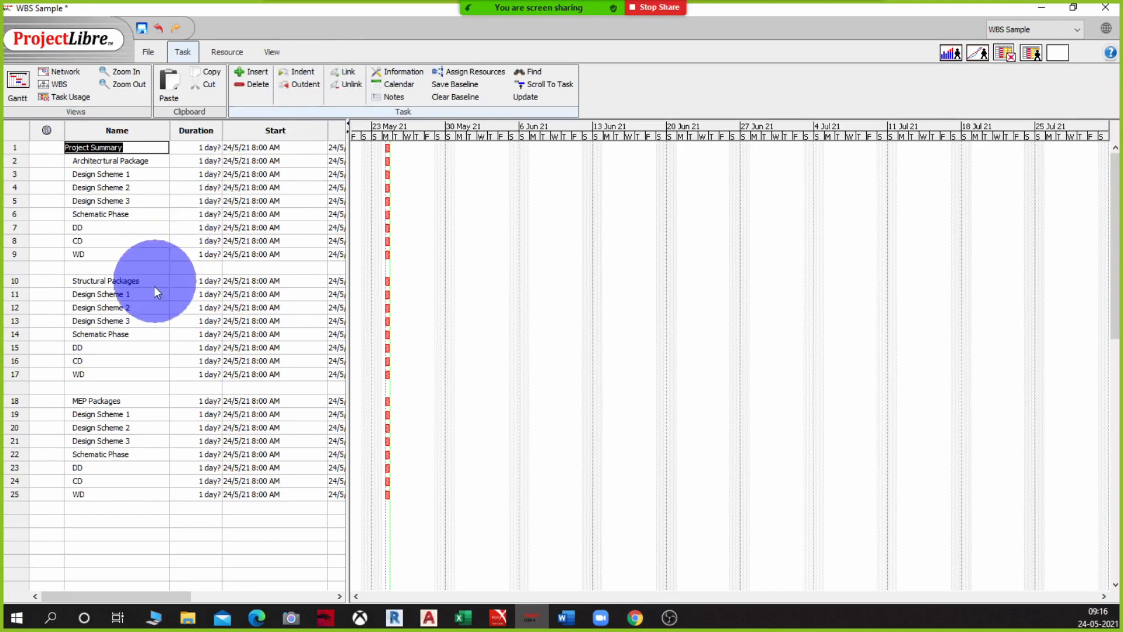
{"action": "double_click", "coordinate": [129, 494]}
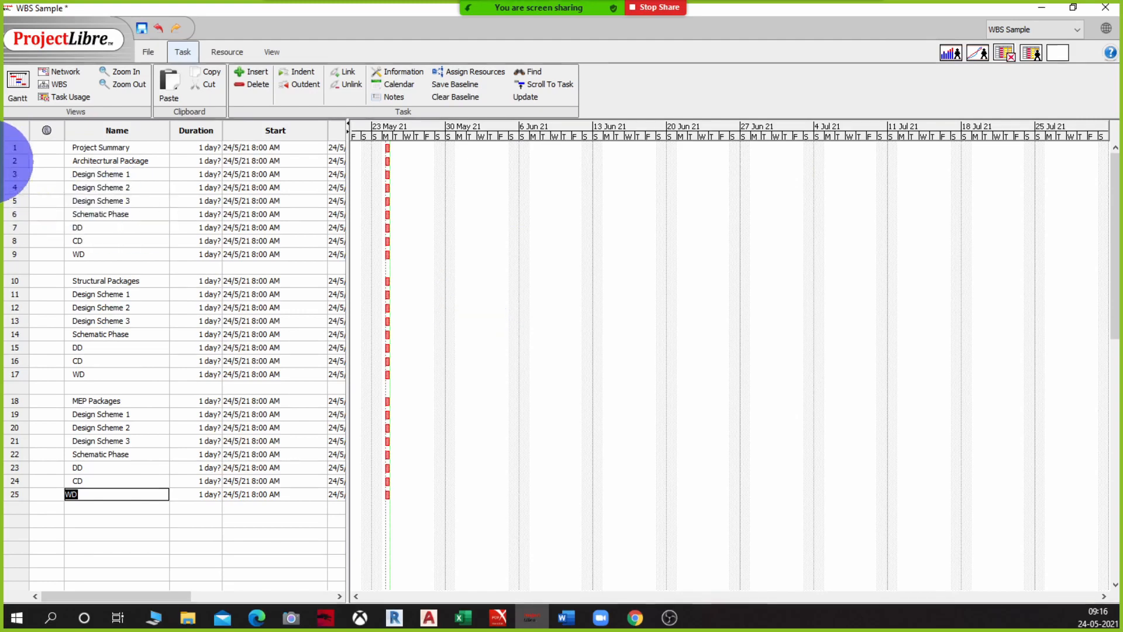
{"action": "left_click", "coordinate": [13, 161]}
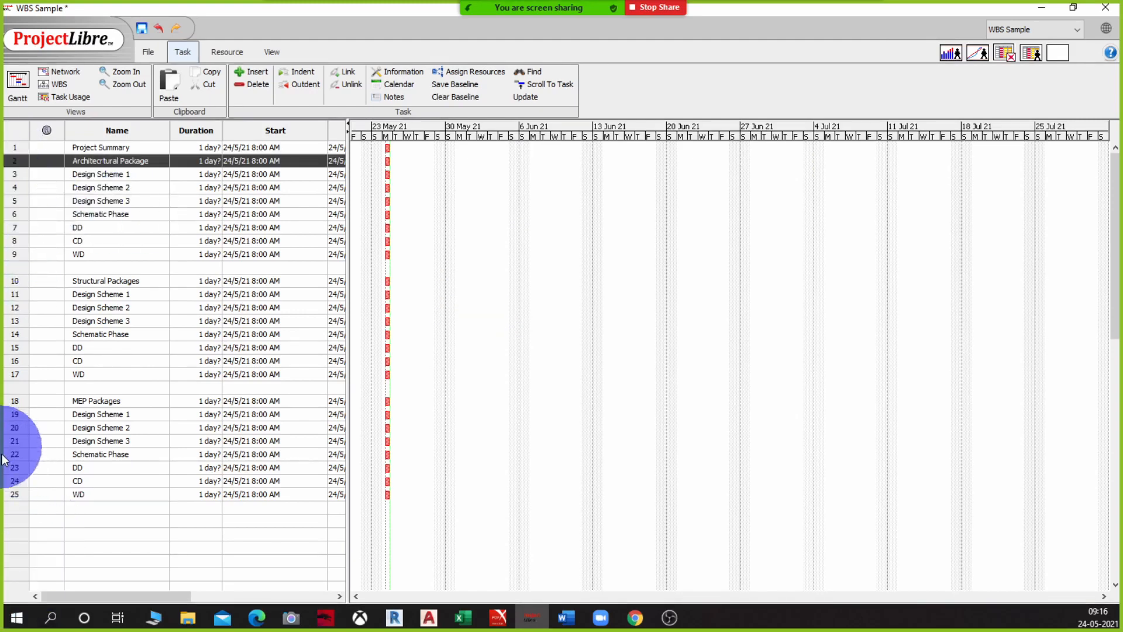
{"action": "left_click", "coordinate": [14, 493], "text": "shift"}
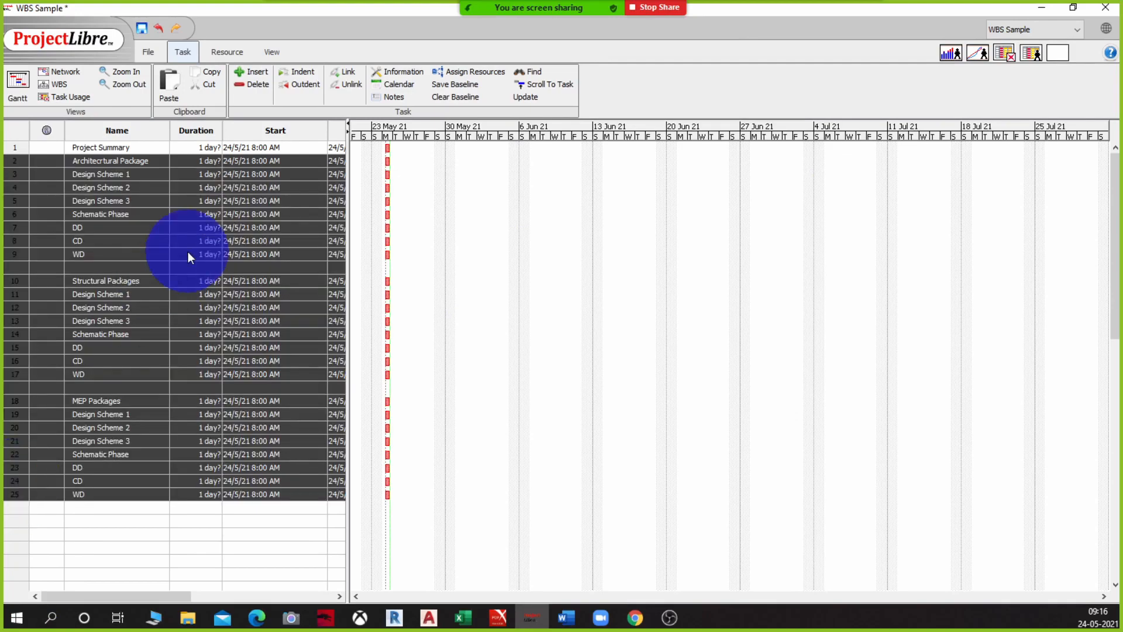
{"action": "left_click", "coordinate": [285, 72]}
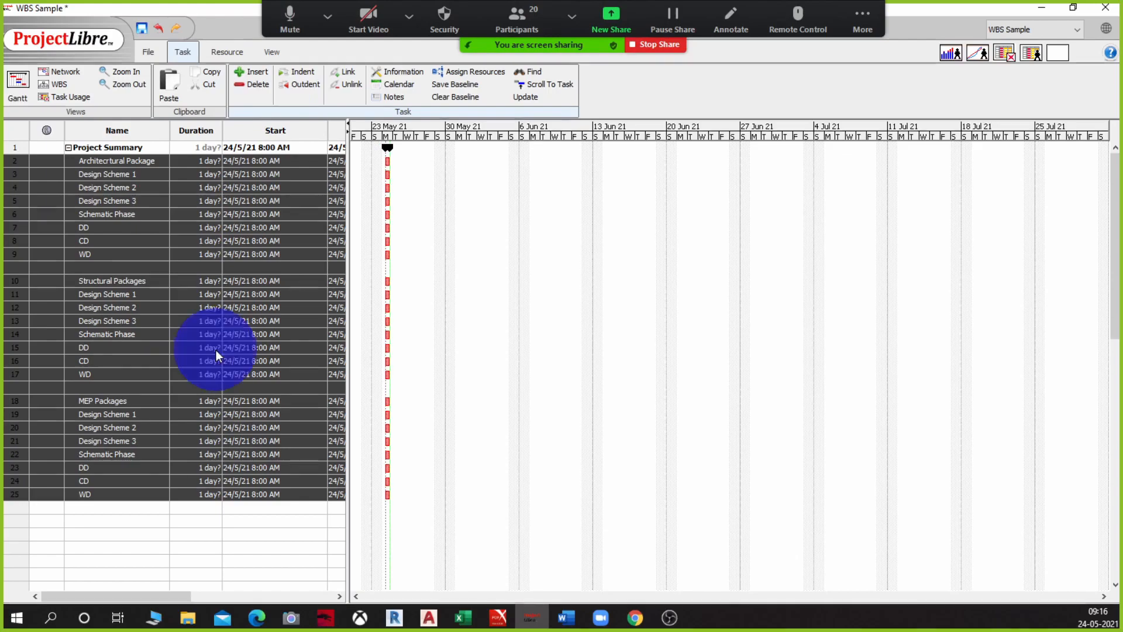
{"action": "double_click", "coordinate": [141, 294]}
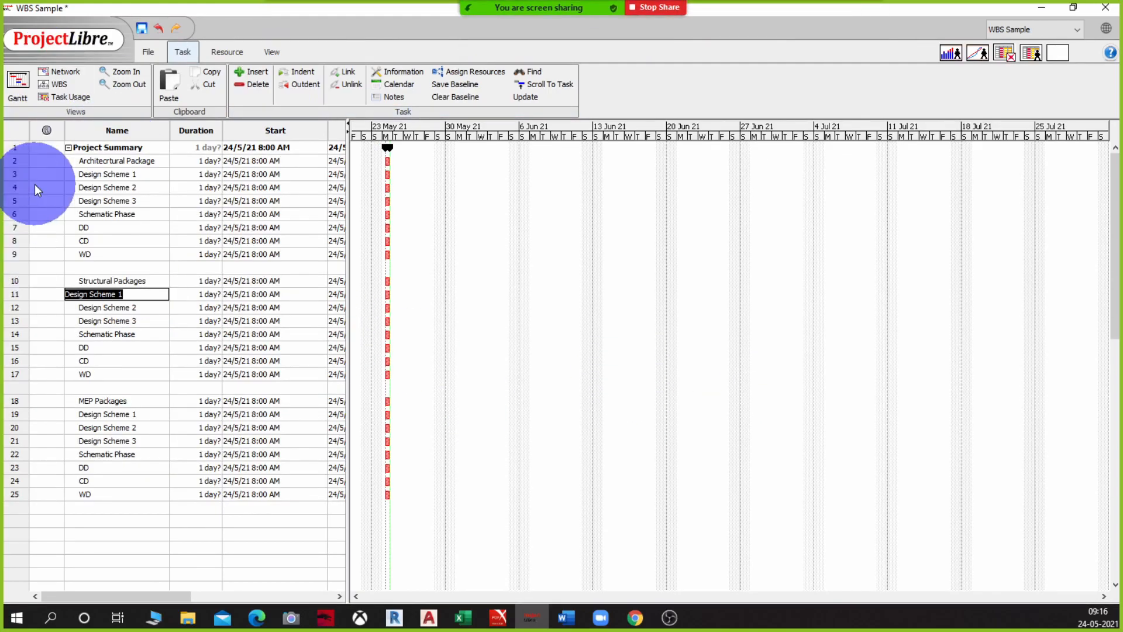
Indent the Design Scheme 1 through WD tasks one level under Architecrtural Package and likewise under Structural Packages
{"action": "left_click", "coordinate": [19, 176]}
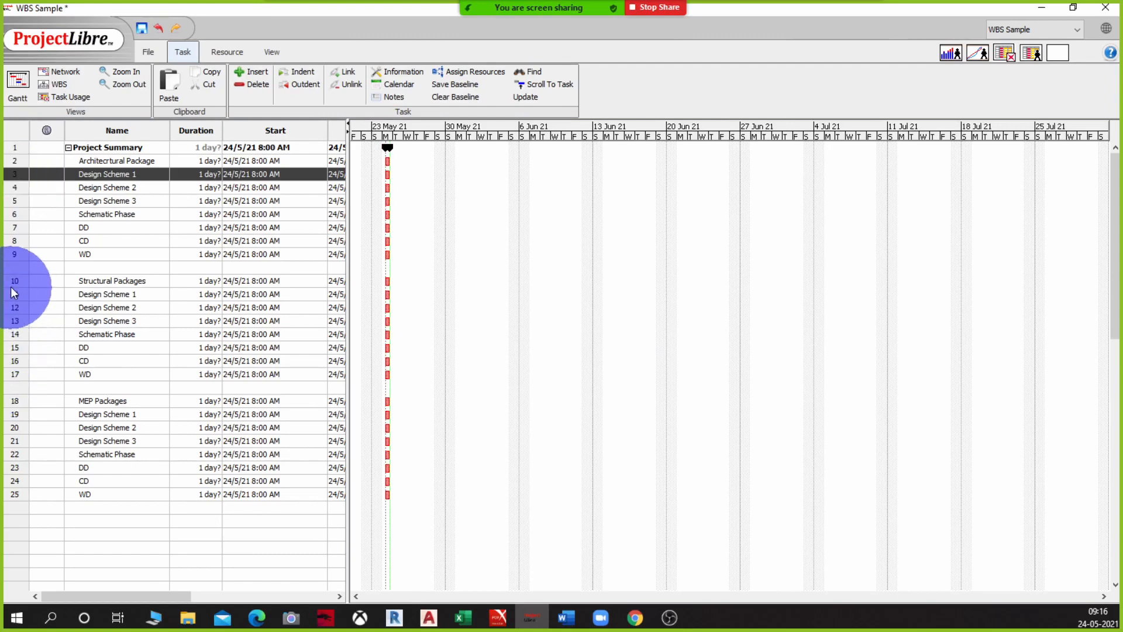
{"action": "left_click", "coordinate": [18, 252], "text": "shift"}
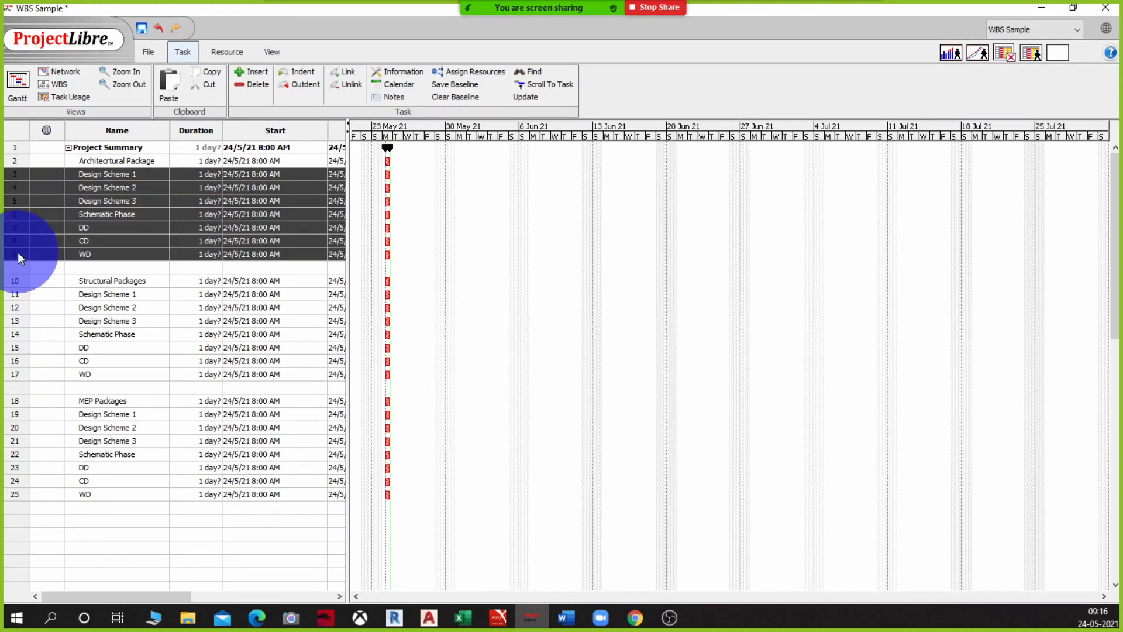
{"action": "left_click", "coordinate": [313, 72]}
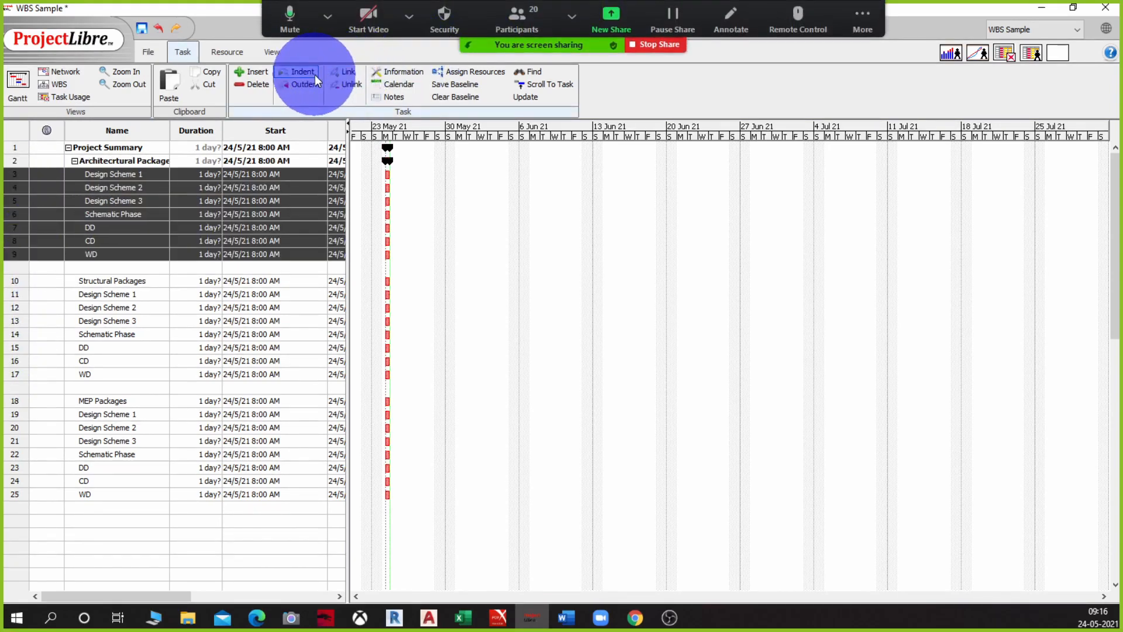
{"action": "left_click", "coordinate": [16, 296]}
{"action": "left_click", "coordinate": [15, 374], "text": "shift"}
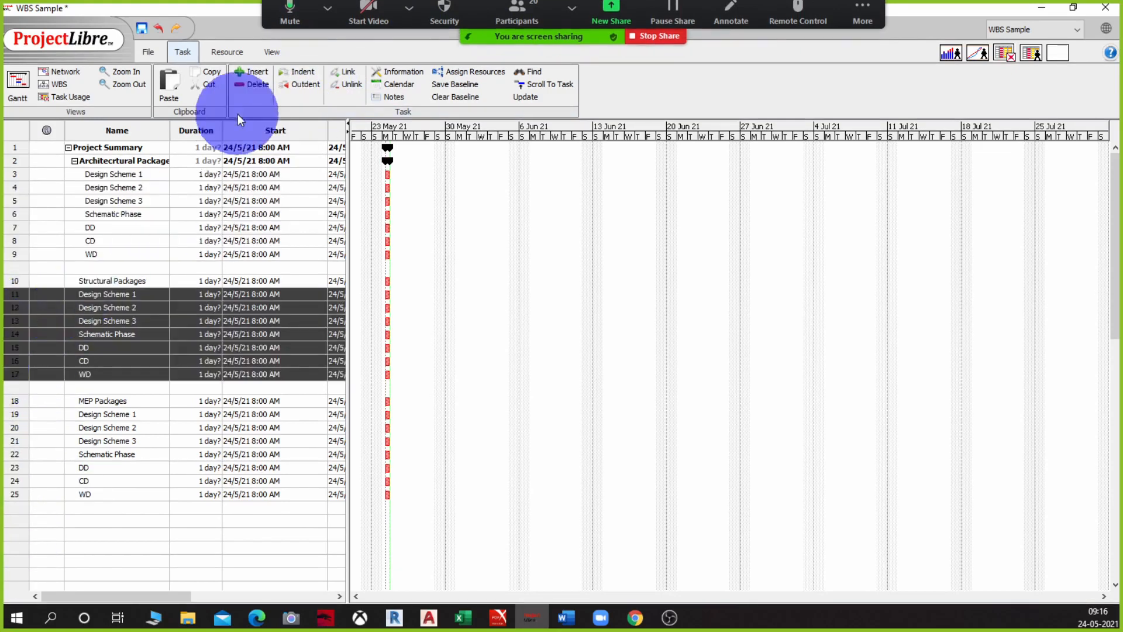
{"action": "left_click", "coordinate": [293, 69]}
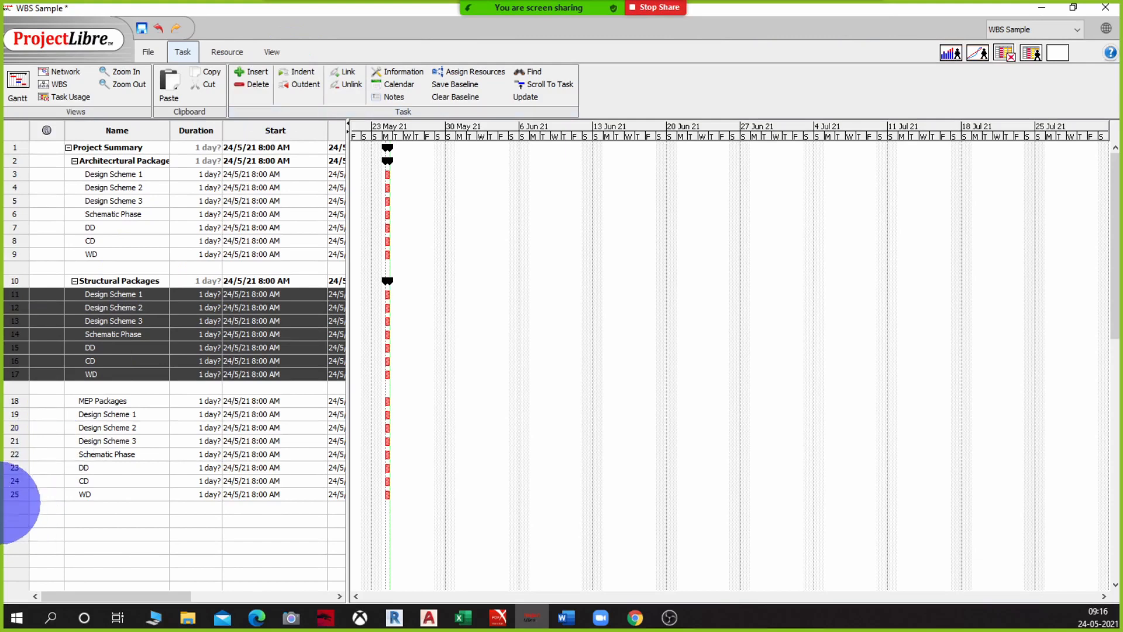
Indent the Design Scheme 1 through WD tasks one level under MEP Packages
{"action": "left_click", "coordinate": [16, 414]}
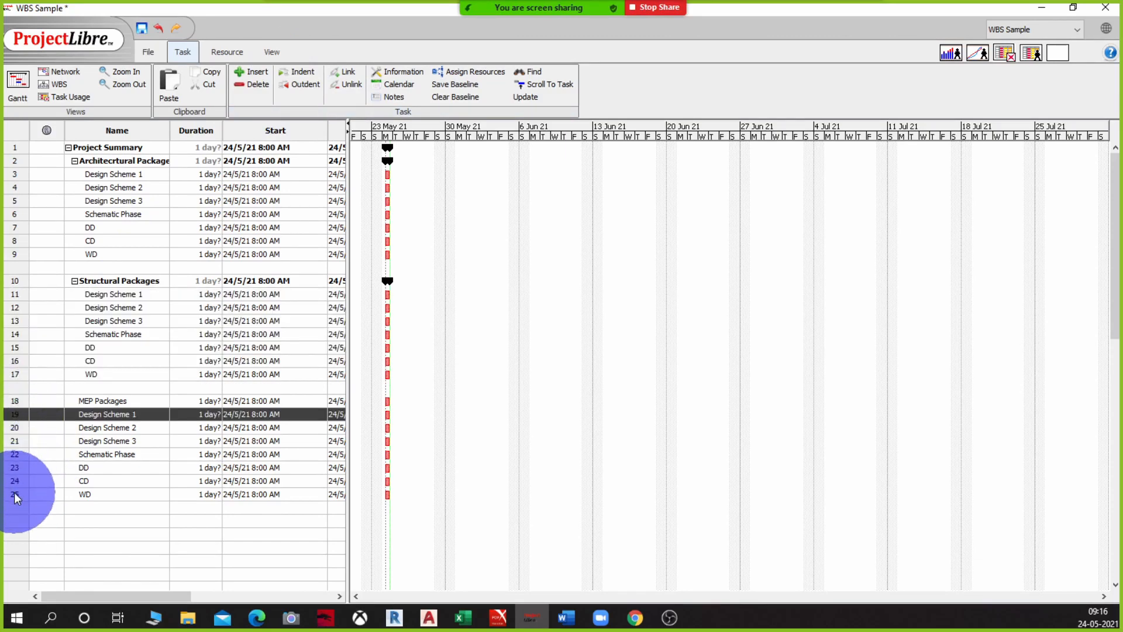
{"action": "left_click", "coordinate": [14, 493], "text": "shift"}
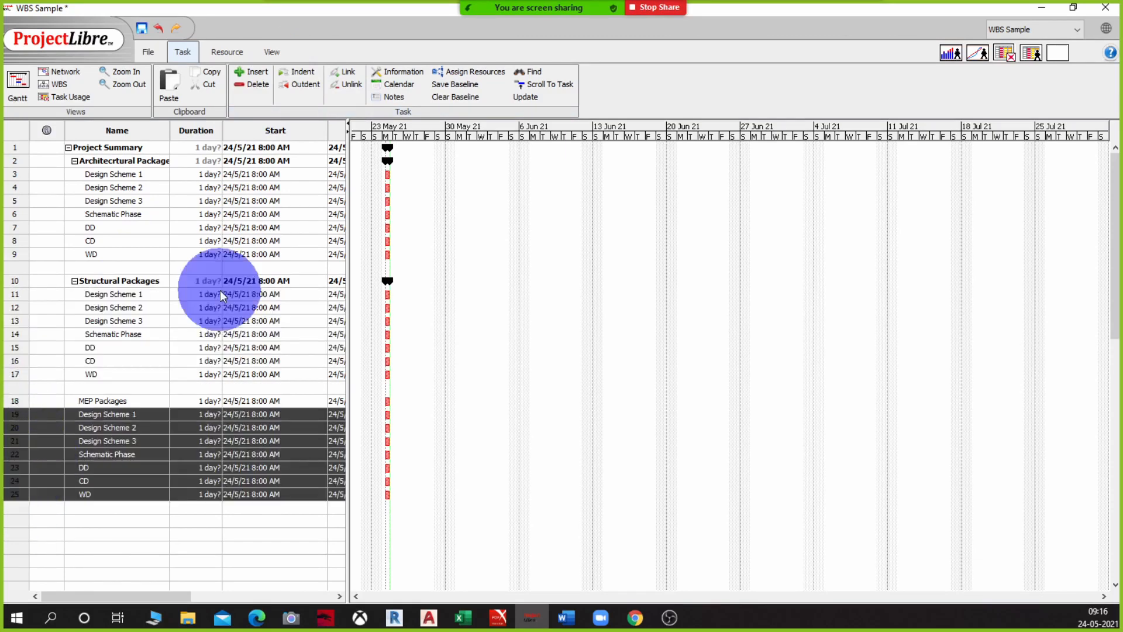
{"action": "left_click", "coordinate": [301, 72]}
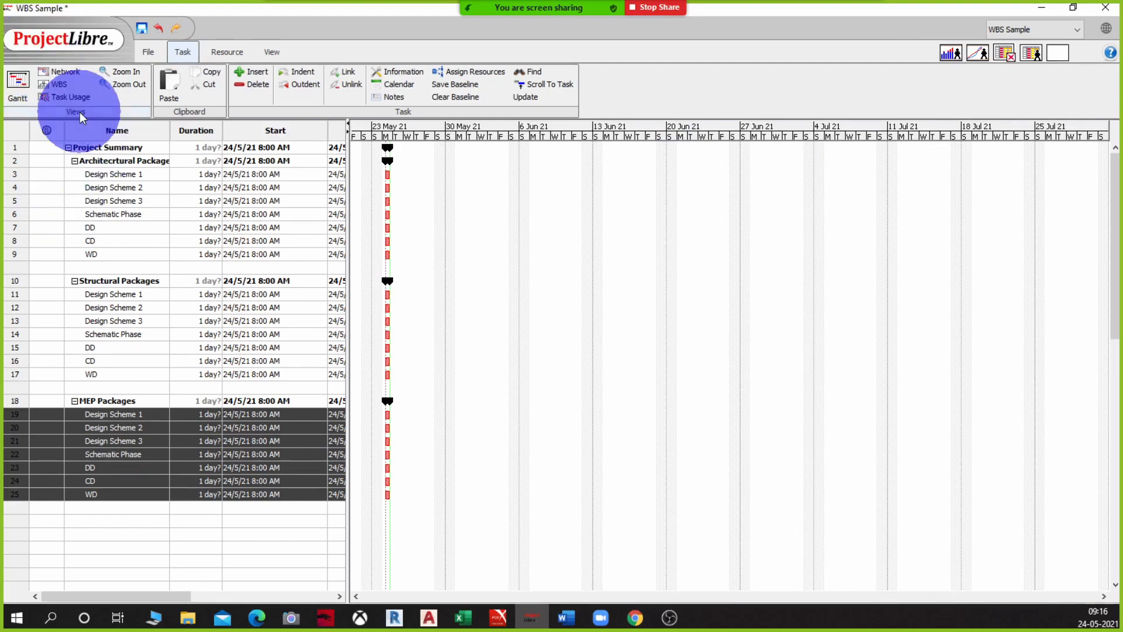
Review the indented task hierarchy in the WBS chart and return to the Gantt view
{"action": "left_click", "coordinate": [58, 84]}
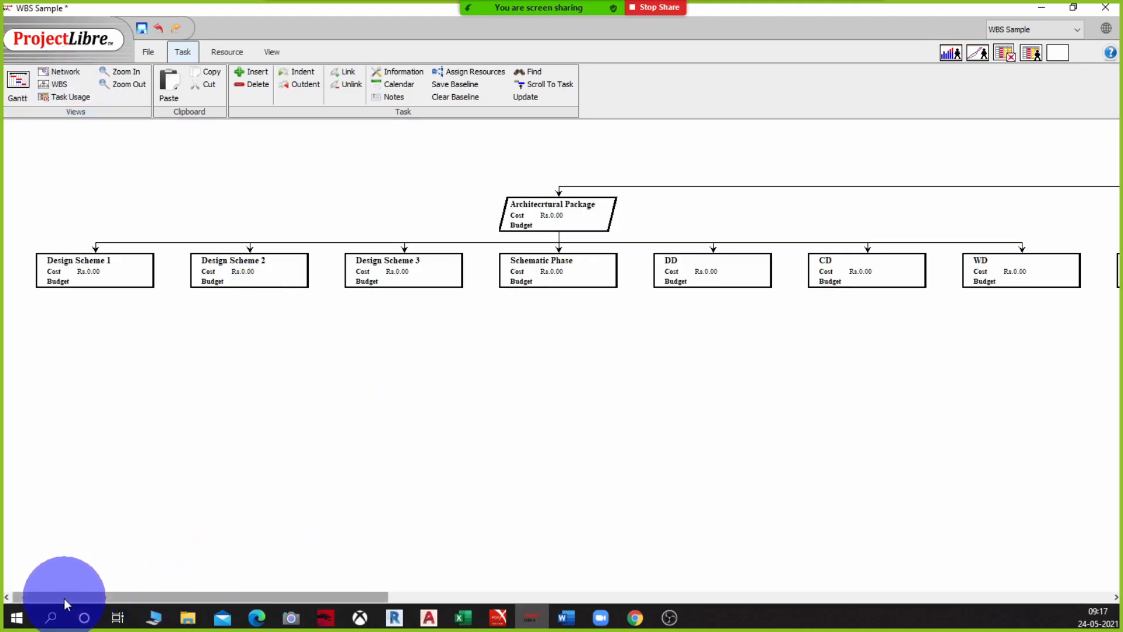
{"action": "mouse_move", "coordinate": [64, 598]}
{"action": "left_mouse_down"}
{"action": "mouse_move", "coordinate": [241, 617]}
{"action": "mouse_move", "coordinate": [315, 602]}
{"action": "mouse_move", "coordinate": [588, 593]}
{"action": "mouse_move", "coordinate": [689, 606]}
{"action": "mouse_move", "coordinate": [740, 628]}
{"action": "mouse_move", "coordinate": [810, 629]}
{"action": "mouse_move", "coordinate": [654, 627]}
{"action": "mouse_move", "coordinate": [379, 595]}
{"action": "mouse_move", "coordinate": [48, 588]}
{"action": "left_mouse_up"}
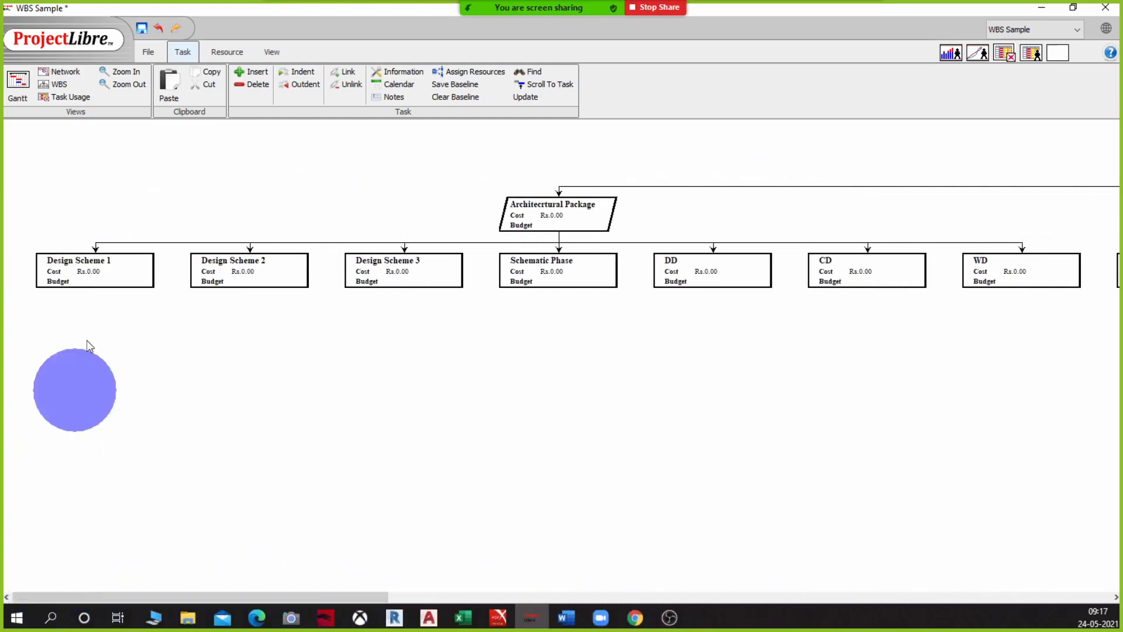
{"action": "left_click", "coordinate": [30, 95]}
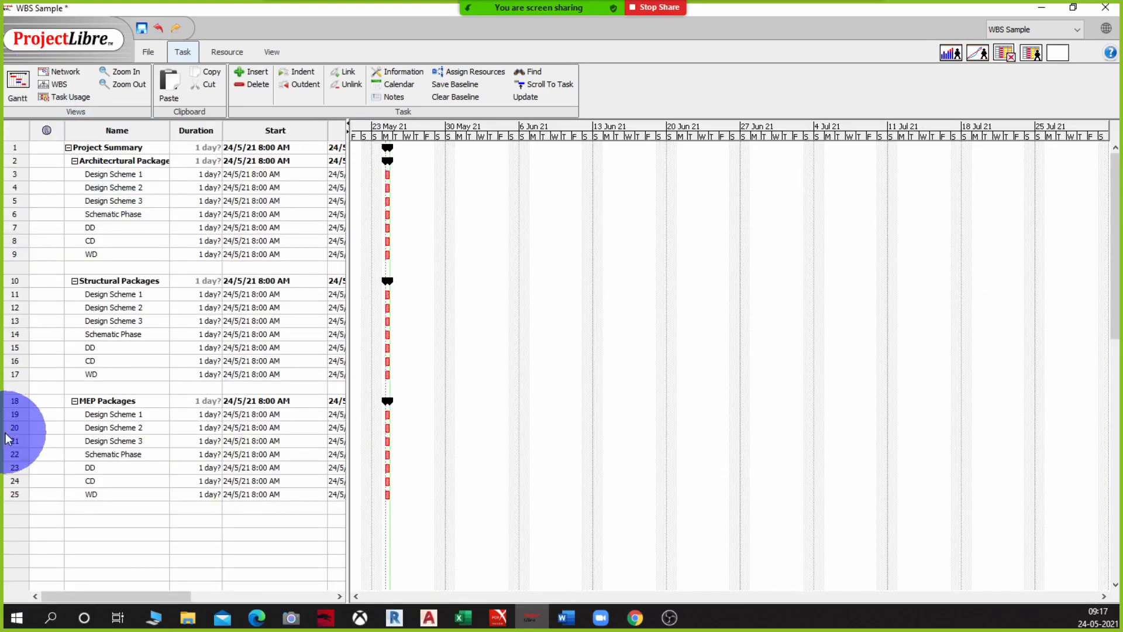
Collapse the MEP Packages and Structural Packages groups in the task list
{"action": "double_click", "coordinate": [76, 401]}
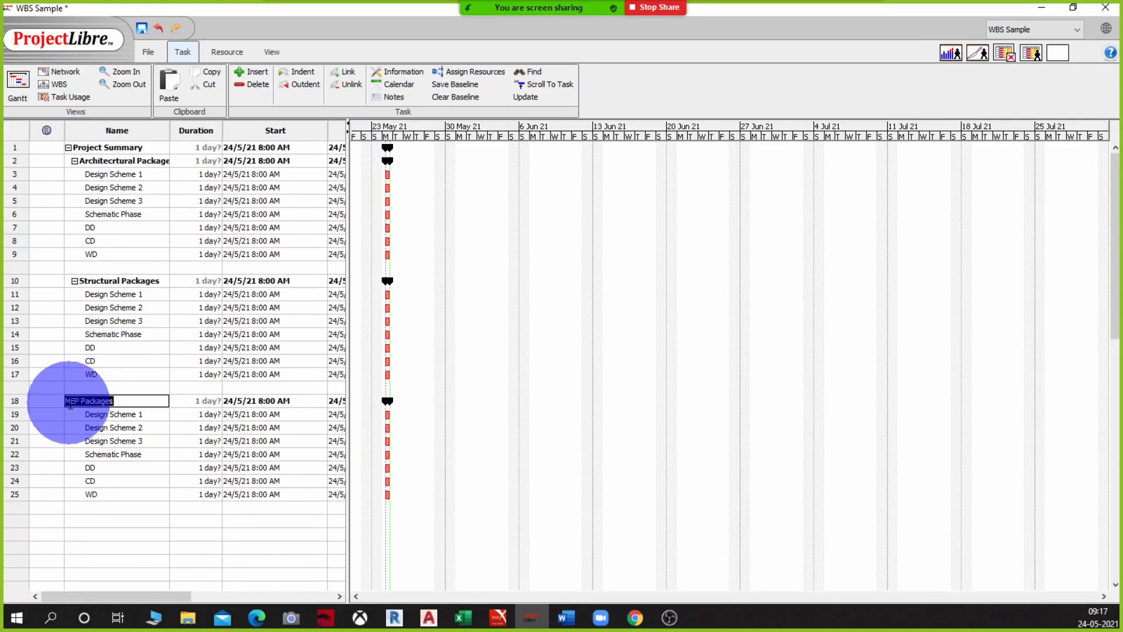
{"action": "left_click", "coordinate": [49, 454]}
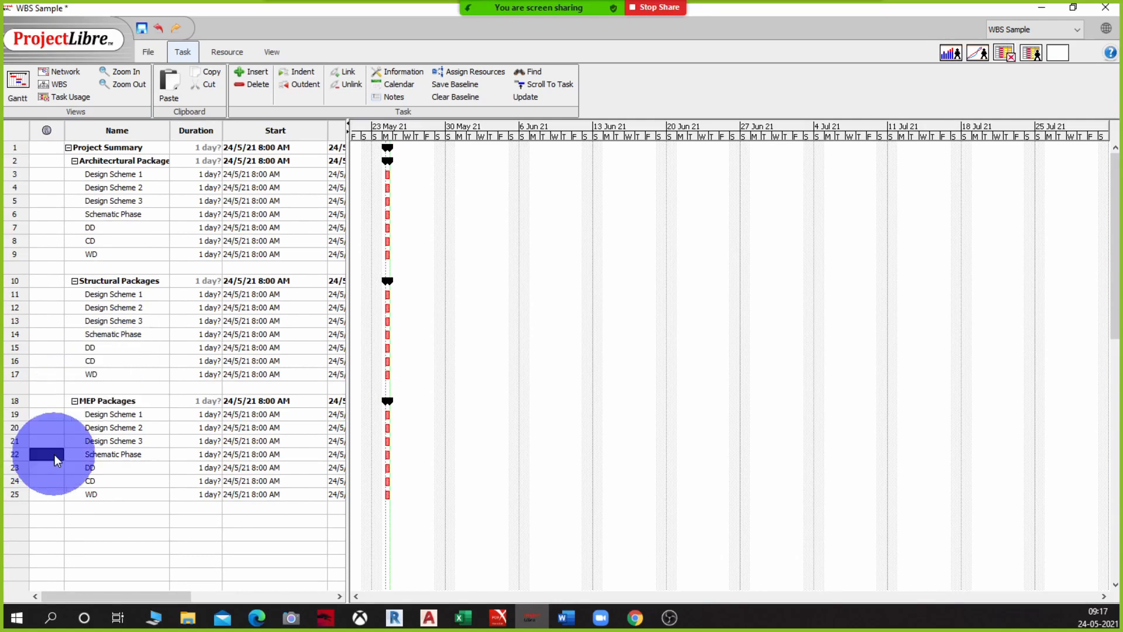
{"action": "left_click", "coordinate": [75, 401]}
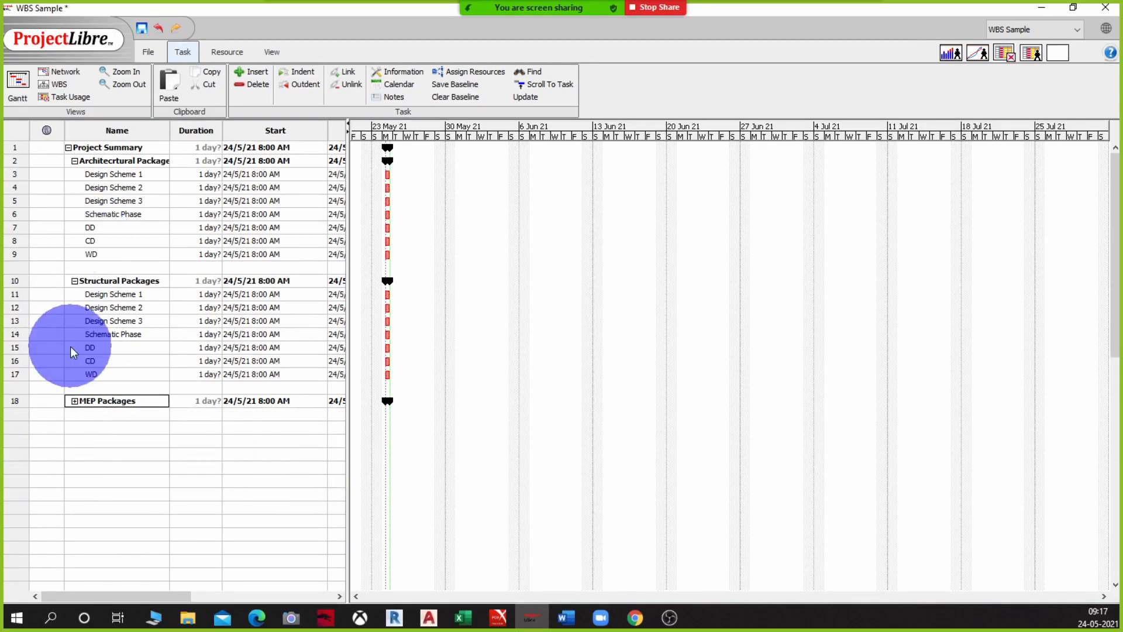
{"action": "left_click", "coordinate": [75, 281]}
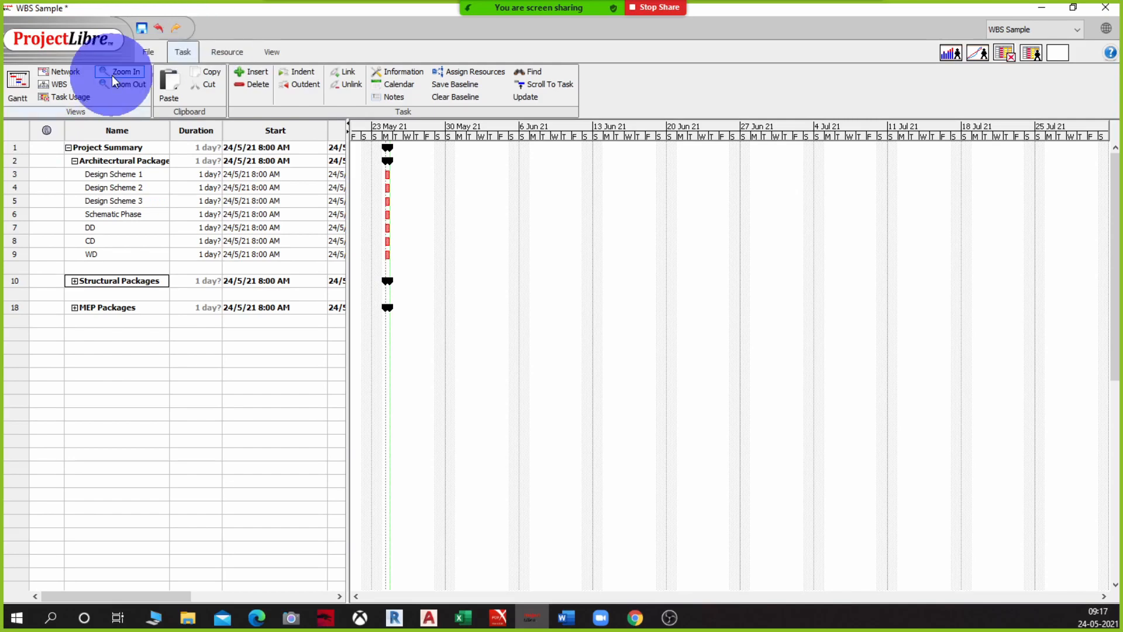
Examine the WBS chart from end to end with the two packages collapsed, and return to the Gantt view
{"action": "left_click", "coordinate": [62, 82]}
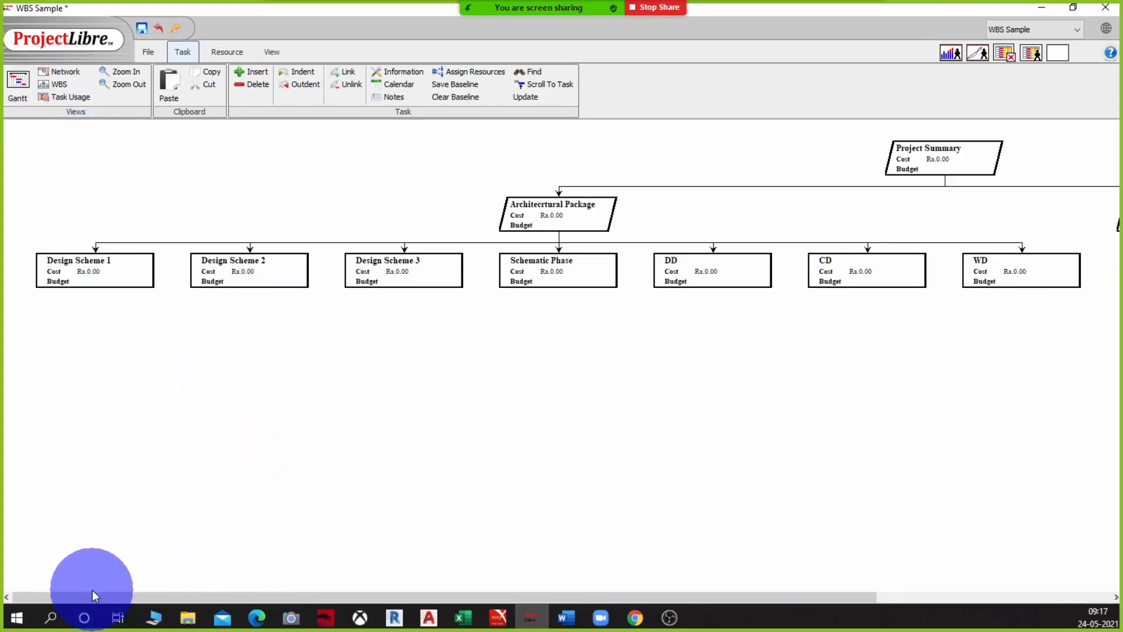
{"action": "left_click_drag", "start_coordinate": [99, 595], "coordinate": [345, 599]}
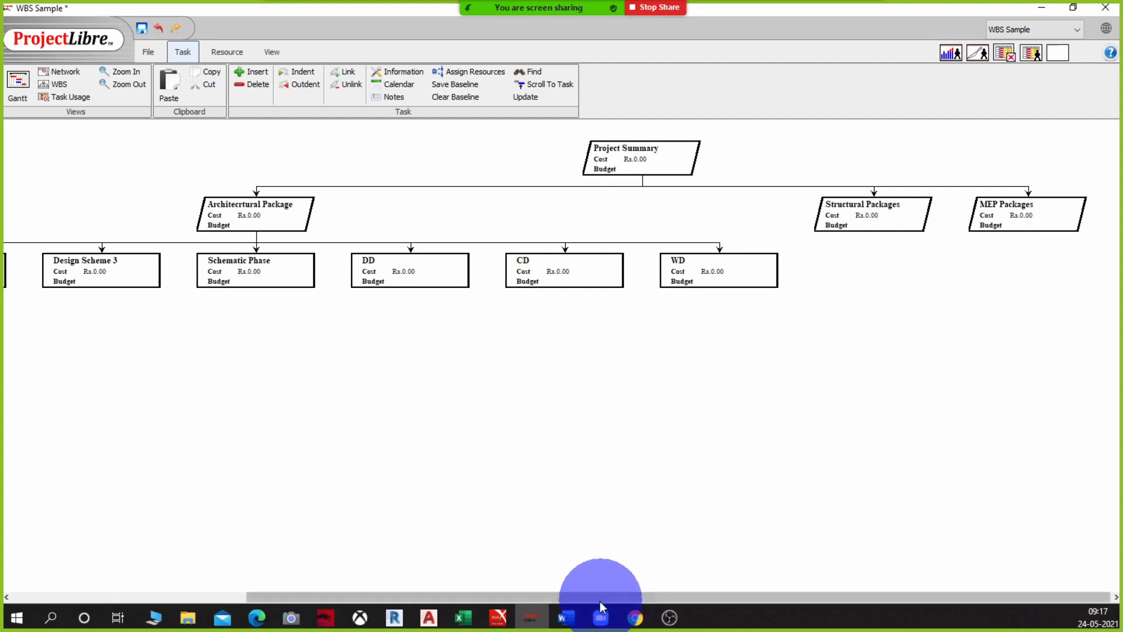
{"action": "left_click_drag", "start_coordinate": [561, 599], "coordinate": [294, 594]}
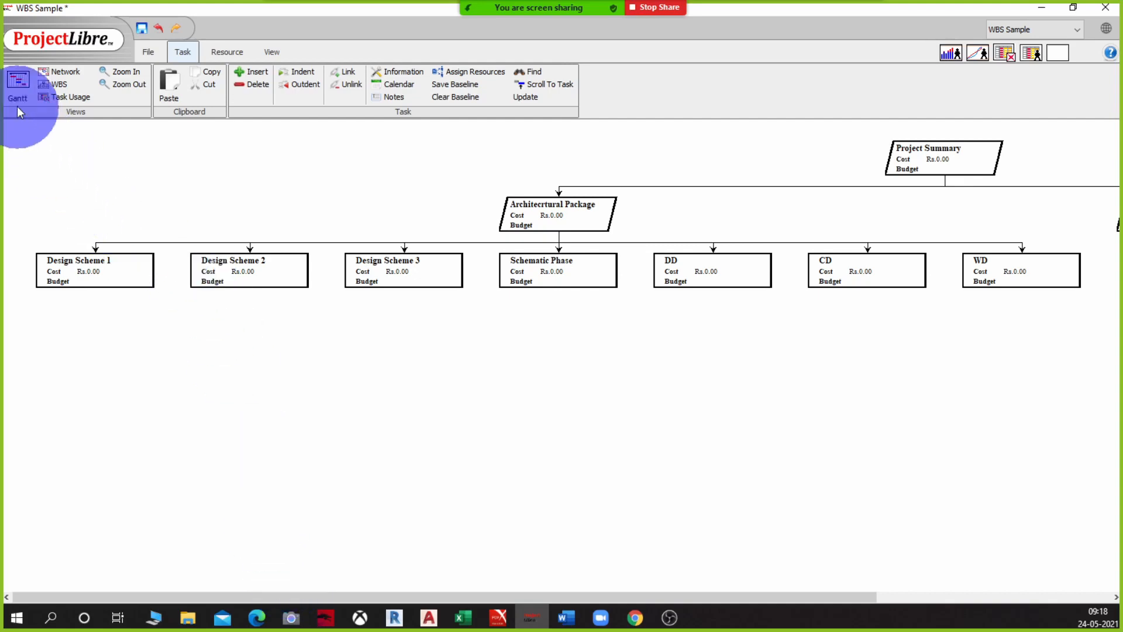
{"action": "left_click", "coordinate": [17, 88]}
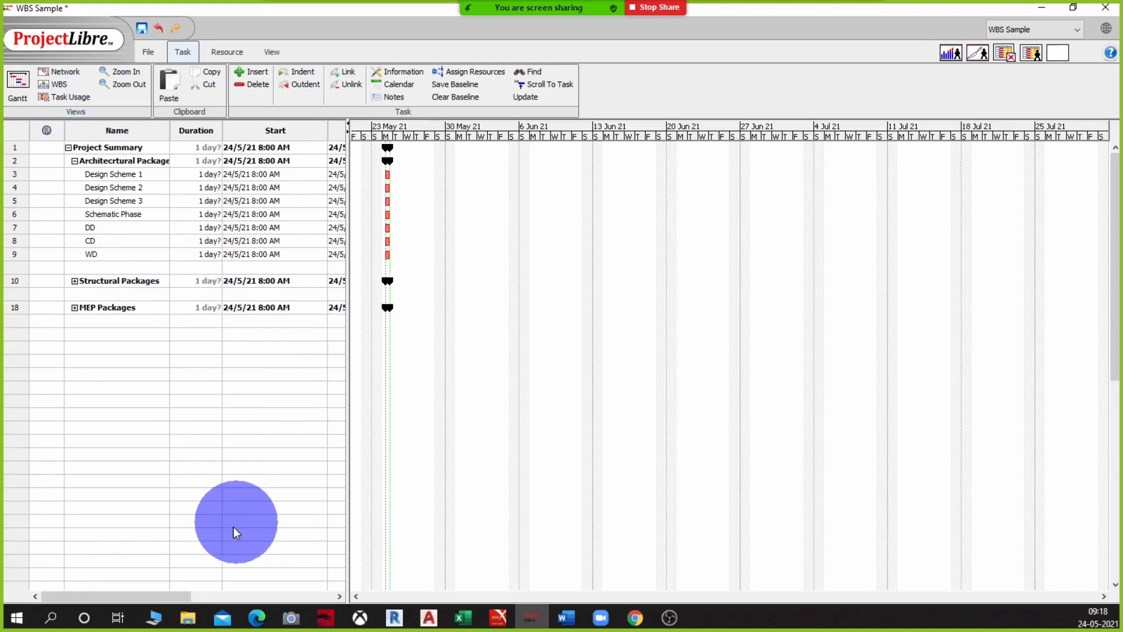
{"action": "mouse_move", "coordinate": [149, 601]}
{"action": "left_mouse_down"}
{"action": "mouse_move", "coordinate": [281, 602]}
{"action": "mouse_move", "coordinate": [142, 598]}
{"action": "left_mouse_up"}
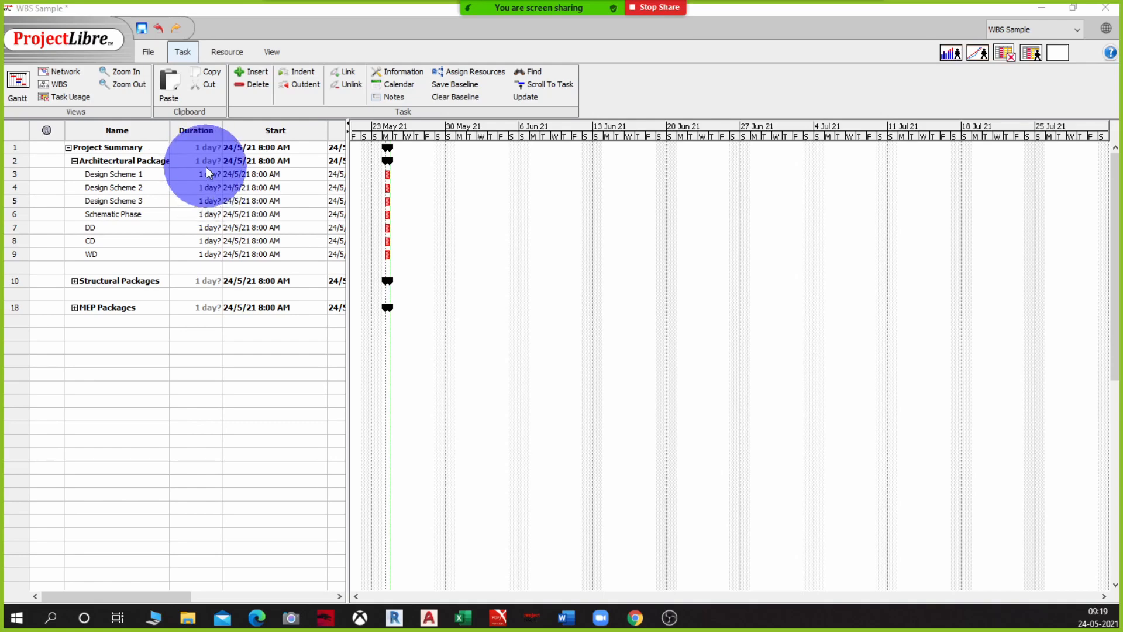
Set the durations of Design Scheme 1, Design Scheme 2 and Design Scheme 3 under Architecrtural Package to 5 days each
{"action": "double_click", "coordinate": [209, 186]}
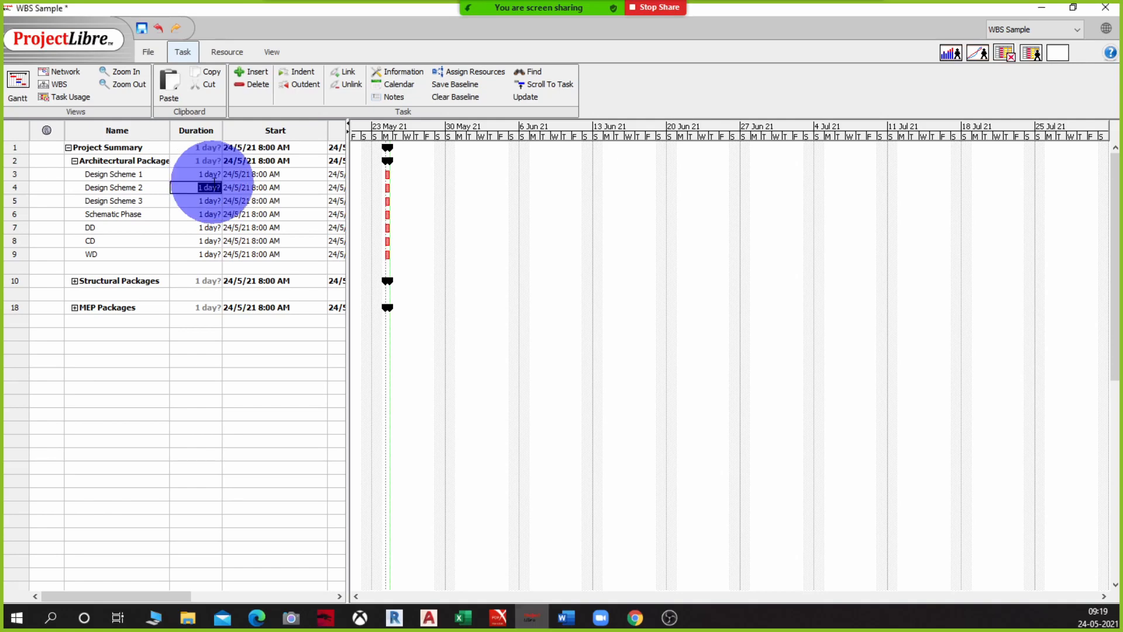
{"action": "type", "text": "5"}
{"action": "key", "text": "Up"}
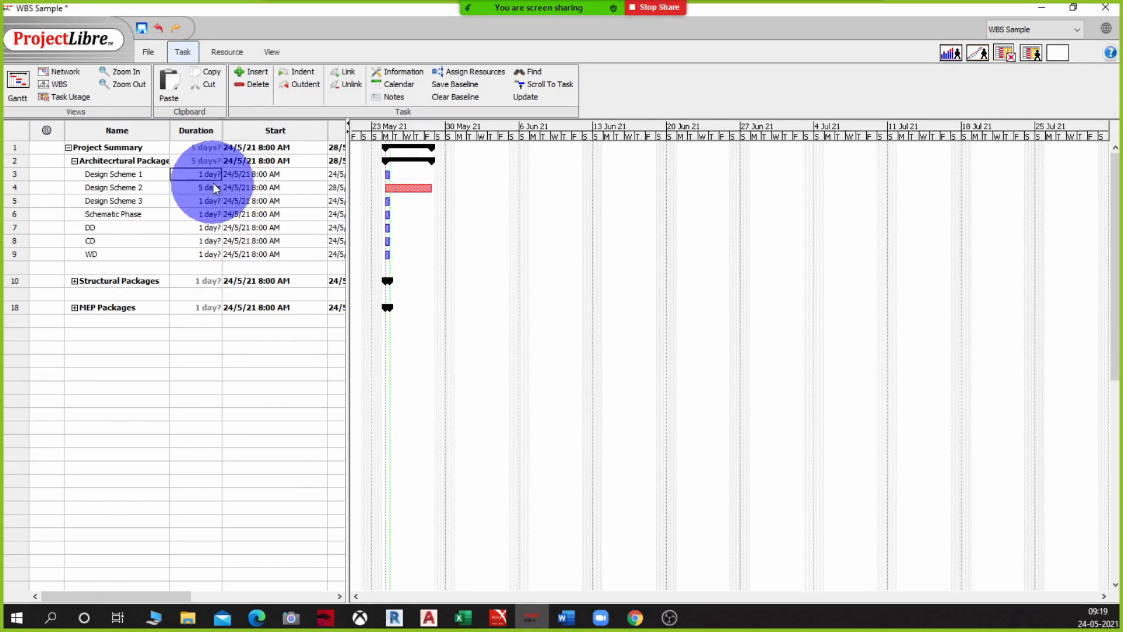
{"action": "type", "text": "5"}
{"action": "key", "text": "Down"}
{"action": "key", "text": "Down"}
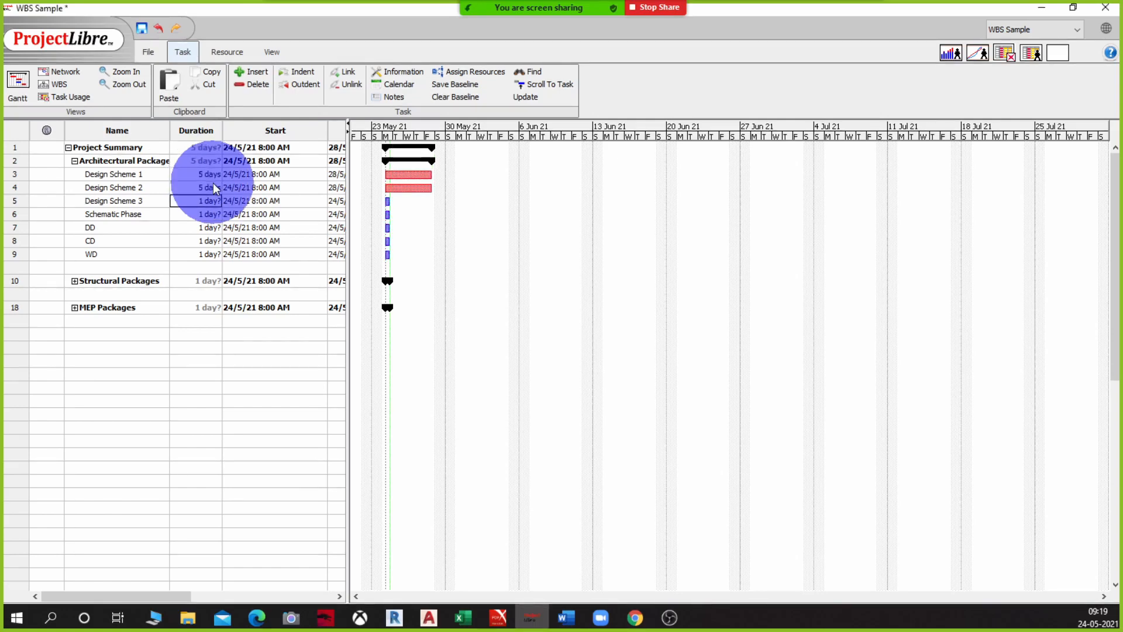
{"action": "type", "text": "5"}
{"action": "key", "text": "Down"}
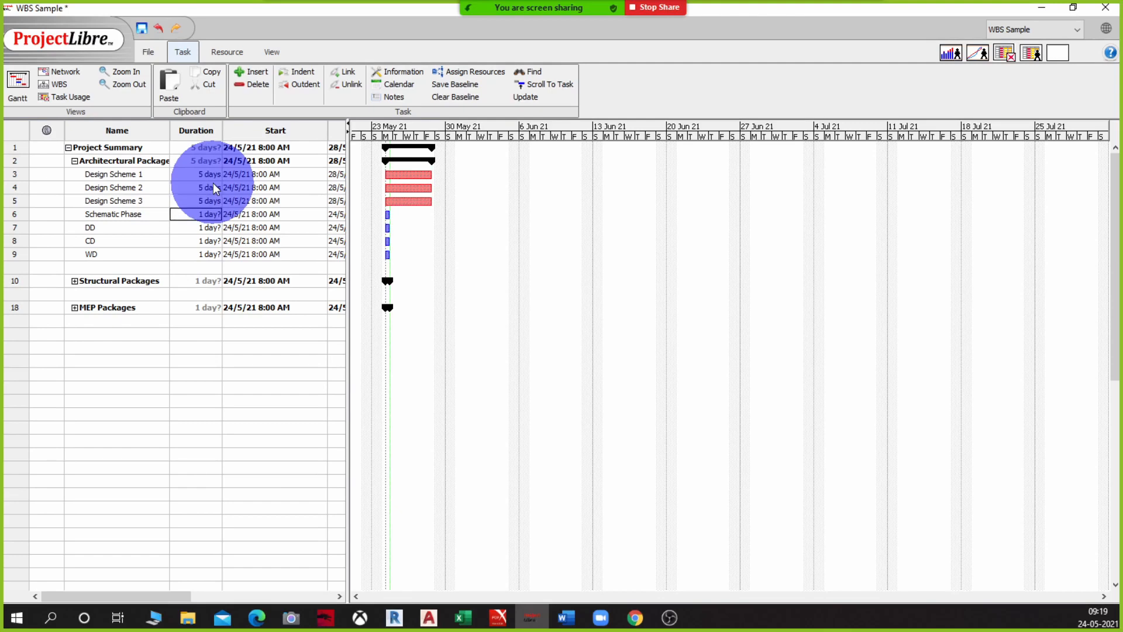
Set the architectural Schematic Phase duration to 8 days and the DD duration to 30 days
{"action": "type", "text": "8"}
{"action": "key", "text": "Down"}
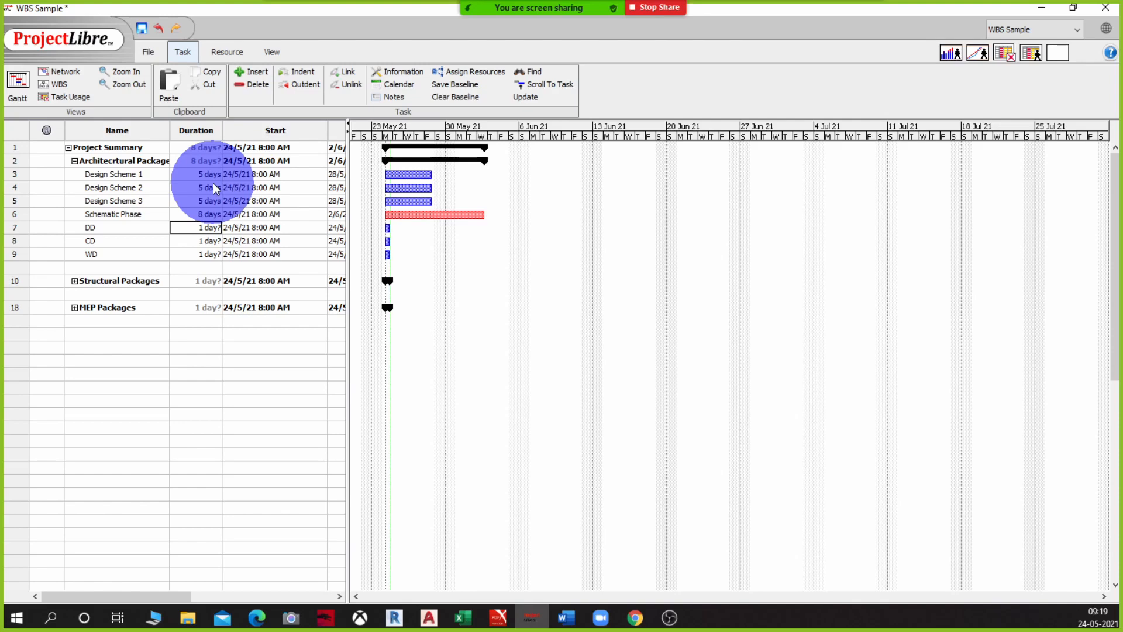
{"action": "type", "text": "30"}
{"action": "key", "text": "Down"}
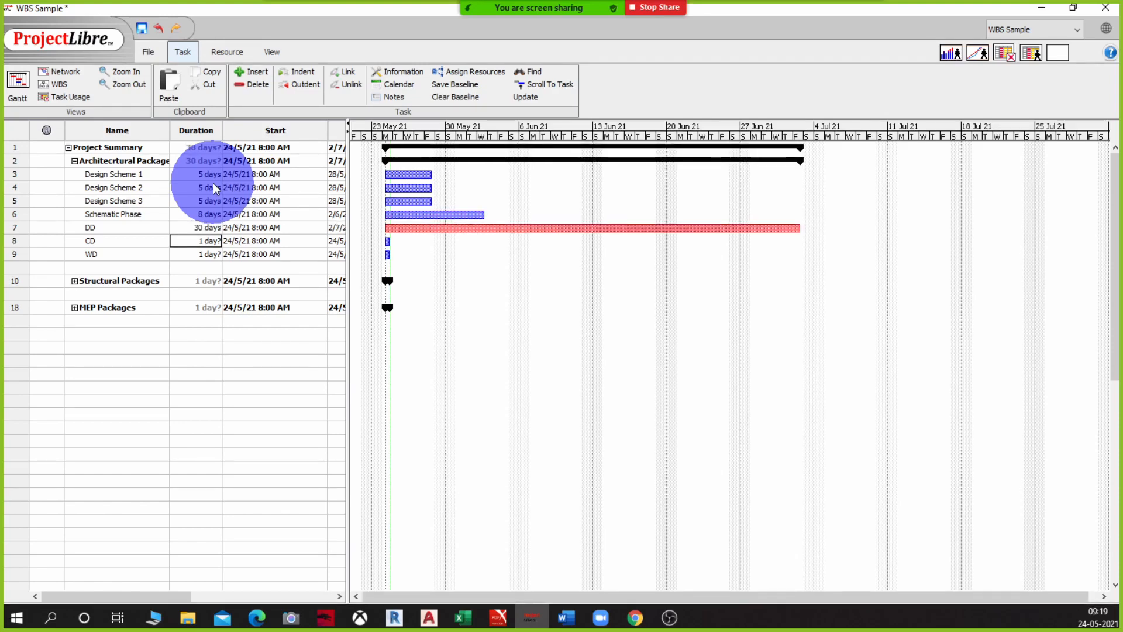
Set the architectural CD duration to 40 days and the WD duration to 25 days
{"action": "type", "text": "40"}
{"action": "key", "text": "Down"}
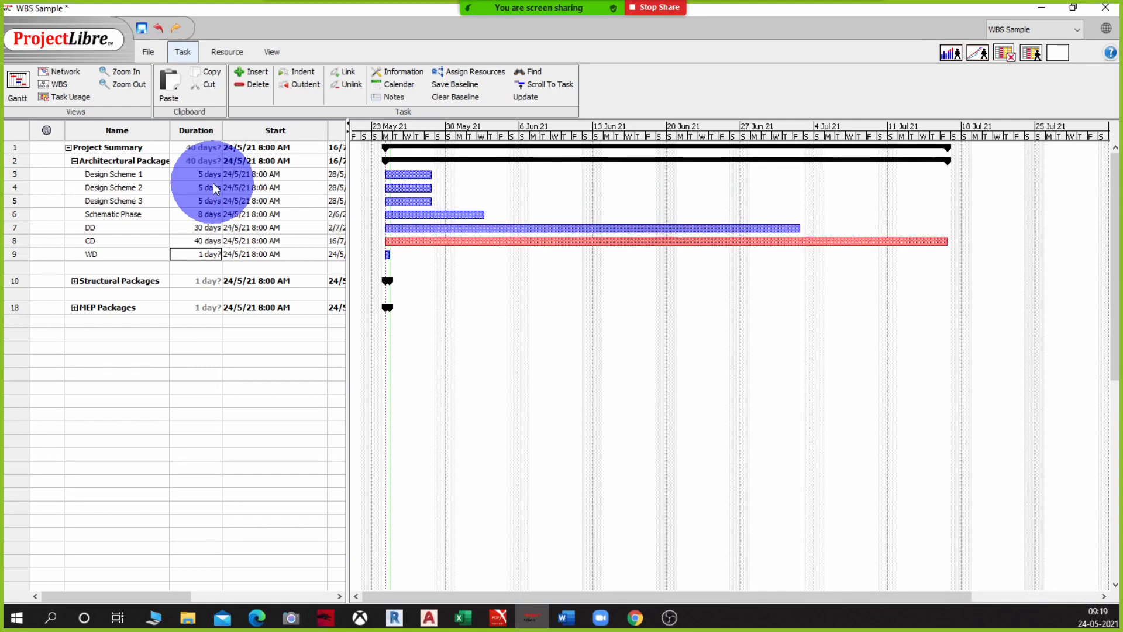
{"action": "type", "text": "25"}
{"action": "key", "text": "Return"}
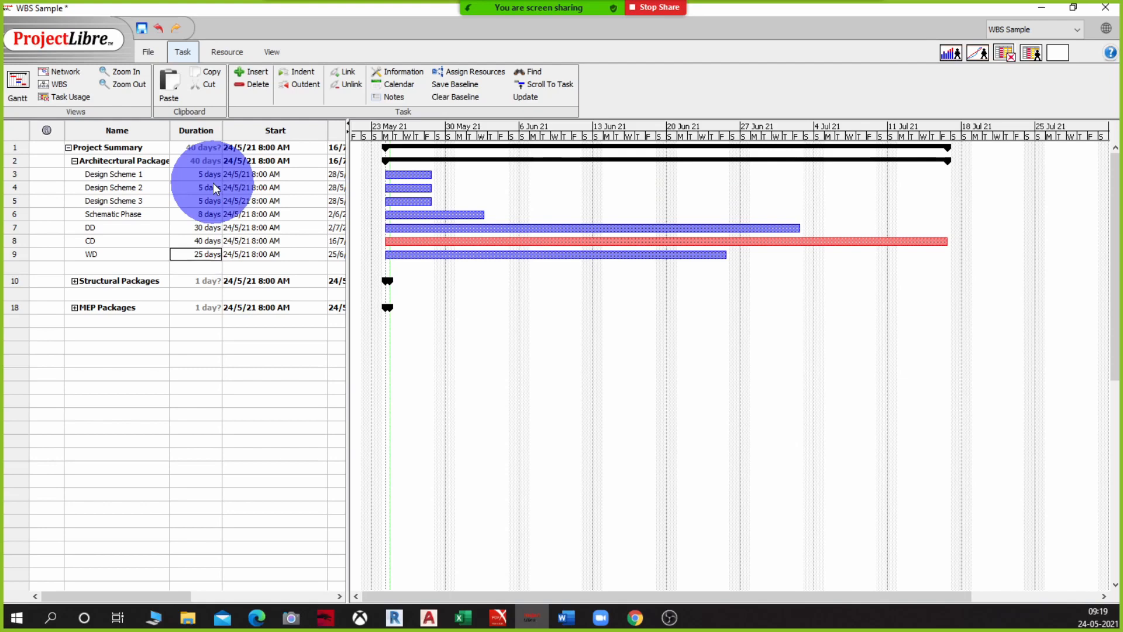
{"action": "key", "text": "Up"}
{"action": "key", "text": "Up"}
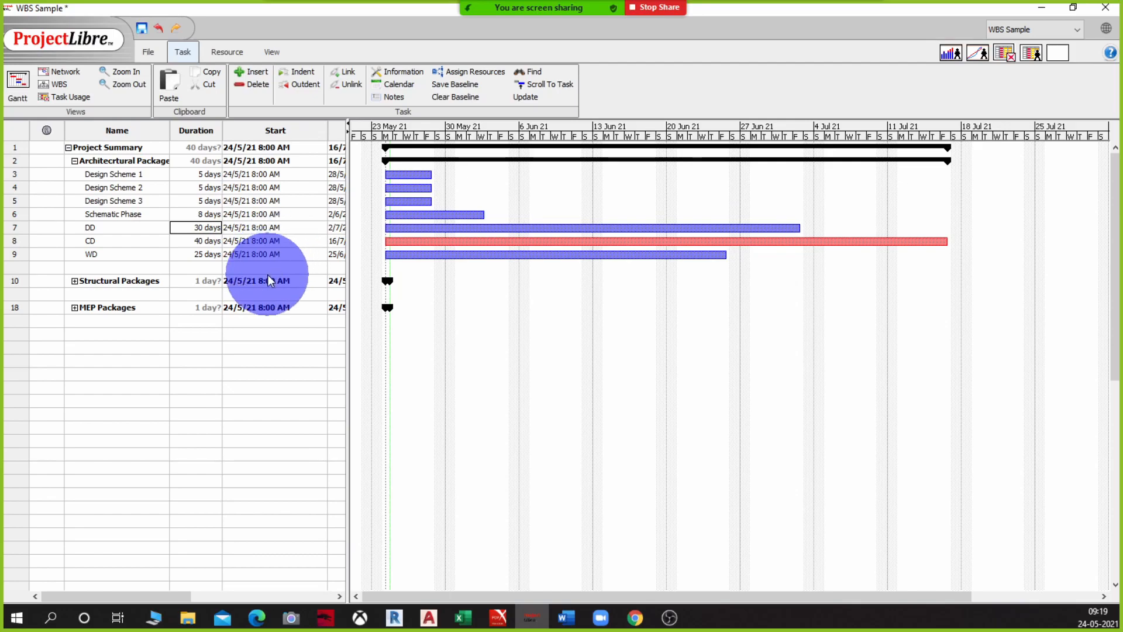
View the WBS chart with the architectural package expanded, and return to the Gantt view
{"action": "left_click", "coordinate": [61, 85]}
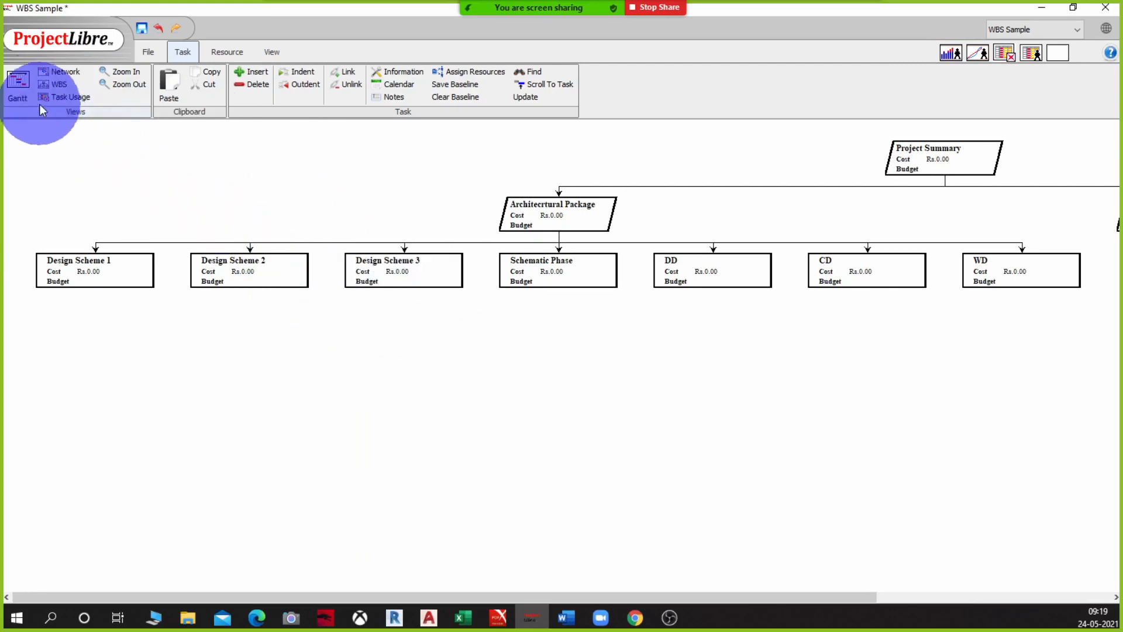
{"action": "left_click", "coordinate": [23, 93]}
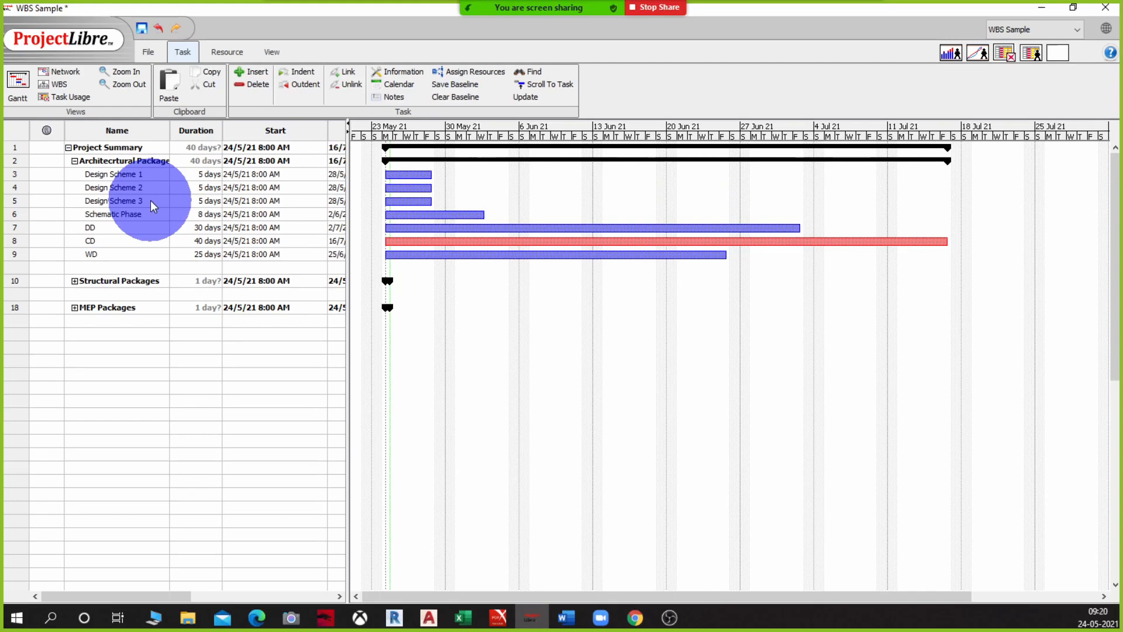
Widen the task table beside the Gantt chart far enough to show the Predecessors column
{"action": "left_click", "coordinate": [198, 201]}
{"action": "left_click", "coordinate": [199, 201]}
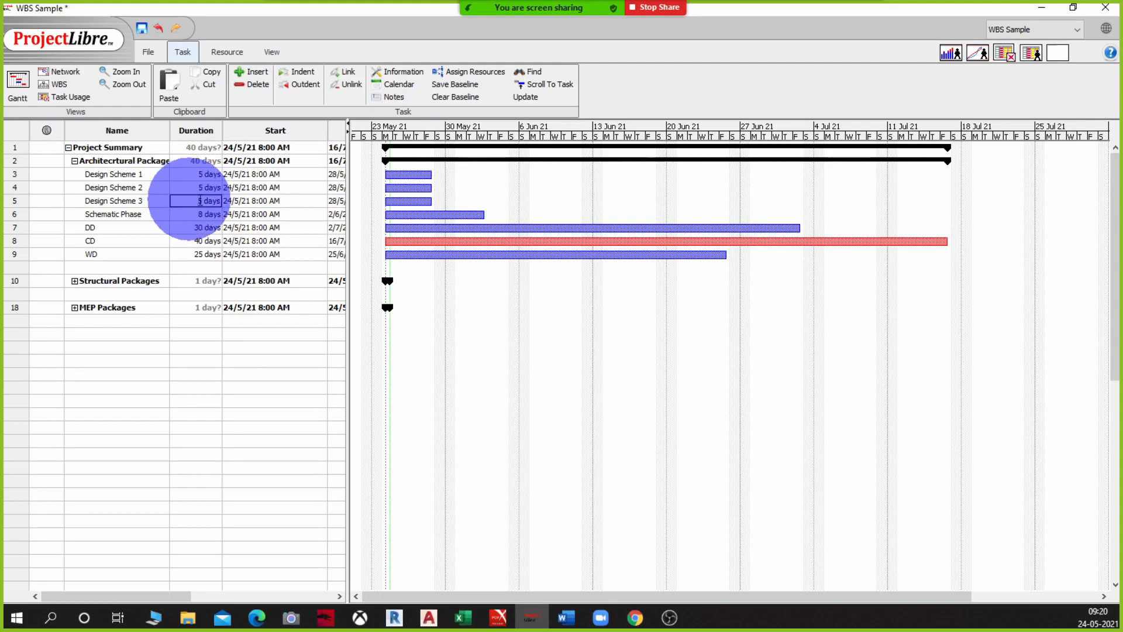
{"action": "left_click", "coordinate": [278, 201]}
{"action": "left_click", "coordinate": [335, 200]}
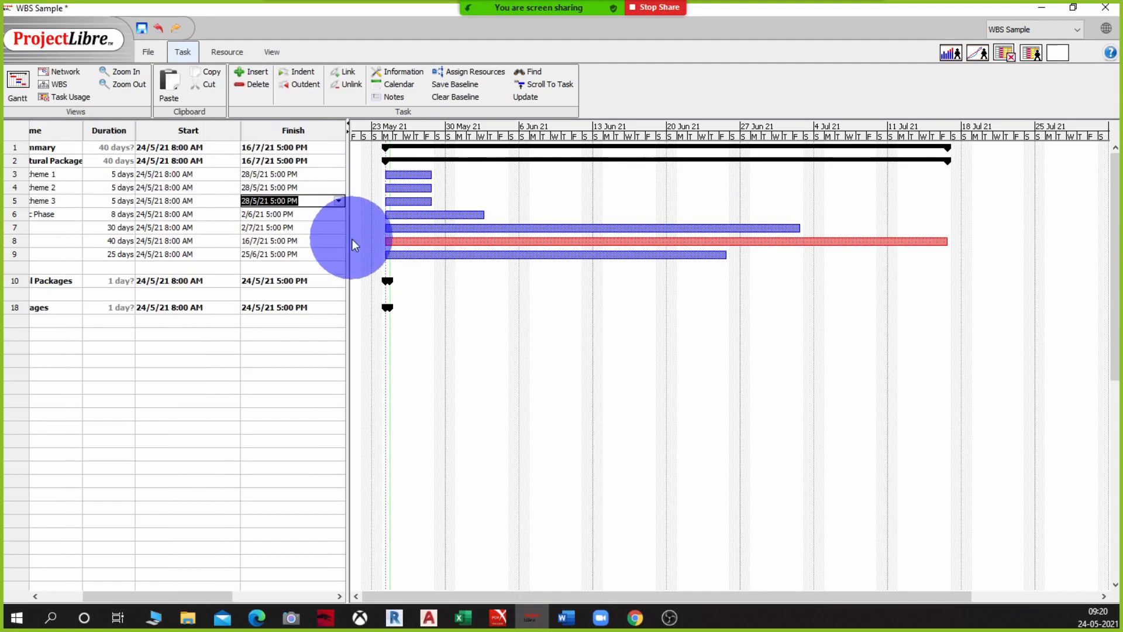
{"action": "left_click_drag", "start_coordinate": [346, 237], "coordinate": [442, 237]}
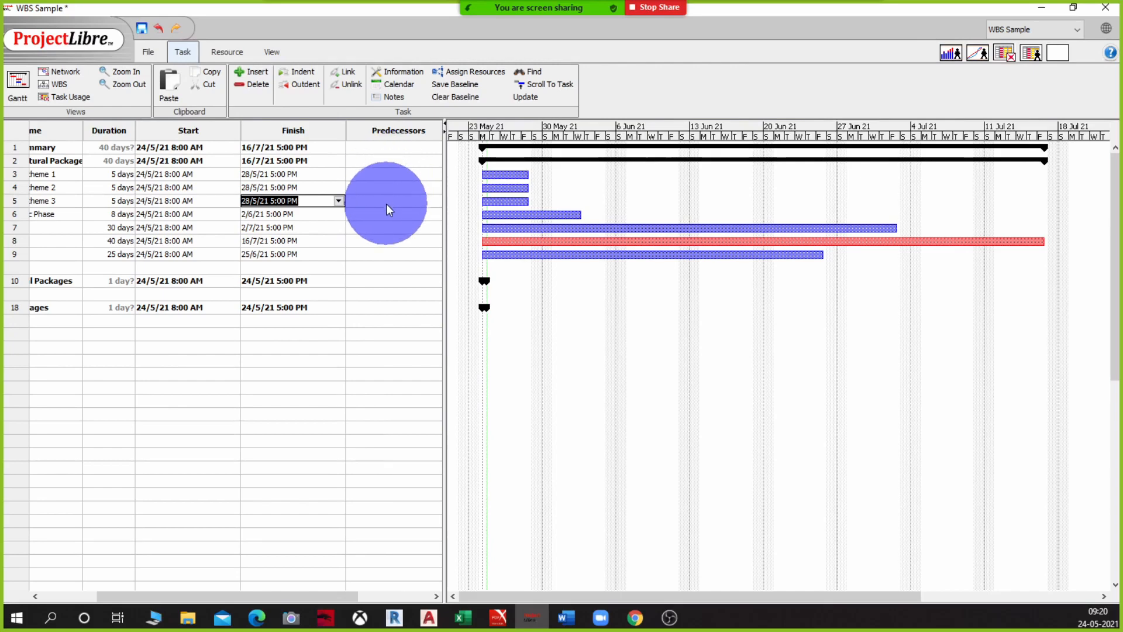
Set tasks 3, 4 and 5 as the predecessors of the architectural Schematic Phase
{"action": "left_click", "coordinate": [371, 217]}
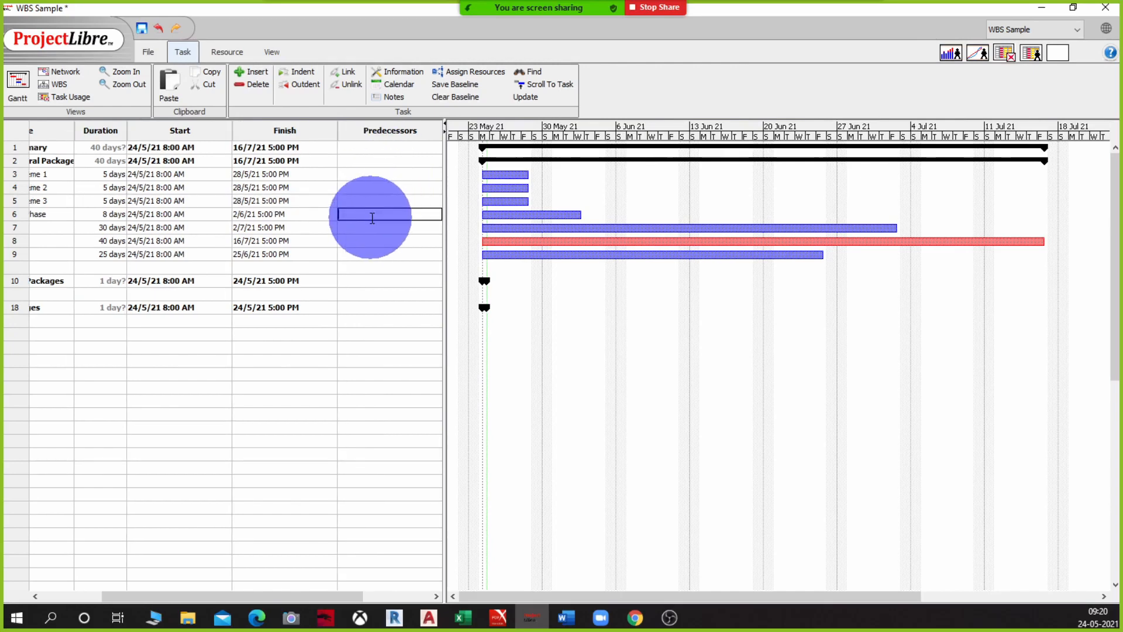
{"action": "double_click", "coordinate": [48, 213]}
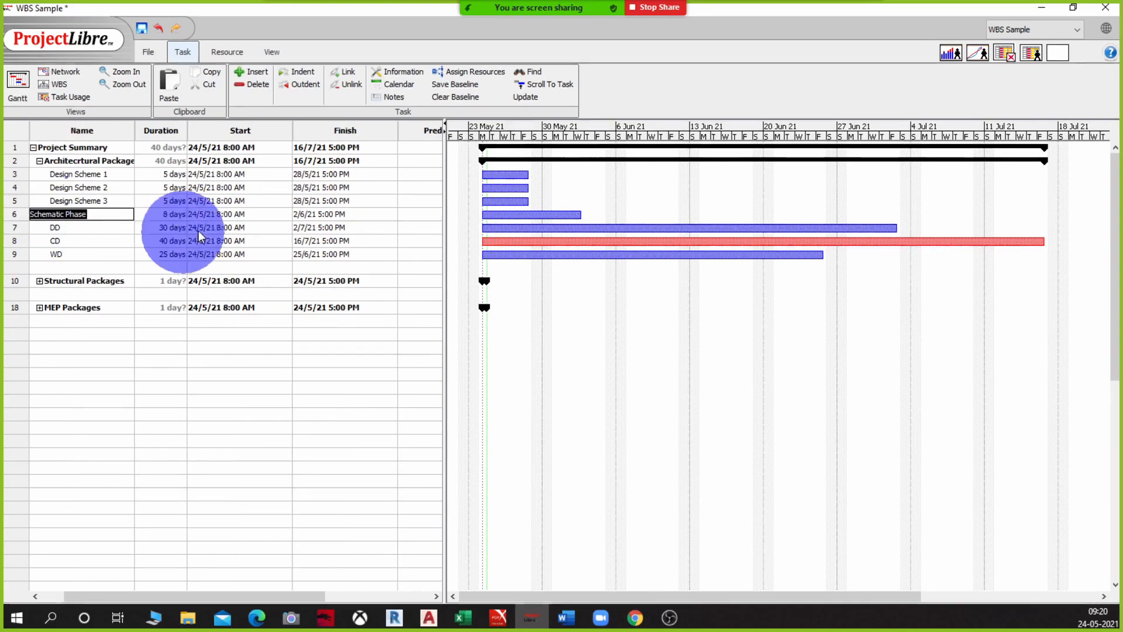
{"action": "left_click", "coordinate": [417, 214]}
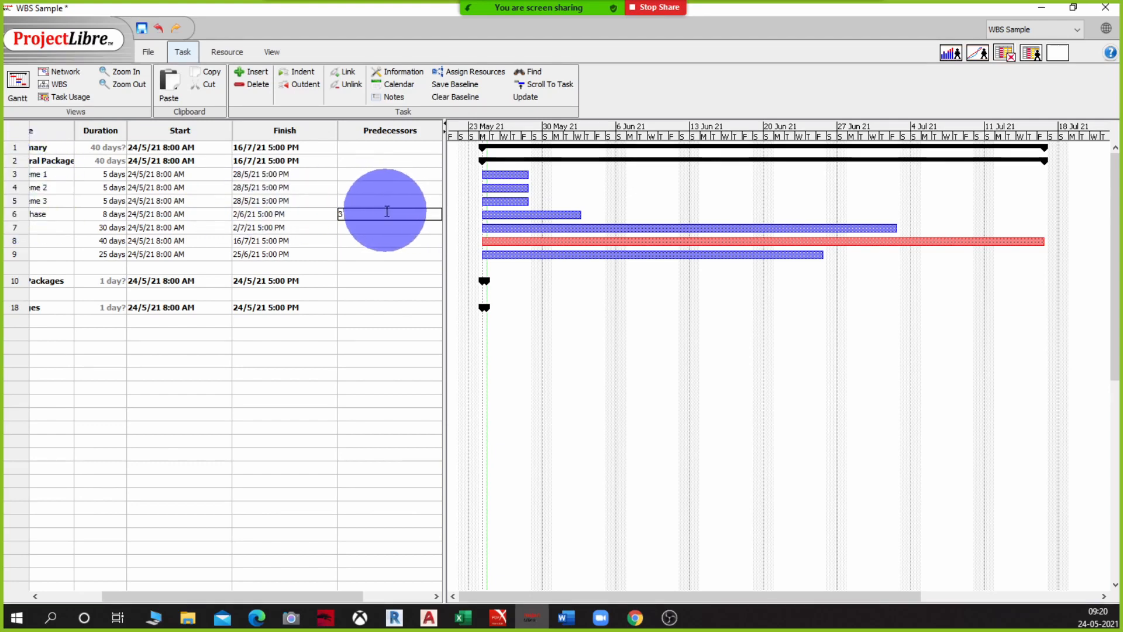
{"action": "type", "text": "4,5"}
{"action": "key", "text": "Return"}
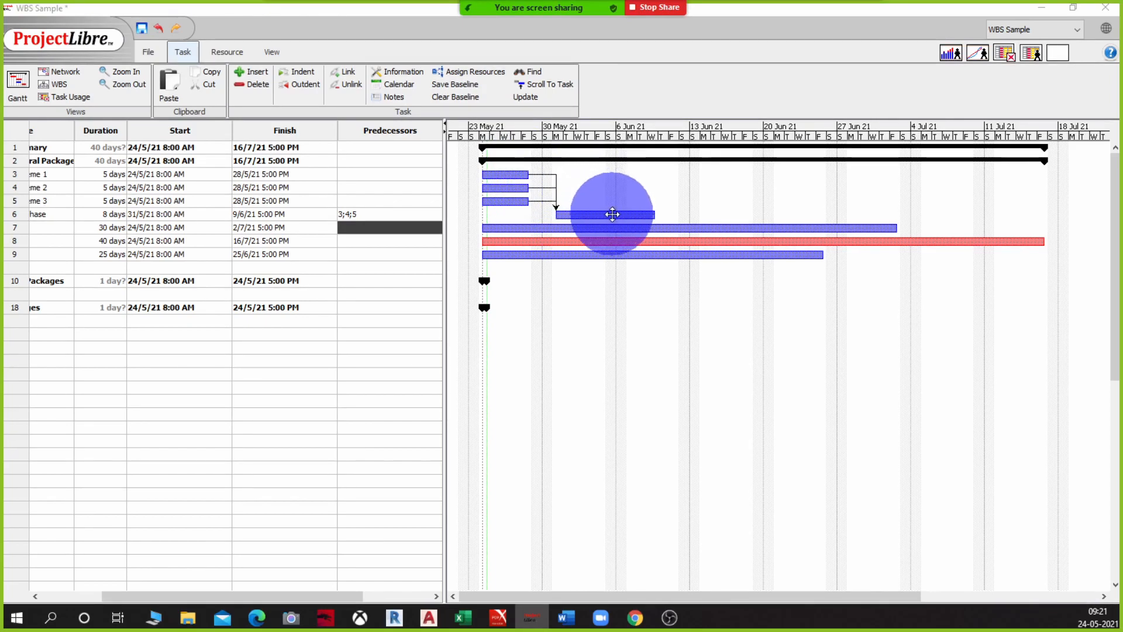
Try linking DD to Schematic Phase and Schematic Phase to CD directly between their Gantt bars, undoing each link
{"action": "left_click_drag", "start_coordinate": [613, 215], "coordinate": [610, 243]}
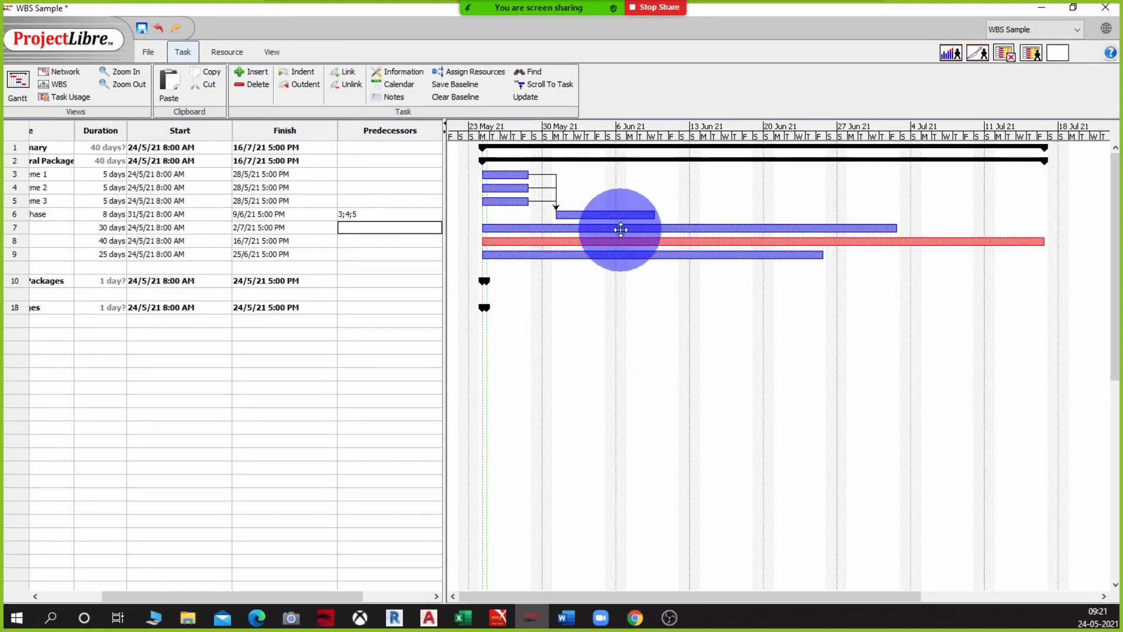
{"action": "left_click_drag", "start_coordinate": [619, 230], "coordinate": [622, 214]}
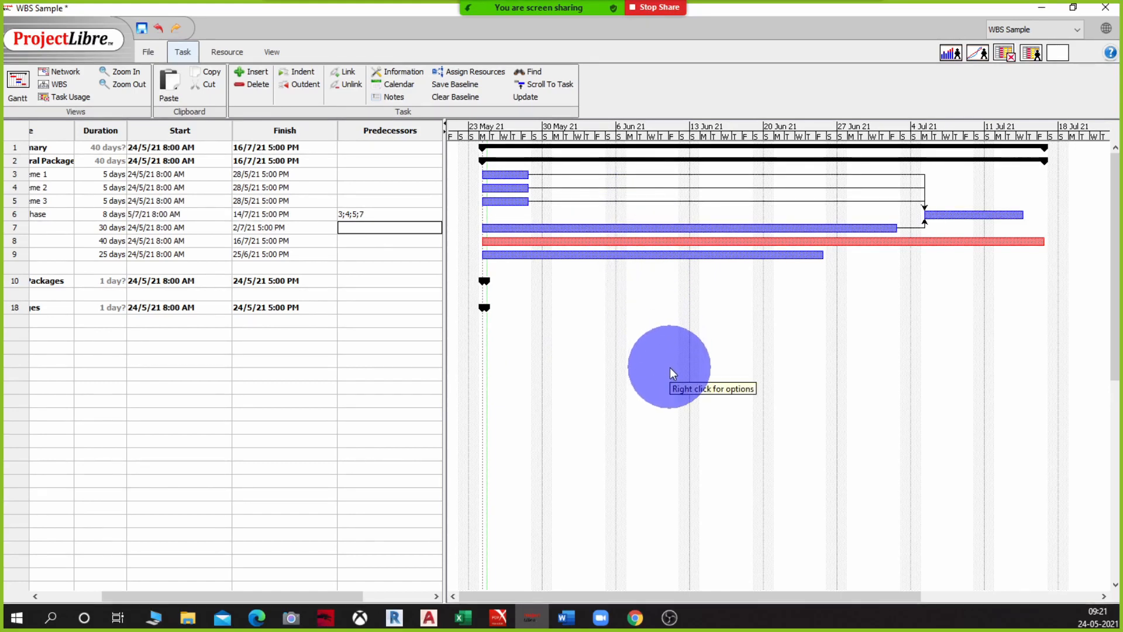
{"action": "key", "text": "ctrl+z"}
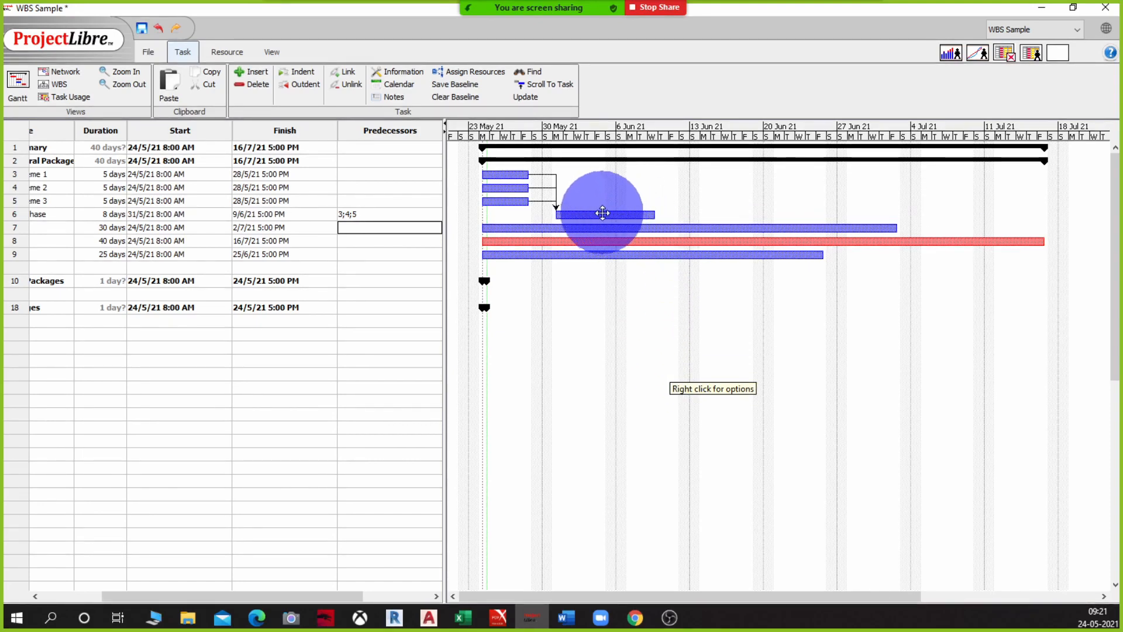
{"action": "left_click_drag", "start_coordinate": [603, 215], "coordinate": [811, 242]}
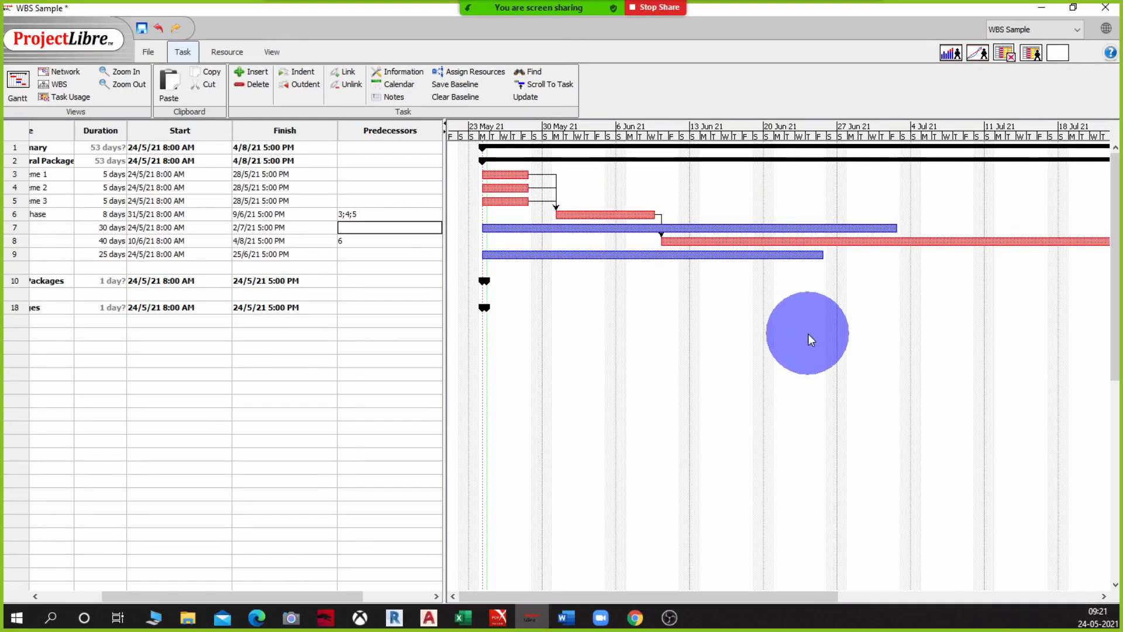
{"action": "key", "text": "ctrl+z"}
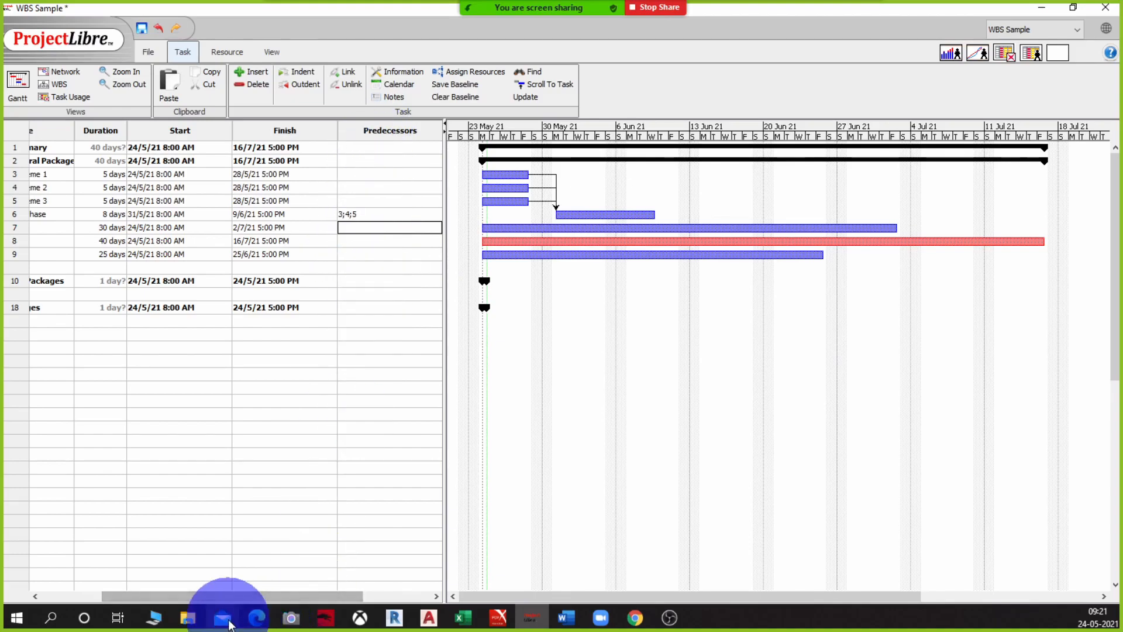
Set task 6, the Schematic Phase, as the predecessor of the architectural DD task
{"action": "left_click_drag", "start_coordinate": [213, 596], "coordinate": [125, 593]}
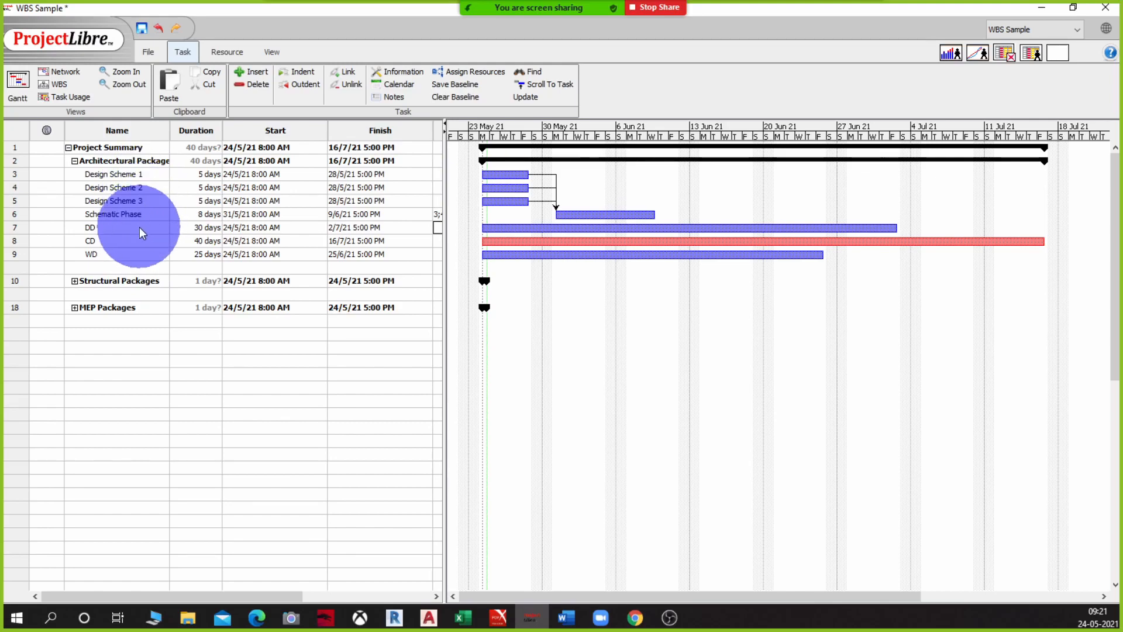
{"action": "left_click", "coordinate": [438, 229]}
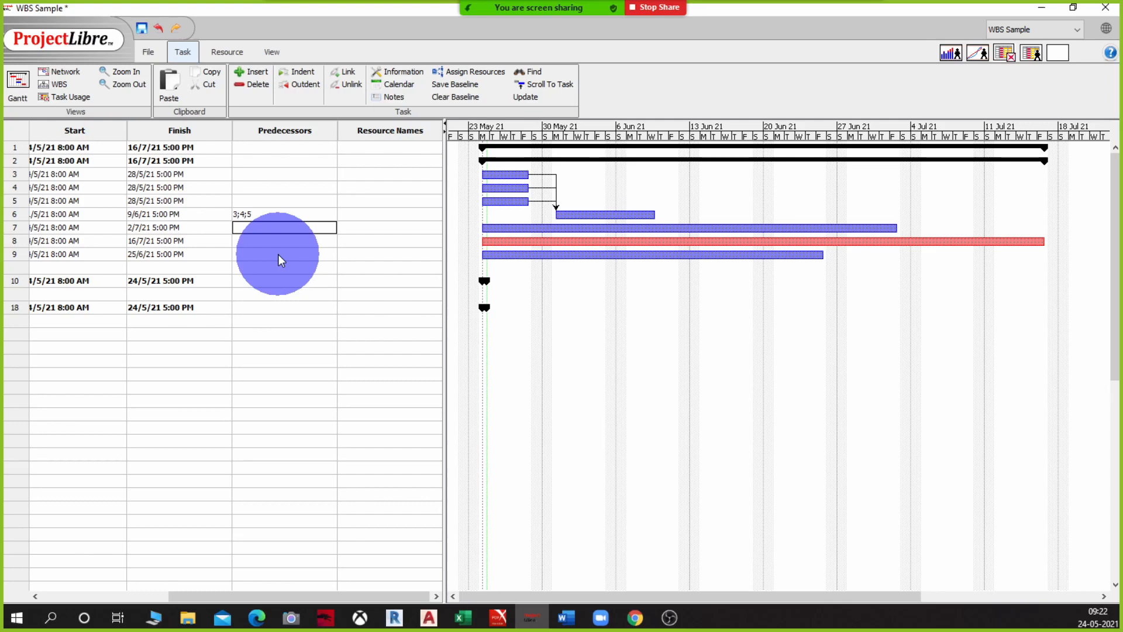
{"action": "key", "text": "Left"}
{"action": "key", "text": "Left"}
{"action": "key", "text": "Left"}
{"action": "key", "text": "Left"}
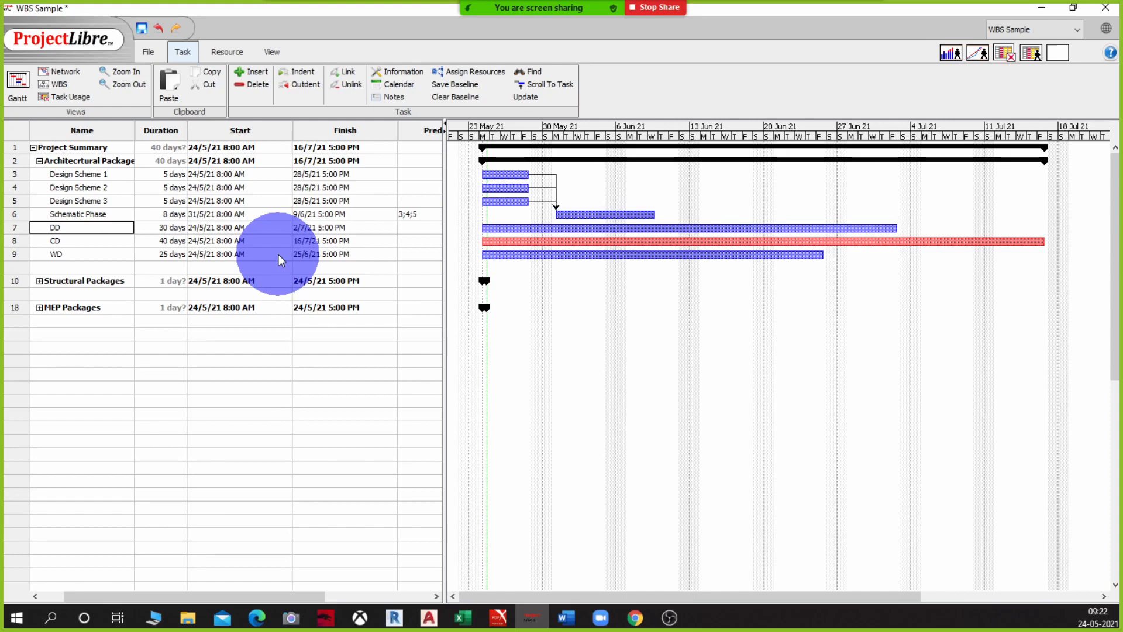
{"action": "key", "text": "Right"}
{"action": "key", "text": "Right"}
{"action": "key", "text": "Right"}
{"action": "key", "text": "Right"}
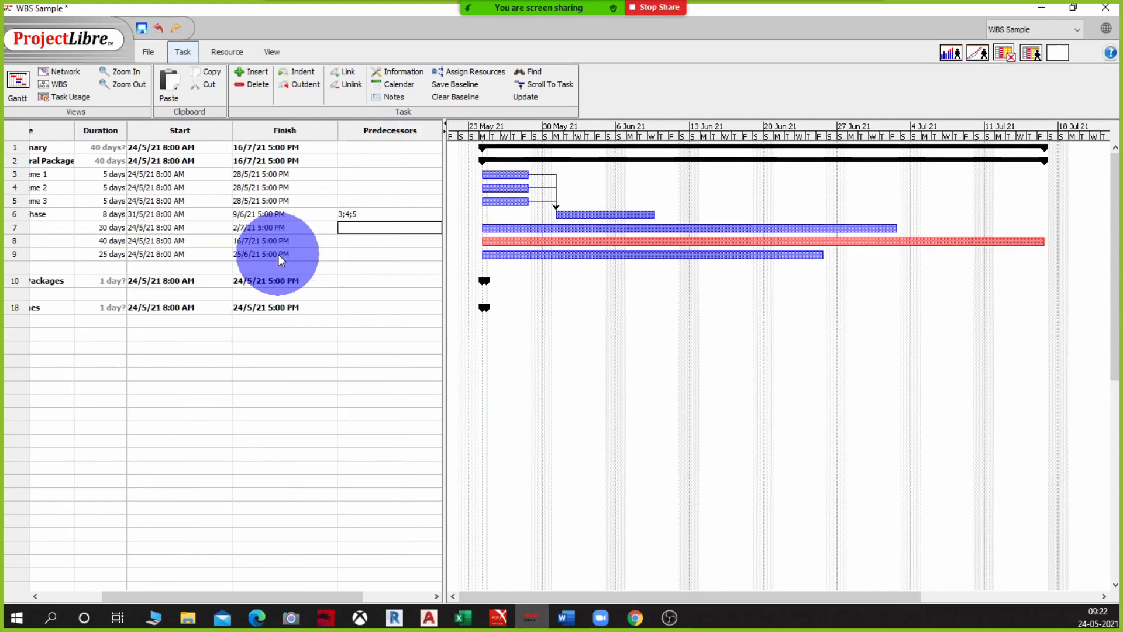
{"action": "key", "text": "Return"}
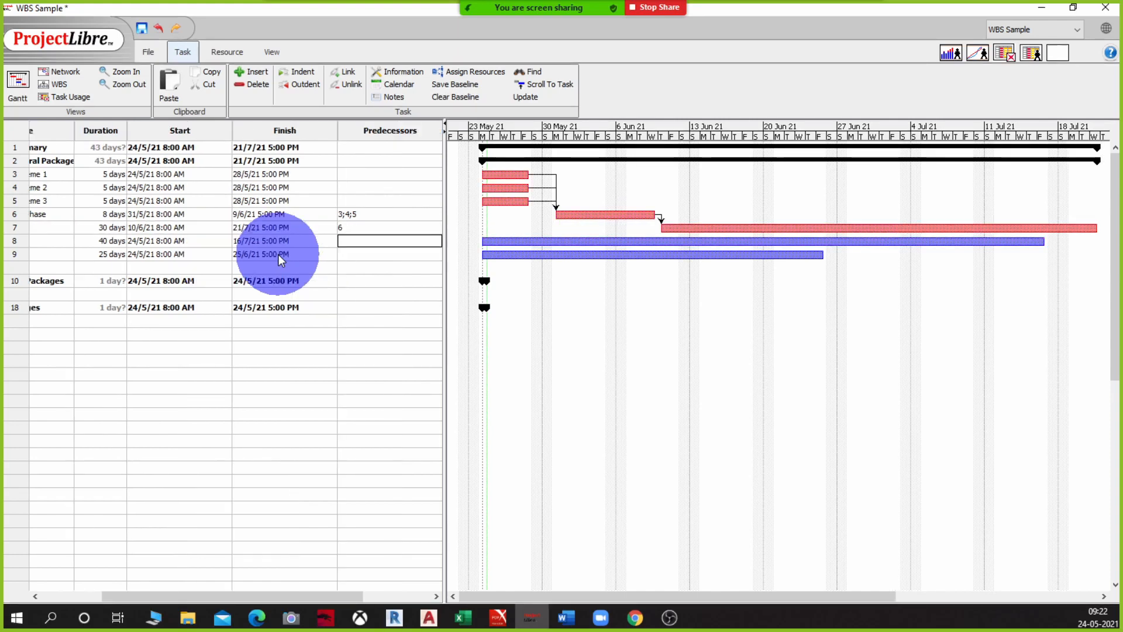
Open the task information for DD and review the dependency types available for its Schematic Phase predecessor, keeping FS
{"action": "double_click", "coordinate": [361, 228]}
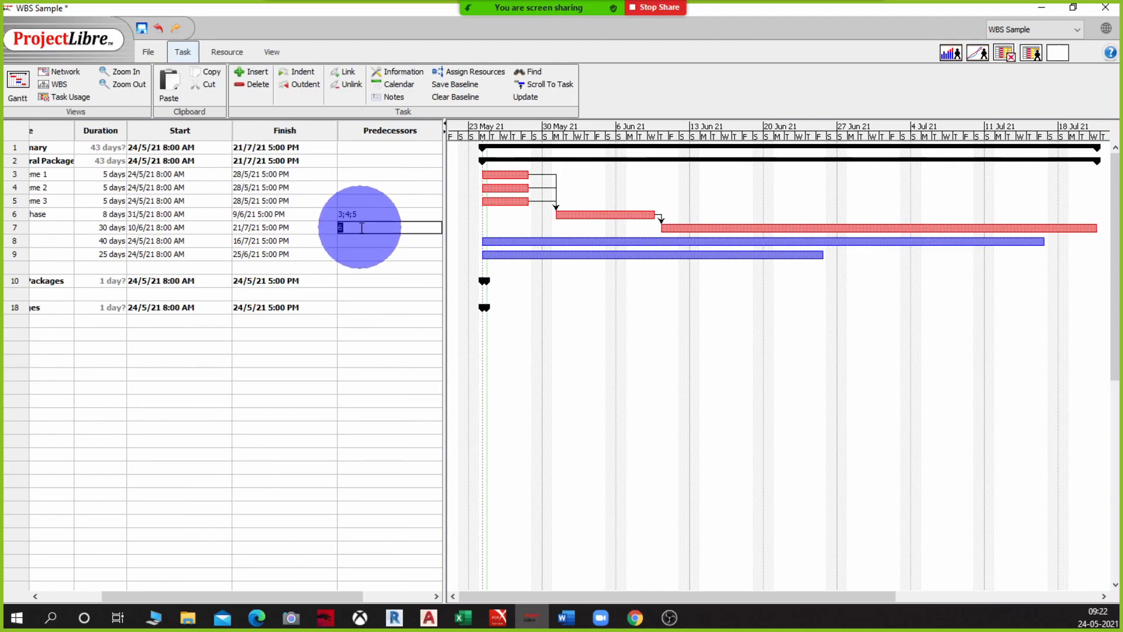
{"action": "double_click", "coordinate": [361, 227]}
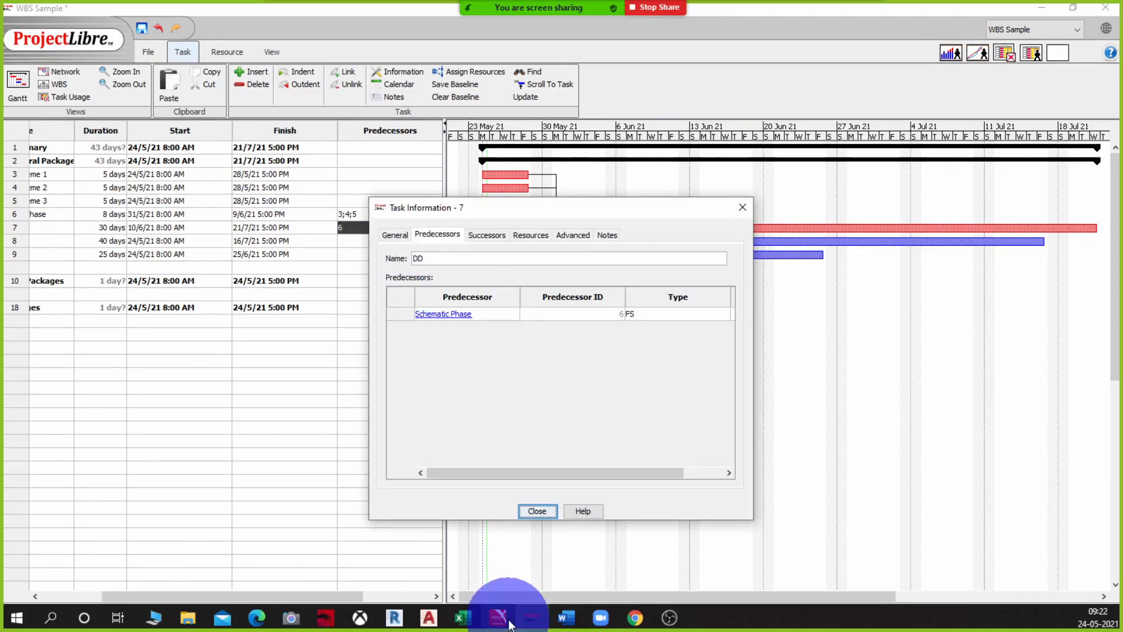
{"action": "mouse_move", "coordinate": [509, 622]}
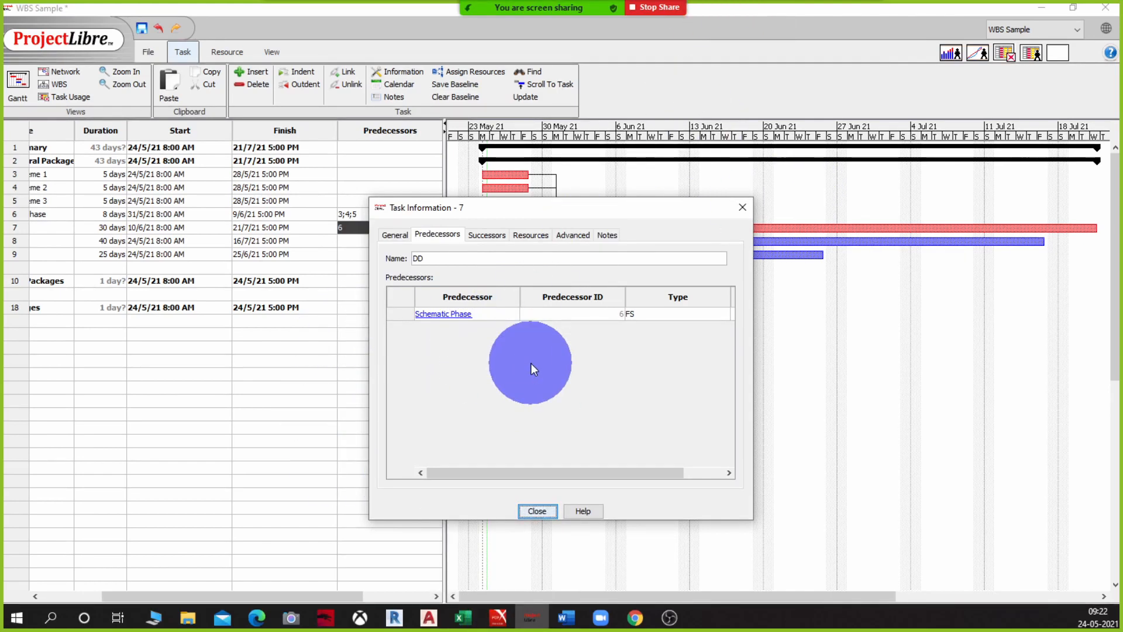
{"action": "left_click", "coordinate": [719, 315]}
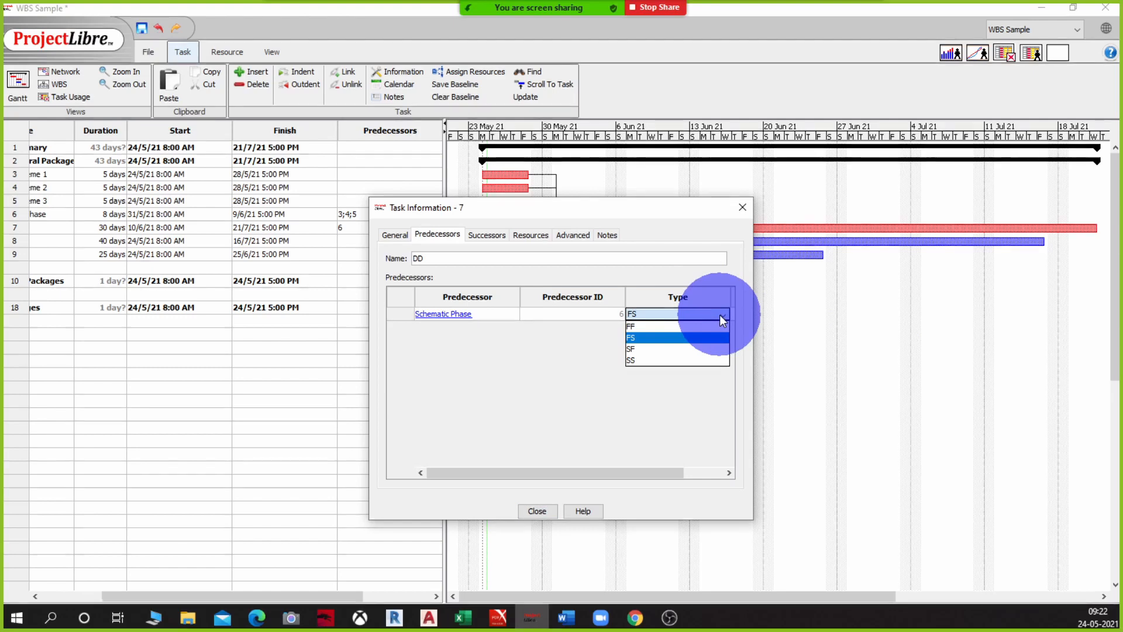
{"action": "left_click", "coordinate": [555, 398]}
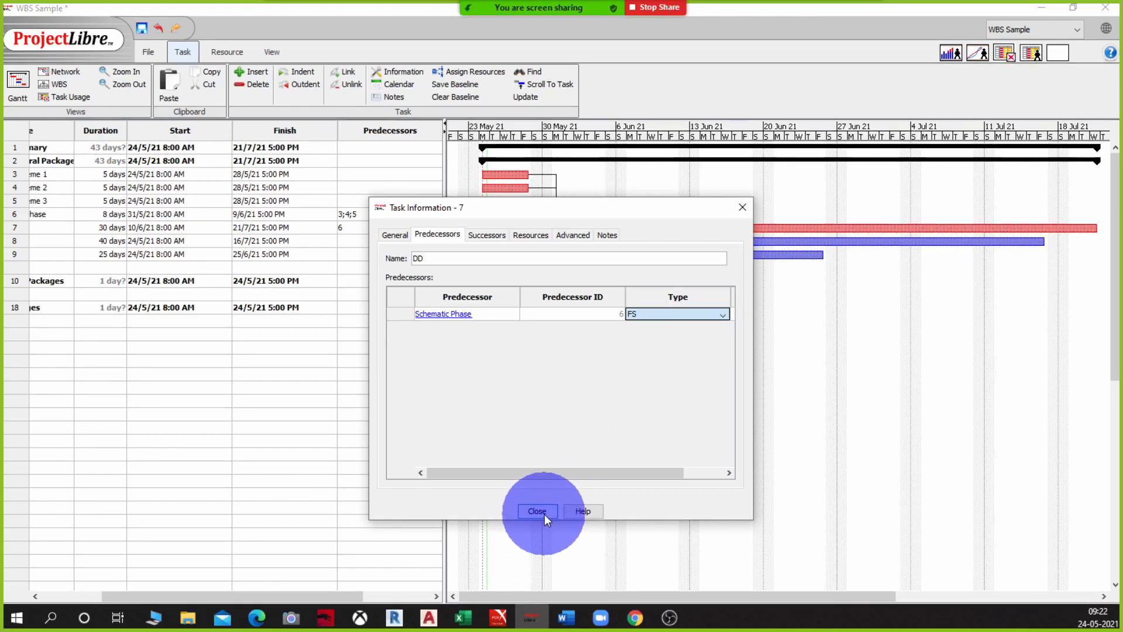
{"action": "left_click", "coordinate": [582, 312]}
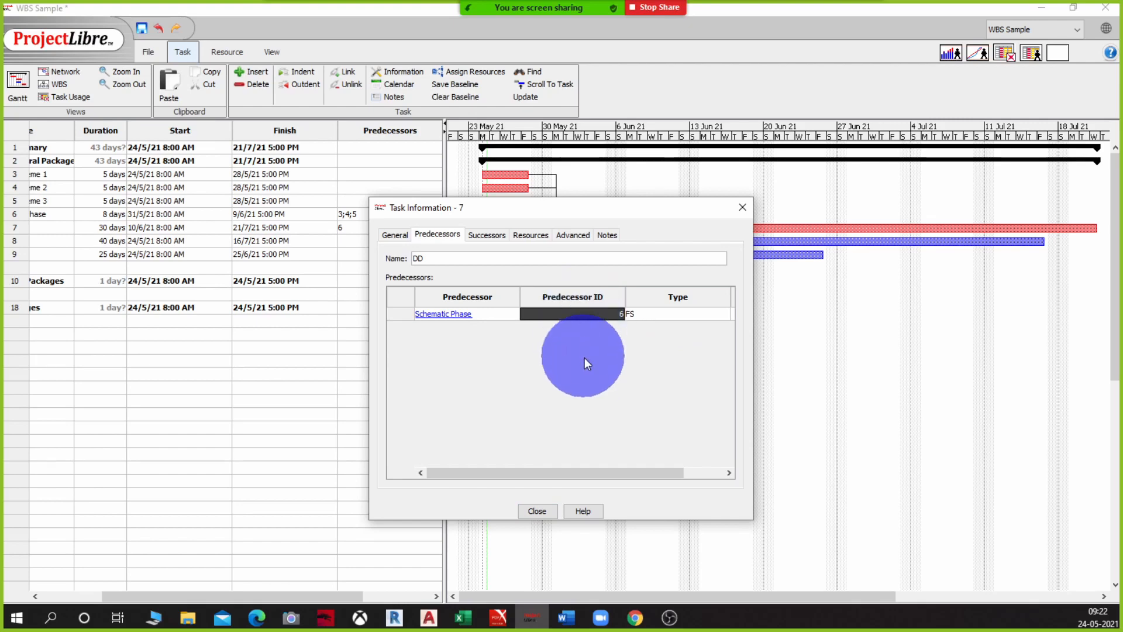
{"action": "left_click", "coordinate": [704, 316]}
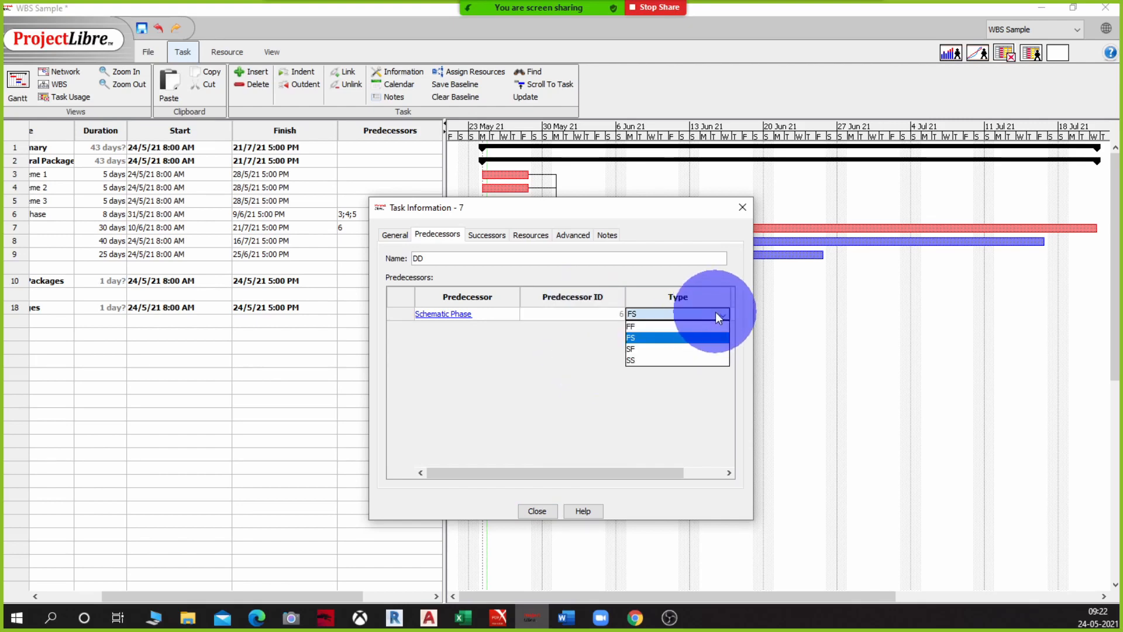
{"action": "left_click", "coordinate": [688, 337]}
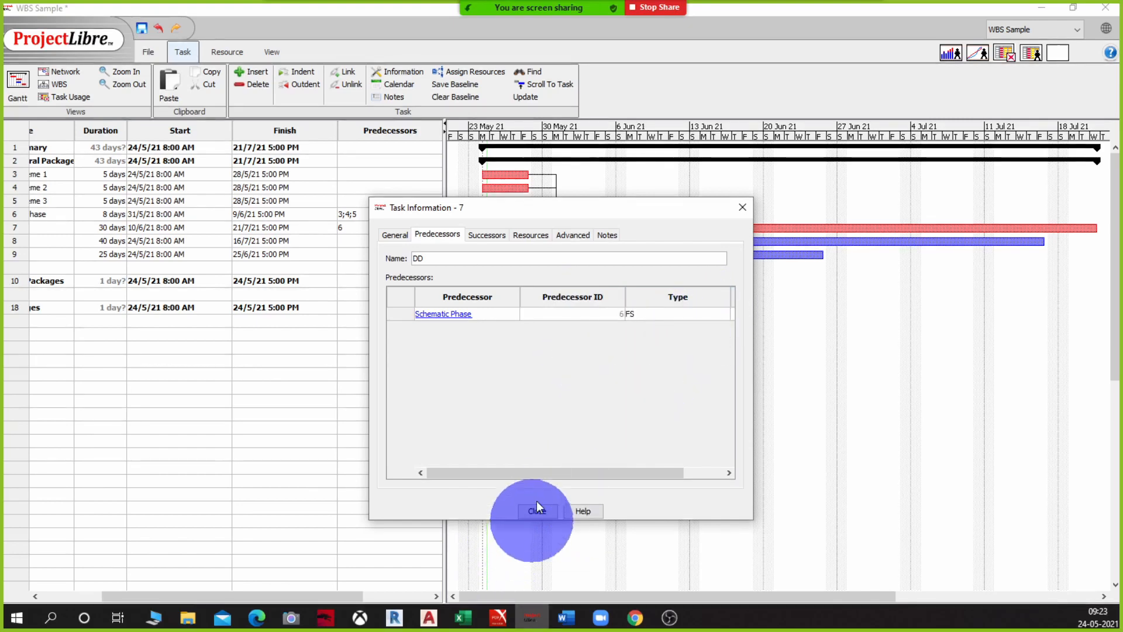
Review DD's advanced settings, predecessor types and general details, and close its task information
{"action": "left_click", "coordinate": [574, 233]}
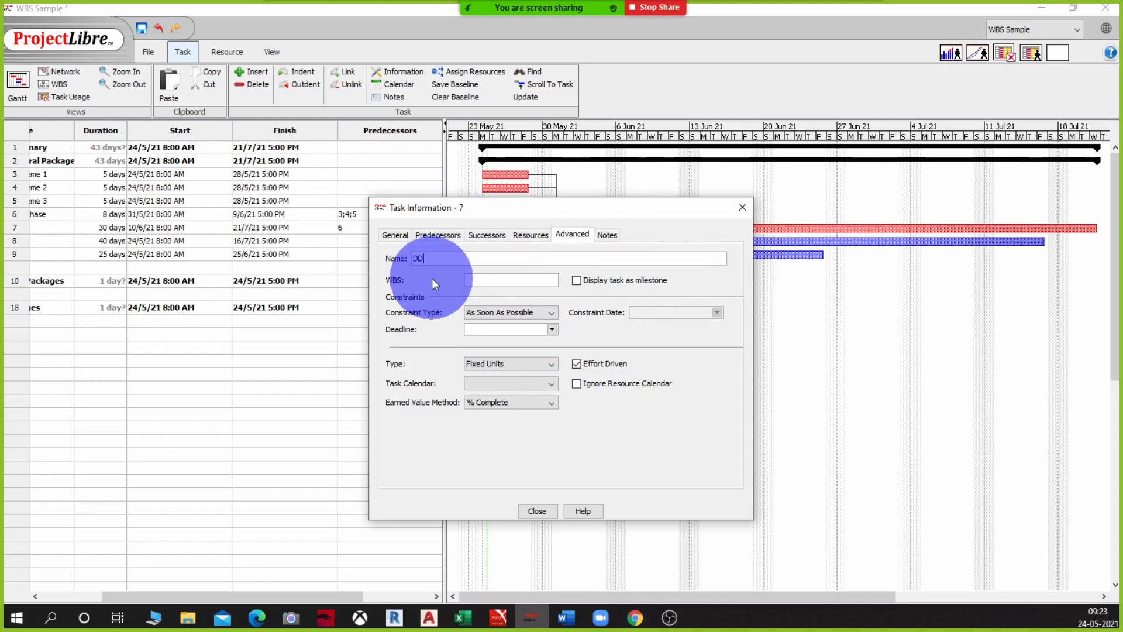
{"action": "left_click", "coordinate": [445, 234]}
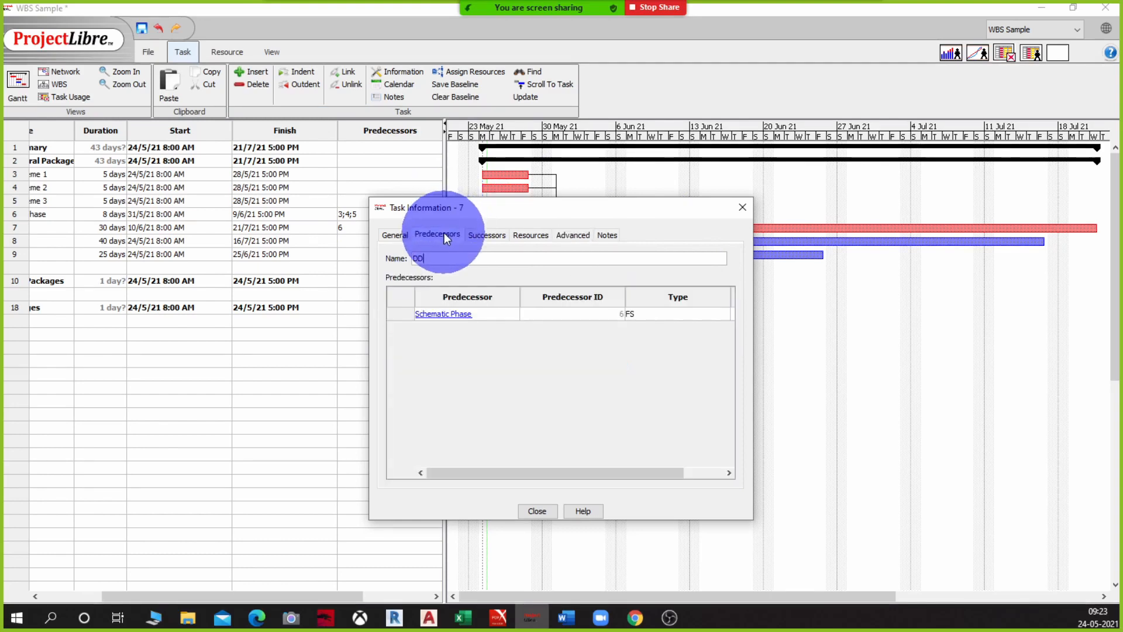
{"action": "left_click", "coordinate": [668, 319]}
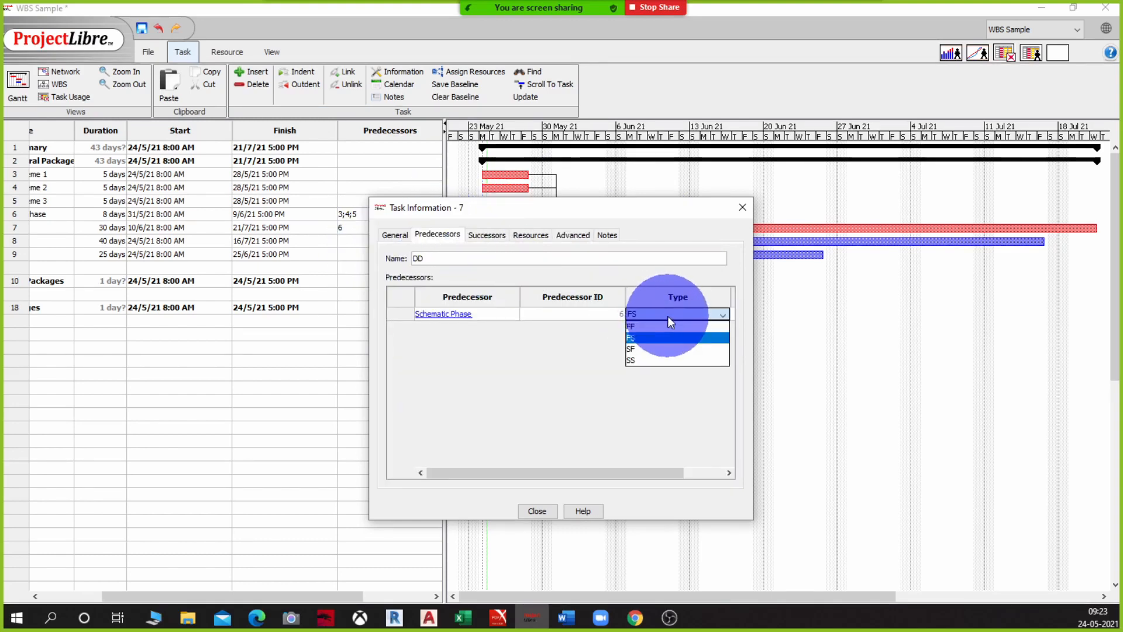
{"action": "left_click", "coordinate": [668, 318]}
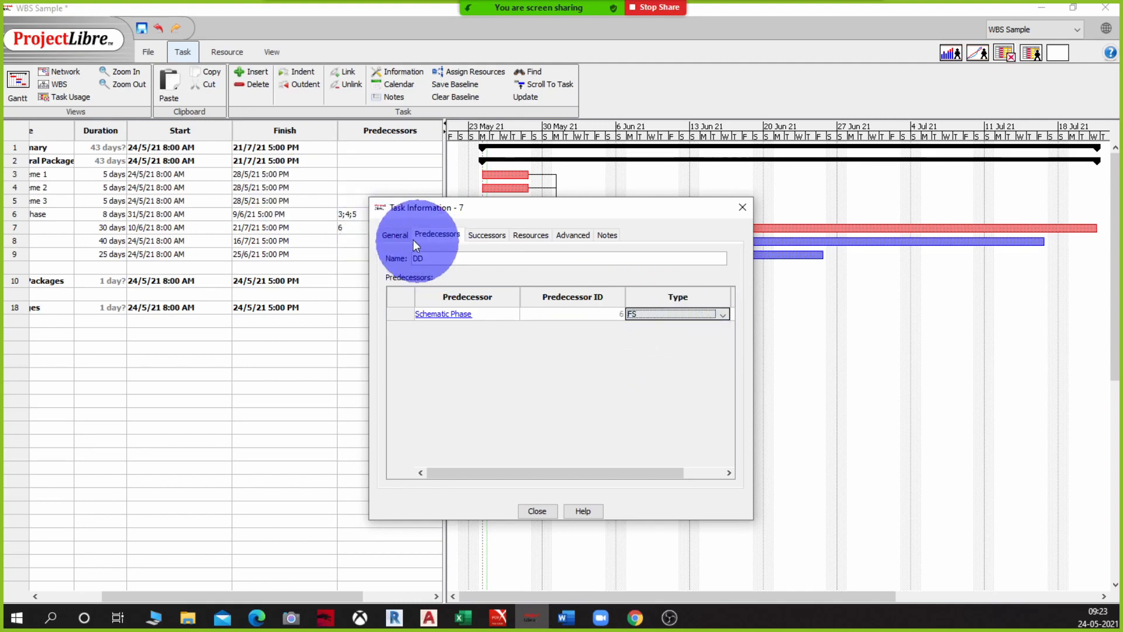
{"action": "left_click", "coordinate": [398, 237]}
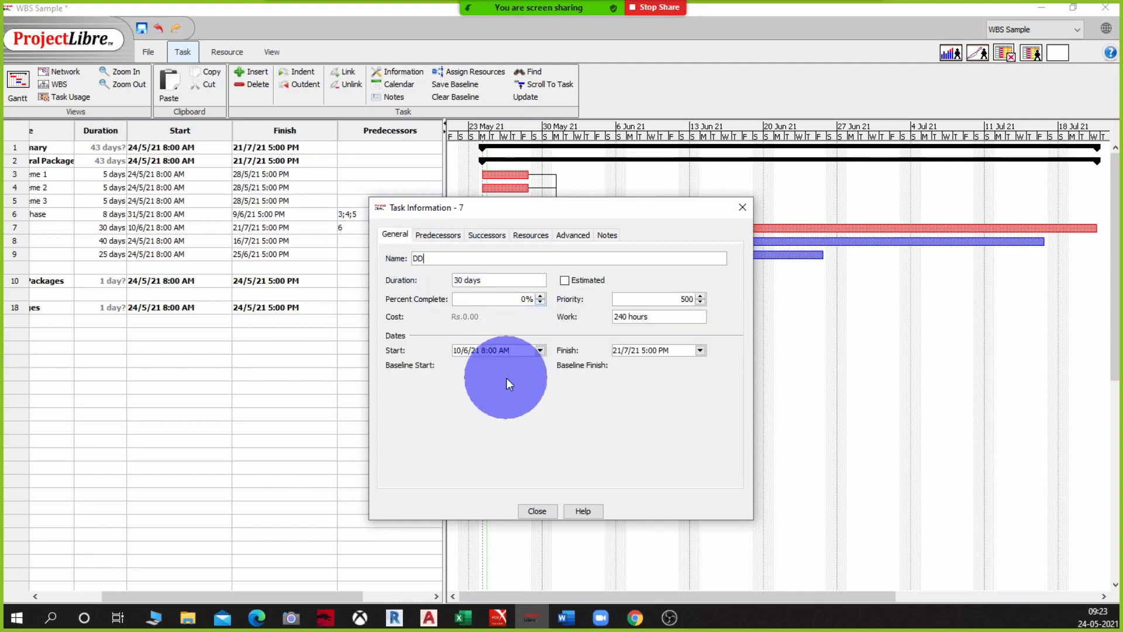
{"action": "left_click", "coordinate": [537, 511]}
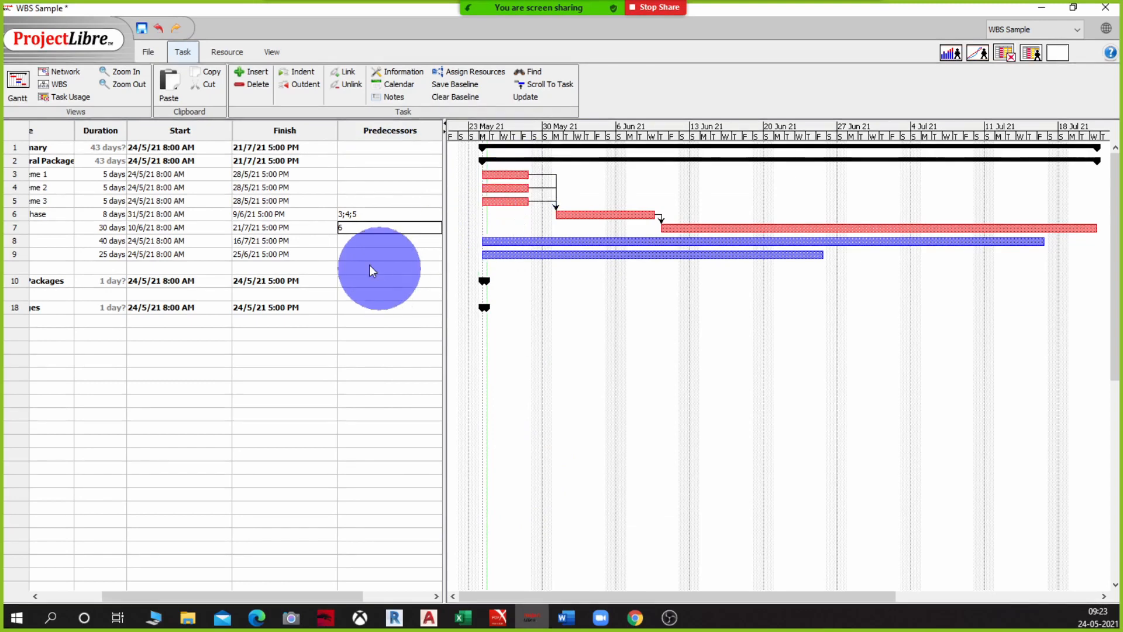
Examine the advanced settings, successors and predecessors in DD's task information, leaving them as they are
{"action": "left_click", "coordinate": [369, 228]}
{"action": "double_click", "coordinate": [370, 228]}
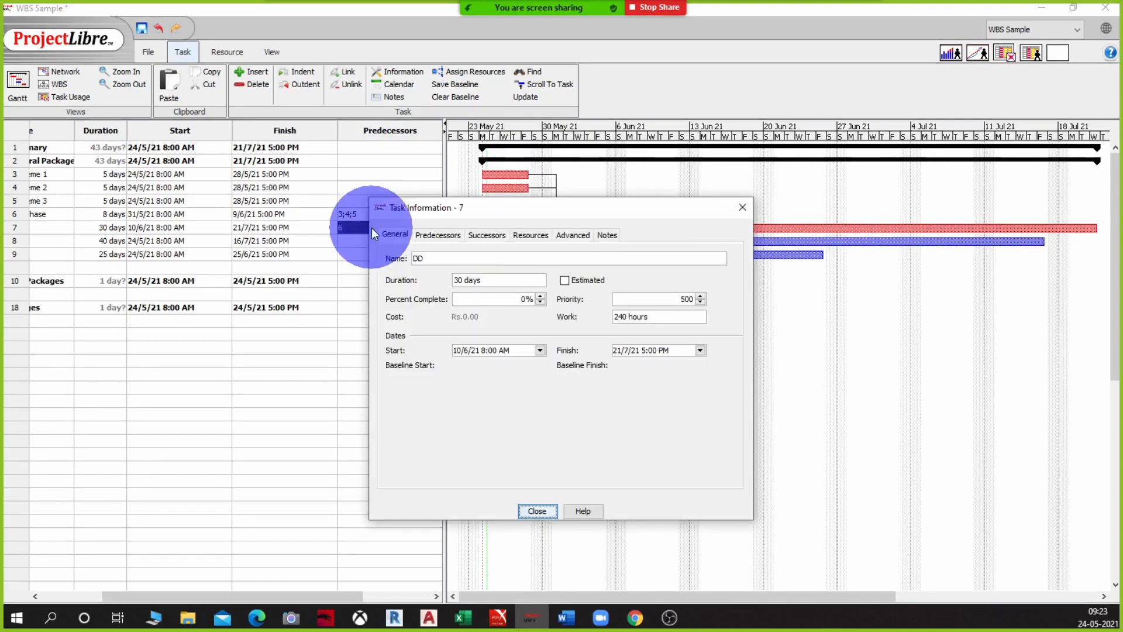
{"action": "left_click", "coordinate": [561, 234]}
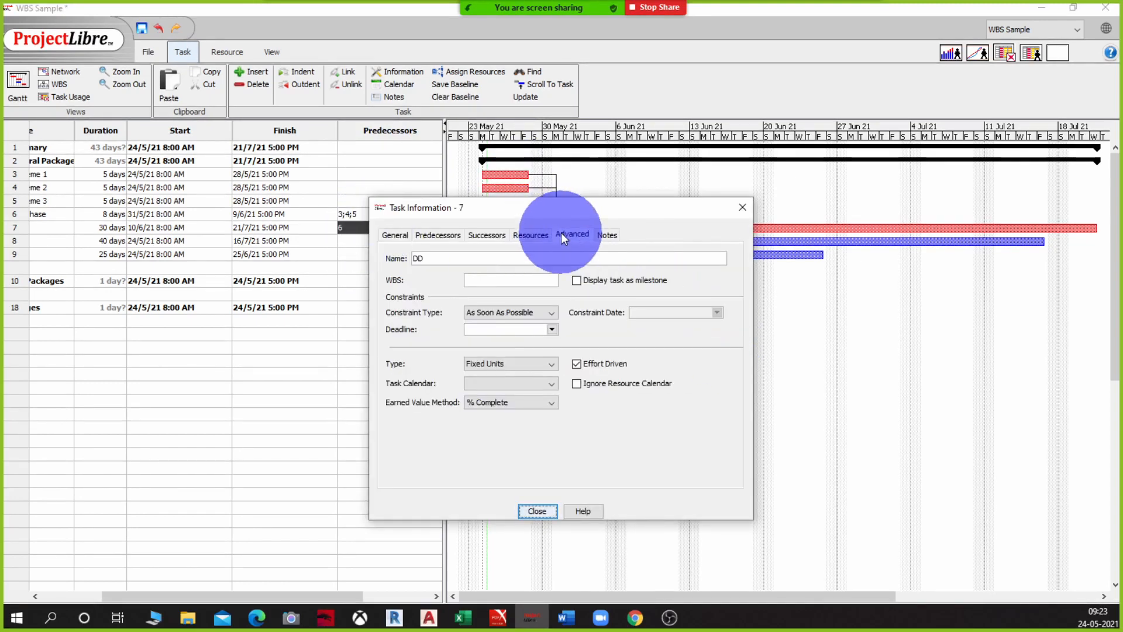
{"action": "left_click", "coordinate": [454, 235]}
{"action": "left_click", "coordinate": [486, 235]}
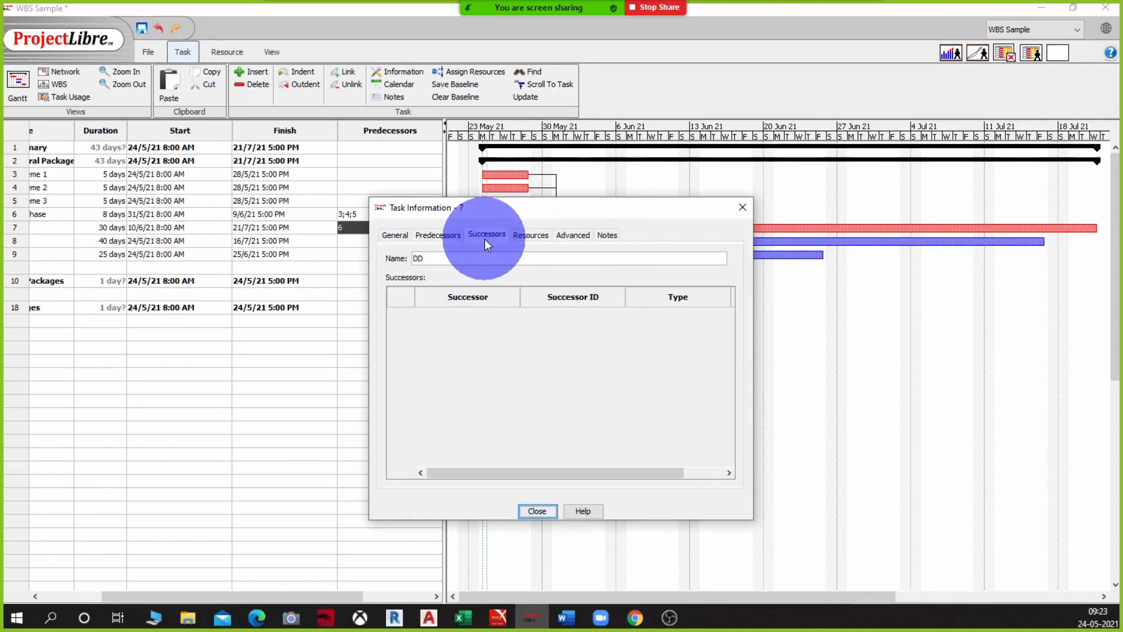
{"action": "left_click", "coordinate": [530, 514]}
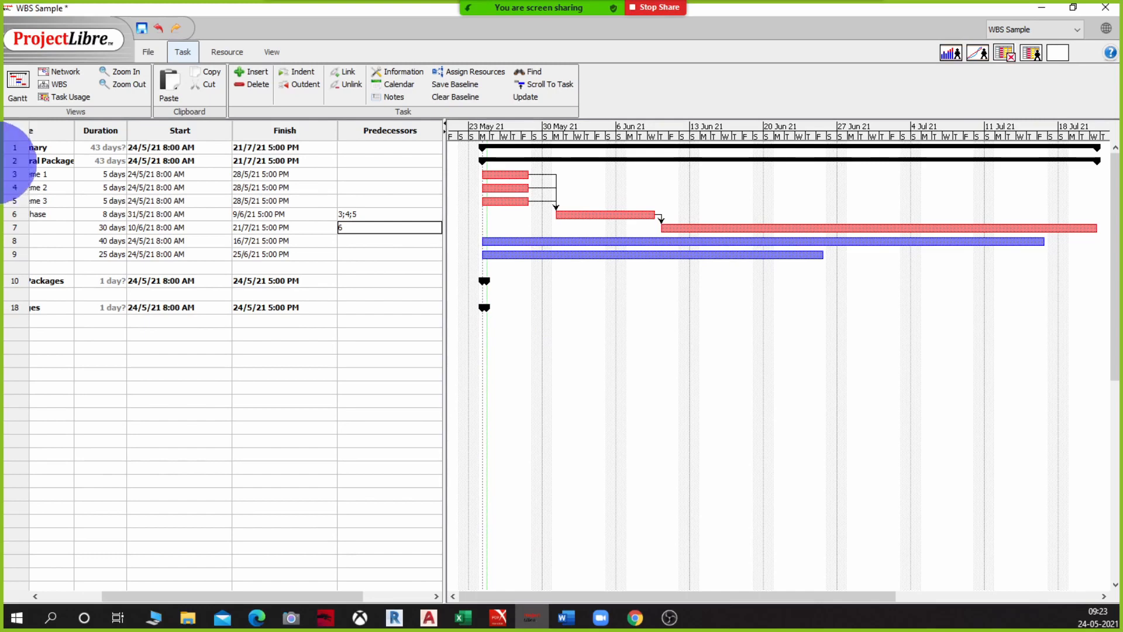
{"action": "double_click", "coordinate": [12, 227]}
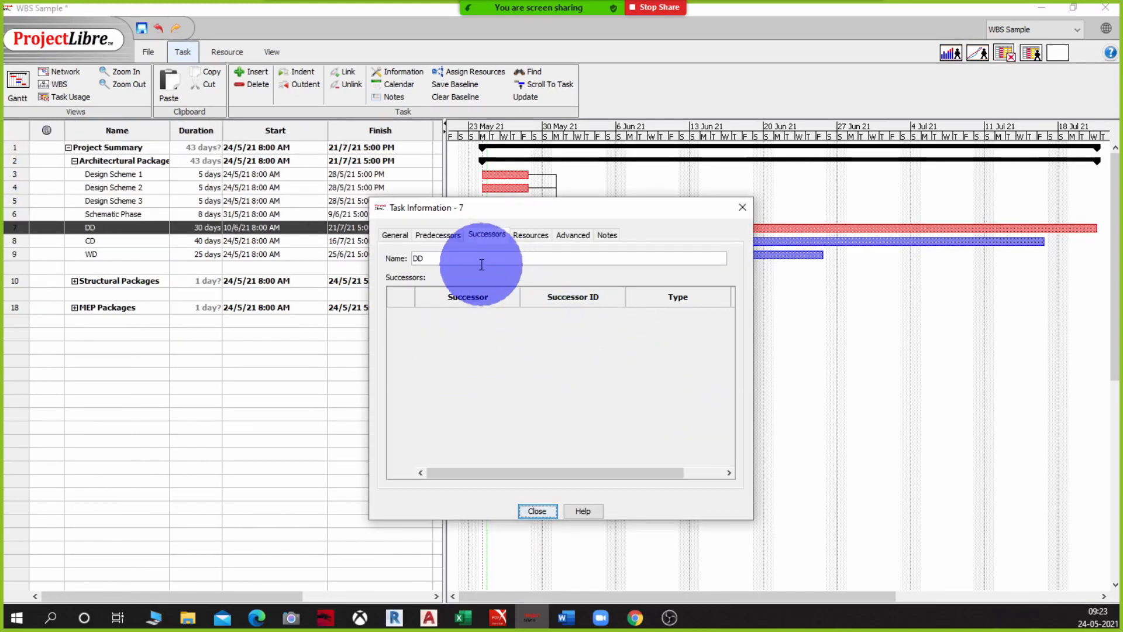
{"action": "left_click", "coordinate": [450, 238]}
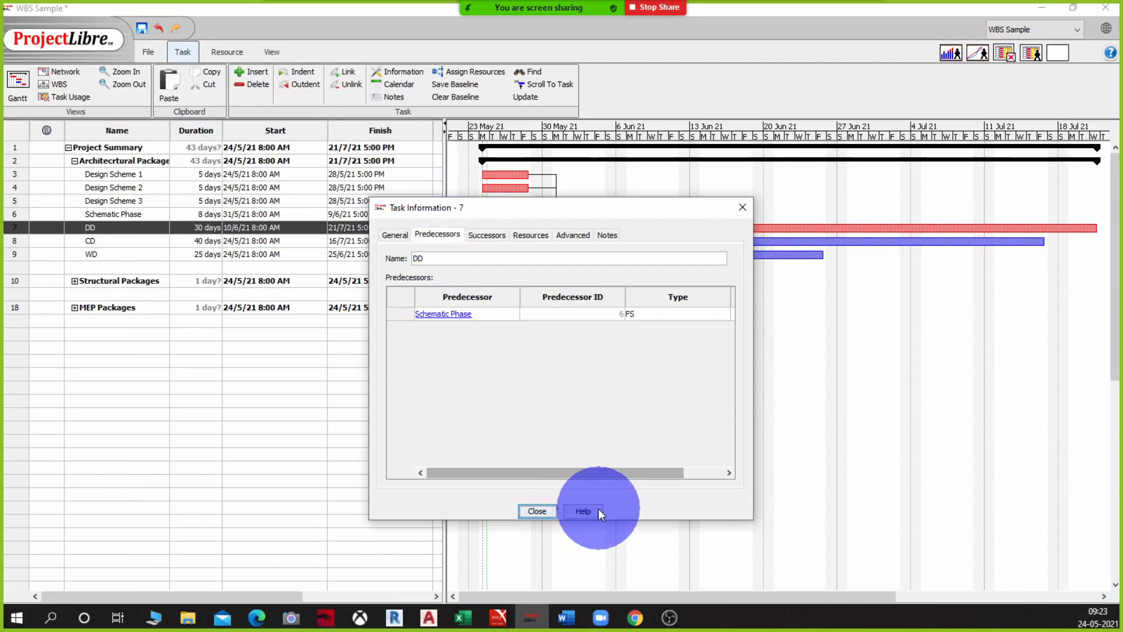
{"action": "left_click", "coordinate": [538, 510]}
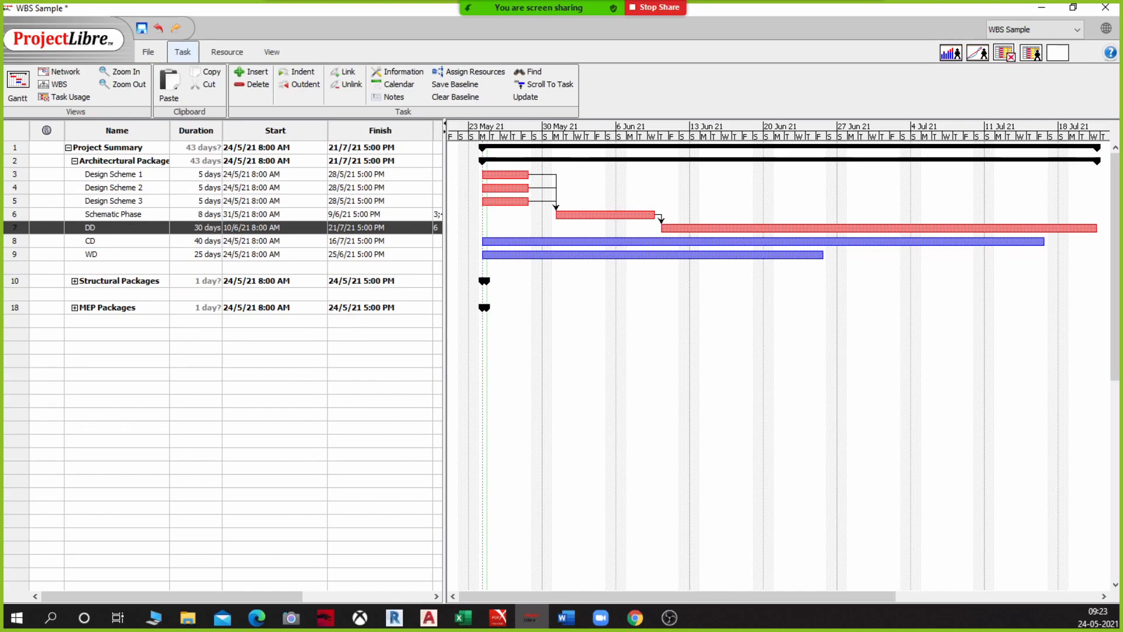
Set the lag of the dependency from Schematic Phase to DD to -2 days
{"action": "double_click", "coordinate": [661, 215]}
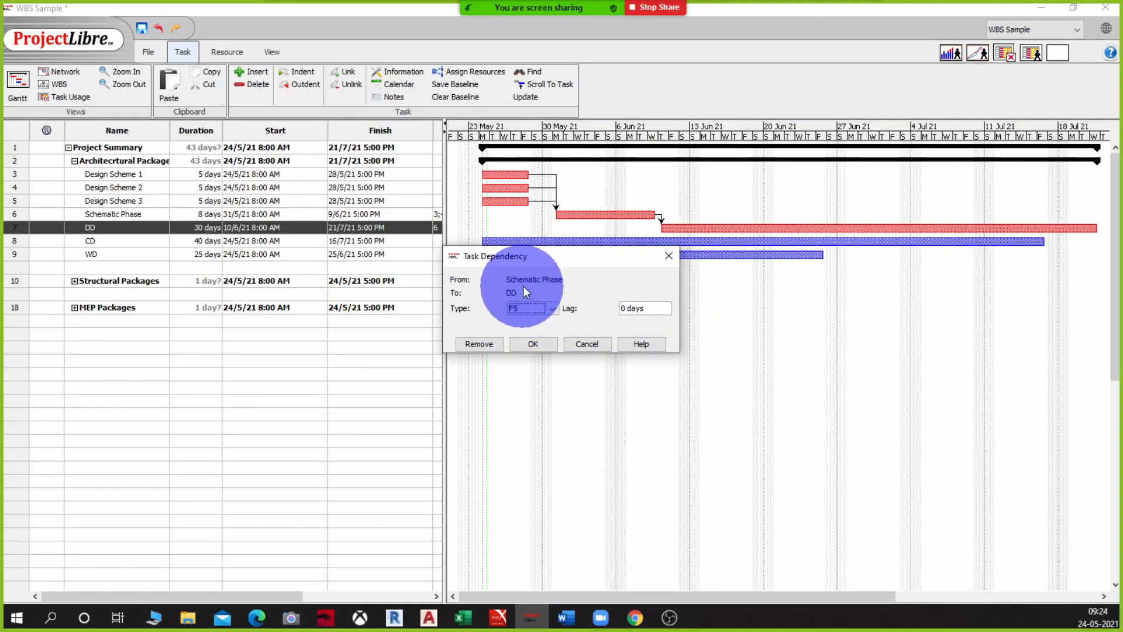
{"action": "left_click", "coordinate": [653, 310]}
{"action": "left_click_drag", "start_coordinate": [653, 310], "coordinate": [611, 310]}
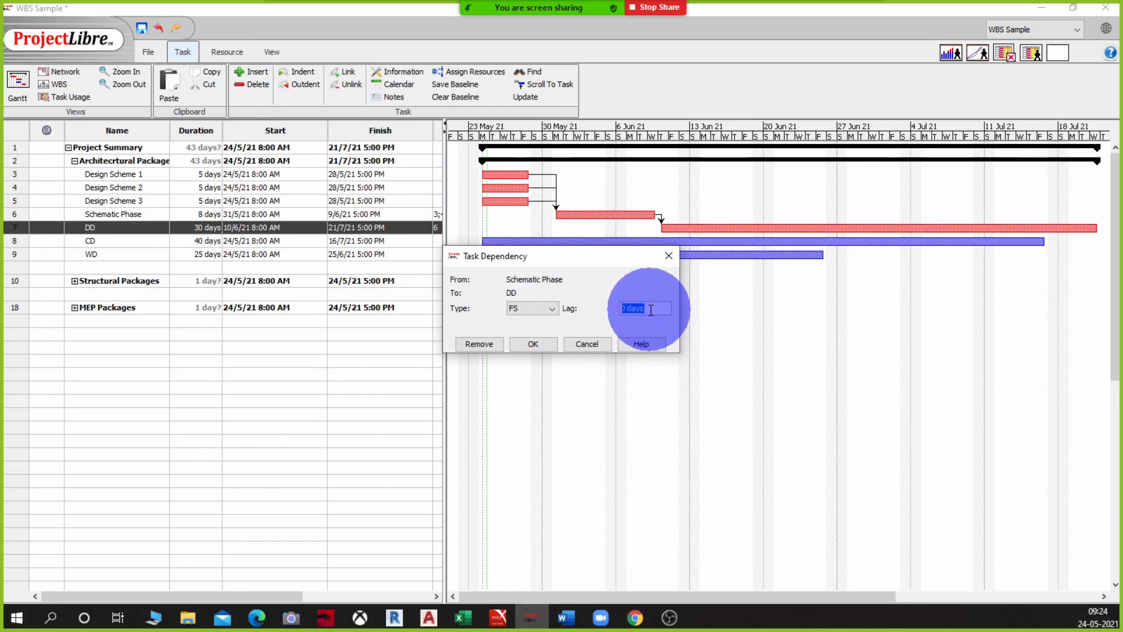
{"action": "type", "text": "-2"}
{"action": "left_click", "coordinate": [533, 345]}
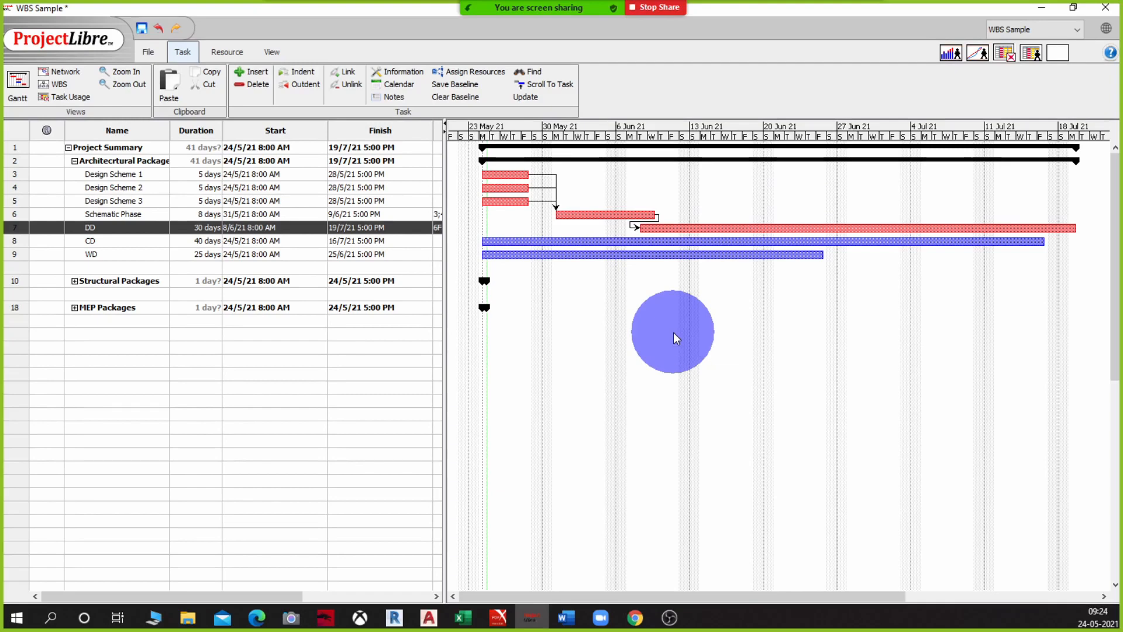
Set task 7, DD, as the predecessor of the architectural CD task
{"action": "left_click", "coordinate": [439, 245]}
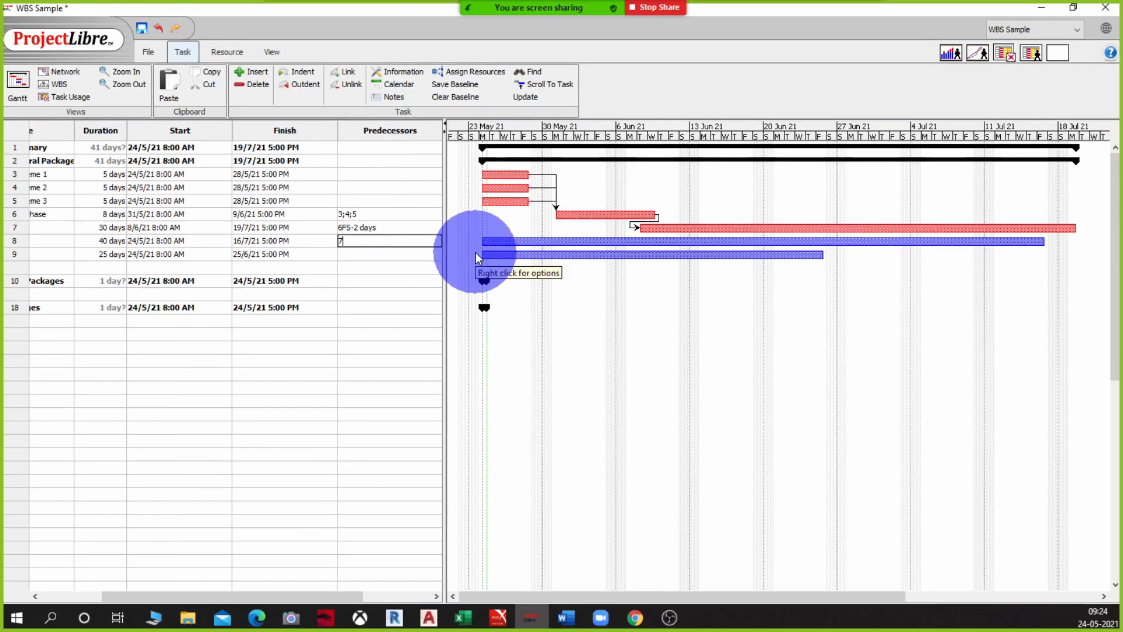
{"action": "type", "text": "7"}
{"action": "key", "text": "Return"}
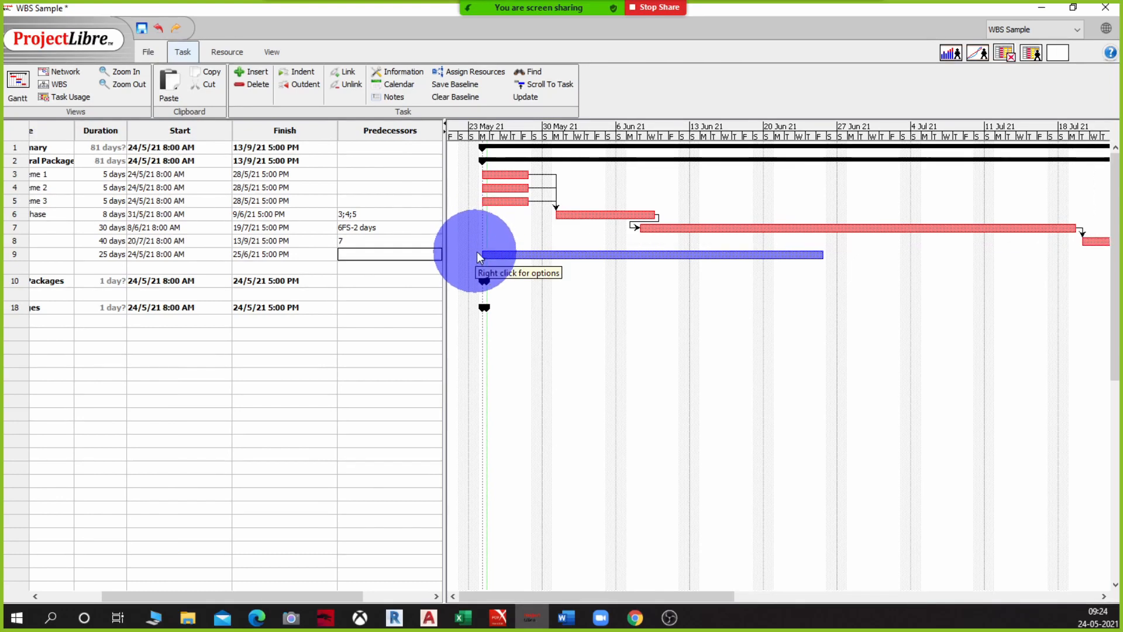
Set the lag of the dependency from DD to CD to -7 days
{"action": "double_click", "coordinate": [1080, 229]}
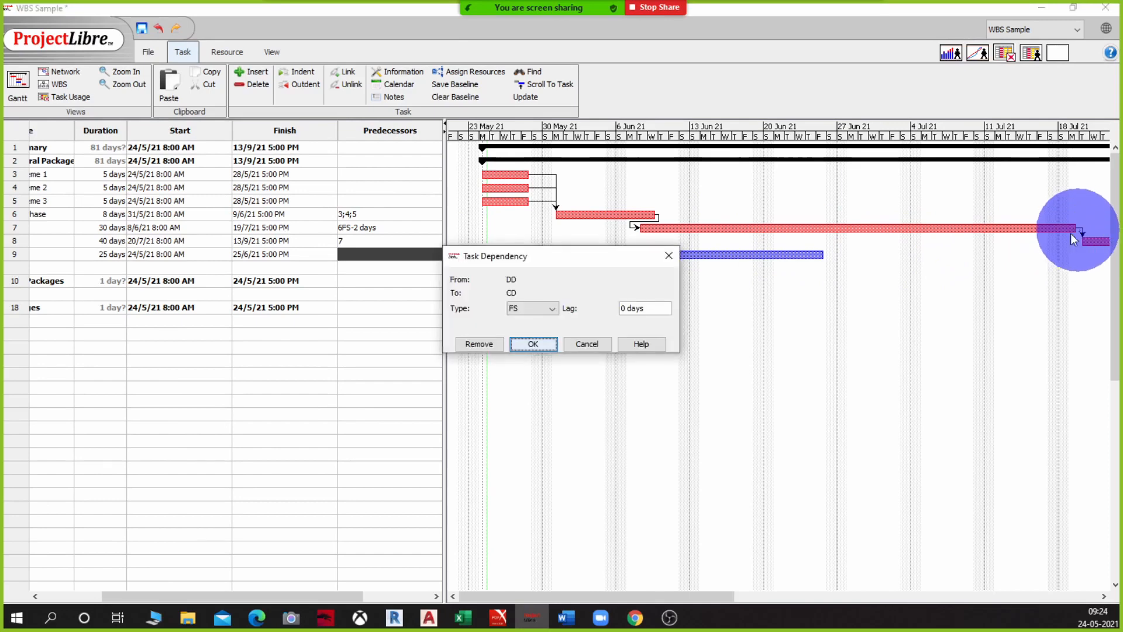
{"action": "left_click", "coordinate": [641, 308]}
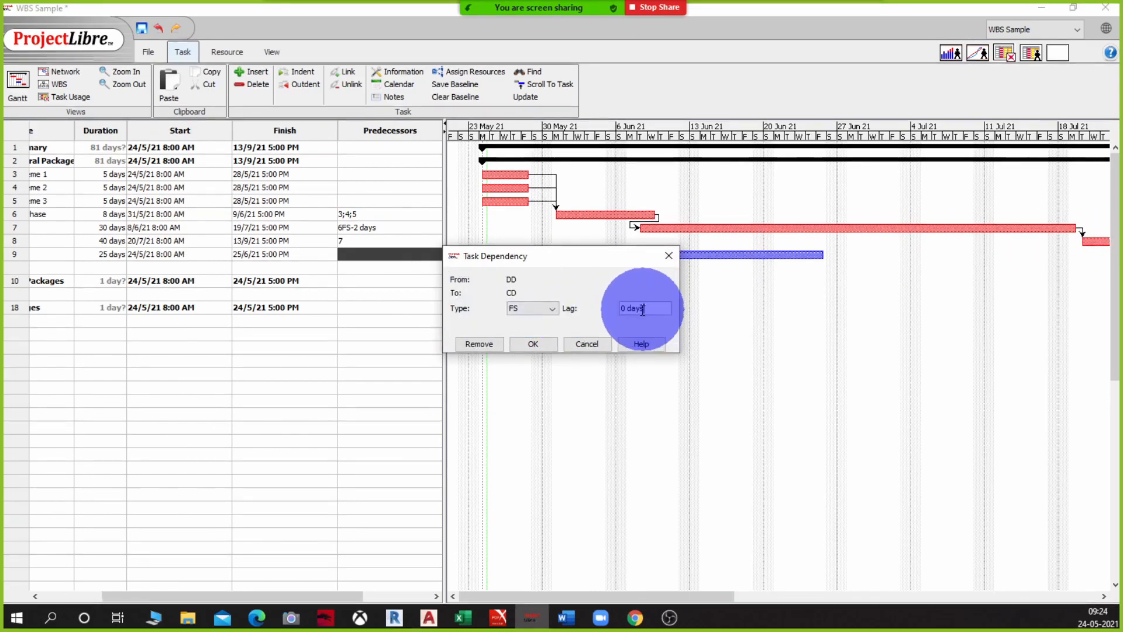
{"action": "left_click_drag", "start_coordinate": [644, 307], "coordinate": [614, 306]}
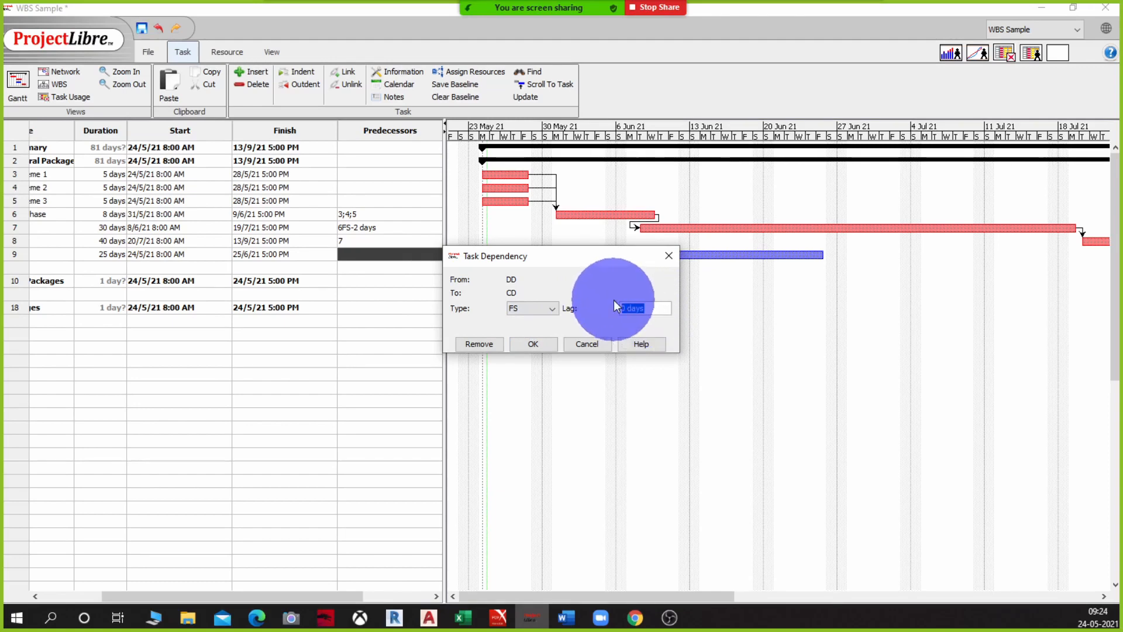
{"action": "type", "text": "-7"}
{"action": "key", "text": "Return"}
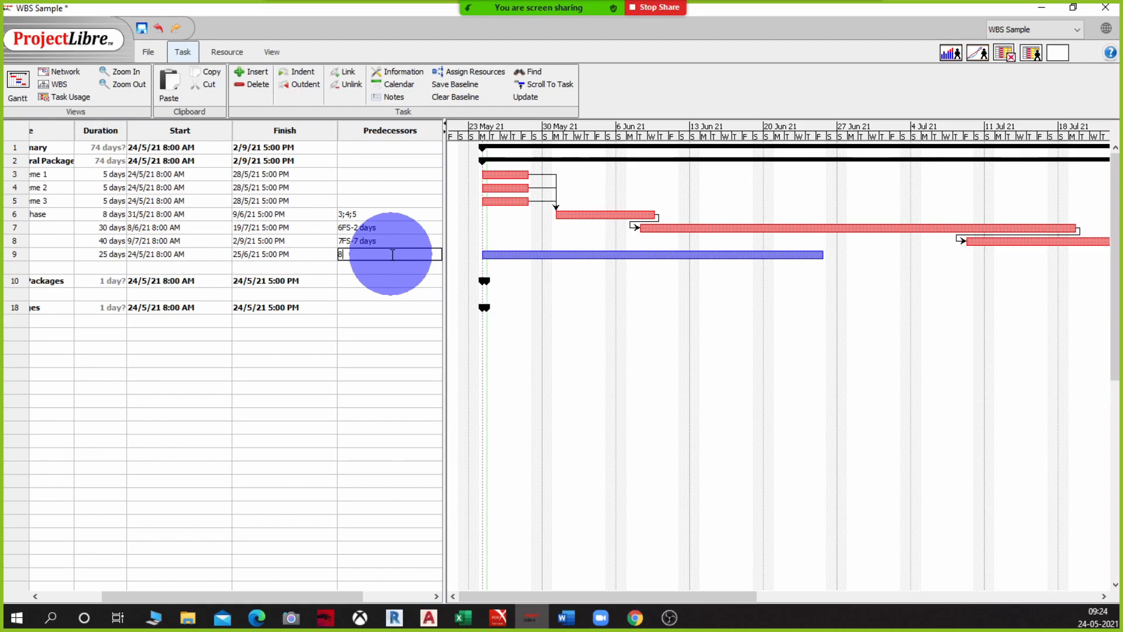
Set task 8, CD, as the predecessor of the architectural WD task
{"action": "key", "text": "Return"}
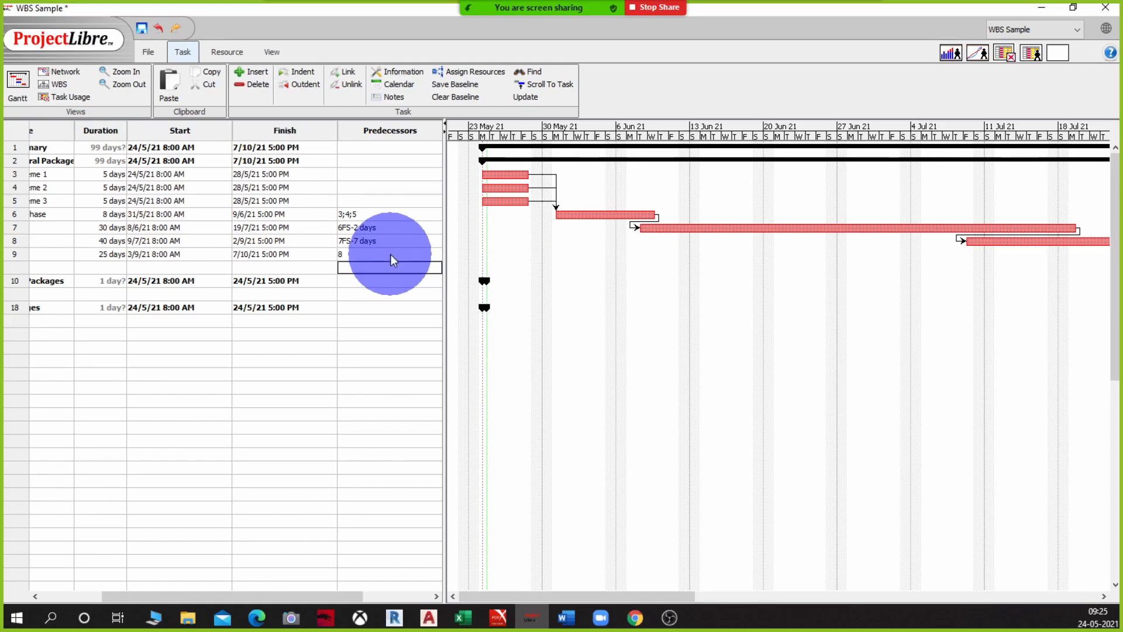
{"action": "double_click", "coordinate": [382, 255]}
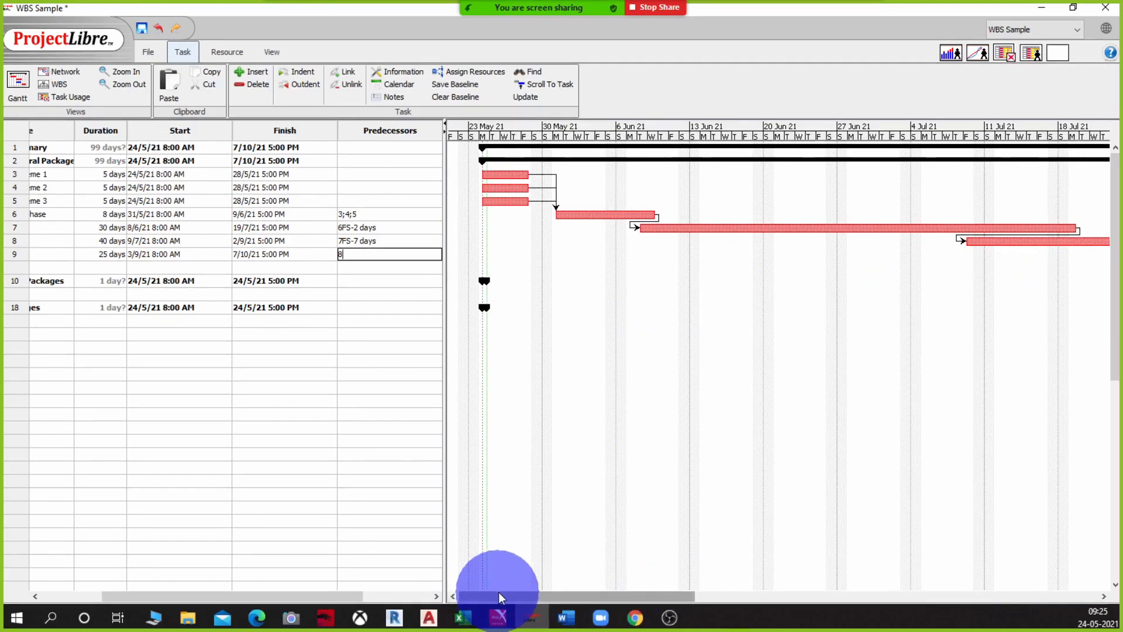
{"action": "left_click_drag", "start_coordinate": [498, 597], "coordinate": [375, 588]}
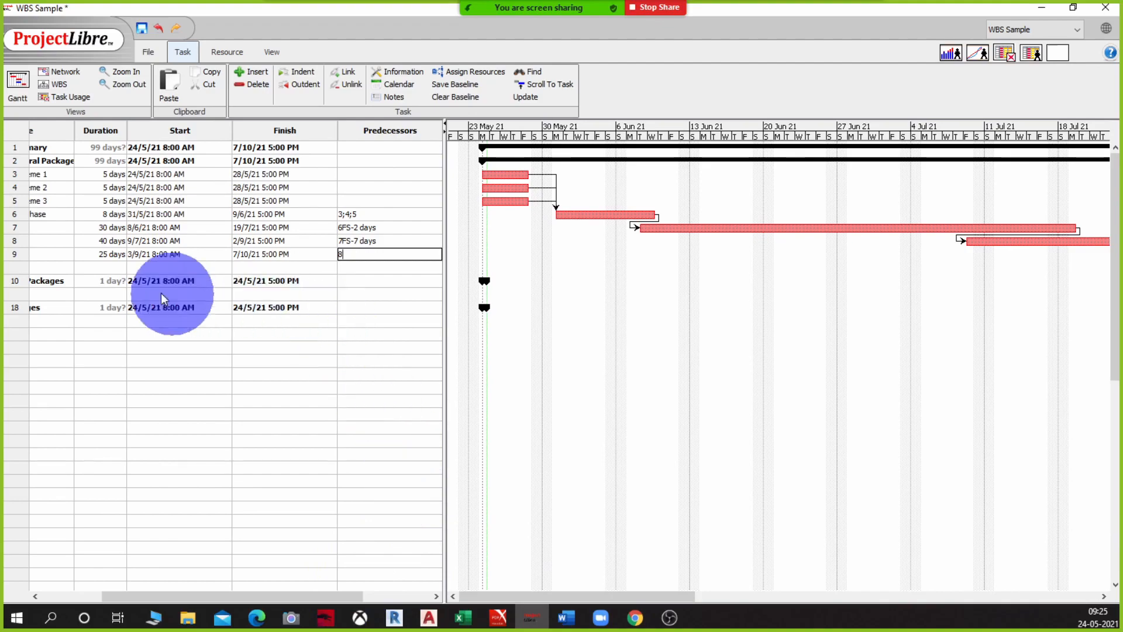
Set the lag of the finish-to-start dependency from CD to WD to 7 days
{"action": "left_click", "coordinate": [14, 255]}
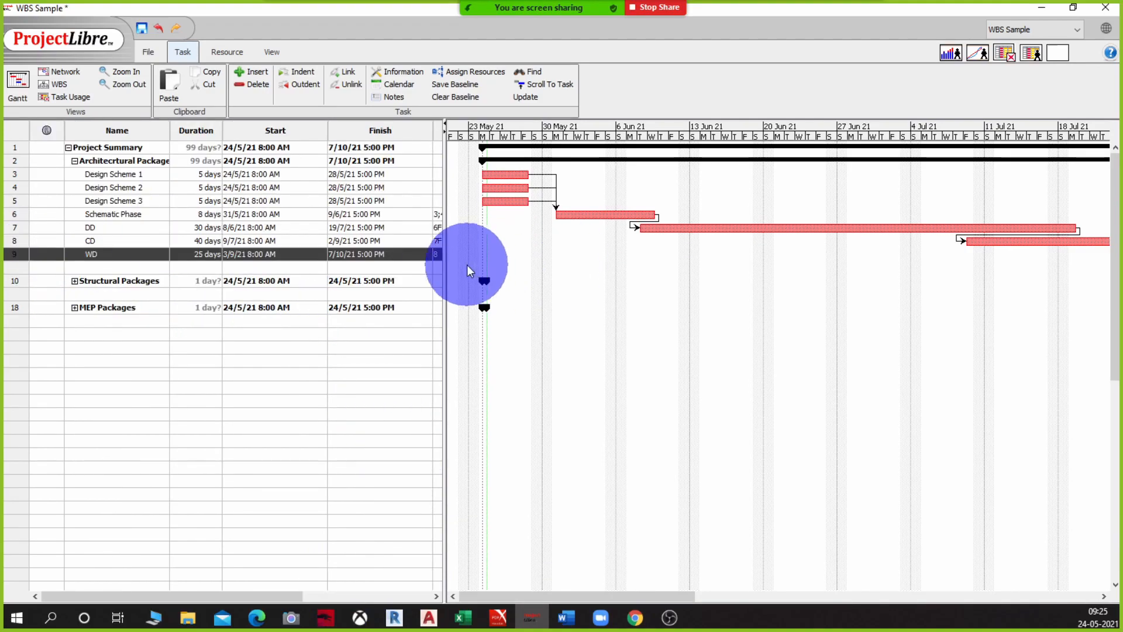
{"action": "mouse_move", "coordinate": [567, 51]}
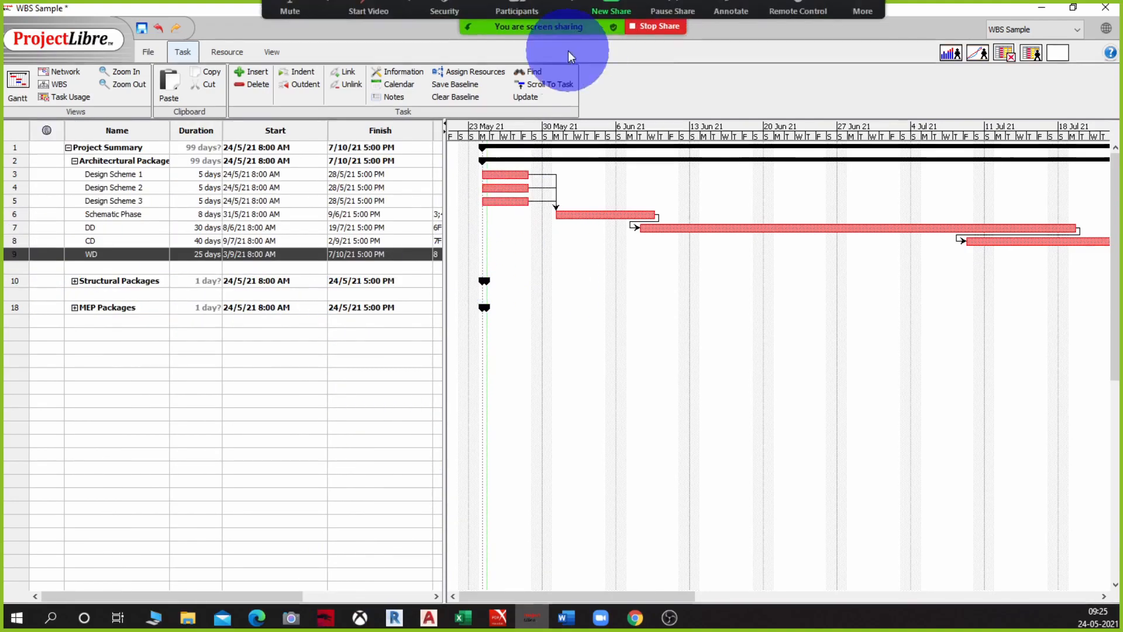
{"action": "left_click", "coordinate": [560, 83]}
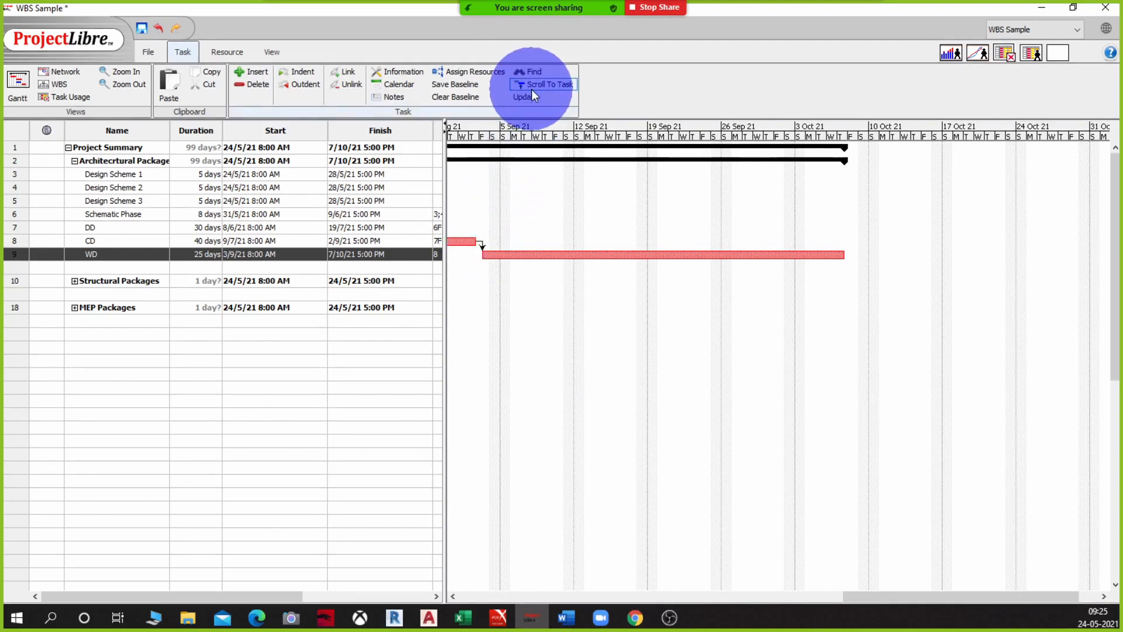
{"action": "double_click", "coordinate": [480, 243]}
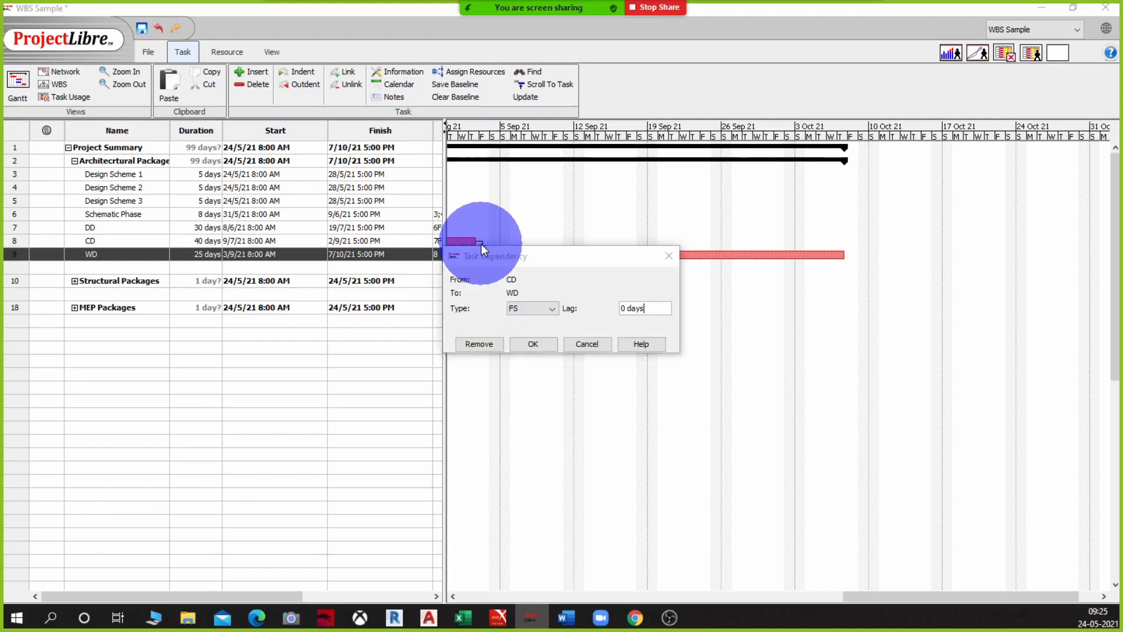
{"action": "double_click", "coordinate": [656, 308]}
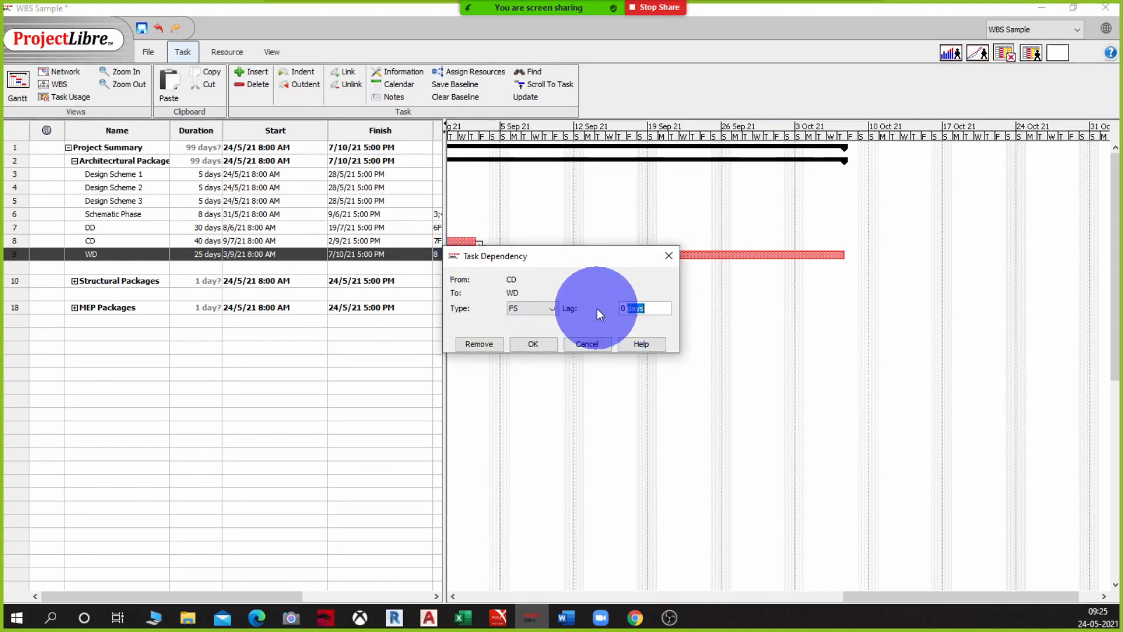
{"action": "key", "text": "shift+Left"}
{"action": "key", "text": "shift+Left"}
{"action": "key", "text": "shift+Left"}
{"action": "type", "text": "-7"}
{"action": "key", "text": "BackSpace"}
{"action": "key", "text": "BackSpace"}
{"action": "key", "text": "BackSpace"}
{"action": "type", "text": "7"}
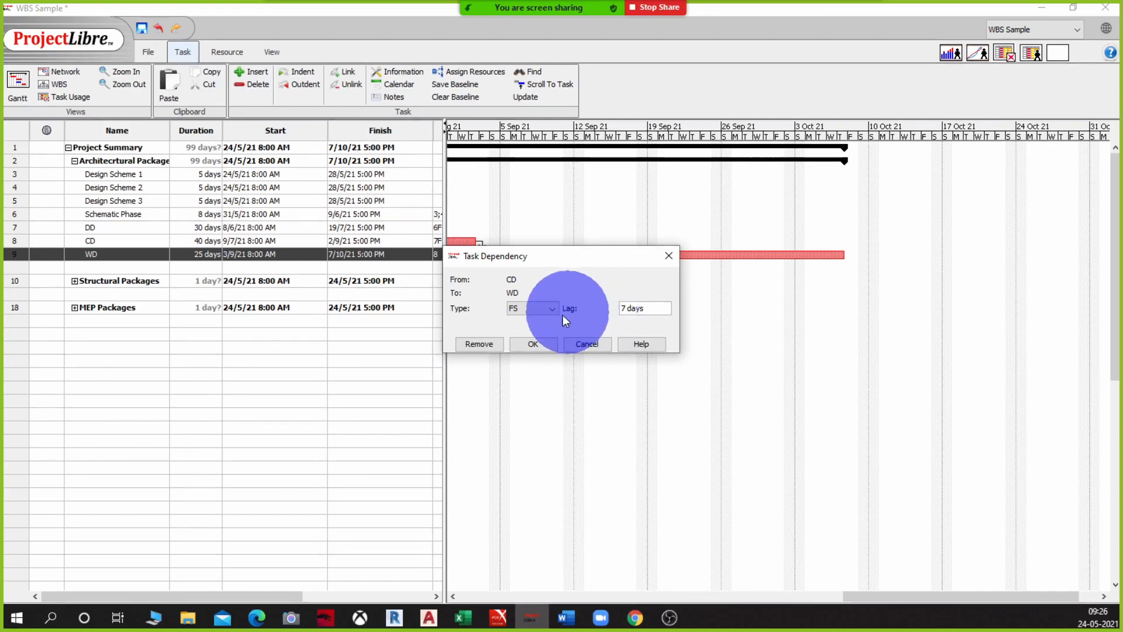
{"action": "left_click", "coordinate": [544, 341]}
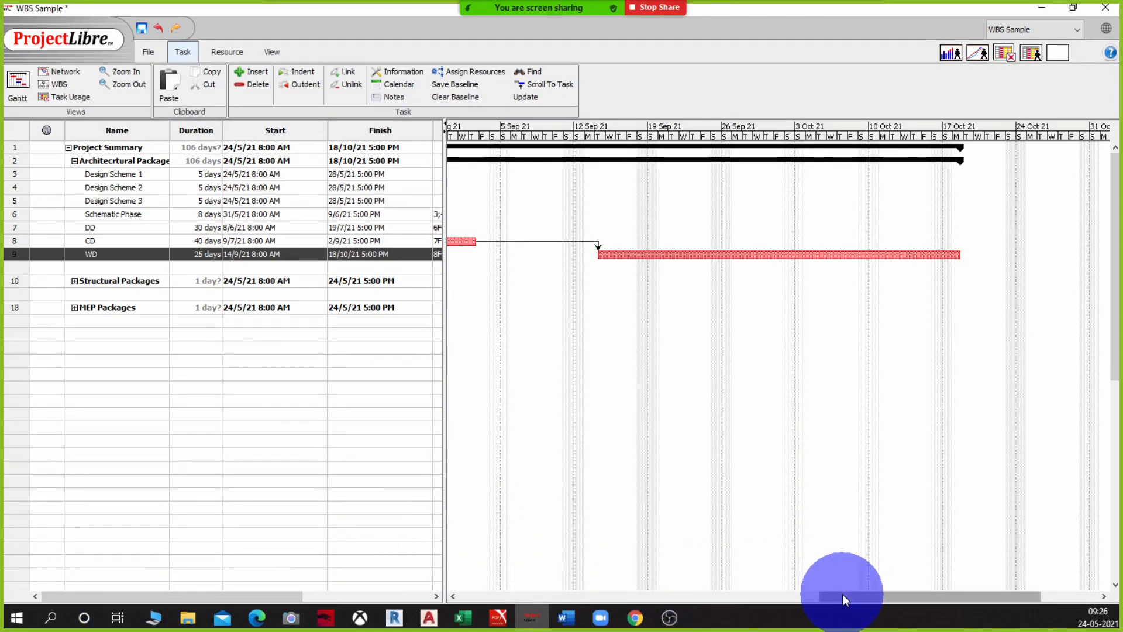
Insert a new task named Authority Approval between DD and CD in the architectural package
{"action": "left_click_drag", "start_coordinate": [842, 594], "coordinate": [470, 579]}
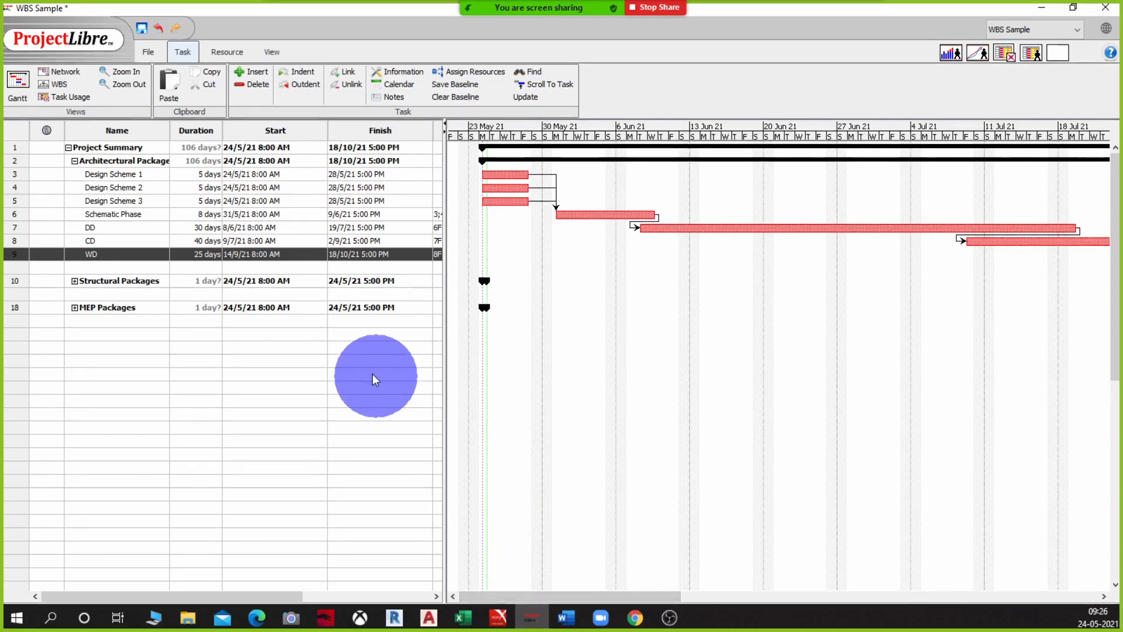
{"action": "left_click", "coordinate": [14, 243]}
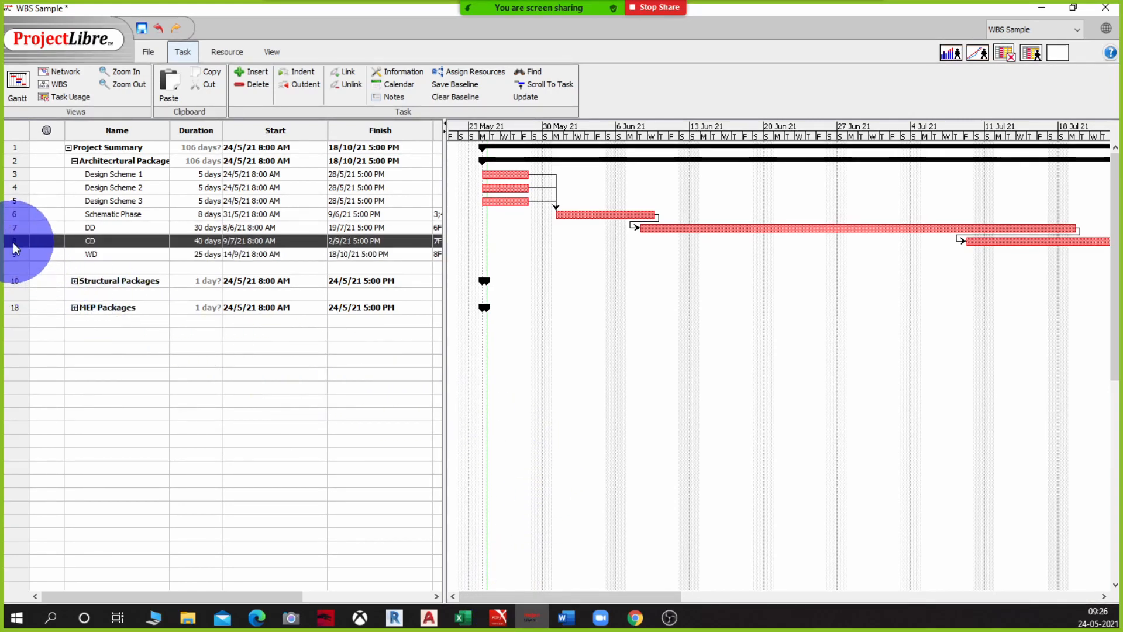
{"action": "right_click", "coordinate": [15, 249]}
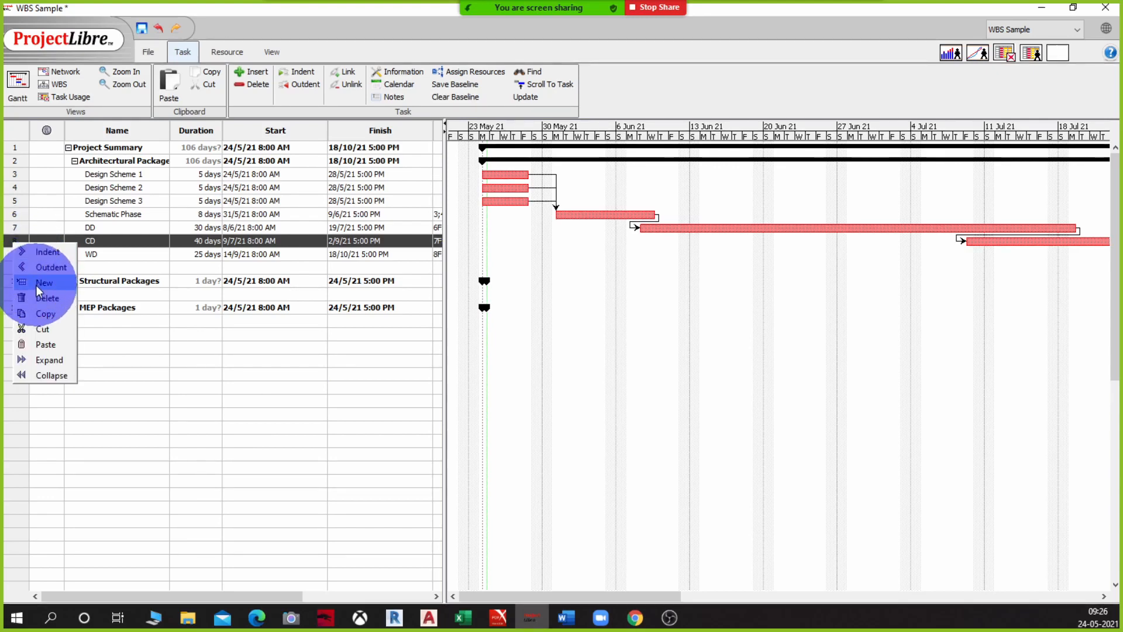
{"action": "left_click", "coordinate": [8, 246]}
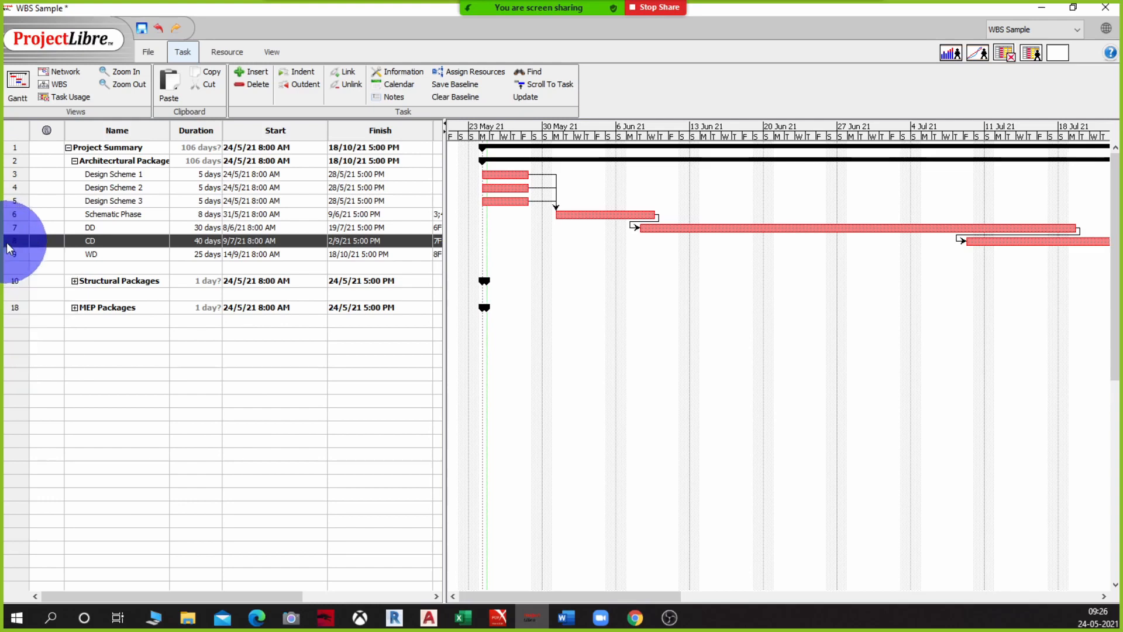
{"action": "right_click", "coordinate": [10, 248]}
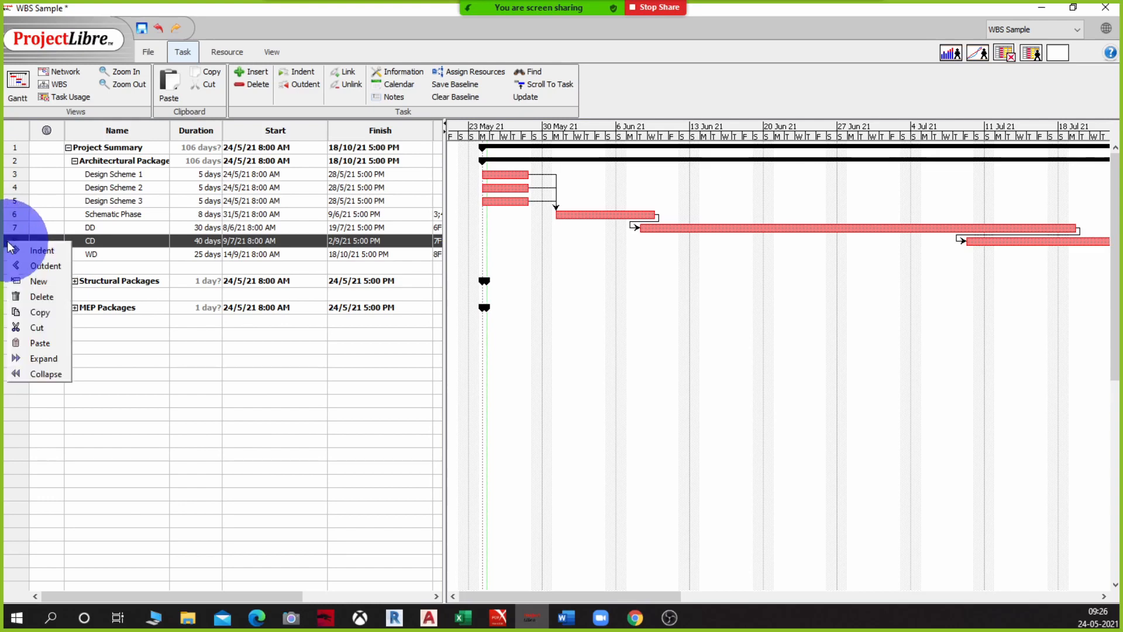
{"action": "left_click", "coordinate": [30, 280]}
{"action": "double_click", "coordinate": [128, 241]}
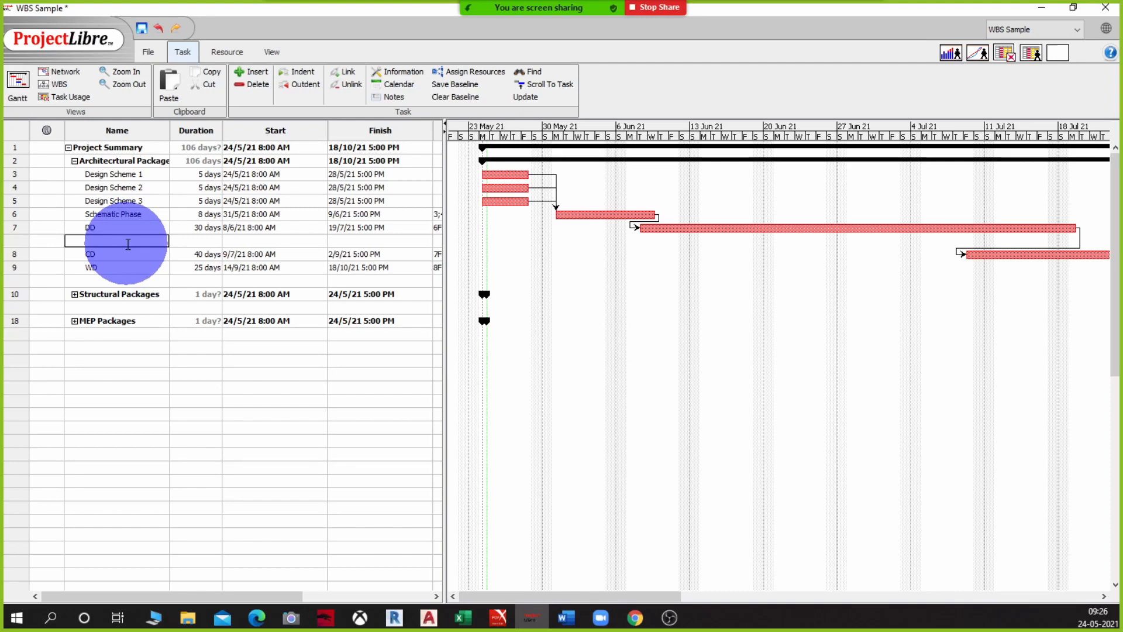
{"action": "type", "text": "Authority Approval"}
{"action": "key", "text": "Return"}
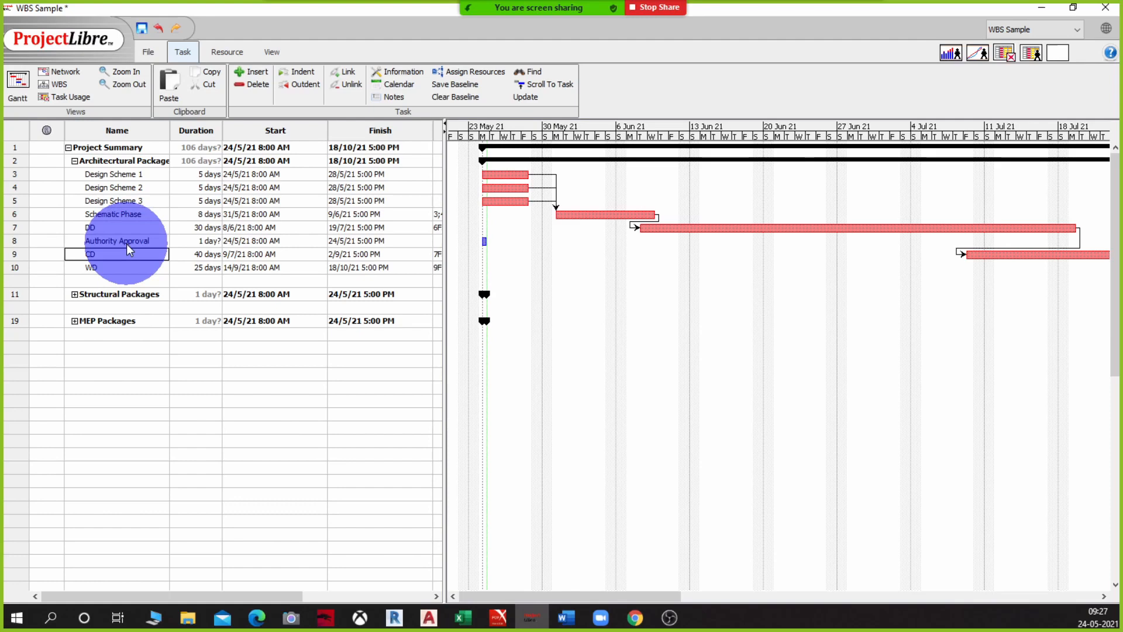
Set the duration of the Authority Approval task to 14 days
{"action": "double_click", "coordinate": [184, 241]}
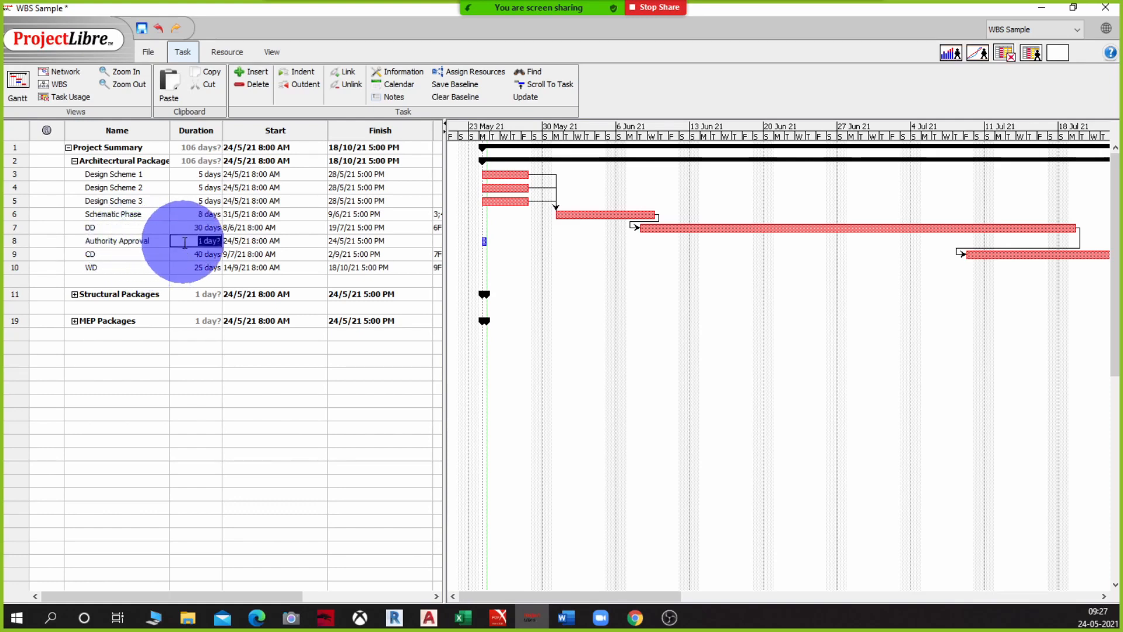
{"action": "type", "text": "14"}
{"action": "key", "text": "Return"}
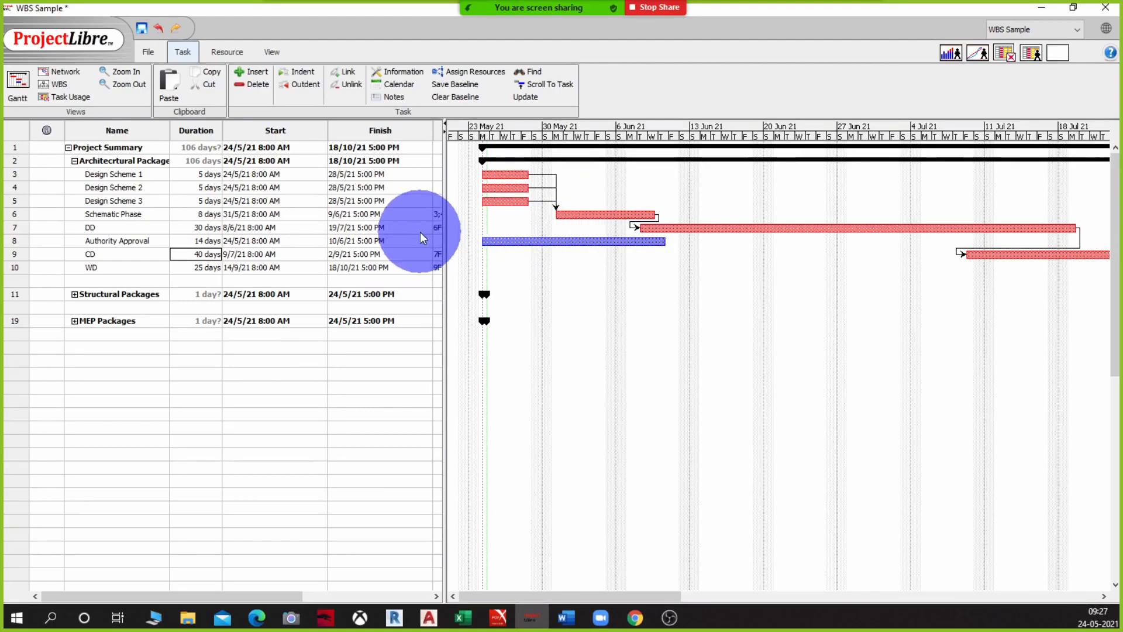
Set task 6, Schematic Phase, as the predecessor of the Authority Approval task
{"action": "left_click", "coordinate": [436, 240]}
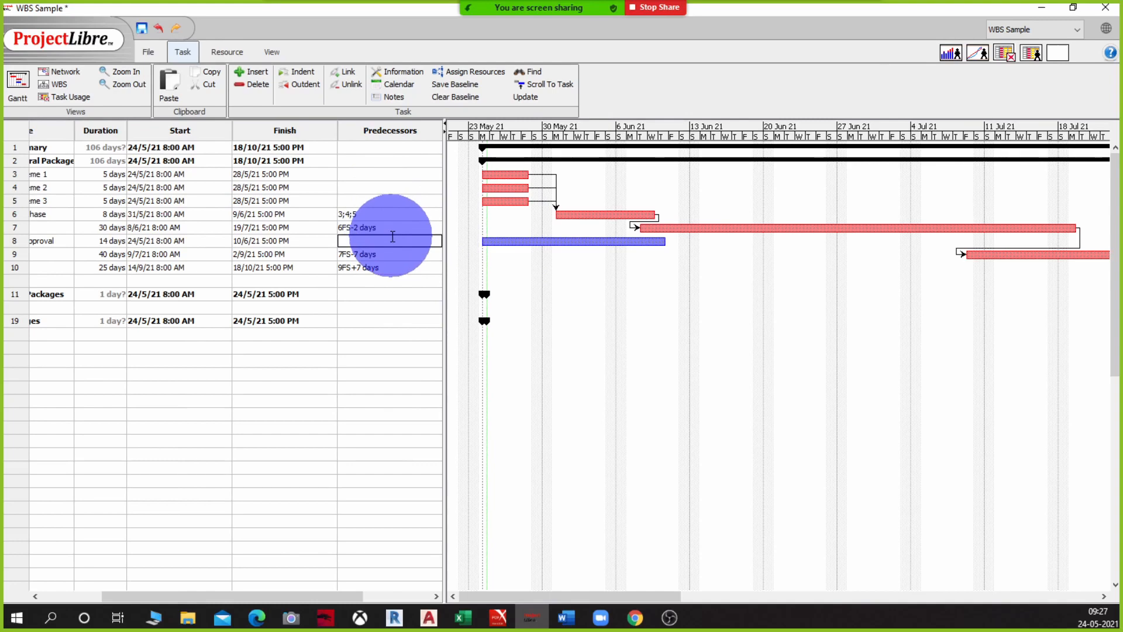
{"action": "type", "text": "6"}
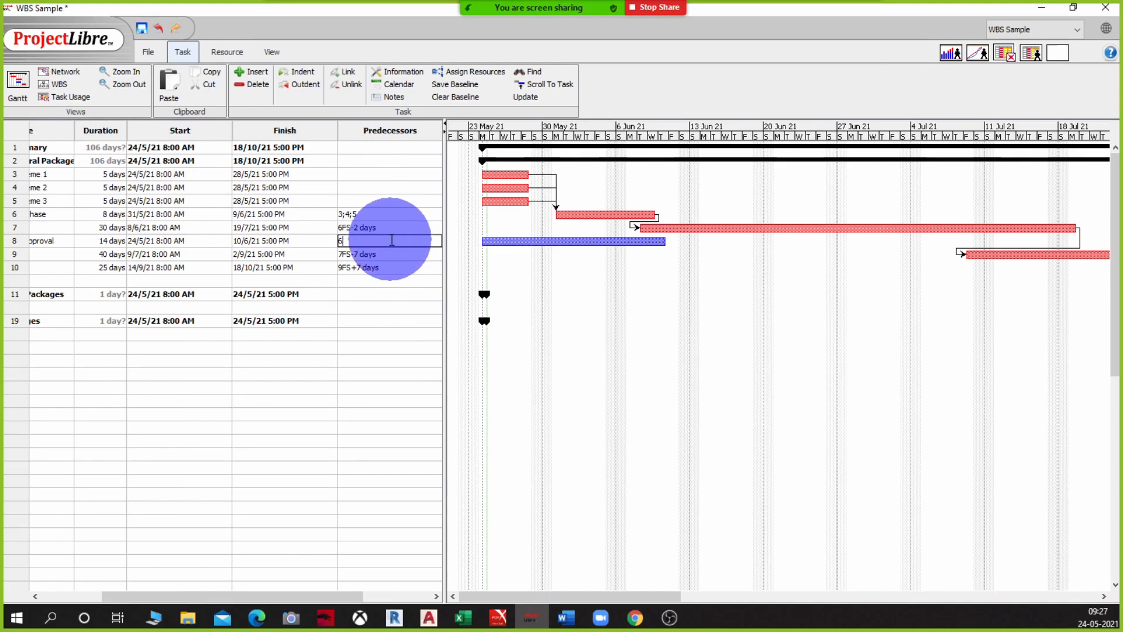
{"action": "key", "text": "Return"}
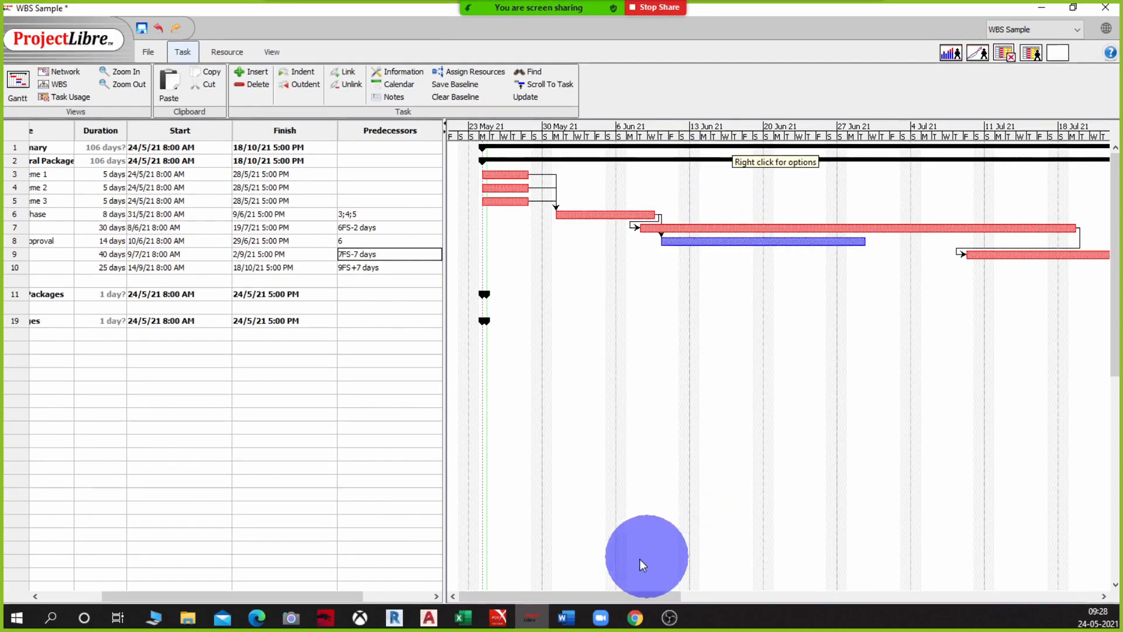
Examine the CD task's general details and its advanced constraint type options, leaving the constraint type at As Soon As Possible
{"action": "left_click_drag", "start_coordinate": [479, 603], "coordinate": [806, 594]}
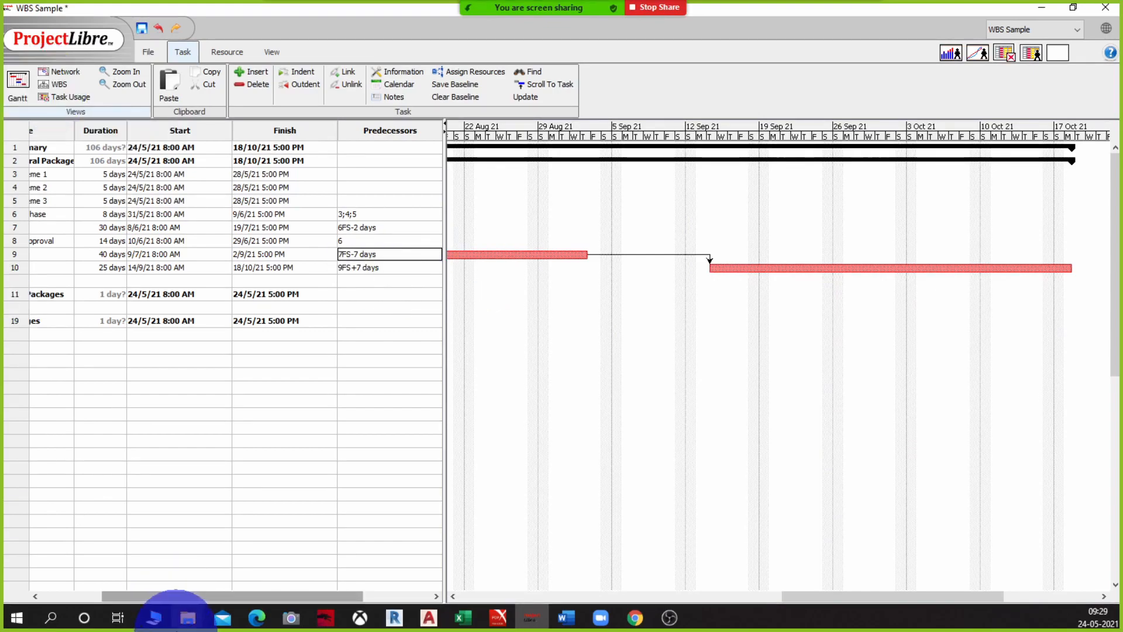
{"action": "mouse_move", "coordinate": [178, 619]}
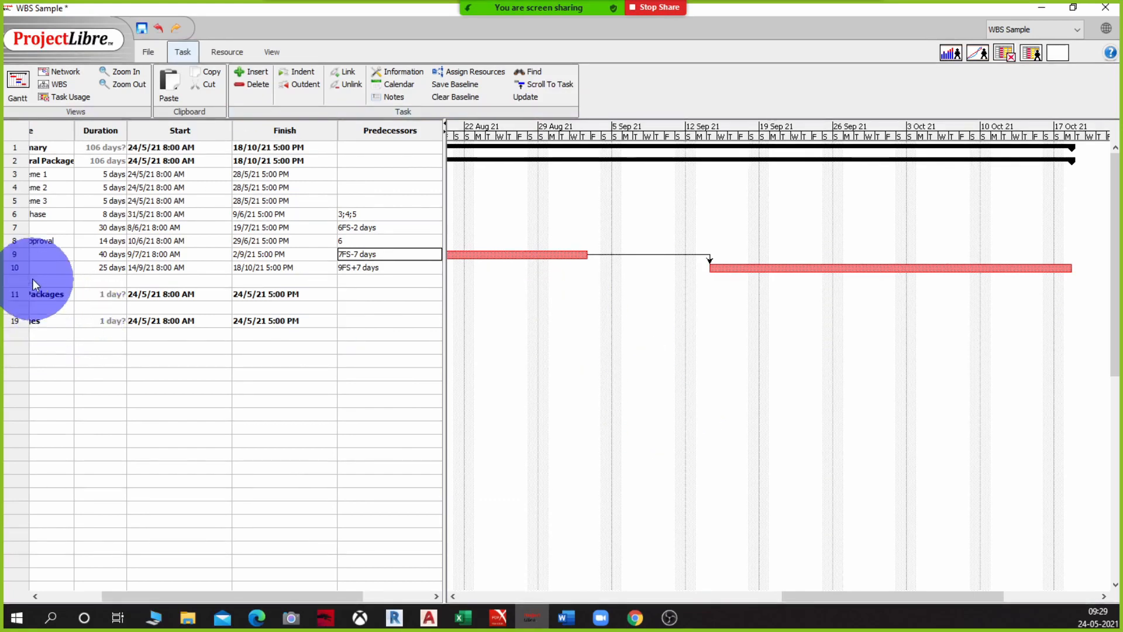
{"action": "double_click", "coordinate": [13, 254]}
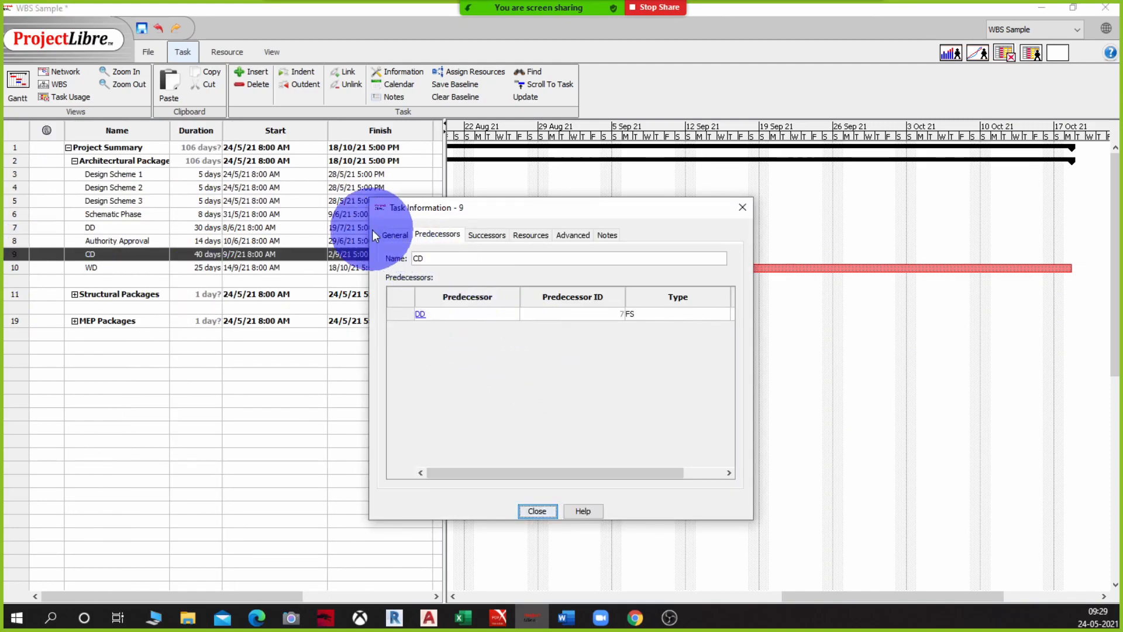
{"action": "left_click", "coordinate": [392, 234]}
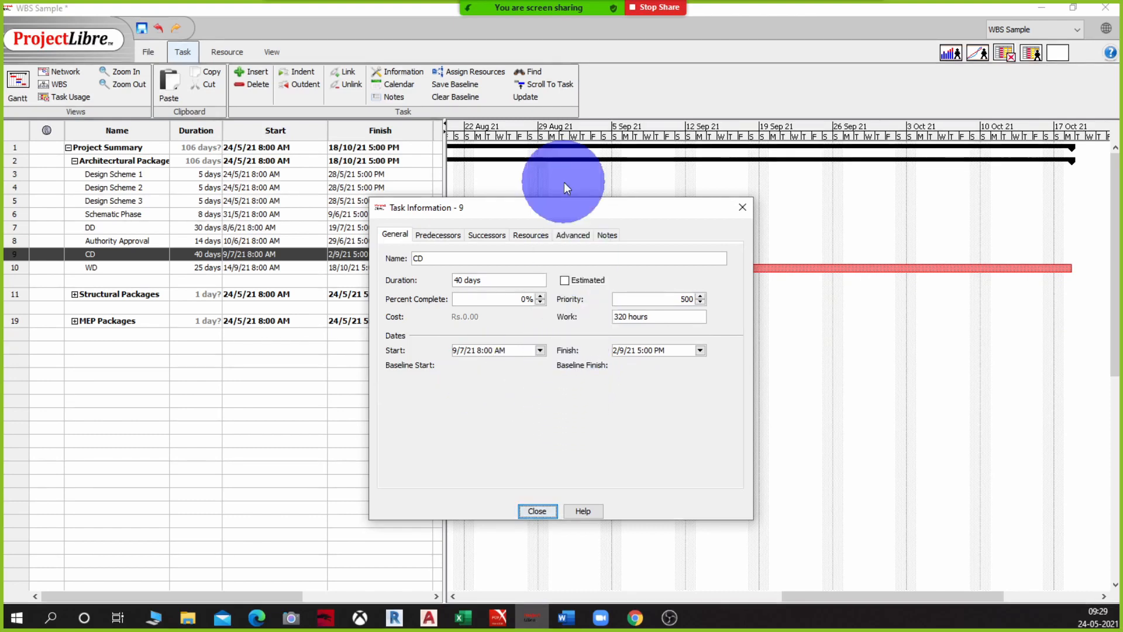
{"action": "left_click", "coordinate": [573, 234]}
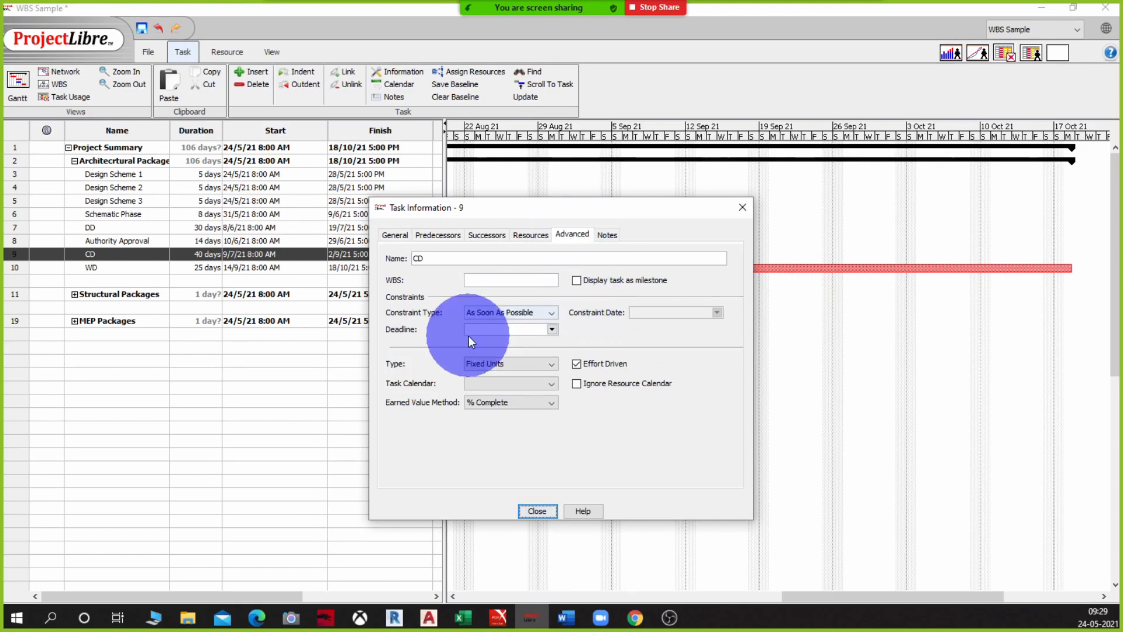
{"action": "left_click", "coordinate": [529, 310]}
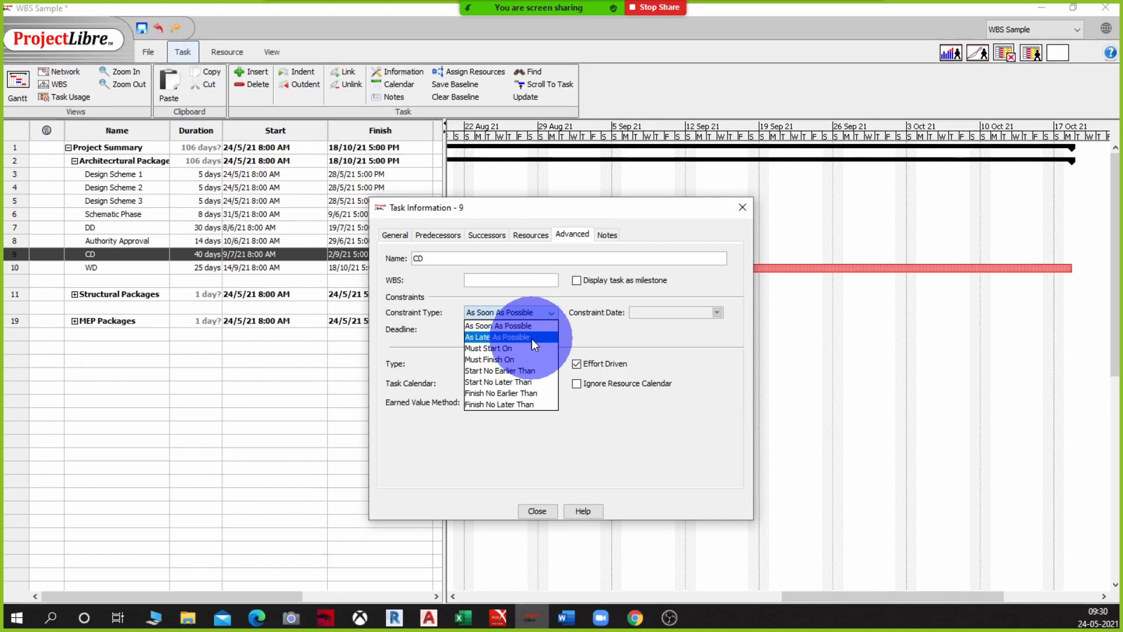
{"action": "left_click", "coordinate": [662, 419]}
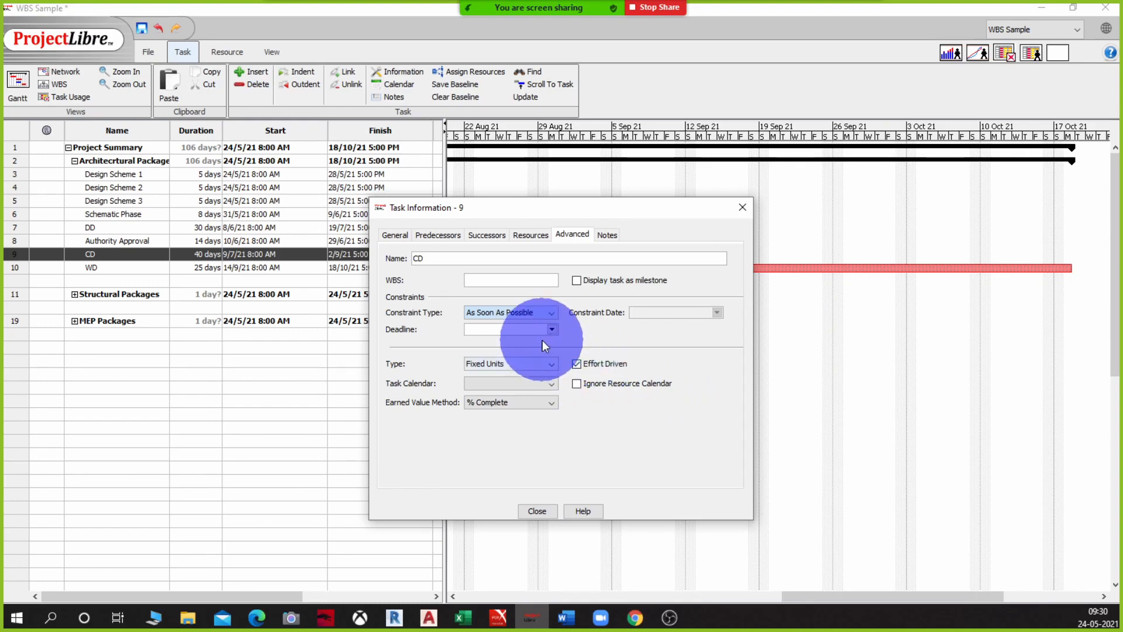
{"action": "left_click", "coordinate": [539, 313]}
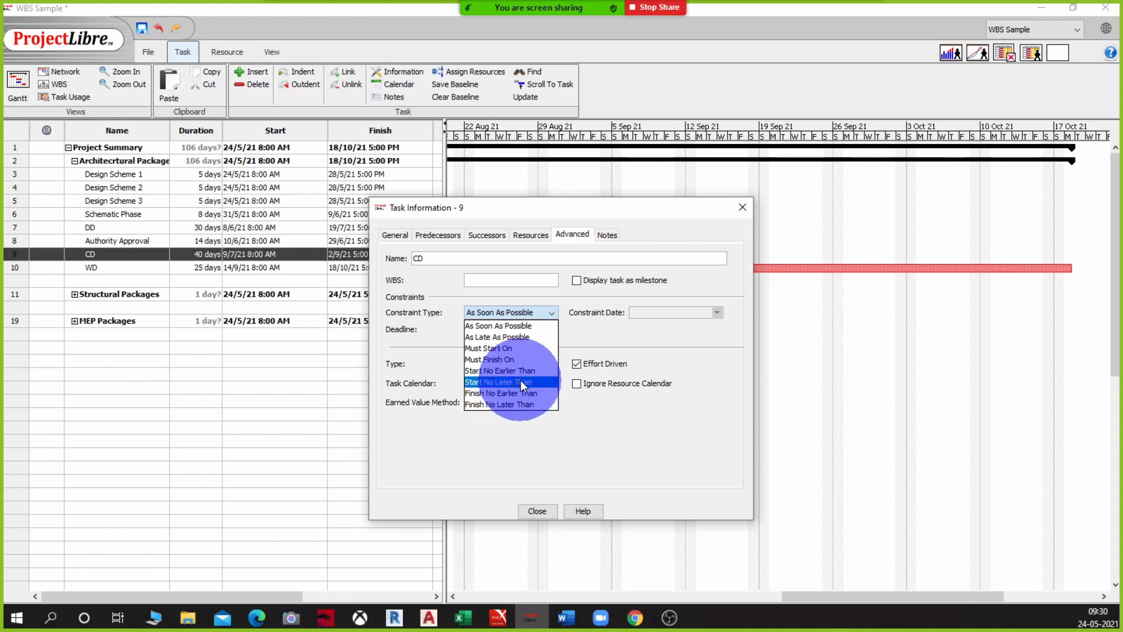
{"action": "left_click", "coordinate": [617, 449]}
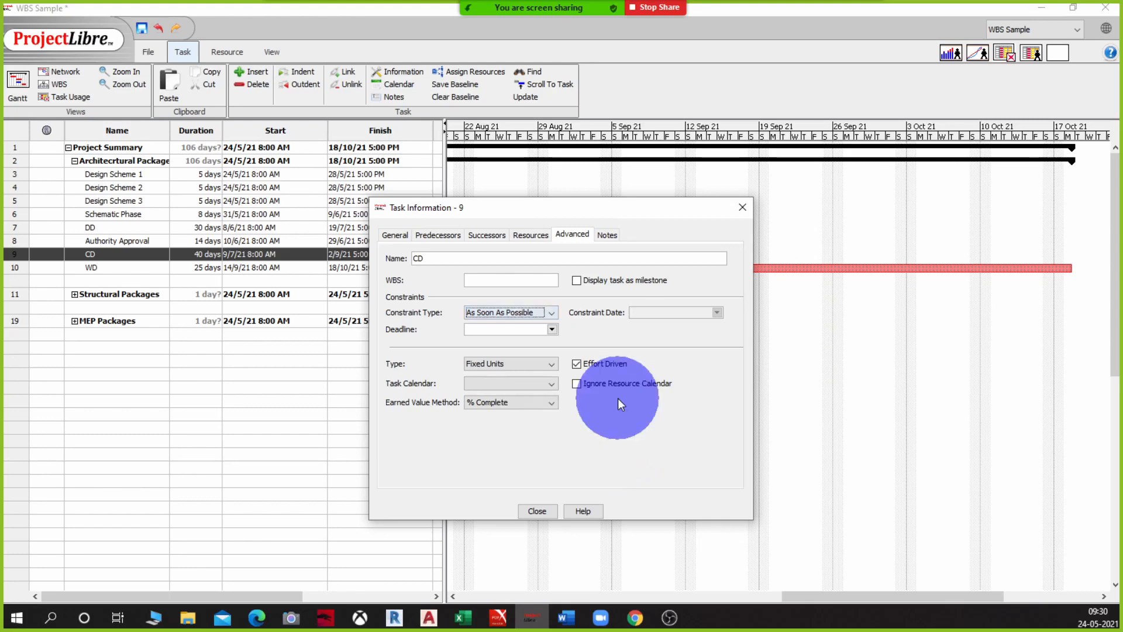
{"action": "left_click", "coordinate": [534, 512]}
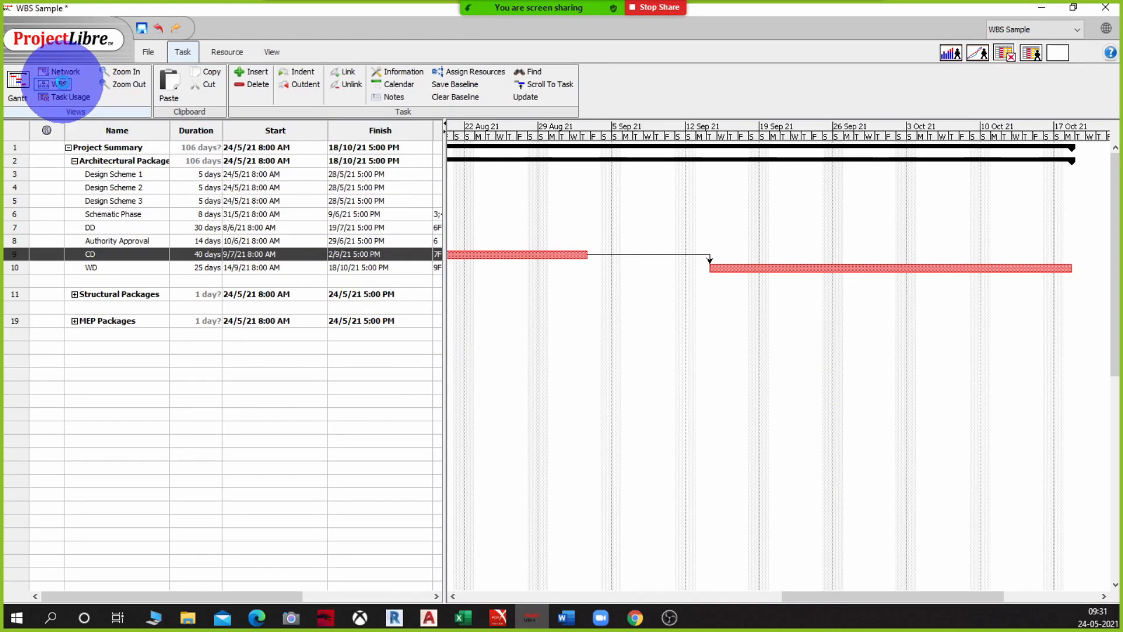
View the project's work breakdown structure chart and return to the Gantt chart
{"action": "left_click", "coordinate": [60, 84]}
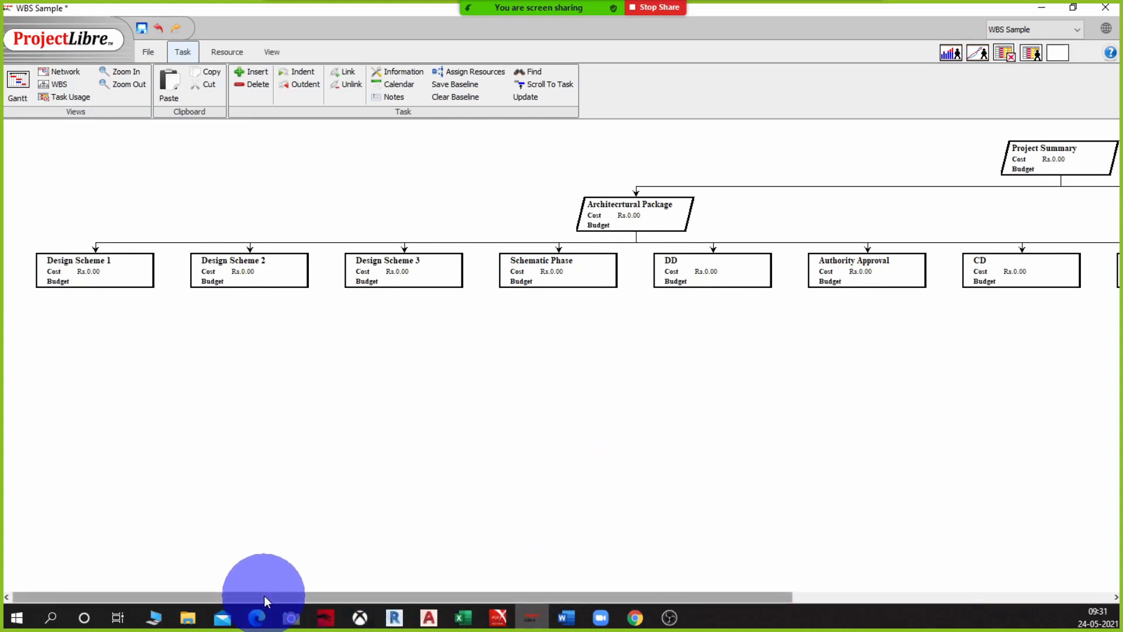
{"action": "mouse_move", "coordinate": [264, 595]}
{"action": "left_mouse_down"}
{"action": "mouse_move", "coordinate": [490, 603]}
{"action": "mouse_move", "coordinate": [281, 603]}
{"action": "left_mouse_up"}
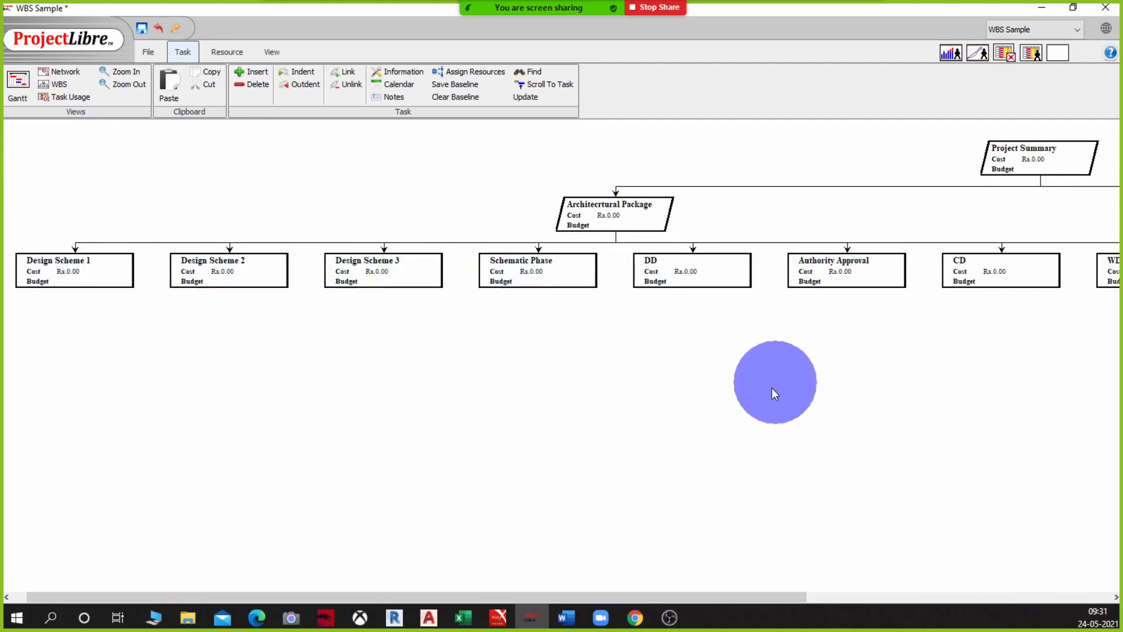
{"action": "left_click_drag", "start_coordinate": [286, 600], "coordinate": [273, 599]}
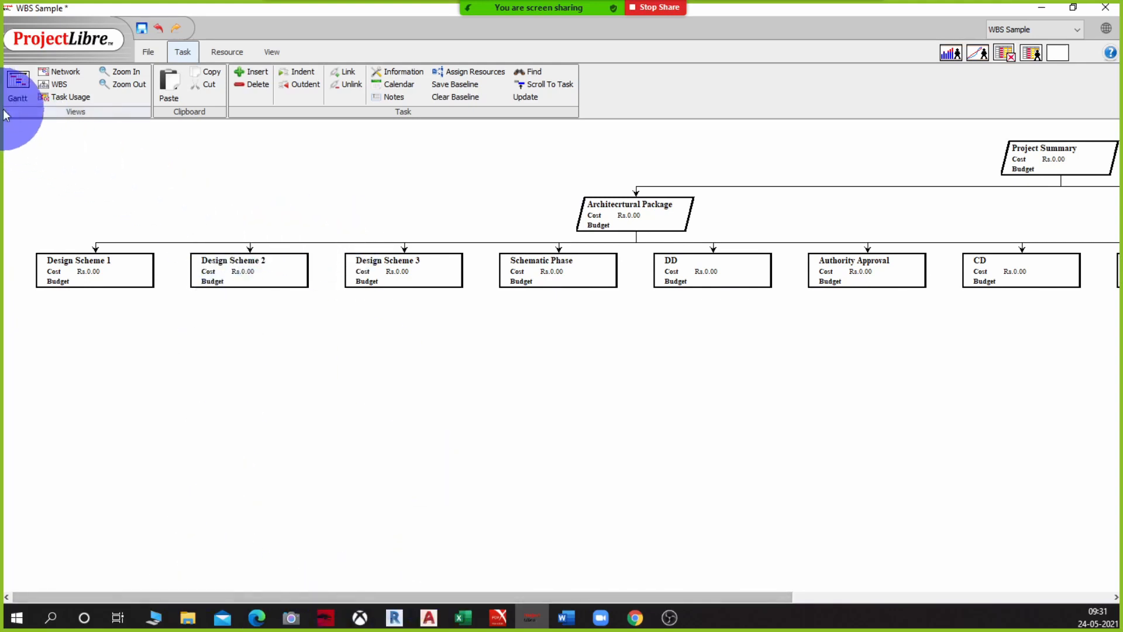
{"action": "left_click", "coordinate": [20, 82]}
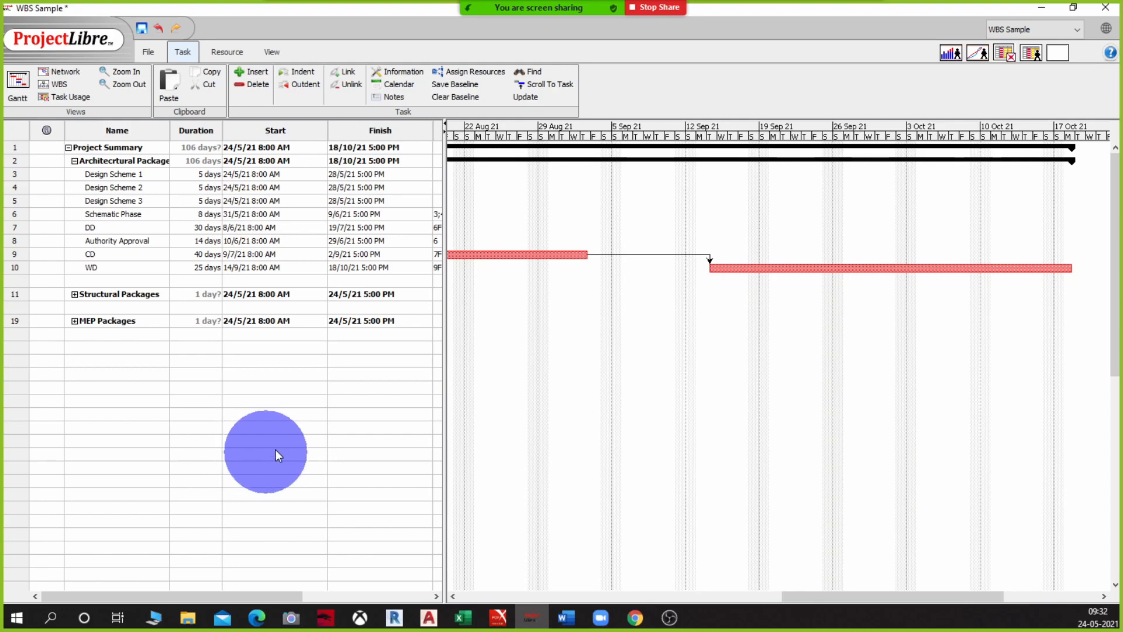
Open the project's resource sheet and select the first empty resource name cell
{"action": "left_click", "coordinate": [230, 47]}
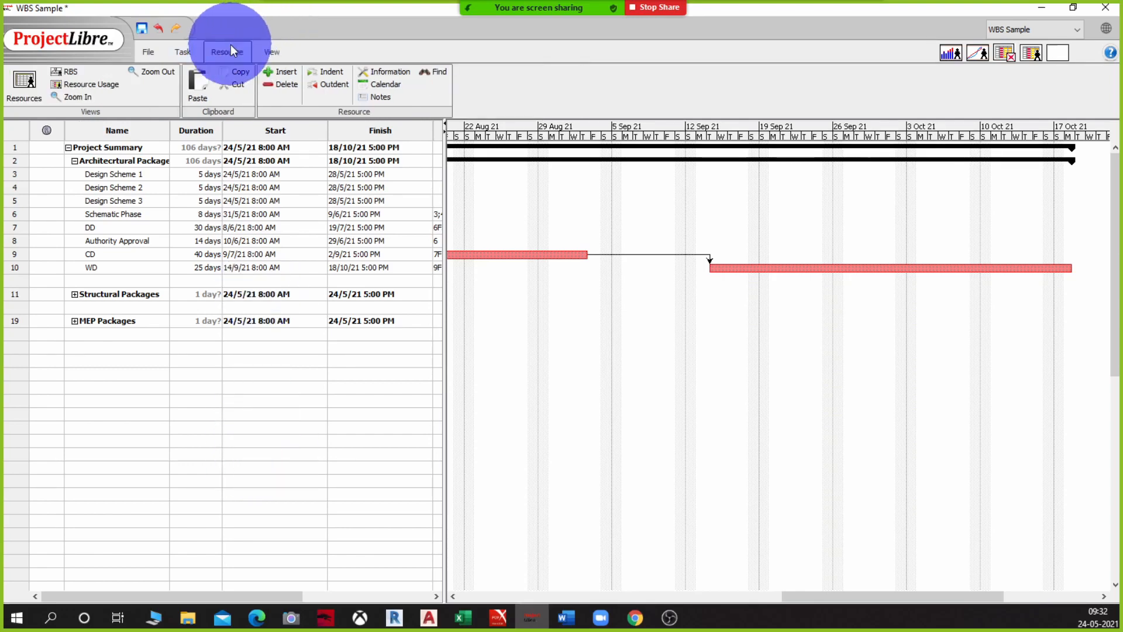
{"action": "left_click", "coordinate": [22, 86]}
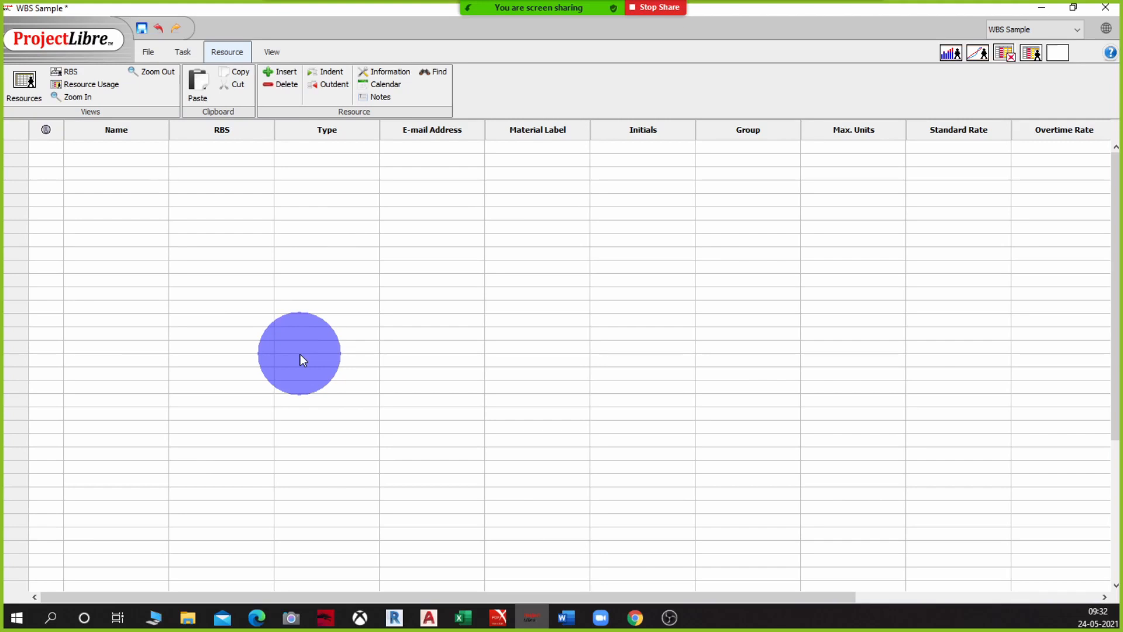
{"action": "left_click", "coordinate": [142, 147]}
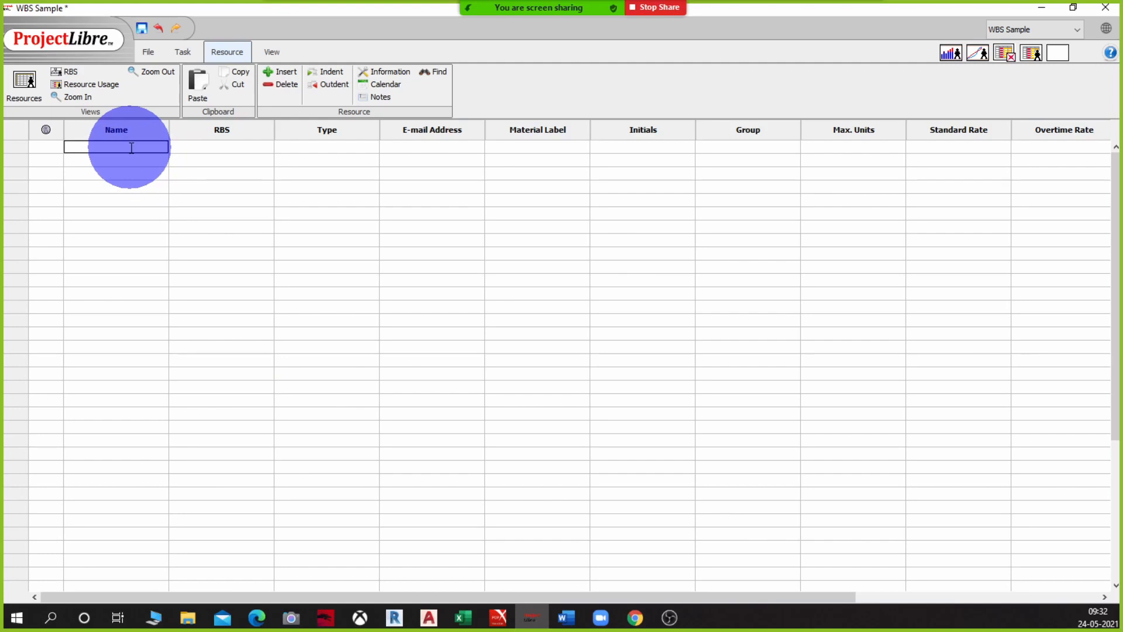
Switch to the Excel workbook assignment 1- construction schedule and copy the names Design Head through Designer 3 from the Project Resource List sheet
{"action": "left_click", "coordinate": [463, 618]}
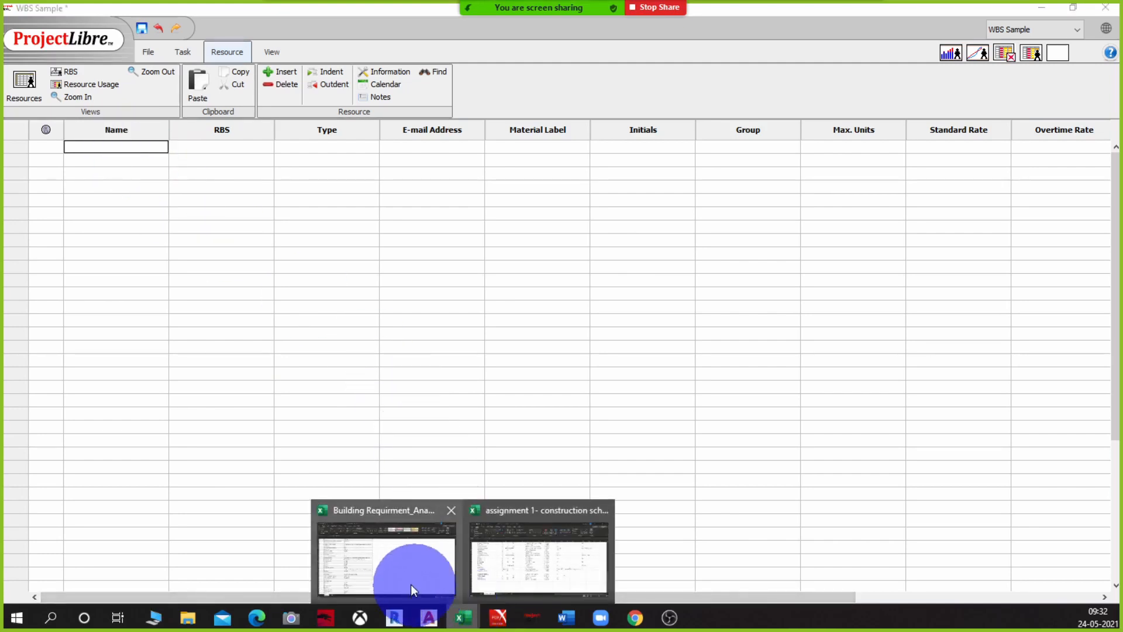
{"action": "mouse_move", "coordinate": [463, 614]}
{"action": "left_click", "coordinate": [486, 582]}
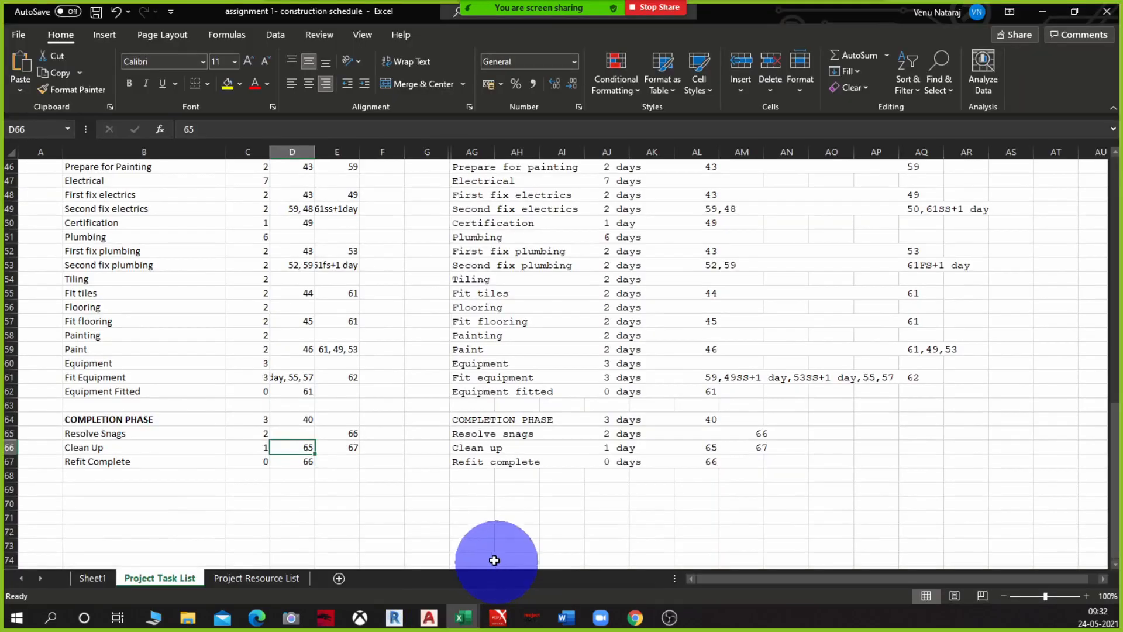
{"action": "left_click", "coordinate": [256, 578]}
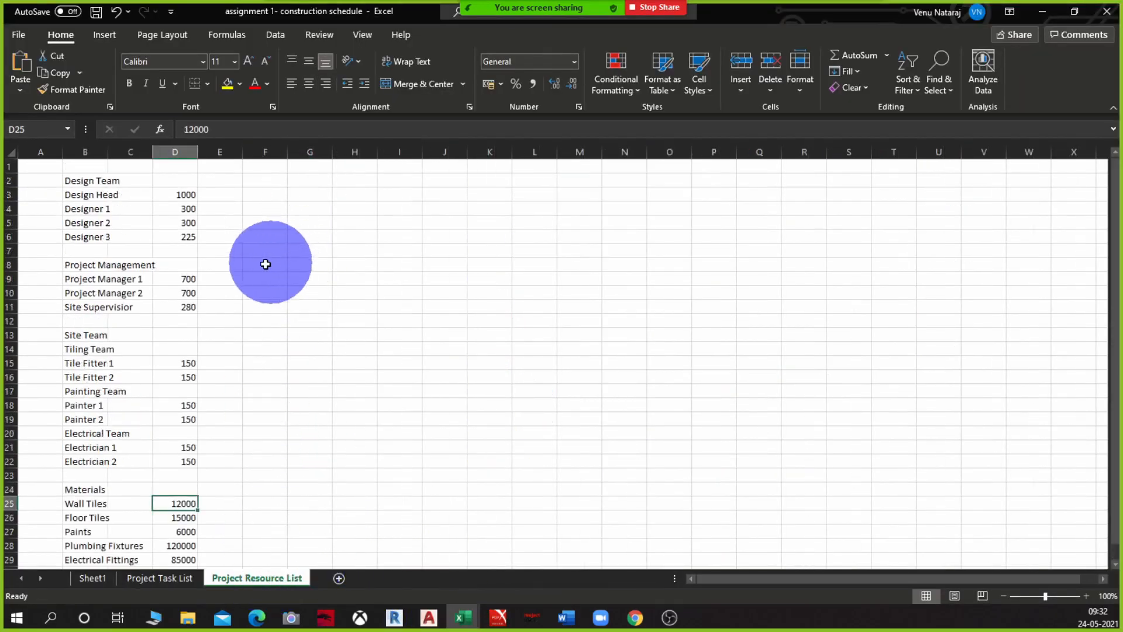
{"action": "scroll", "coordinate": [174, 229], "scroll_direction": "down", "scroll_amount": 1}
{"action": "scroll", "coordinate": [174, 230], "scroll_direction": "down", "scroll_amount": 1}
{"action": "scroll", "coordinate": [126, 237], "scroll_direction": "up", "scroll_amount": 3}
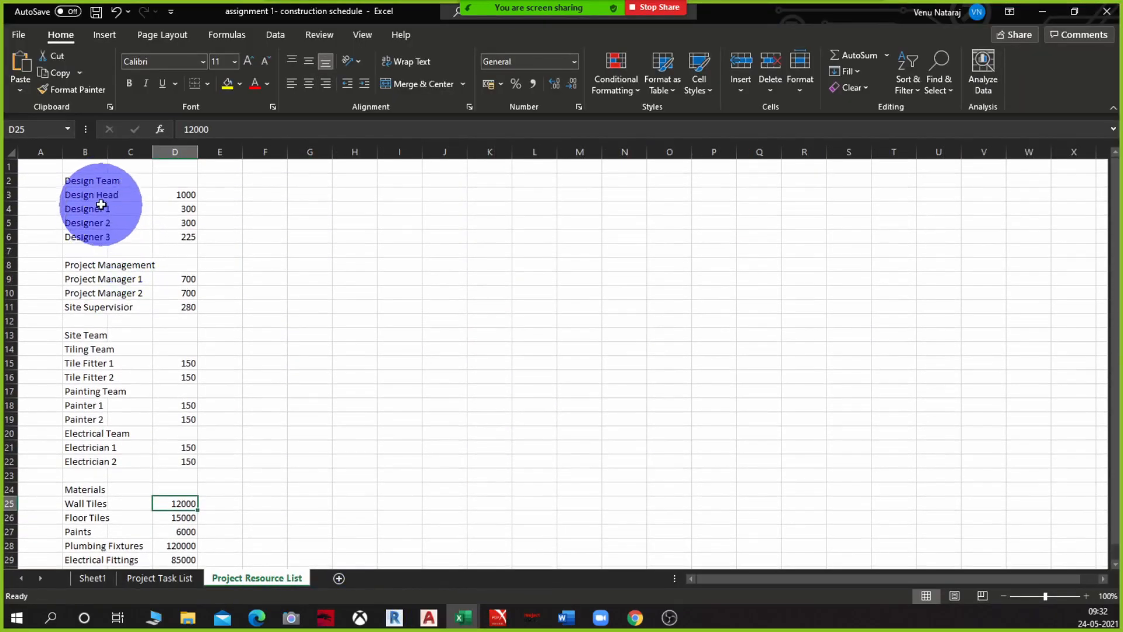
{"action": "left_click_drag", "start_coordinate": [103, 195], "coordinate": [105, 237]}
{"action": "key", "text": "ctrl+c"}
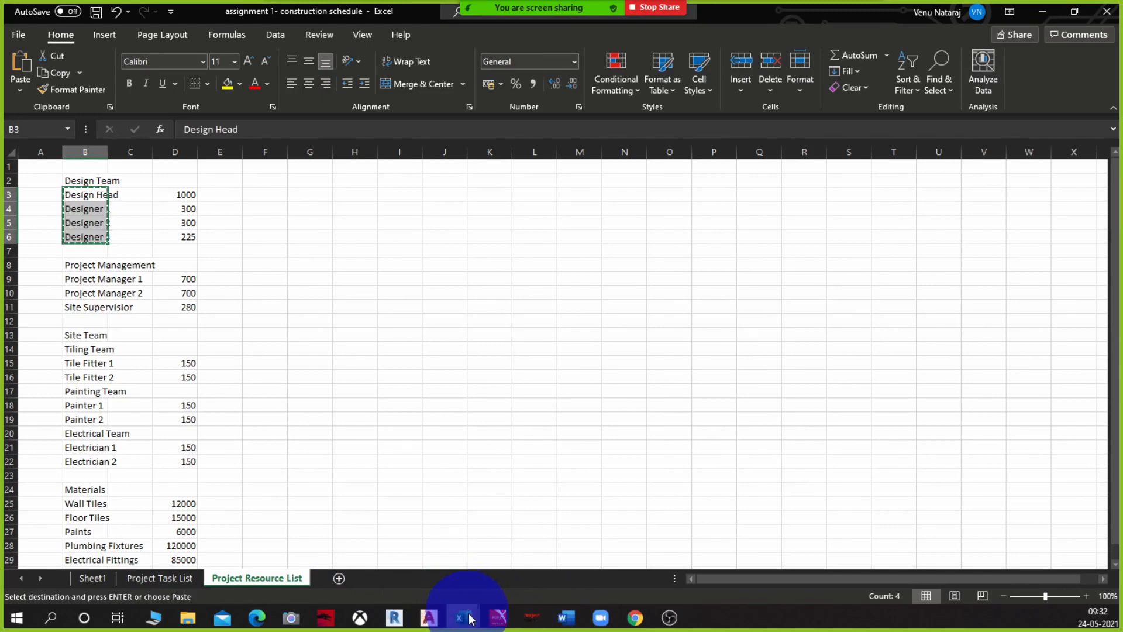
Switch to ProjectLibre and paste the four copied design team names into the resource sheet, starting at the first row
{"action": "left_click", "coordinate": [533, 617]}
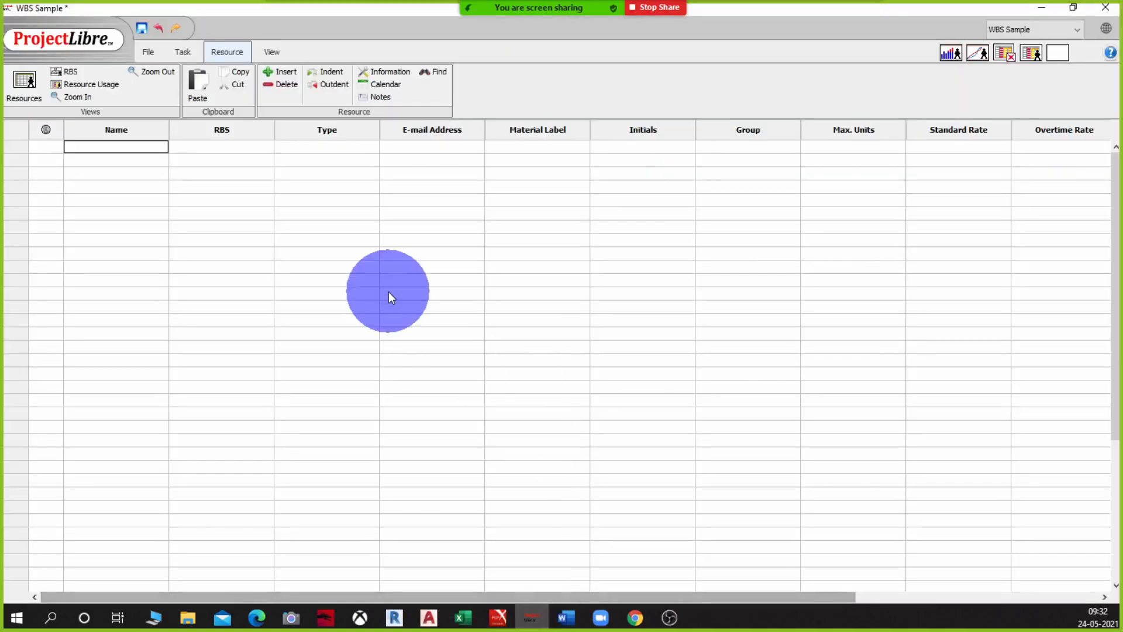
{"action": "key", "text": "ctrl+v"}
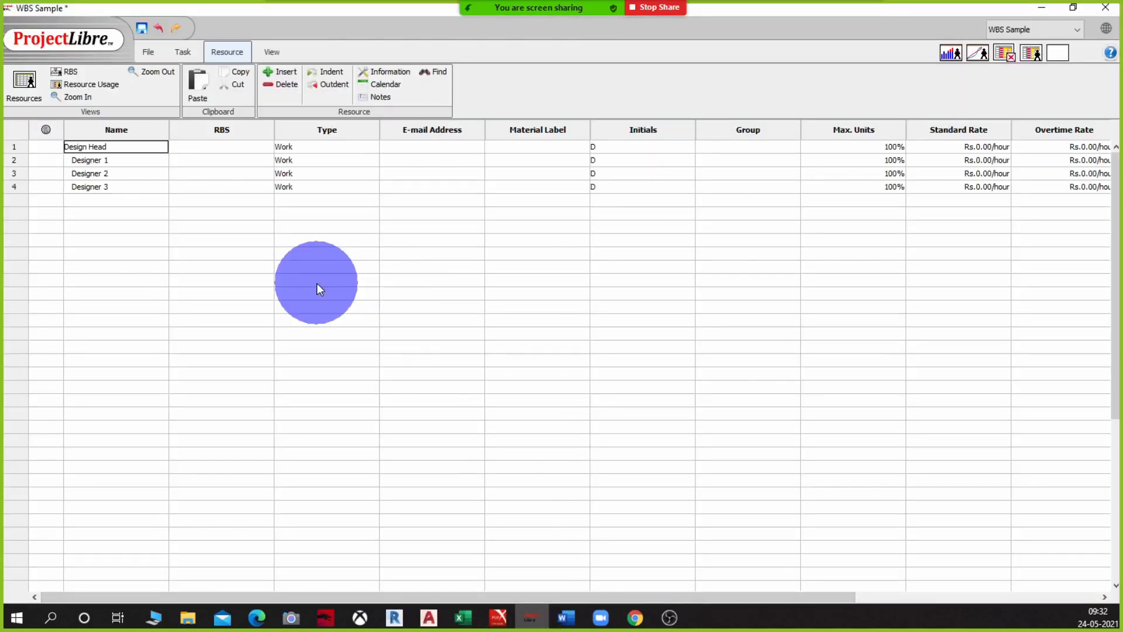
{"action": "left_click", "coordinate": [200, 276]}
{"action": "left_click", "coordinate": [138, 160]}
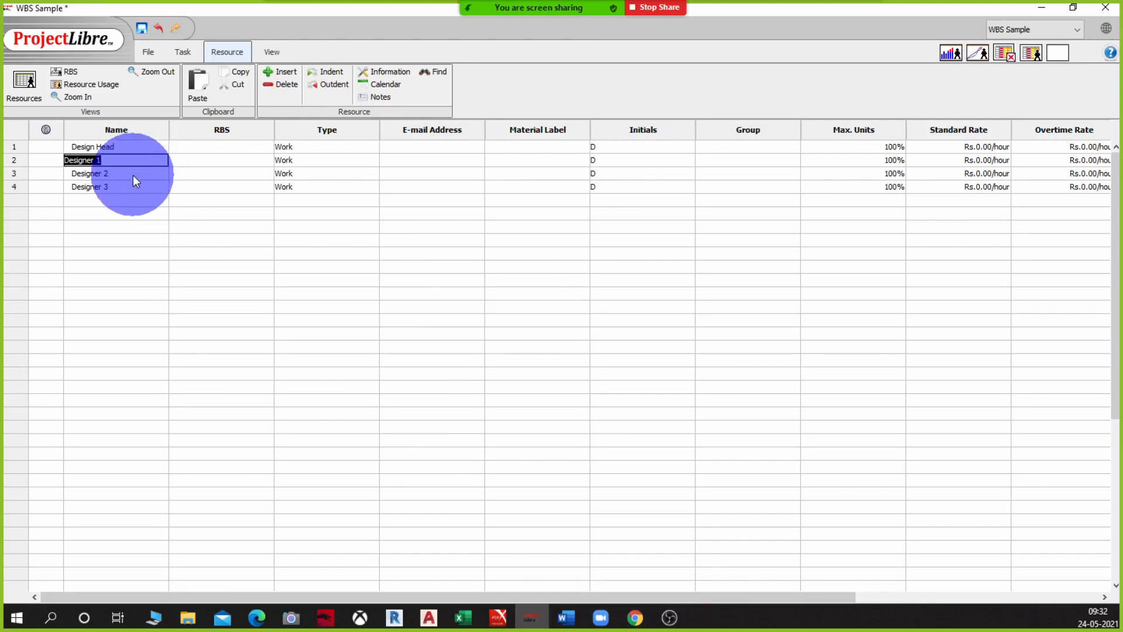
{"action": "left_click", "coordinate": [139, 215]}
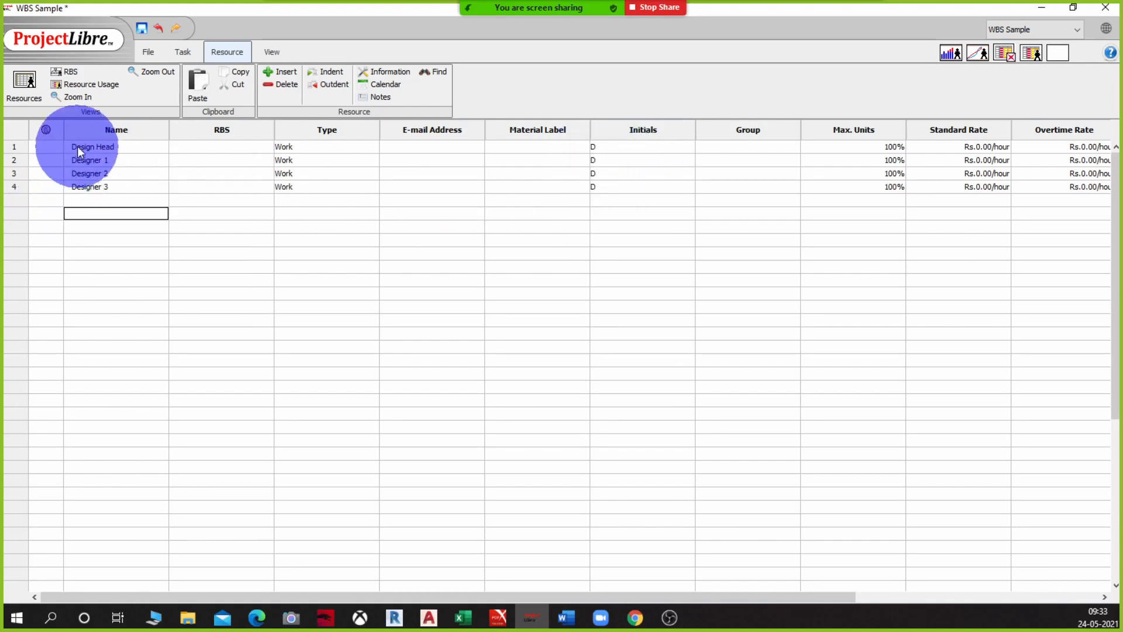
Set the resource initials to DD for Design Head and D1, D2 and D3 for Designer 1, Designer 2 and Designer 3
{"action": "double_click", "coordinate": [627, 147]}
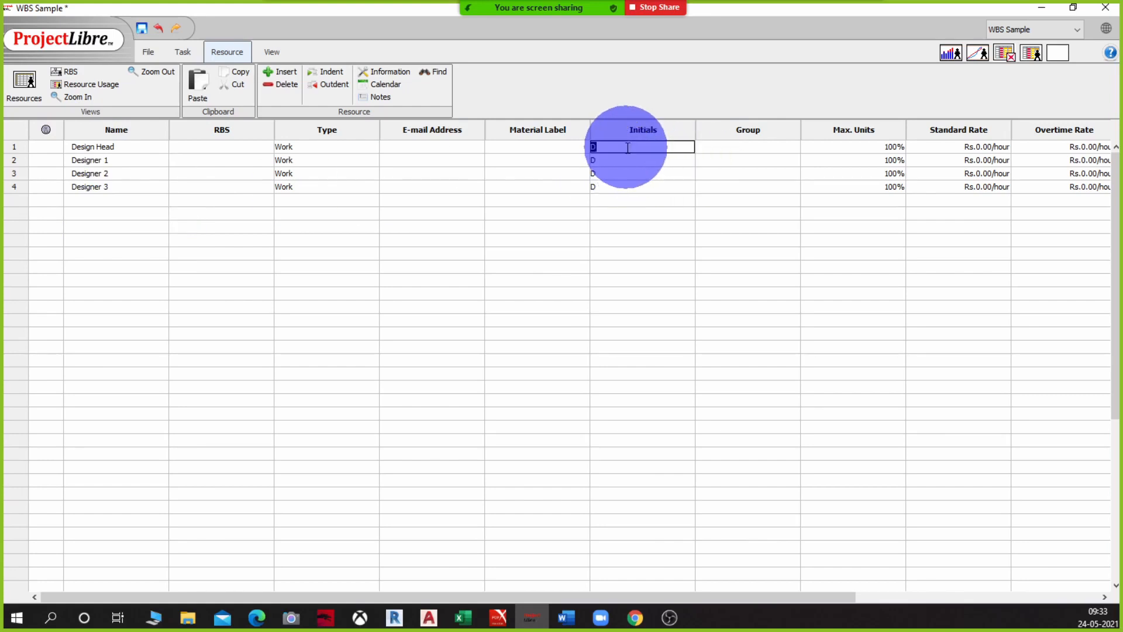
{"action": "type", "text": "D"}
{"action": "double_click", "coordinate": [618, 160]}
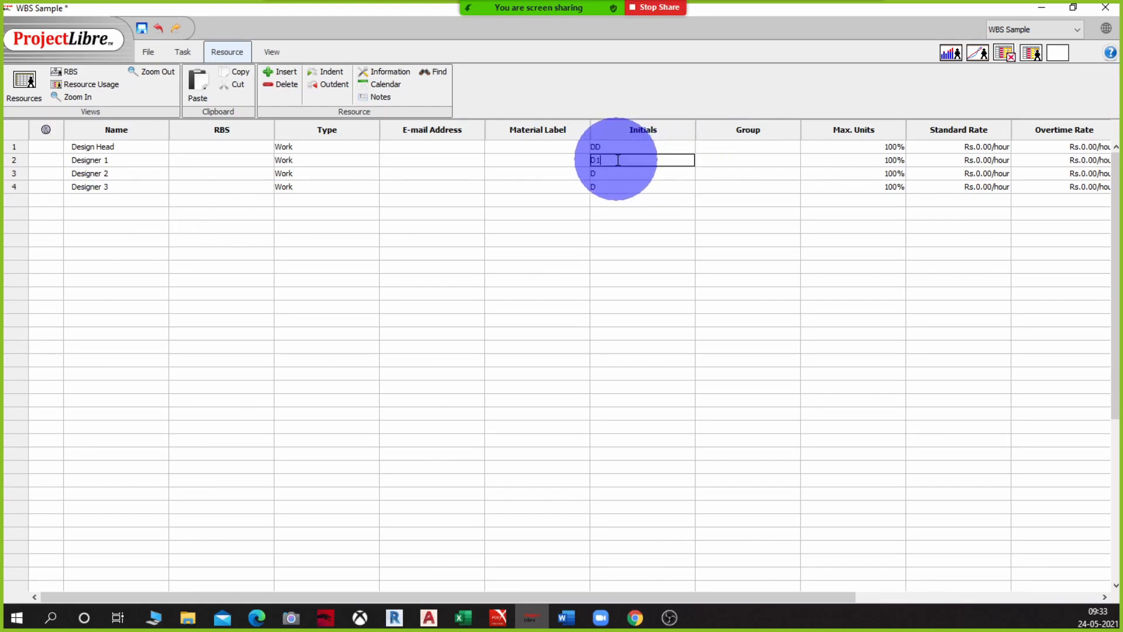
{"action": "type", "text": "1"}
{"action": "double_click", "coordinate": [617, 174]}
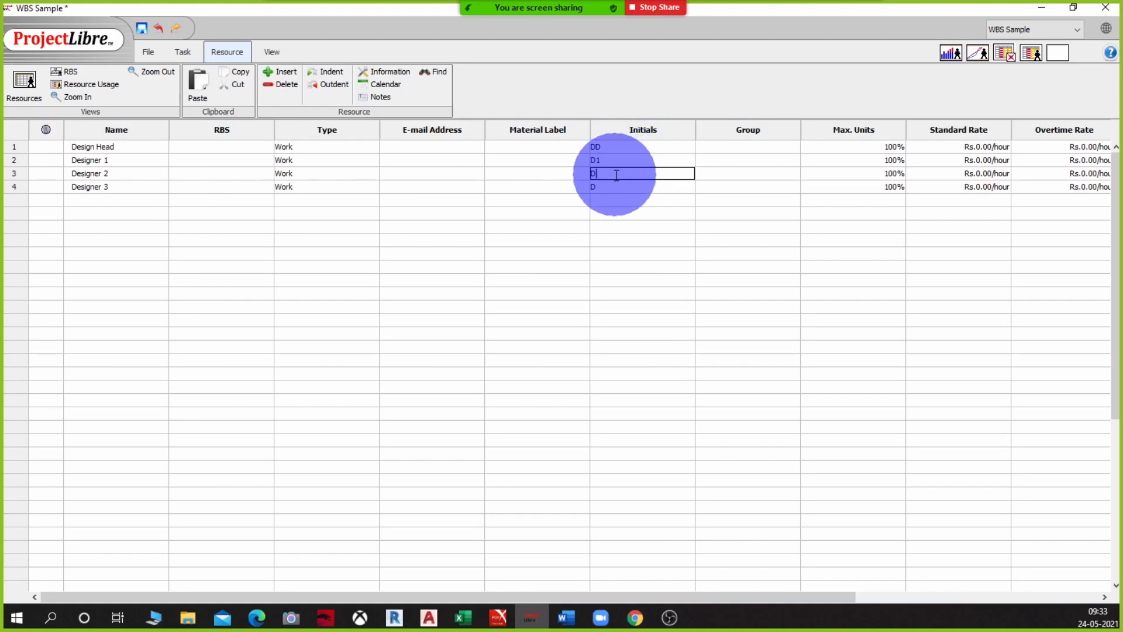
{"action": "type", "text": "2"}
{"action": "double_click", "coordinate": [612, 188]}
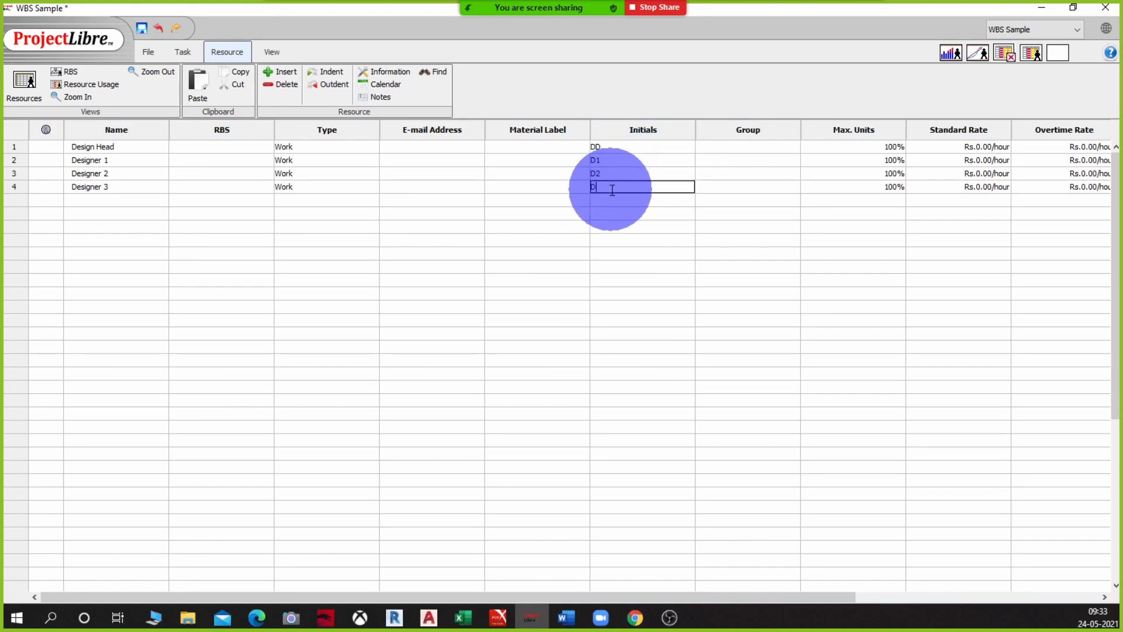
{"action": "type", "text": "3"}
Change the initials of the Design Head resource to DH
{"action": "double_click", "coordinate": [604, 147]}
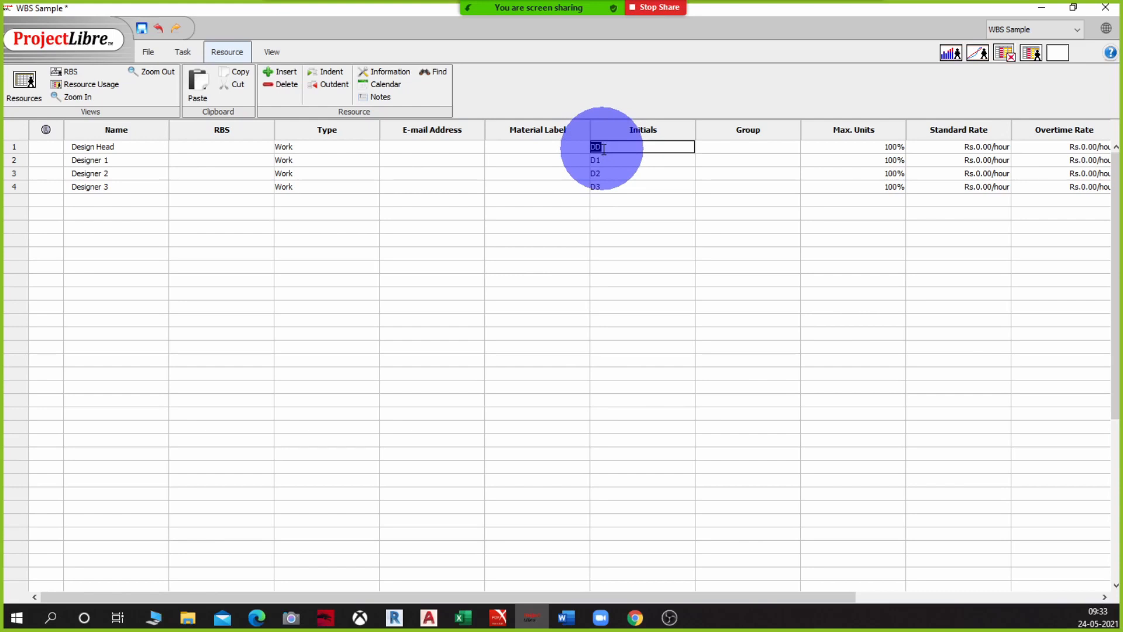
{"action": "type", "text": "F"}
{"action": "type", "text": "DH"}
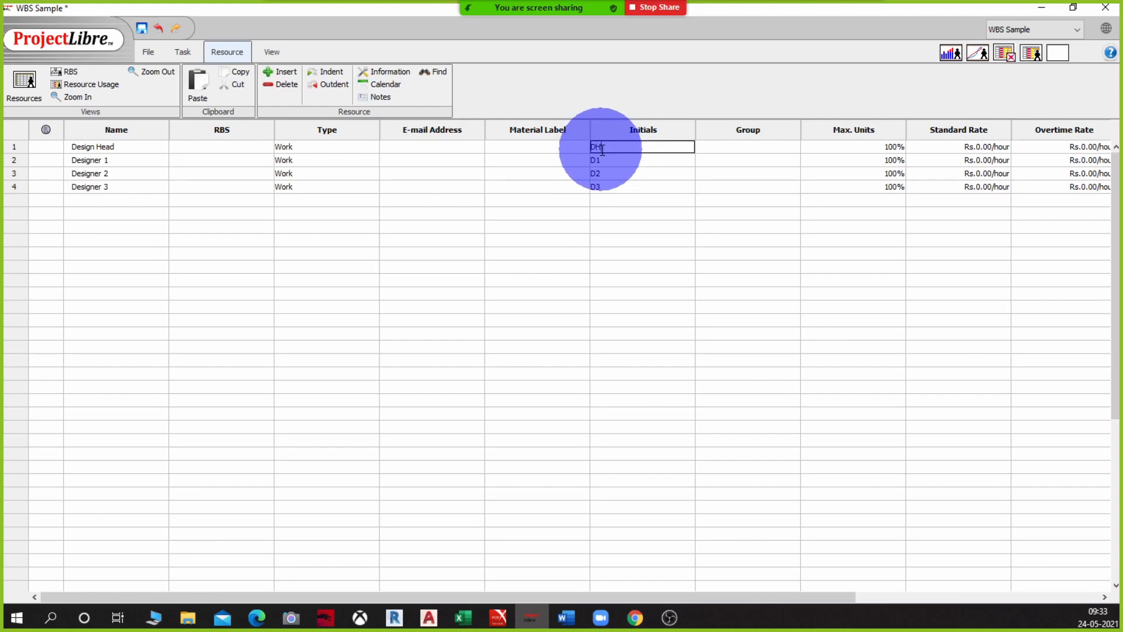
Check which resource types are available for the Design Head, keeping the type as Work
{"action": "left_click", "coordinate": [627, 226]}
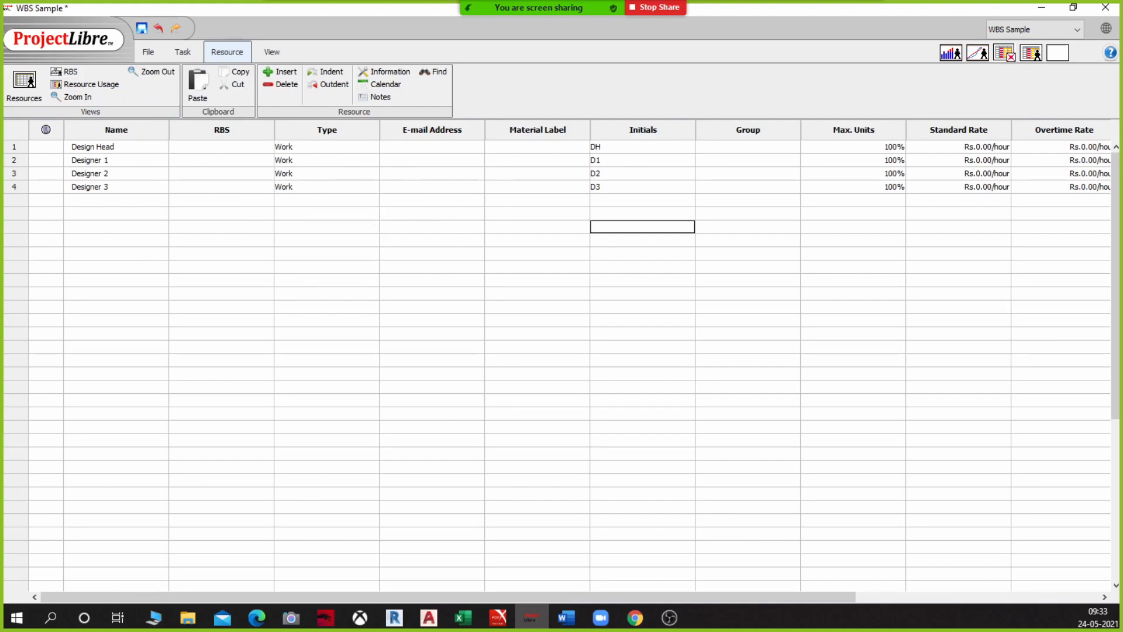
{"action": "key", "text": "alt+Tab"}
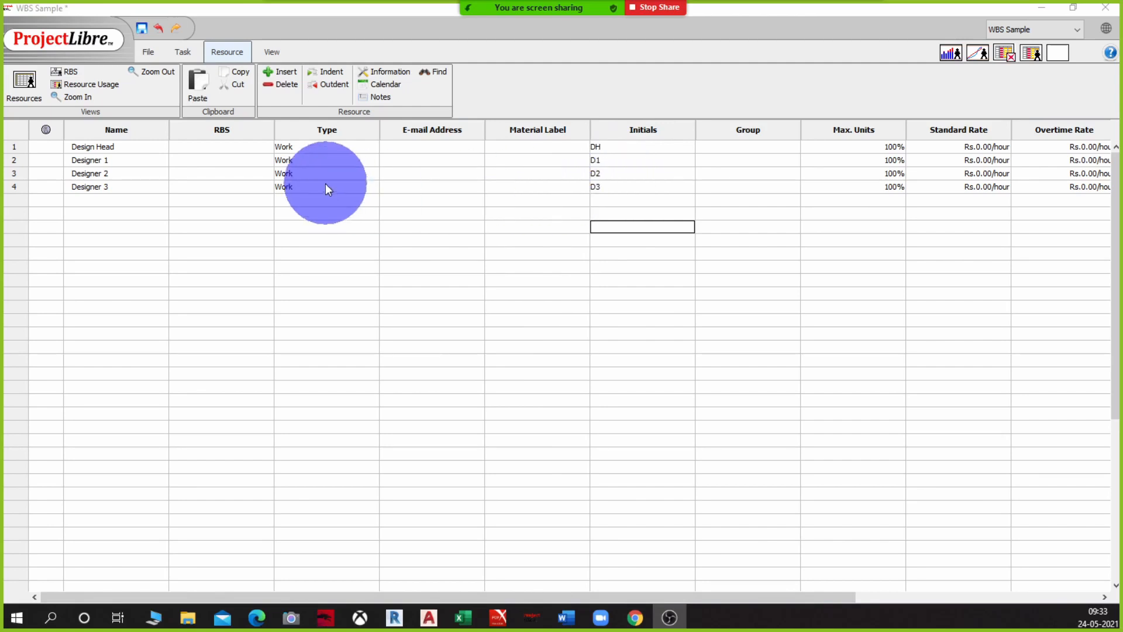
{"action": "left_click", "coordinate": [332, 148]}
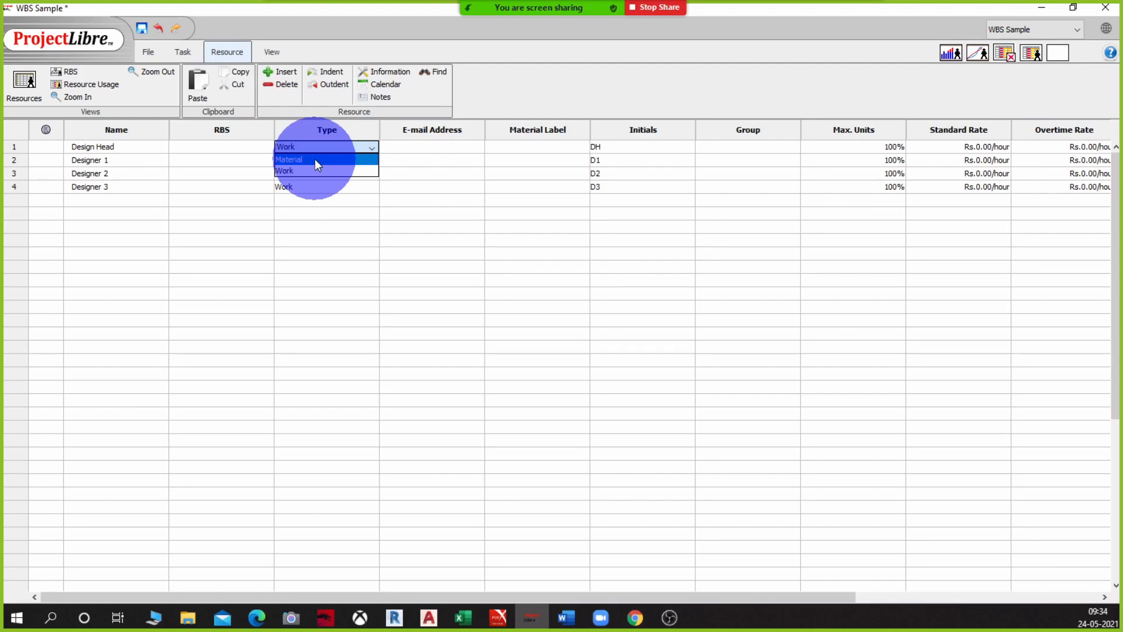
{"action": "left_click", "coordinate": [325, 312]}
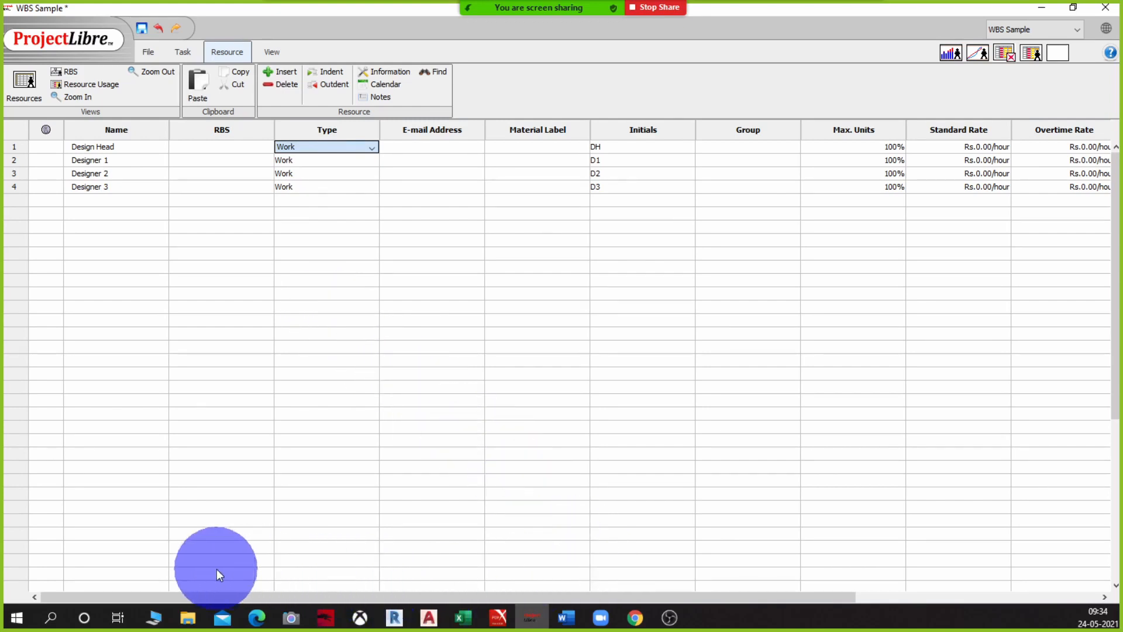
Set the group to Arch for Design Head, Designer 1, Designer 2 and Designer 3
{"action": "mouse_move", "coordinate": [67, 593]}
{"action": "left_mouse_down"}
{"action": "mouse_move", "coordinate": [220, 589]}
{"action": "mouse_move", "coordinate": [54, 582]}
{"action": "left_mouse_up"}
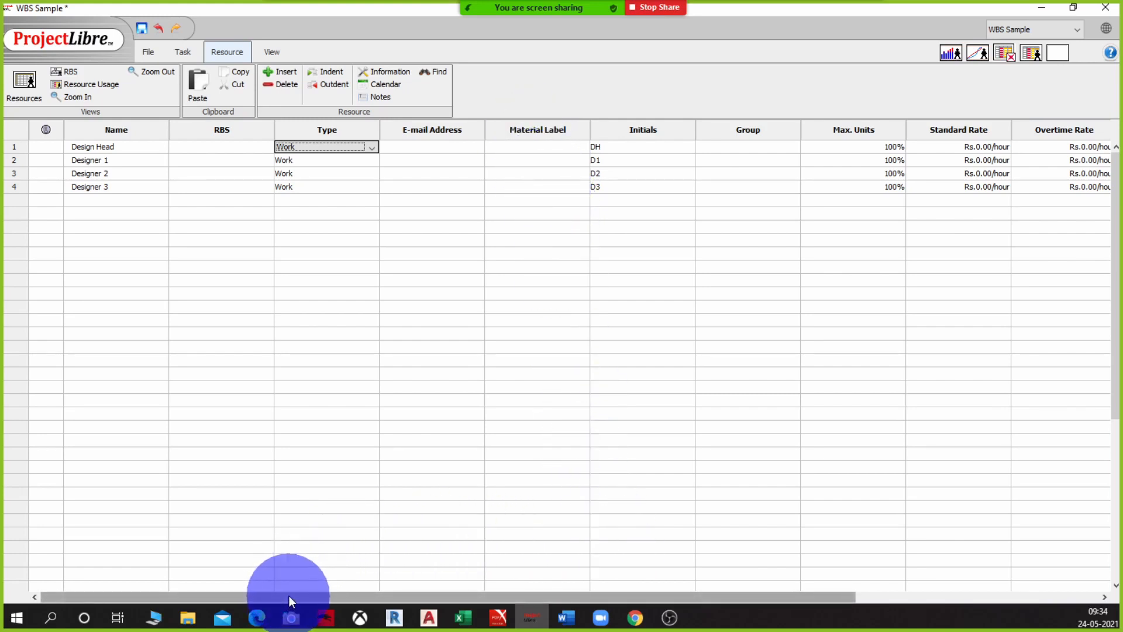
{"action": "mouse_move", "coordinate": [289, 595]}
{"action": "left_mouse_down"}
{"action": "mouse_move", "coordinate": [343, 587]}
{"action": "mouse_move", "coordinate": [276, 593]}
{"action": "left_mouse_up"}
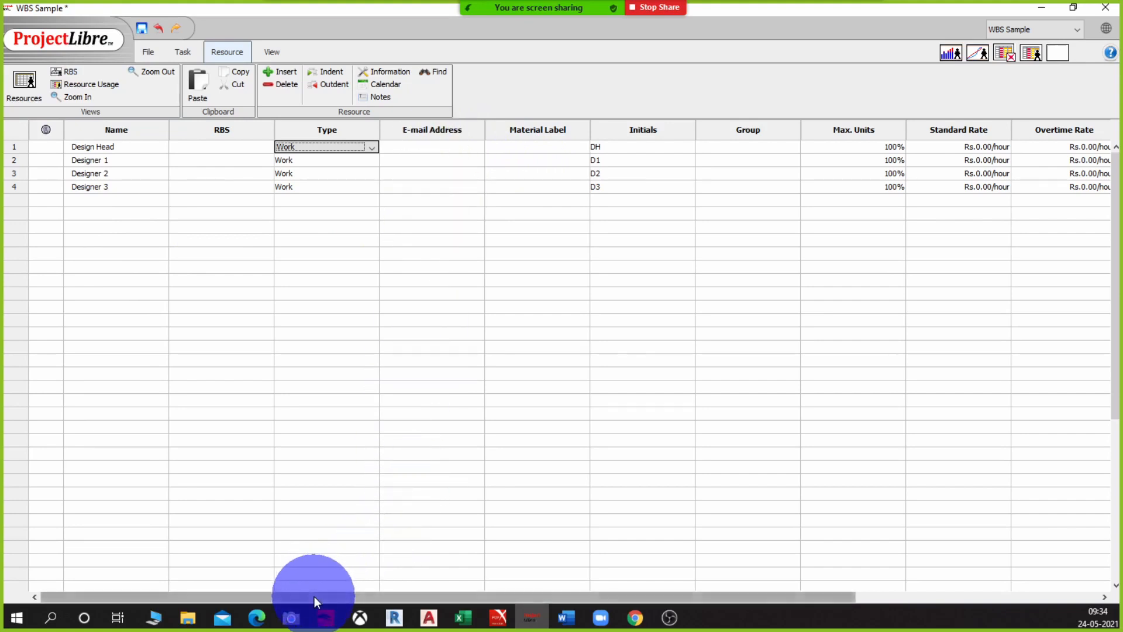
{"action": "left_click_drag", "start_coordinate": [314, 596], "coordinate": [436, 596]}
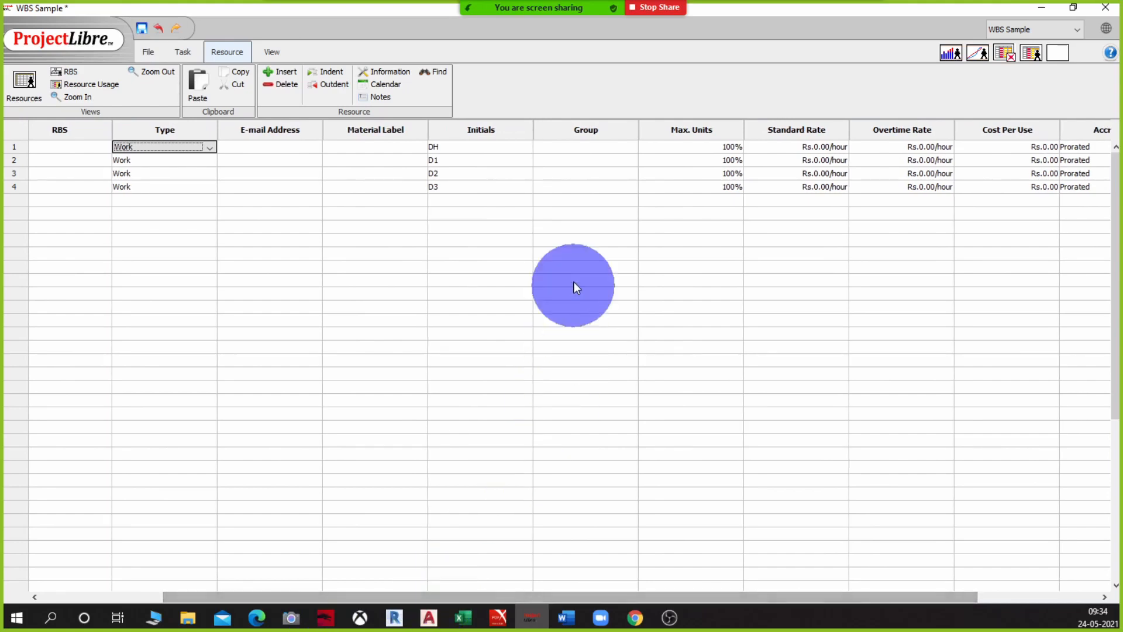
{"action": "left_click", "coordinate": [571, 146]}
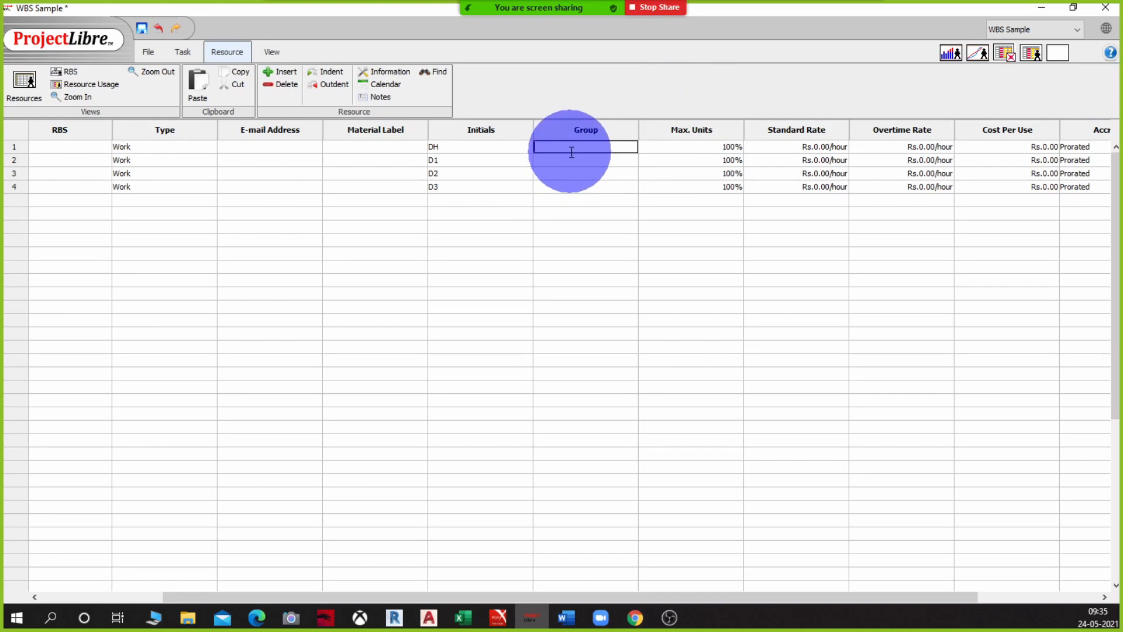
{"action": "type", "text": "Arch"}
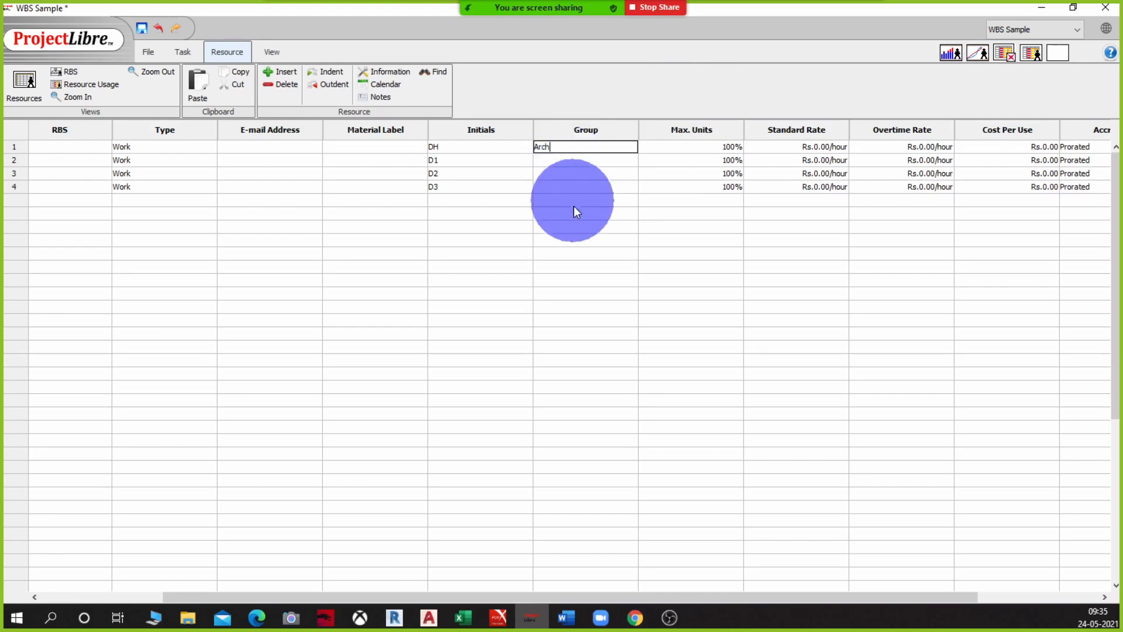
{"action": "left_click", "coordinate": [575, 212]}
{"action": "double_click", "coordinate": [582, 148]}
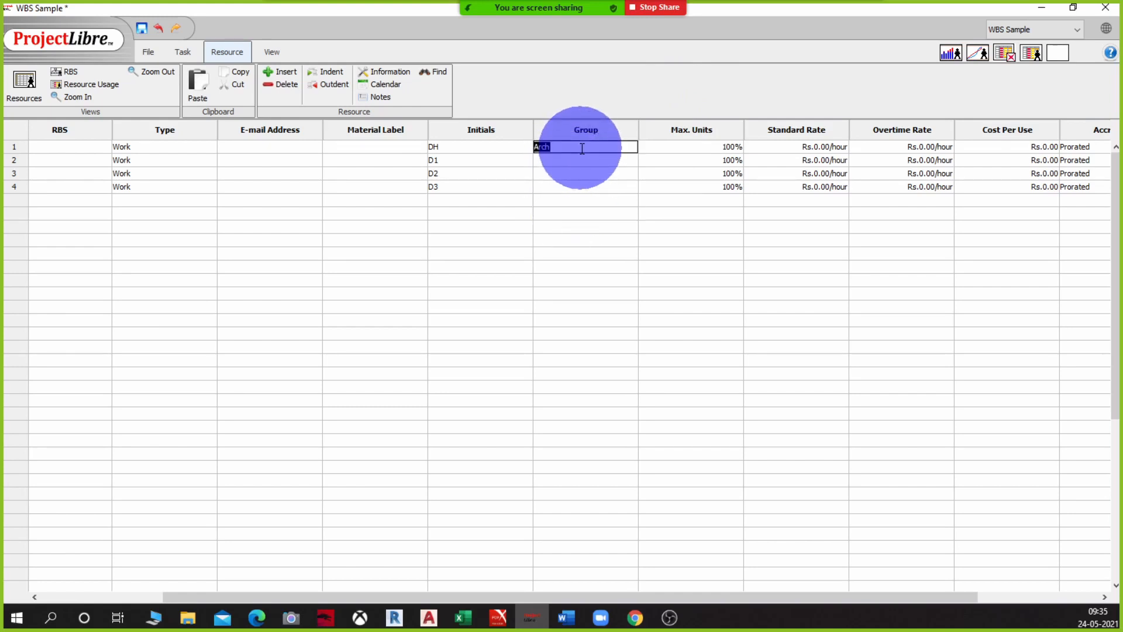
{"action": "key", "text": "ctrl+c"}
{"action": "left_click", "coordinate": [577, 159]}
{"action": "key", "text": "ctrl+v"}
{"action": "left_click", "coordinate": [576, 173]}
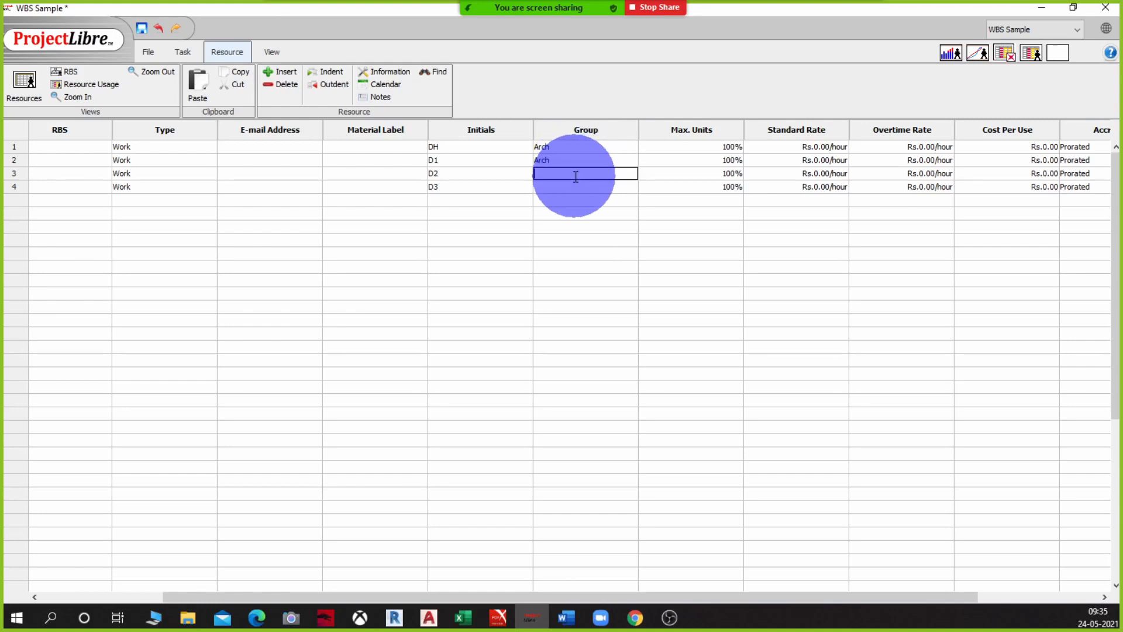
{"action": "key", "text": "ctrl+v"}
{"action": "left_click", "coordinate": [567, 187]}
{"action": "key", "text": "ctrl+v"}
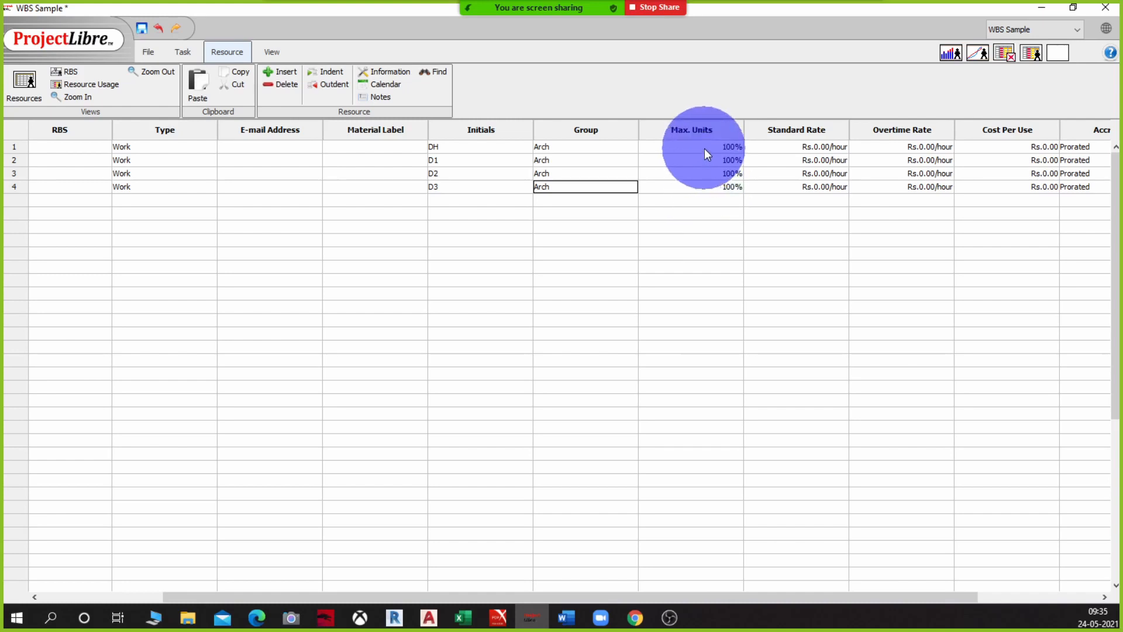
Set the maximum units of the Design Head resource to 20%
{"action": "key", "text": "Left"}
{"action": "key", "text": "Left"}
{"action": "key", "text": "Left"}
{"action": "key", "text": "Left"}
{"action": "key", "text": "Left"}
{"action": "key", "text": "Left"}
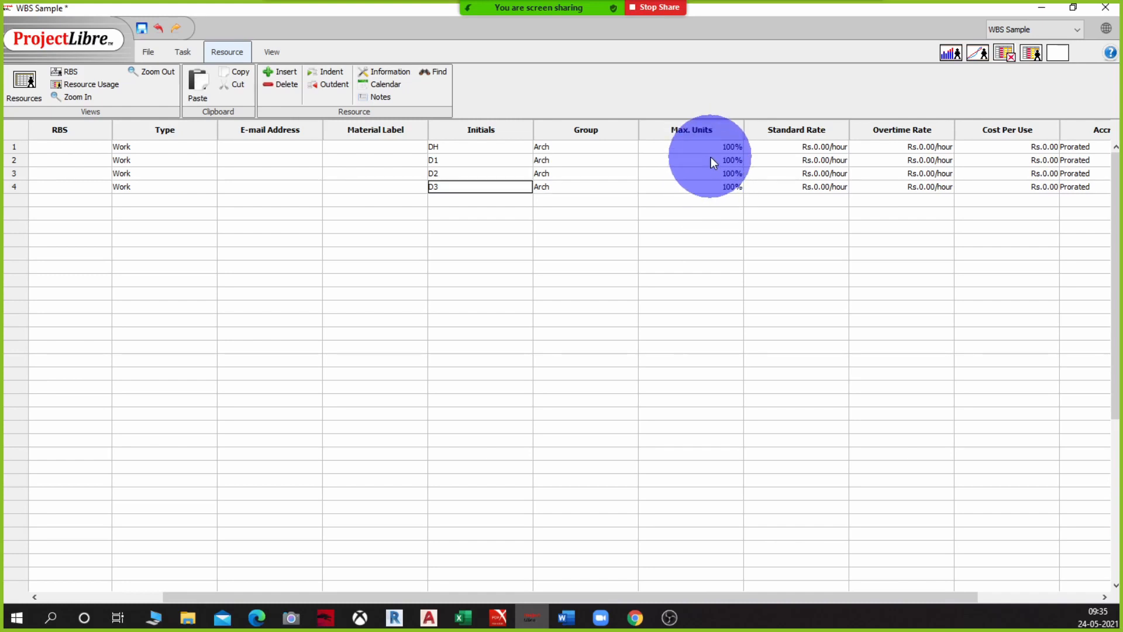
{"action": "key", "text": "Up"}
{"action": "key", "text": "Up"}
{"action": "key", "text": "Up"}
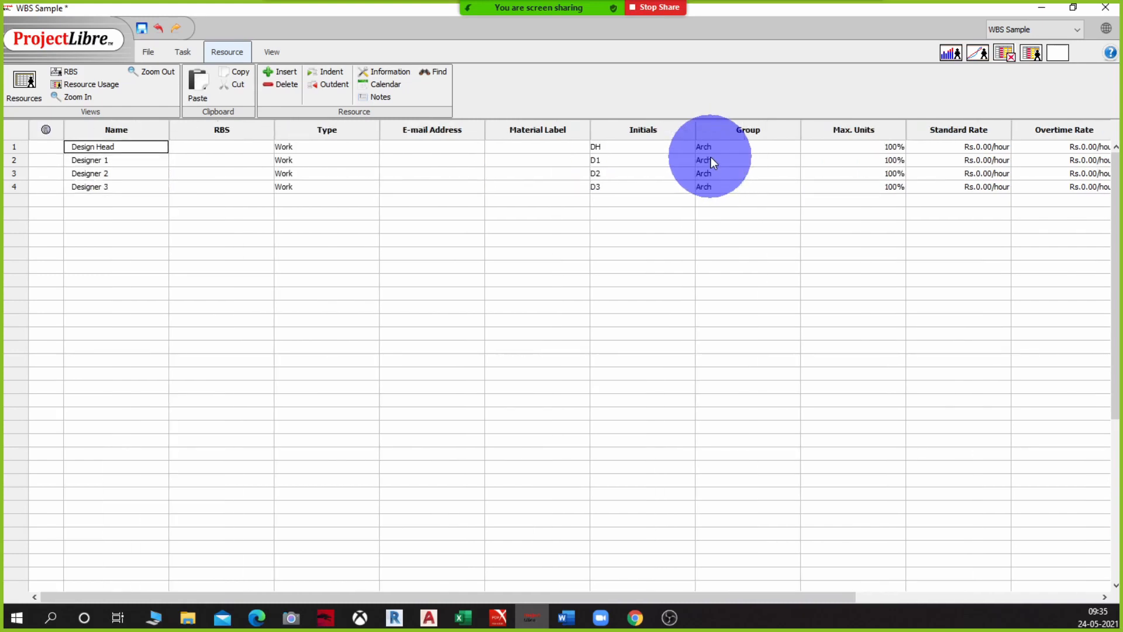
{"action": "key", "text": "Right"}
{"action": "key", "text": "Right"}
{"action": "key", "text": "Right"}
{"action": "key", "text": "Right"}
{"action": "key", "text": "Right"}
{"action": "key", "text": "Right"}
{"action": "key", "text": "Right"}
{"action": "key", "text": "Right"}
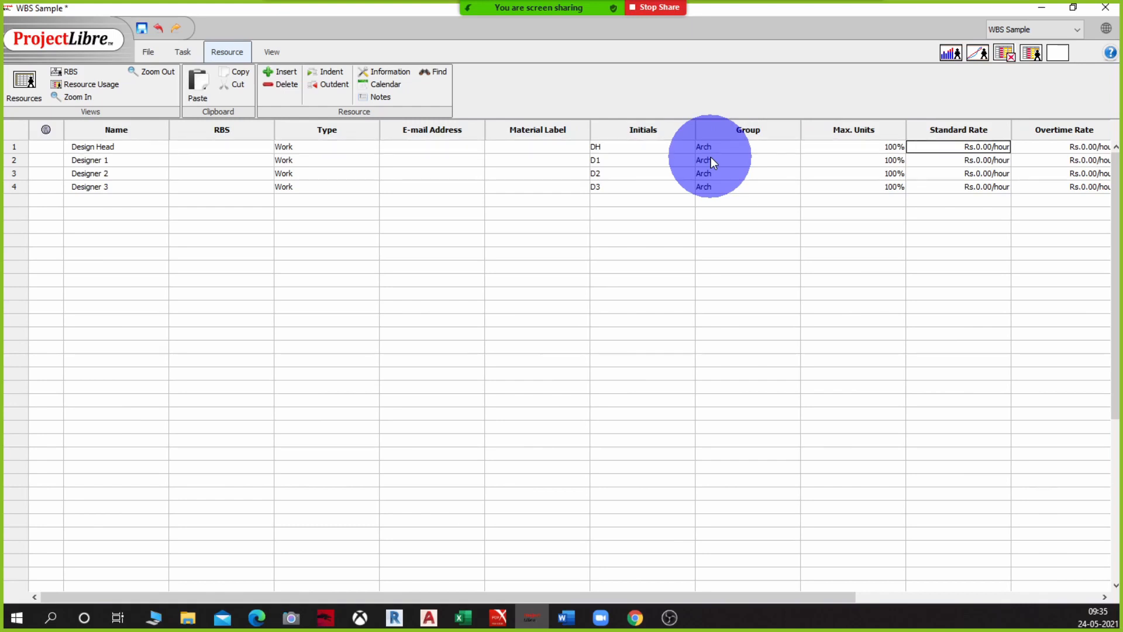
{"action": "key", "text": "Left"}
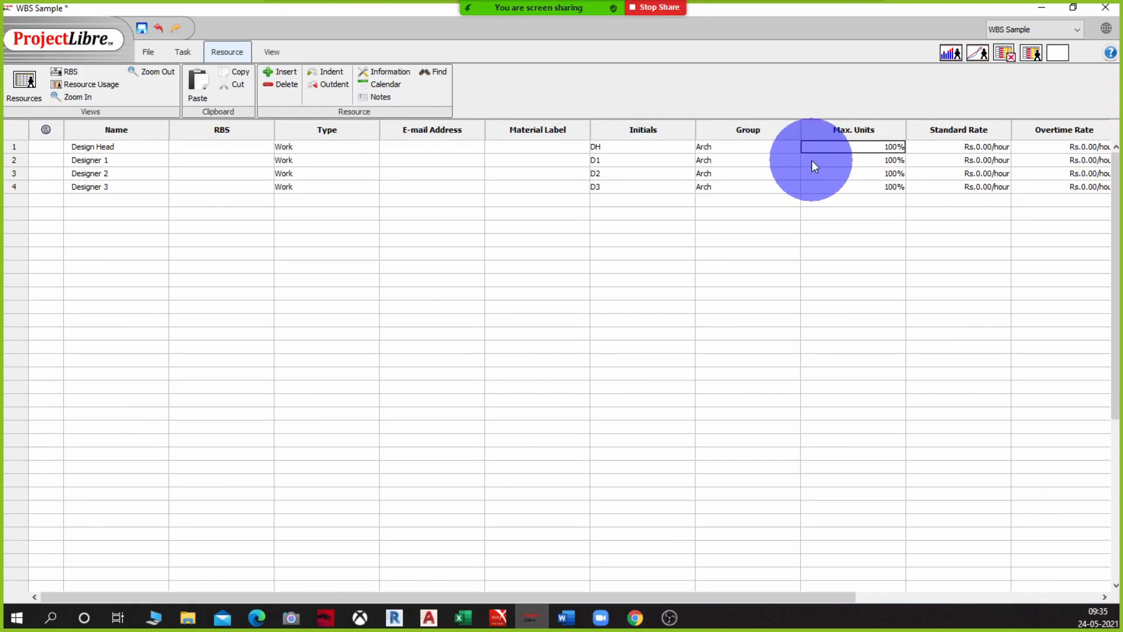
{"action": "type", "text": "20"}
{"action": "key", "text": "Return"}
Switch to the Excel workbook assignment 1- construction schedule and look up the design team's rates in the Project Resource List sheet
{"action": "key", "text": "Right"}
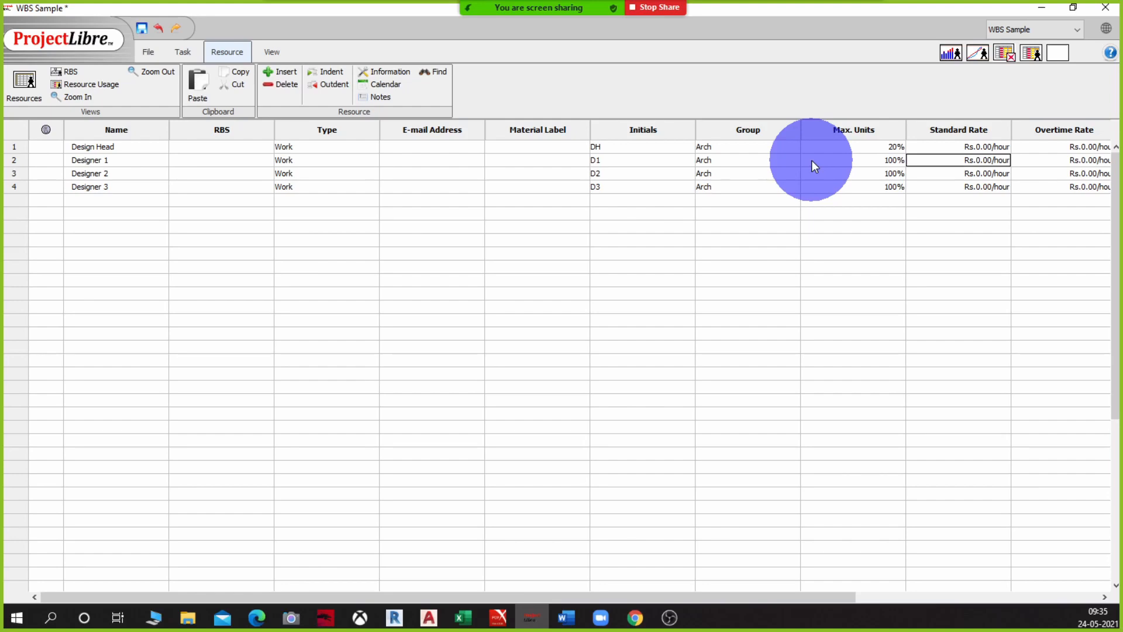
{"action": "key", "text": "Right"}
{"action": "key", "text": "Left"}
{"action": "key", "text": "Up"}
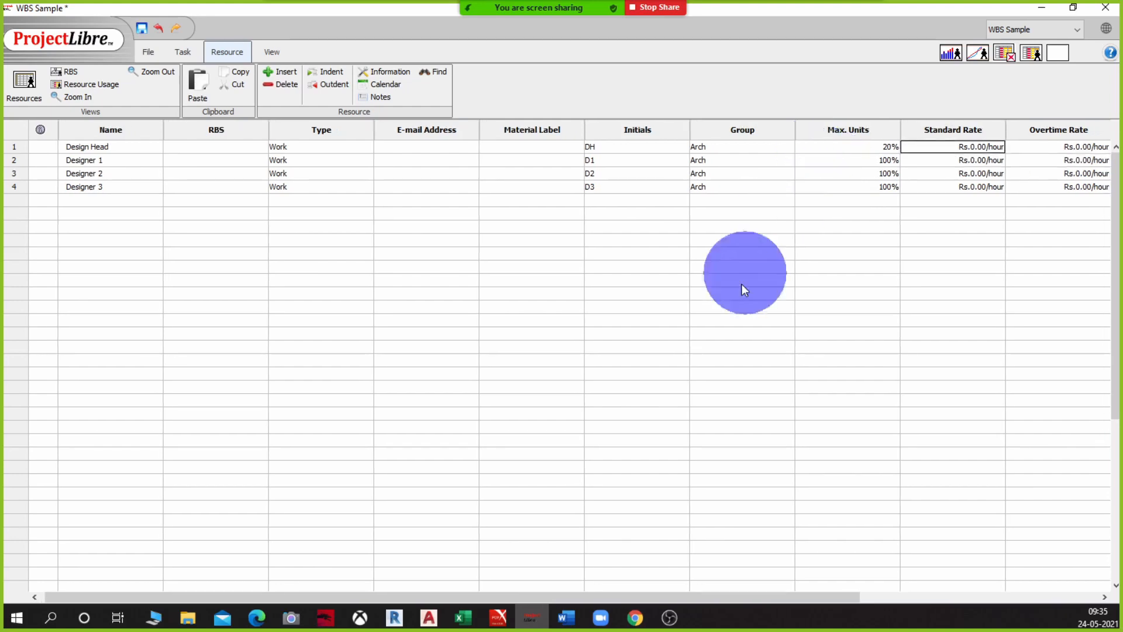
{"action": "left_click", "coordinate": [473, 623]}
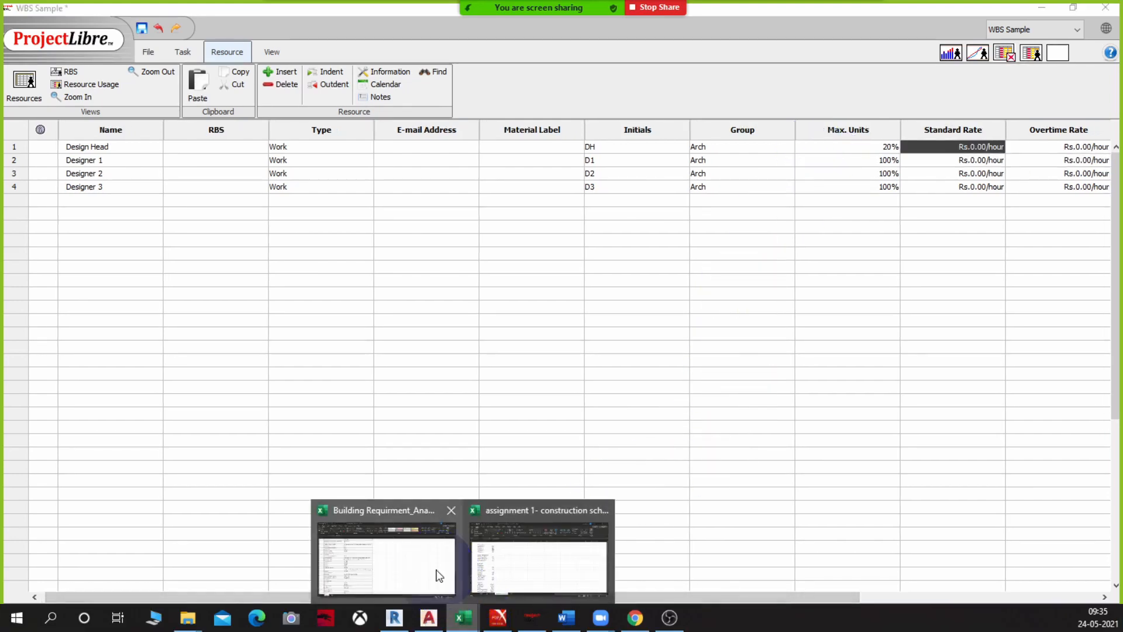
{"action": "left_click", "coordinate": [495, 571]}
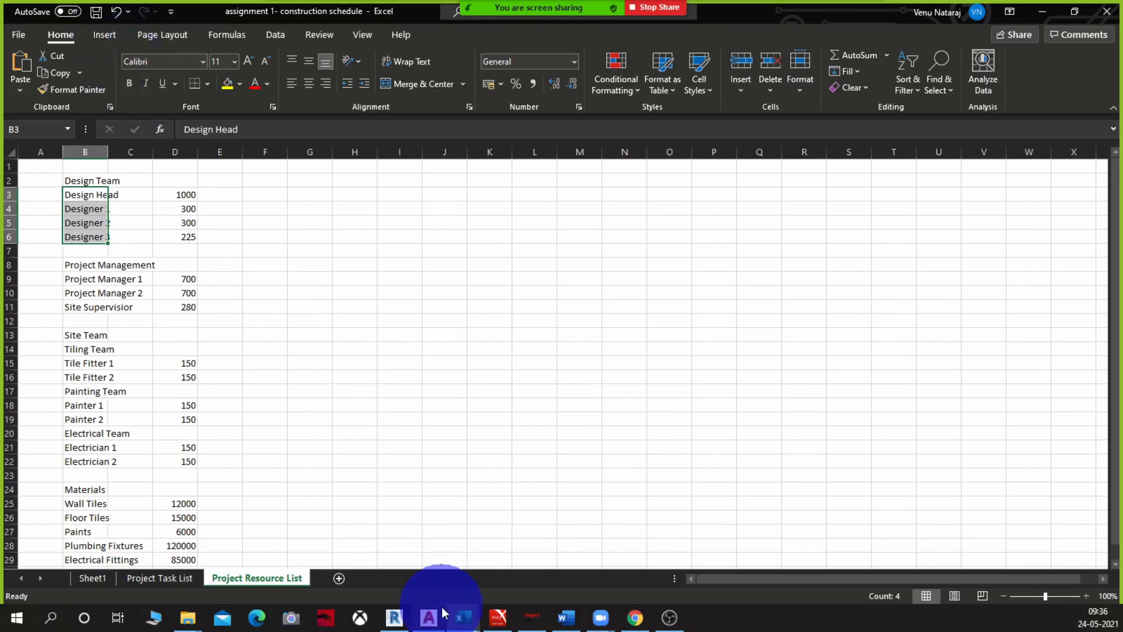
Switch to ProjectLibre and set the hourly standard rates to 1000 for Design Head, 300 for Designers 1 and 2, and 225 for Designer 3
{"action": "left_click", "coordinate": [534, 622]}
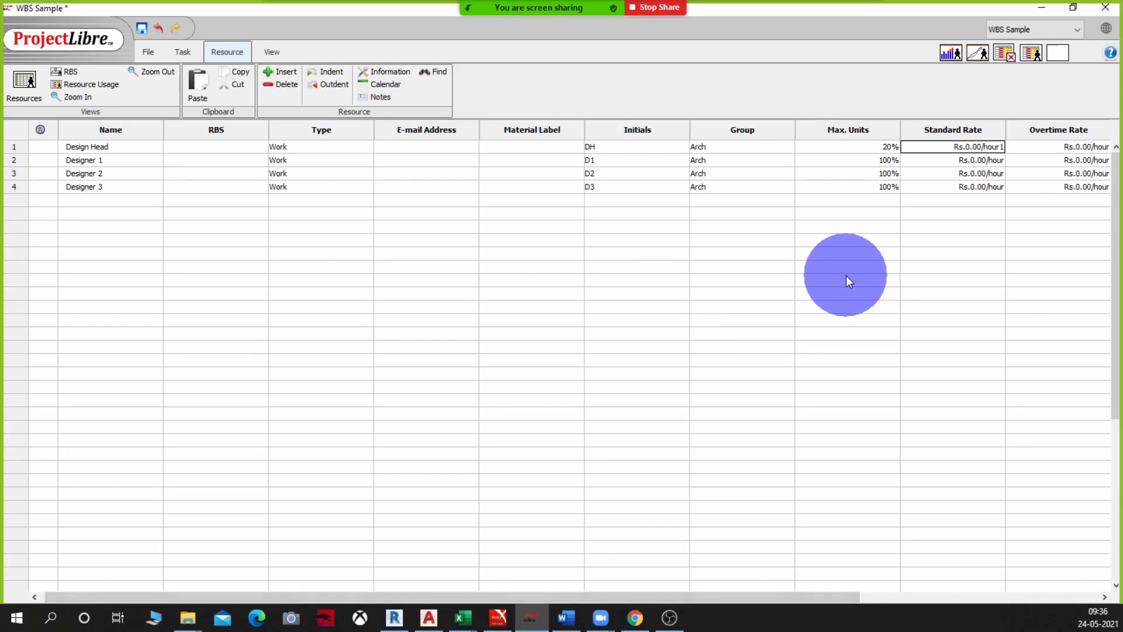
{"action": "double_click", "coordinate": [948, 148]}
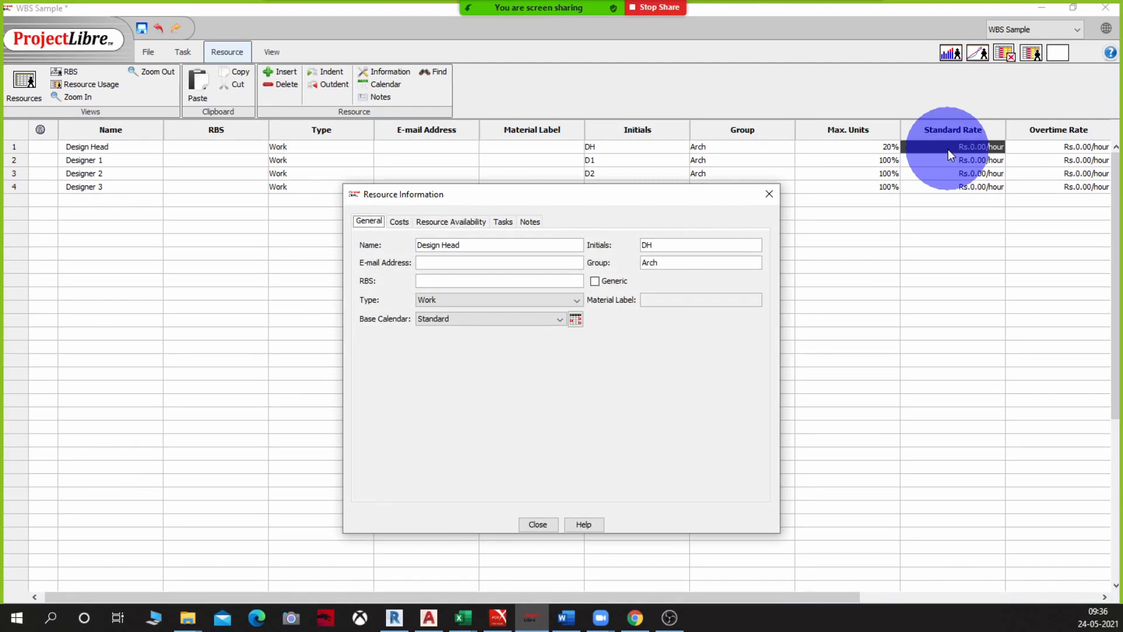
{"action": "left_click", "coordinate": [549, 524]}
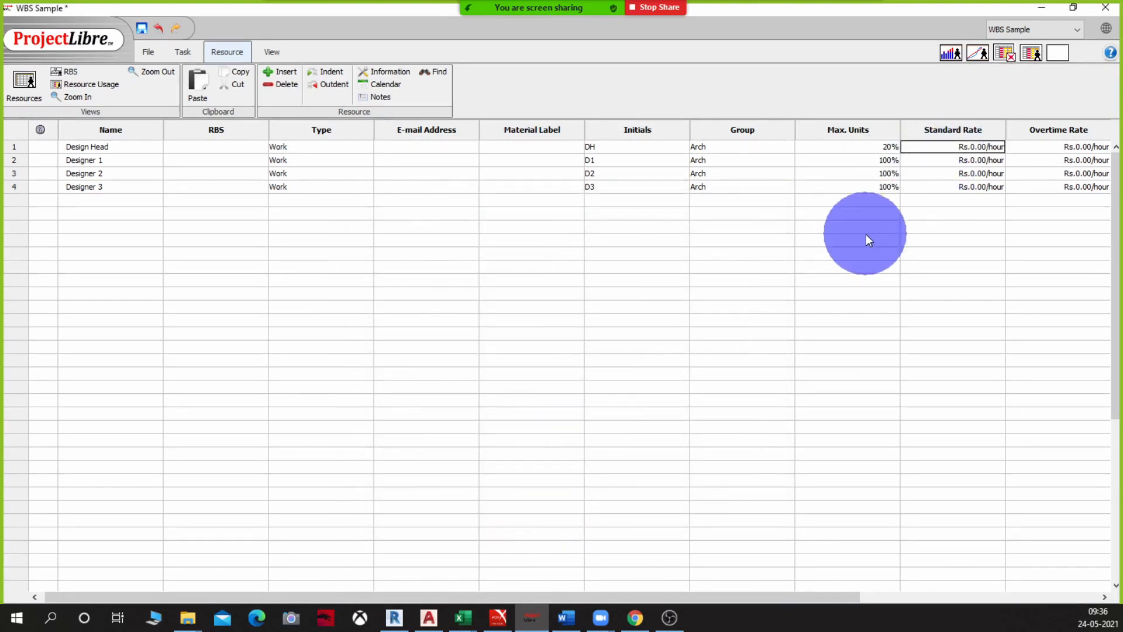
{"action": "left_click", "coordinate": [949, 146]}
{"action": "type", "text": "1000"}
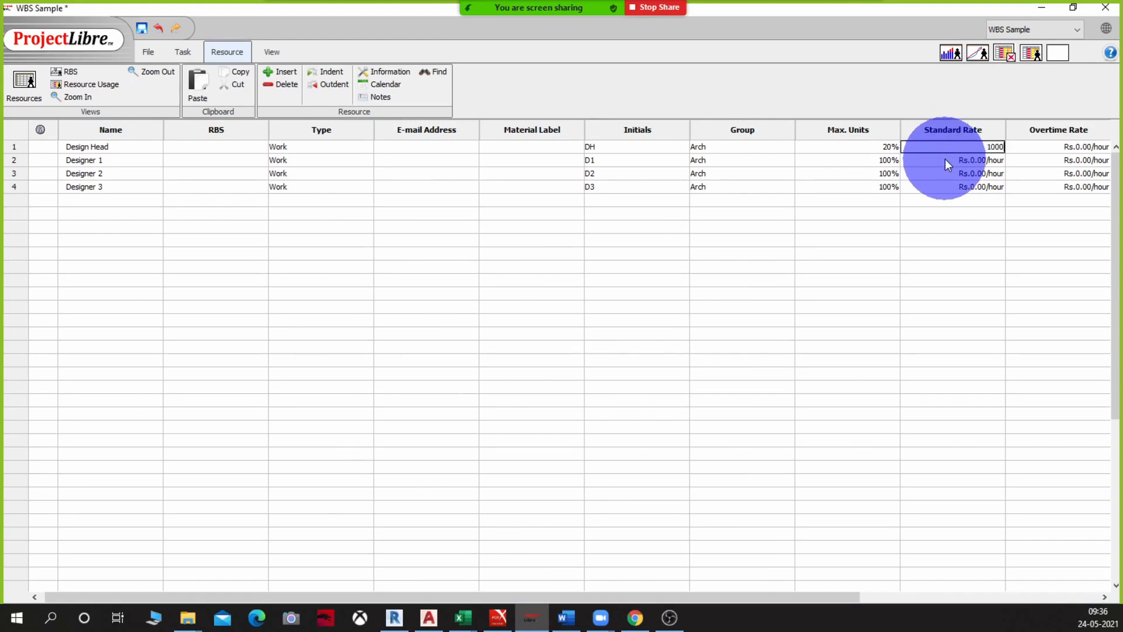
{"action": "left_click", "coordinate": [946, 160]}
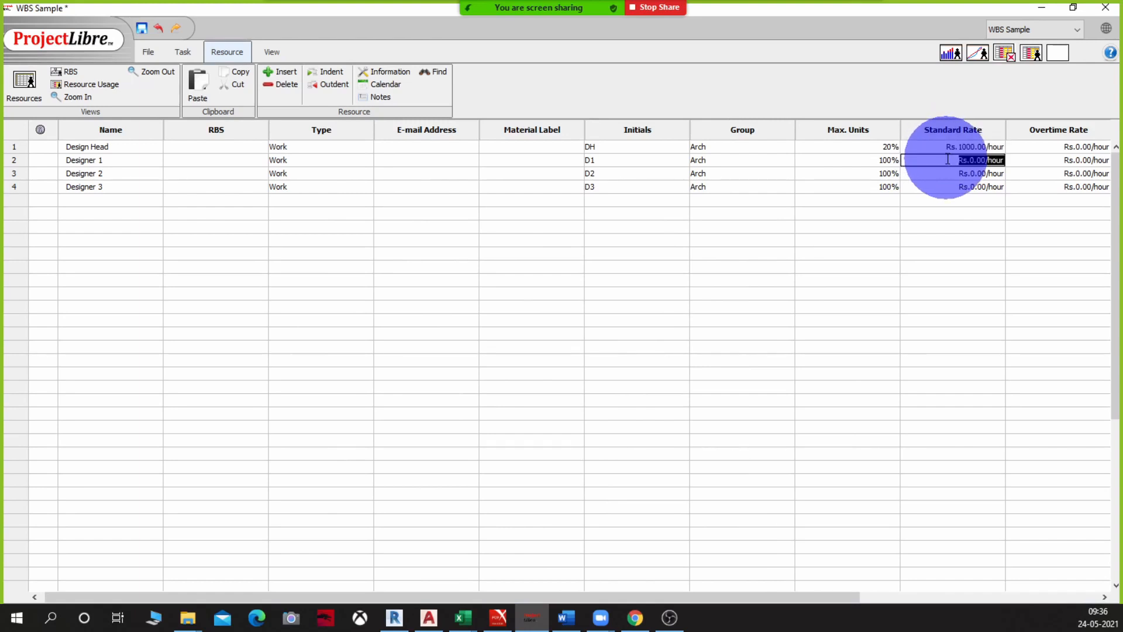
{"action": "type", "text": "300"}
{"action": "left_click", "coordinate": [940, 174]}
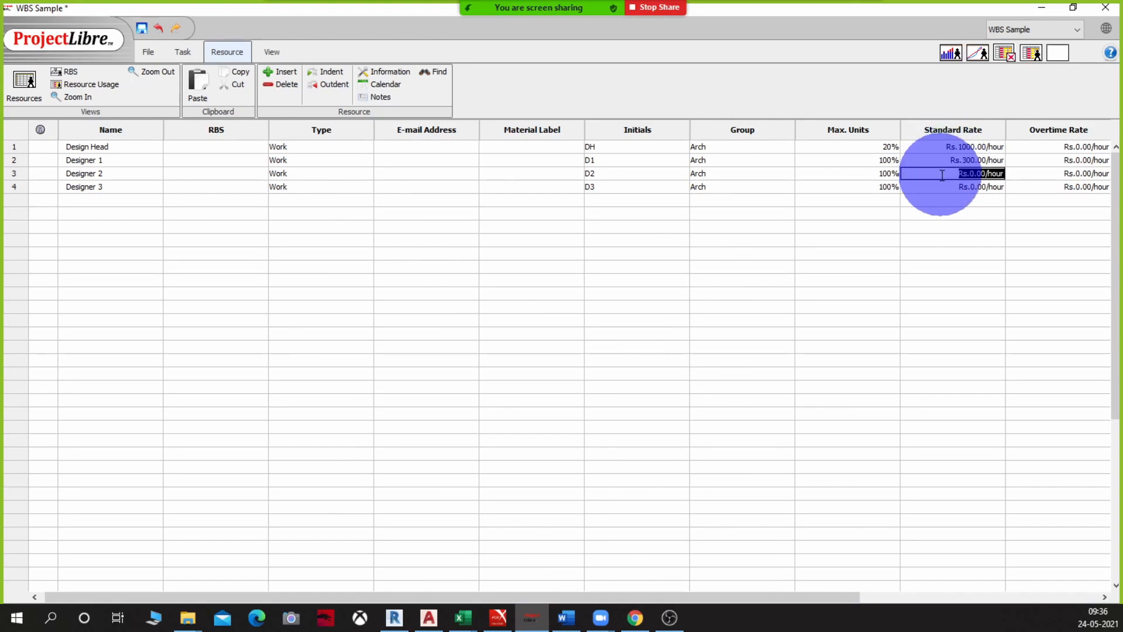
{"action": "type", "text": "300"}
{"action": "left_click", "coordinate": [940, 187]}
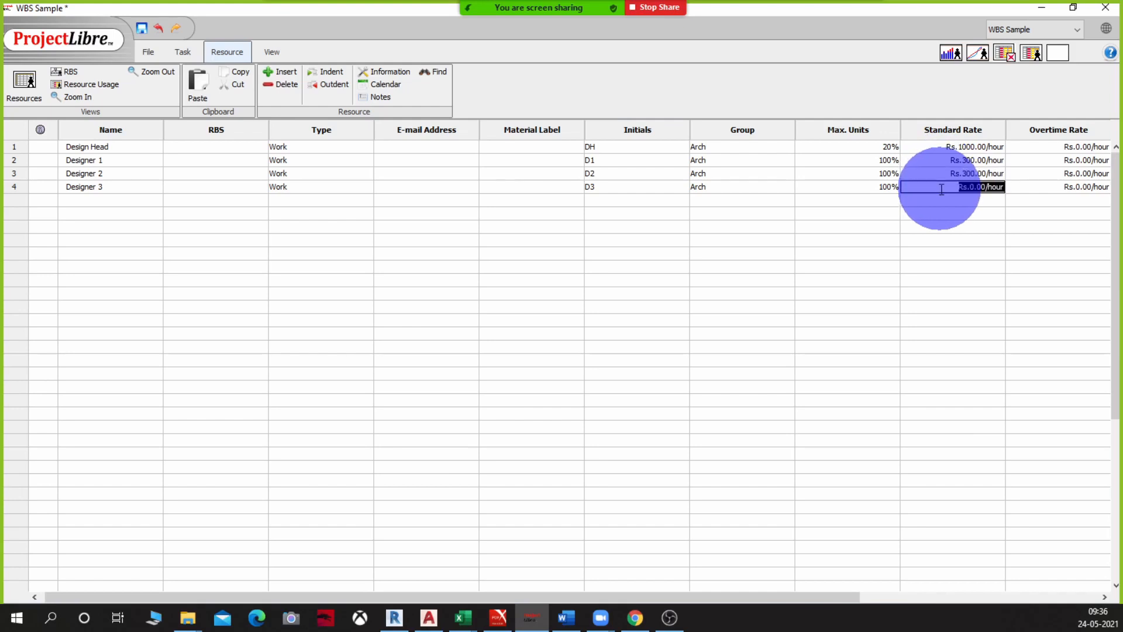
{"action": "type", "text": "225"}
{"action": "left_click", "coordinate": [950, 240]}
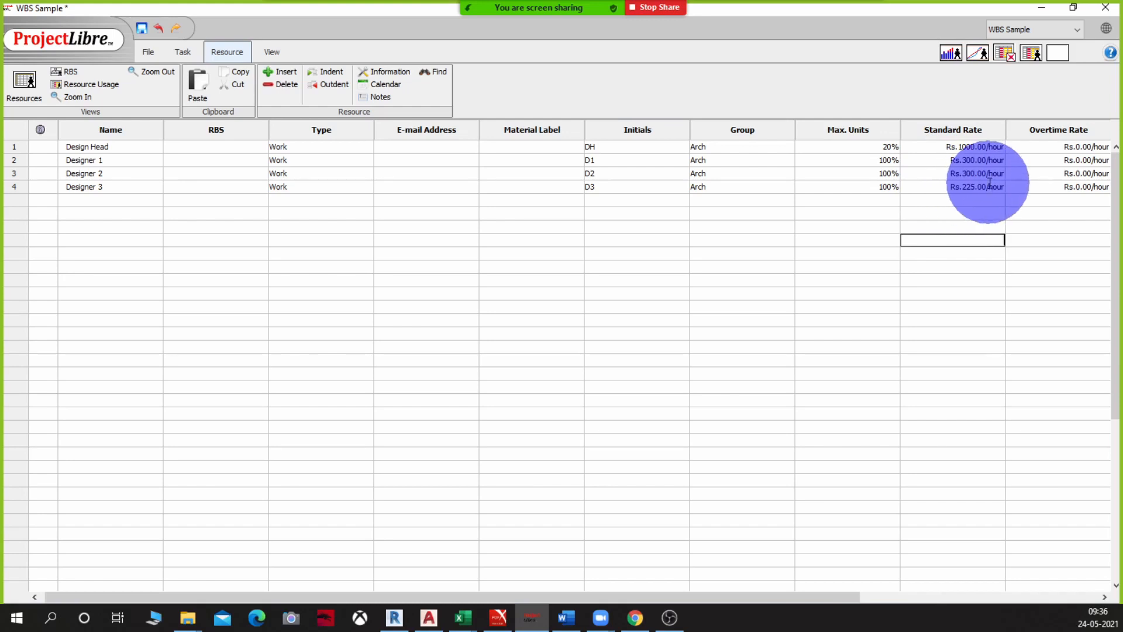
Examine the standard rate, overtime rate and maximum units columns for the design team resources
{"action": "left_click", "coordinate": [1021, 174]}
{"action": "key", "text": "Left"}
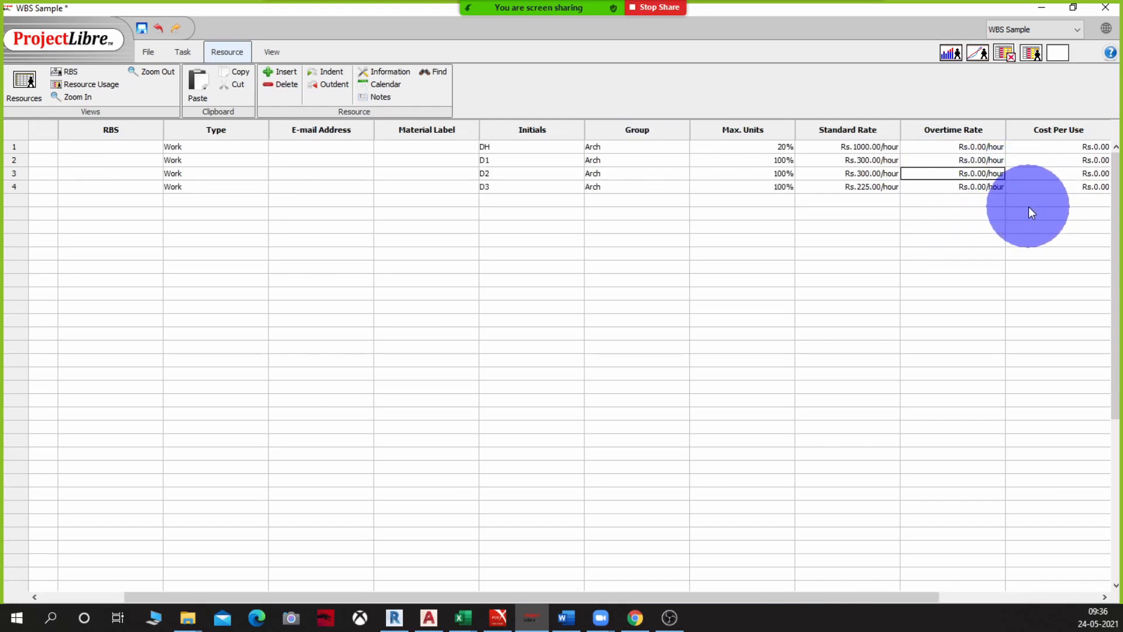
{"action": "key", "text": "Left"}
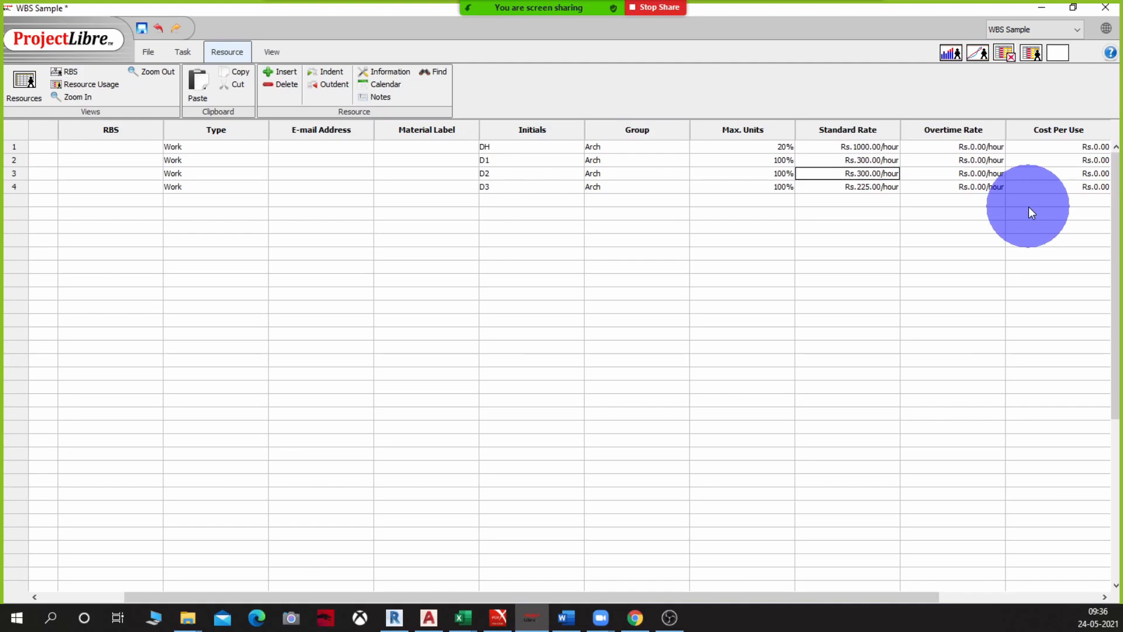
{"action": "key", "text": "Left"}
{"action": "key", "text": "Right"}
{"action": "key", "text": "Left"}
{"action": "key", "text": "Right"}
{"action": "key", "text": "Down"}
{"action": "key", "text": "Up"}
{"action": "key", "text": "Up"}
{"action": "key", "text": "Up"}
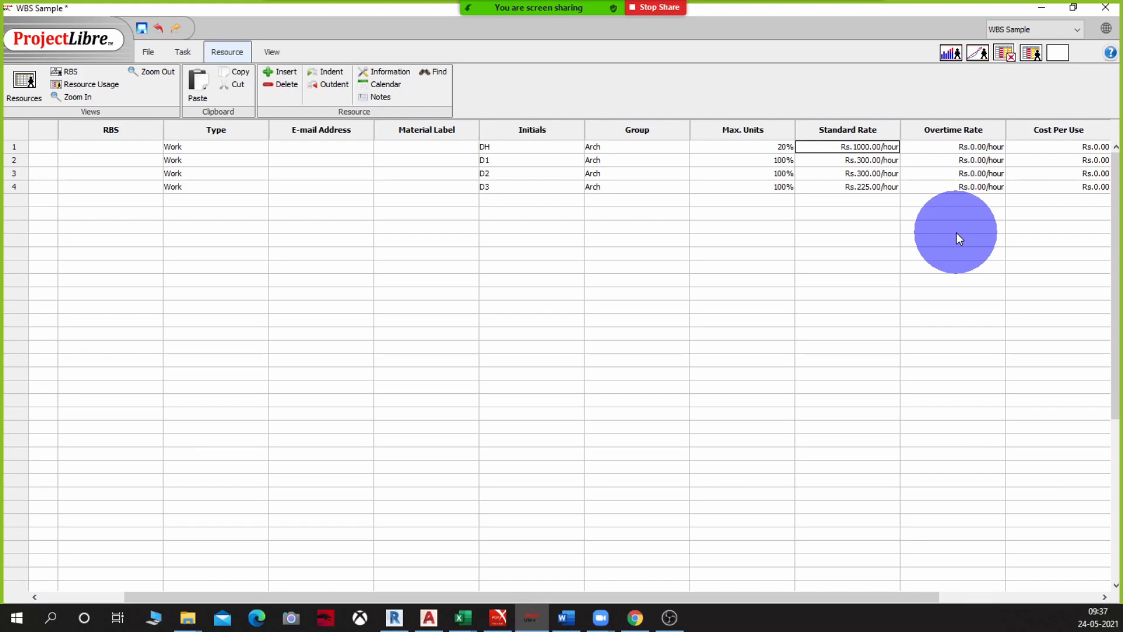
Set the Design Head's cost per use to Rs. 4000
{"action": "key", "text": "Tab"}
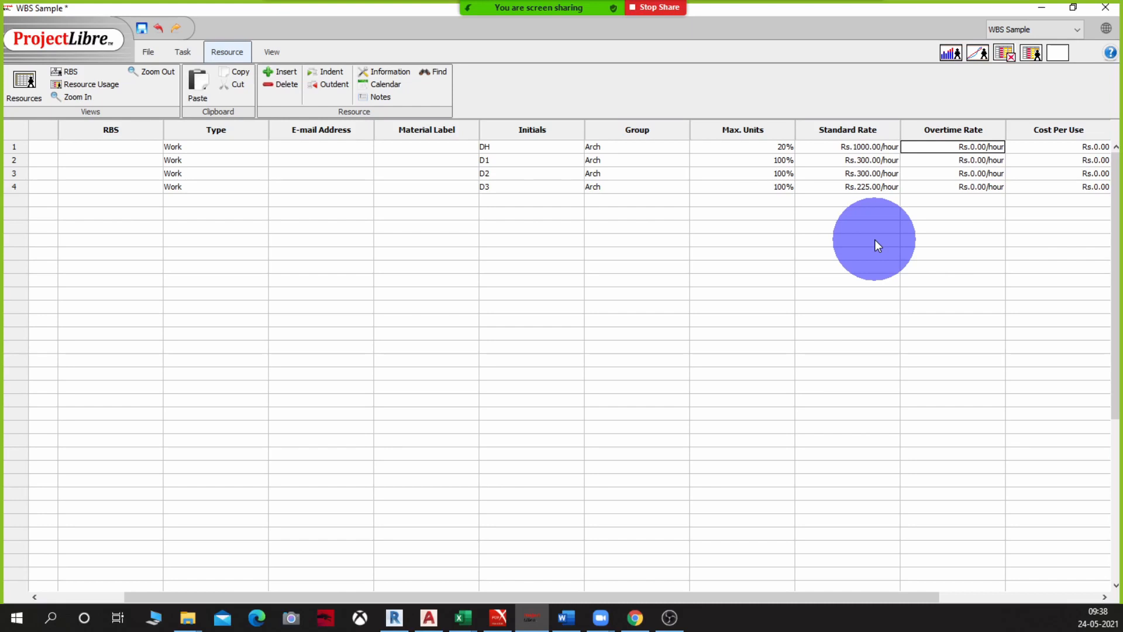
{"action": "key", "text": "Right"}
{"action": "key", "text": "Right"}
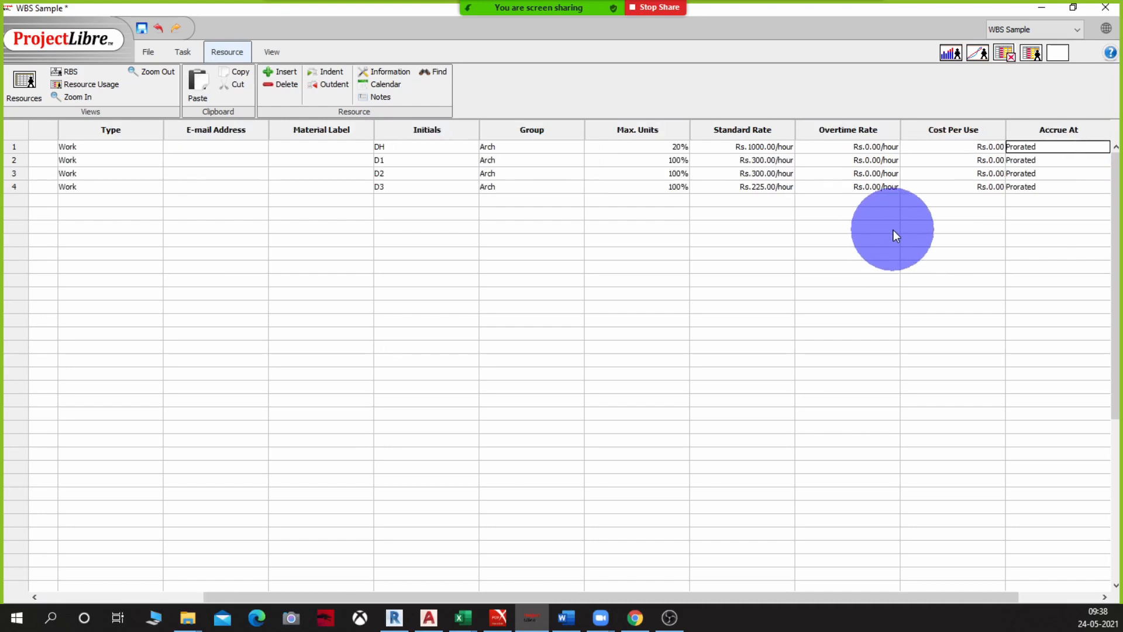
{"action": "key", "text": "Left"}
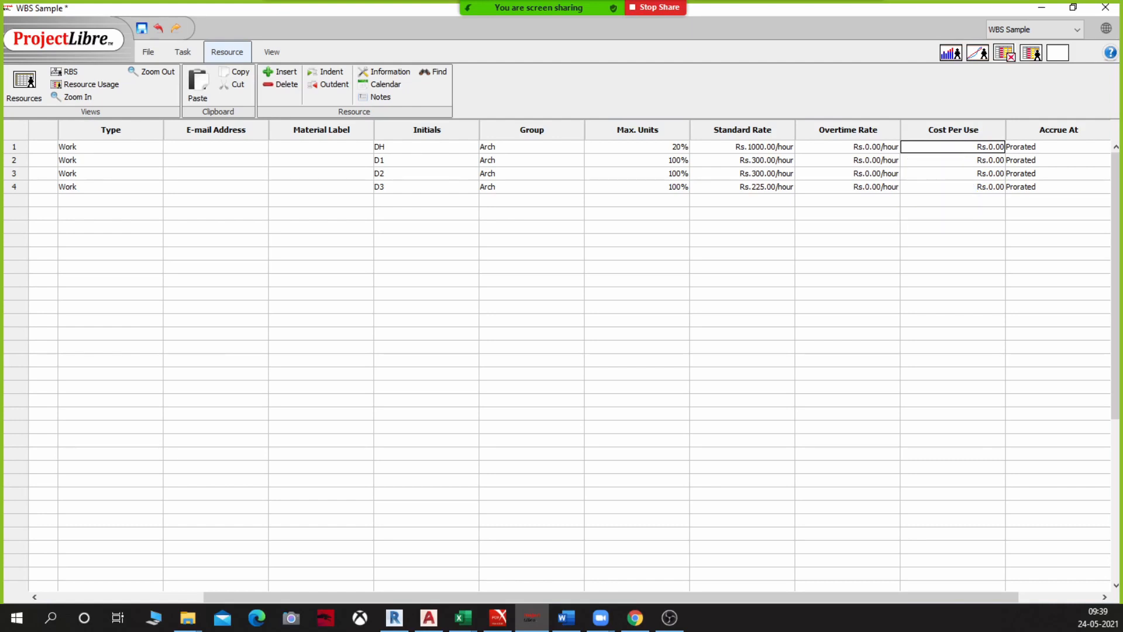
{"action": "double_click", "coordinate": [960, 146]}
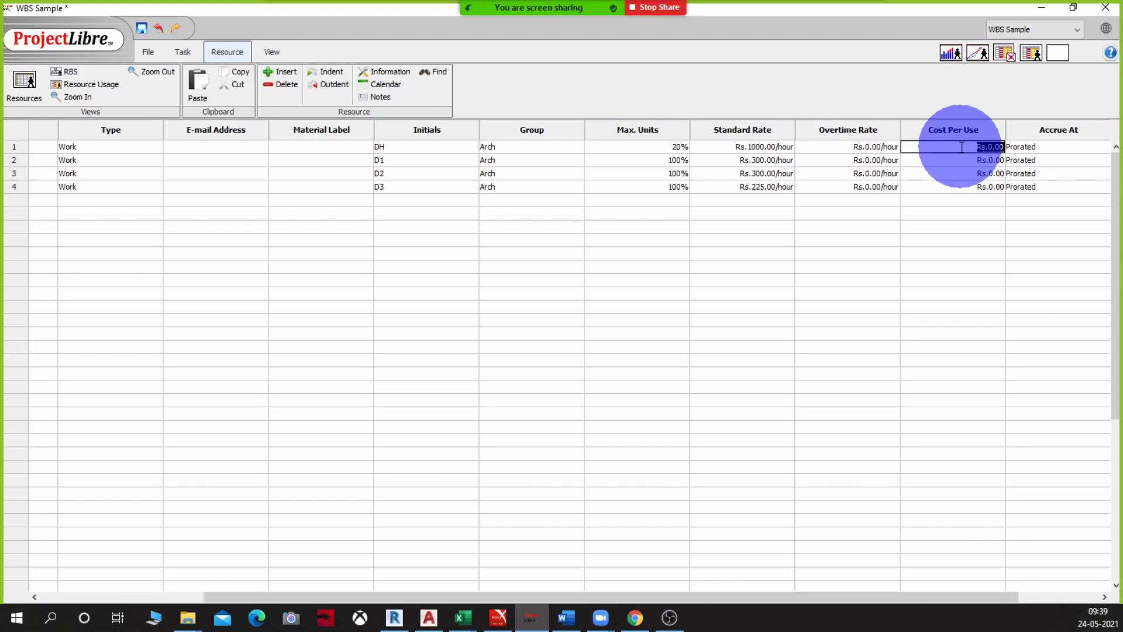
{"action": "type", "text": "5"}
{"action": "key", "text": "BackSpace"}
{"action": "type", "text": "4000"}
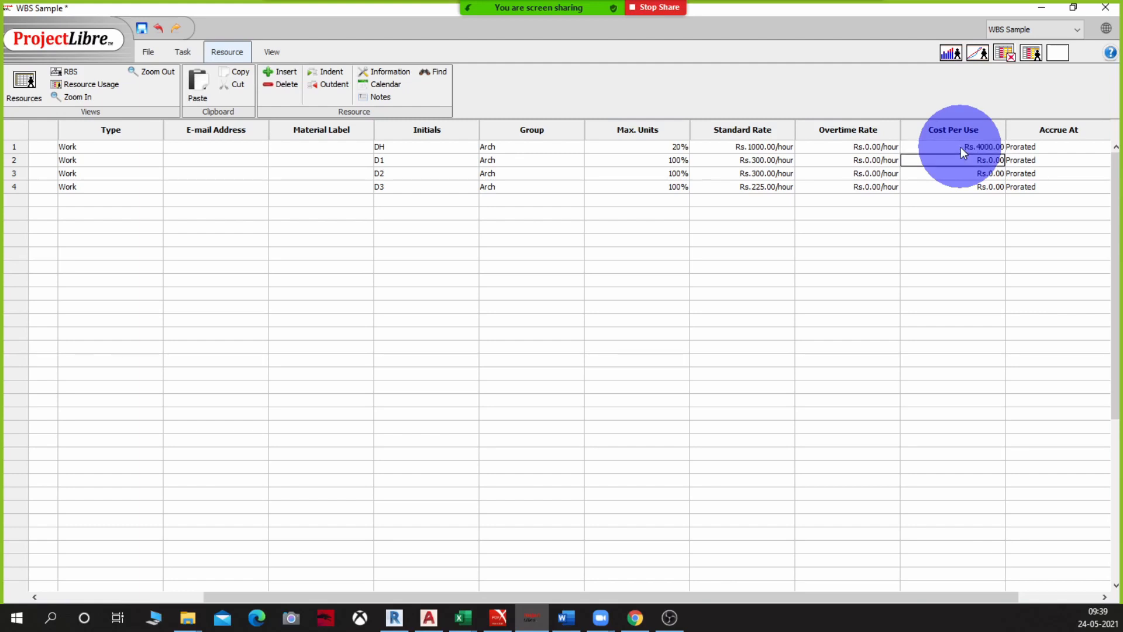
{"action": "key", "text": "Return"}
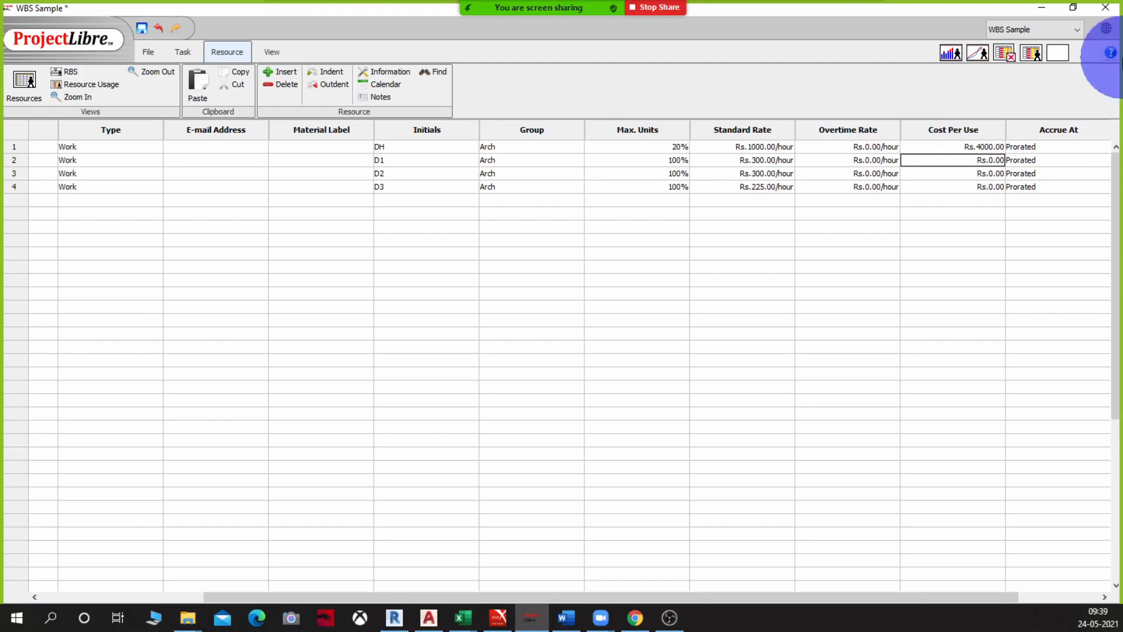
Set the Design Head's overtime rate to Rs. 100 per hour
{"action": "double_click", "coordinate": [822, 148]}
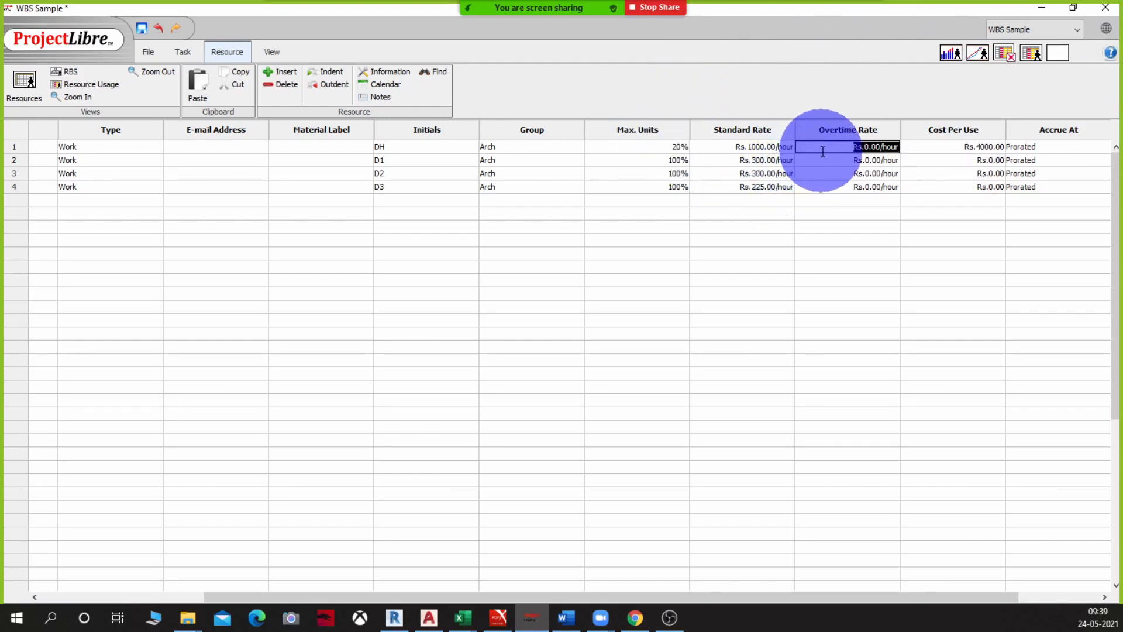
{"action": "type", "text": "100"}
{"action": "key", "text": "Return"}
Change the Design Head's overtime rate to Rs. 500 per hour
{"action": "double_click", "coordinate": [822, 151]}
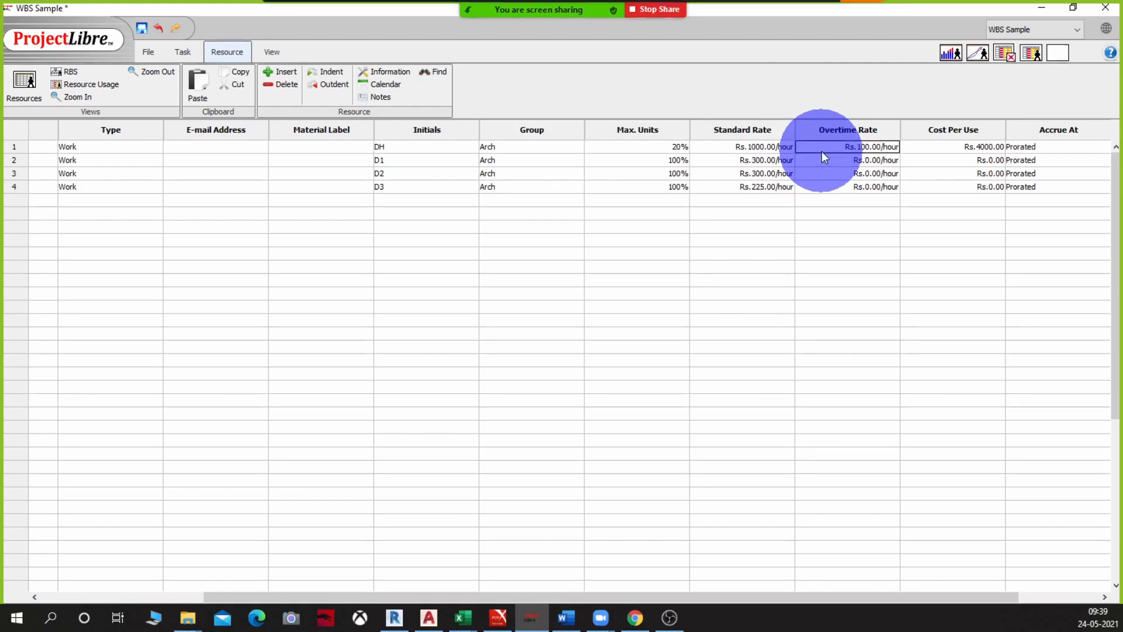
{"action": "type", "text": "500"}
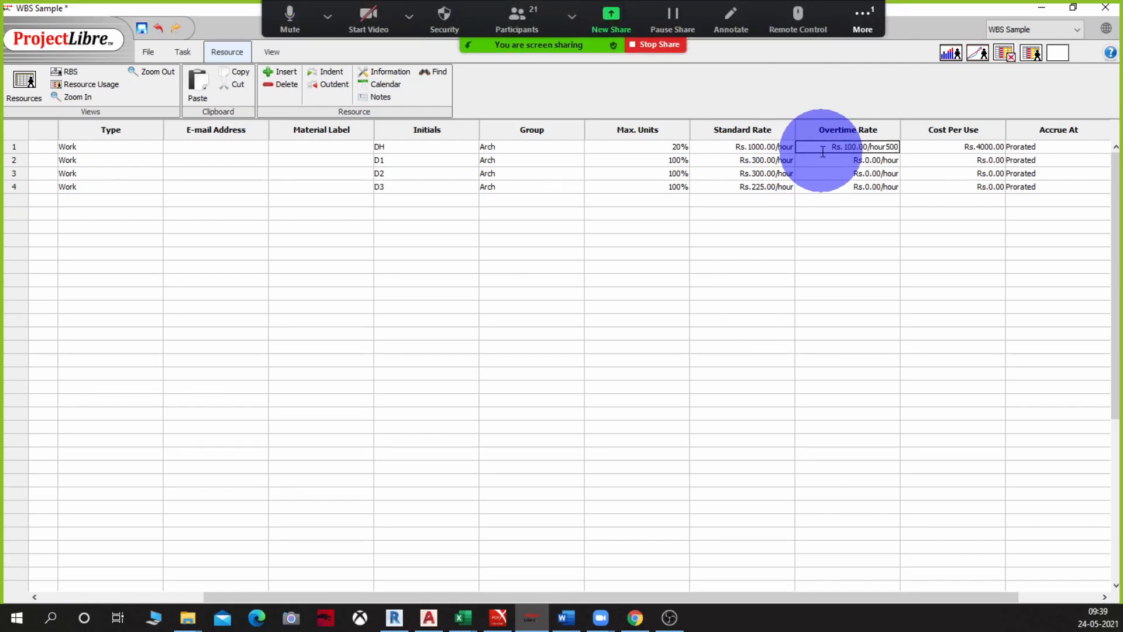
{"action": "key", "text": "BackSpace"}
{"action": "key", "text": "BackSpace"}
{"action": "key", "text": "BackSpace"}
{"action": "key", "text": "BackSpace"}
{"action": "key", "text": "BackSpace"}
{"action": "key", "text": "BackSpace"}
{"action": "key", "text": "BackSpace"}
{"action": "key", "text": "BackSpace"}
{"action": "key", "text": "BackSpace"}
{"action": "key", "text": "BackSpace"}
{"action": "key", "text": "BackSpace"}
{"action": "key", "text": "BackSpace"}
{"action": "key", "text": "BackSpace"}
{"action": "key", "text": "BackSpace"}
{"action": "key", "text": "BackSpace"}
{"action": "key", "text": "BackSpace"}
{"action": "key", "text": "BackSpace"}
{"action": "key", "text": "BackSpace"}
{"action": "type", "text": "500"}
{"action": "key", "text": "Return"}
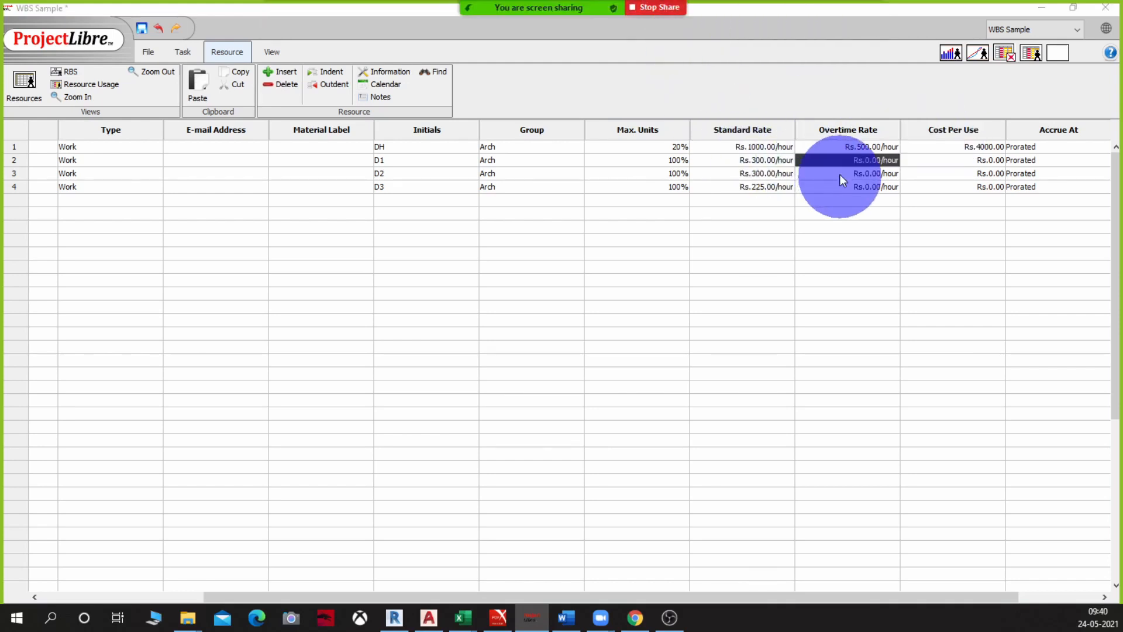
Set the overtime rate of Designer 1 to Rs. 500 per hour
{"action": "double_click", "coordinate": [837, 149]}
{"action": "double_click", "coordinate": [855, 161]}
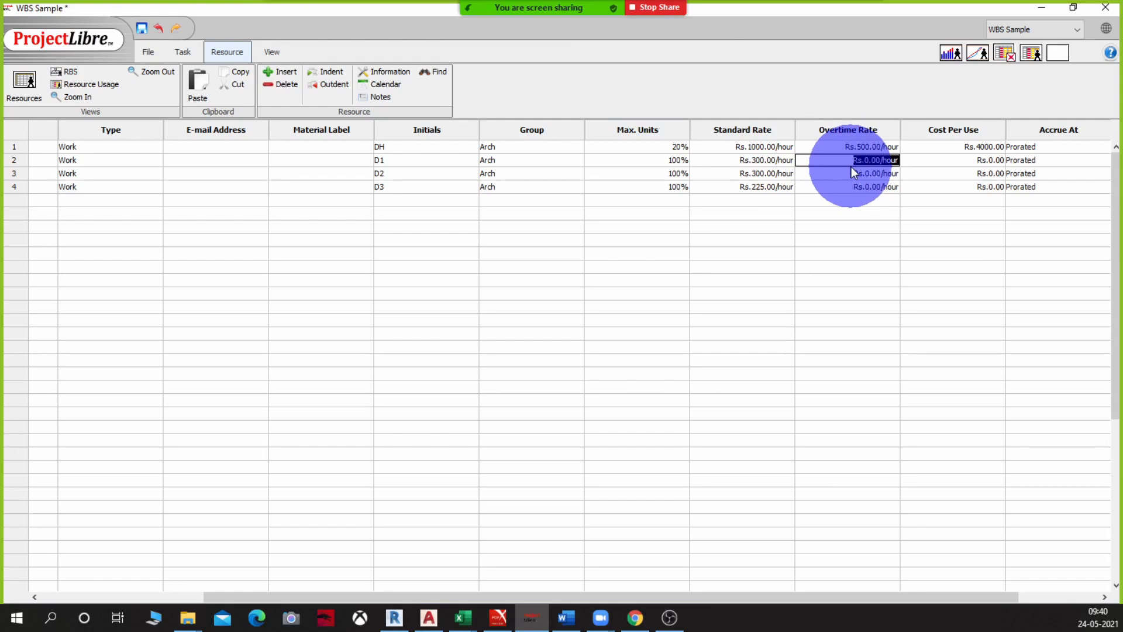
{"action": "type", "text": "500"}
{"action": "key", "text": "Return"}
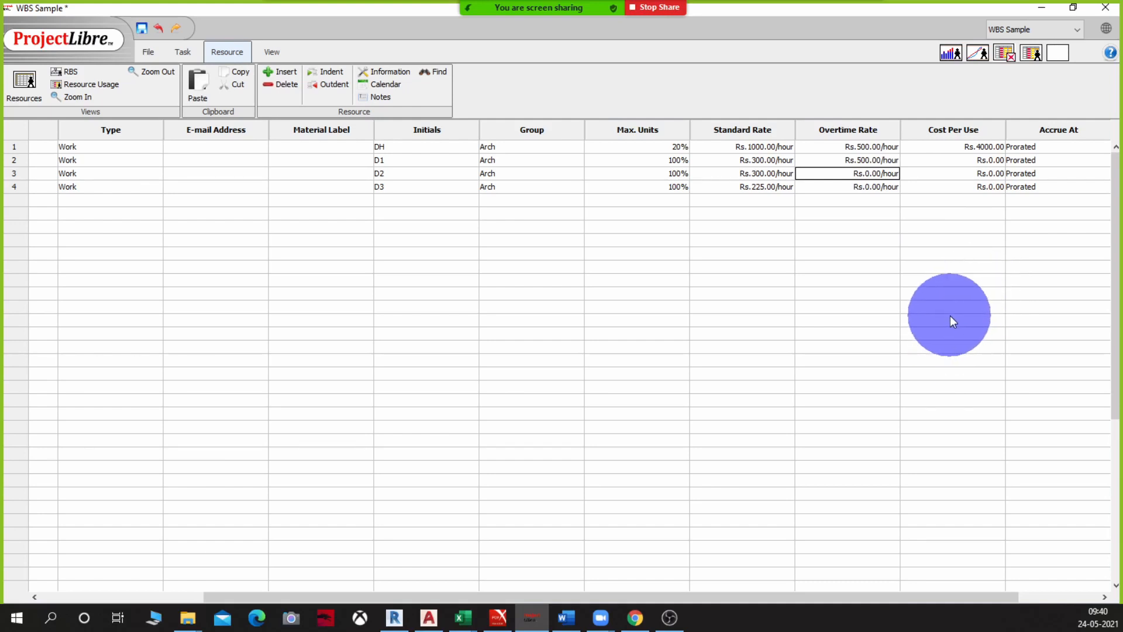
Check the cost accrual options for the Design Head and choose Prorated
{"action": "key", "text": "Right"}
{"action": "key", "text": "Right"}
{"action": "key", "text": "Right"}
{"action": "key", "text": "Left"}
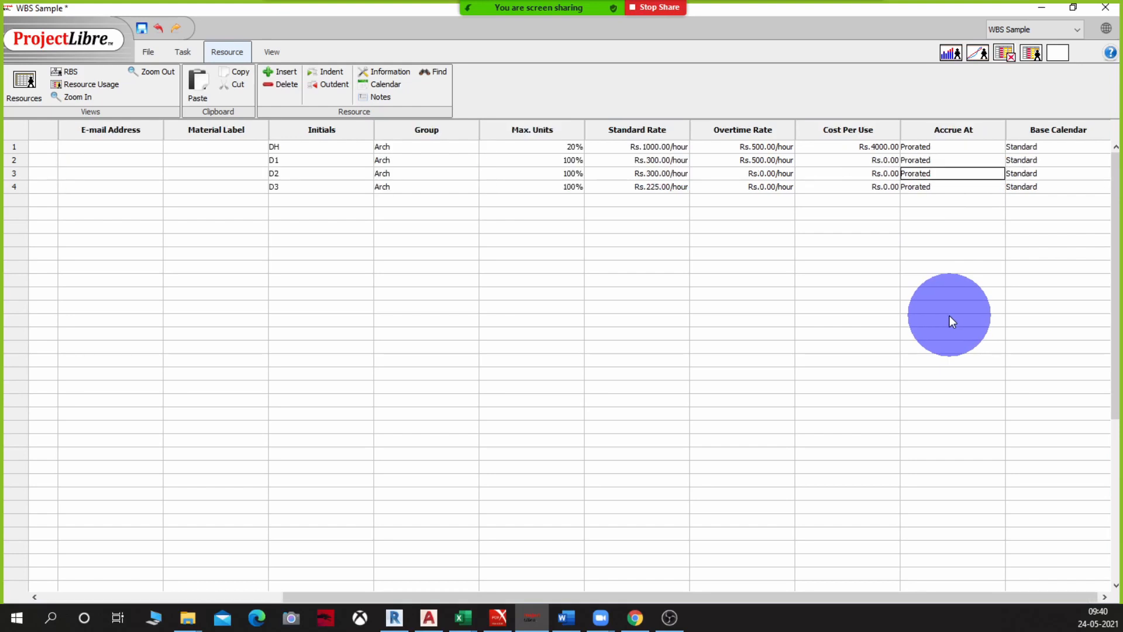
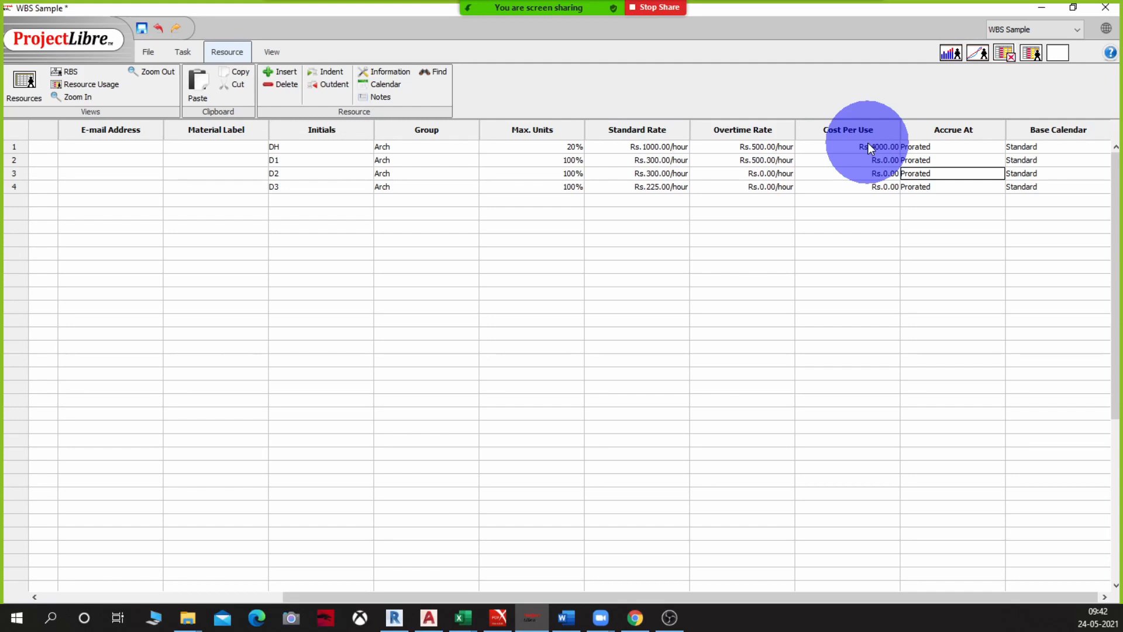
{"action": "mouse_move", "coordinate": [732, 24]}
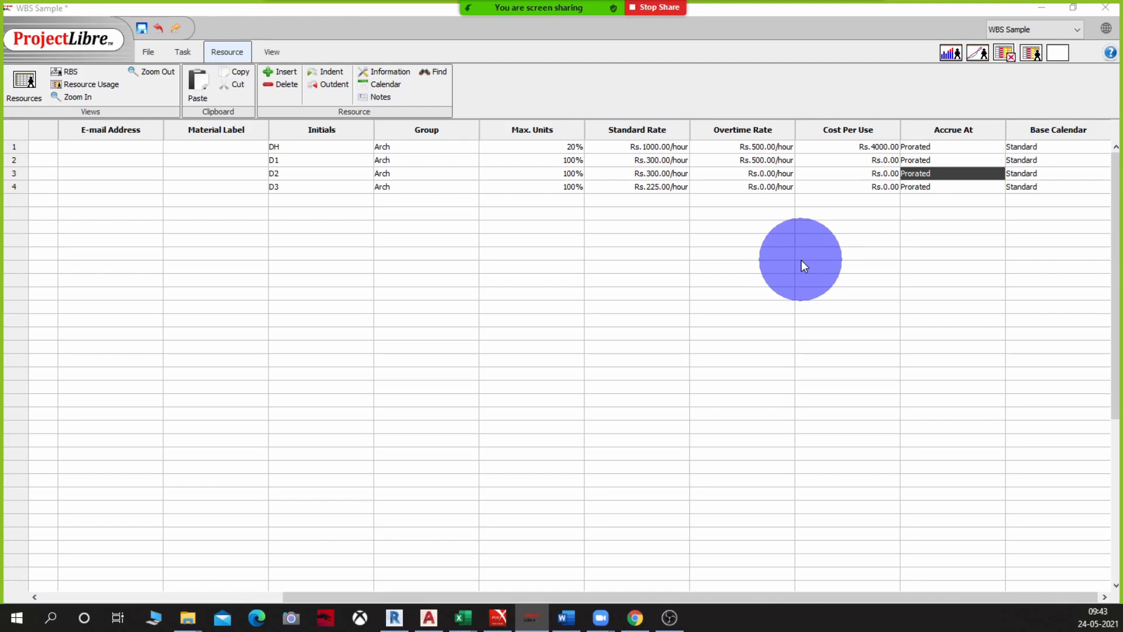
{"action": "double_click", "coordinate": [975, 148]}
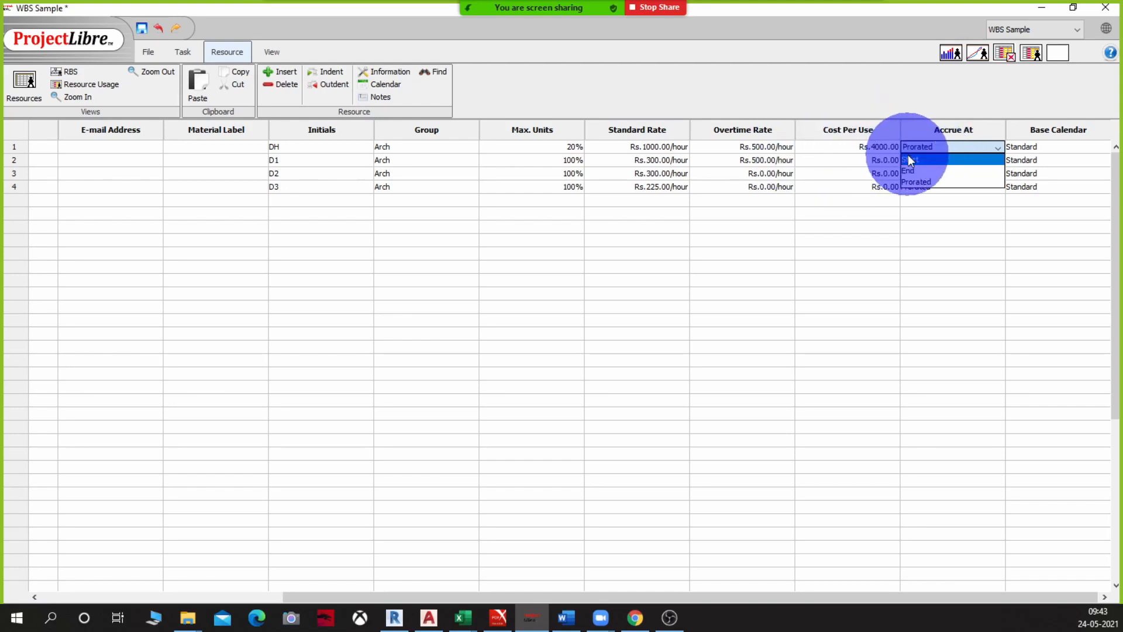
{"action": "left_click", "coordinate": [941, 181]}
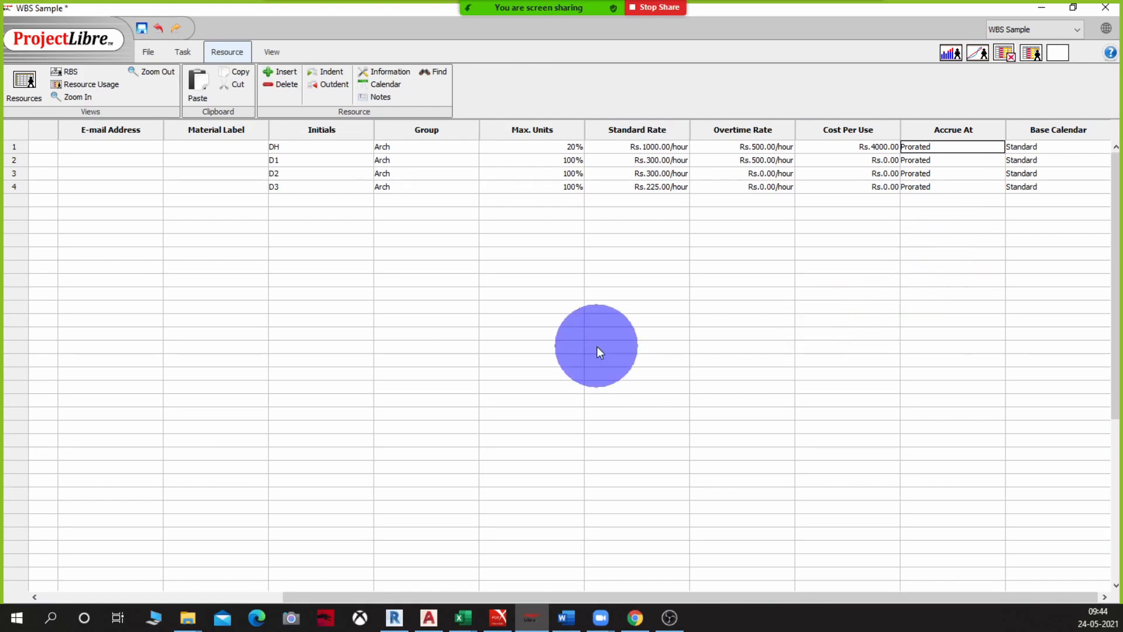
Assign the Master Builder base calendar to the Design Head resource
{"action": "left_click", "coordinate": [208, 593]}
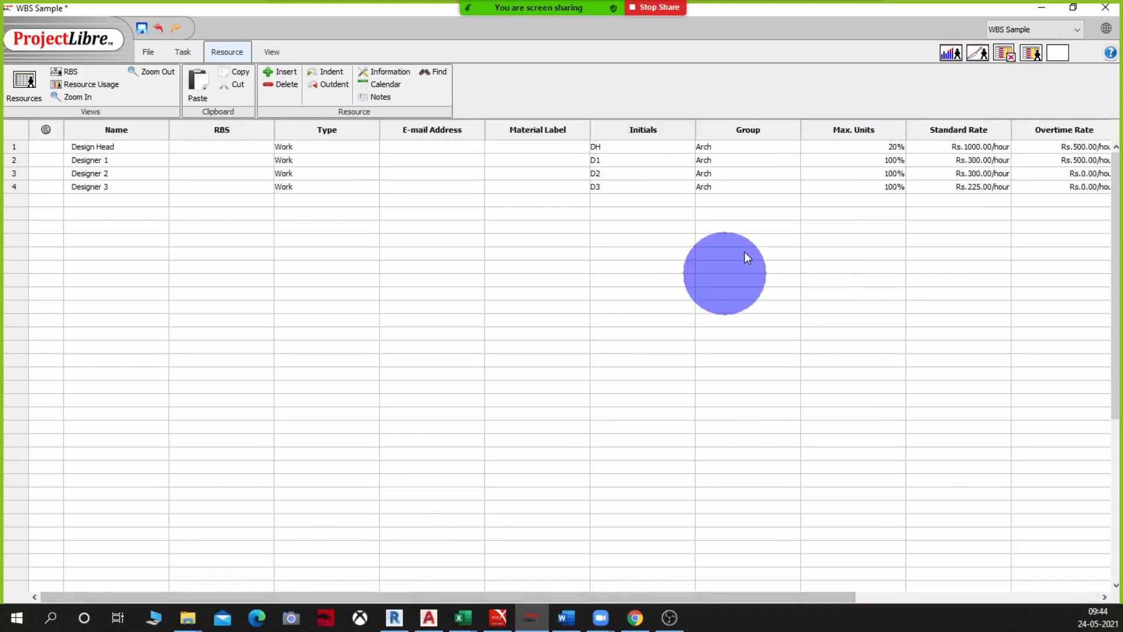
{"action": "left_click_drag", "start_coordinate": [113, 596], "coordinate": [366, 598]}
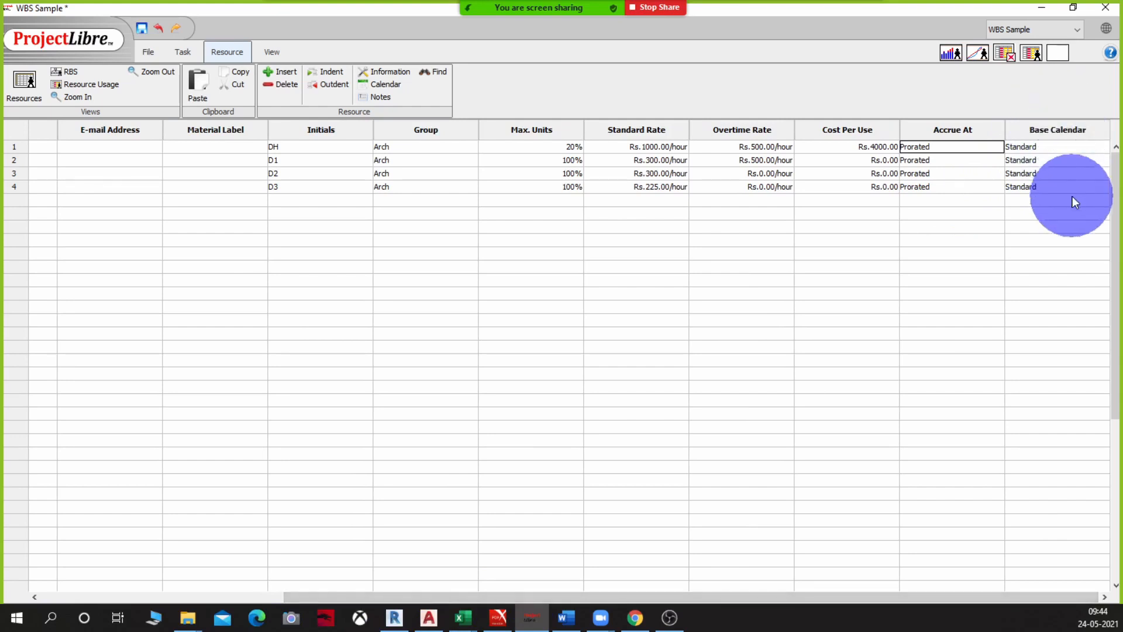
{"action": "double_click", "coordinate": [1075, 150]}
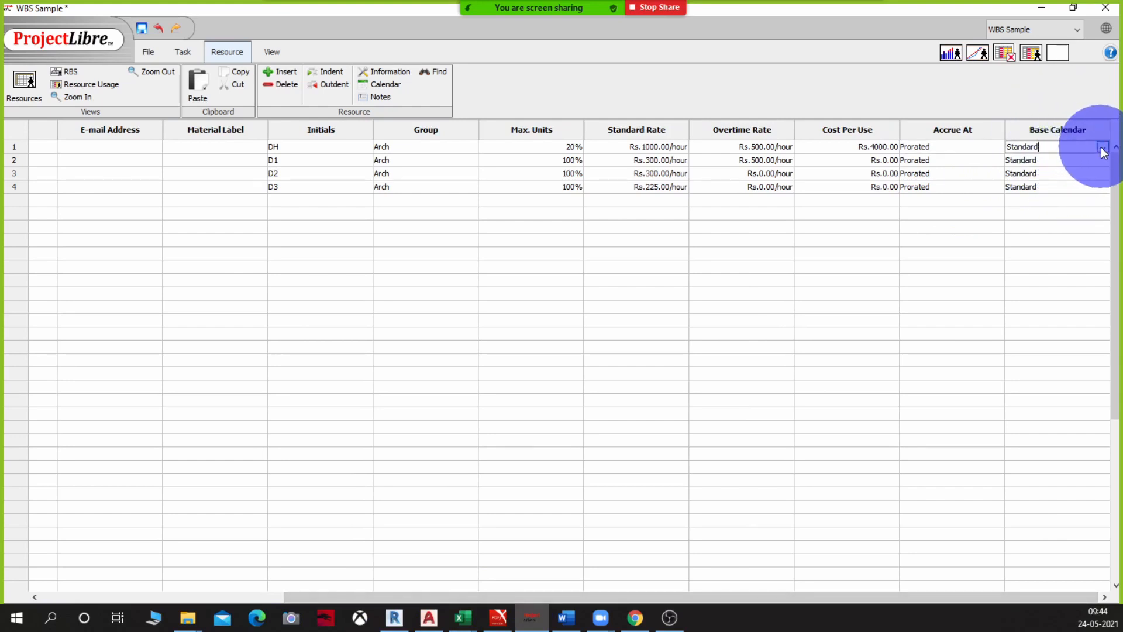
{"action": "left_click", "coordinate": [1102, 148]}
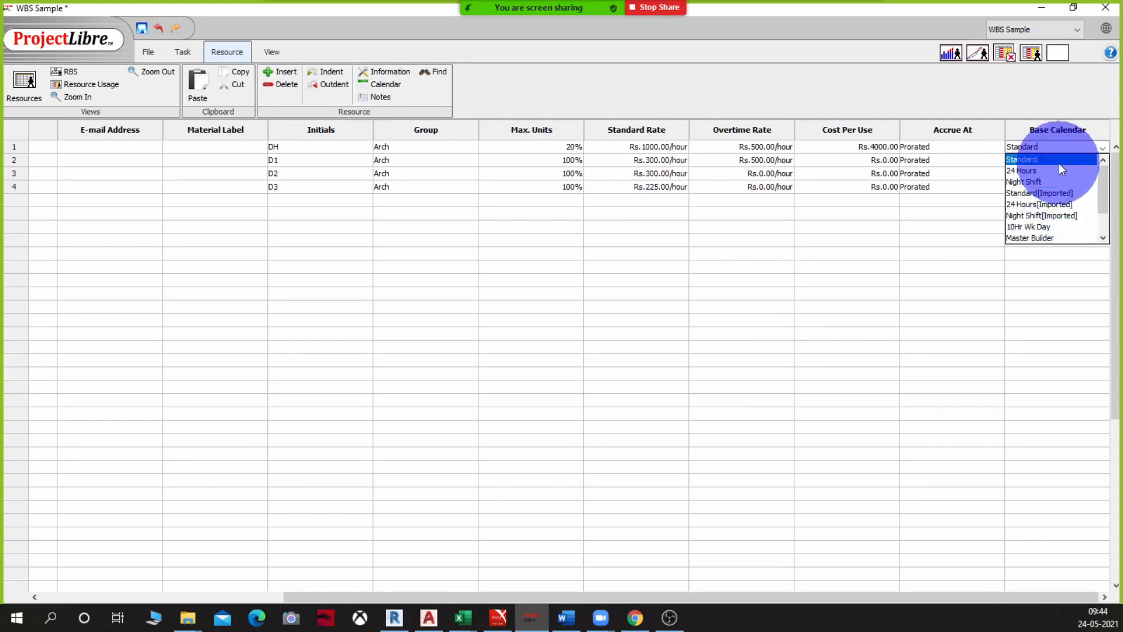
{"action": "left_click", "coordinate": [1062, 236]}
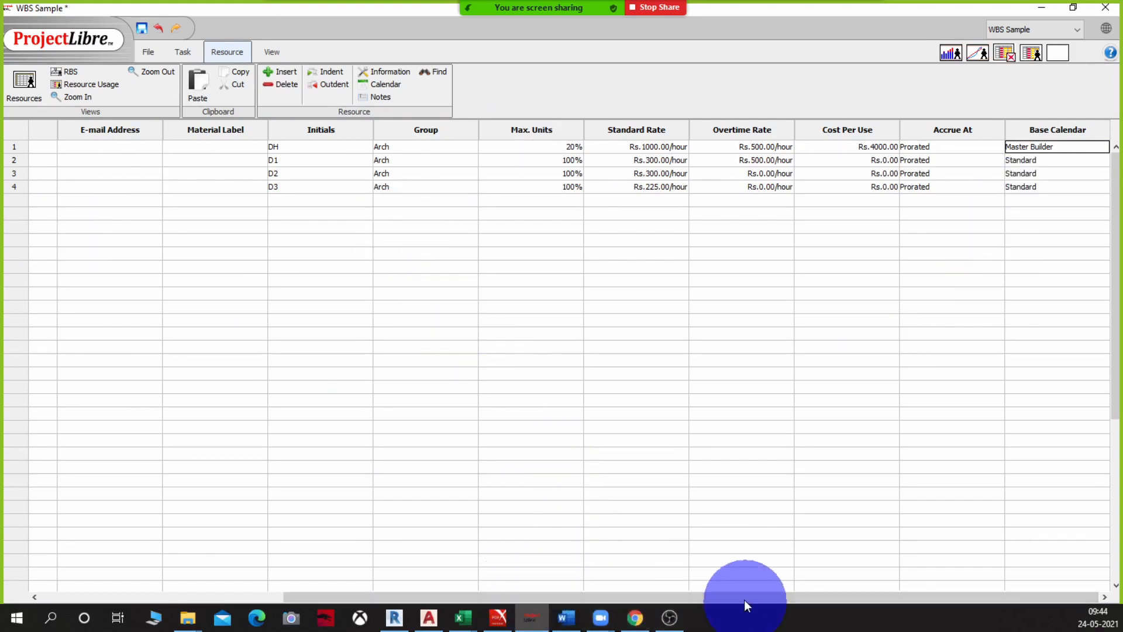
Display the resource breakdown structure chart of the design team
{"action": "left_click_drag", "start_coordinate": [745, 601], "coordinate": [711, 598]}
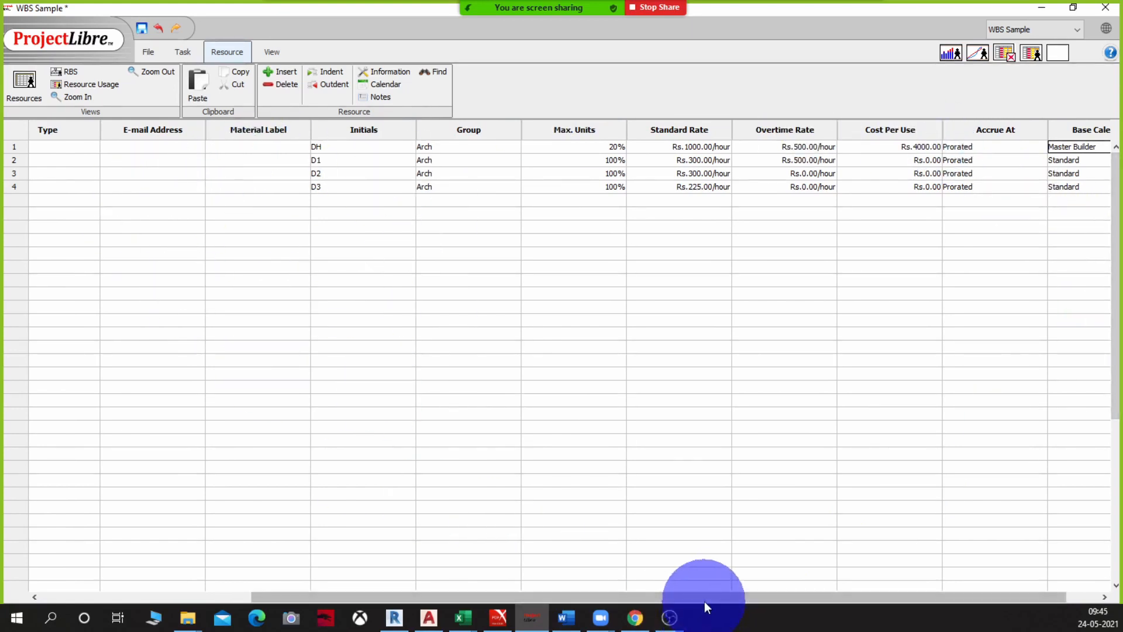
{"action": "left_click_drag", "start_coordinate": [704, 601], "coordinate": [421, 562]}
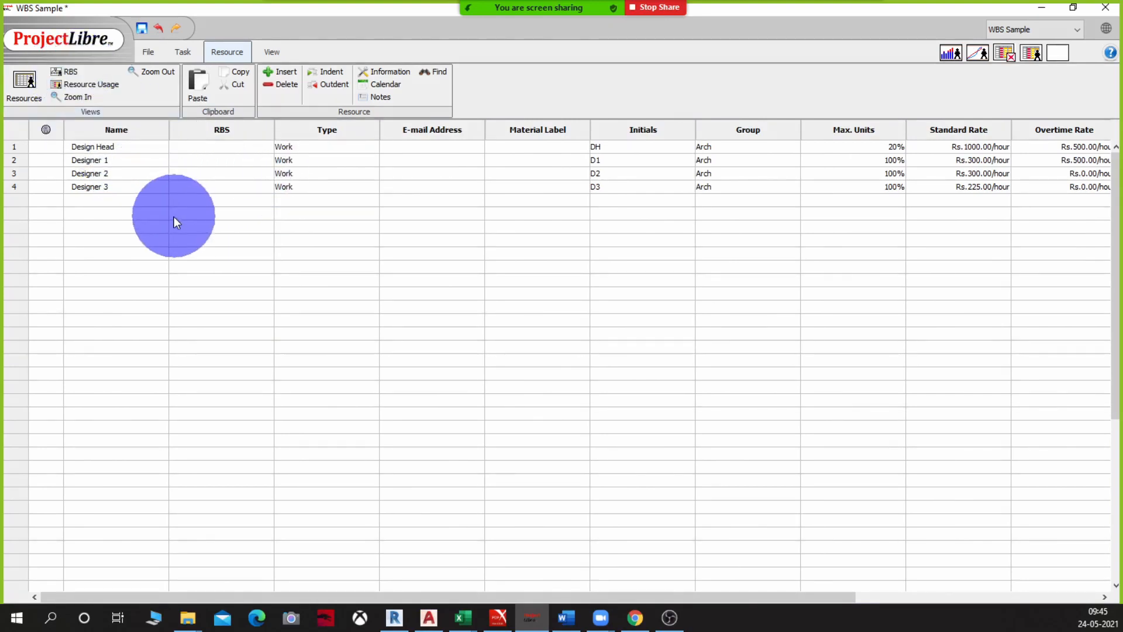
{"action": "left_click", "coordinate": [72, 72]}
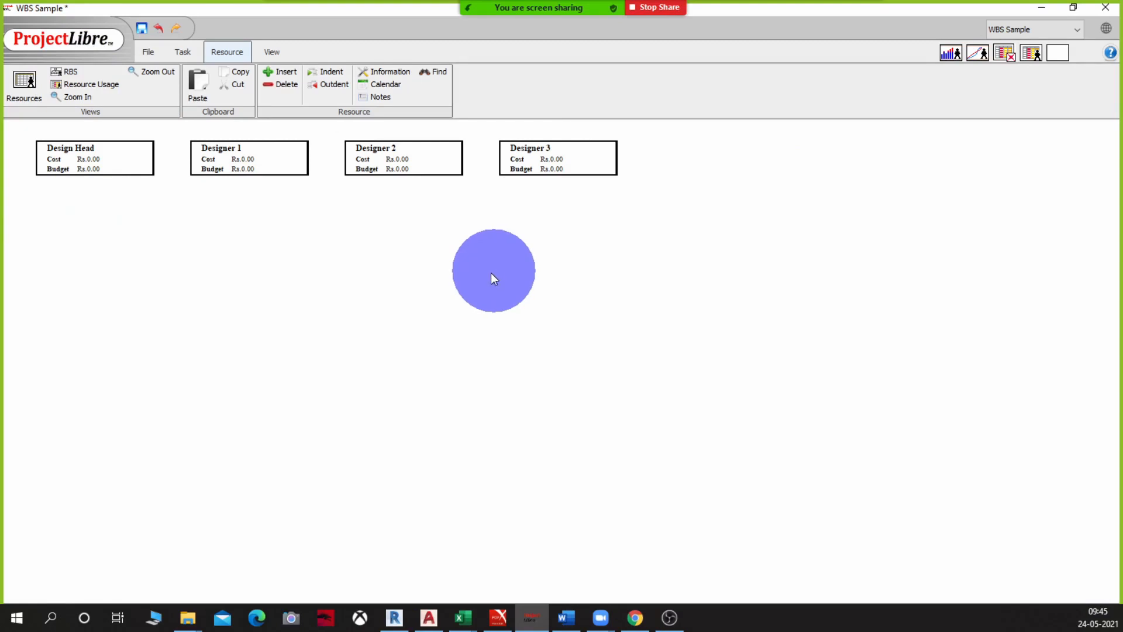
Return to the resource sheet and indent Designer 1, Designer 2 and Designer 3 under Design Head
{"action": "left_click", "coordinate": [30, 79]}
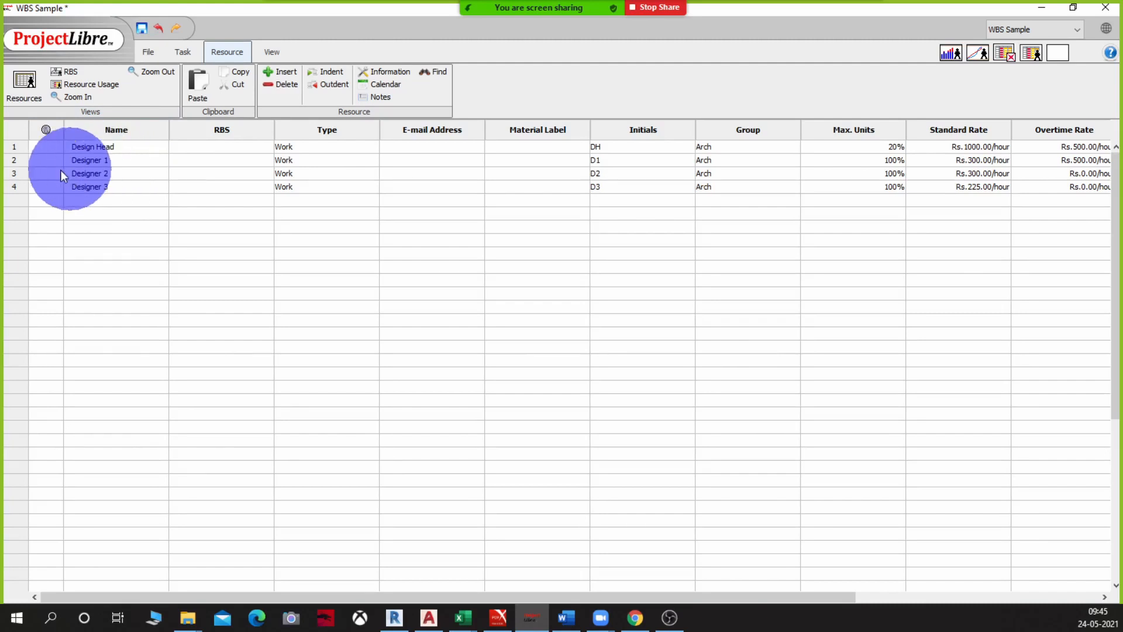
{"action": "left_click_drag", "start_coordinate": [12, 160], "coordinate": [18, 187]}
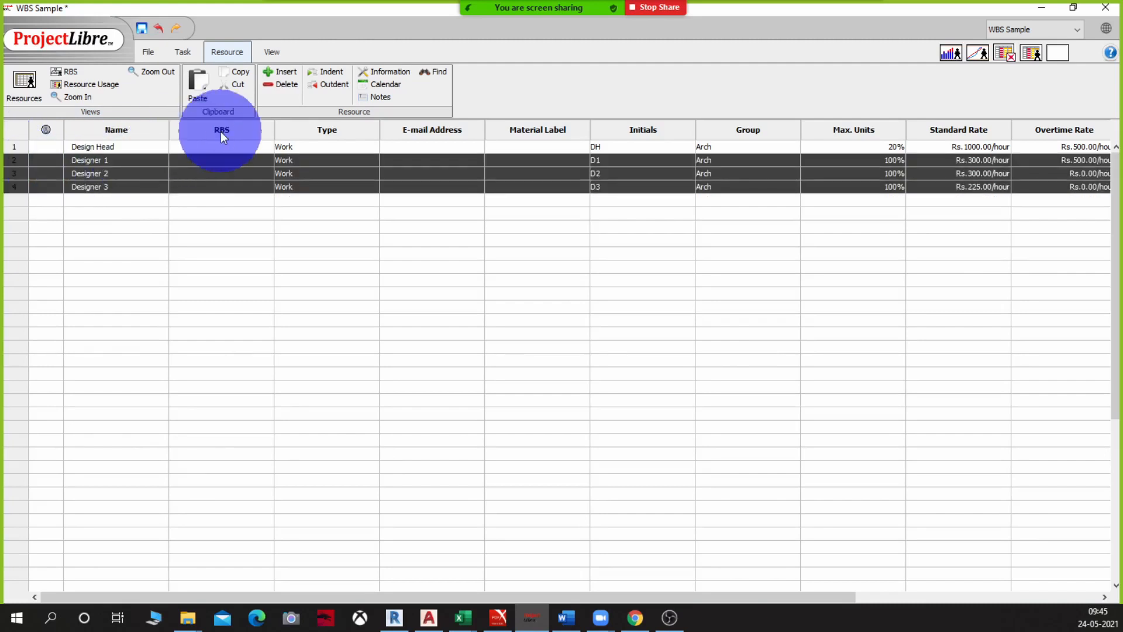
{"action": "left_click", "coordinate": [312, 69]}
{"action": "left_click", "coordinate": [221, 264]}
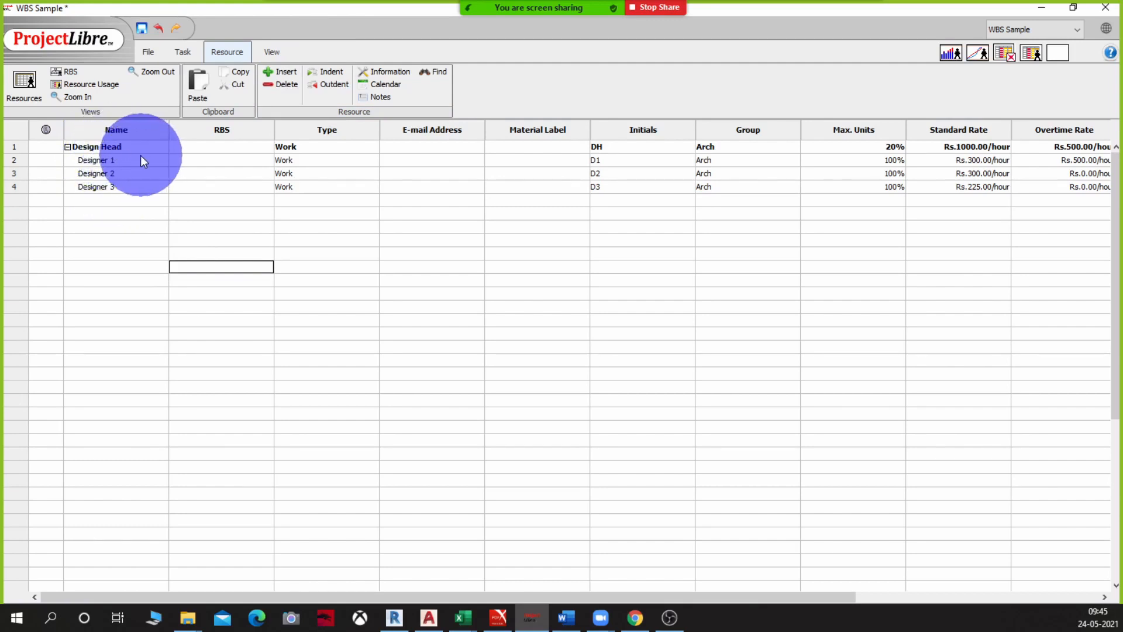
Insert a new resource named Project Summary above Design Head
{"action": "right_click", "coordinate": [9, 151]}
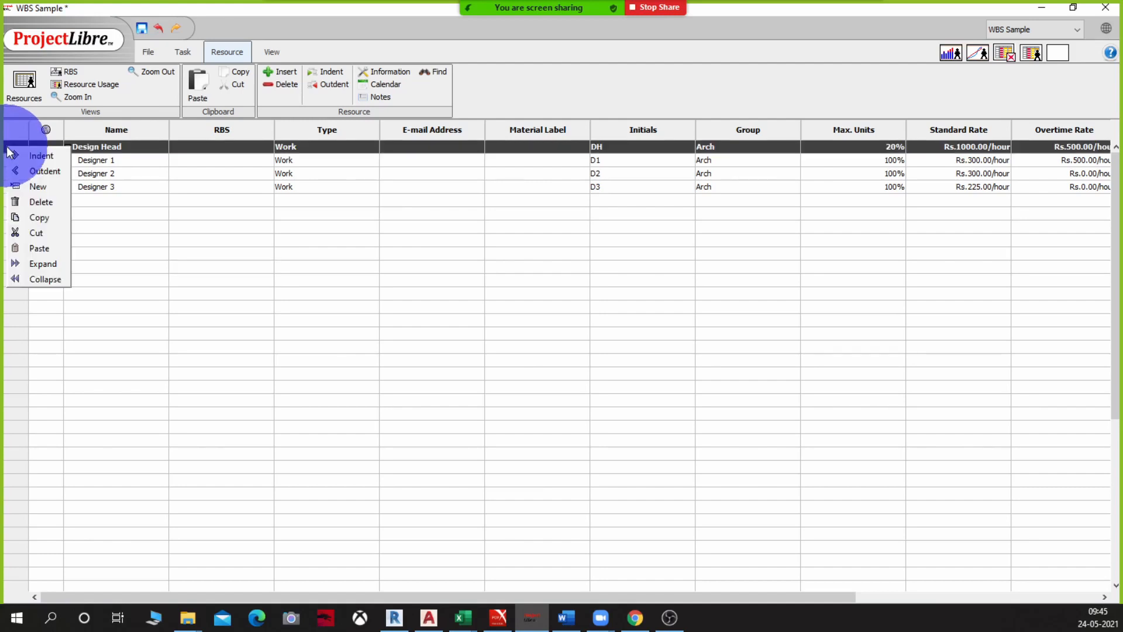
{"action": "left_click", "coordinate": [40, 187]}
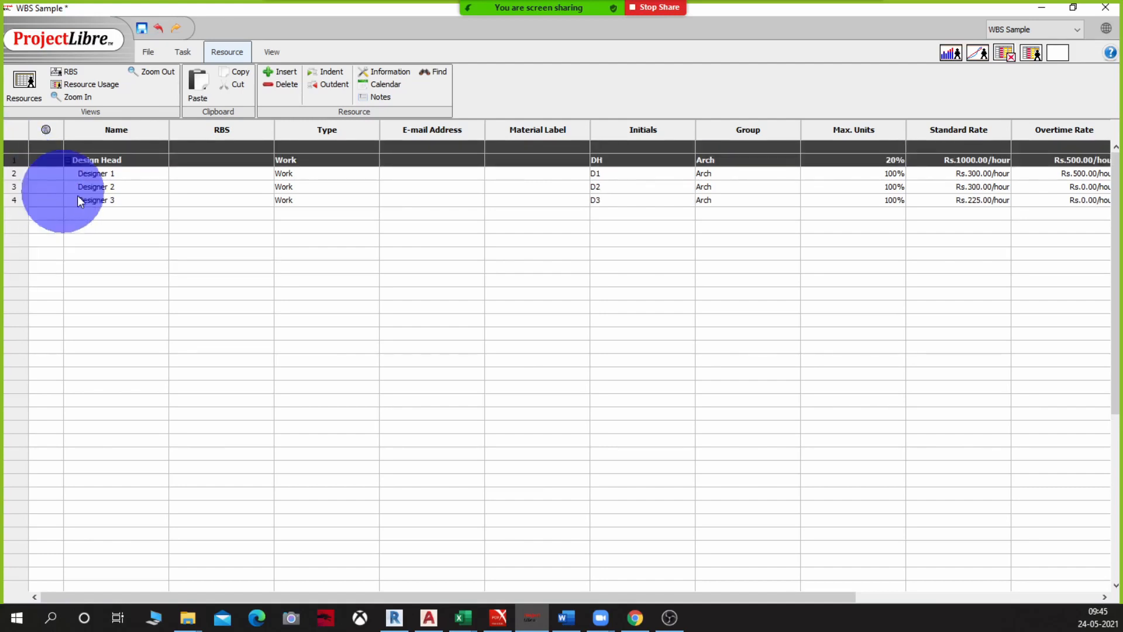
{"action": "left_click", "coordinate": [123, 148]}
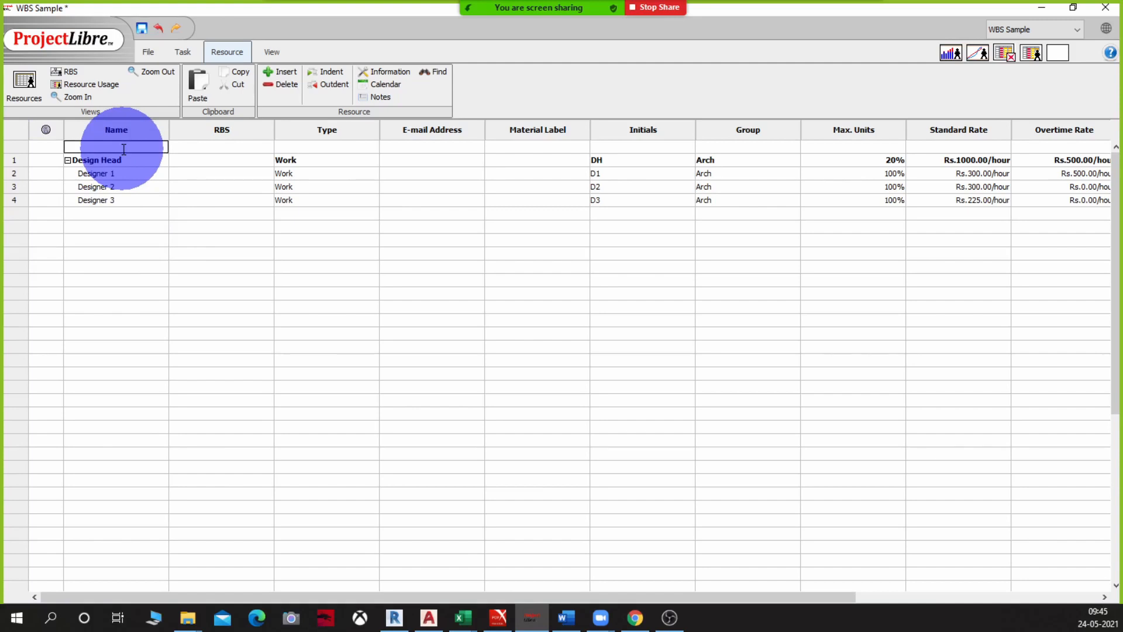
{"action": "type", "text": "Project Summary"}
{"action": "key", "text": "Return"}
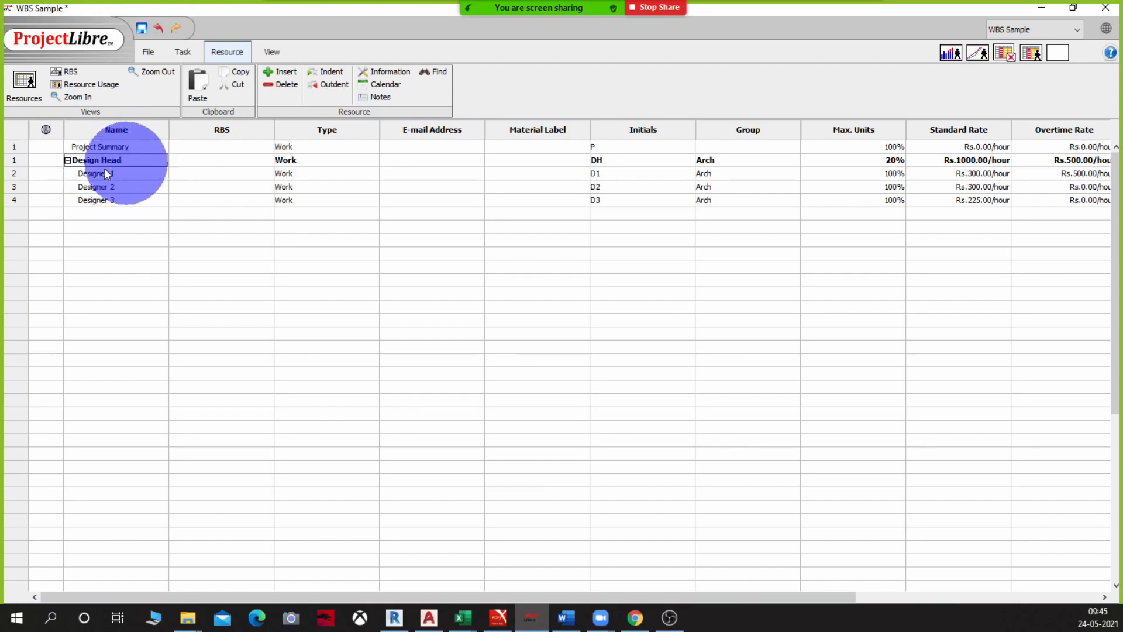
Indent Design Head and its three designers one level under Project Summary
{"action": "left_click_drag", "start_coordinate": [13, 163], "coordinate": [20, 199]}
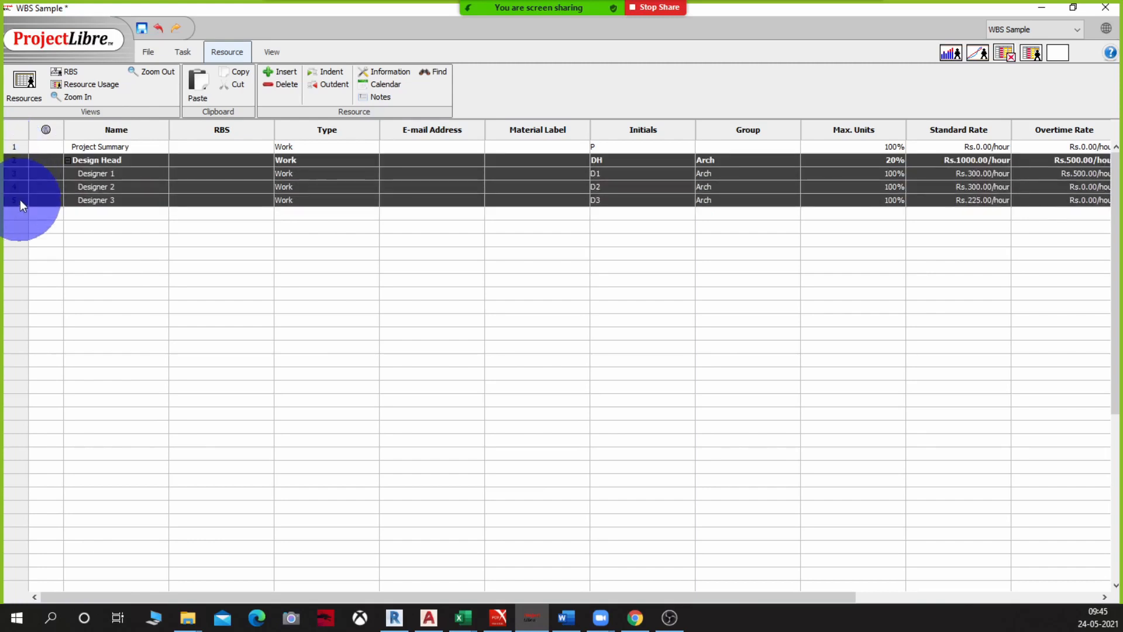
{"action": "left_click", "coordinate": [325, 72]}
{"action": "left_click", "coordinate": [177, 283]}
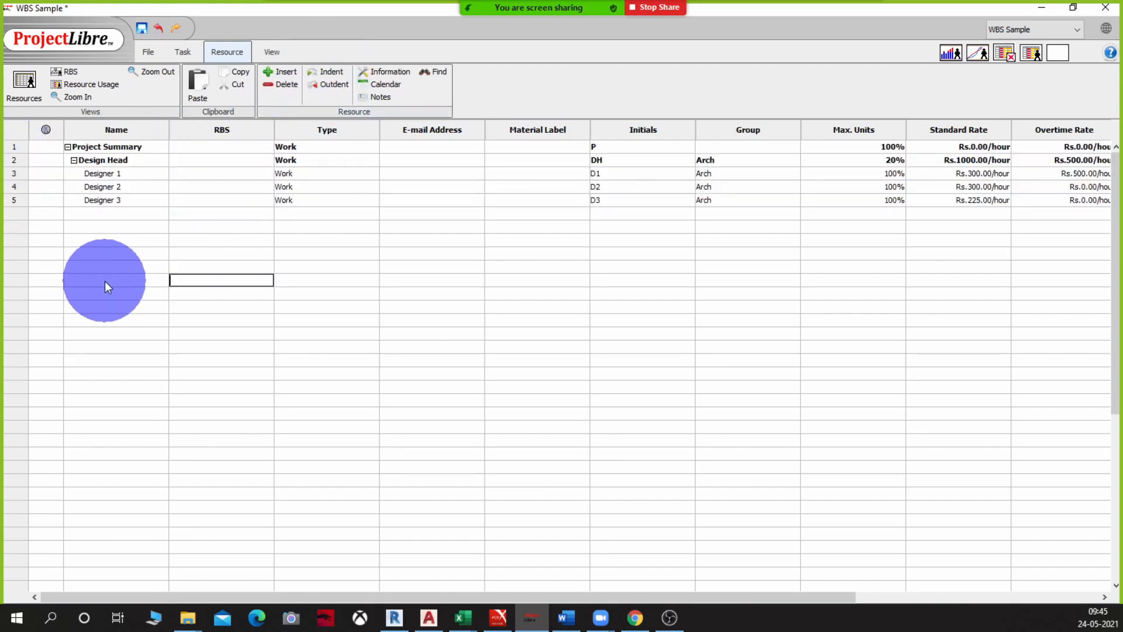
{"action": "left_click", "coordinate": [116, 256]}
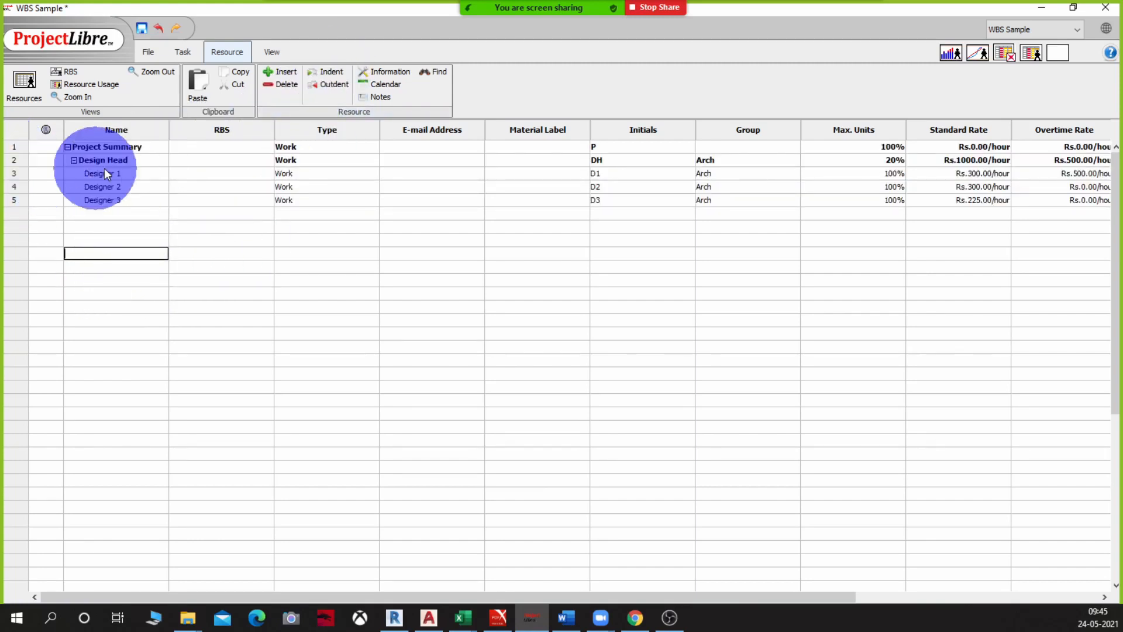
Copy Design Head with its three designers and paste two copies of the team further down the resource sheet
{"action": "double_click", "coordinate": [150, 161]}
{"action": "left_click", "coordinate": [121, 226]}
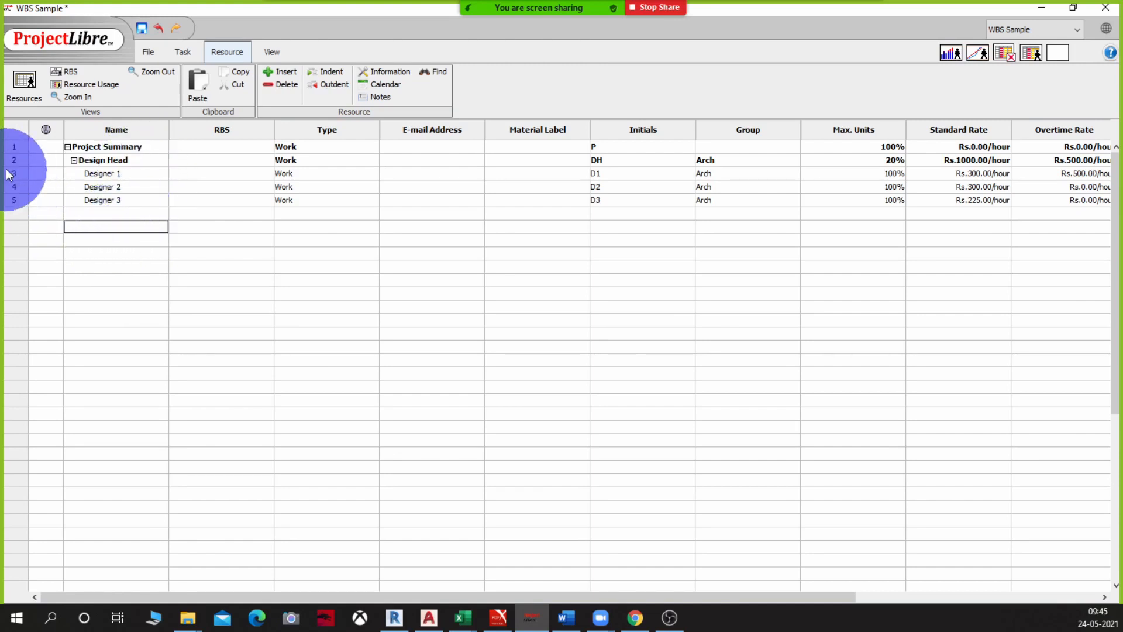
{"action": "left_click_drag", "start_coordinate": [16, 159], "coordinate": [26, 202]}
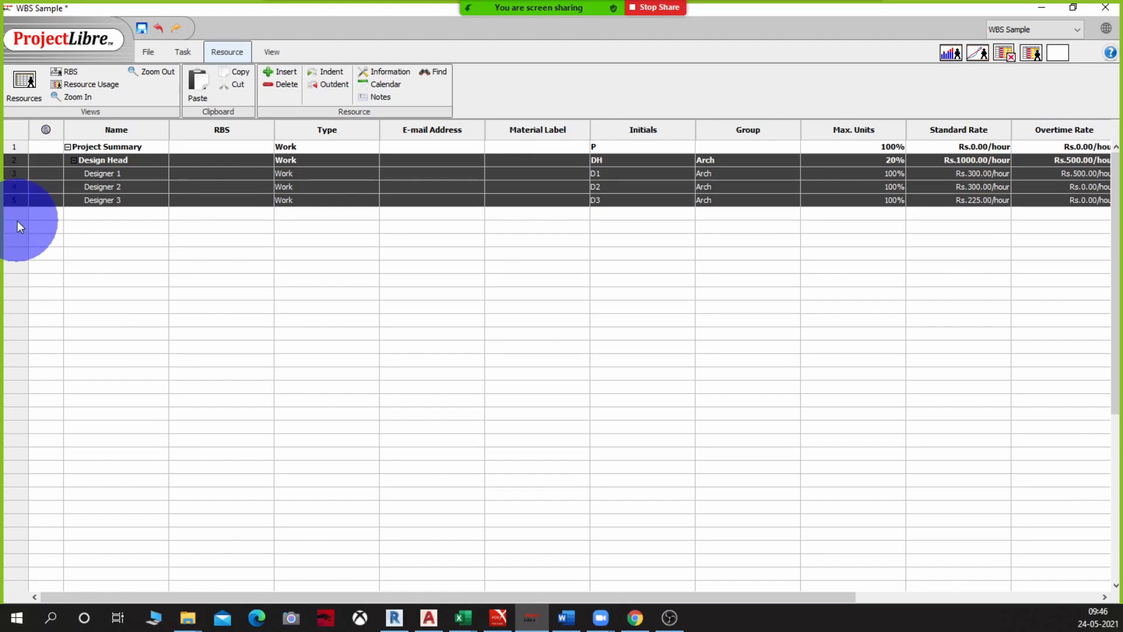
{"action": "left_click", "coordinate": [17, 226]}
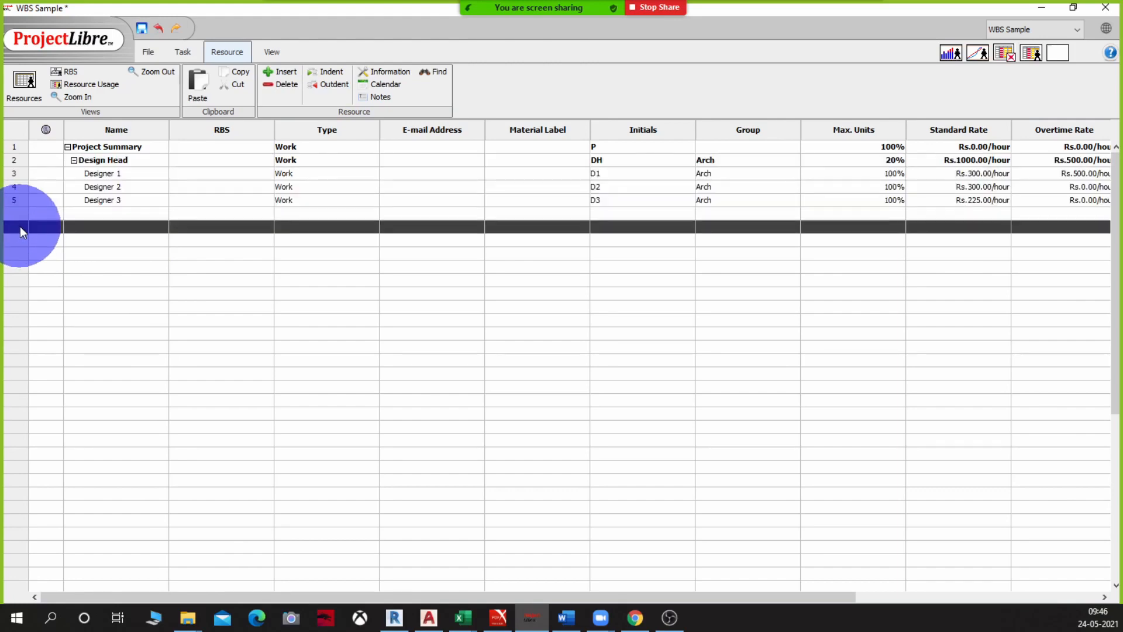
{"action": "key", "text": "ctrl+v"}
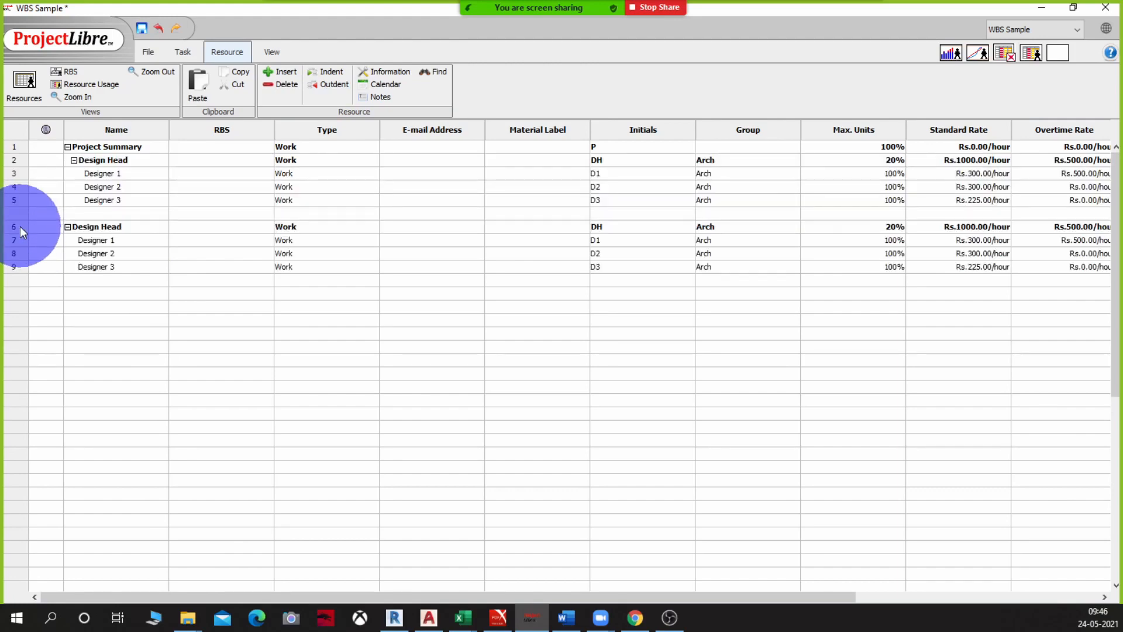
{"action": "left_click", "coordinate": [23, 294]}
{"action": "key", "text": "ctrl+v"}
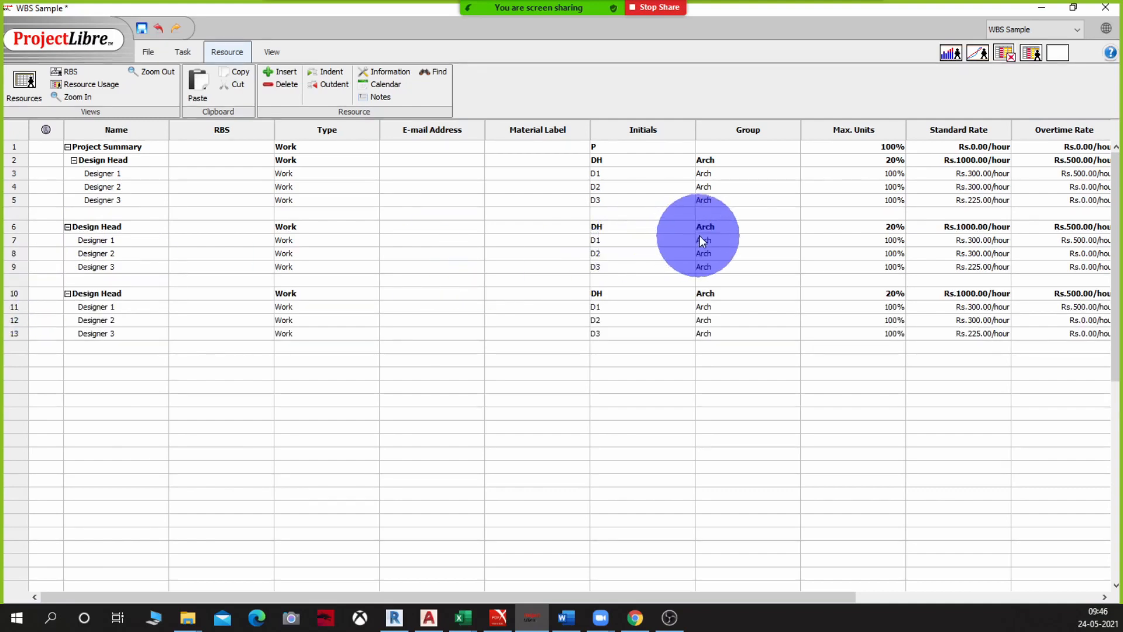
Set the group to STRUC for Design Head and all three designers in the second team
{"action": "double_click", "coordinate": [717, 227]}
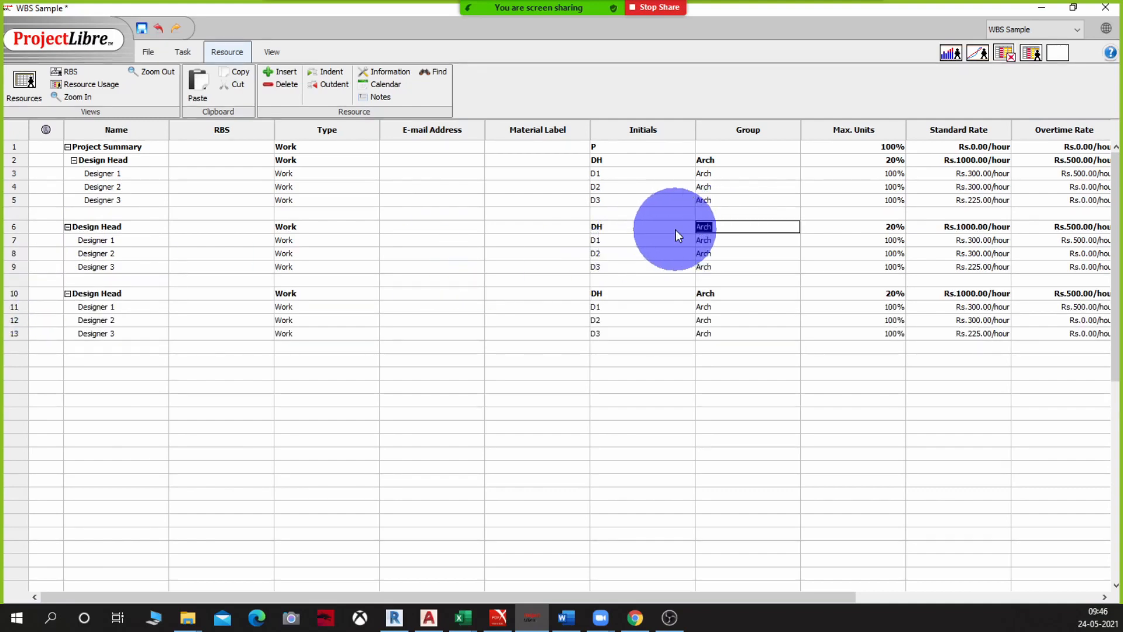
{"action": "type", "text": "STRUC"}
{"action": "key", "text": "Return"}
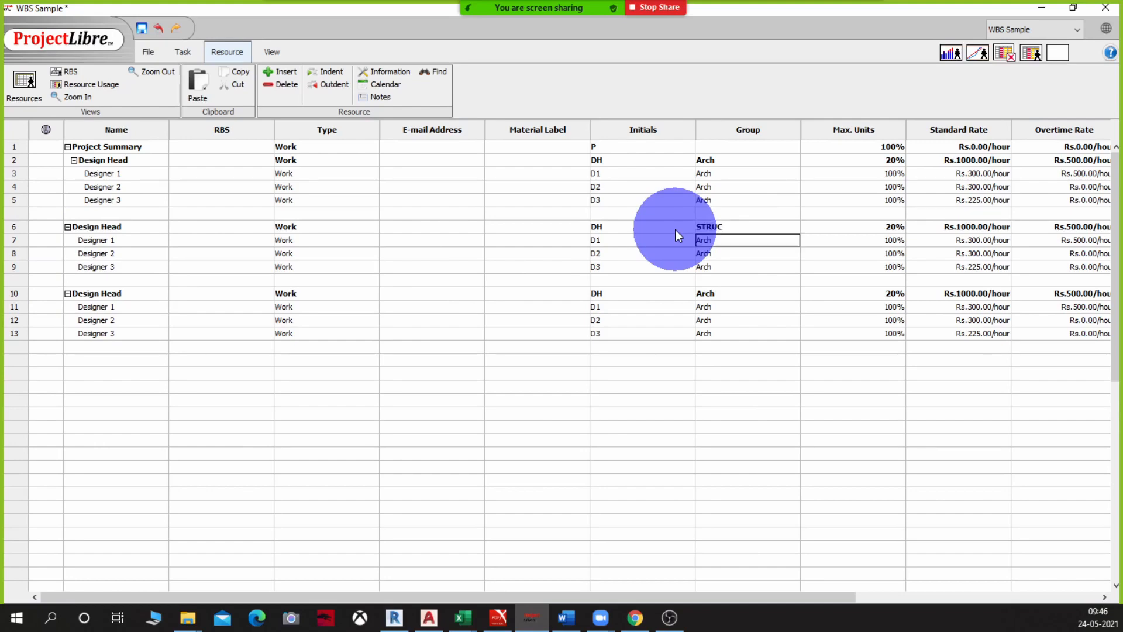
{"action": "type", "text": "STRUC"}
{"action": "key", "text": "Return"}
{"action": "type", "text": "STRUC"}
{"action": "key", "text": "Return"}
{"action": "type", "text": "STRUC"}
{"action": "key", "text": "Return"}
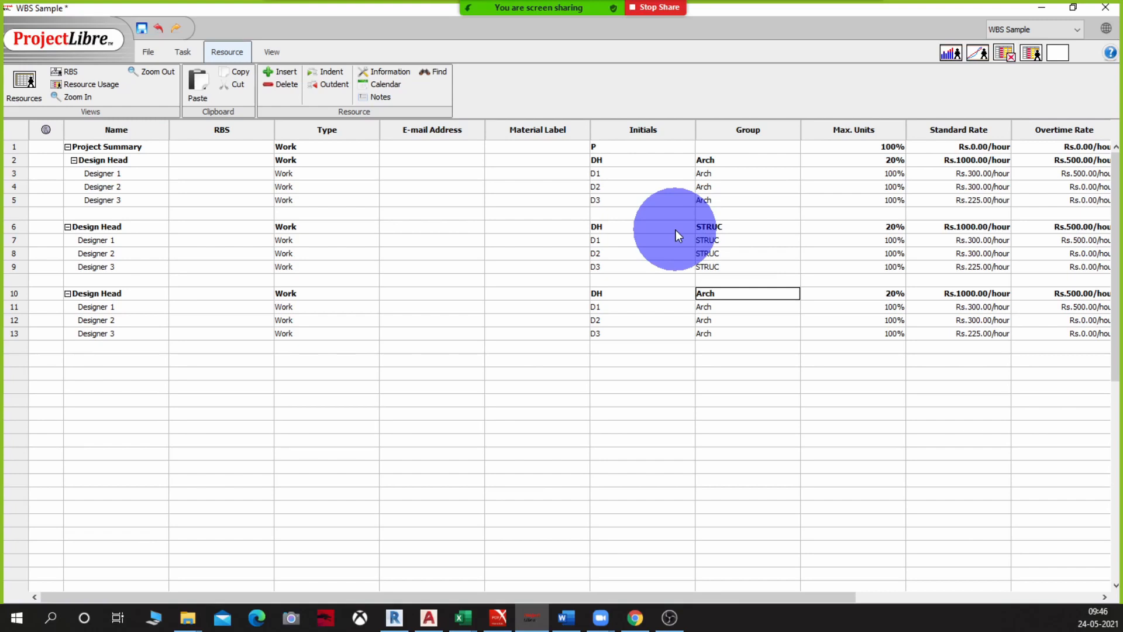
Set the group to MEP for Design Head and all three designers in the third team
{"action": "type", "text": "MEP"}
{"action": "key", "text": "Return"}
{"action": "key", "text": "Return"}
{"action": "type", "text": "MEP"}
{"action": "key", "text": "Return"}
{"action": "type", "text": "MEP"}
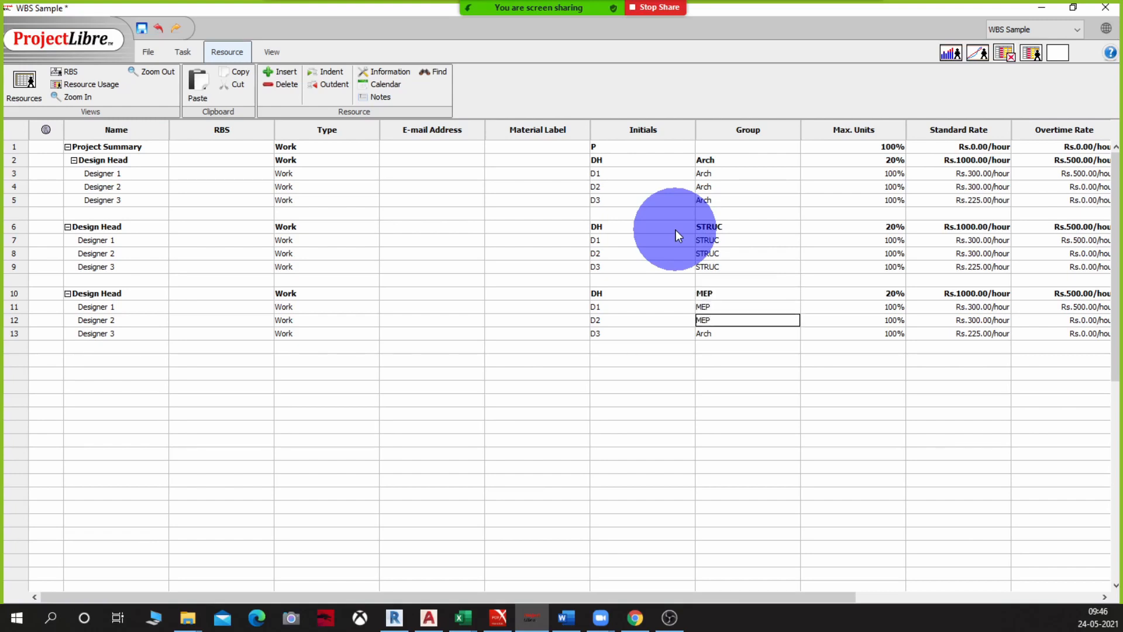
{"action": "key", "text": "Return"}
{"action": "type", "text": "MEP"}
{"action": "key", "text": "Return"}
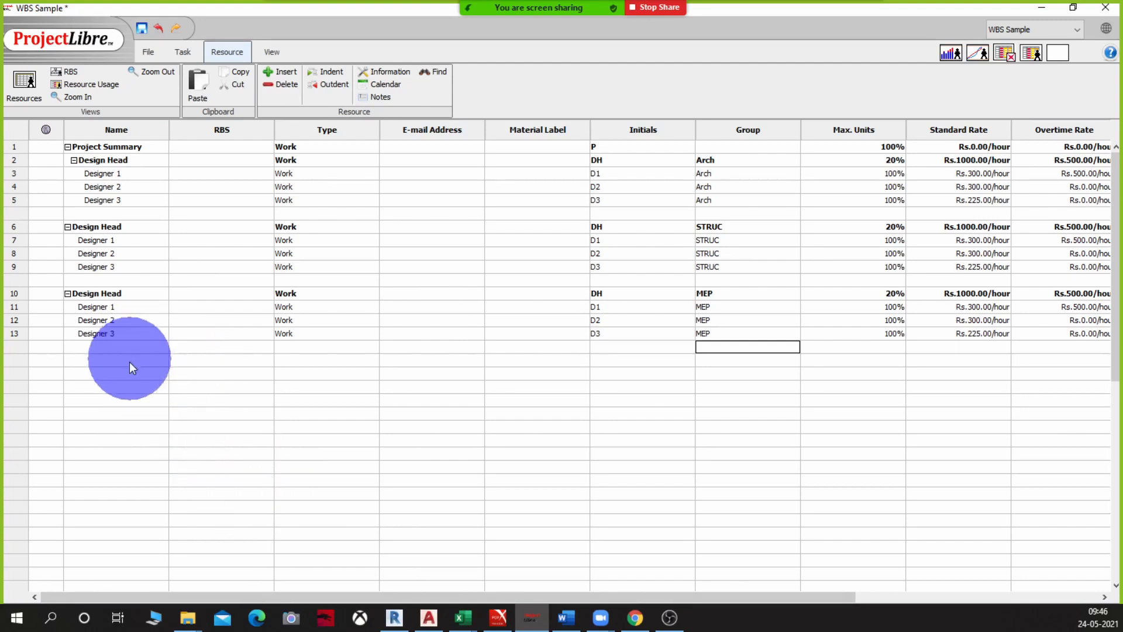
Add two resources named PM 1 and Site Supervisor below the MEP team, leaving blank rows between
{"action": "left_click", "coordinate": [117, 374]}
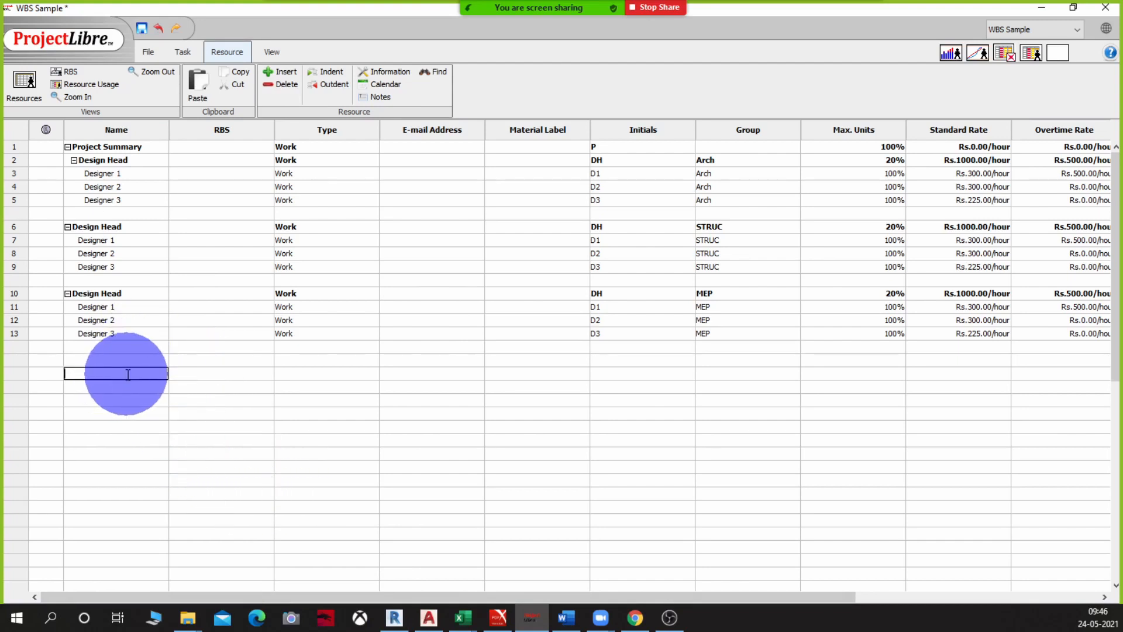
{"action": "type", "text": "PM 1"}
{"action": "key", "text": "Return"}
{"action": "type", "text": "S"}
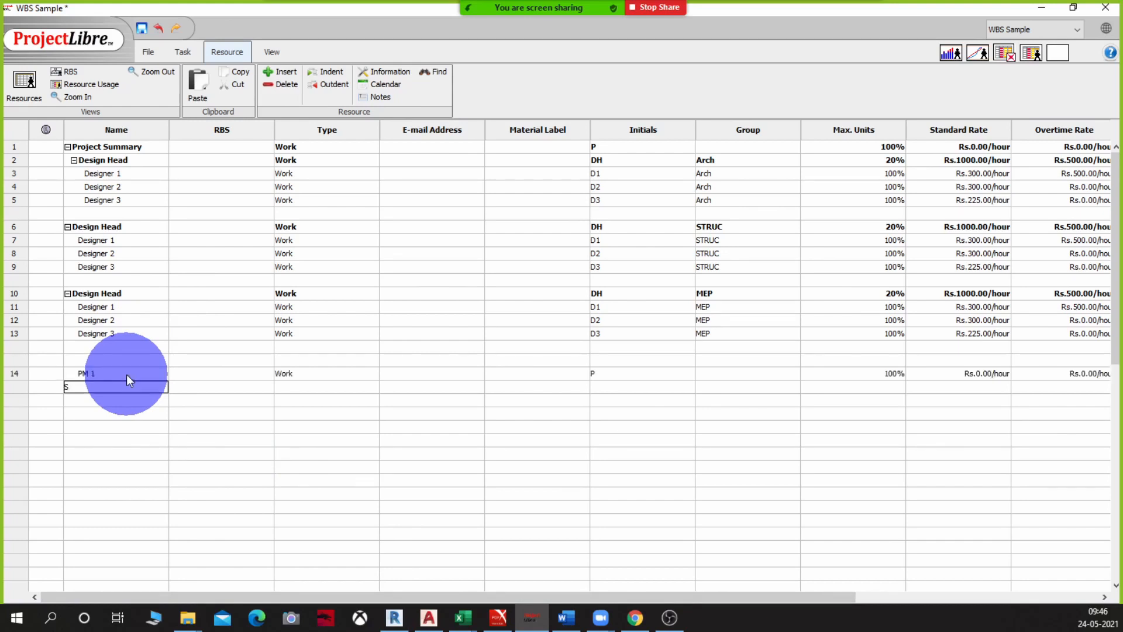
{"action": "type", "text": "ite Supervisor"}
{"action": "key", "text": "Return"}
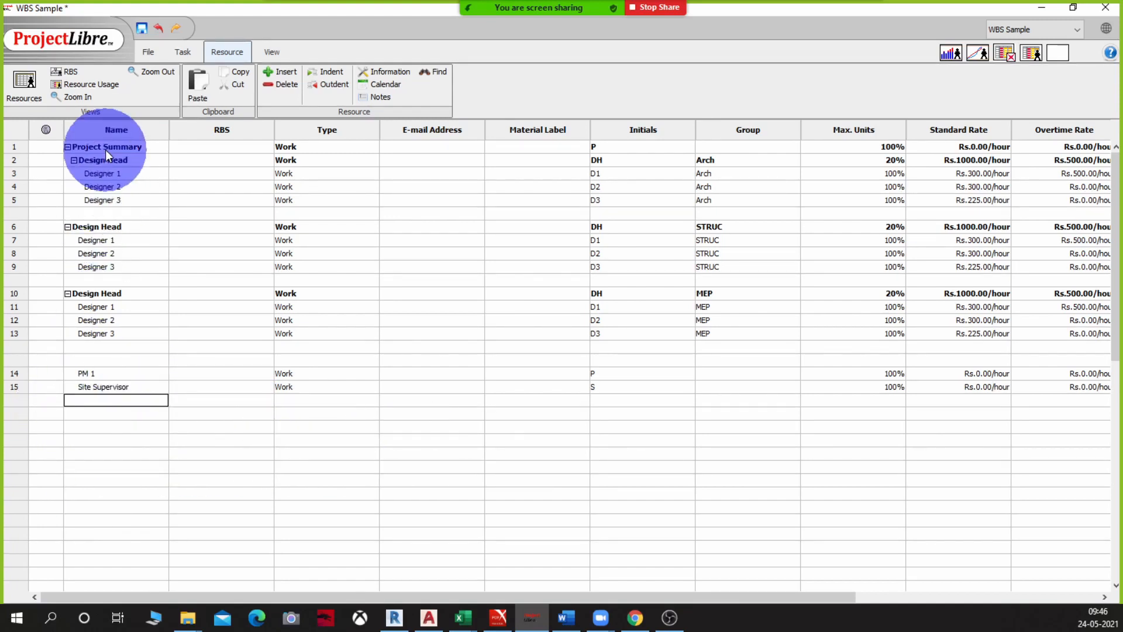
Examine how the copied teams are placed in the resource breakdown structure chart, then return to the resource sheet
{"action": "left_click", "coordinate": [69, 72]}
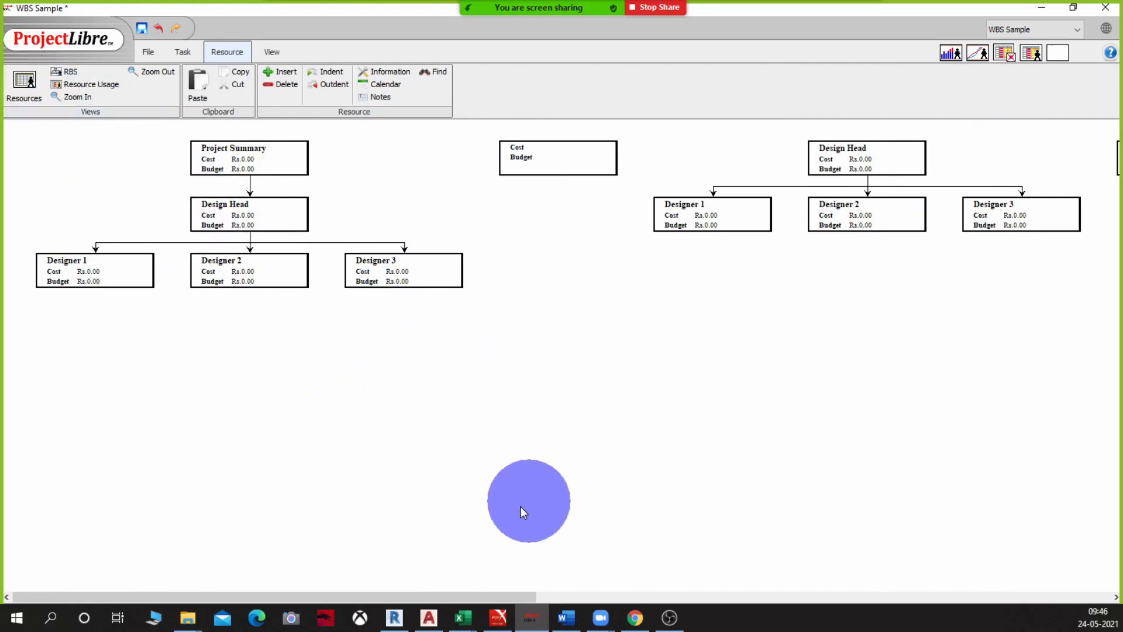
{"action": "left_click_drag", "start_coordinate": [287, 601], "coordinate": [188, 585]}
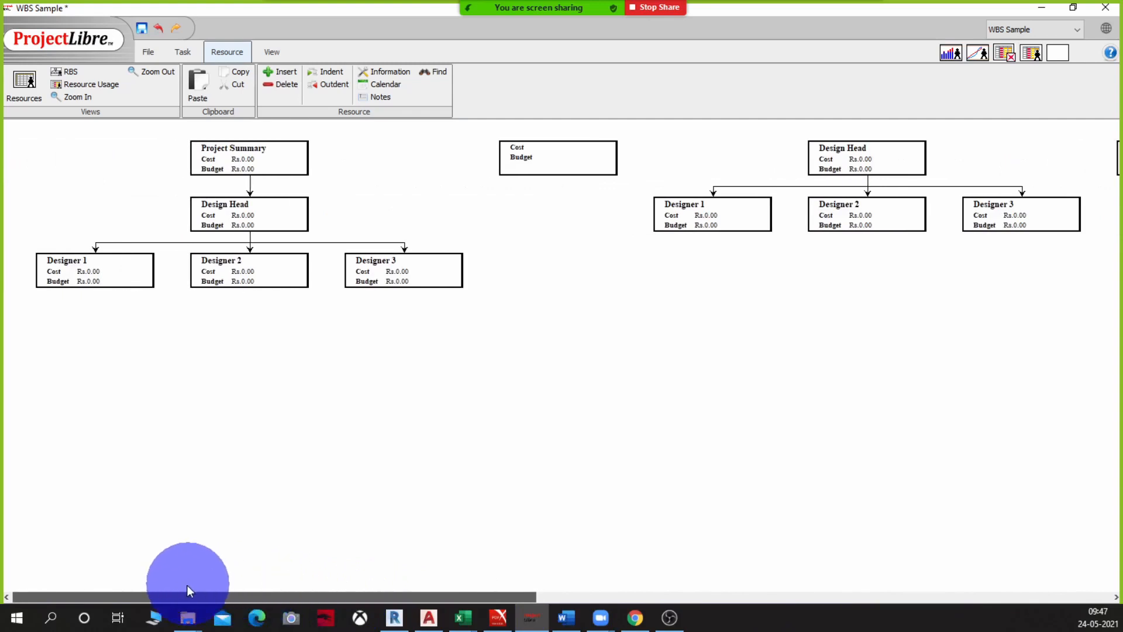
{"action": "left_click", "coordinate": [39, 89]}
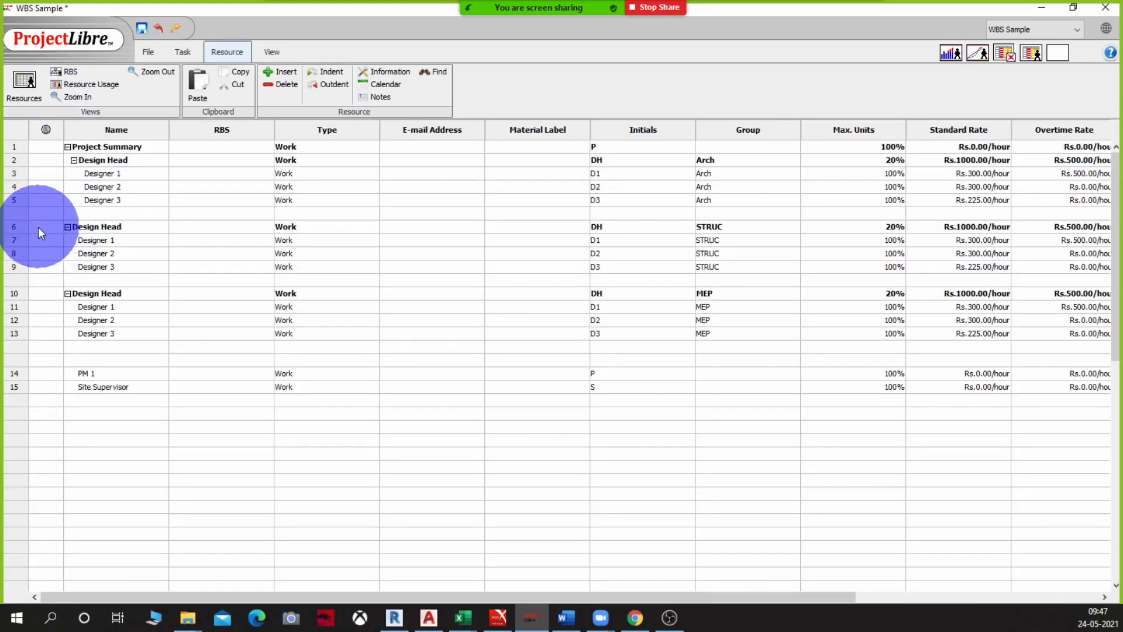
Collapse the three teams, indent the STRUC and MEP Design Heads under Project Summary, and display the resource breakdown structure chart
{"action": "left_click", "coordinate": [67, 227]}
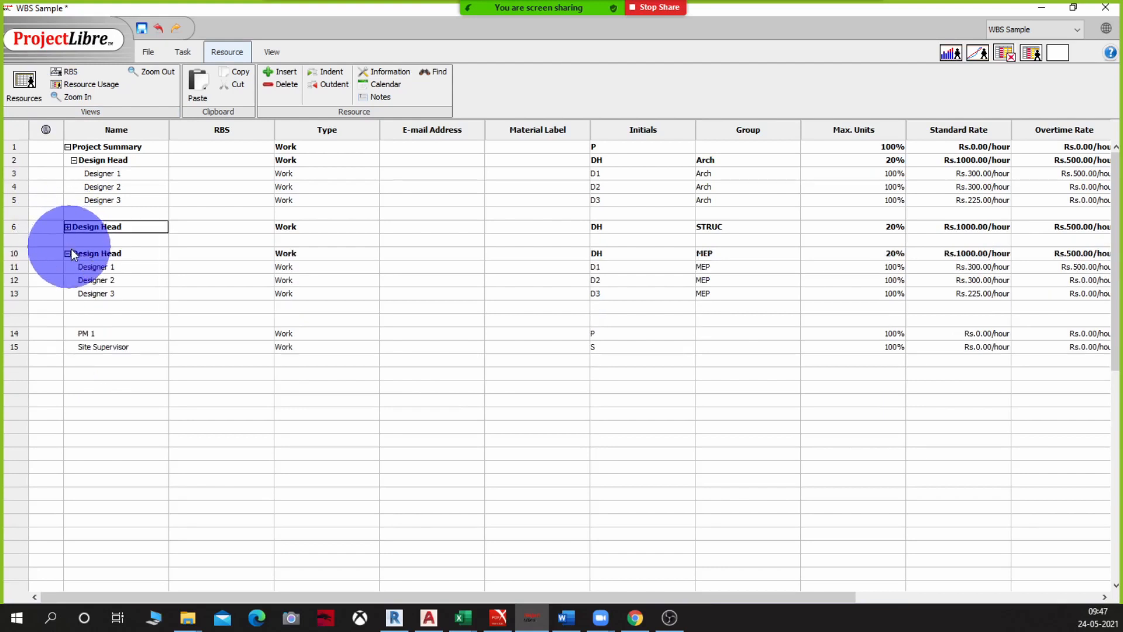
{"action": "left_click", "coordinate": [67, 253]}
{"action": "left_click", "coordinate": [74, 159]}
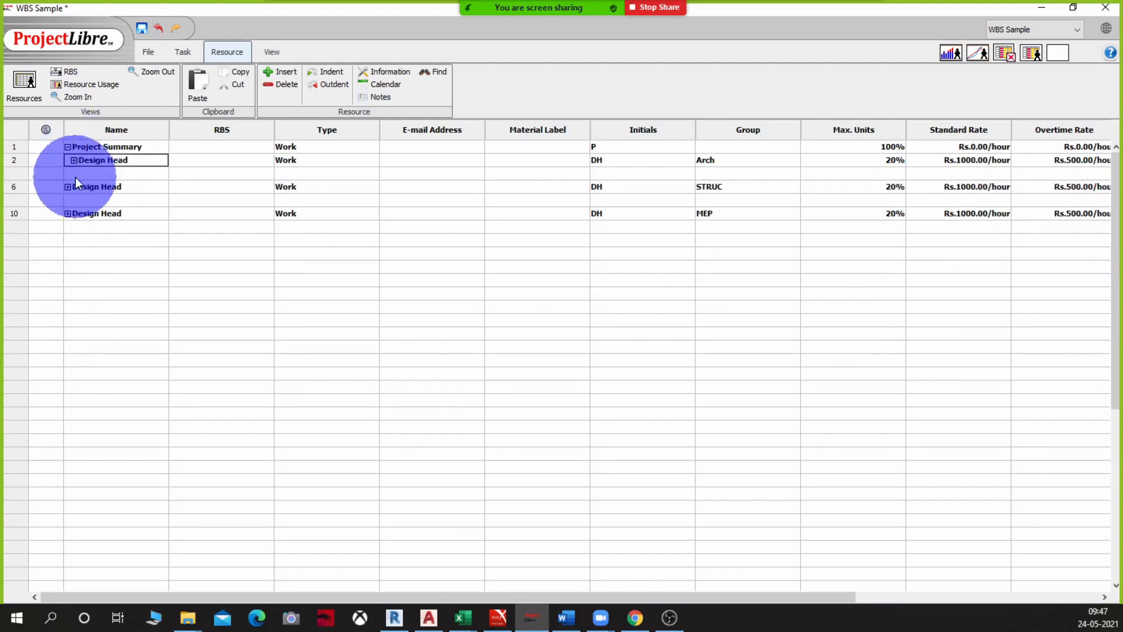
{"action": "left_click", "coordinate": [15, 186]}
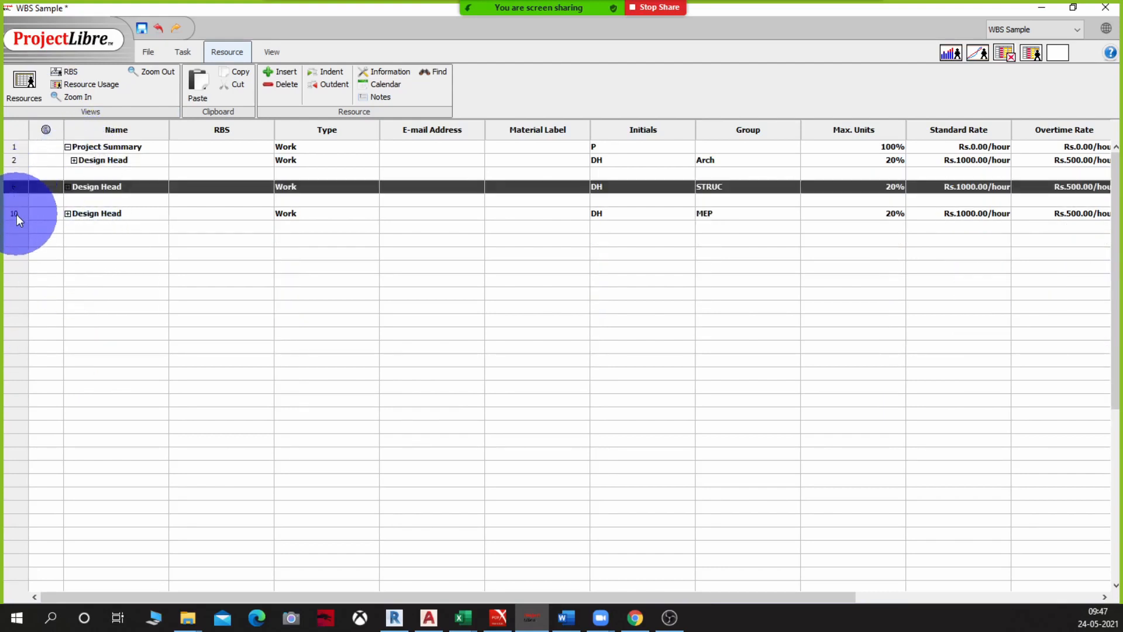
{"action": "left_click", "coordinate": [16, 214], "text": "ctrl"}
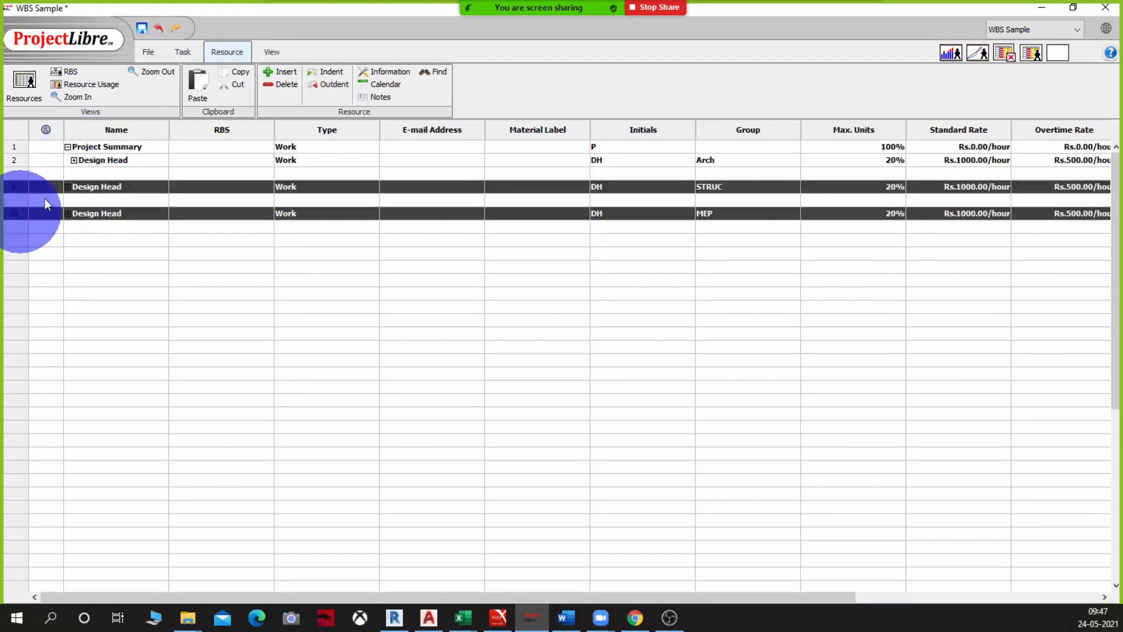
{"action": "left_click", "coordinate": [322, 71]}
{"action": "left_click", "coordinate": [236, 295]}
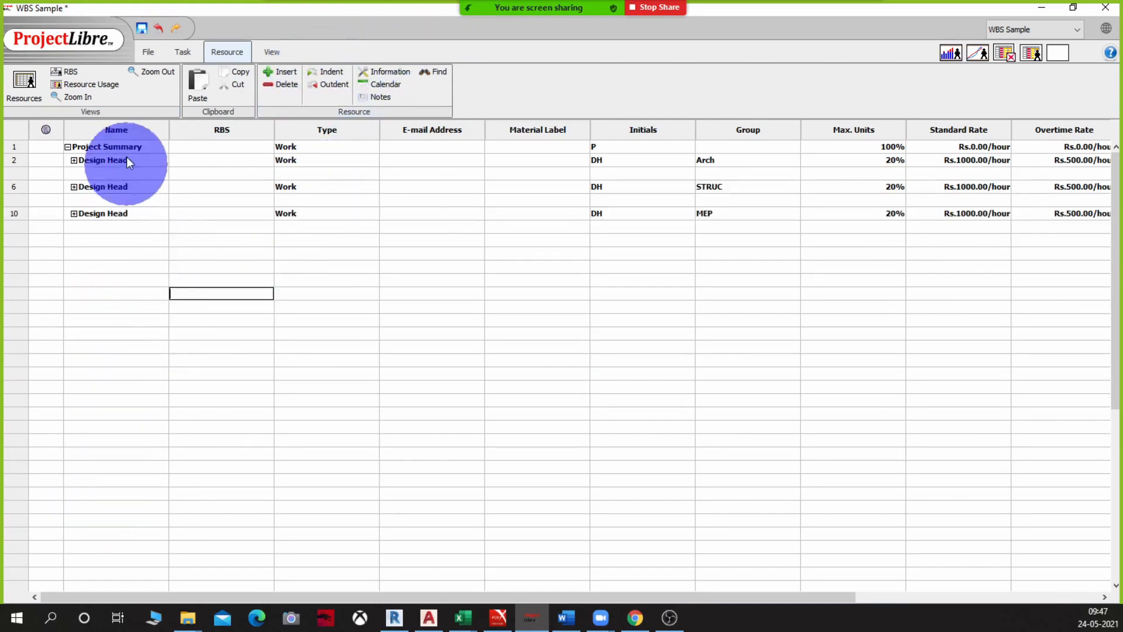
{"action": "left_click", "coordinate": [67, 72]}
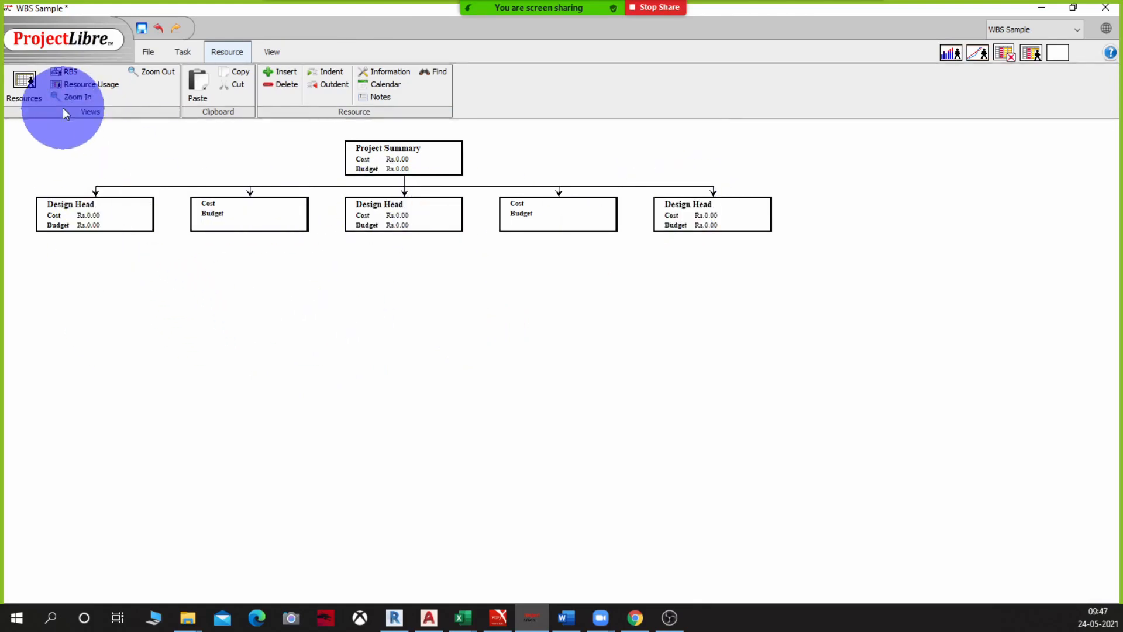
Return to the resource sheet and rename the three team heads Design Head Arch, Design Head Struct and Design Head MEP
{"action": "left_click", "coordinate": [37, 86]}
{"action": "double_click", "coordinate": [147, 161]}
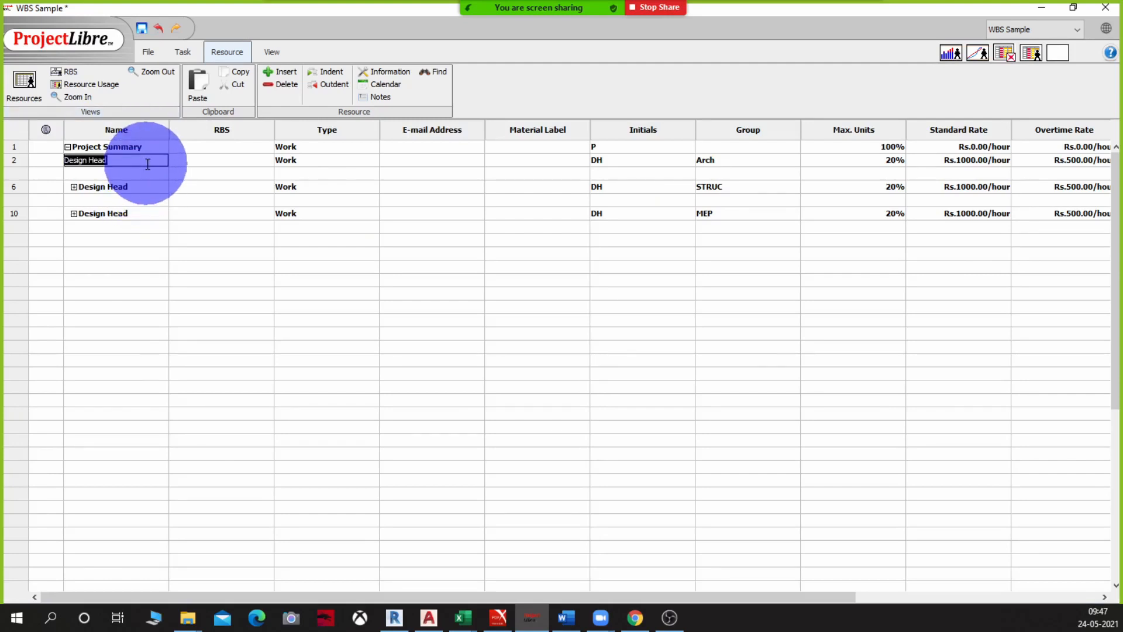
{"action": "type", "text": "Arc"}
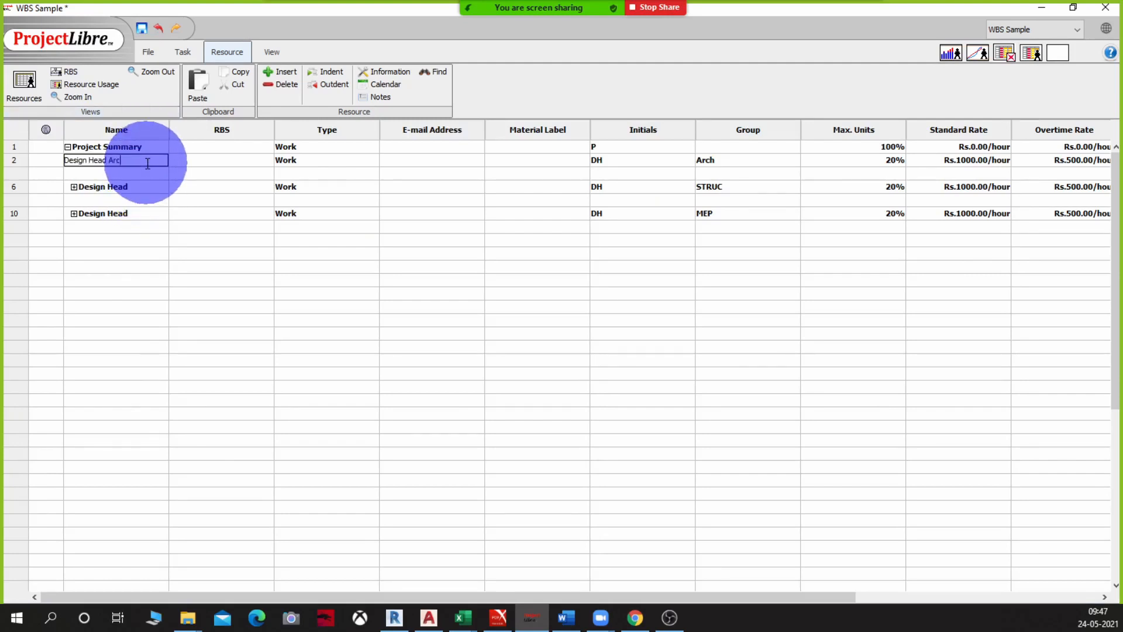
{"action": "type", "text": "h"}
{"action": "key", "text": "Return"}
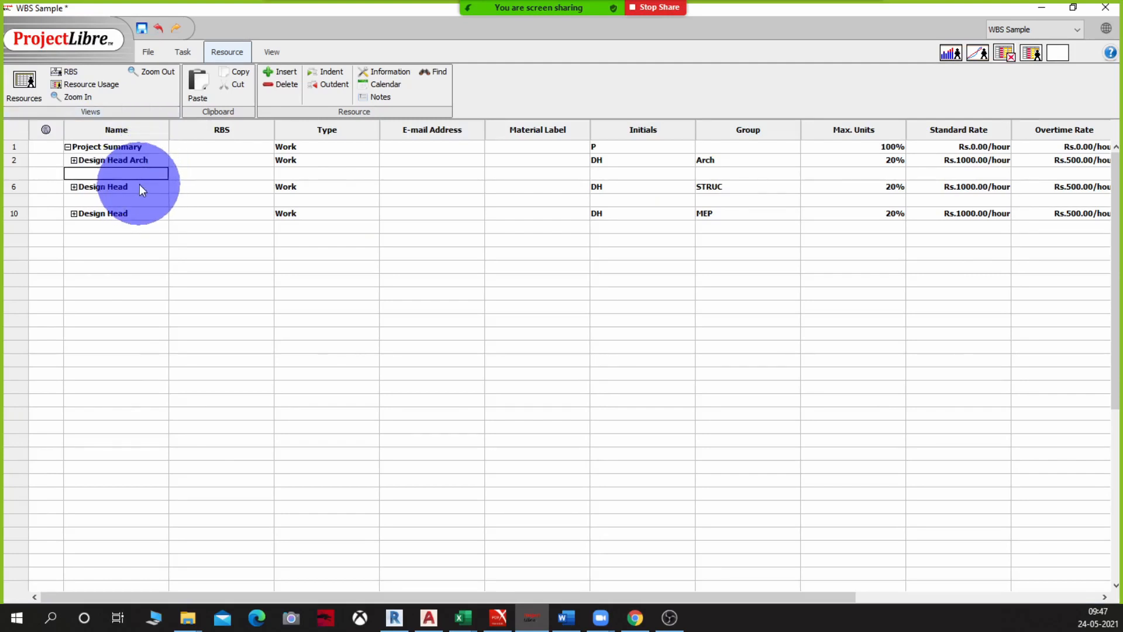
{"action": "double_click", "coordinate": [140, 186]}
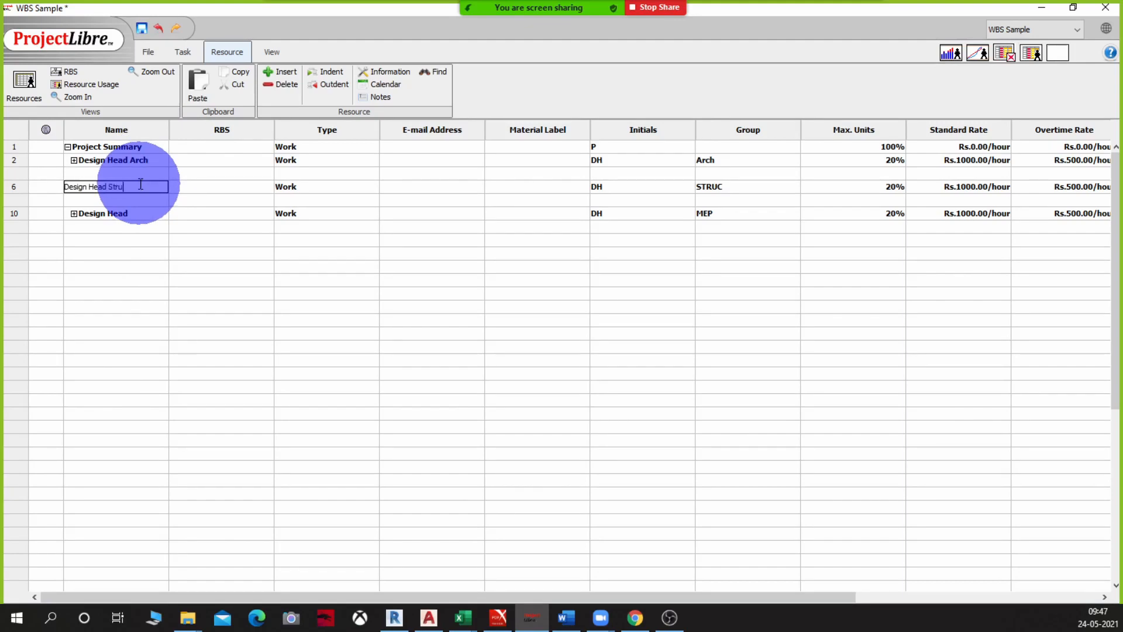
{"action": "type", "text": "Struct"}
{"action": "key", "text": "Return"}
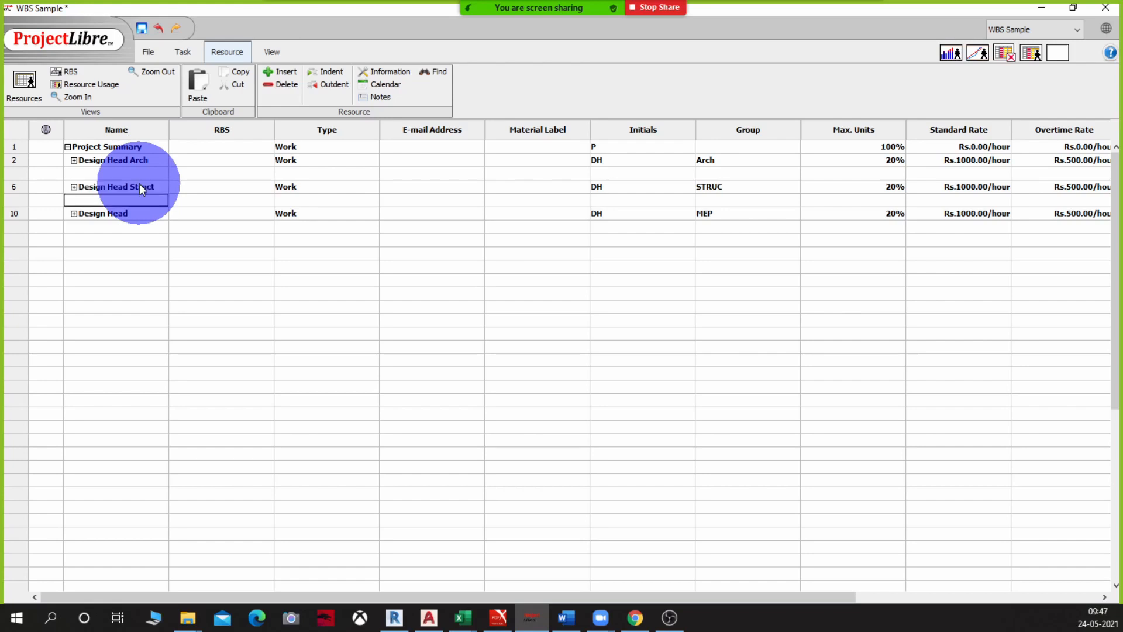
{"action": "double_click", "coordinate": [129, 214]}
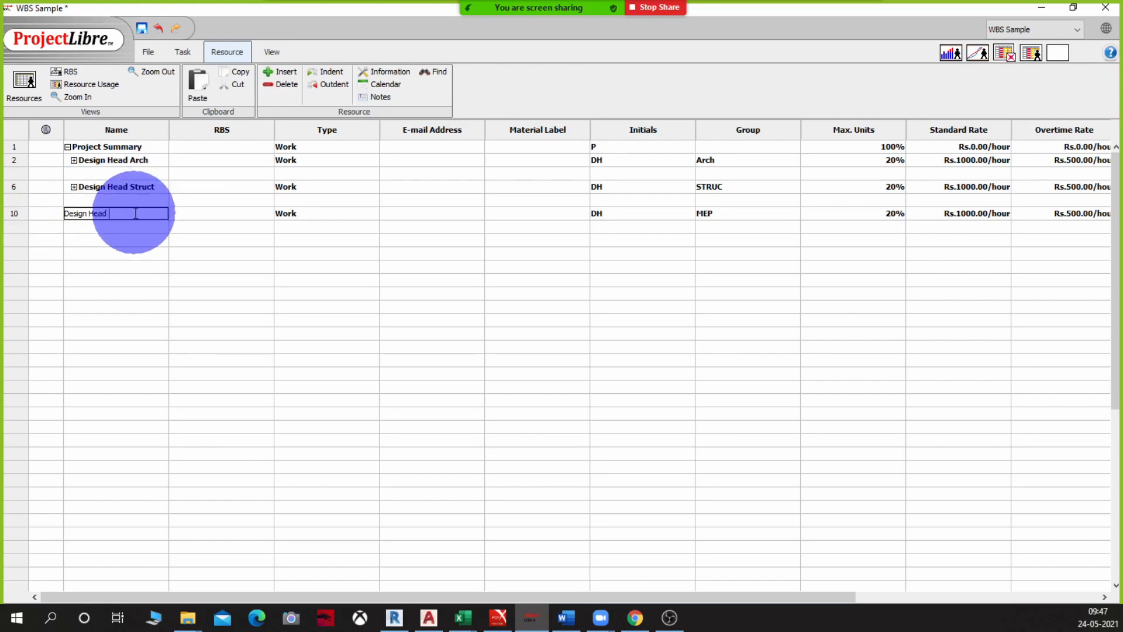
{"action": "key", "text": "Return"}
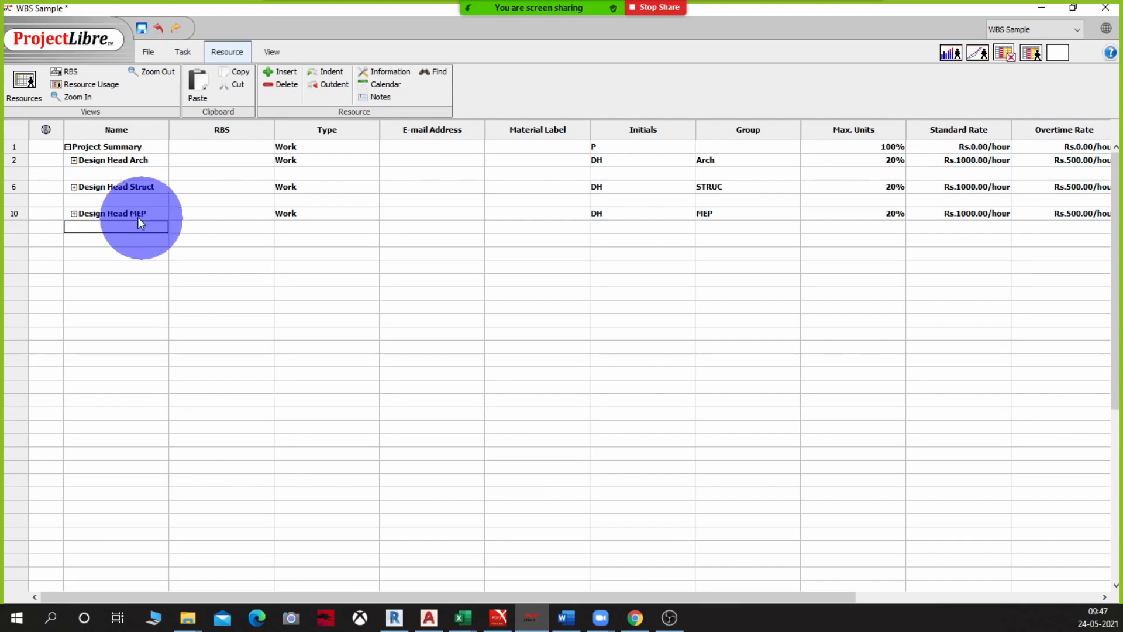
Expand all three design teams and display their hierarchy in the resource breakdown structure chart
{"action": "left_click", "coordinate": [74, 160]}
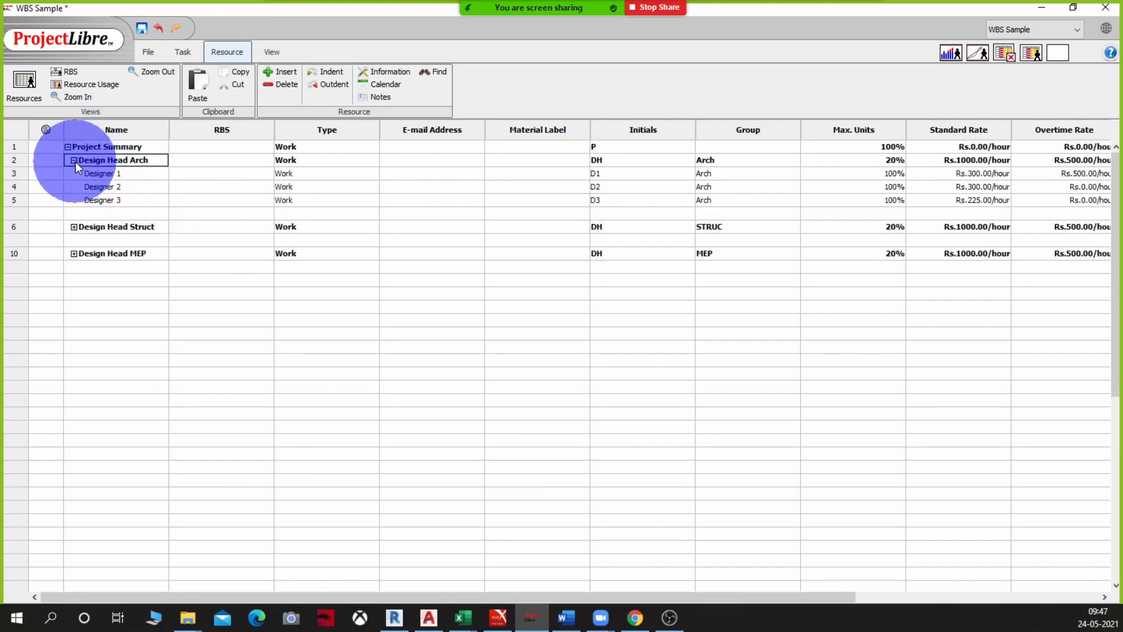
{"action": "left_click", "coordinate": [74, 227]}
{"action": "left_click", "coordinate": [74, 293]}
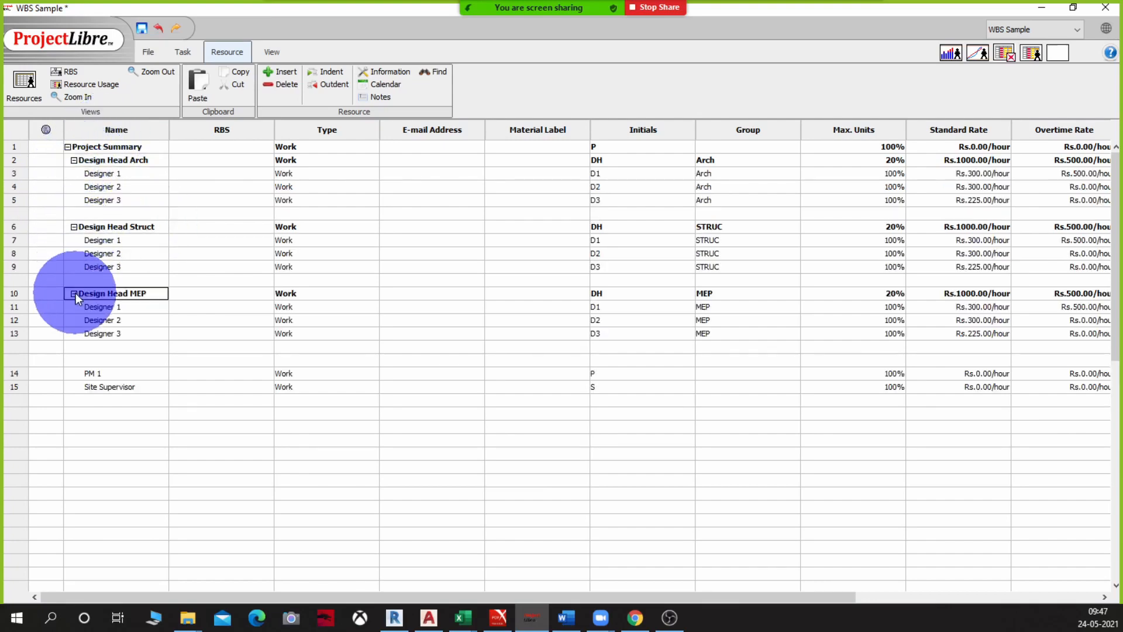
{"action": "left_click", "coordinate": [69, 72]}
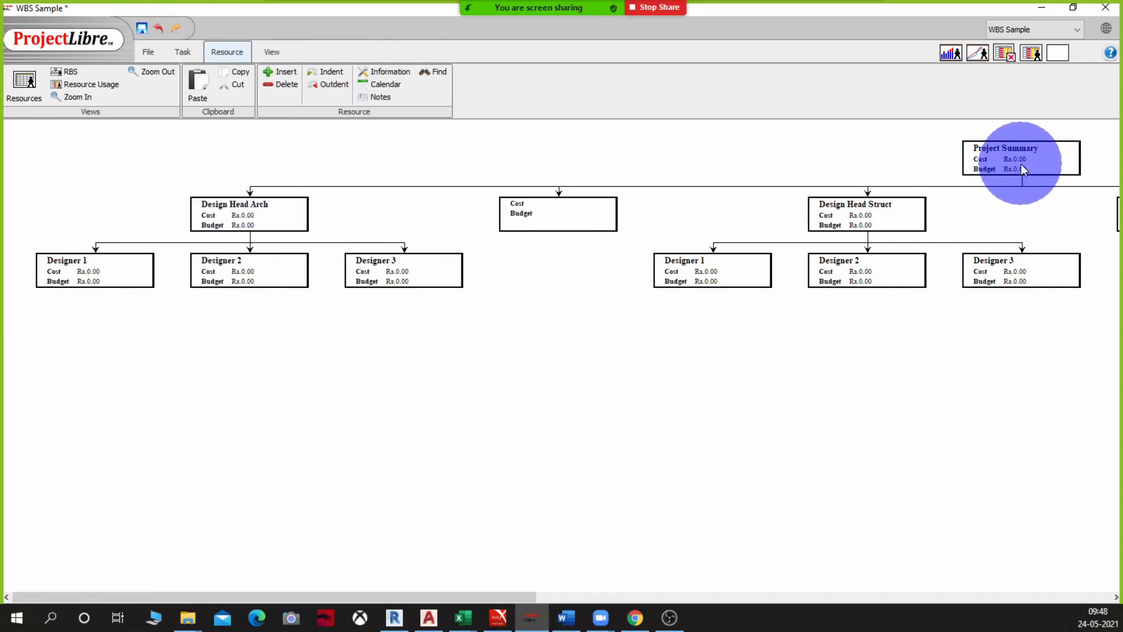
Return to the resource sheet and delete the blank rows between the design teams and above PM 1
{"action": "left_click", "coordinate": [21, 97]}
{"action": "right_click", "coordinate": [8, 211]}
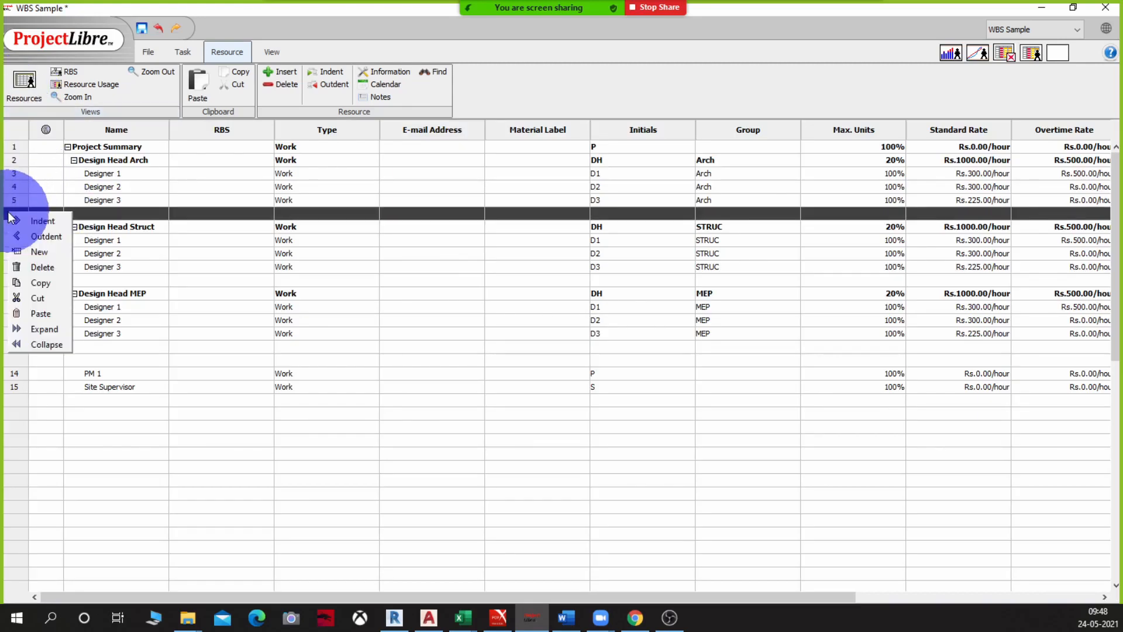
{"action": "left_click", "coordinate": [36, 266]}
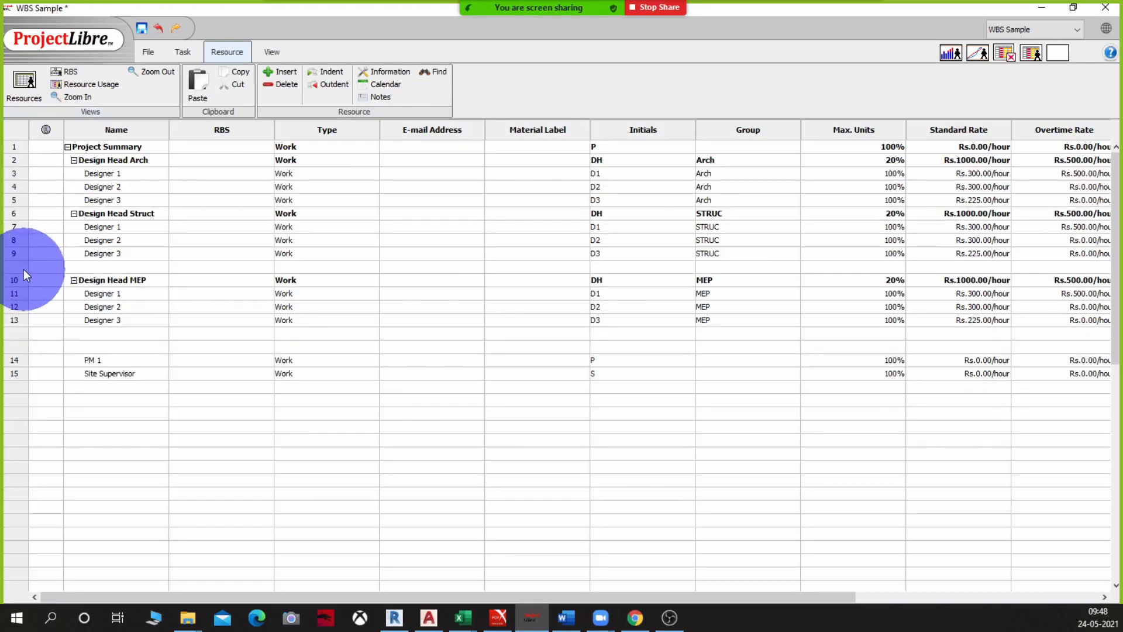
{"action": "right_click", "coordinate": [24, 269]}
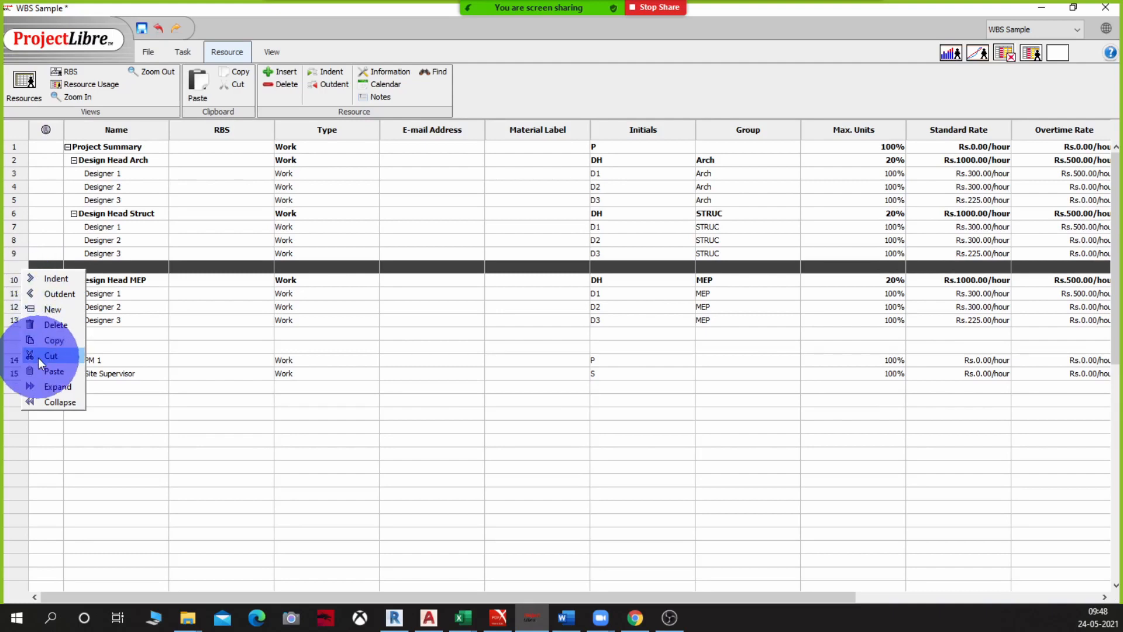
{"action": "left_click", "coordinate": [50, 324]}
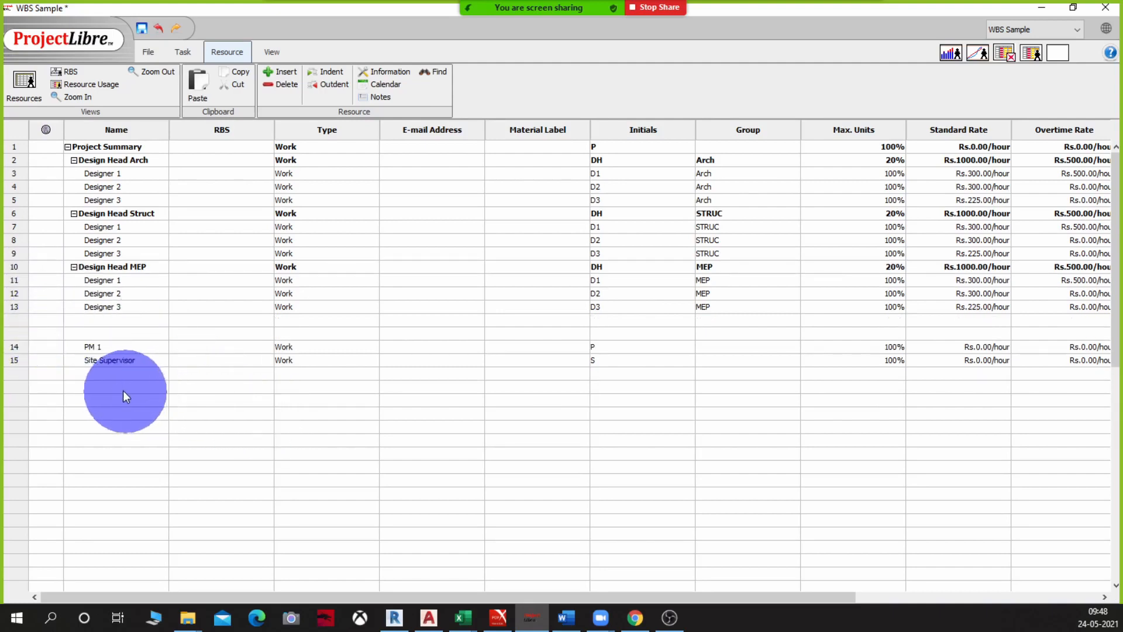
{"action": "left_click_drag", "start_coordinate": [21, 321], "coordinate": [21, 329]}
{"action": "right_click", "coordinate": [22, 332]}
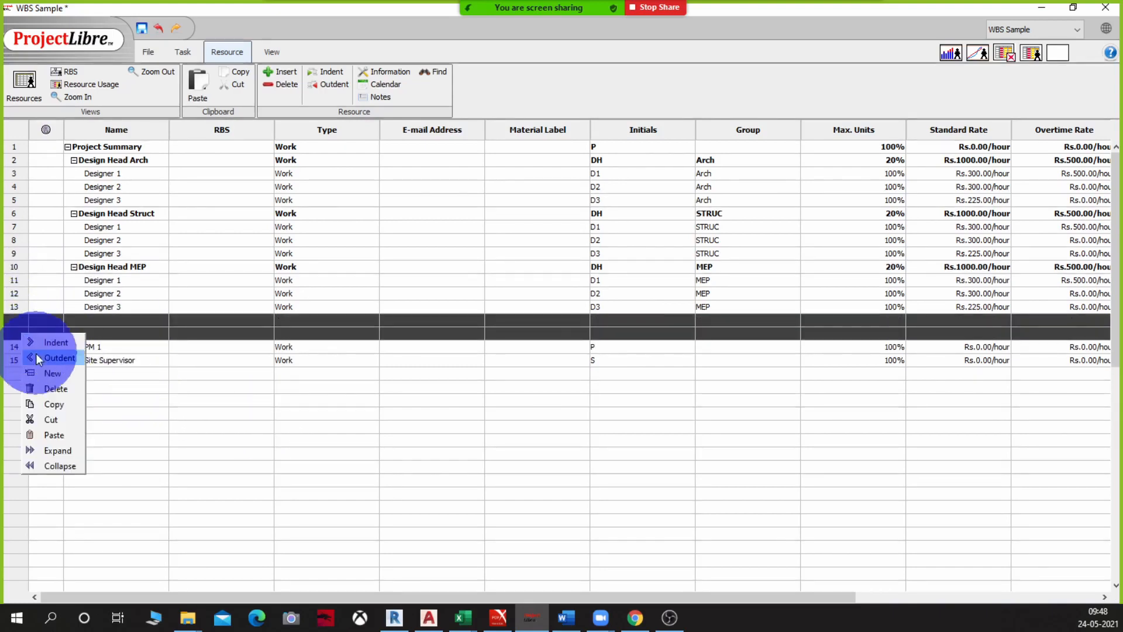
{"action": "left_click", "coordinate": [53, 389]}
{"action": "left_click", "coordinate": [190, 422]}
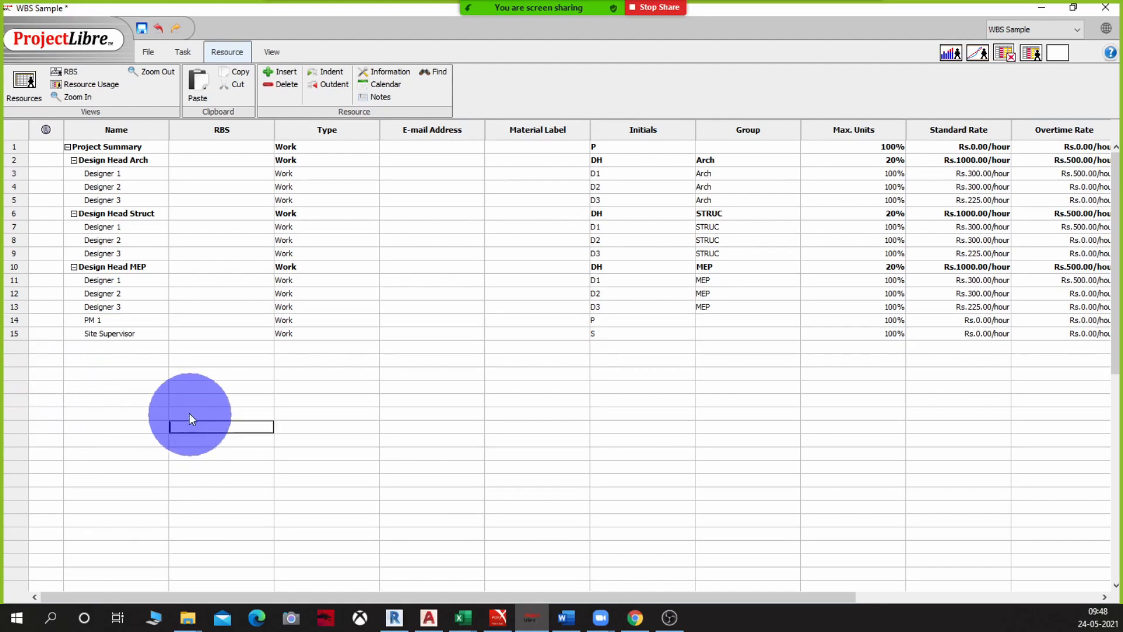
Outdent PM 1 and Site Supervisor one level and display the resource breakdown structure chart
{"action": "left_click", "coordinate": [109, 321]}
{"action": "left_click", "coordinate": [89, 373]}
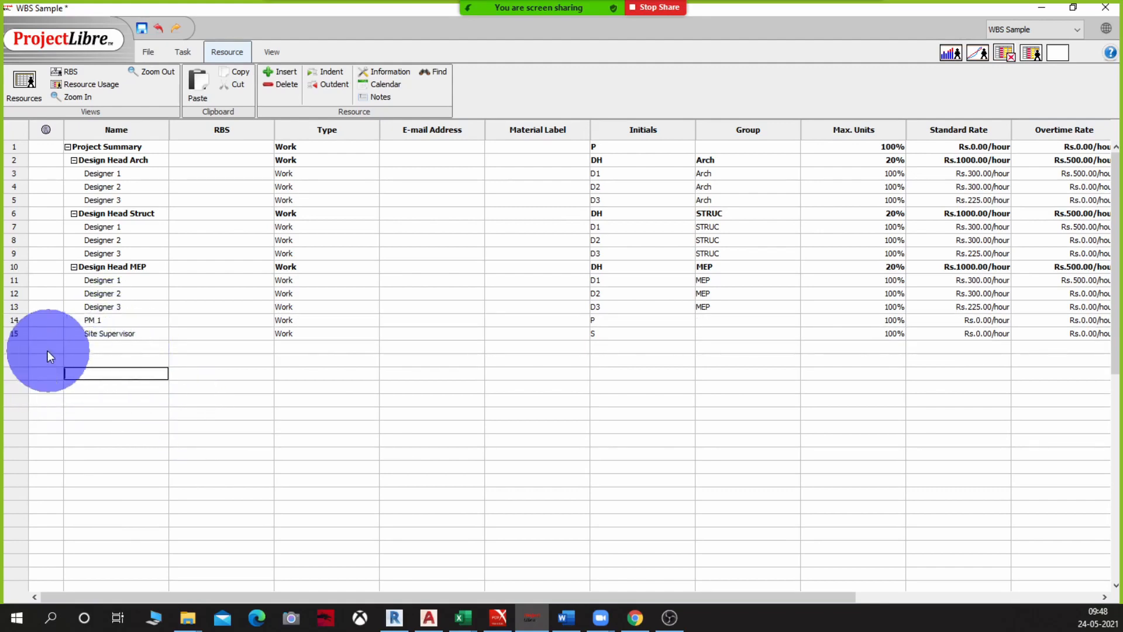
{"action": "left_click_drag", "start_coordinate": [18, 321], "coordinate": [19, 332]}
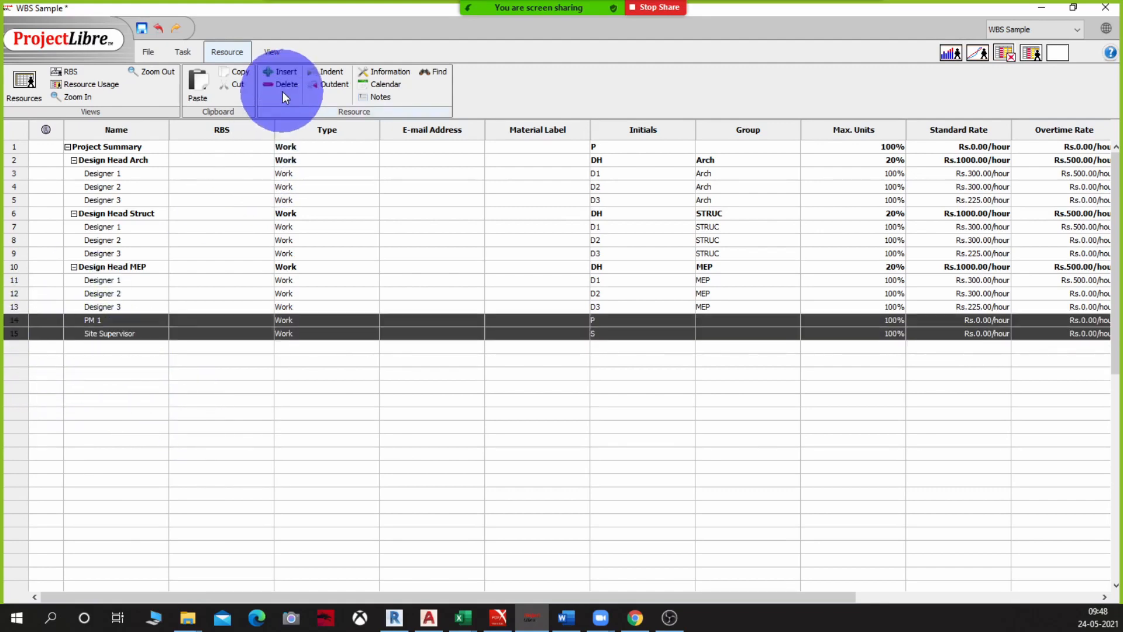
{"action": "left_click", "coordinate": [313, 85]}
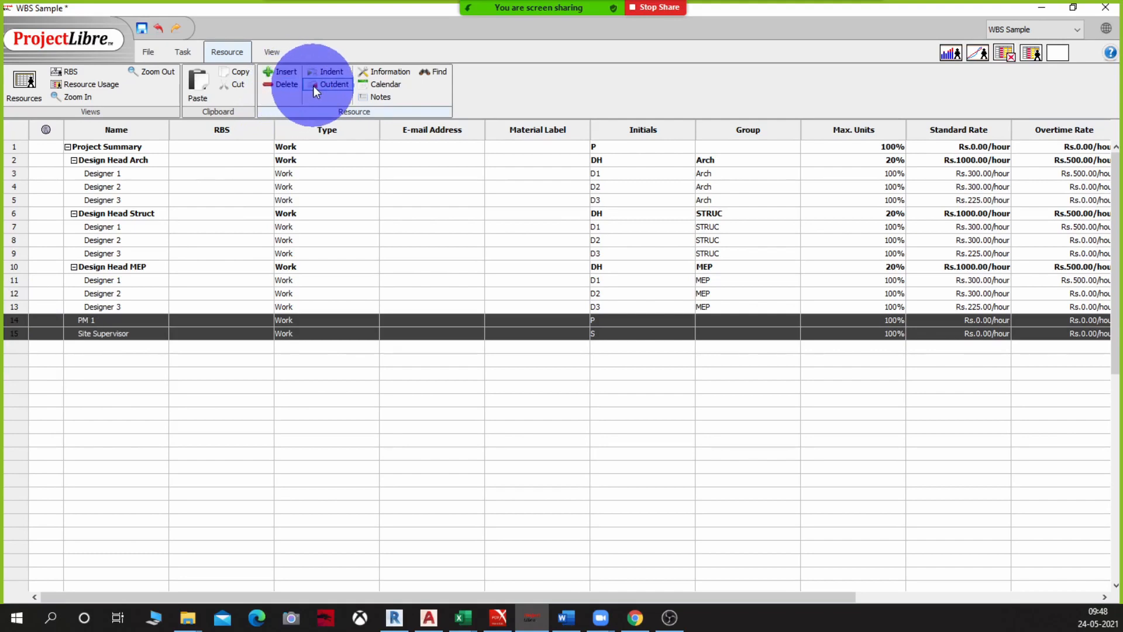
{"action": "left_click", "coordinate": [216, 386]}
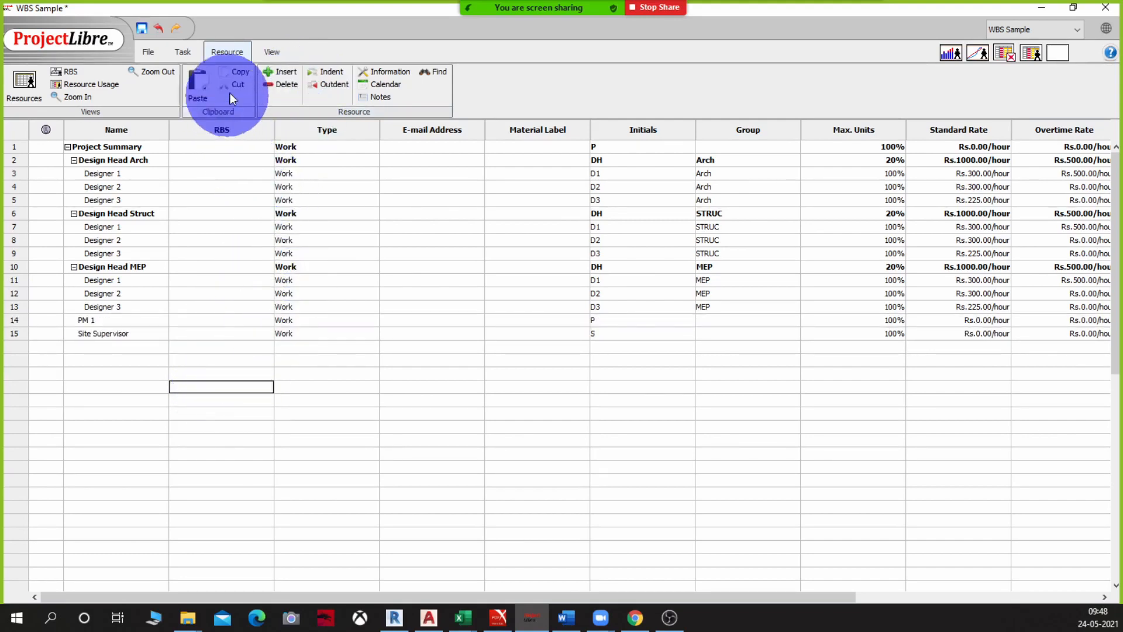
{"action": "left_click", "coordinate": [83, 74]}
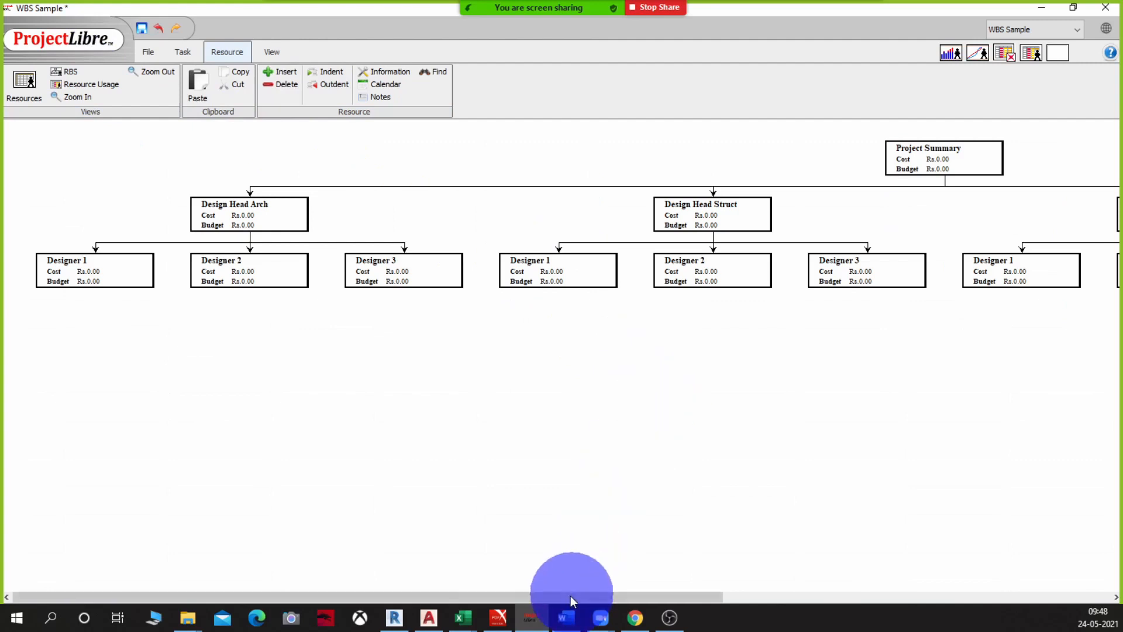
{"action": "left_click_drag", "start_coordinate": [450, 596], "coordinate": [410, 596]}
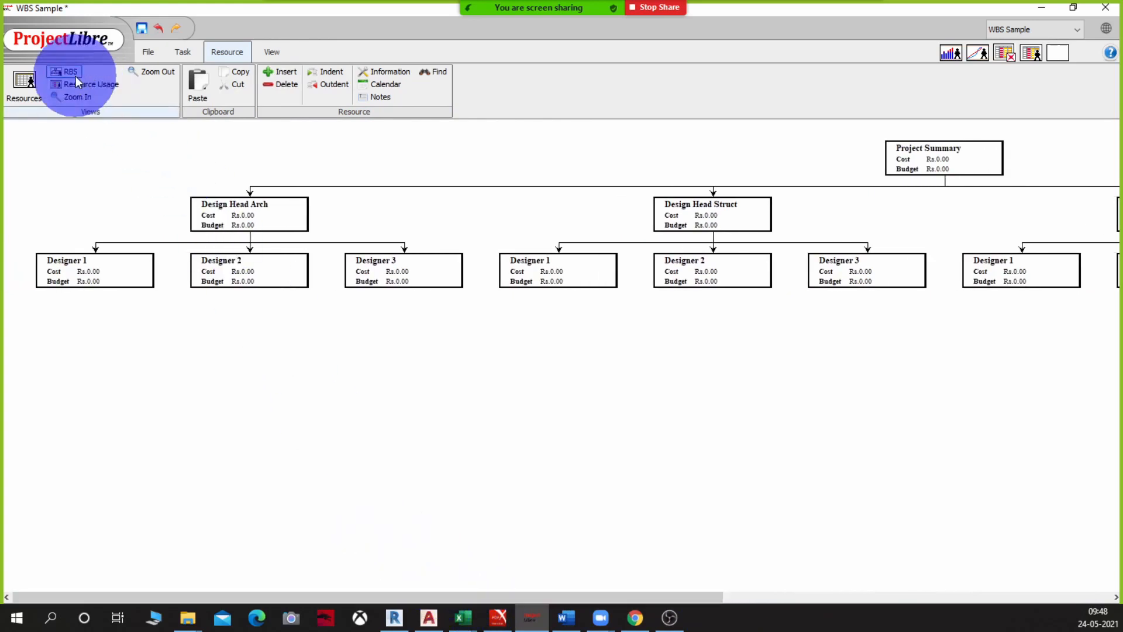
Return to the resource sheet and indent Site Supervisor under PM 1
{"action": "left_click", "coordinate": [32, 82]}
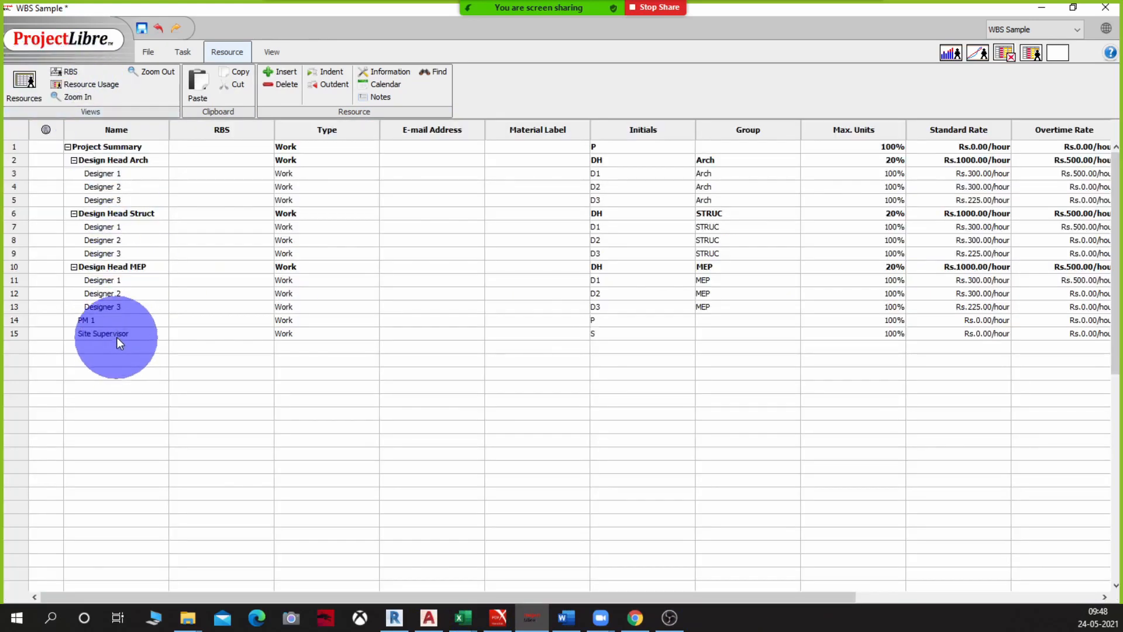
{"action": "left_click", "coordinate": [17, 334]}
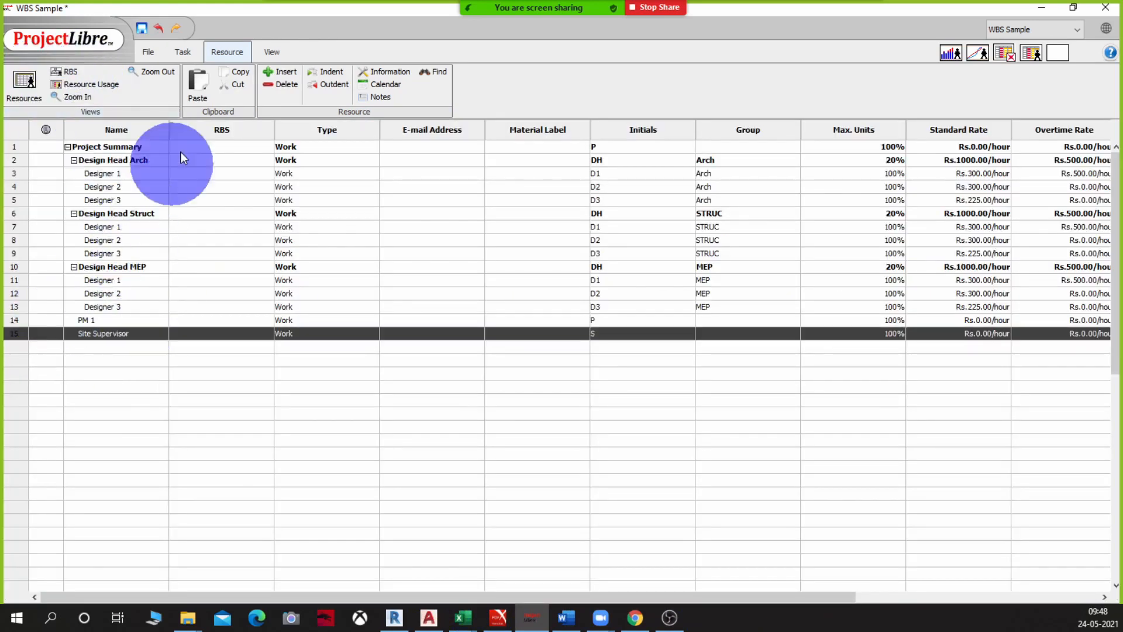
{"action": "left_click", "coordinate": [325, 70]}
{"action": "left_click", "coordinate": [165, 386]}
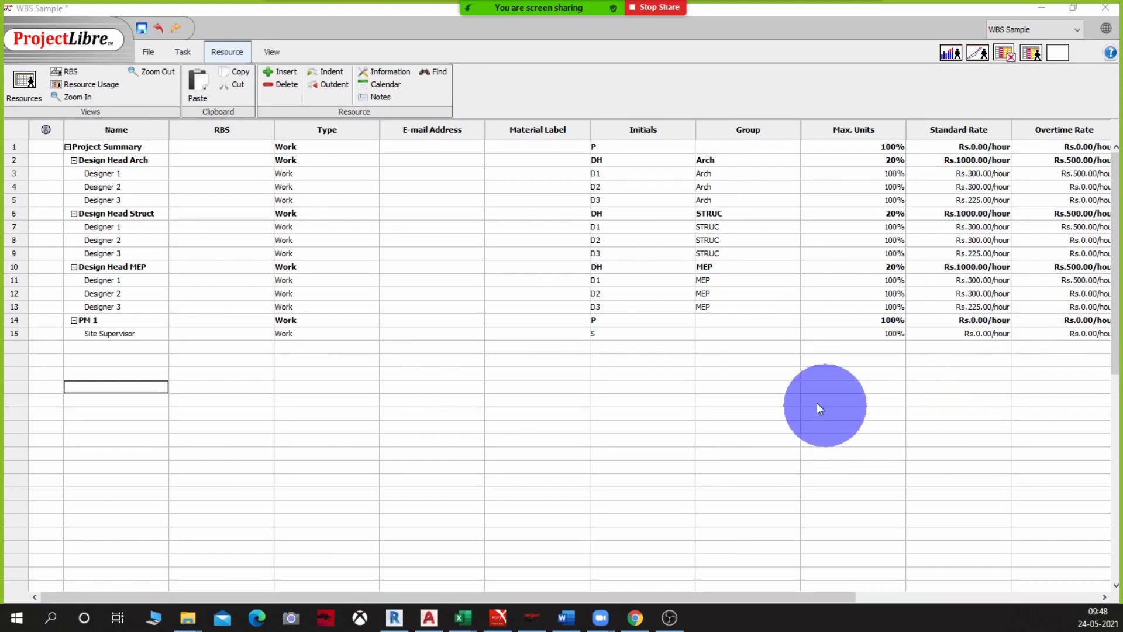
Display the work breakdown structure chart of the project tasks and examine the Architectural Package branch
{"action": "left_click", "coordinate": [184, 52]}
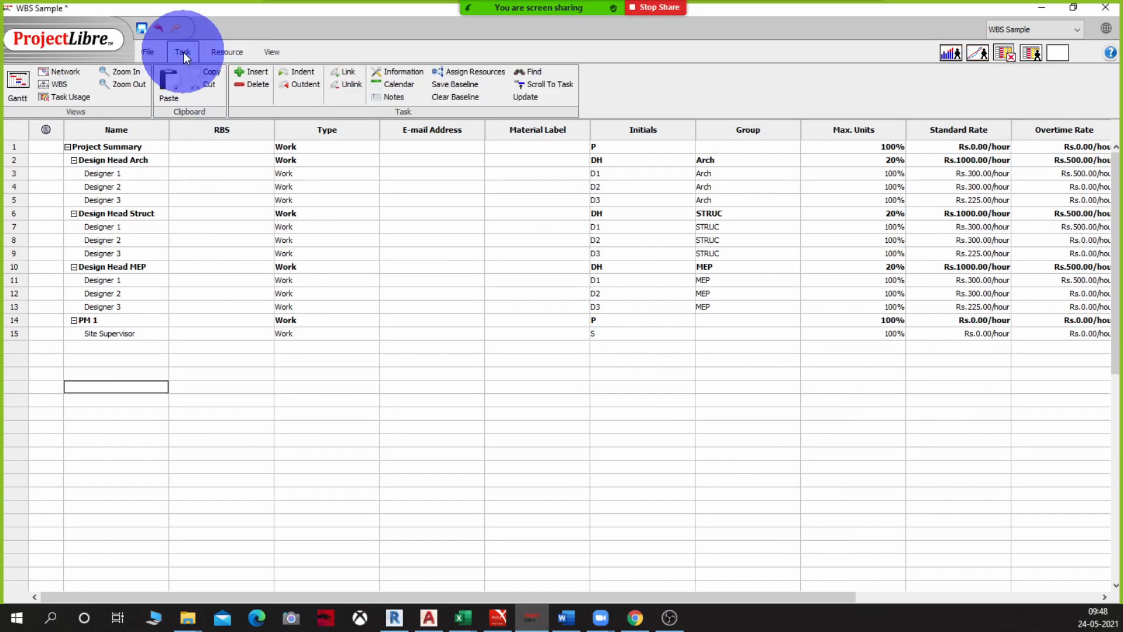
{"action": "left_click", "coordinate": [60, 84]}
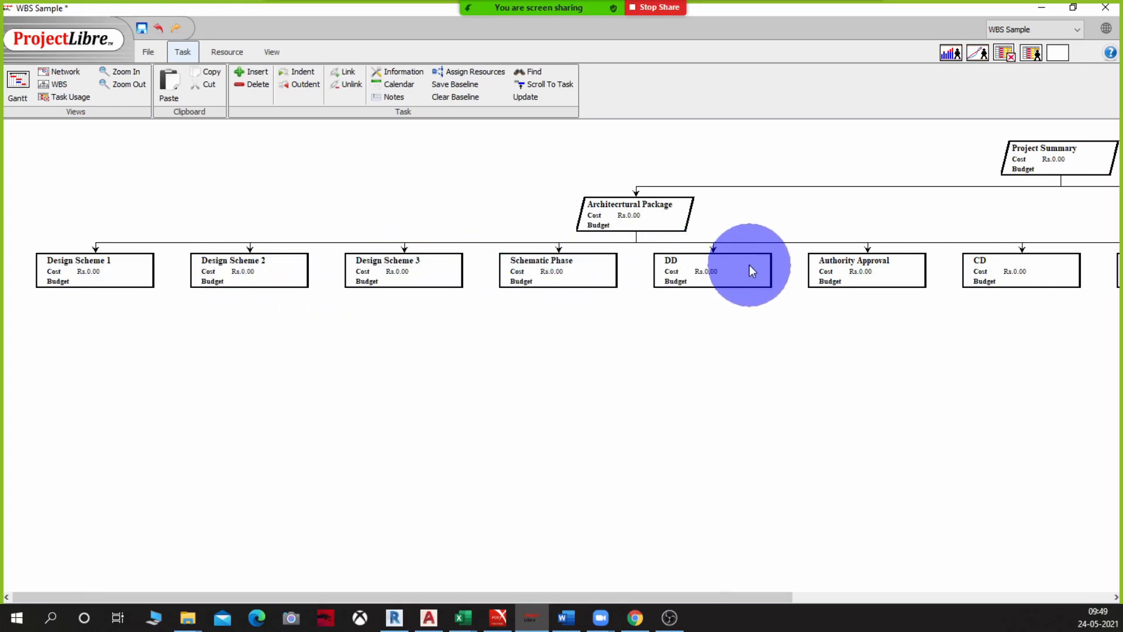
{"action": "left_click_drag", "start_coordinate": [553, 592], "coordinate": [498, 588]}
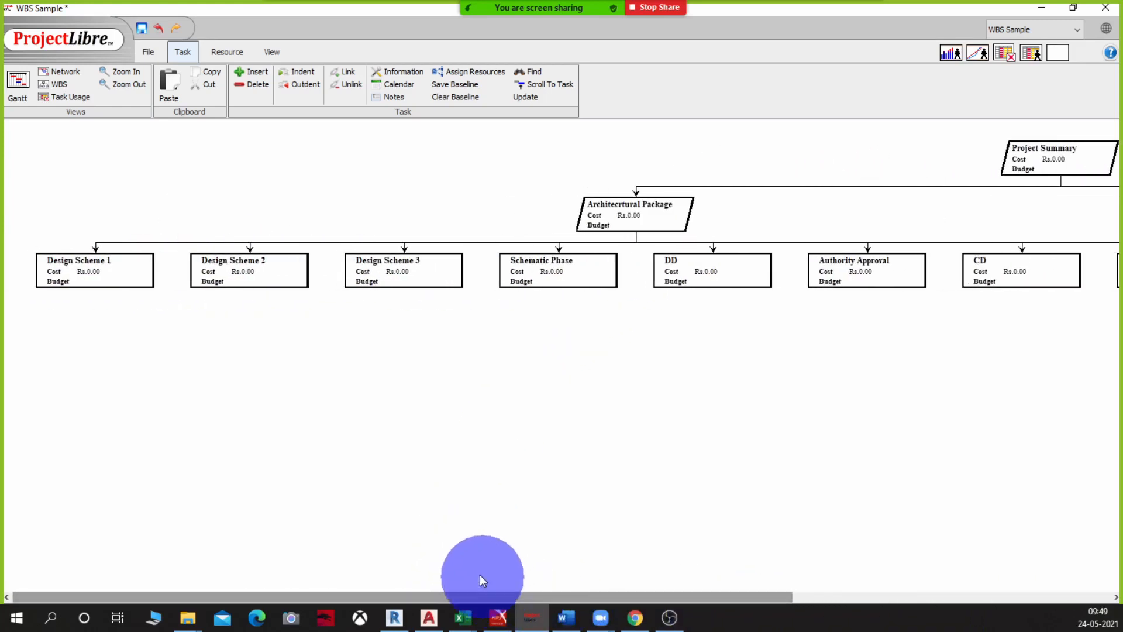
Switch to the Gantt view and narrow the Start, Finish and Predecessors columns to bring Resource Names into view
{"action": "left_click", "coordinate": [26, 79]}
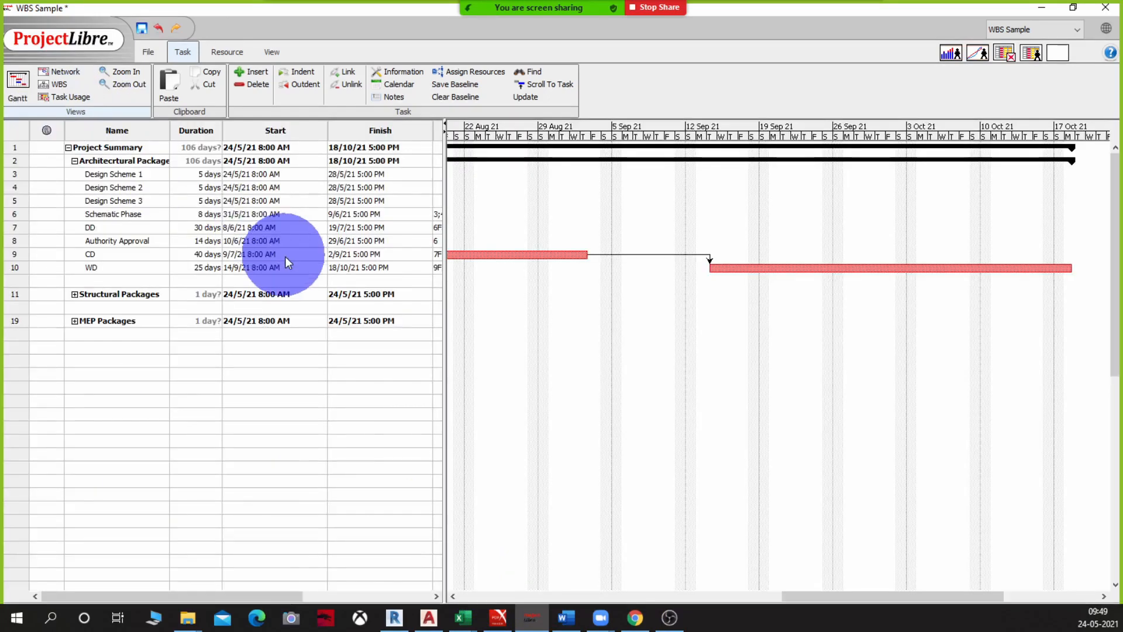
{"action": "left_click_drag", "start_coordinate": [248, 598], "coordinate": [228, 618]}
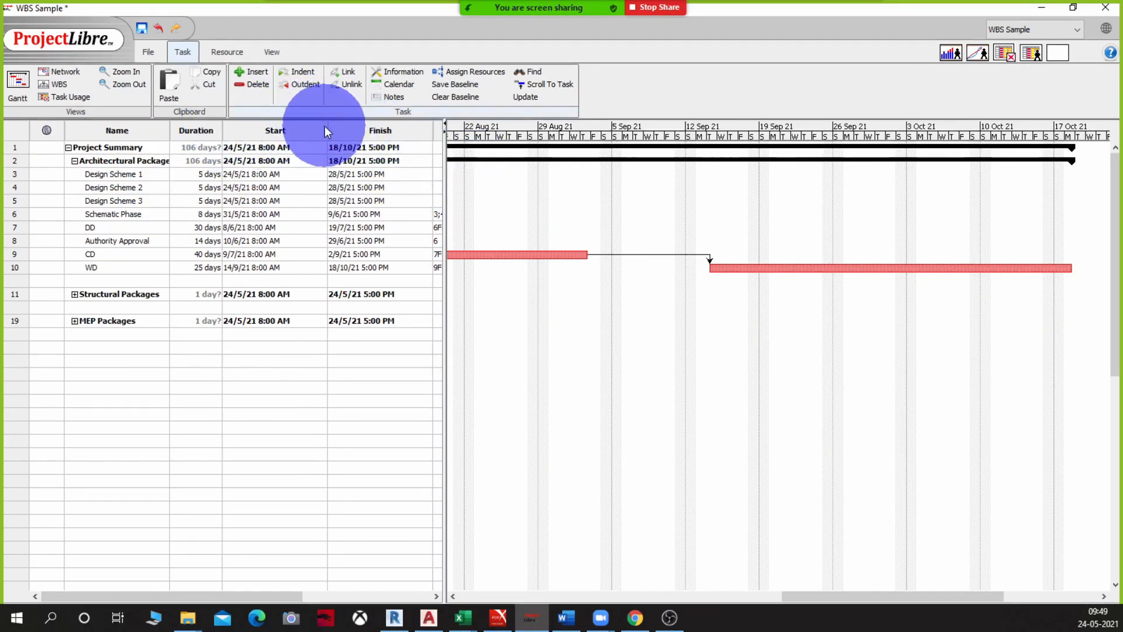
{"action": "left_click_drag", "start_coordinate": [327, 130], "coordinate": [279, 130]}
{"action": "left_click_drag", "start_coordinate": [381, 130], "coordinate": [314, 130]}
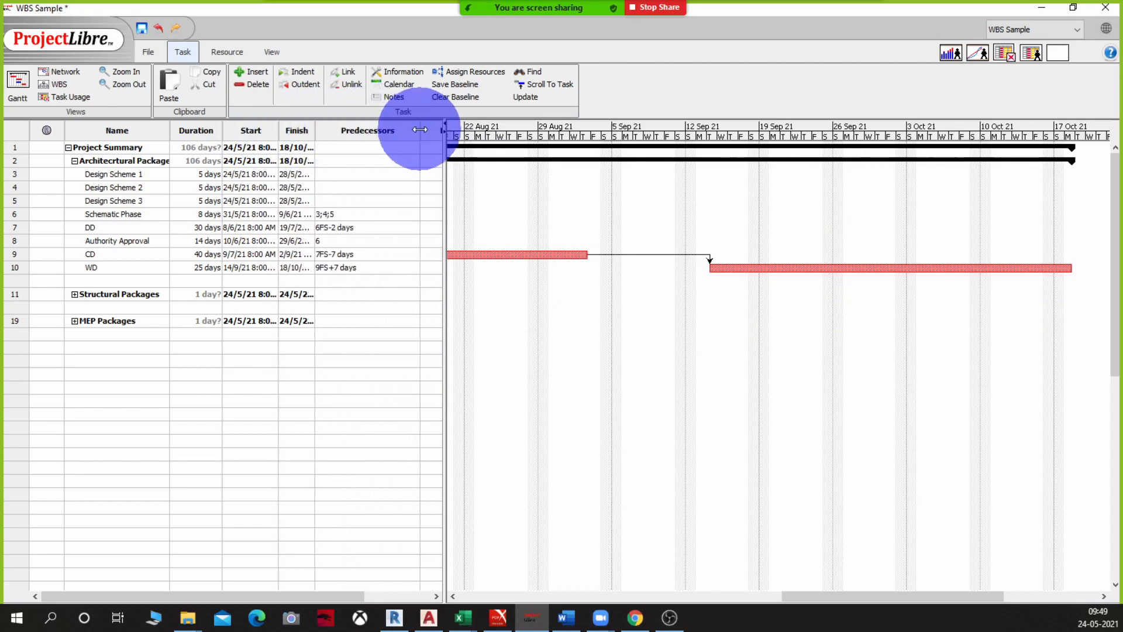
{"action": "left_click_drag", "start_coordinate": [419, 130], "coordinate": [351, 137]}
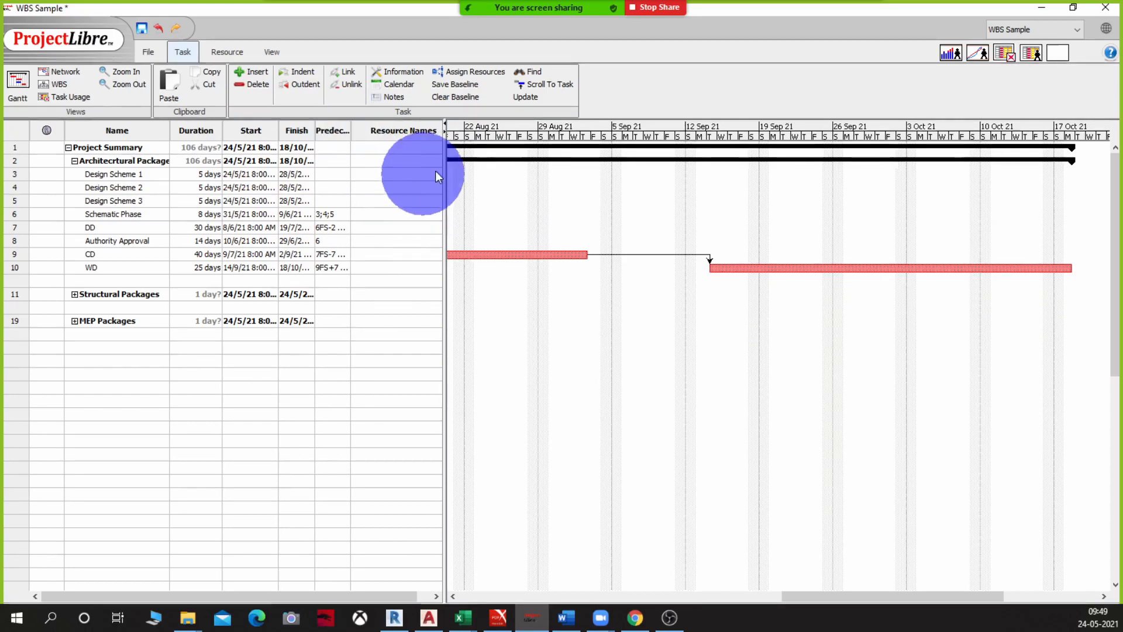
Try to assign a resource to Design Scheme 1 by entering D1 as its resource name
{"action": "left_click", "coordinate": [383, 174]}
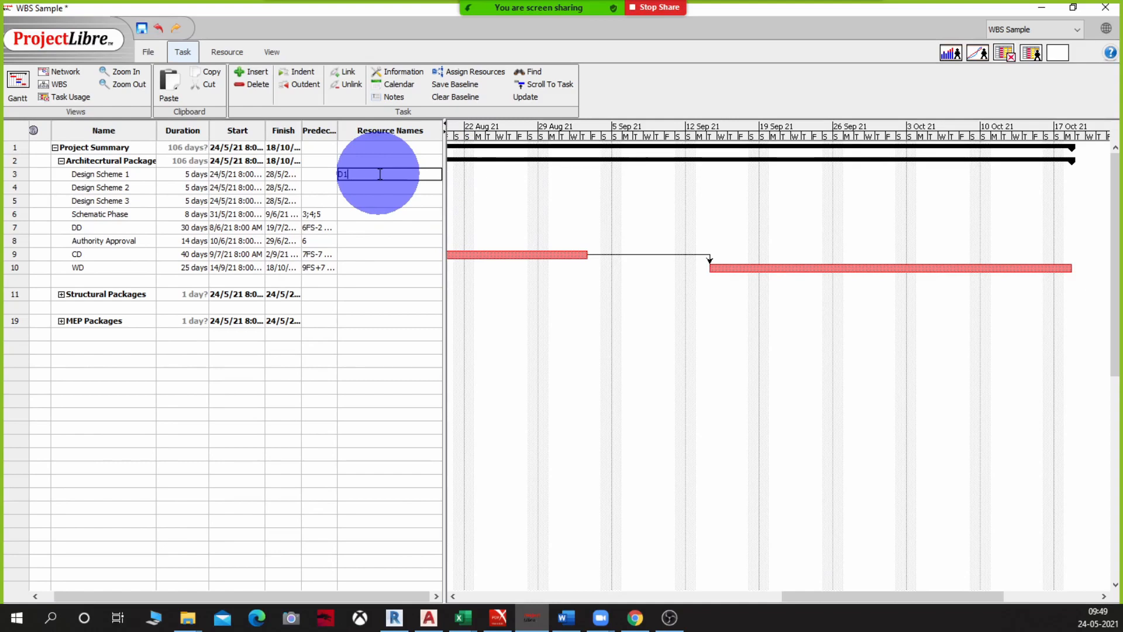
{"action": "key", "text": "Return"}
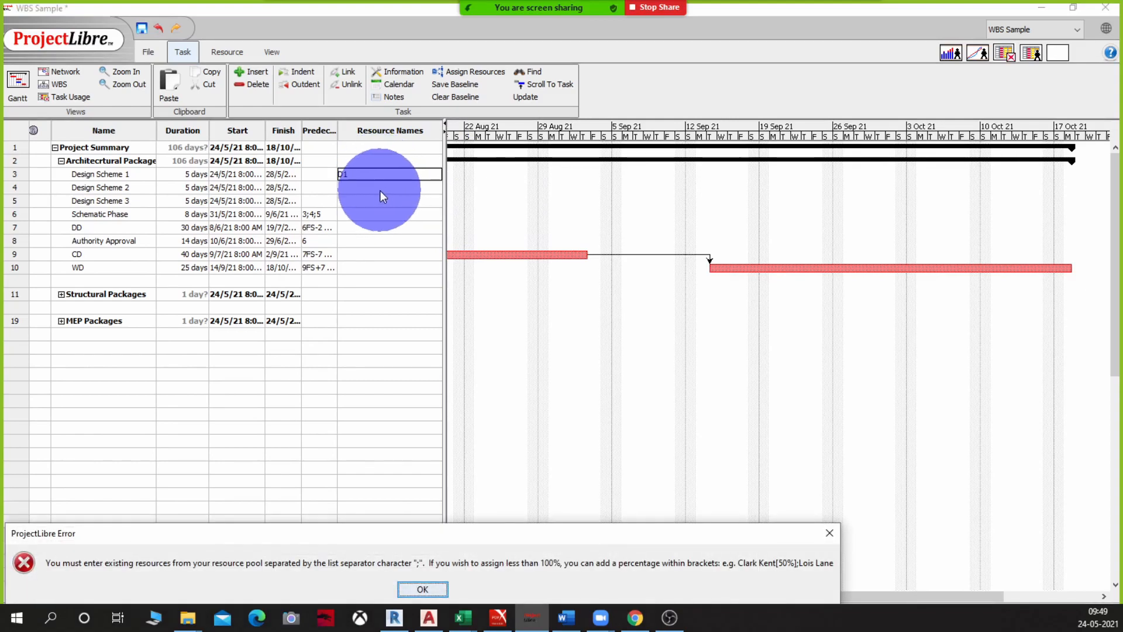
{"action": "left_click", "coordinate": [371, 171]}
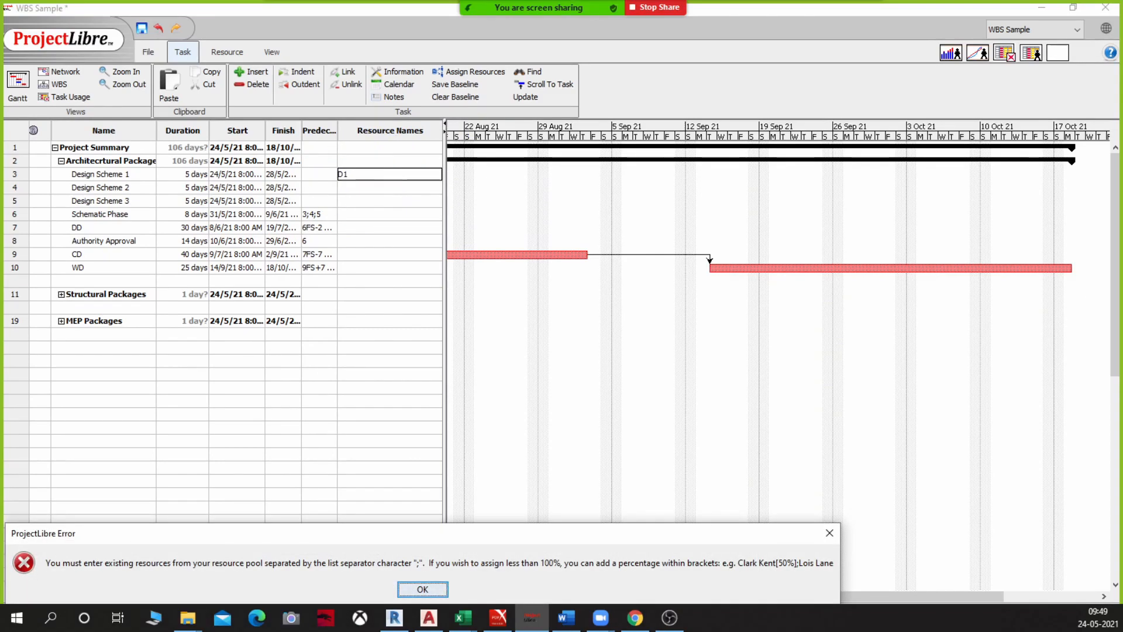
{"action": "left_click", "coordinate": [422, 589]}
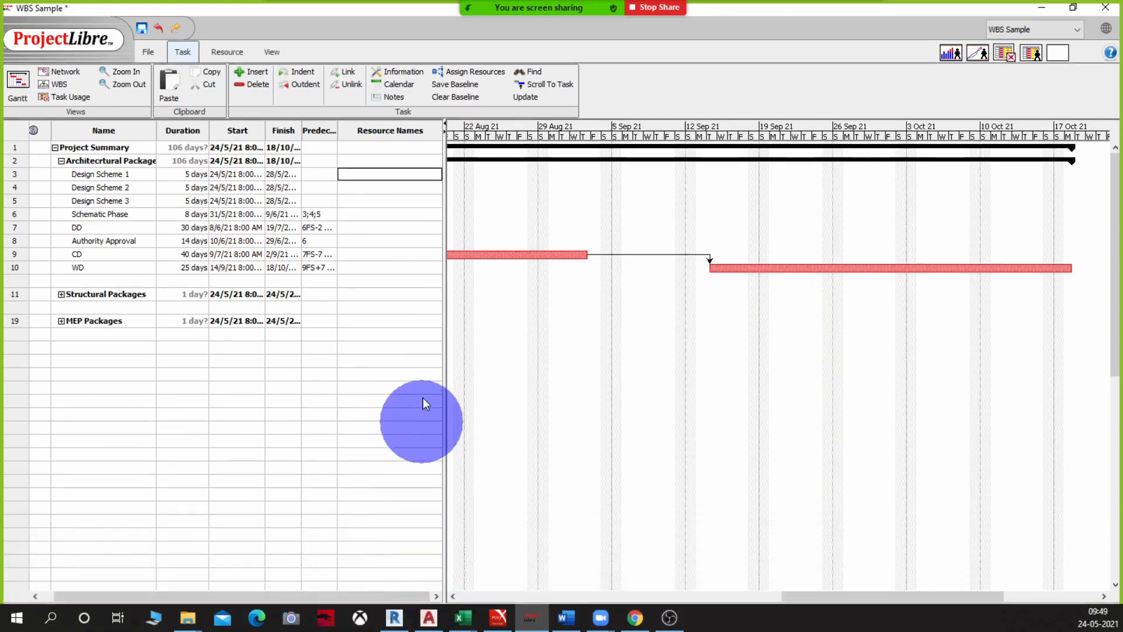
Assign Designer 1 from the Design Head Arch team to Design Scheme 1 through its task information
{"action": "double_click", "coordinate": [383, 175]}
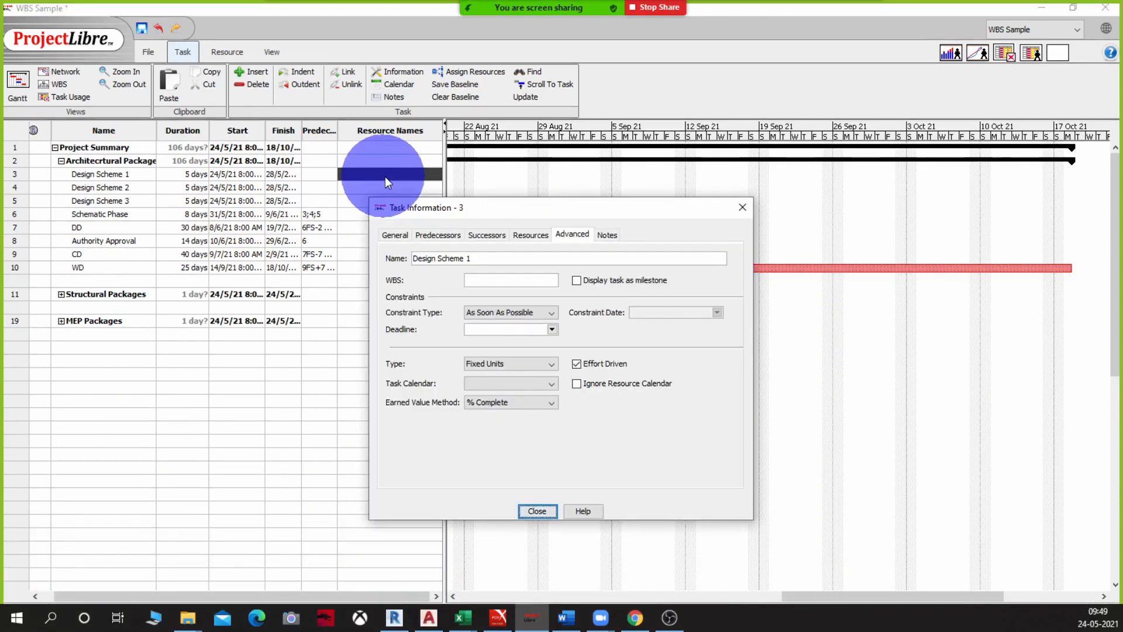
{"action": "left_click", "coordinate": [524, 237]}
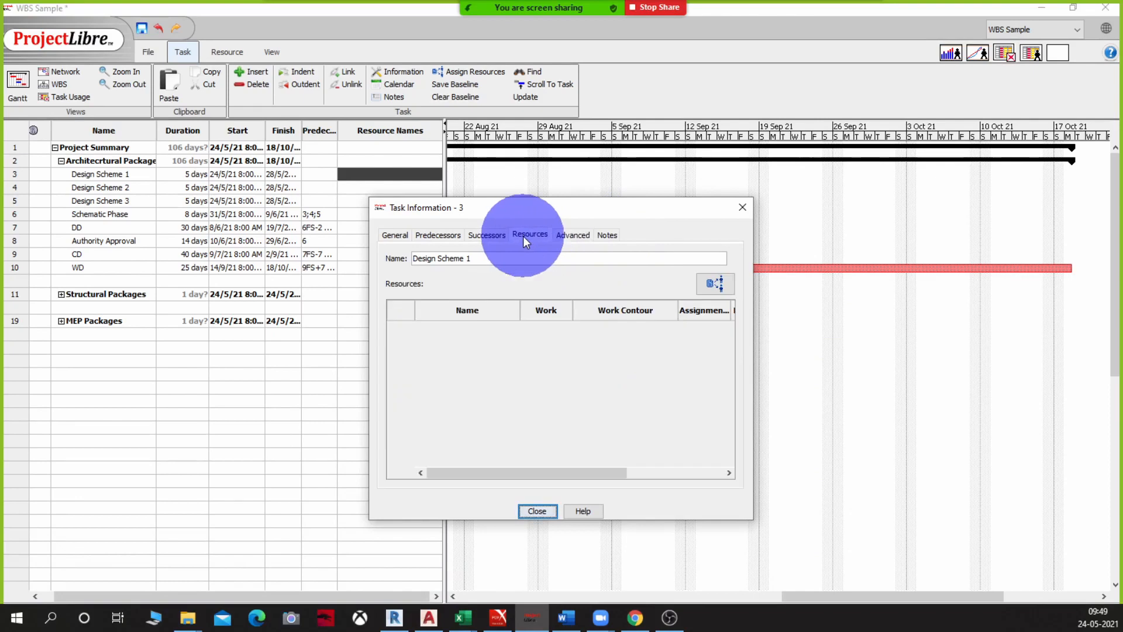
{"action": "left_click", "coordinate": [715, 283]}
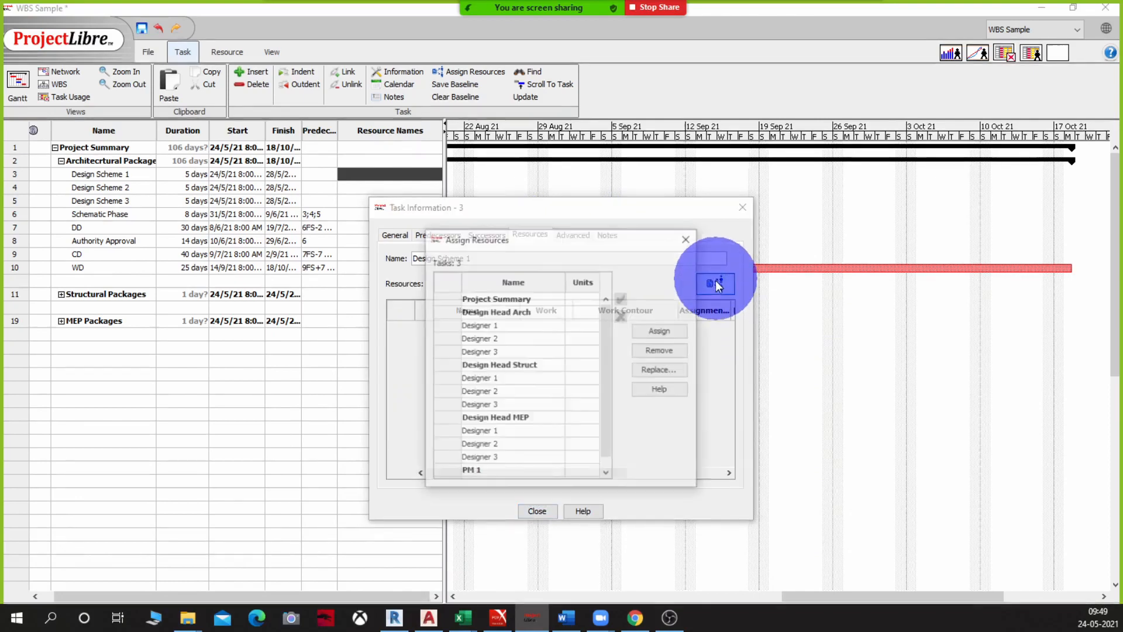
{"action": "left_click", "coordinate": [486, 326]}
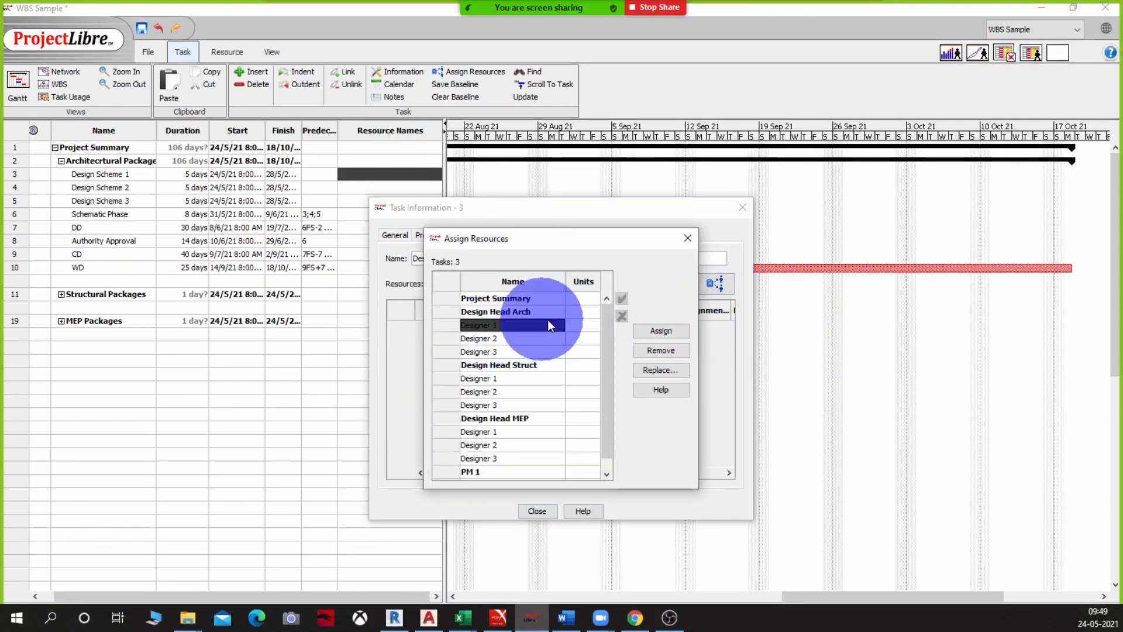
{"action": "left_click", "coordinate": [661, 332]}
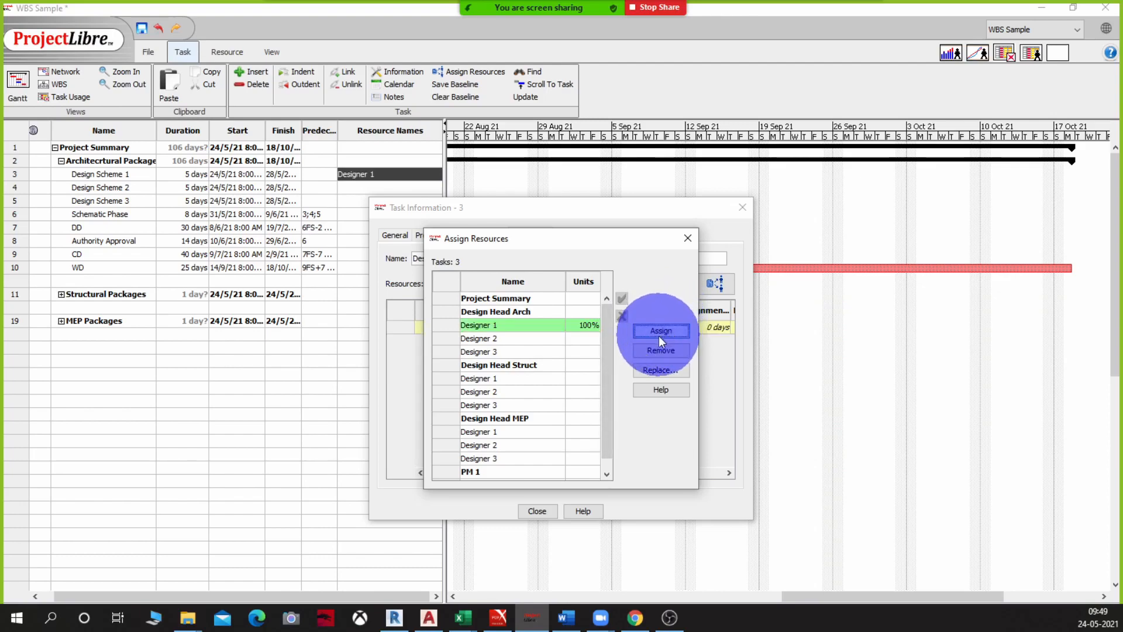
{"action": "left_click", "coordinate": [538, 511]}
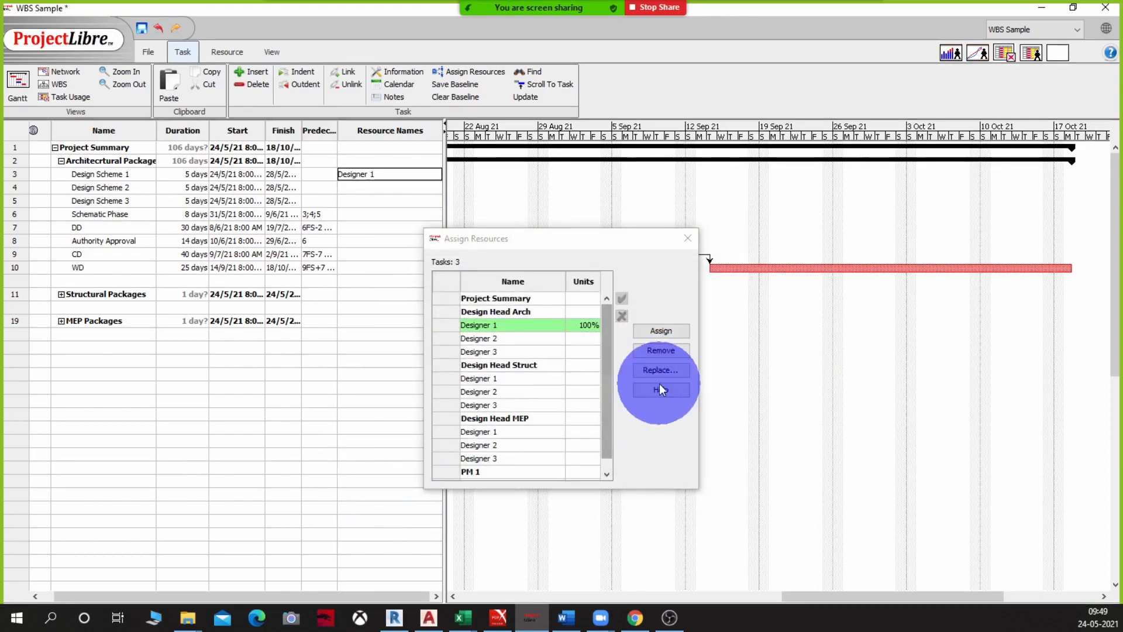
{"action": "left_click", "coordinate": [684, 240]}
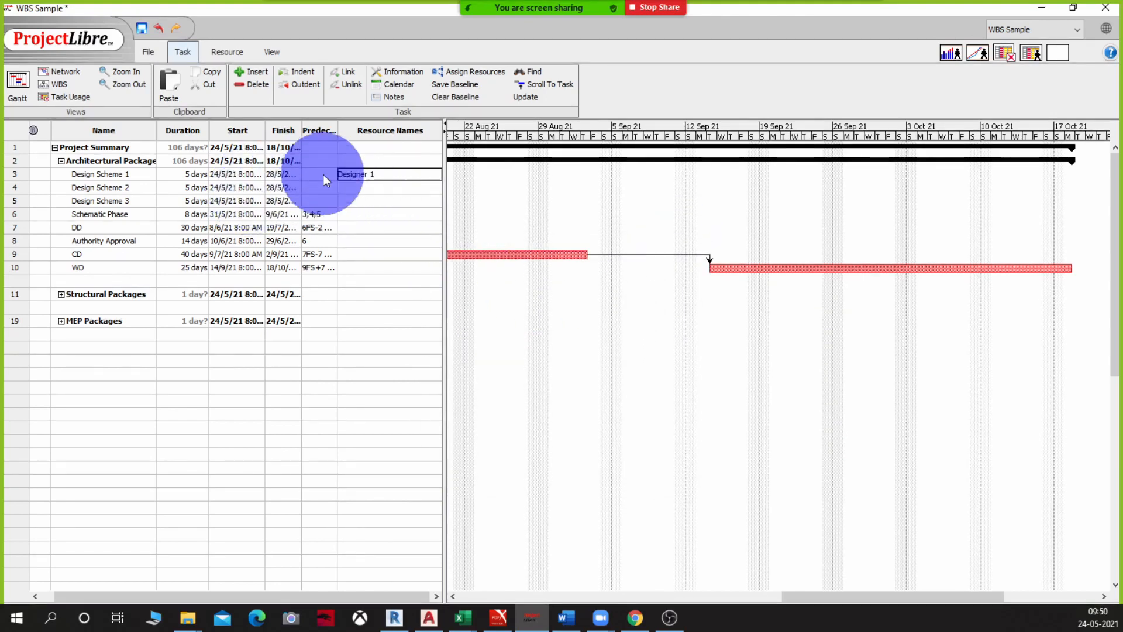
Assign Designer 2 from the Design Head Arch team to Design Scheme 2 through its task information
{"action": "double_click", "coordinate": [377, 188]}
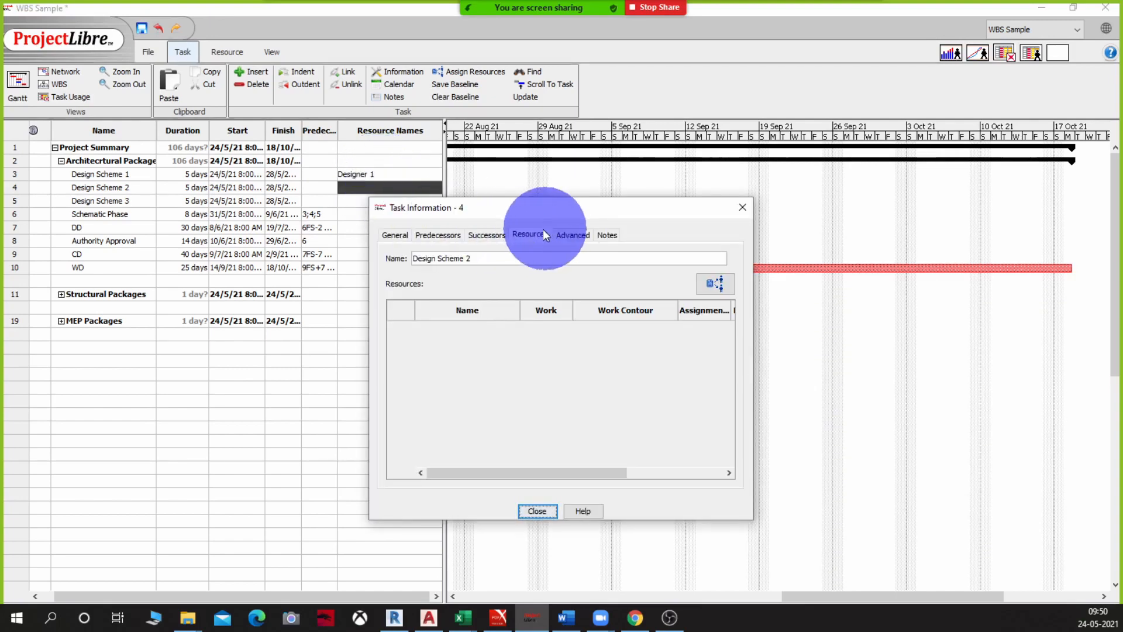
{"action": "left_click", "coordinate": [711, 290]}
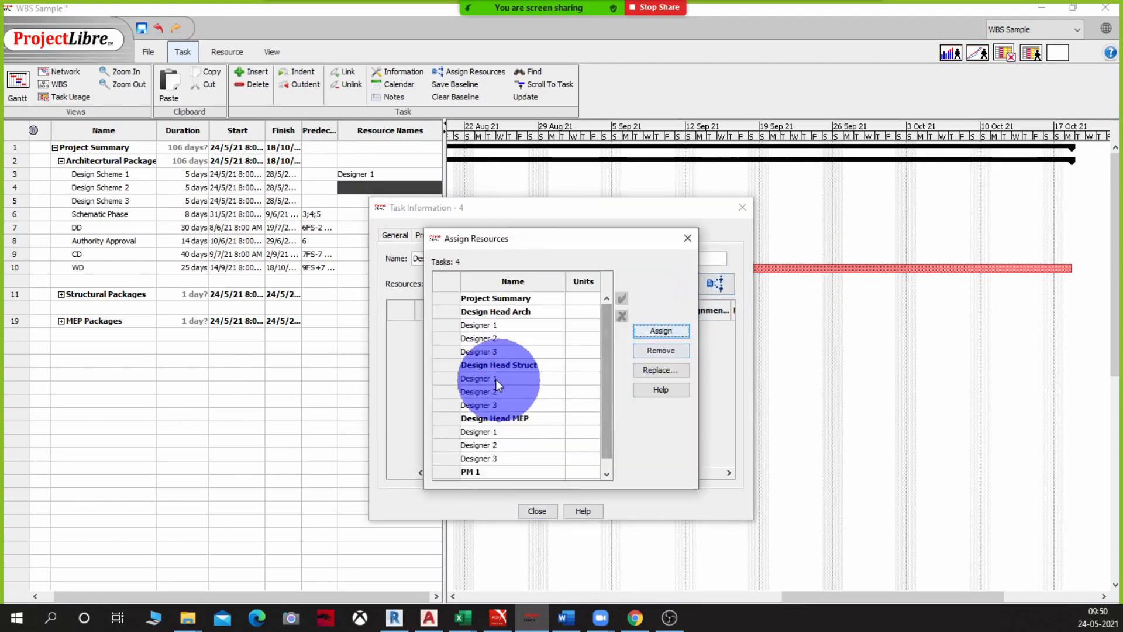
{"action": "double_click", "coordinate": [479, 338]}
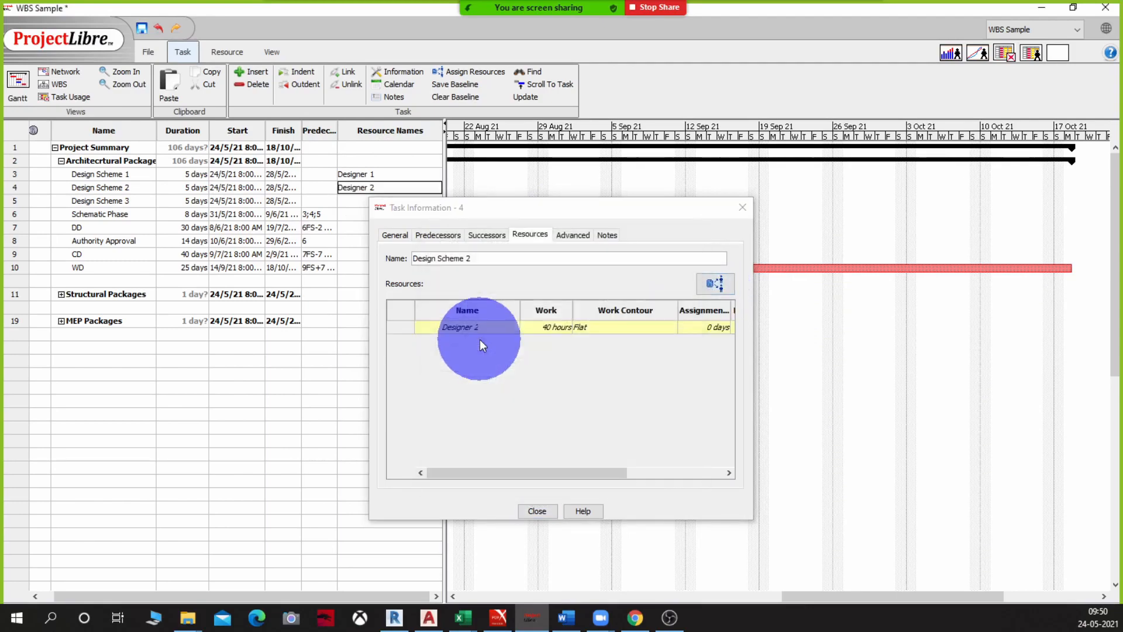
{"action": "left_click", "coordinate": [544, 509]}
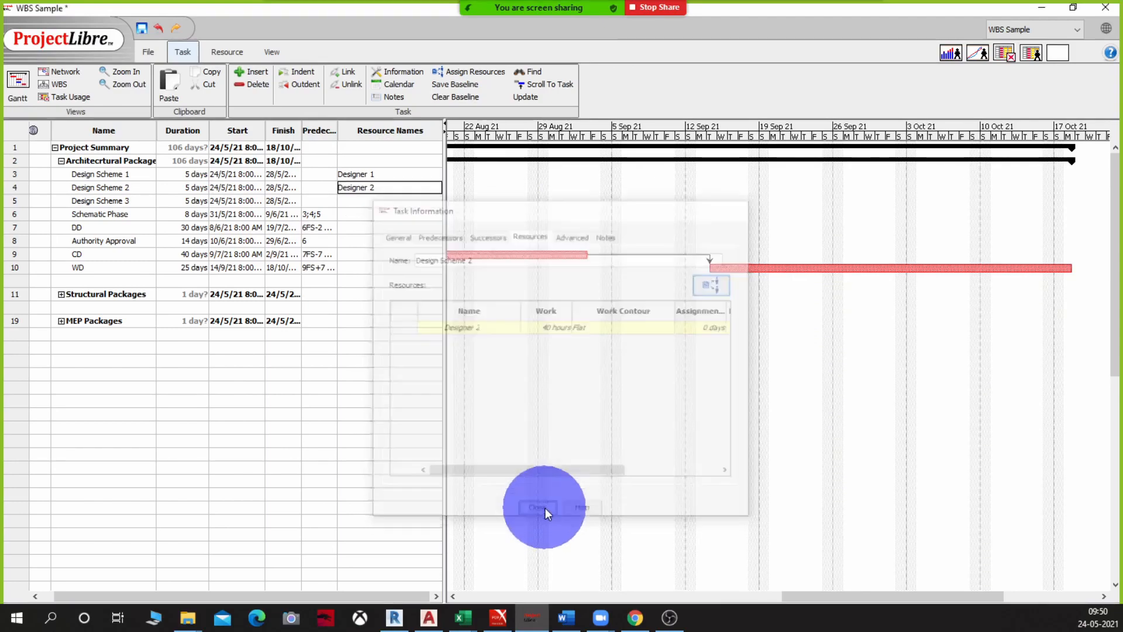
Assign Designer 3 from the Design Head Arch team to Design Scheme 3 through its task information
{"action": "double_click", "coordinate": [374, 199]}
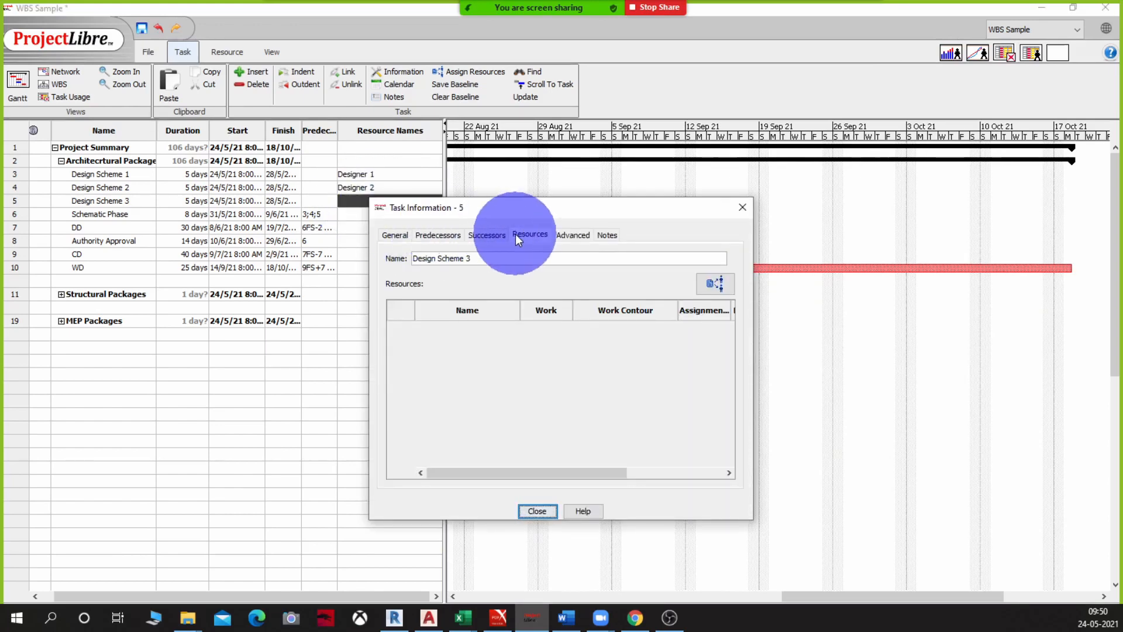
{"action": "left_click", "coordinate": [707, 283]}
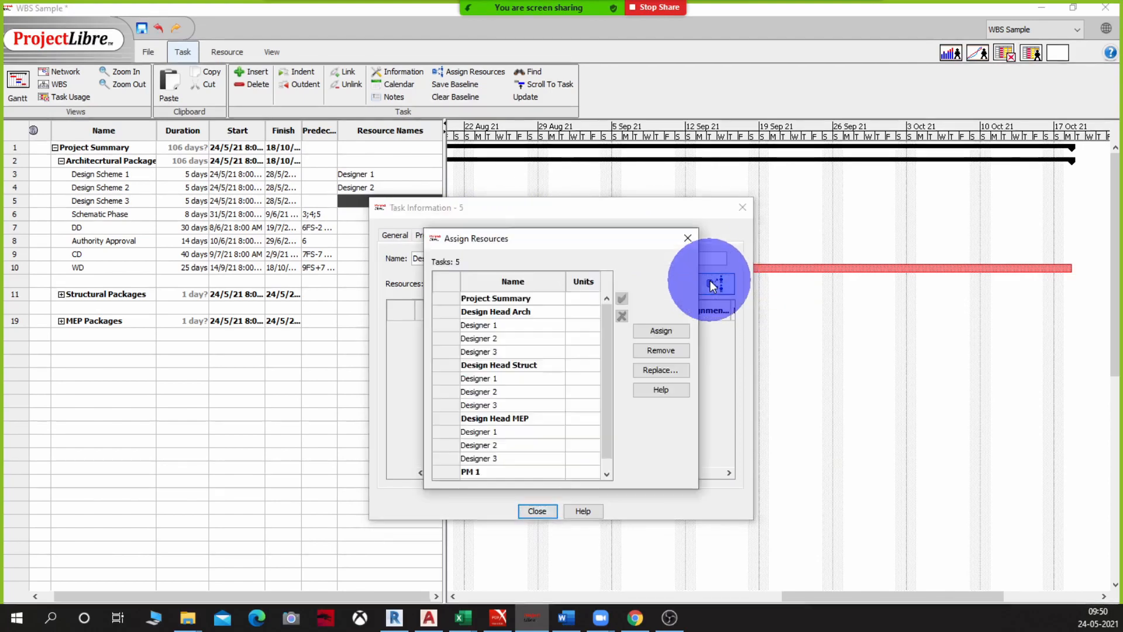
{"action": "double_click", "coordinate": [507, 352]}
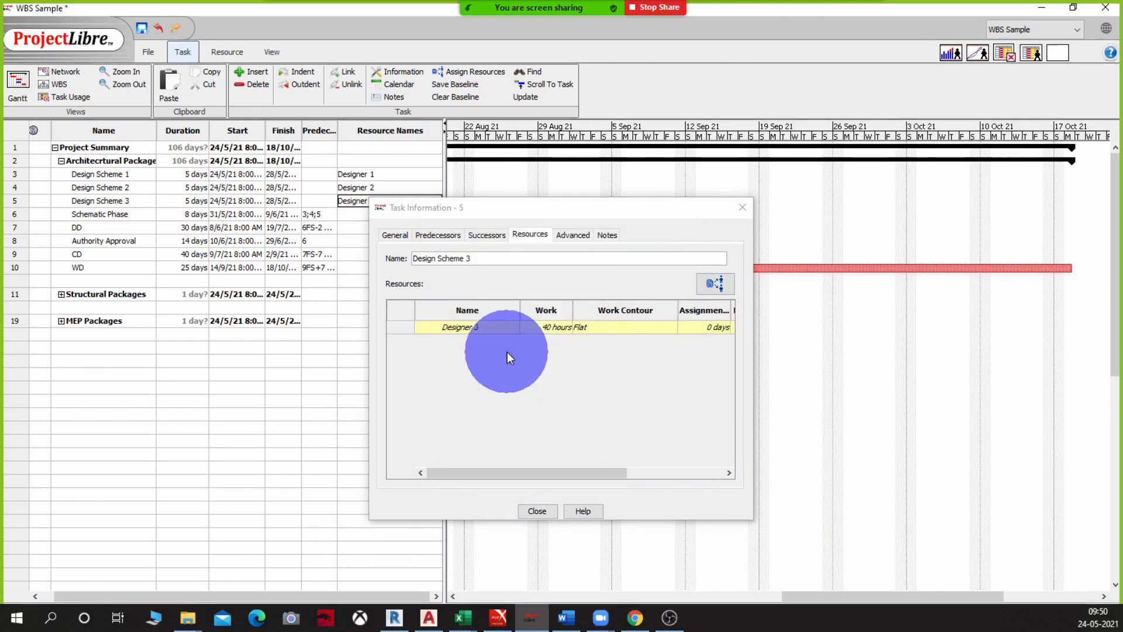
{"action": "left_click", "coordinate": [535, 510]}
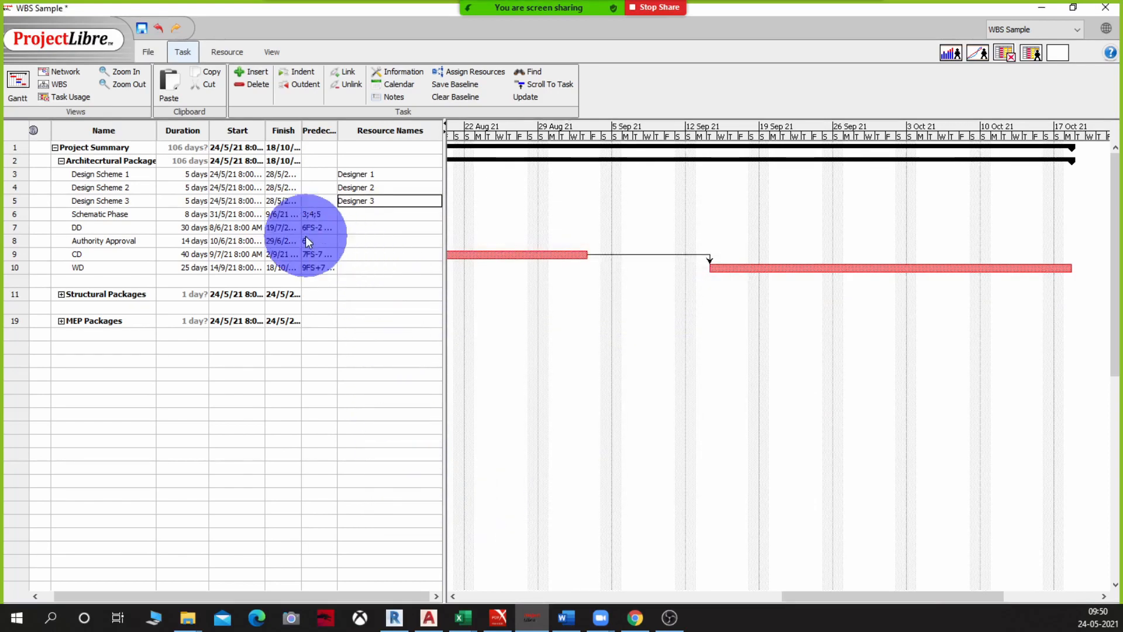
Assign Design Head Arch and its Designer 1, Designer 2 and Designer 3 together to the Schematic Phase task
{"action": "left_click", "coordinate": [366, 214]}
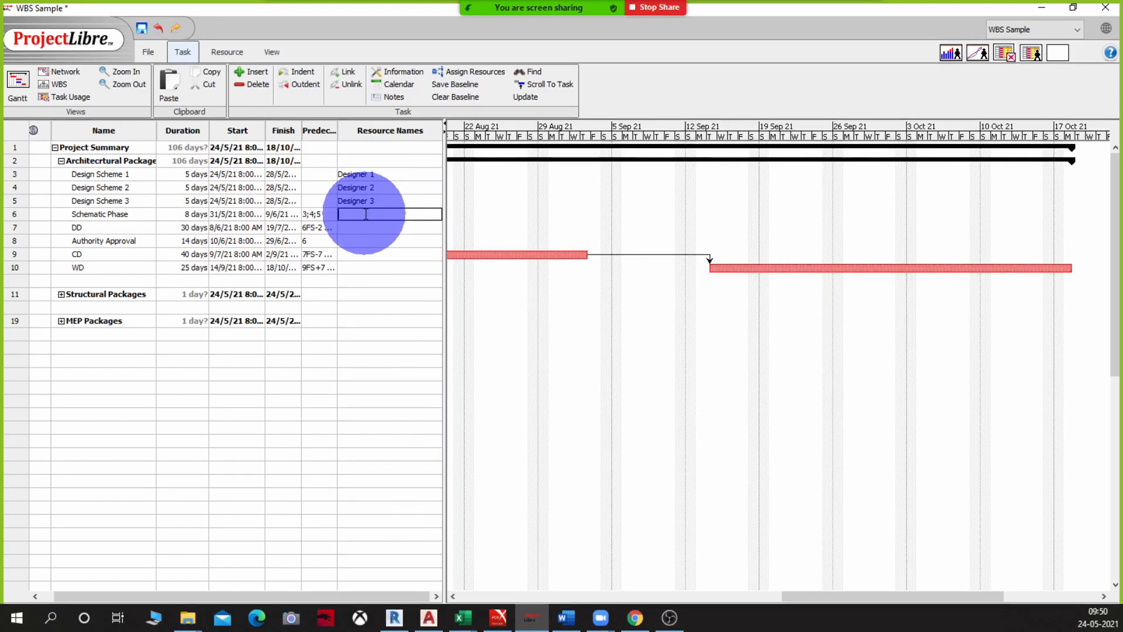
{"action": "double_click", "coordinate": [367, 215]}
{"action": "left_click", "coordinate": [718, 286]}
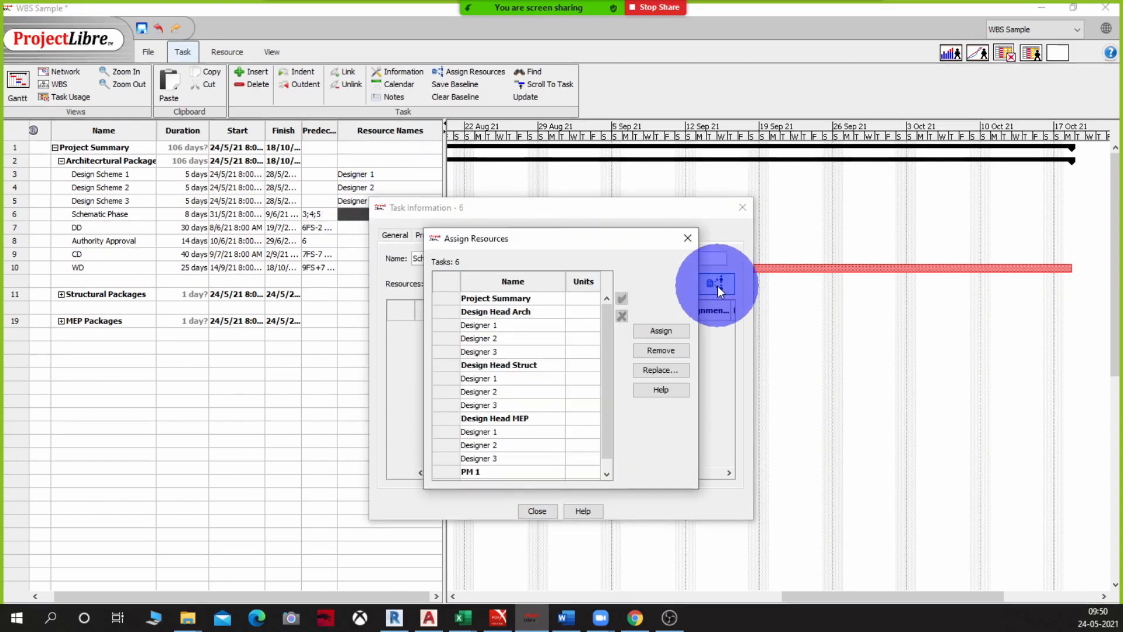
{"action": "left_click", "coordinate": [503, 311]}
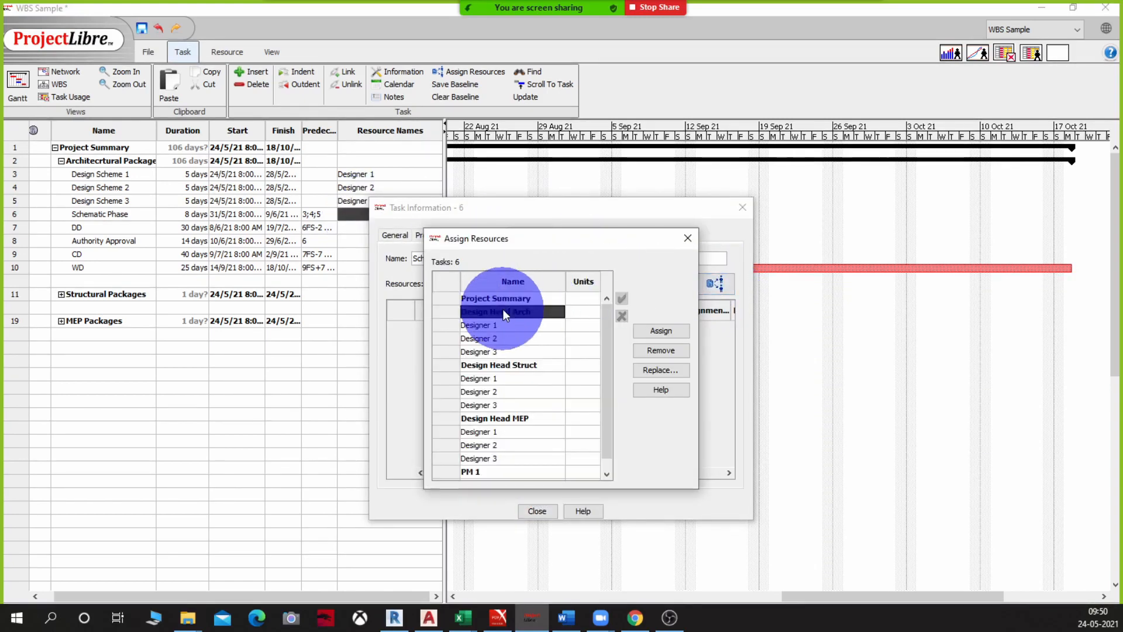
{"action": "left_click", "coordinate": [498, 347], "text": "shift"}
{"action": "left_click", "coordinate": [660, 331]}
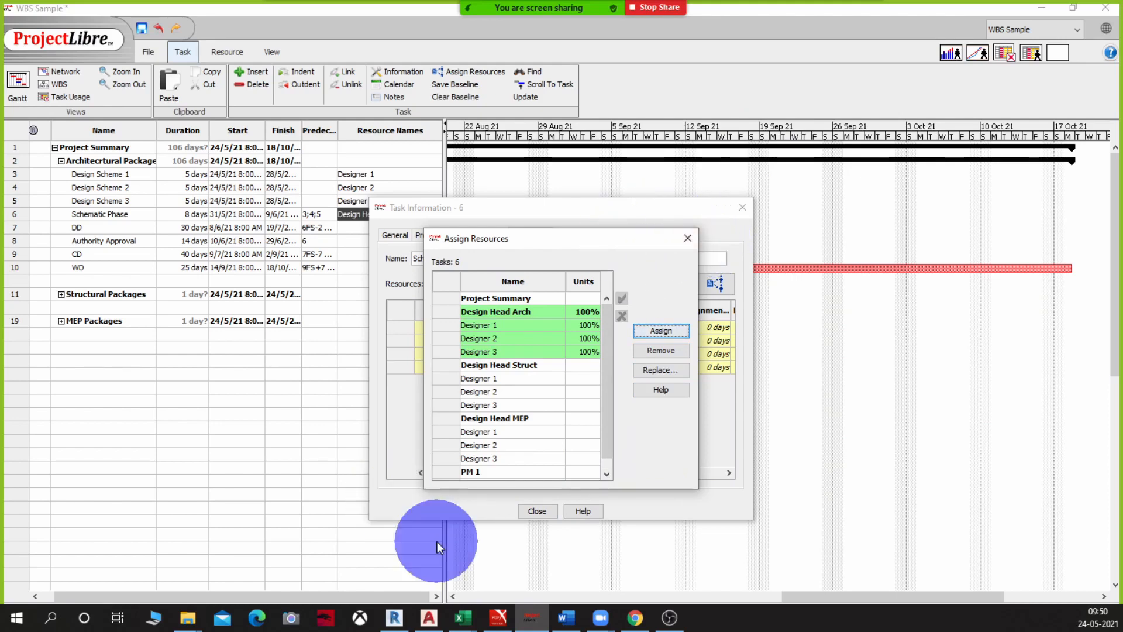
{"action": "left_click", "coordinate": [688, 238]}
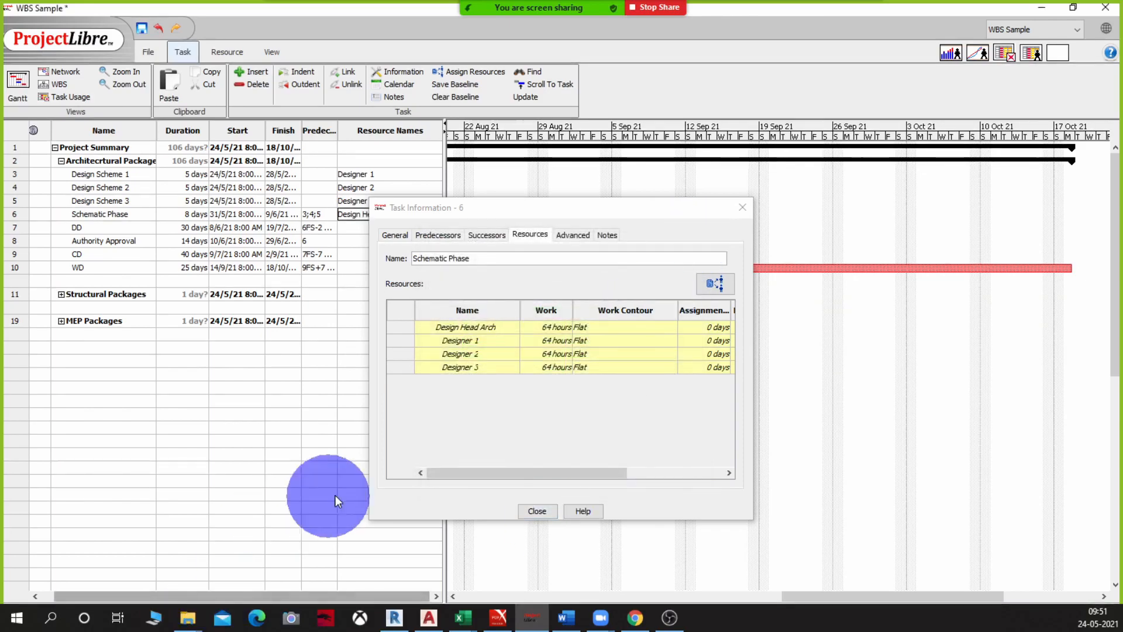
{"action": "left_click", "coordinate": [530, 512]}
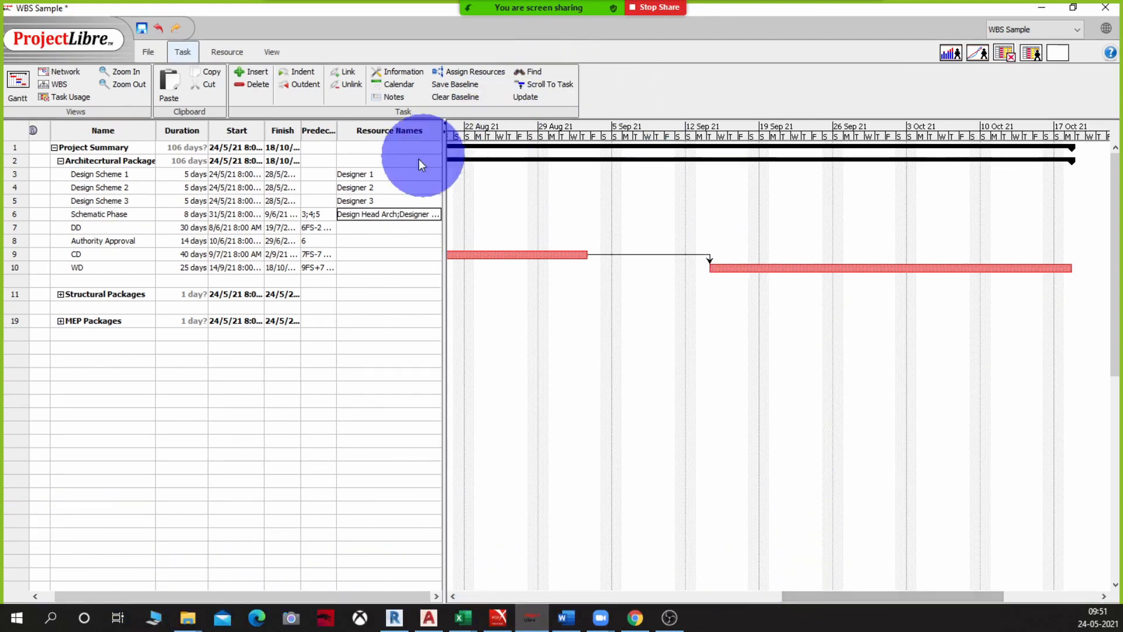
Examine the resource labels on the Gantt bars of the assigned tasks and the task costs in the work breakdown structure chart
{"action": "left_click", "coordinate": [536, 86]}
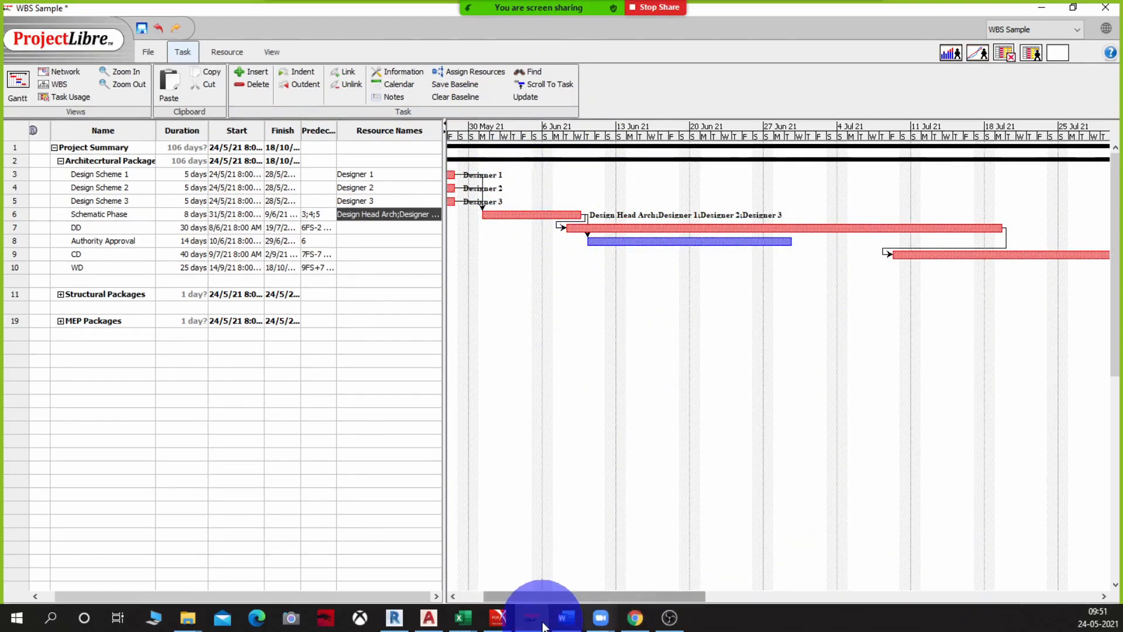
{"action": "left_click_drag", "start_coordinate": [543, 598], "coordinate": [503, 595]}
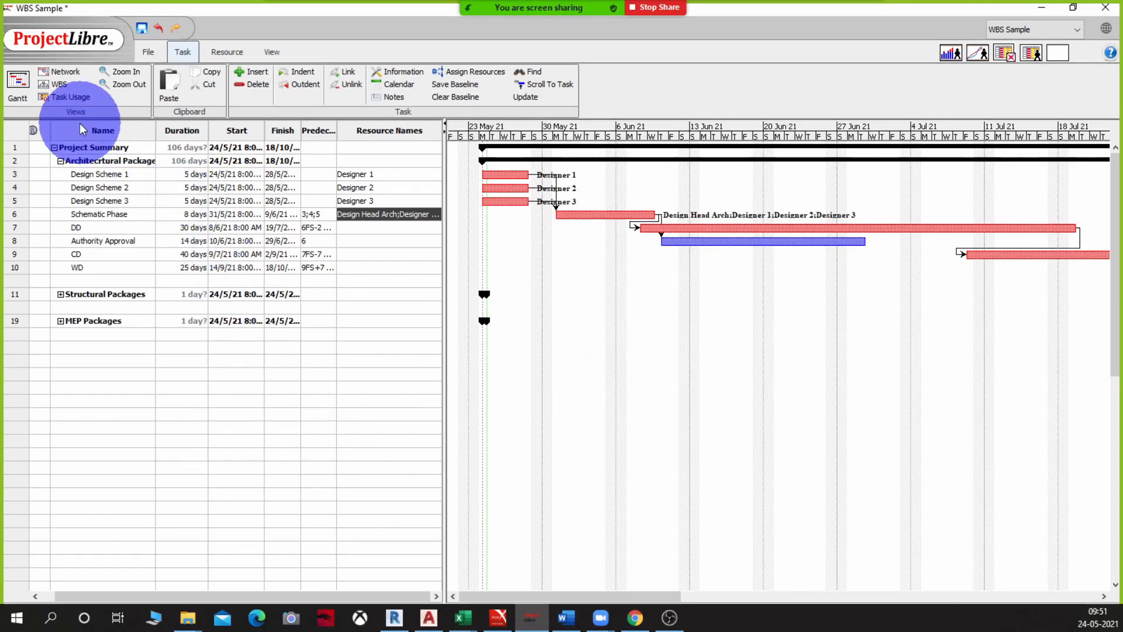
{"action": "left_click", "coordinate": [57, 87]}
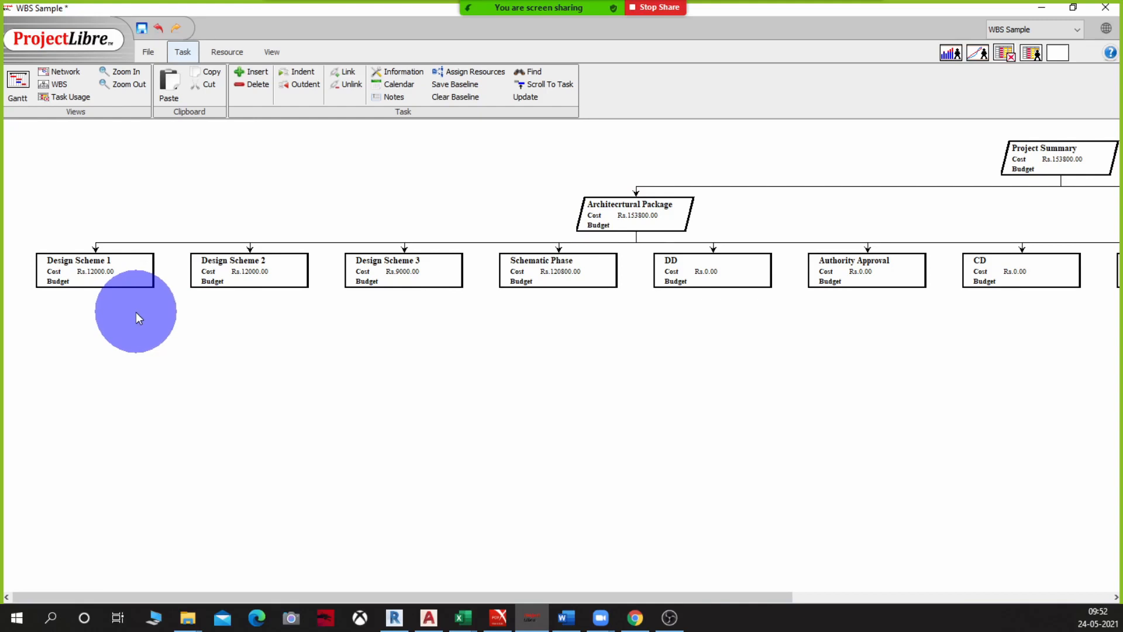
Display the resource list and check the project team indicators of the Design Head Arch group
{"action": "left_click", "coordinate": [222, 49]}
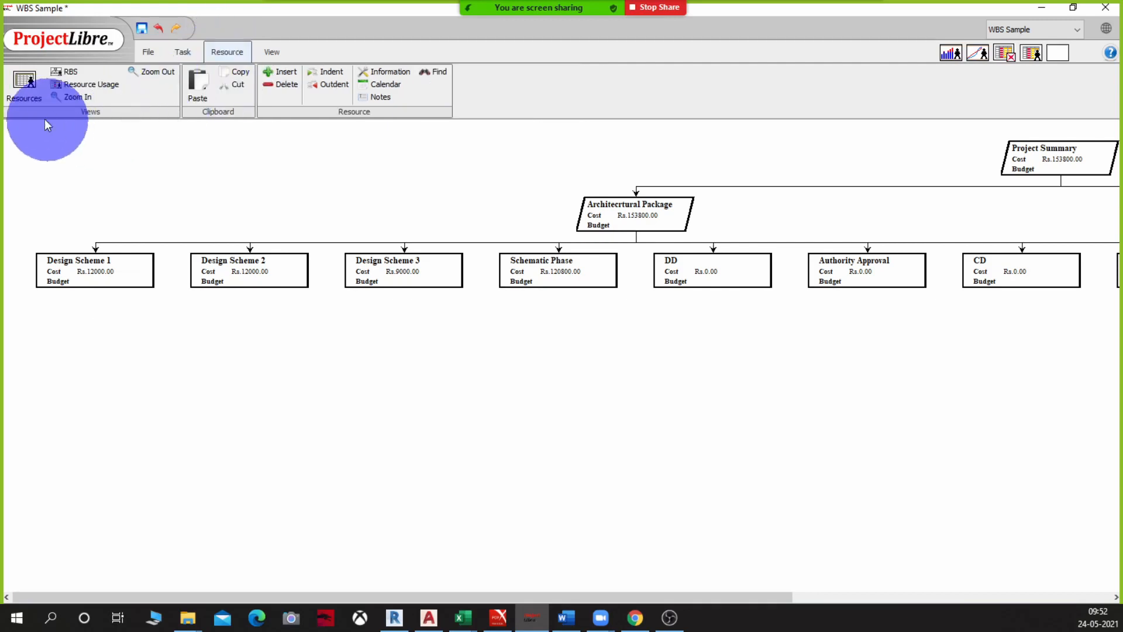
{"action": "left_click", "coordinate": [21, 84]}
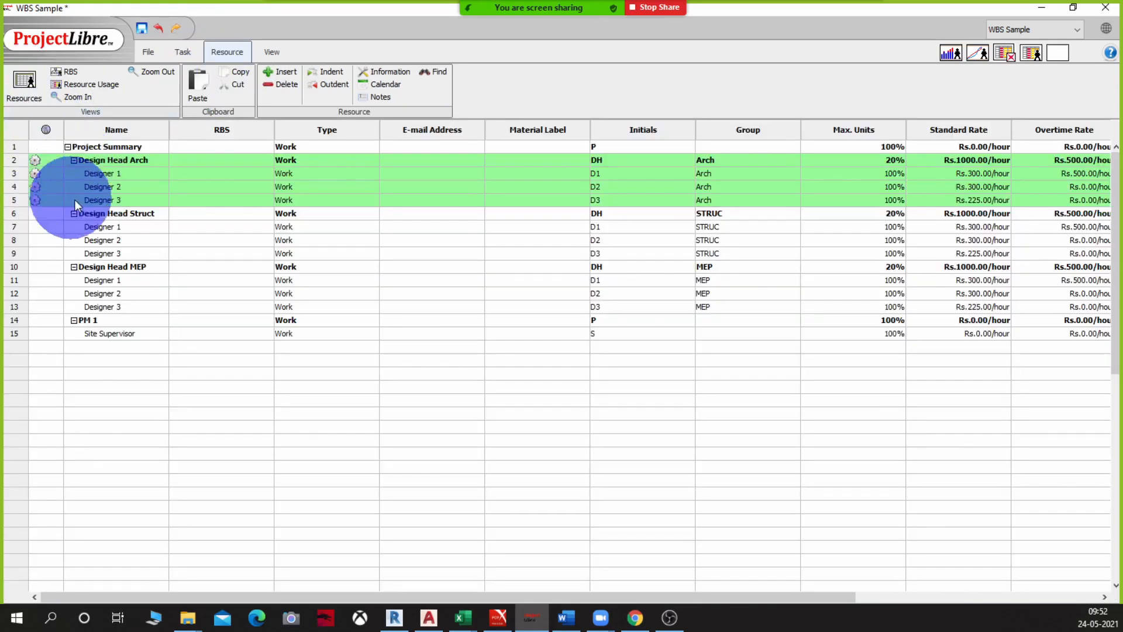
{"action": "mouse_move", "coordinate": [44, 163]}
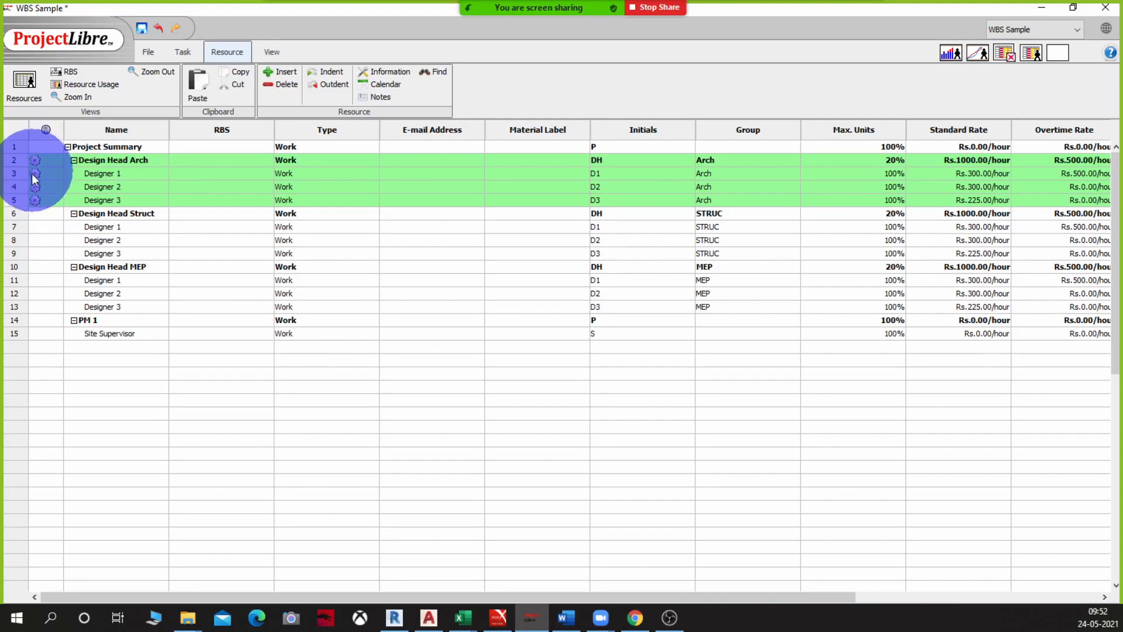
{"action": "mouse_move", "coordinate": [35, 201]}
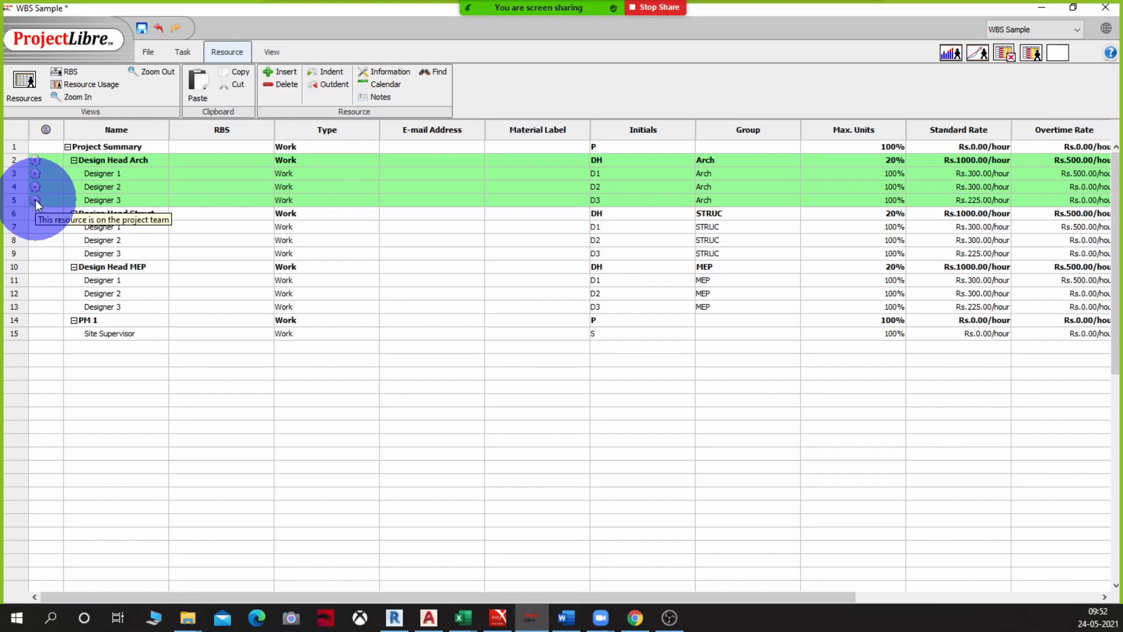
Compare the designers' costs in the resource breakdown structure chart with the task costs in the work breakdown structure chart
{"action": "left_click", "coordinate": [61, 73]}
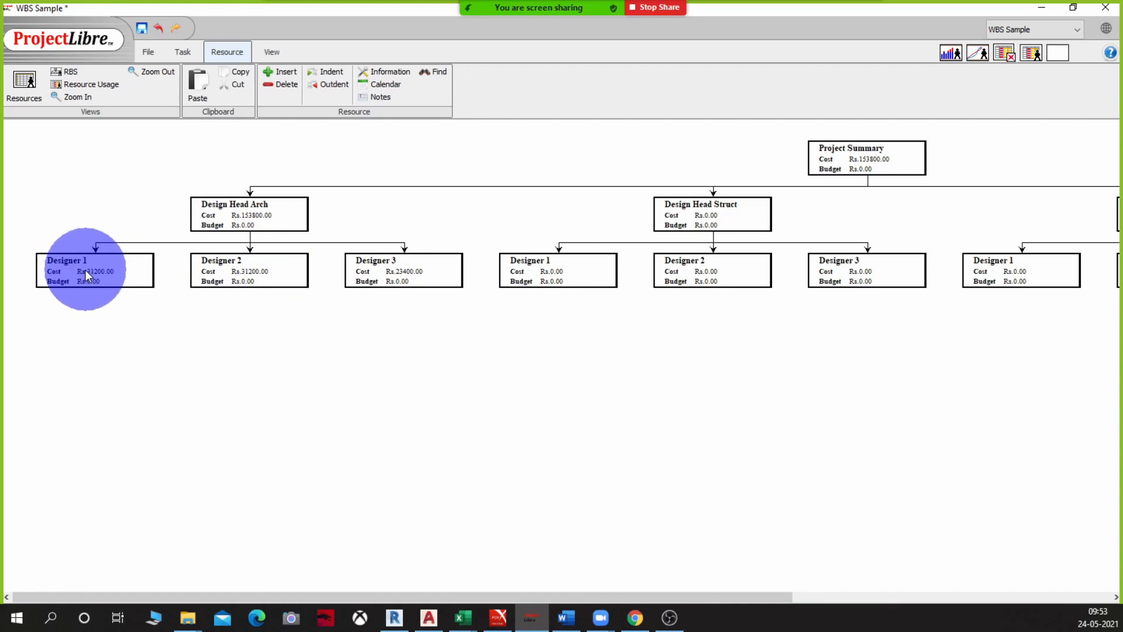
{"action": "left_click", "coordinate": [182, 52]}
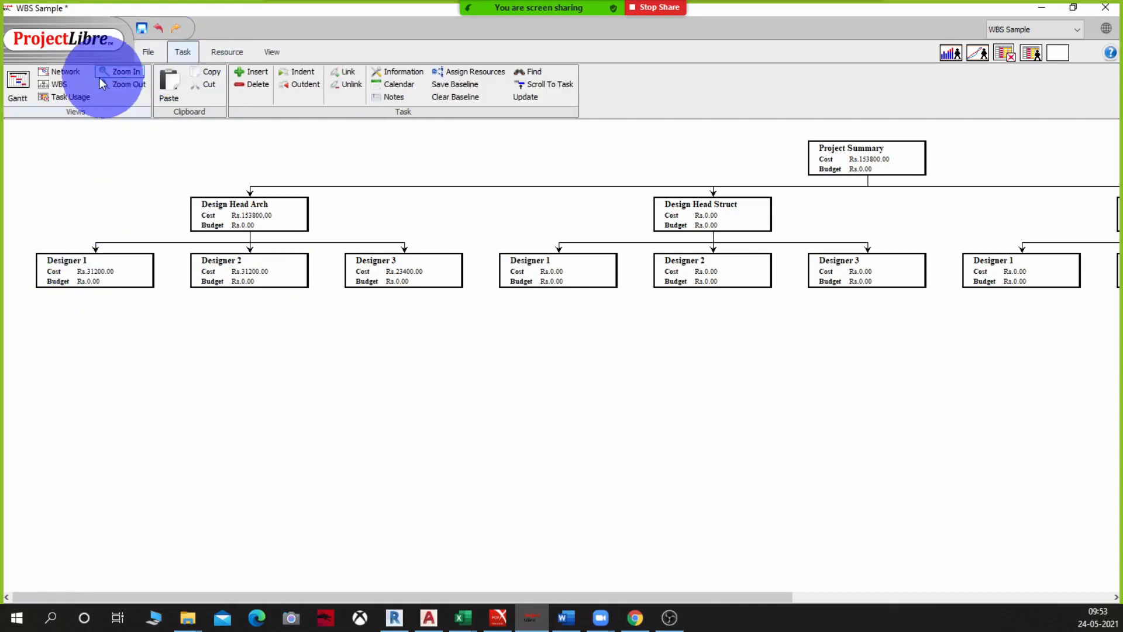
{"action": "left_click", "coordinate": [65, 83]}
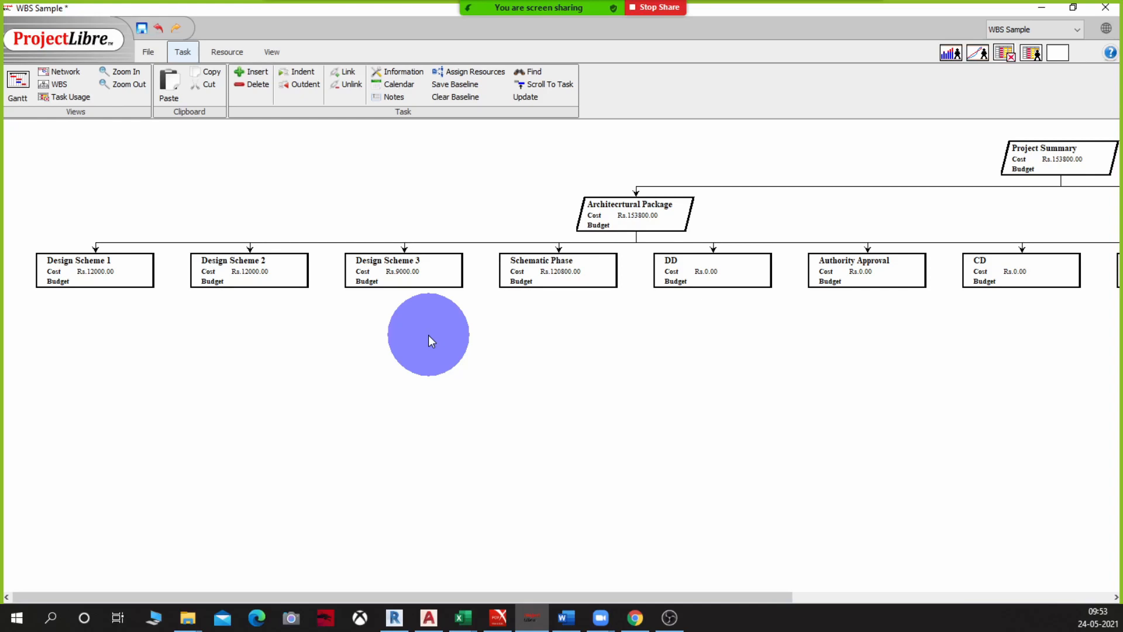
{"action": "left_click", "coordinate": [227, 51]}
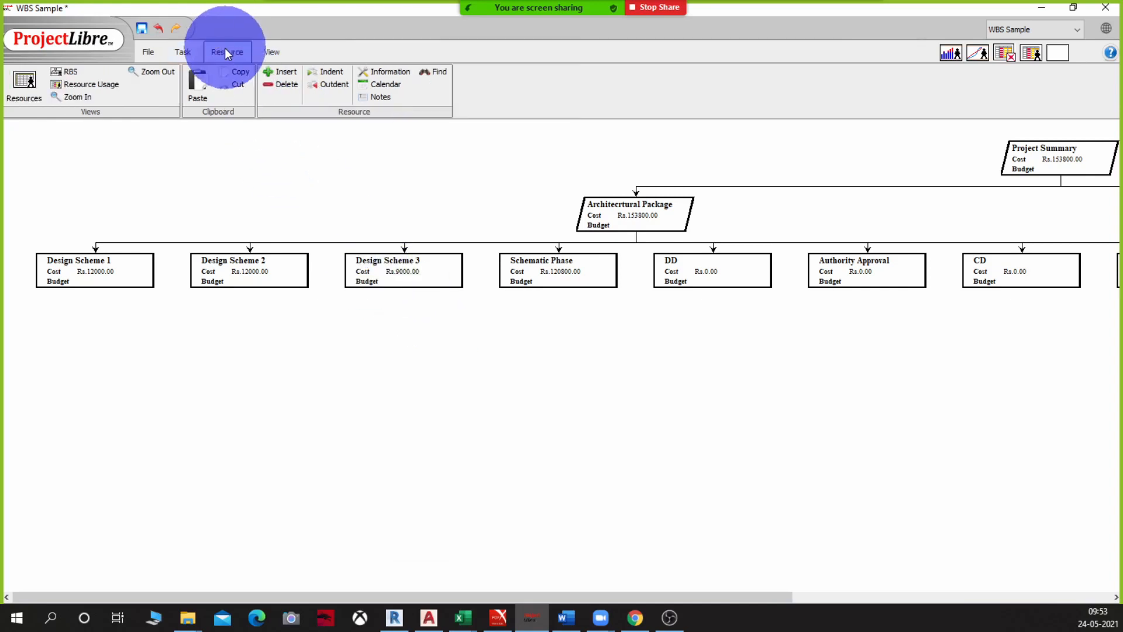
{"action": "left_click", "coordinate": [73, 73]}
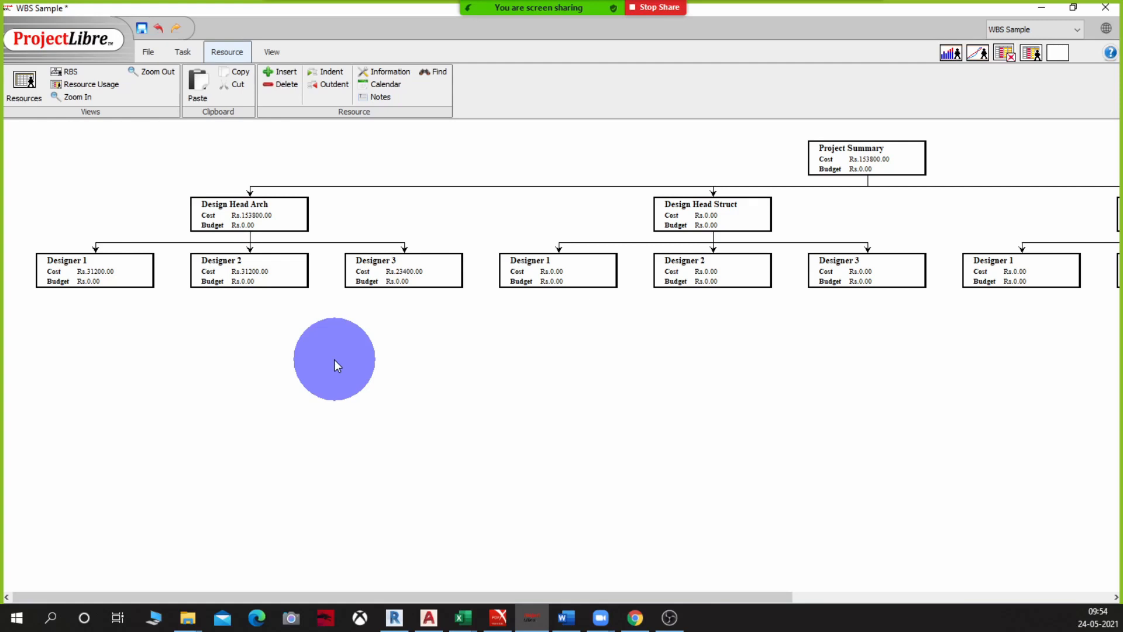
Compare the Gantt view of the assigned tasks with their costs in the work breakdown structure chart
{"action": "left_click", "coordinate": [182, 51]}
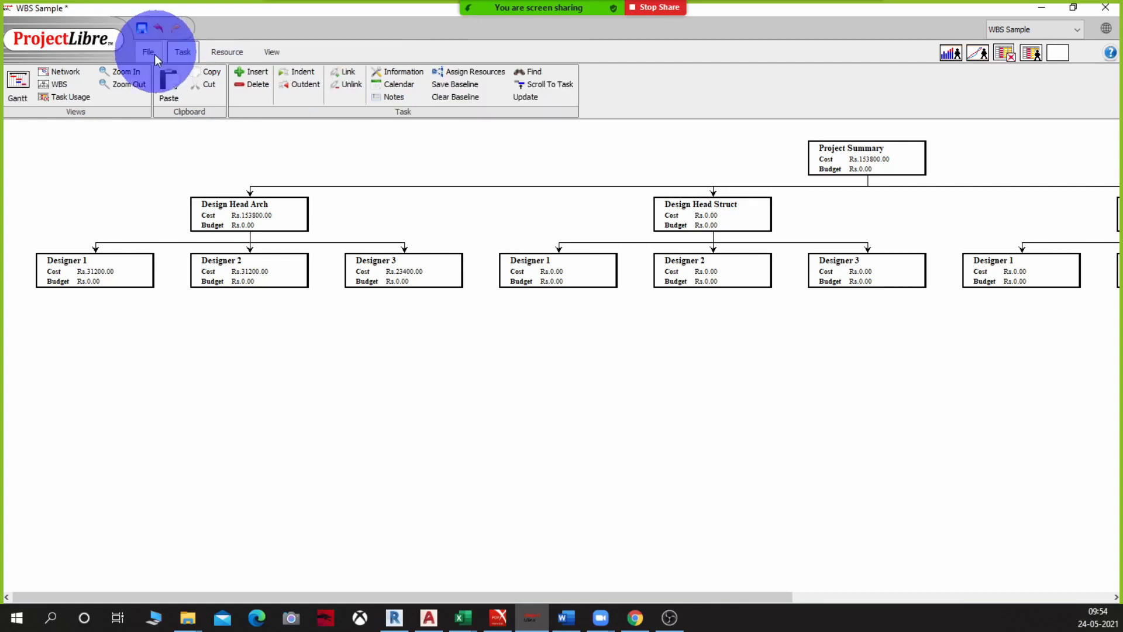
{"action": "left_click", "coordinate": [18, 82]}
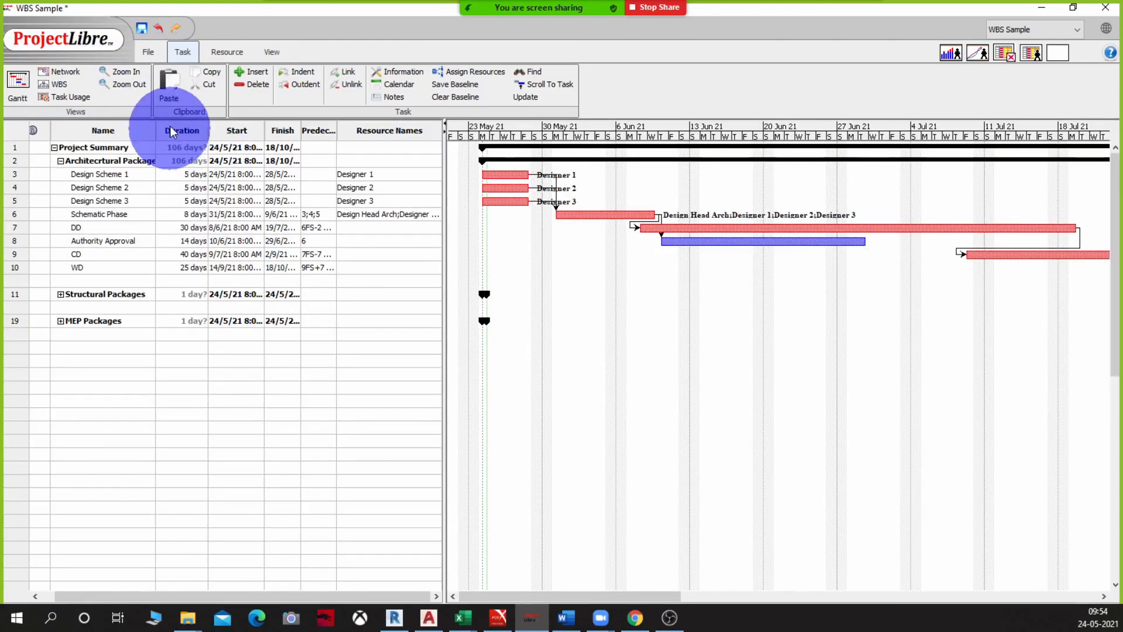
{"action": "left_click", "coordinate": [57, 84]}
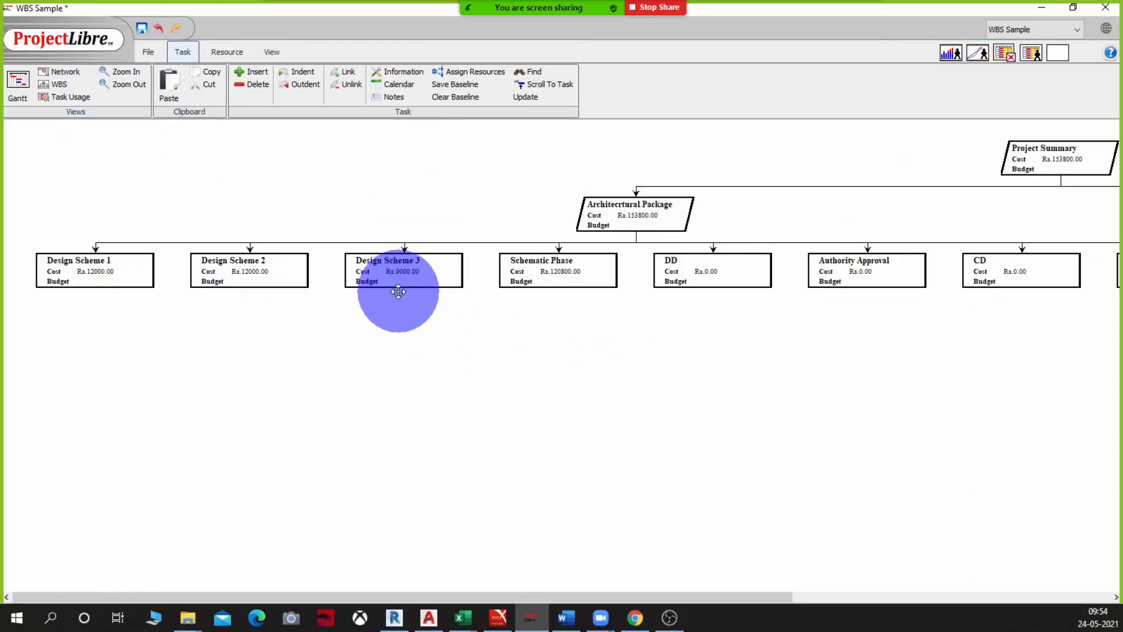
{"action": "left_click", "coordinate": [15, 90]}
{"action": "left_click", "coordinate": [248, 294]}
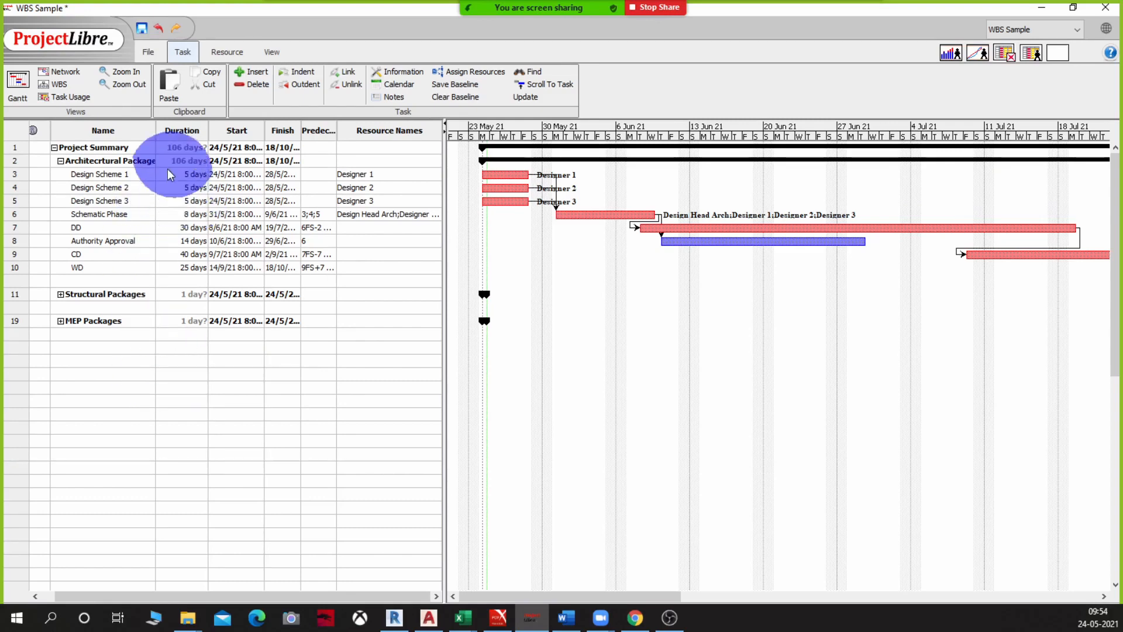
Examine the rate, cost per use and base calendar columns of the resource list, and return to the Gantt view
{"action": "left_click", "coordinate": [215, 52]}
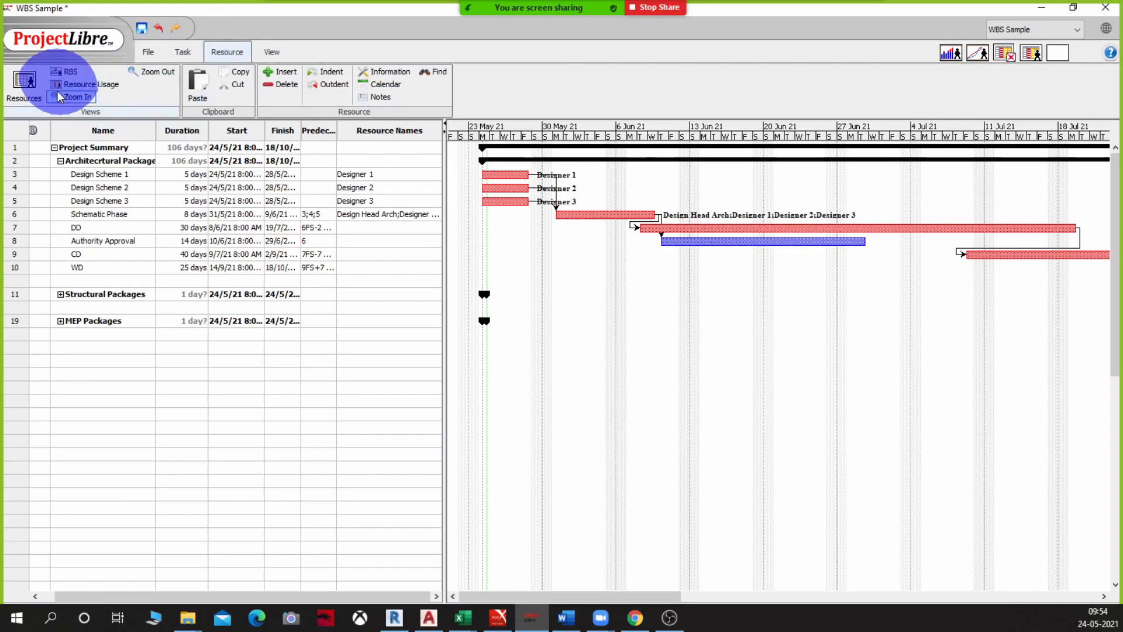
{"action": "left_click", "coordinate": [28, 80]}
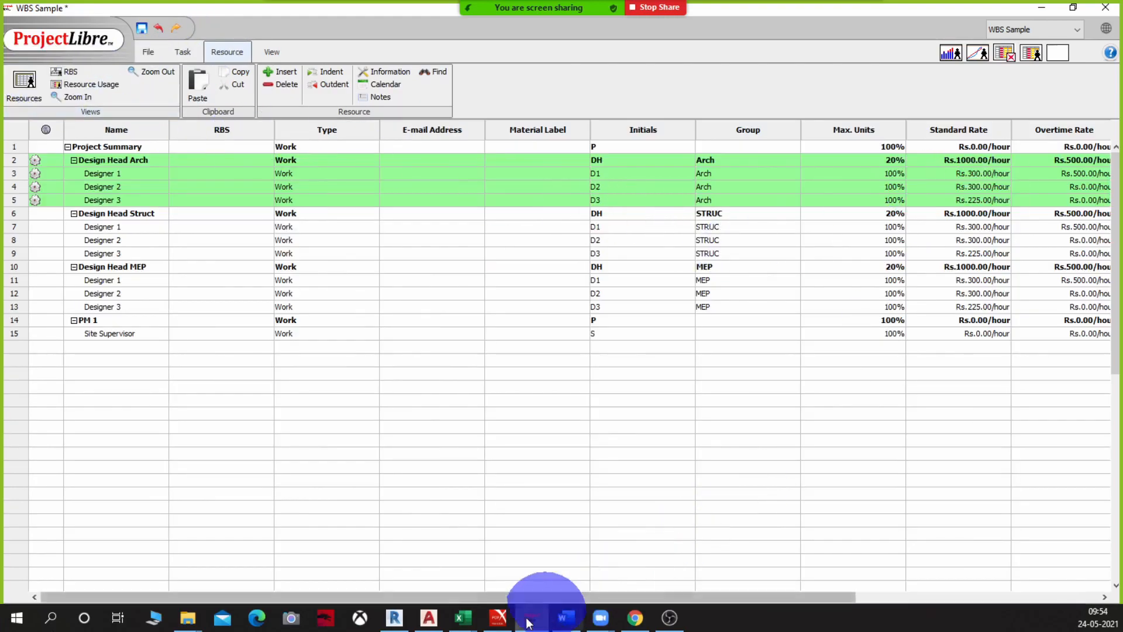
{"action": "left_click_drag", "start_coordinate": [361, 596], "coordinate": [606, 597]}
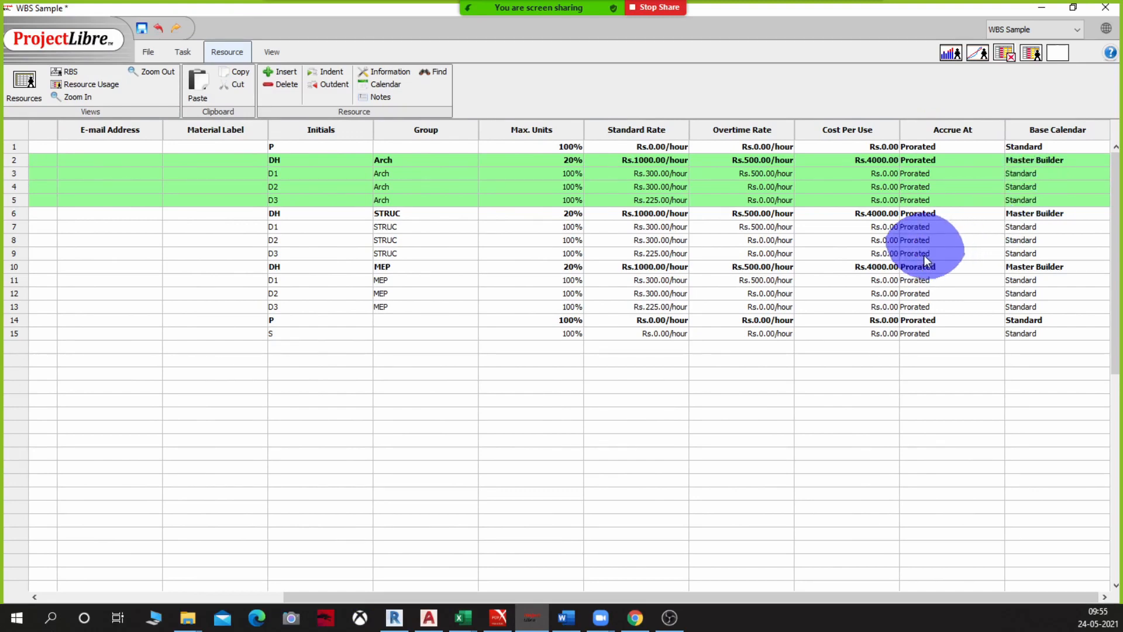
{"action": "left_click_drag", "start_coordinate": [647, 599], "coordinate": [168, 292]}
{"action": "left_click", "coordinate": [169, 54]}
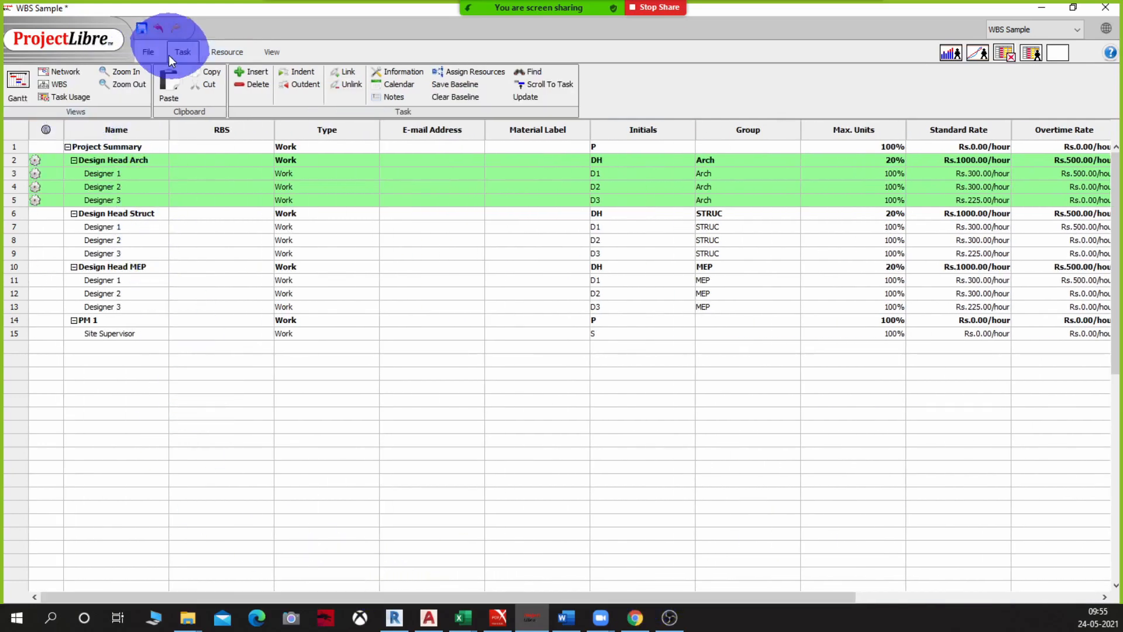
{"action": "left_click", "coordinate": [18, 89]}
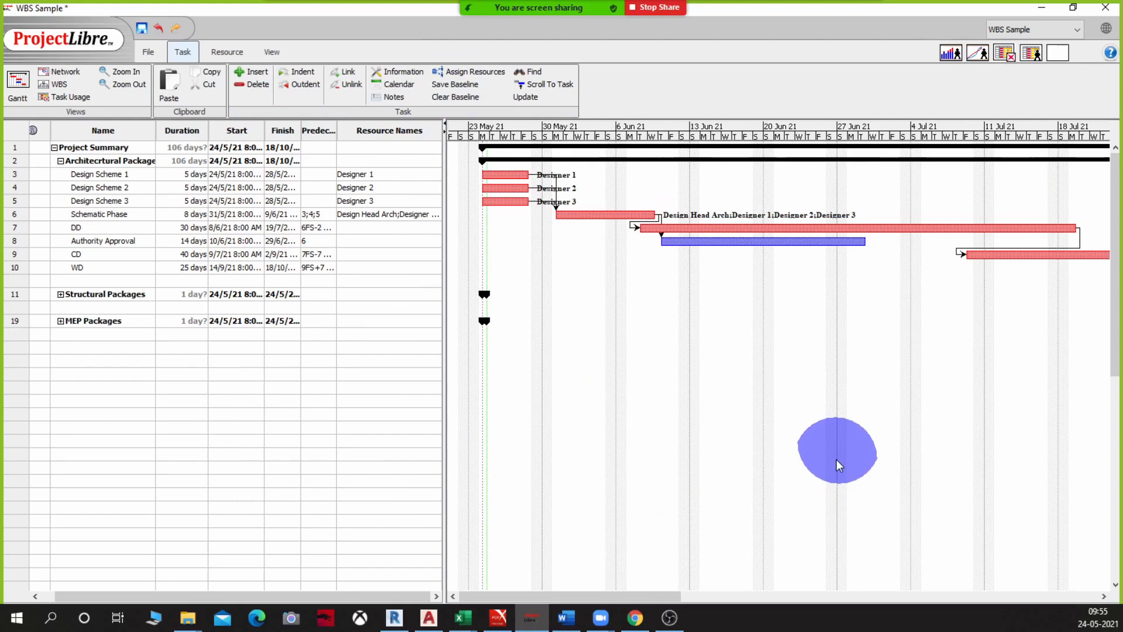
Save the current schedule as Baseline for the entire project
{"action": "left_click", "coordinate": [448, 84]}
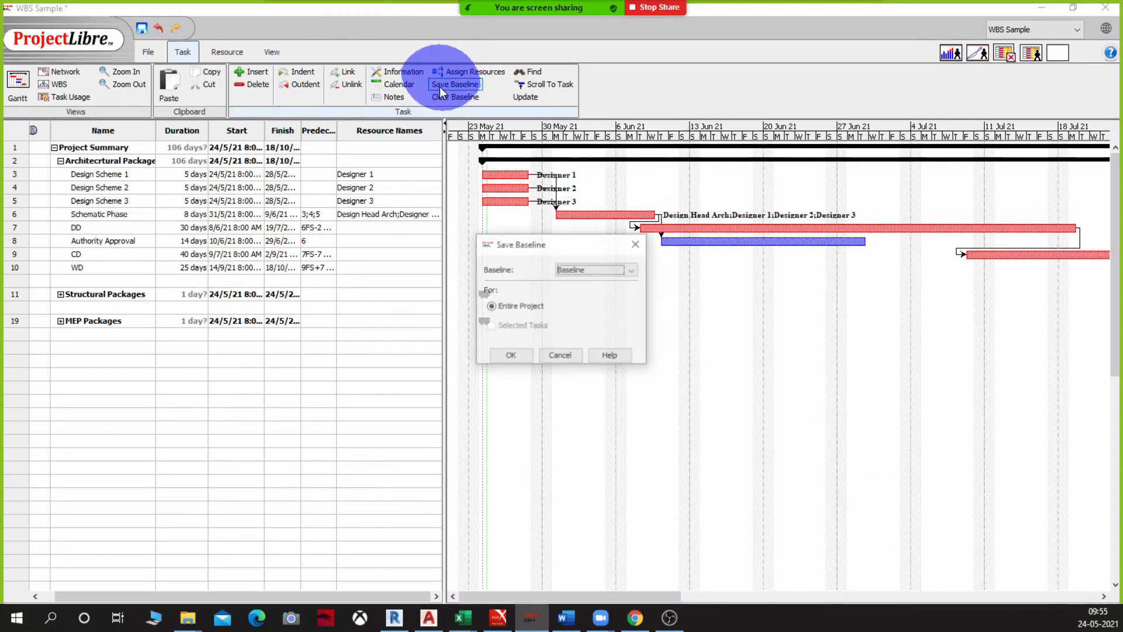
{"action": "left_click", "coordinate": [585, 271]}
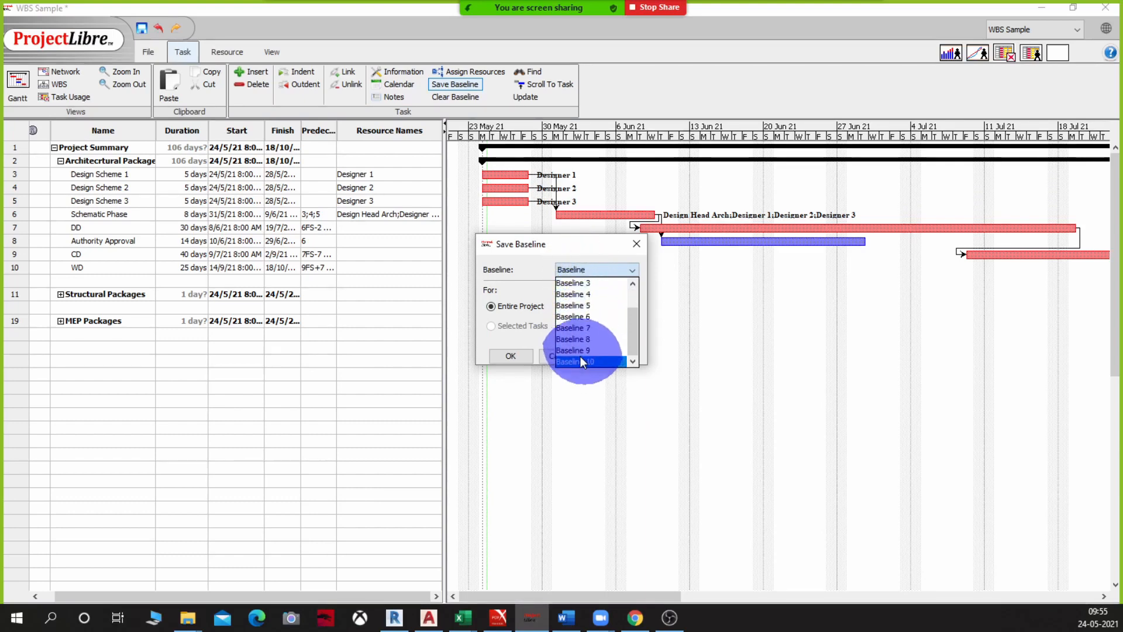
{"action": "left_click", "coordinate": [587, 263]}
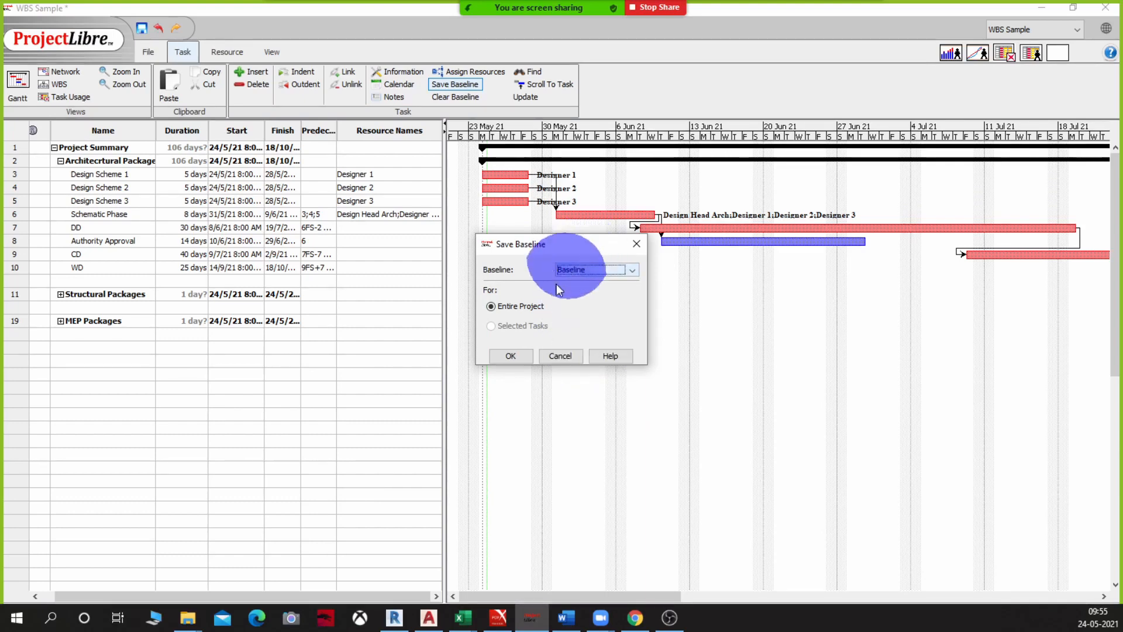
{"action": "left_click", "coordinate": [516, 355]}
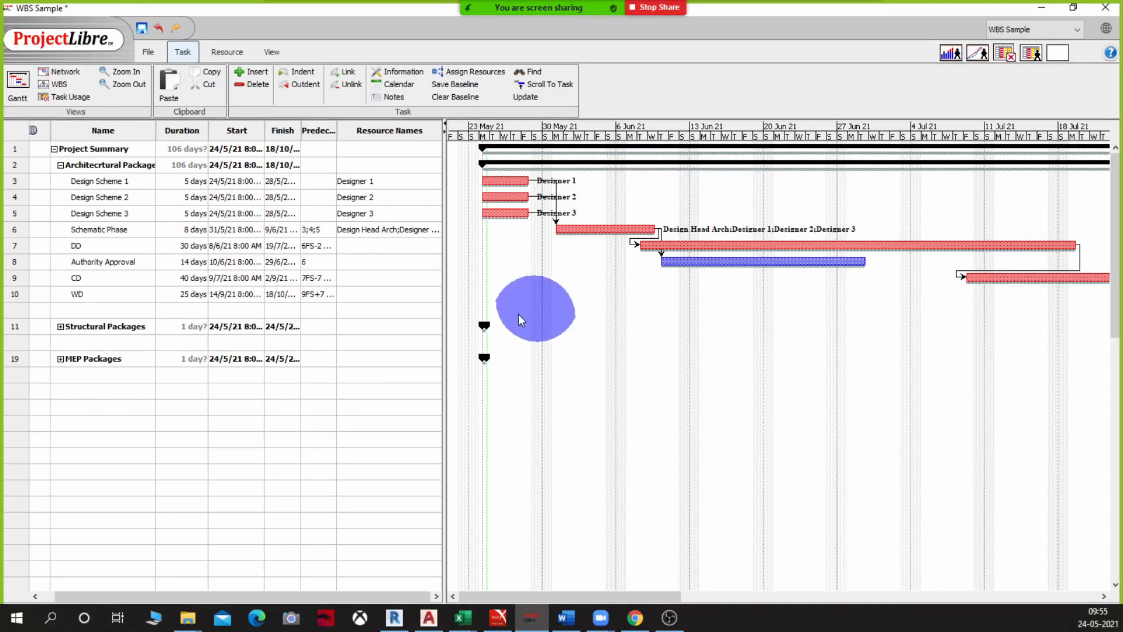
Check the task costs and budgets in the work breakdown structure chart, and extend the Schematic Phase bar in the Gantt chart to 14 days
{"action": "left_click", "coordinate": [46, 84]}
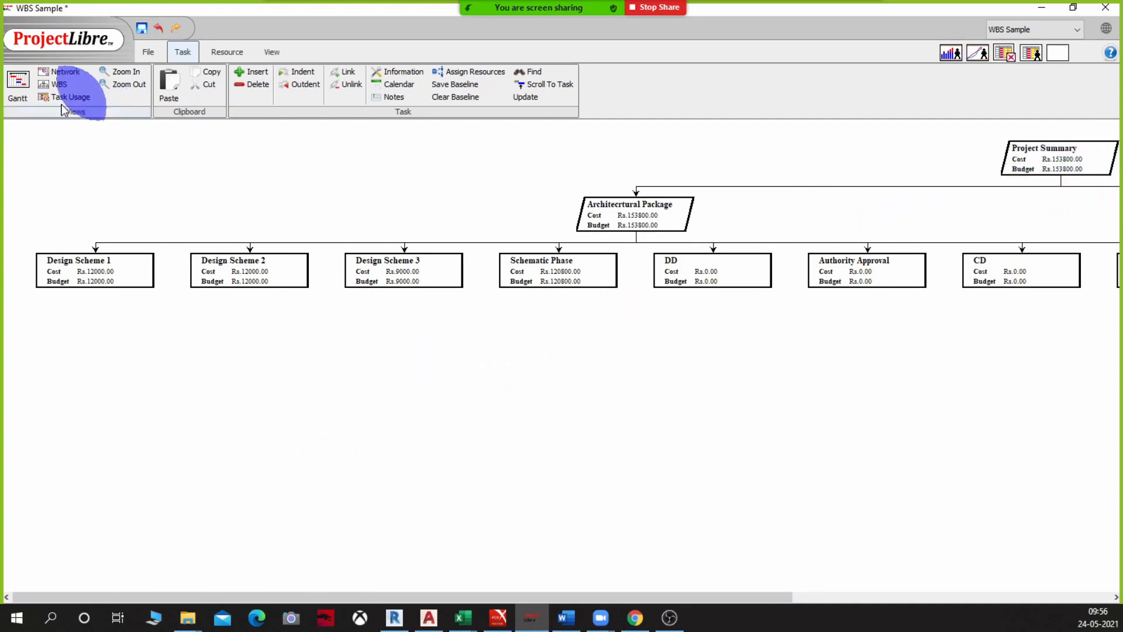
{"action": "left_click", "coordinate": [17, 85]}
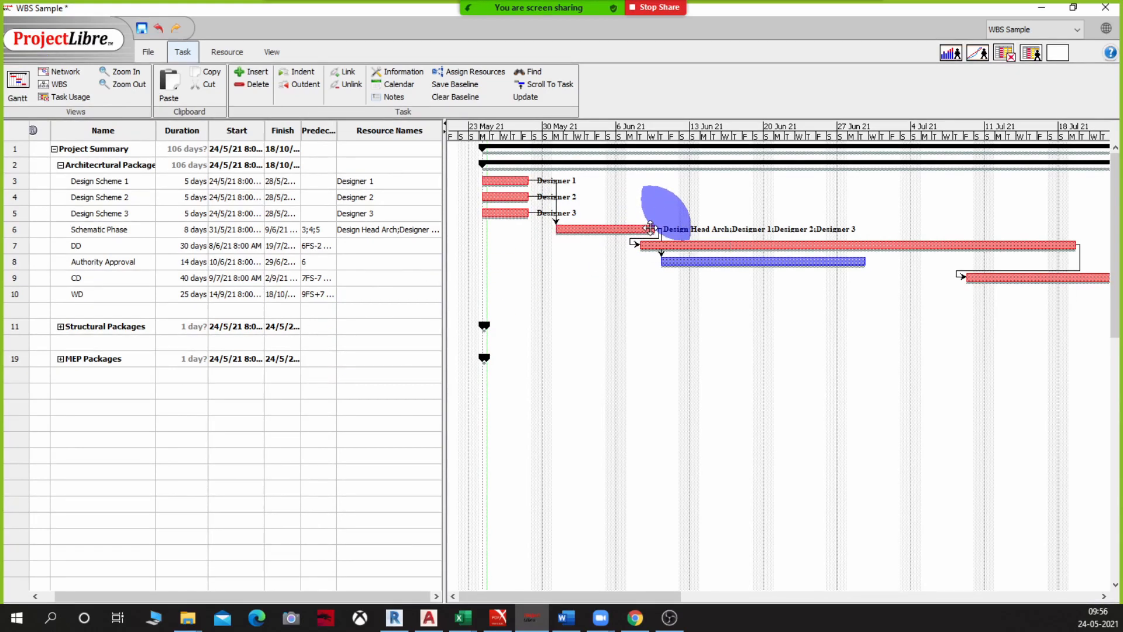
{"action": "left_click_drag", "start_coordinate": [650, 228], "coordinate": [275, 220]}
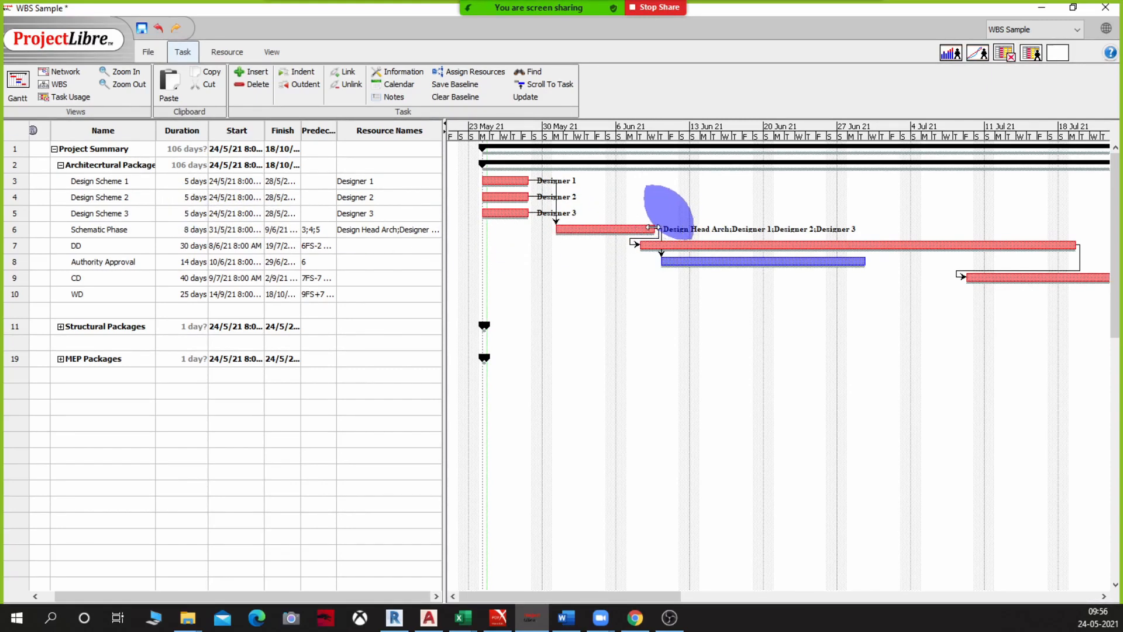
{"action": "left_click_drag", "start_coordinate": [653, 228], "coordinate": [714, 235]}
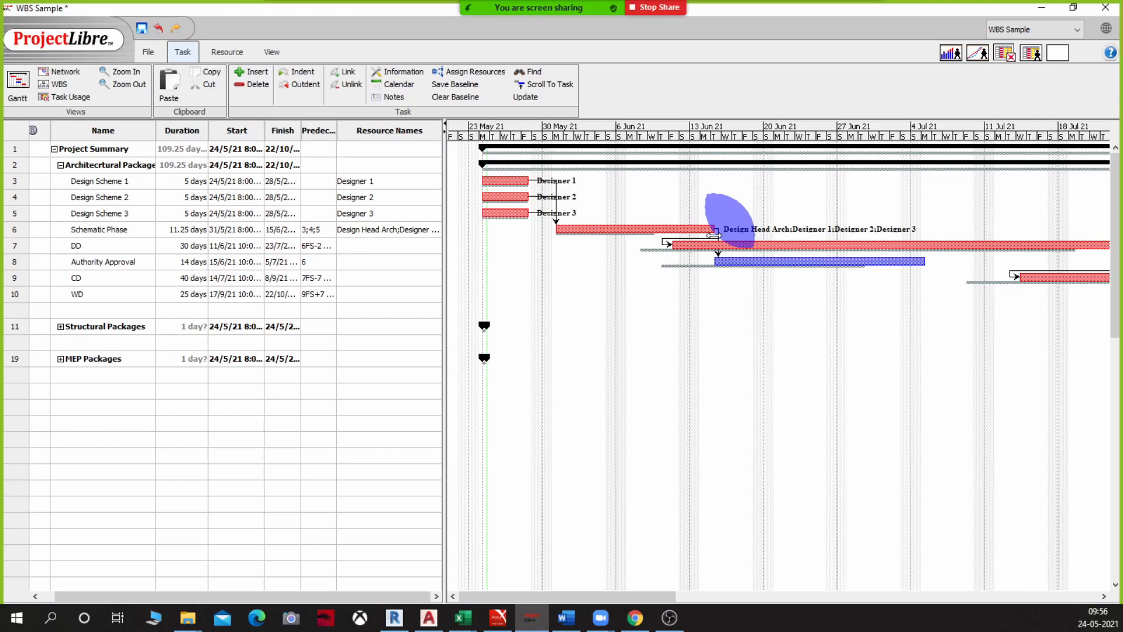
{"action": "left_click_drag", "start_coordinate": [716, 231], "coordinate": [739, 229]}
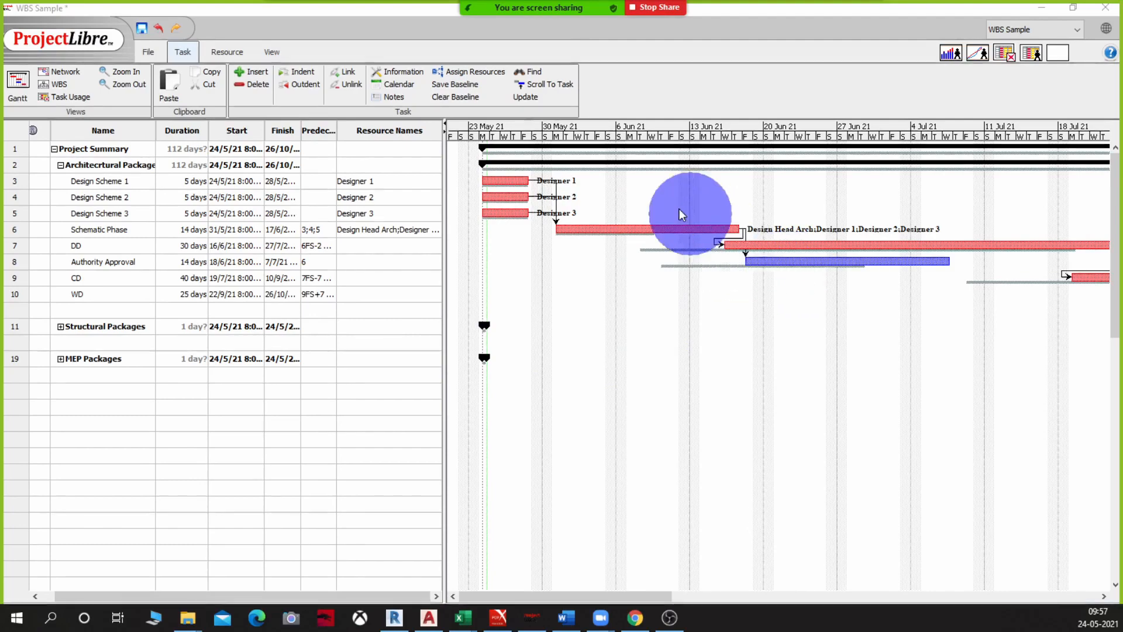
Compare the Schematic Phase cost with its budget in the work breakdown structure chart and with its lengthened bar in the Gantt view
{"action": "left_click", "coordinate": [56, 84]}
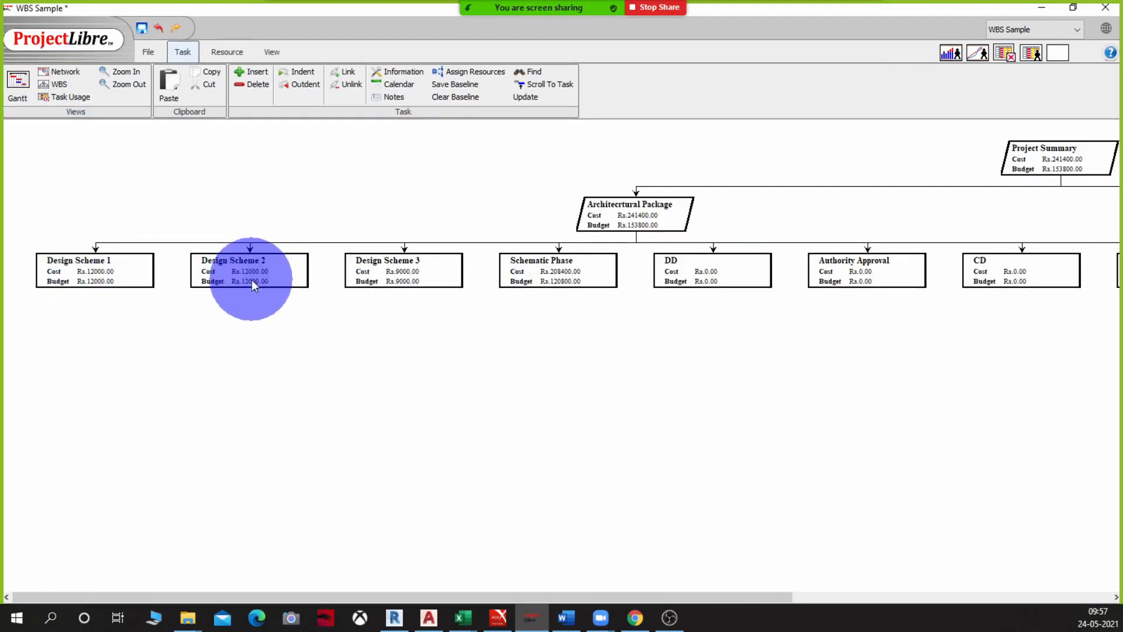
{"action": "left_click", "coordinate": [403, 272]}
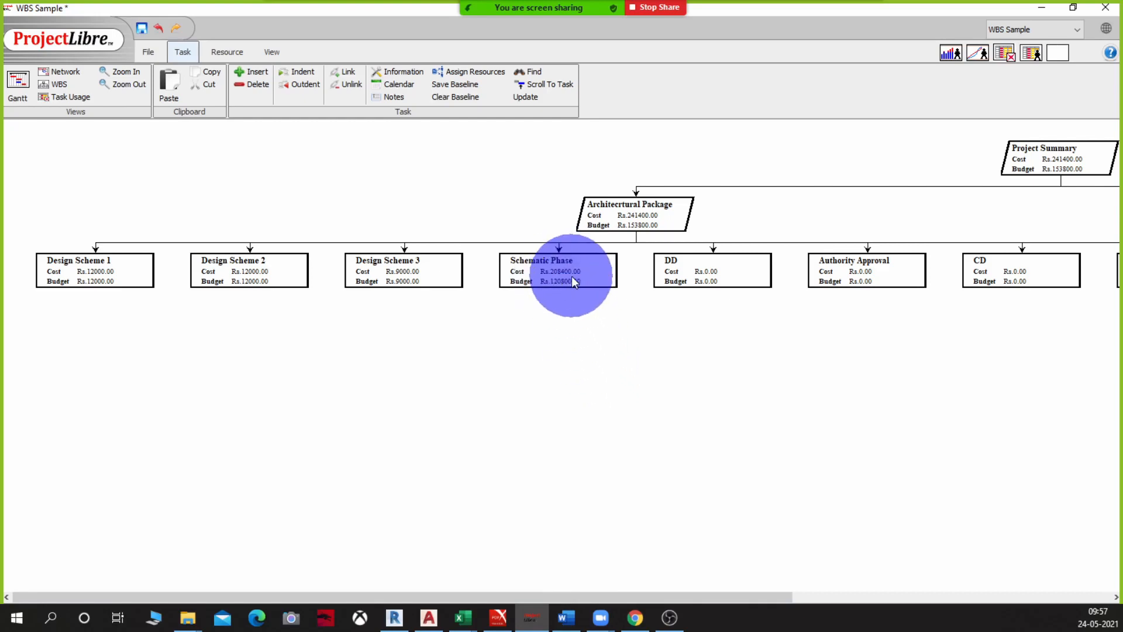
{"action": "left_click", "coordinate": [18, 82]}
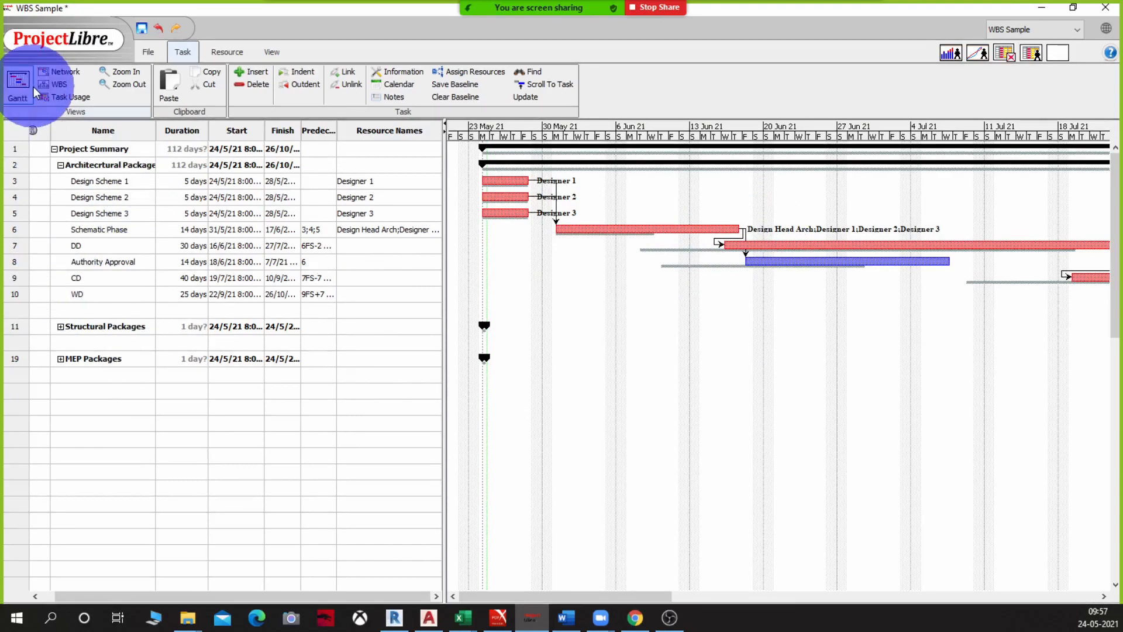
{"action": "left_click", "coordinate": [55, 85]}
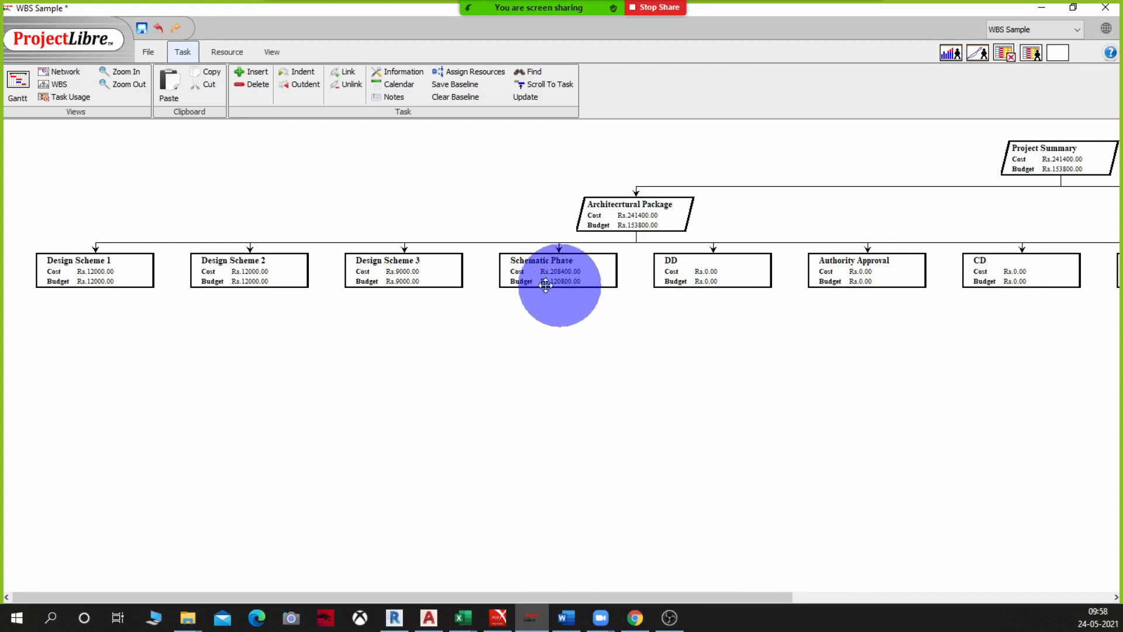
{"action": "left_click", "coordinate": [17, 83]}
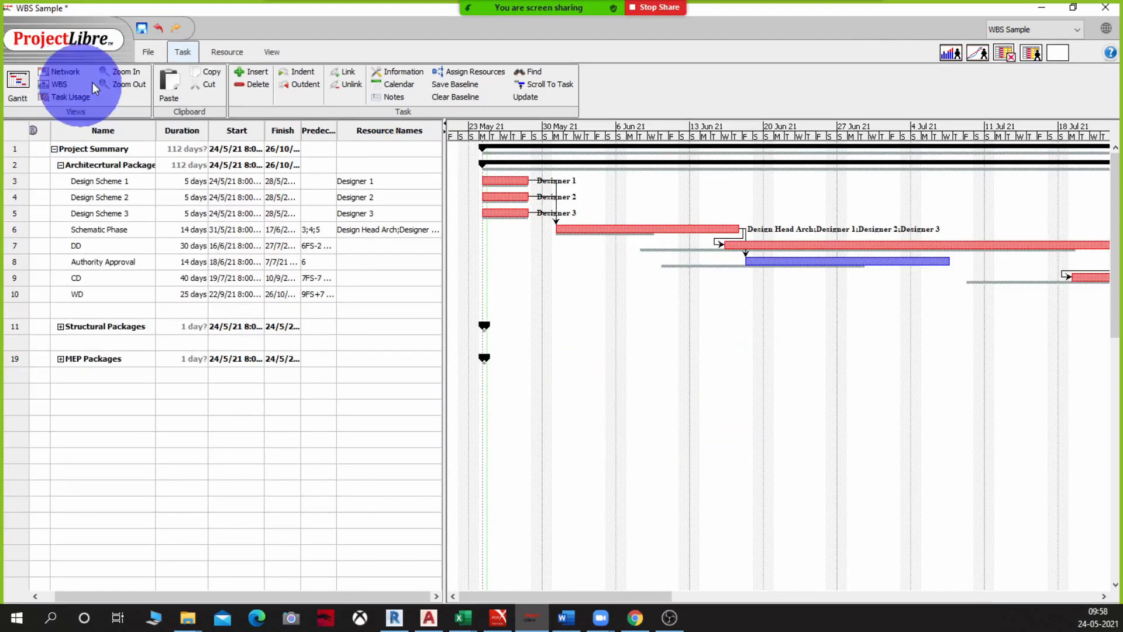
Display the resource usage view and add BCWP, BCWS and Actual Work rows to its time-phased sheet
{"action": "left_click", "coordinate": [224, 53]}
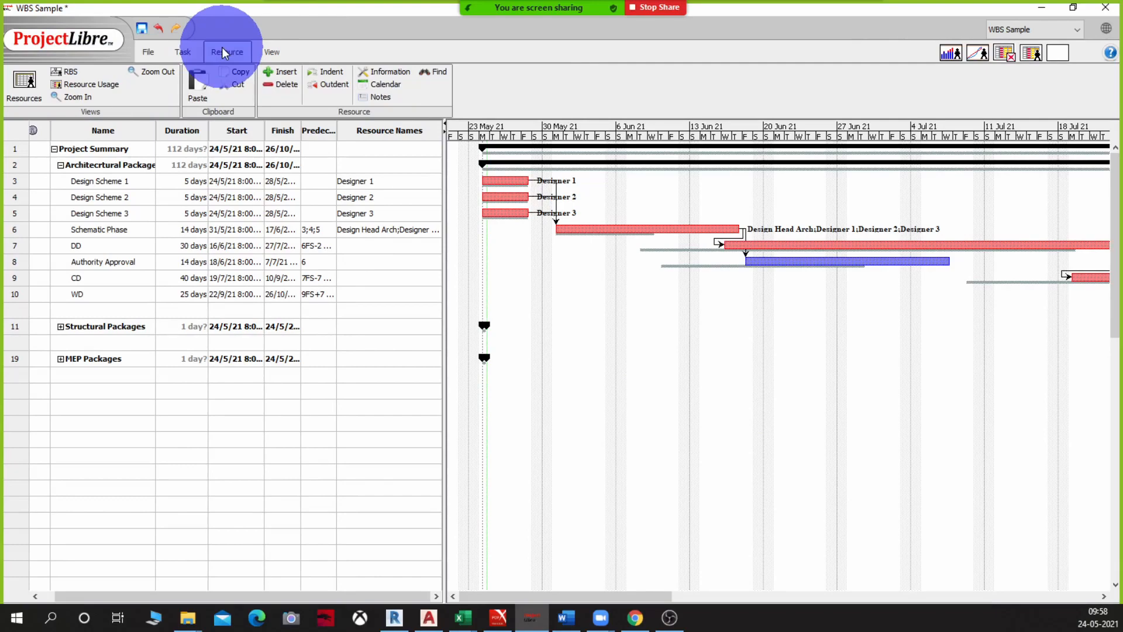
{"action": "left_click", "coordinate": [83, 87]}
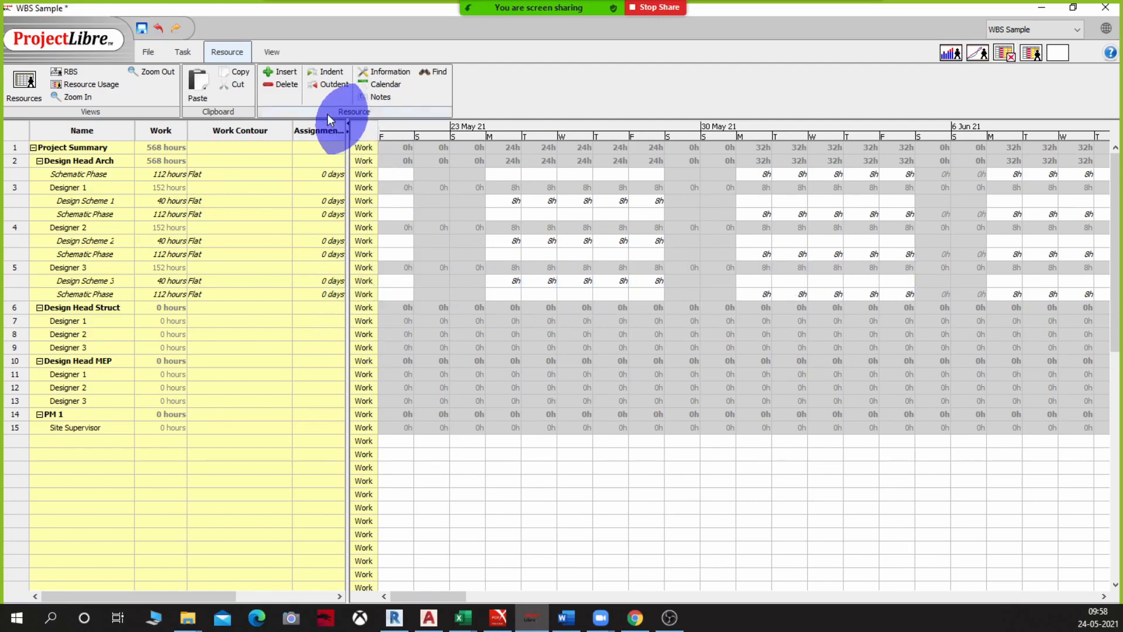
{"action": "right_click", "coordinate": [361, 134]}
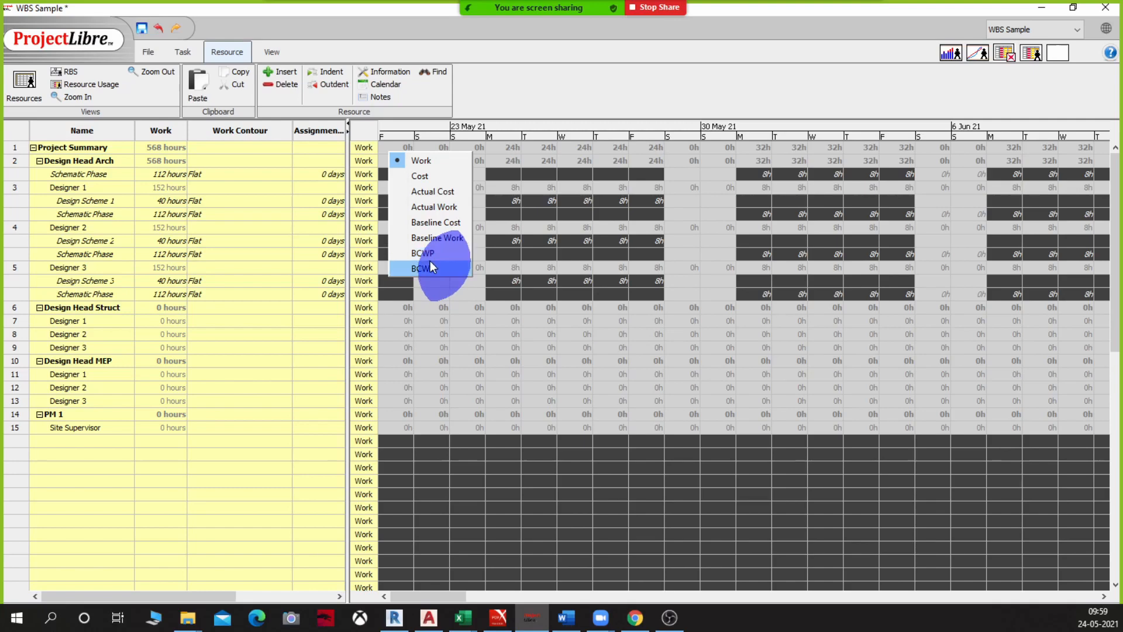
{"action": "left_click", "coordinate": [422, 254]}
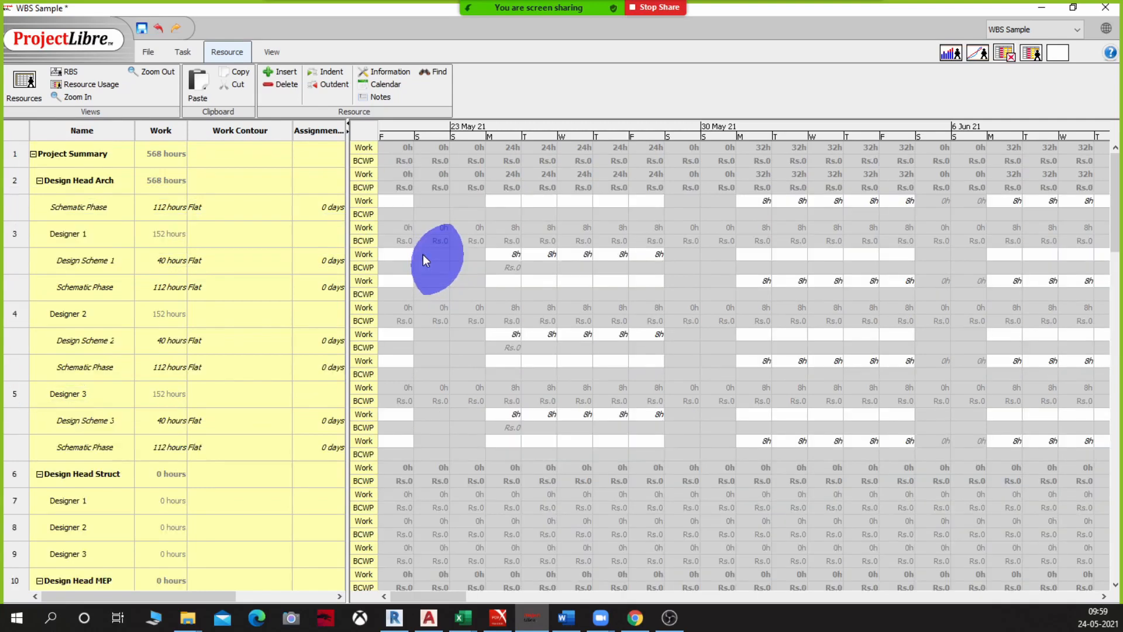
{"action": "left_click", "coordinate": [360, 128]}
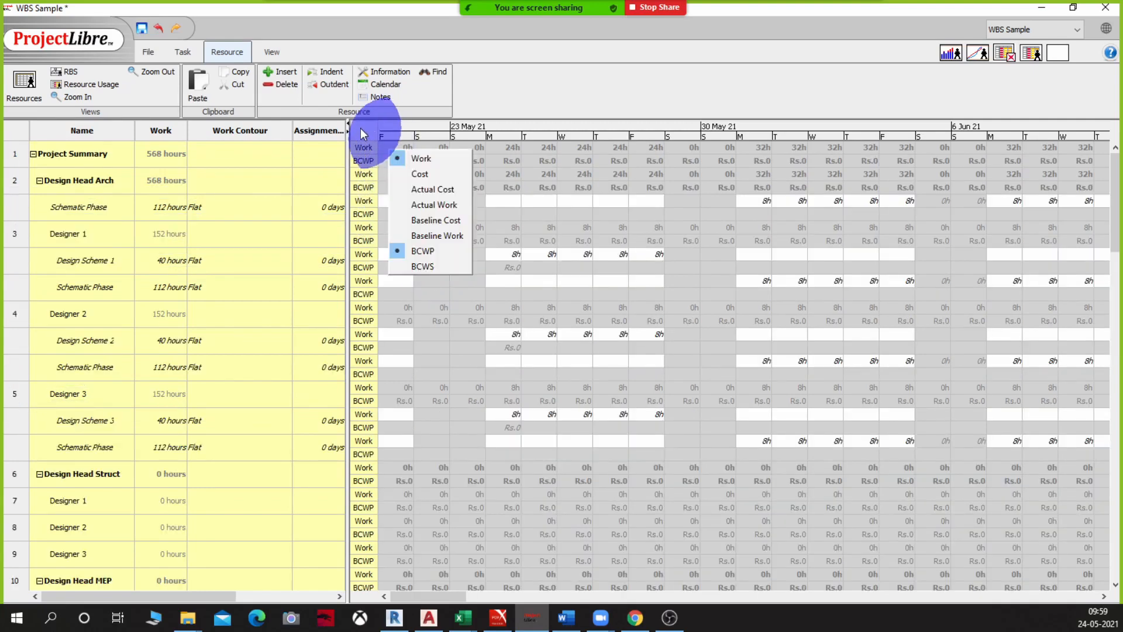
{"action": "left_click", "coordinate": [430, 266]}
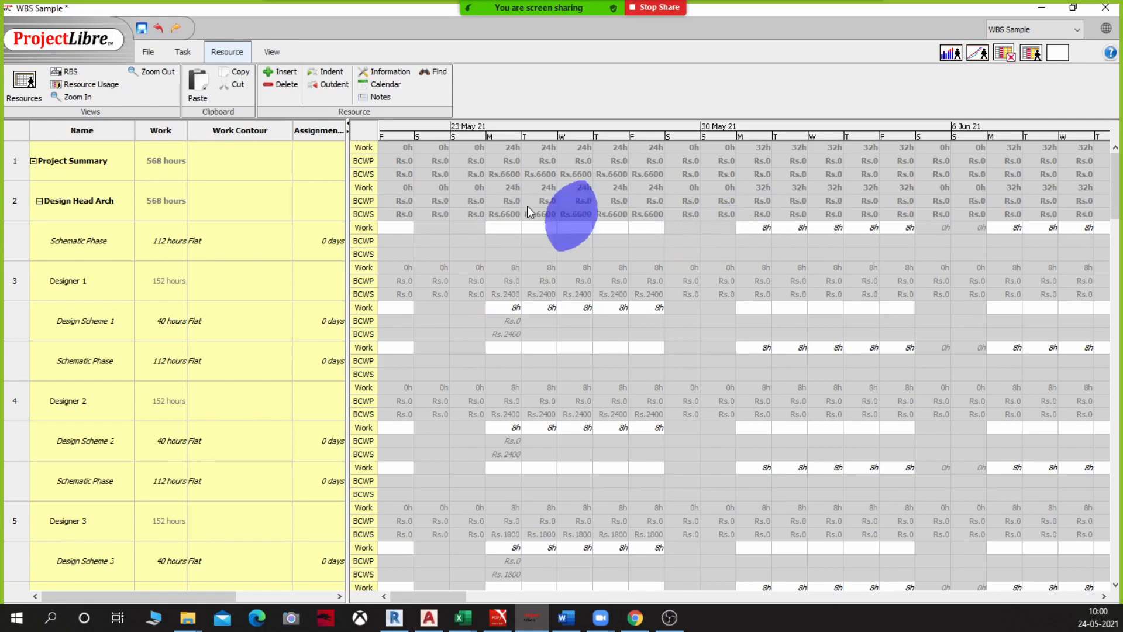
{"action": "left_click", "coordinate": [361, 128]}
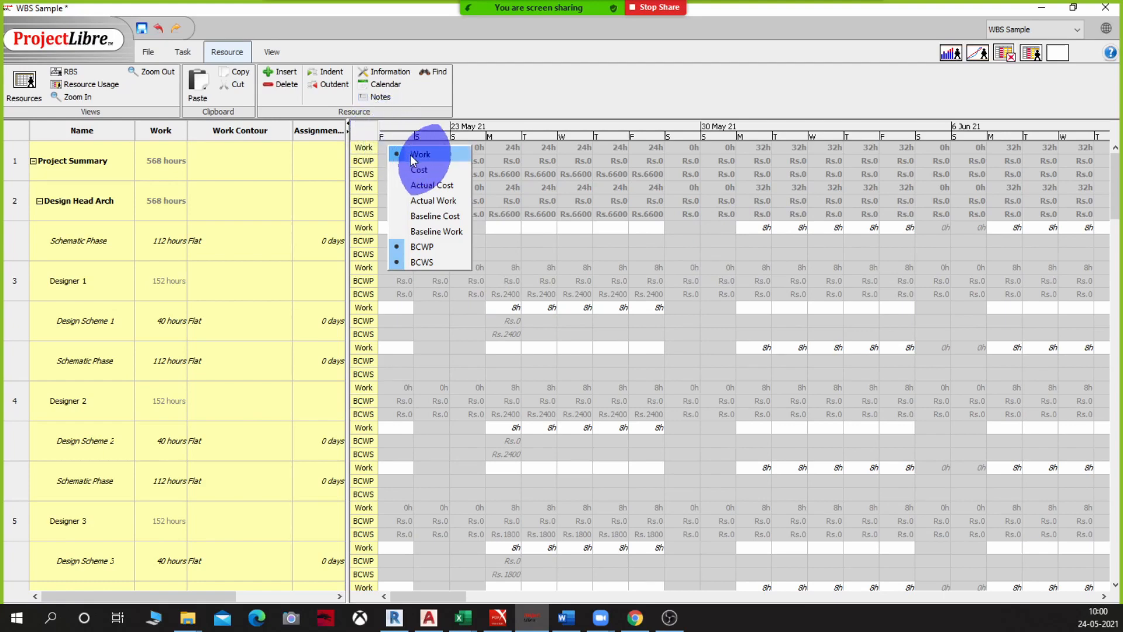
{"action": "left_click", "coordinate": [432, 201]}
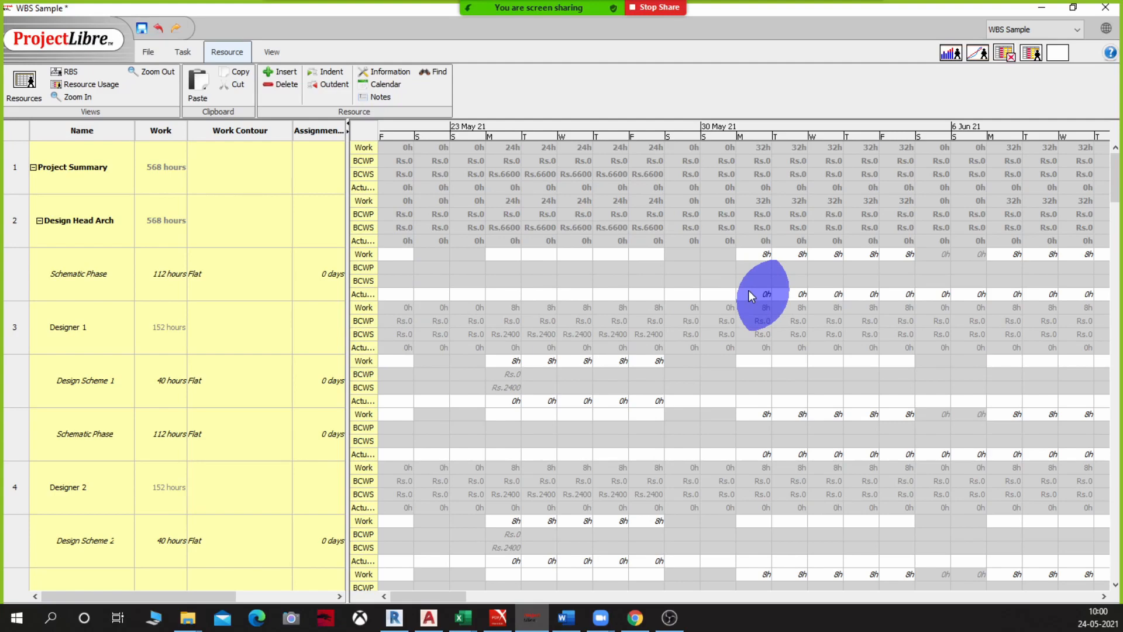
Remove the Actual Work, BCWP and BCWS rows from the resource usage sheet, leaving only Work
{"action": "right_click", "coordinate": [365, 131]}
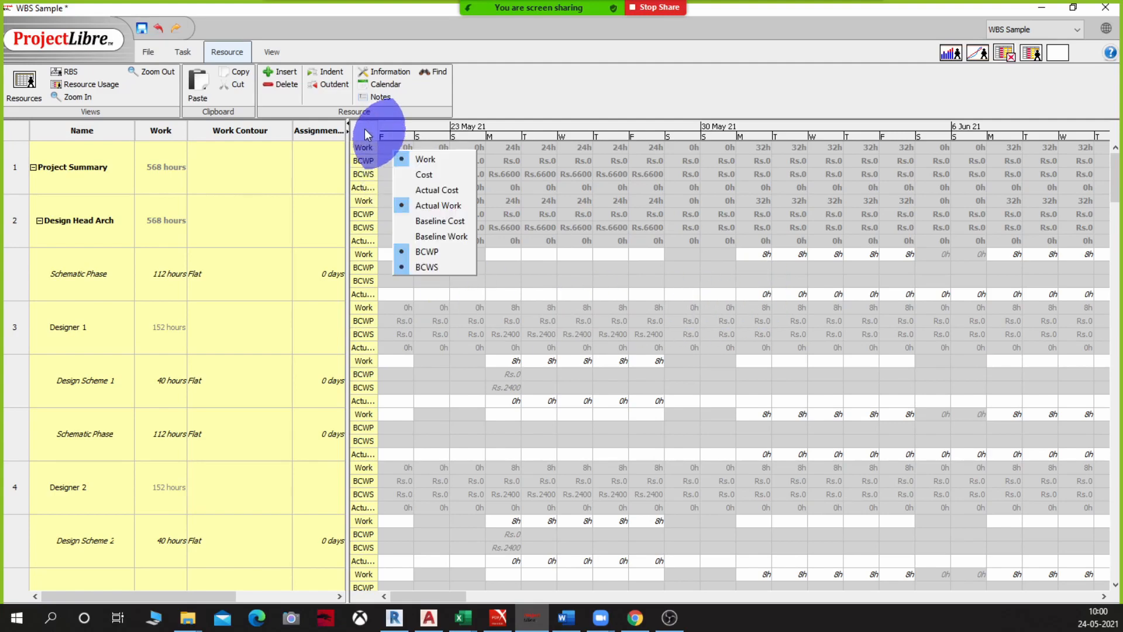
{"action": "left_click", "coordinate": [437, 203]}
{"action": "right_click", "coordinate": [364, 132]}
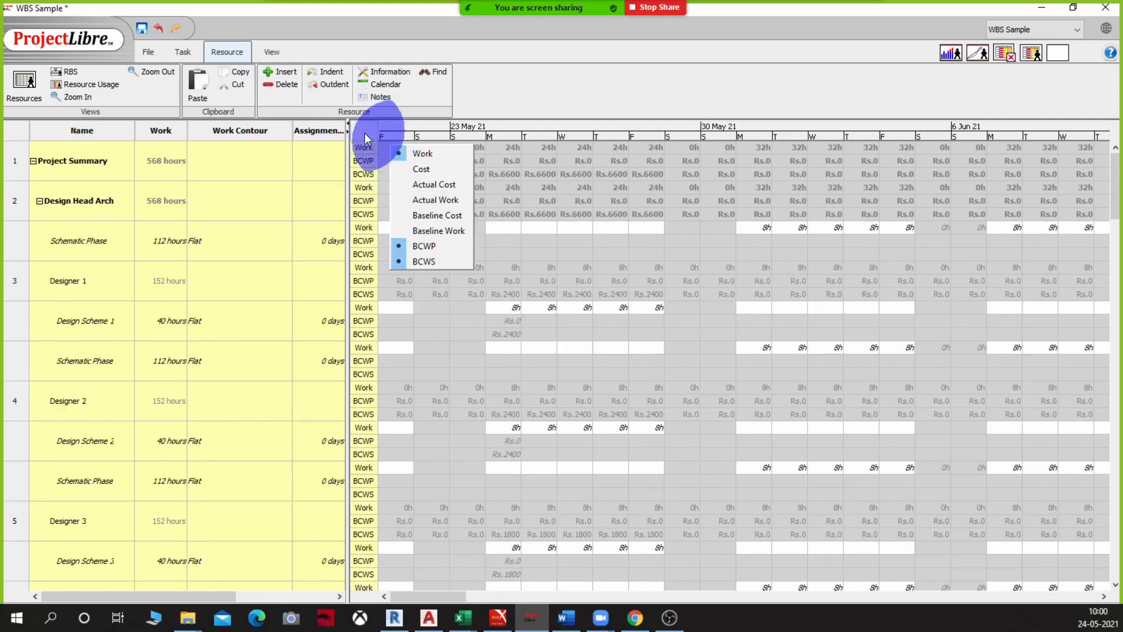
{"action": "left_click", "coordinate": [414, 249]}
{"action": "right_click", "coordinate": [366, 129]}
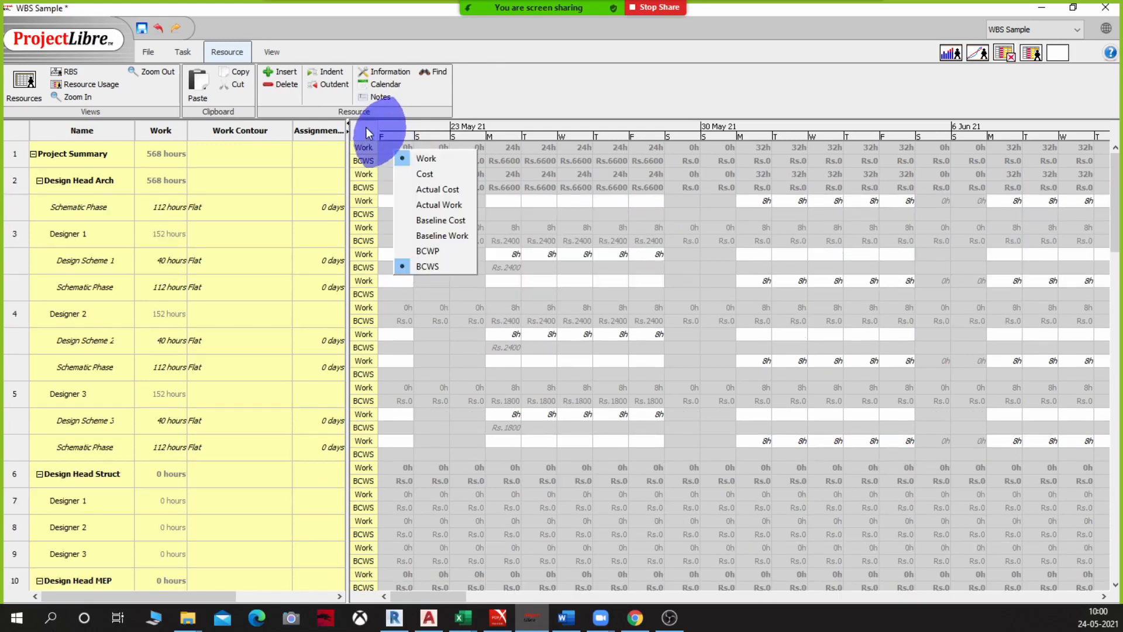
{"action": "left_click", "coordinate": [422, 265]}
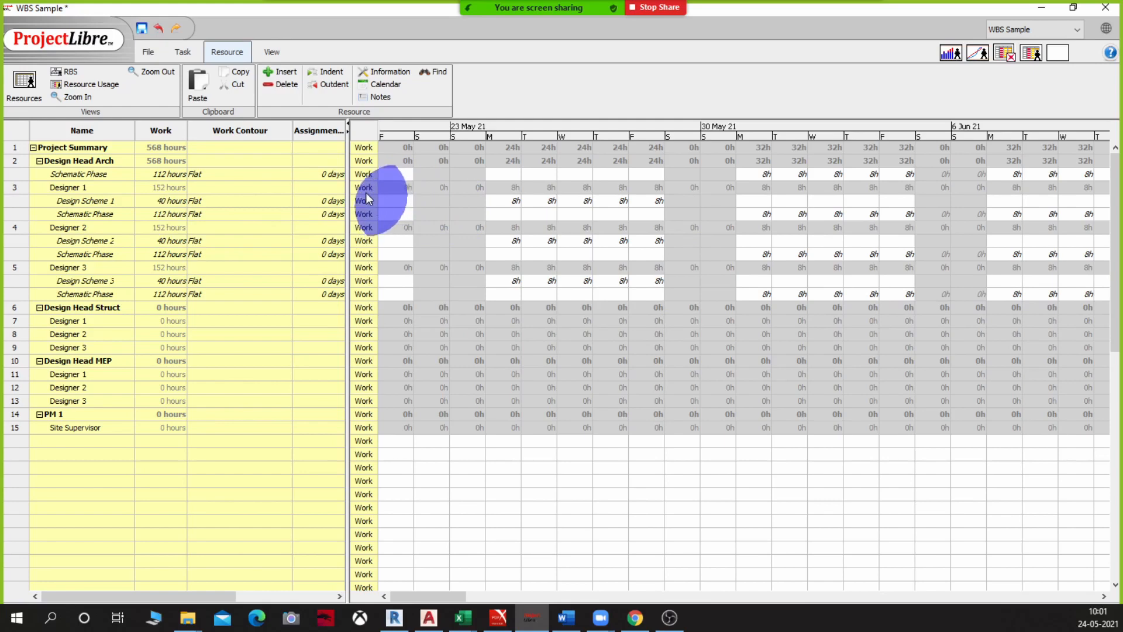
{"action": "left_click", "coordinate": [363, 132]}
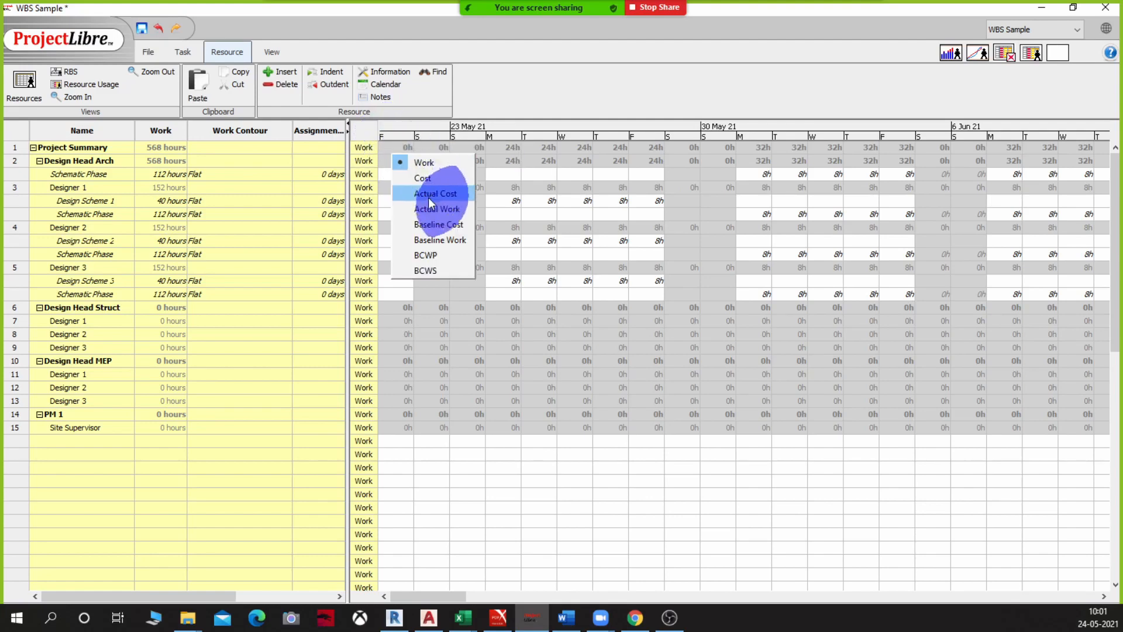
{"action": "left_click", "coordinate": [360, 131]}
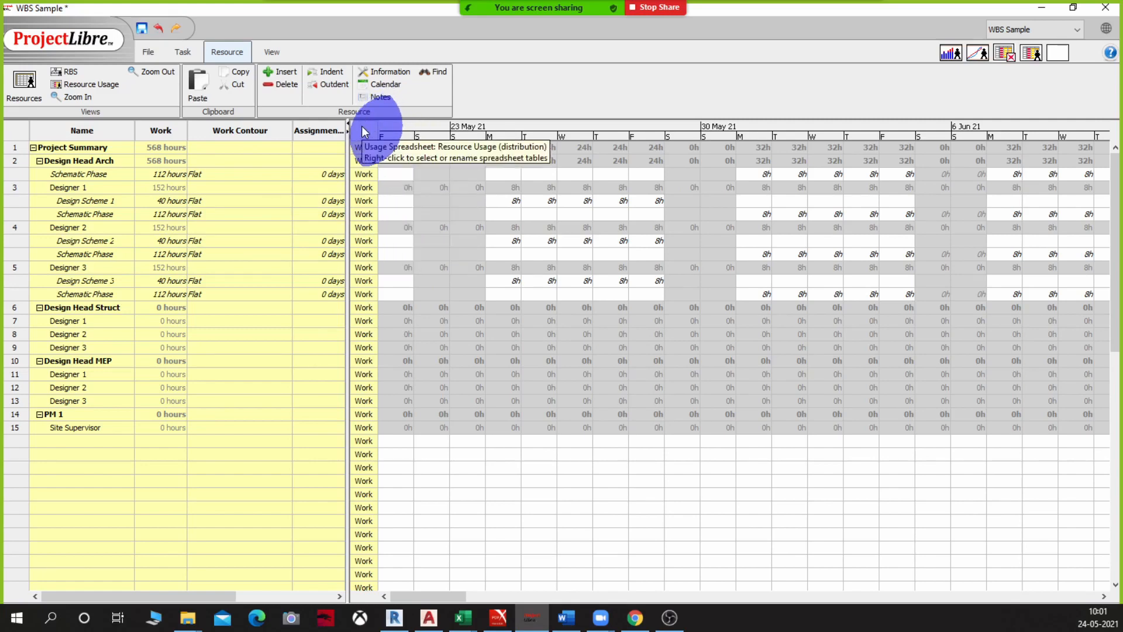
Show Actual Work in the resource usage grid and enter 6 actual hours on 24 May for Designer 1's Design Scheme 1
{"action": "left_click", "coordinate": [362, 128]}
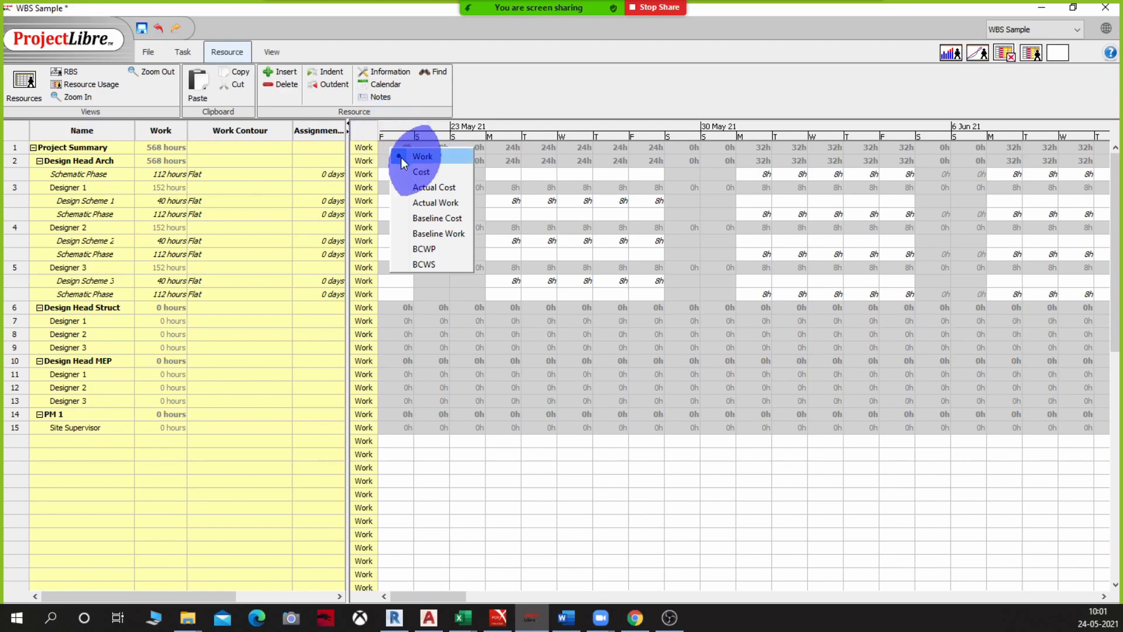
{"action": "left_click", "coordinate": [423, 203]}
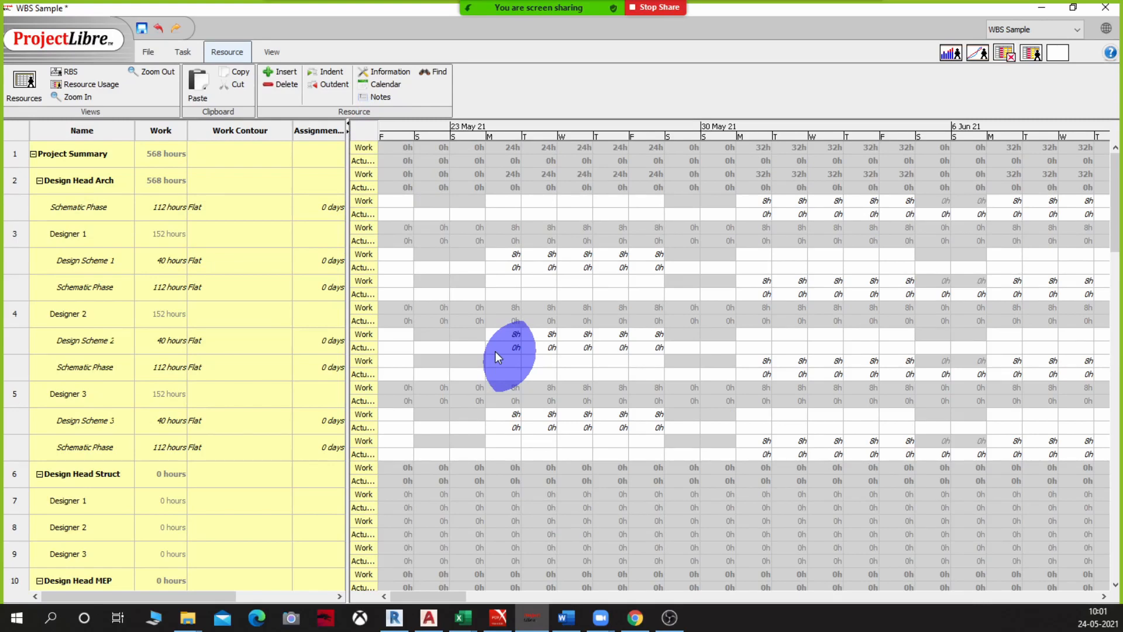
{"action": "double_click", "coordinate": [501, 268]}
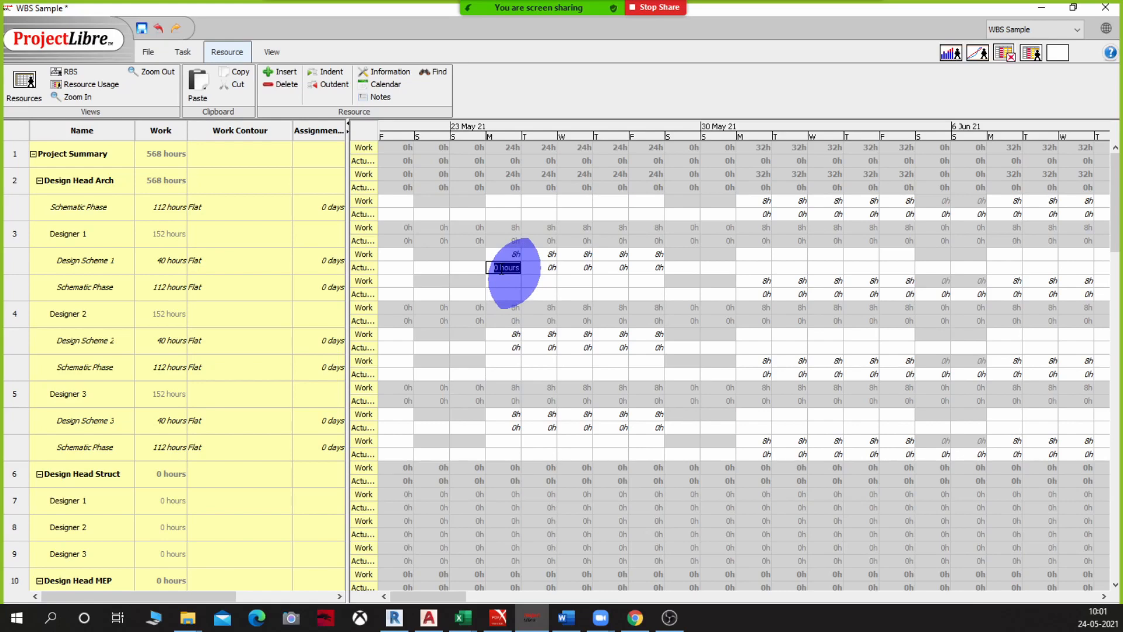
{"action": "type", "text": "6"}
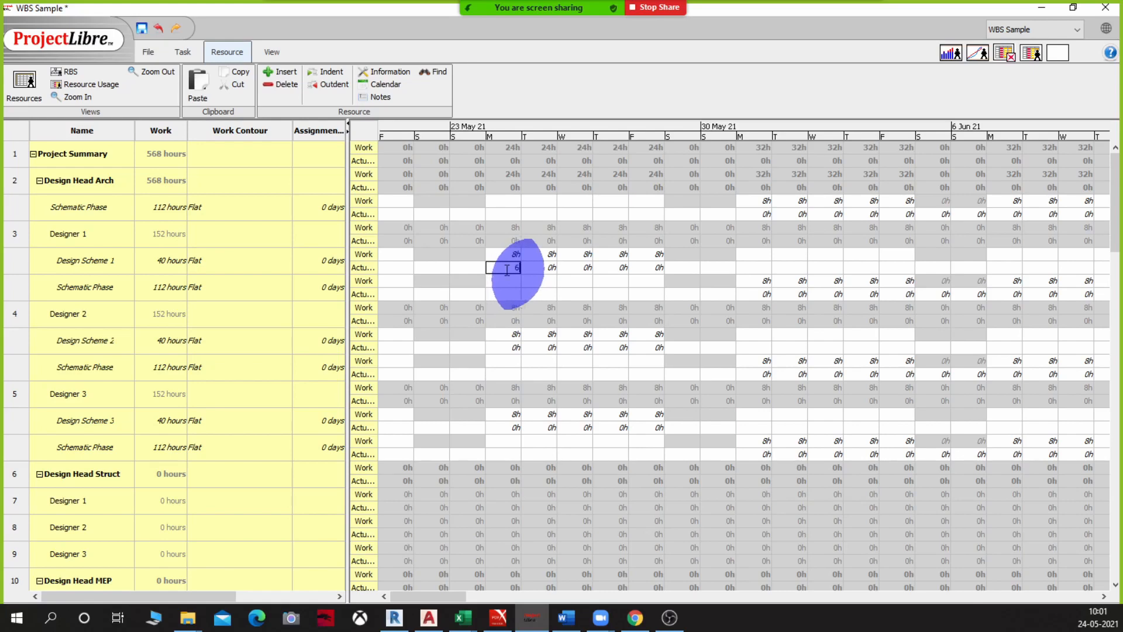
Enter 12 hours of actual work per day on Designer 1's Design Scheme 1 from 25 to 28 May
{"action": "double_click", "coordinate": [536, 267]}
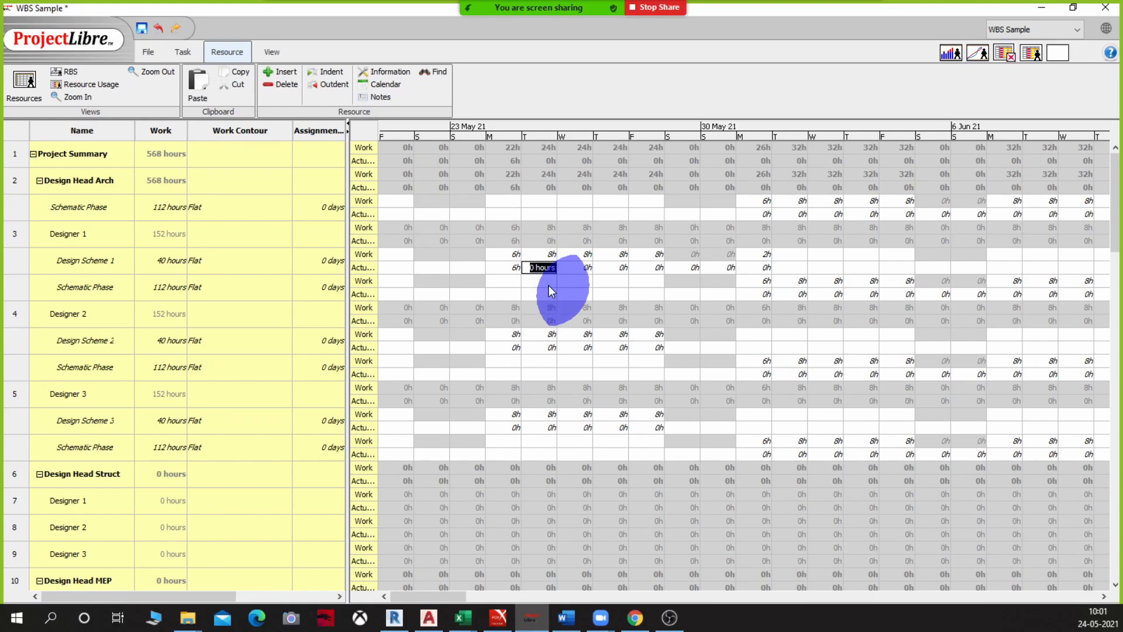
{"action": "type", "text": "12"}
{"action": "double_click", "coordinate": [582, 267]}
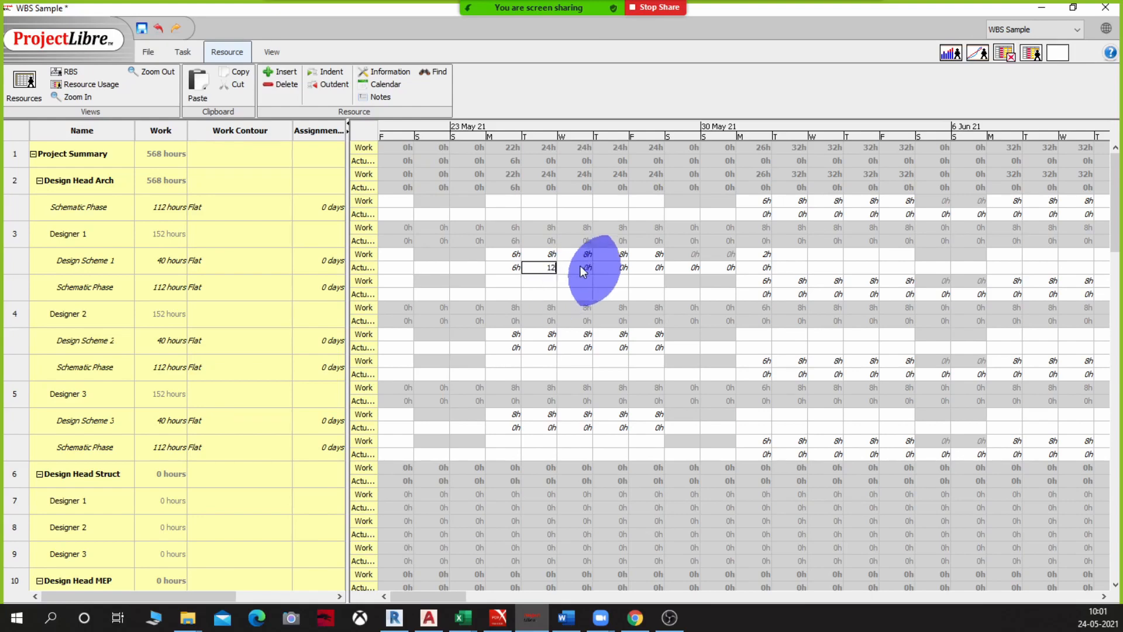
{"action": "type", "text": "12"}
{"action": "double_click", "coordinate": [613, 268]}
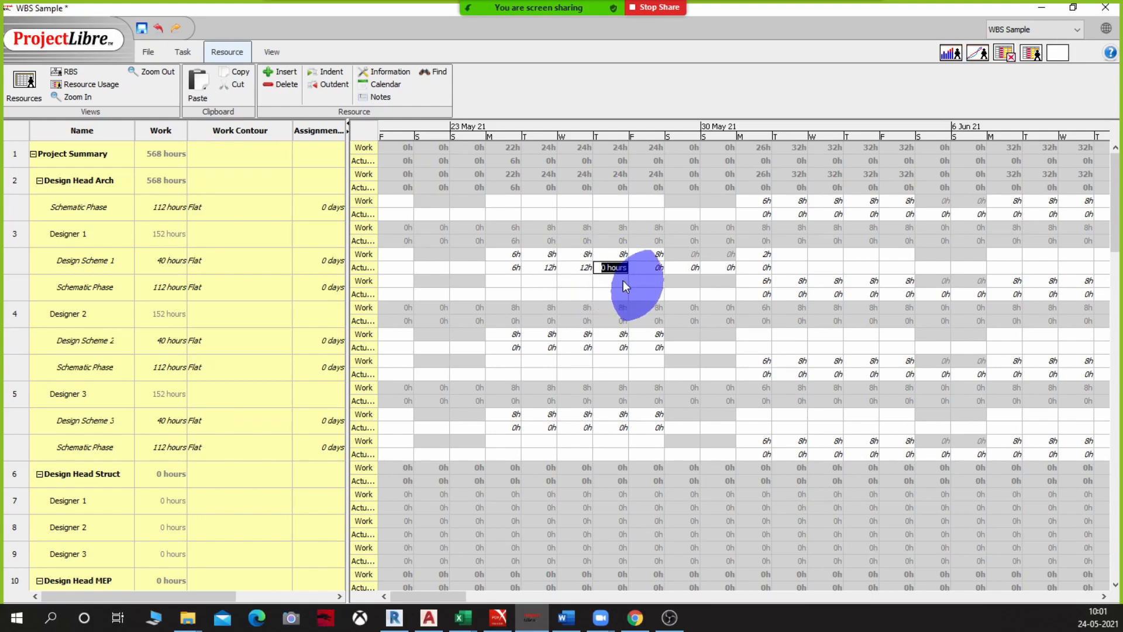
{"action": "type", "text": "12"}
{"action": "double_click", "coordinate": [643, 270]}
{"action": "type", "text": "12"}
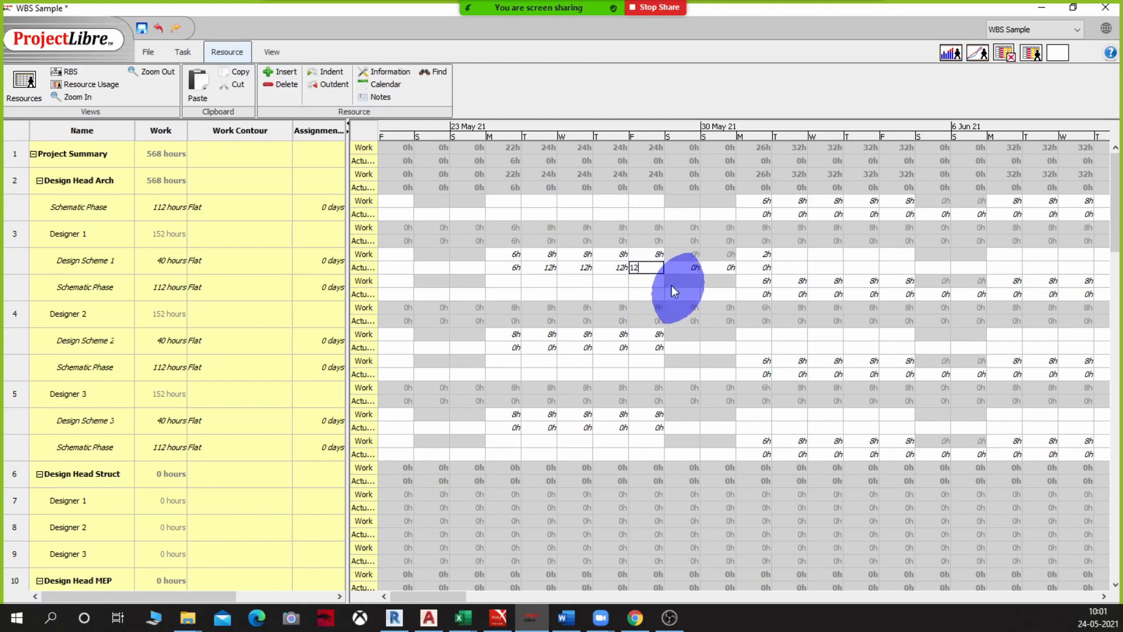
Enter 5 hours of weekend actual work on Designer 1's Design Scheme 1 for both 29 and 30 May
{"action": "left_click", "coordinate": [682, 270]}
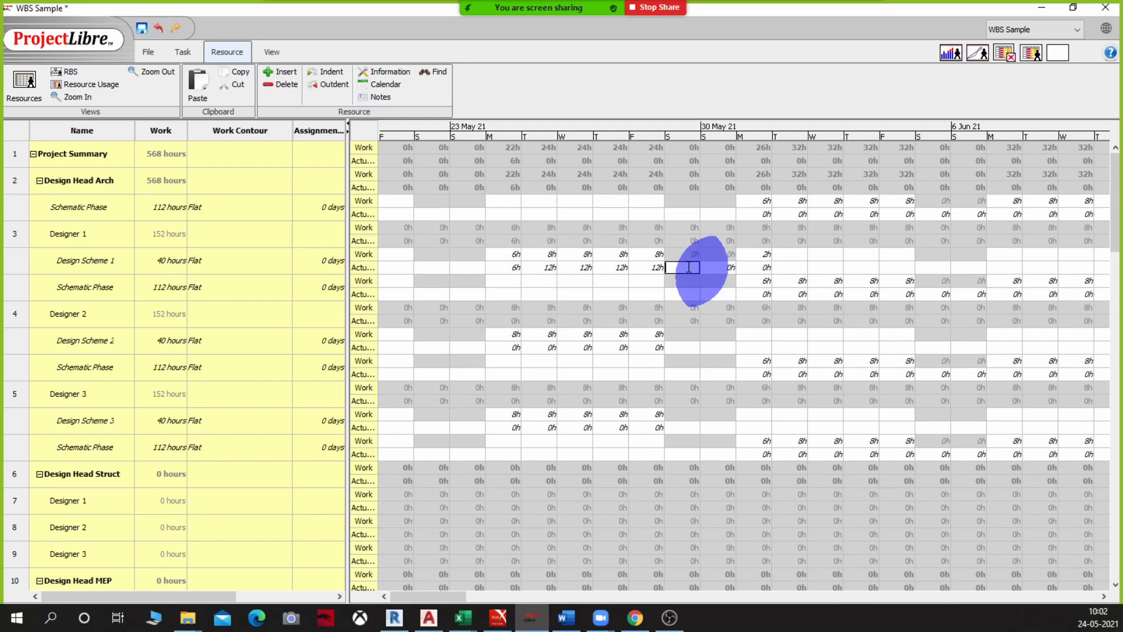
{"action": "type", "text": "5"}
{"action": "double_click", "coordinate": [717, 271]}
{"action": "type", "text": "5"}
{"action": "left_click", "coordinate": [707, 279]}
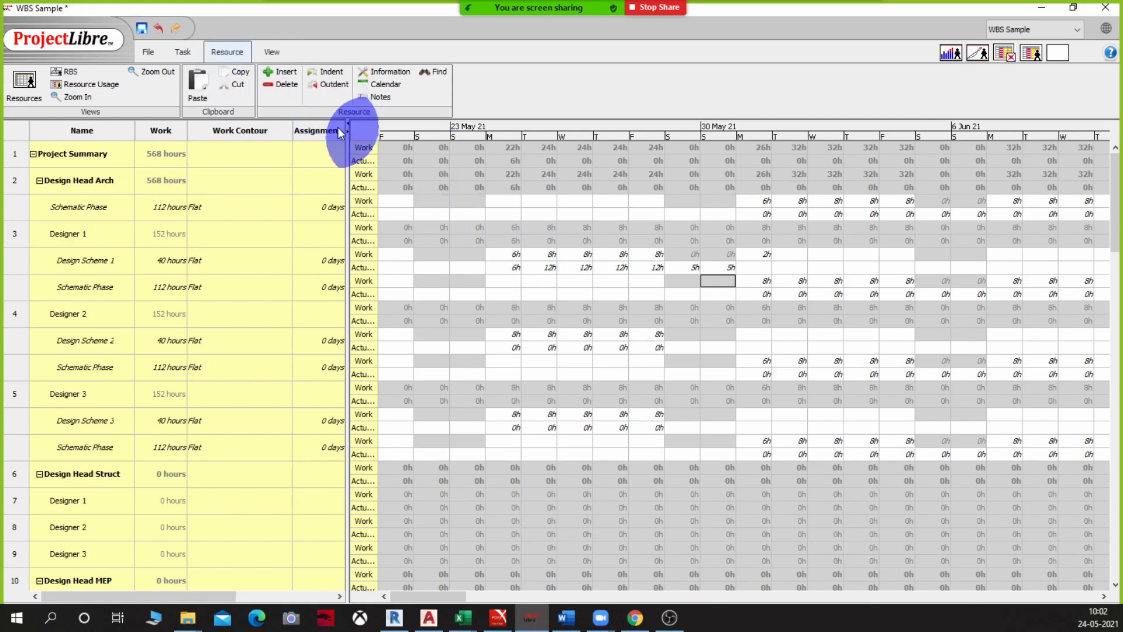
Add the BCWP and BCWS rows to the resource usage grid
{"action": "left_click", "coordinate": [354, 131]}
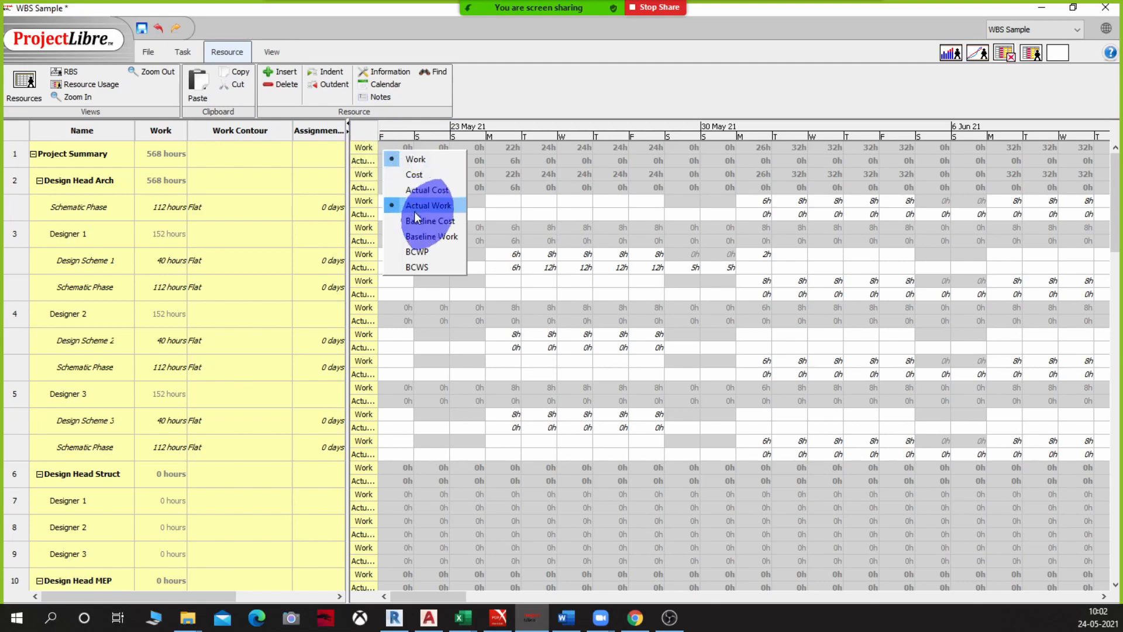
{"action": "left_click", "coordinate": [427, 252]}
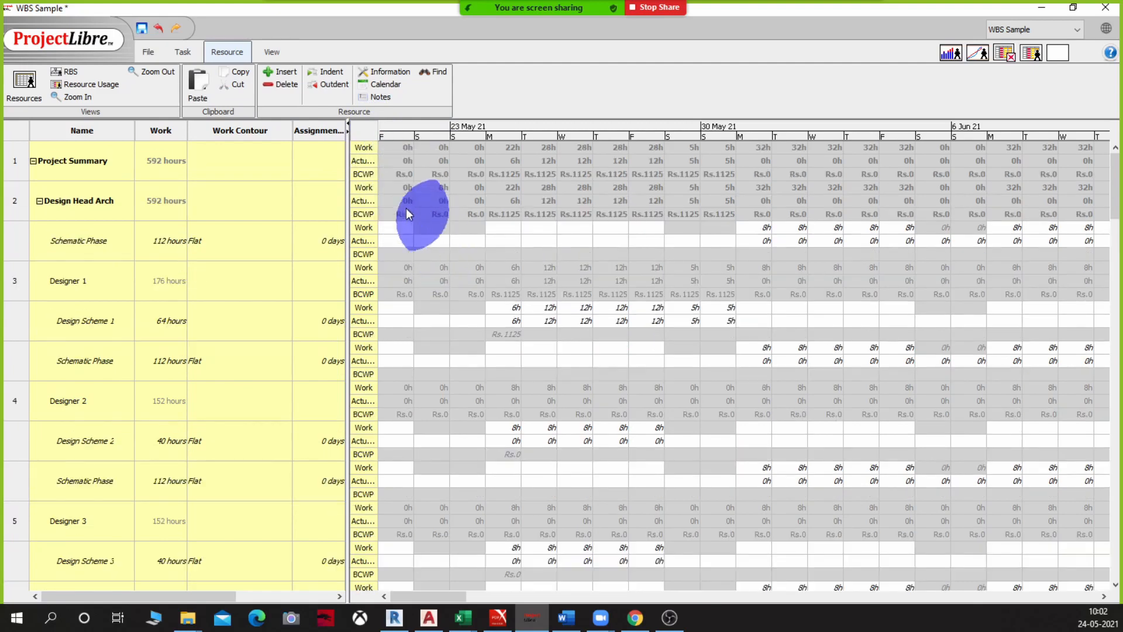
{"action": "left_click", "coordinate": [363, 129]}
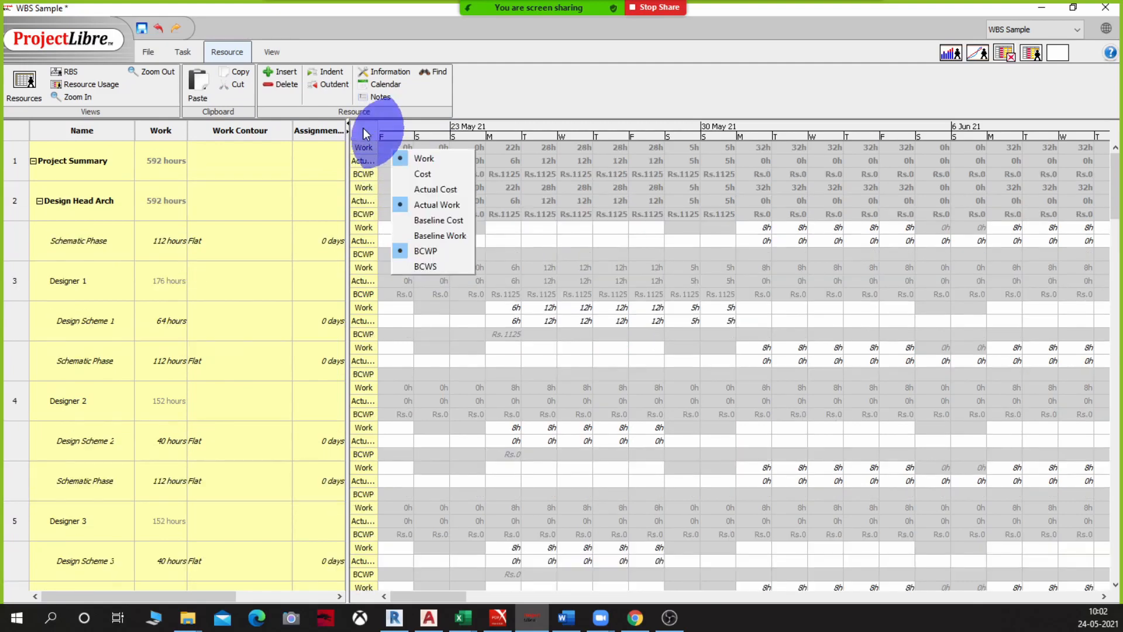
{"action": "left_click", "coordinate": [434, 266]}
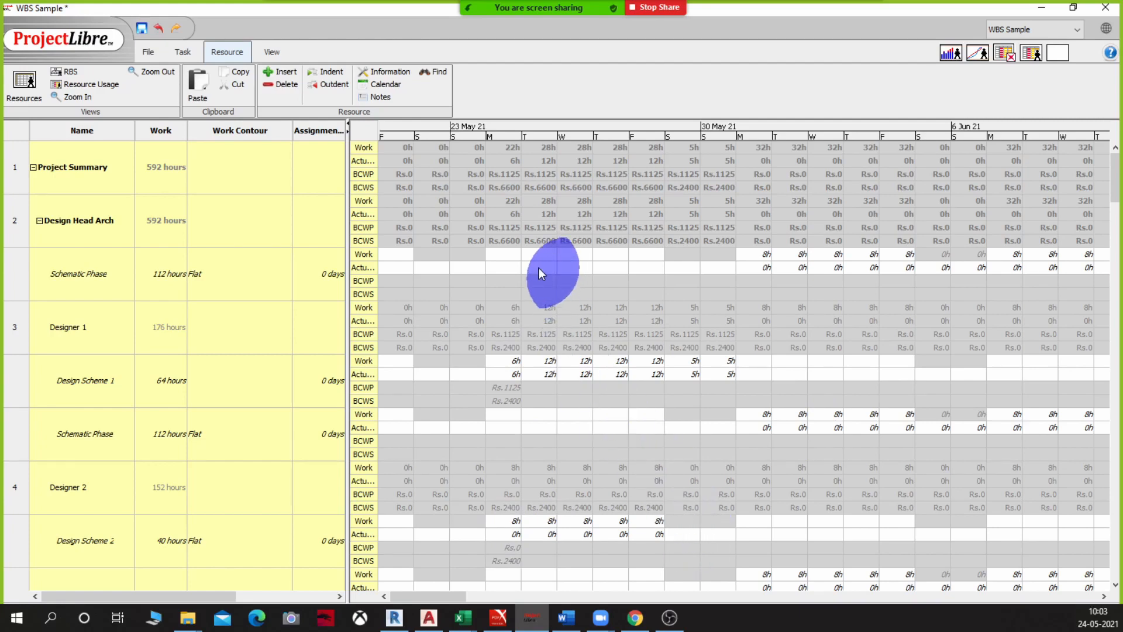
Enter 8 hours of actual work per day on Designer 1's Schematic Phase from 31 May to 4 June
{"action": "double_click", "coordinate": [764, 428]}
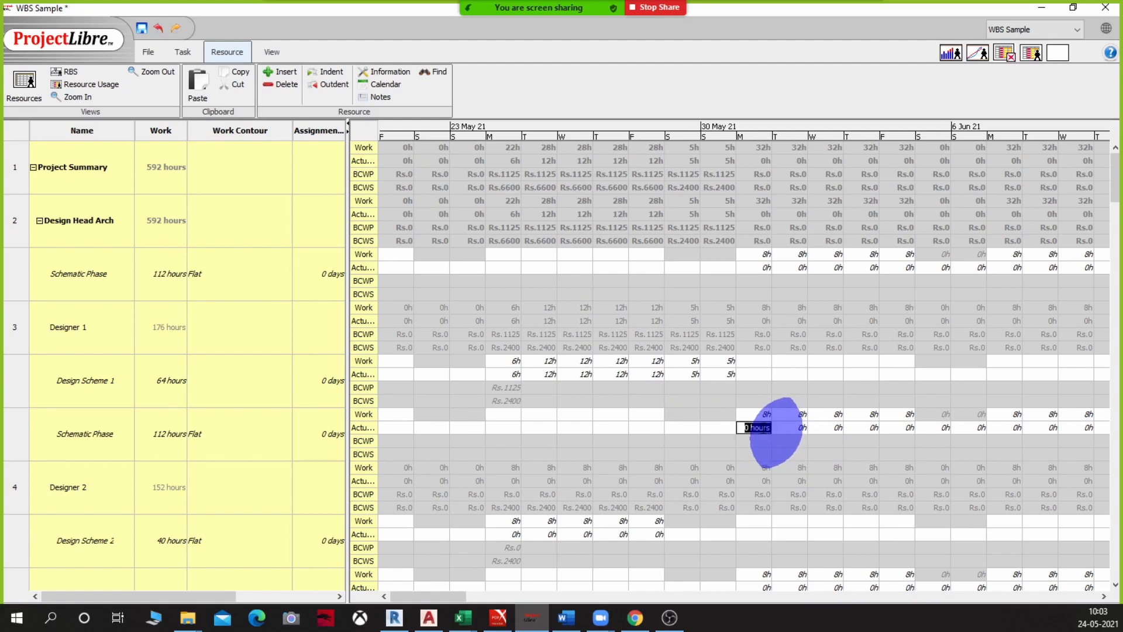
{"action": "type", "text": "8"}
{"action": "double_click", "coordinate": [792, 428]}
{"action": "type", "text": "8"}
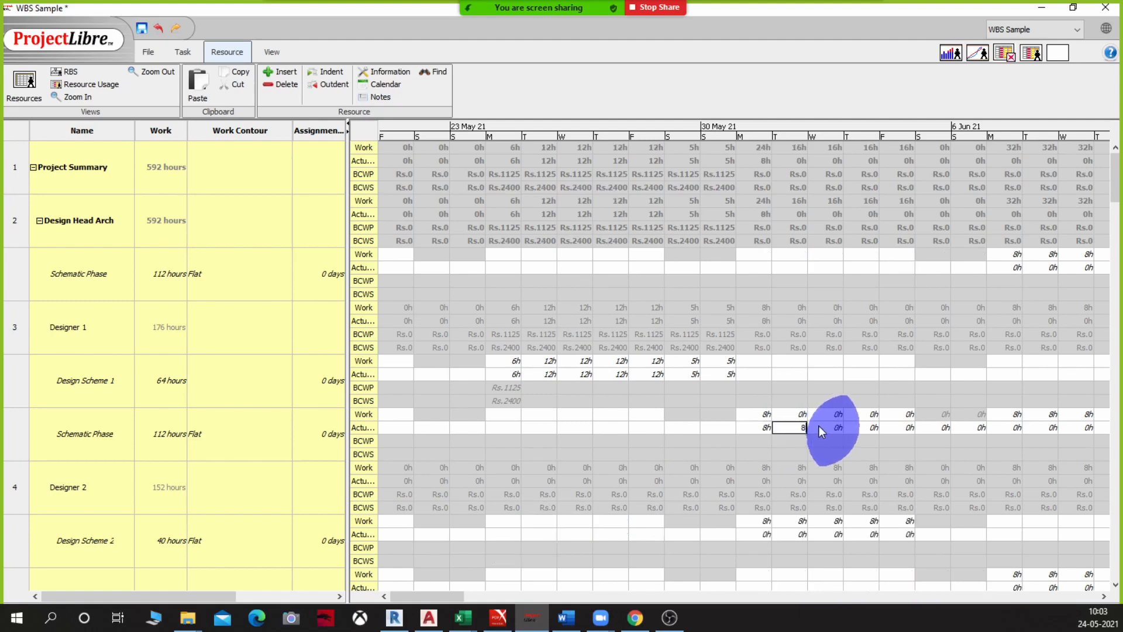
{"action": "double_click", "coordinate": [829, 428]}
{"action": "type", "text": "8"}
{"action": "double_click", "coordinate": [860, 428]}
{"action": "type", "text": "8"}
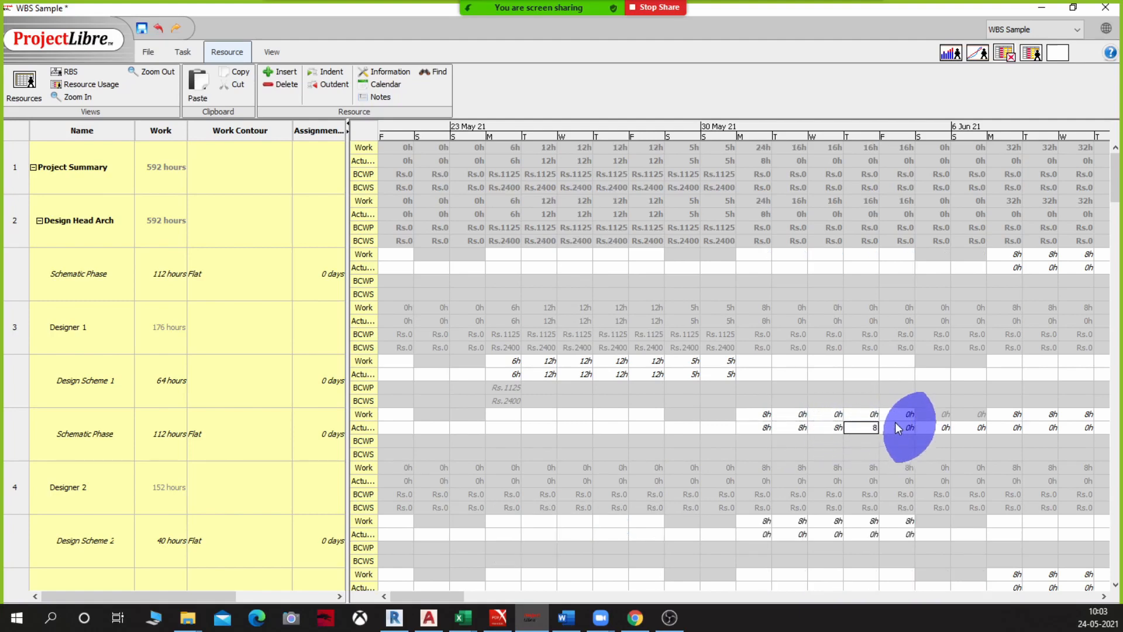
{"action": "double_click", "coordinate": [900, 428]}
{"action": "type", "text": "8"}
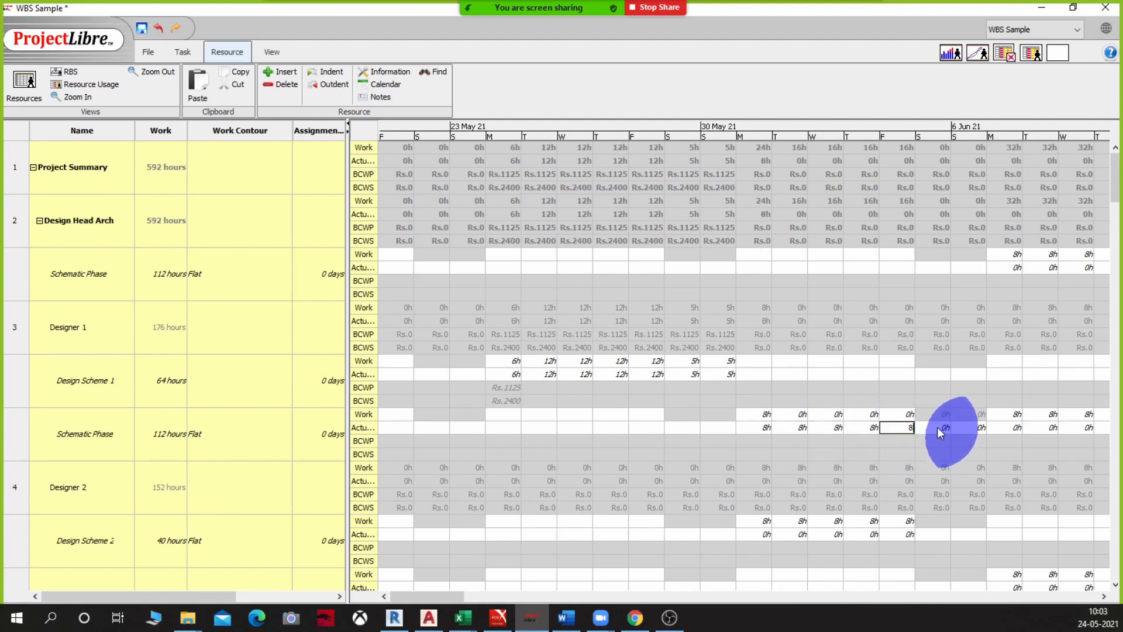
Enter 8 hours of actual work per day on Designer 1's Schematic Phase from 5 to 9 June, weekend included
{"action": "double_click", "coordinate": [938, 427]}
{"action": "type", "text": "8"}
{"action": "double_click", "coordinate": [964, 427]}
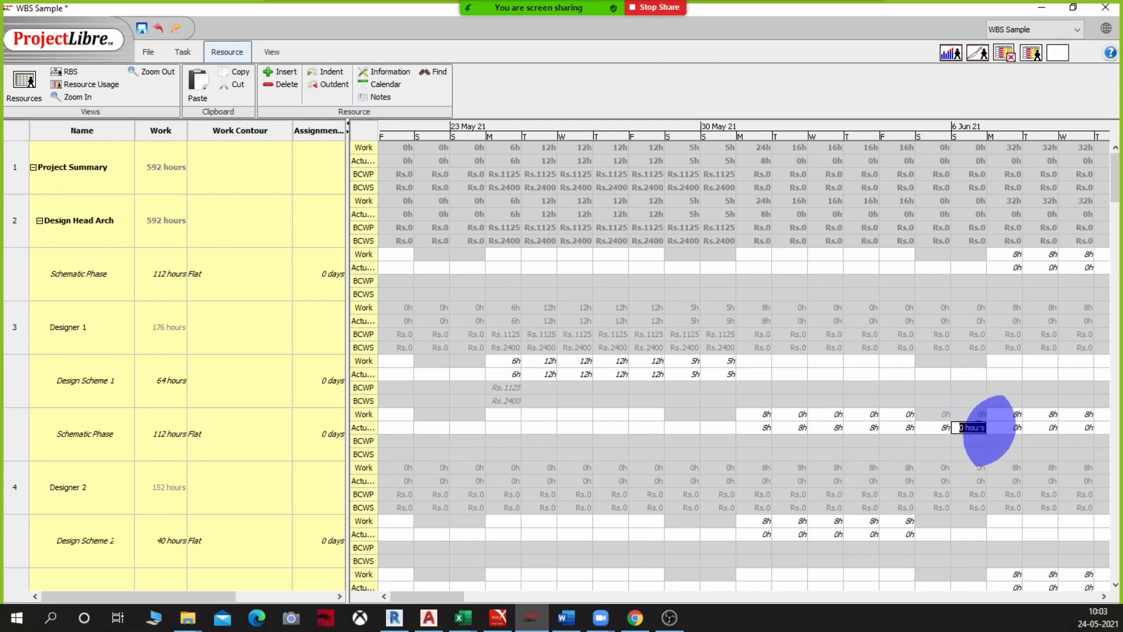
{"action": "type", "text": "8"}
{"action": "double_click", "coordinate": [1005, 427]}
{"action": "type", "text": "8"}
{"action": "double_click", "coordinate": [1041, 427]}
{"action": "type", "text": "8"}
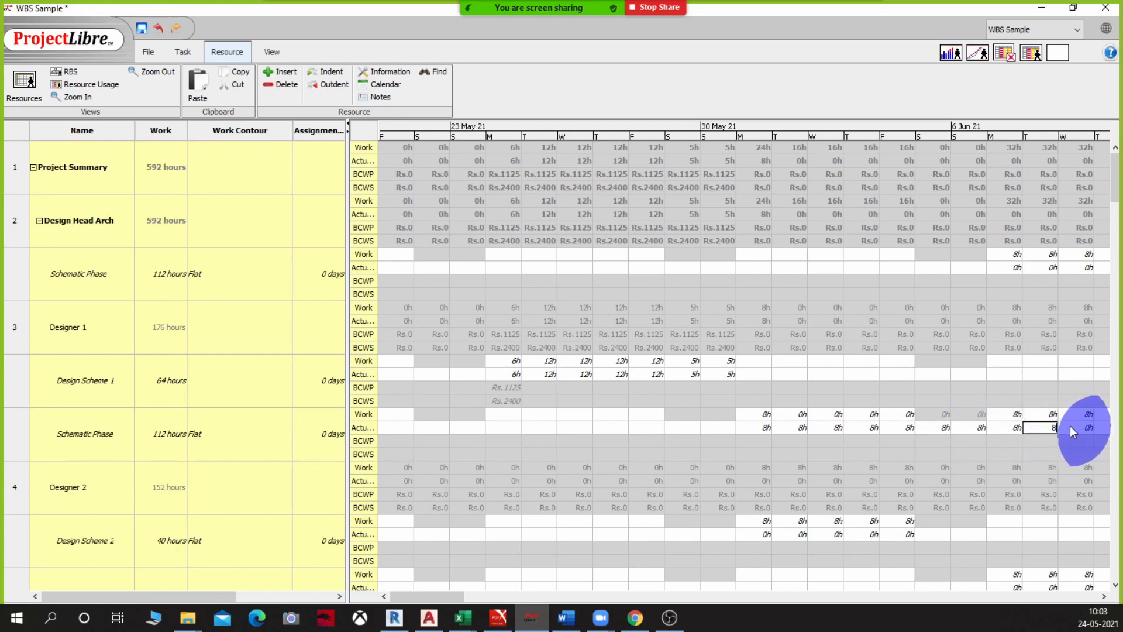
{"action": "double_click", "coordinate": [1077, 427]}
{"action": "type", "text": "8"}
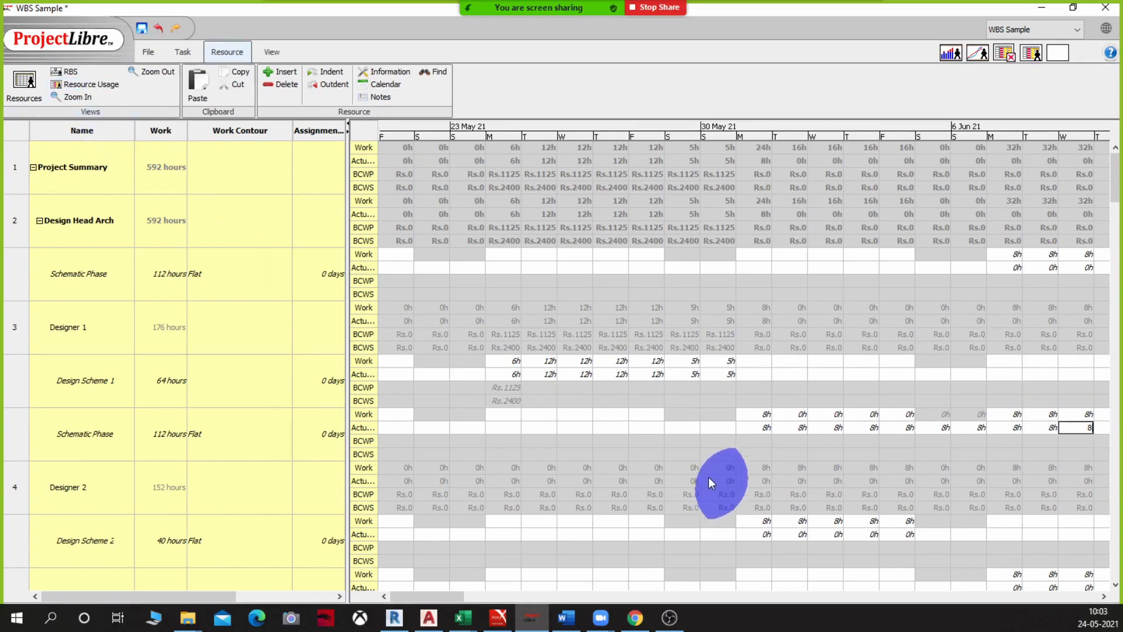
{"action": "left_click", "coordinate": [683, 427]}
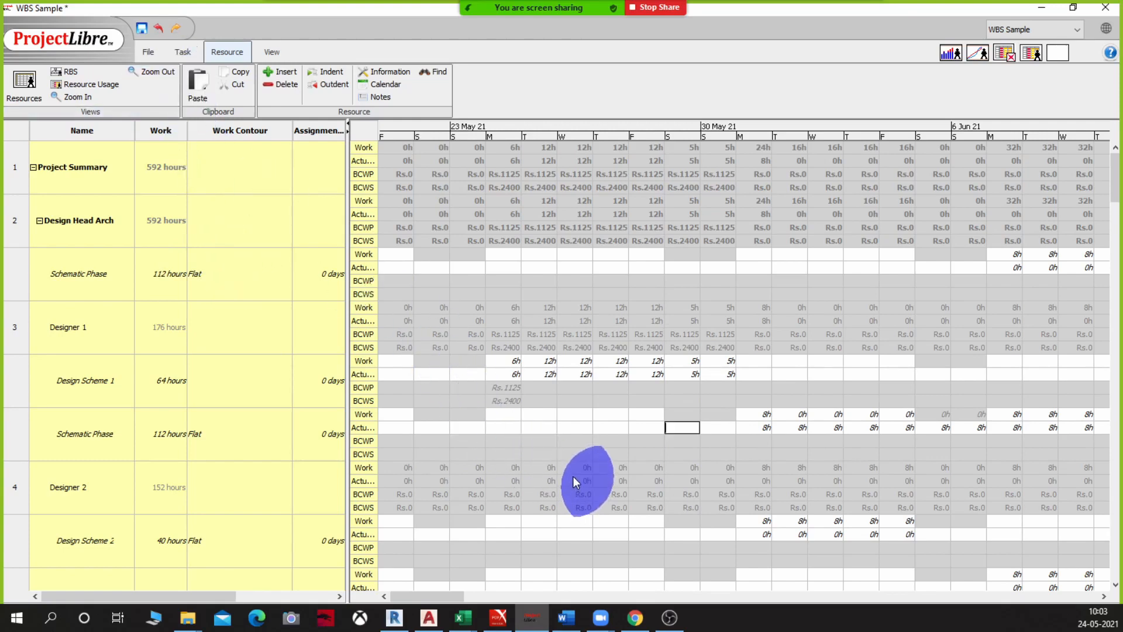
{"action": "scroll", "coordinate": [511, 454], "scroll_direction": "down", "scroll_amount": 1}
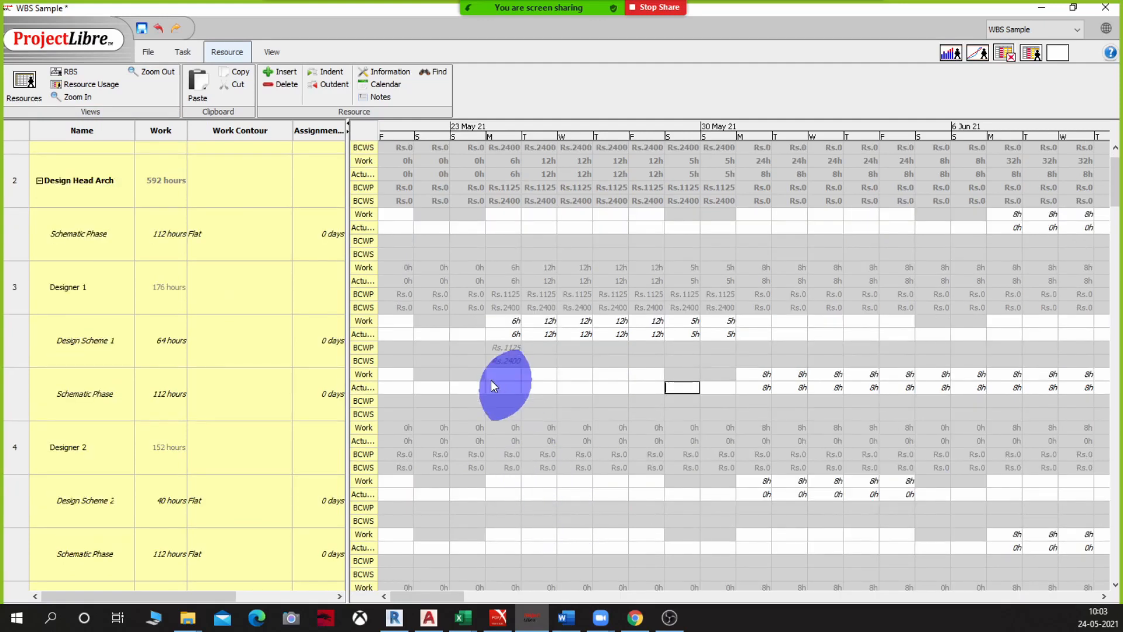
Review task costs against budgets in the WBS chart, and the shifted task bars in the Gantt chart
{"action": "left_click", "coordinate": [179, 56]}
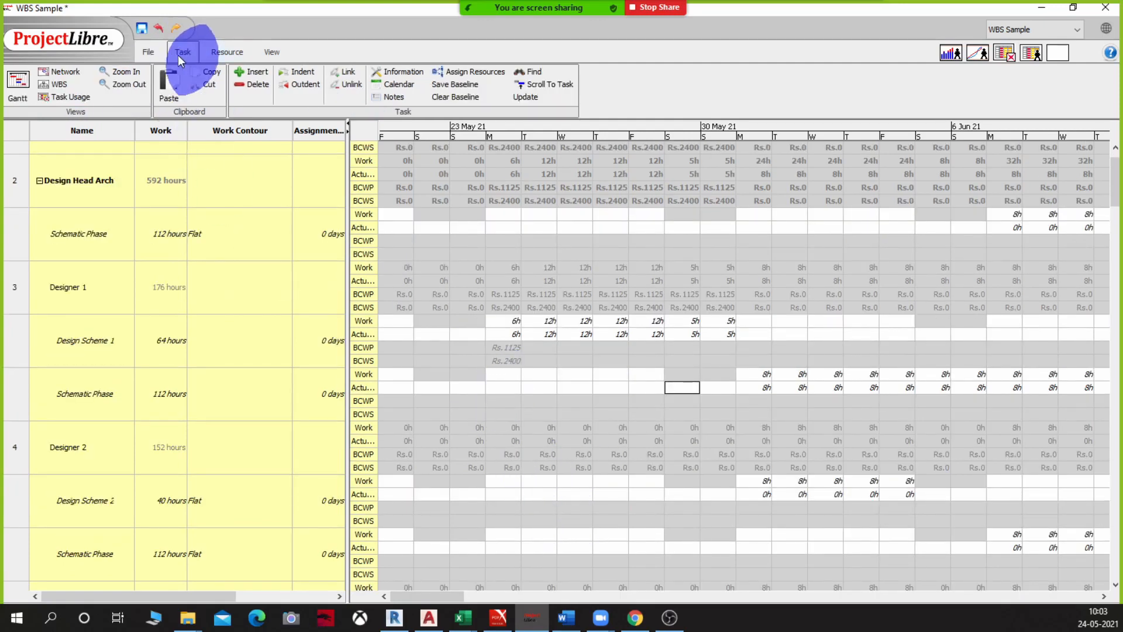
{"action": "left_click", "coordinate": [50, 86]}
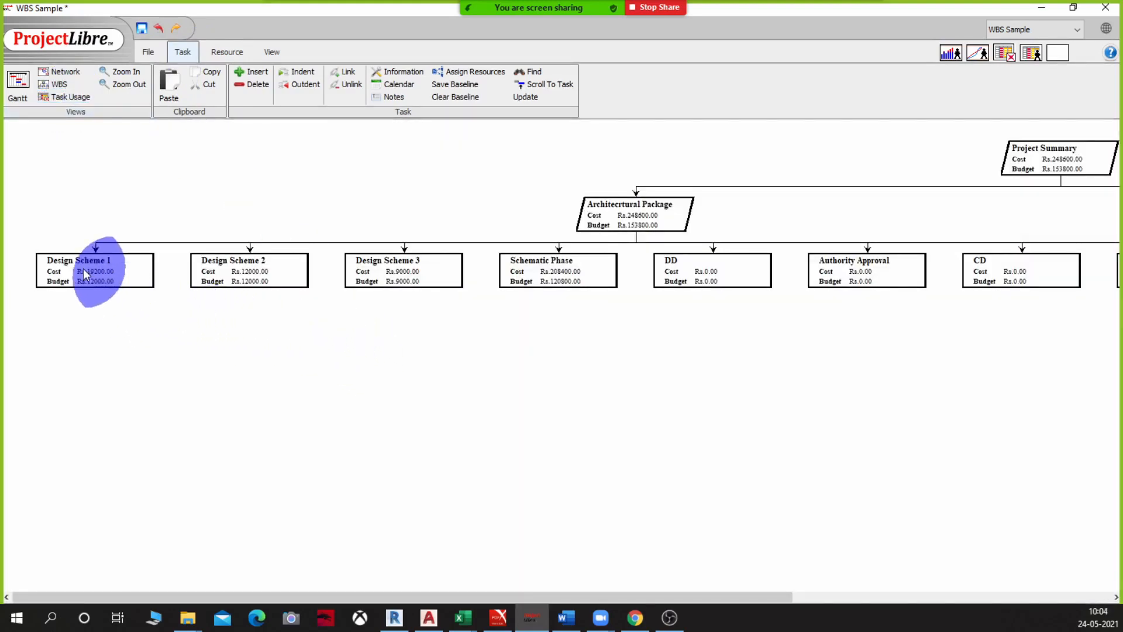
{"action": "left_click", "coordinate": [18, 86]}
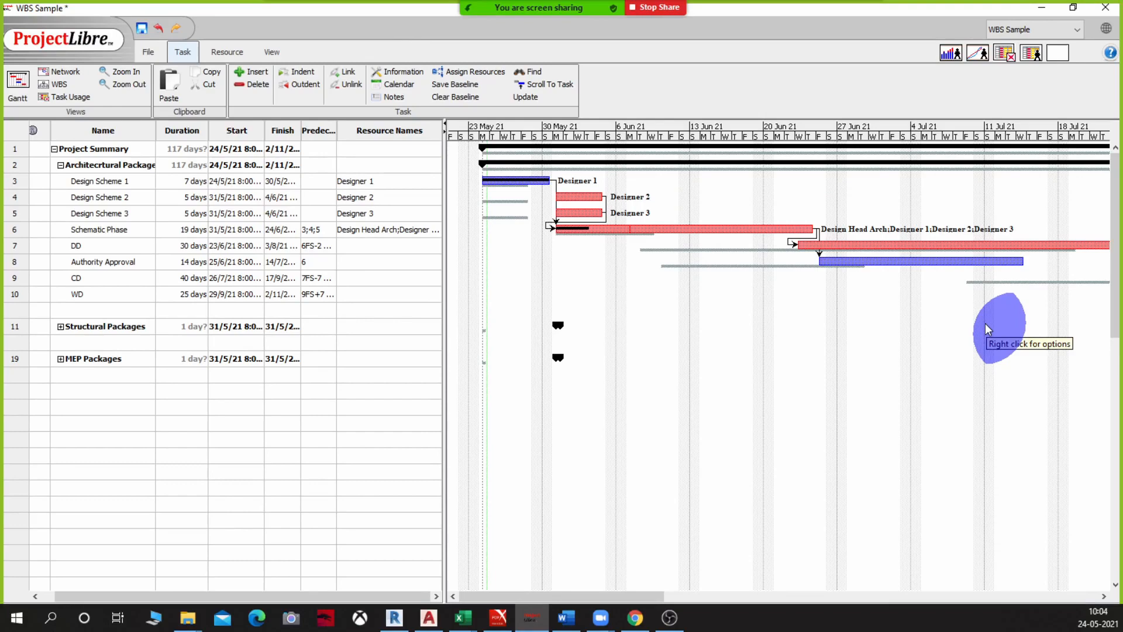
Return to the Resource Usage view and examine the planned and actual hours of Designers 1 to 3
{"action": "left_click", "coordinate": [219, 52]}
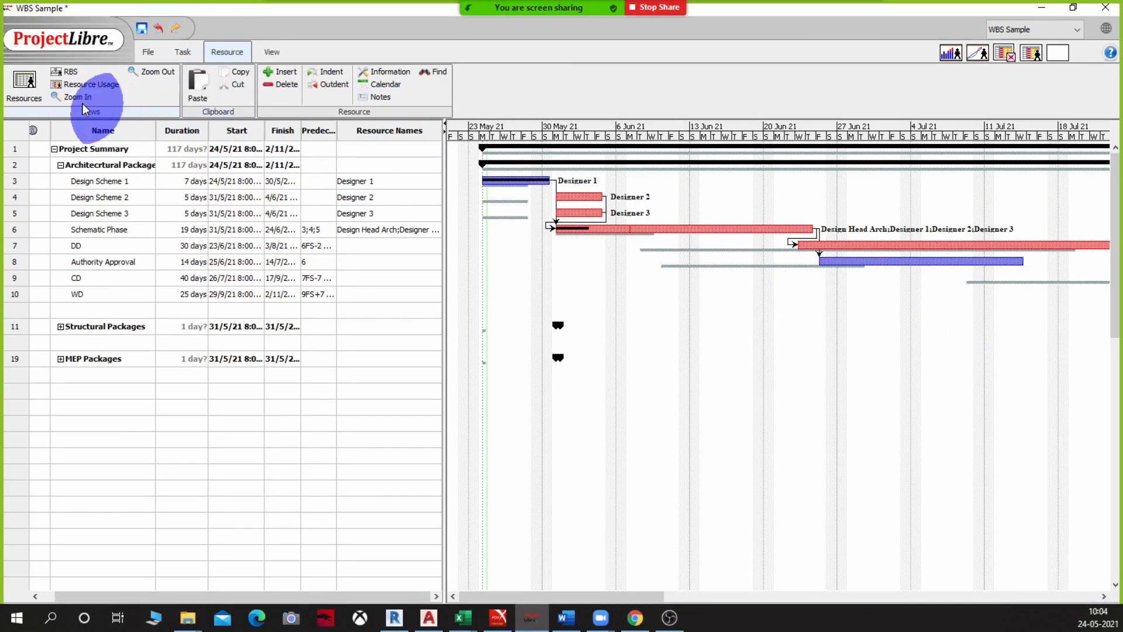
{"action": "left_click", "coordinate": [181, 53]}
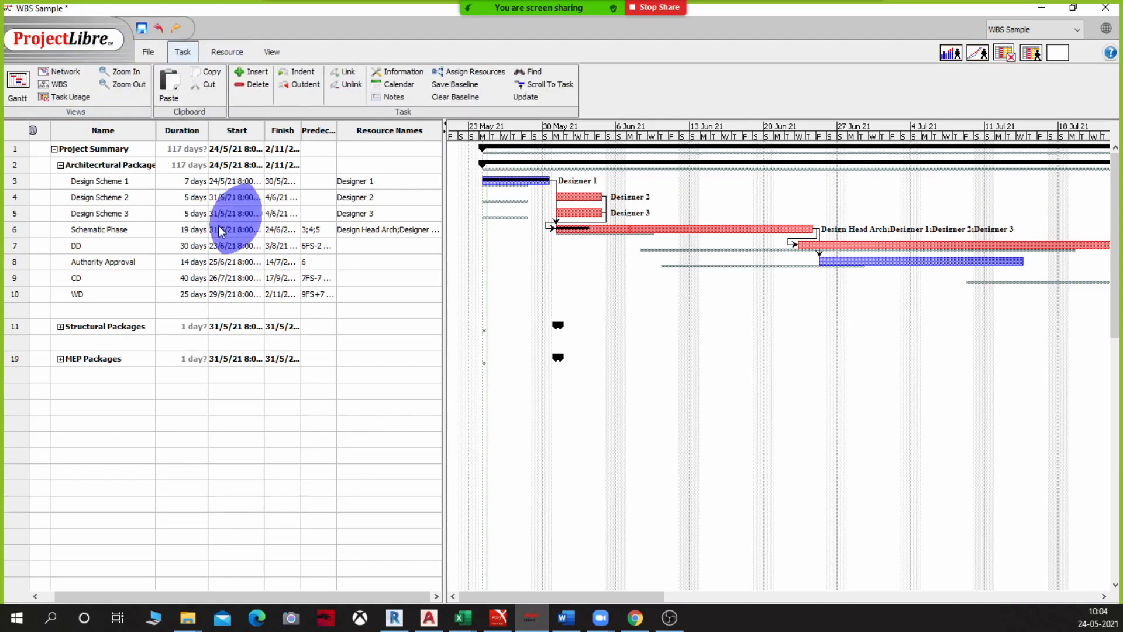
{"action": "left_click", "coordinate": [214, 50]}
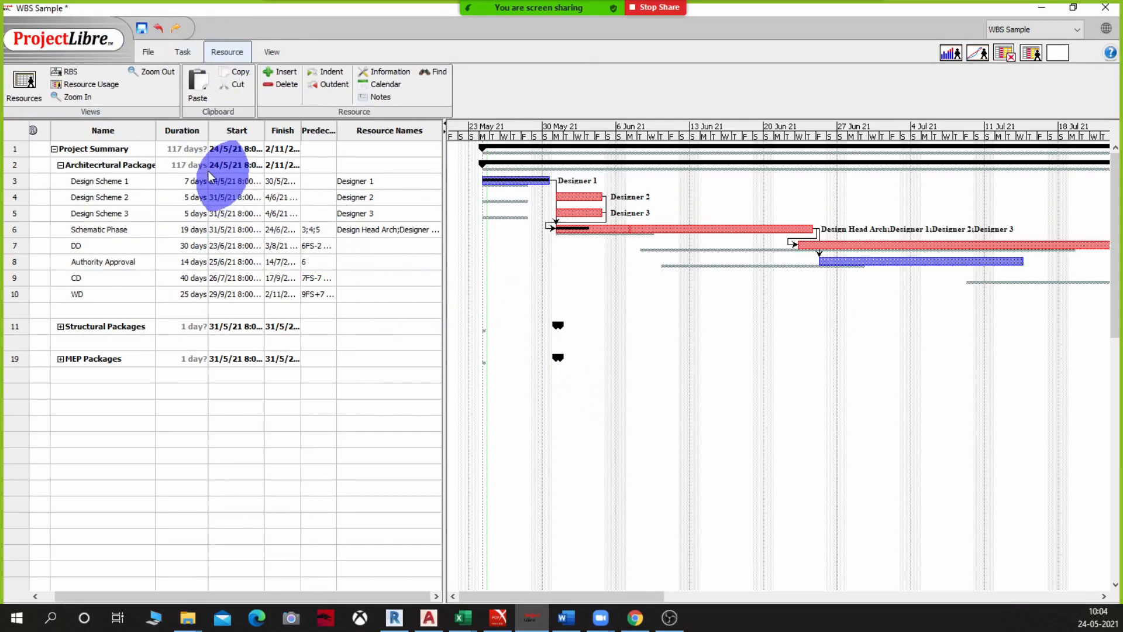
{"action": "left_click", "coordinate": [88, 84]}
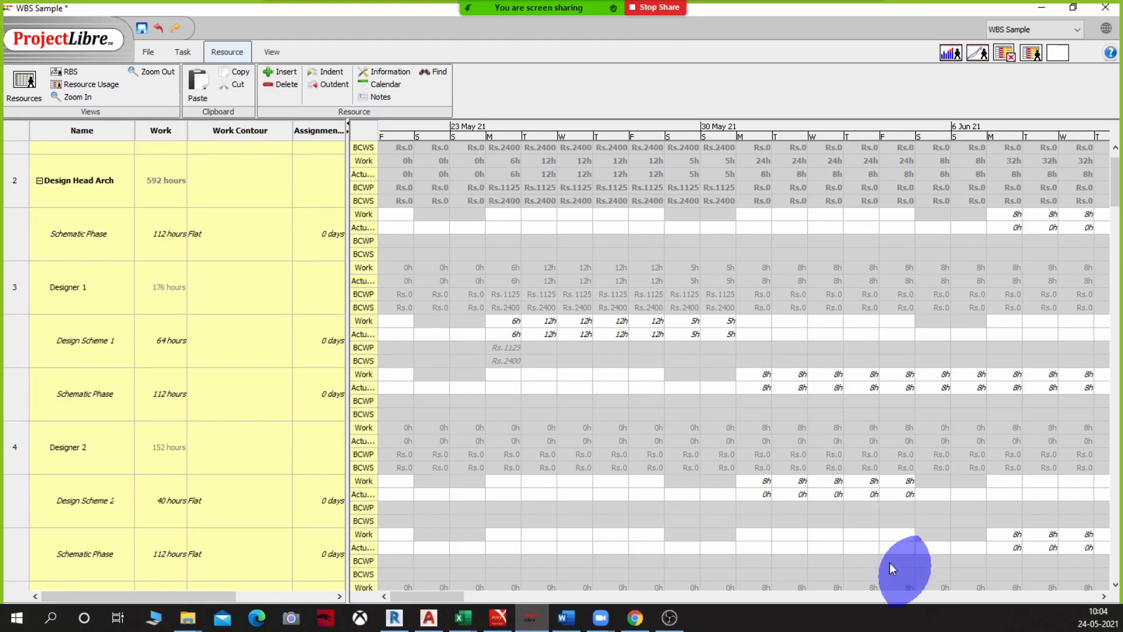
{"action": "scroll", "coordinate": [884, 533], "scroll_direction": "down", "scroll_amount": 1}
{"action": "scroll", "coordinate": [884, 536], "scroll_direction": "down", "scroll_amount": 2}
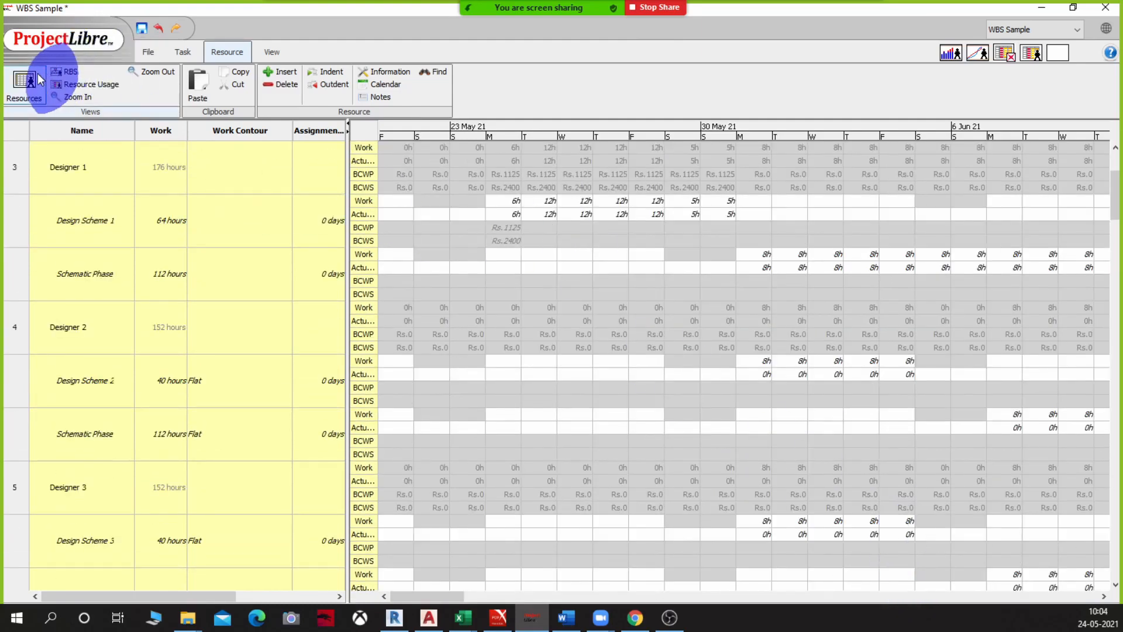
Check the Gantt chart again and open the RBS chart to compare each resource's cost and budget
{"action": "left_click", "coordinate": [178, 51]}
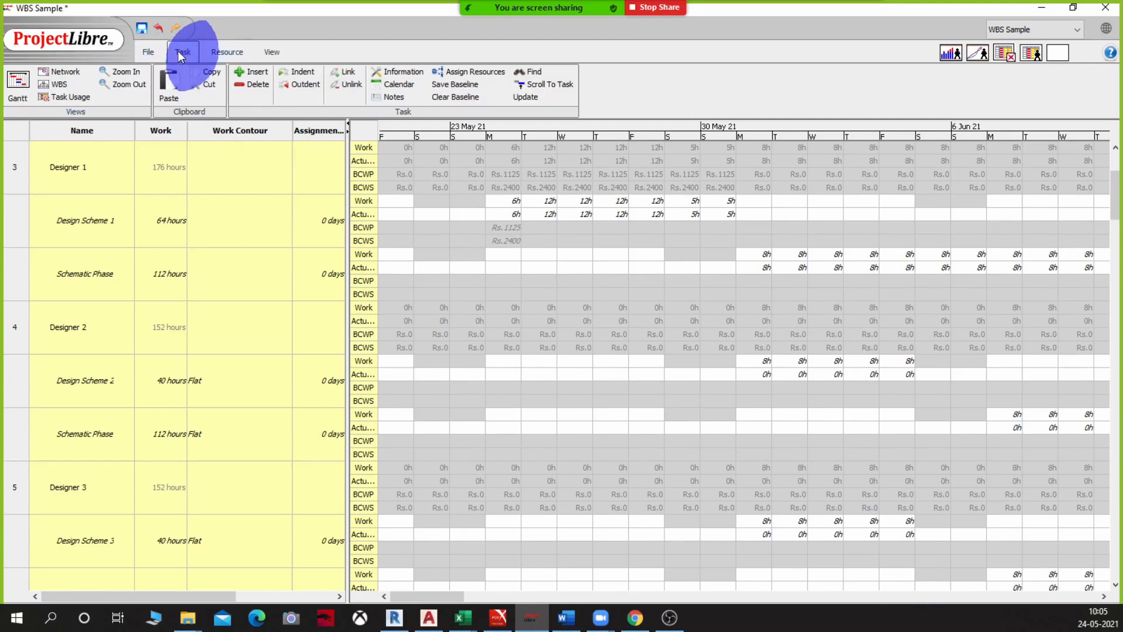
{"action": "left_click", "coordinate": [26, 85]}
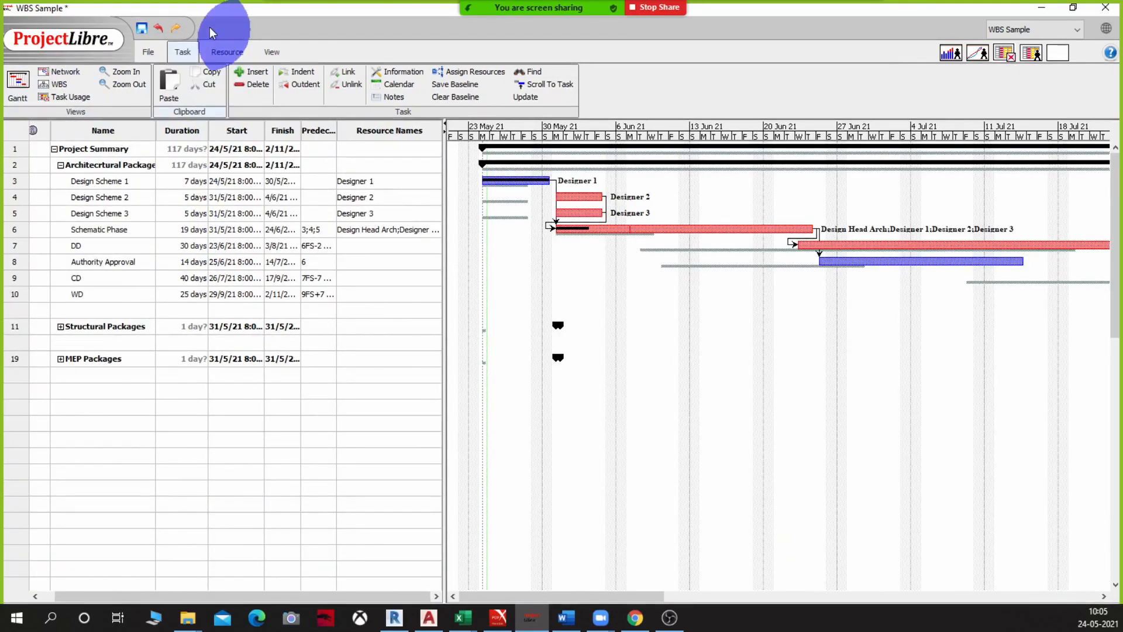
{"action": "left_click", "coordinate": [219, 50]}
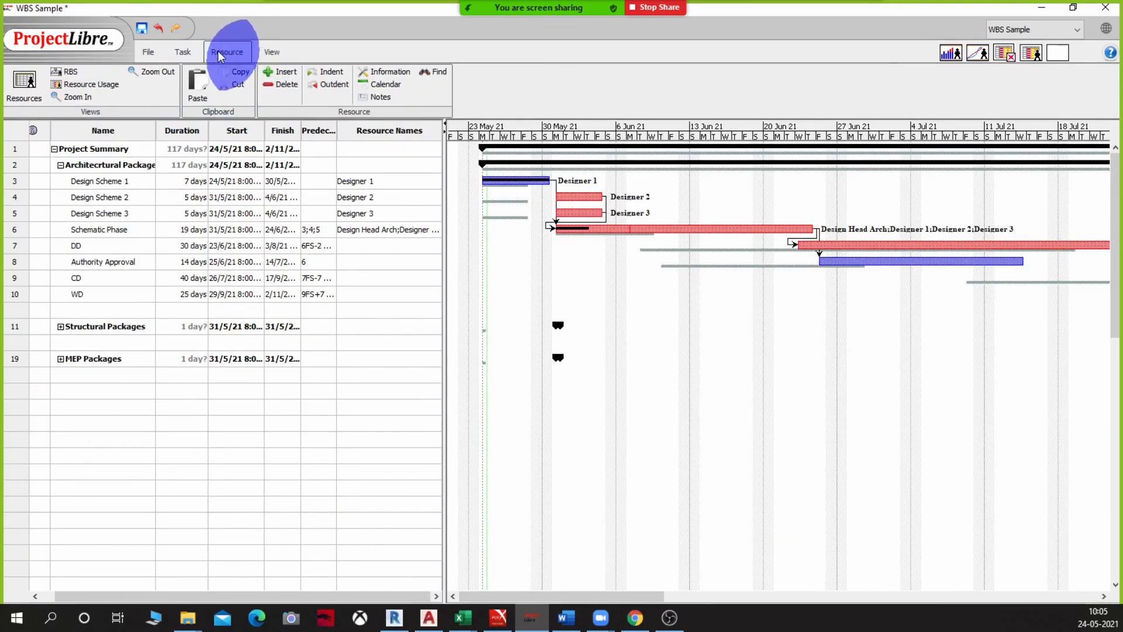
{"action": "left_click", "coordinate": [71, 72]}
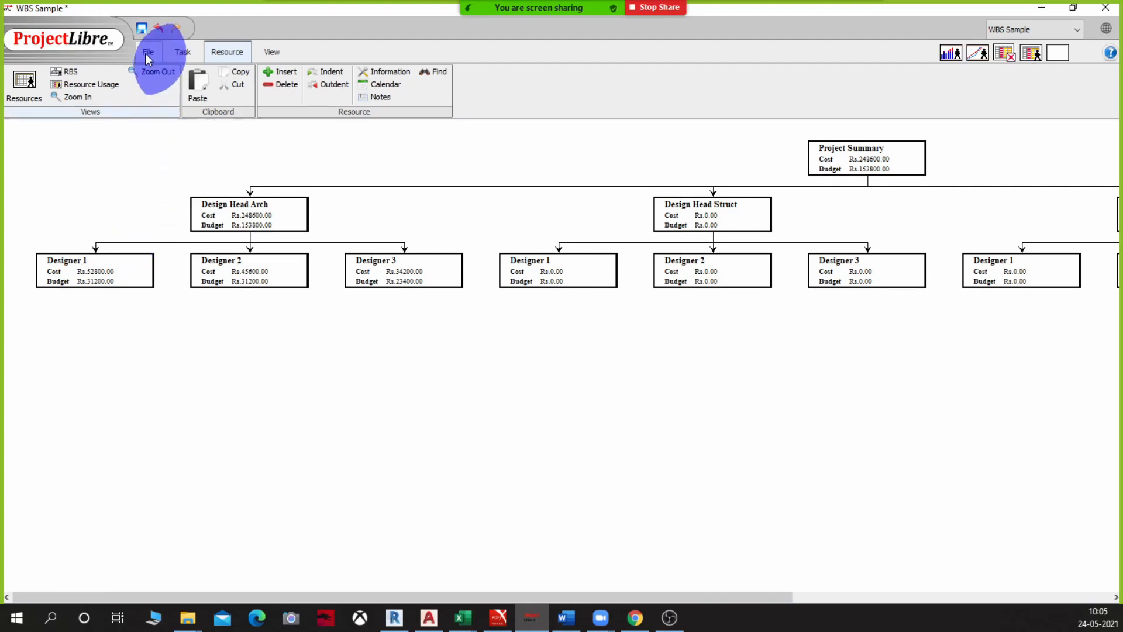
Return to the Gantt chart, show the resource histogram below it and display the allocation of Design Head Arch
{"action": "left_click", "coordinate": [182, 52]}
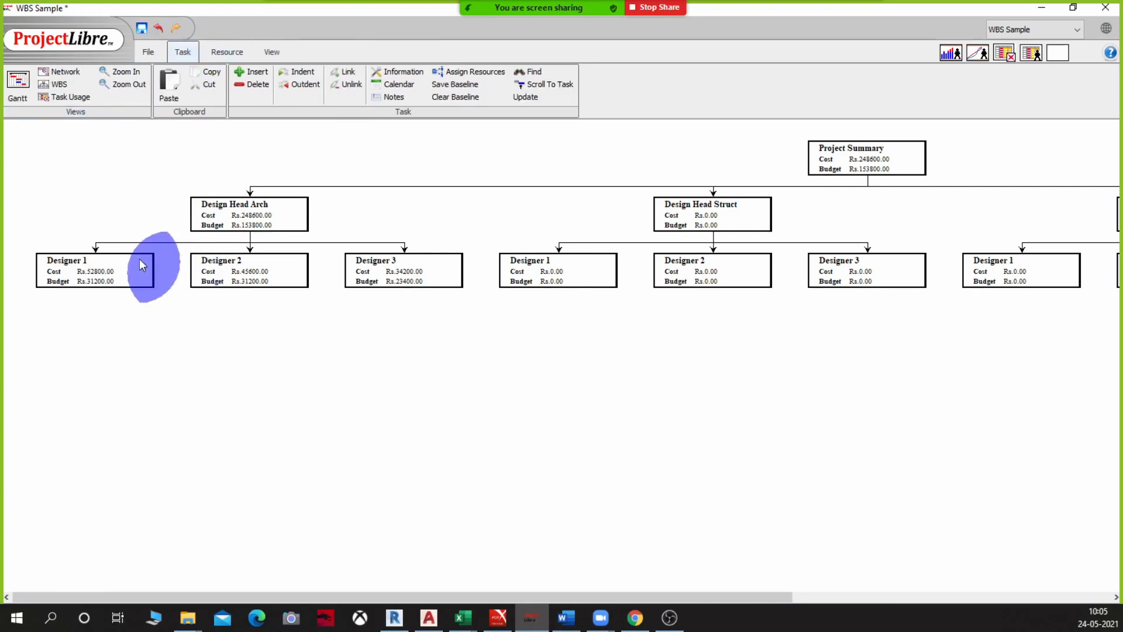
{"action": "left_click", "coordinate": [21, 82]}
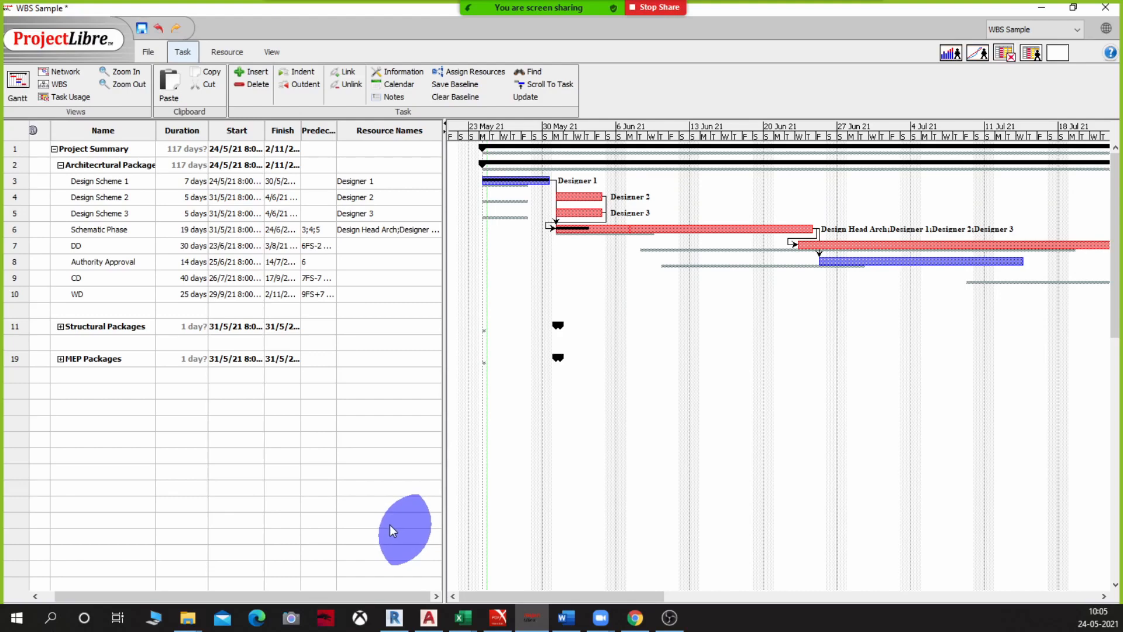
{"action": "left_click", "coordinate": [950, 56]}
{"action": "scroll", "coordinate": [384, 544], "scroll_direction": "down", "scroll_amount": 3}
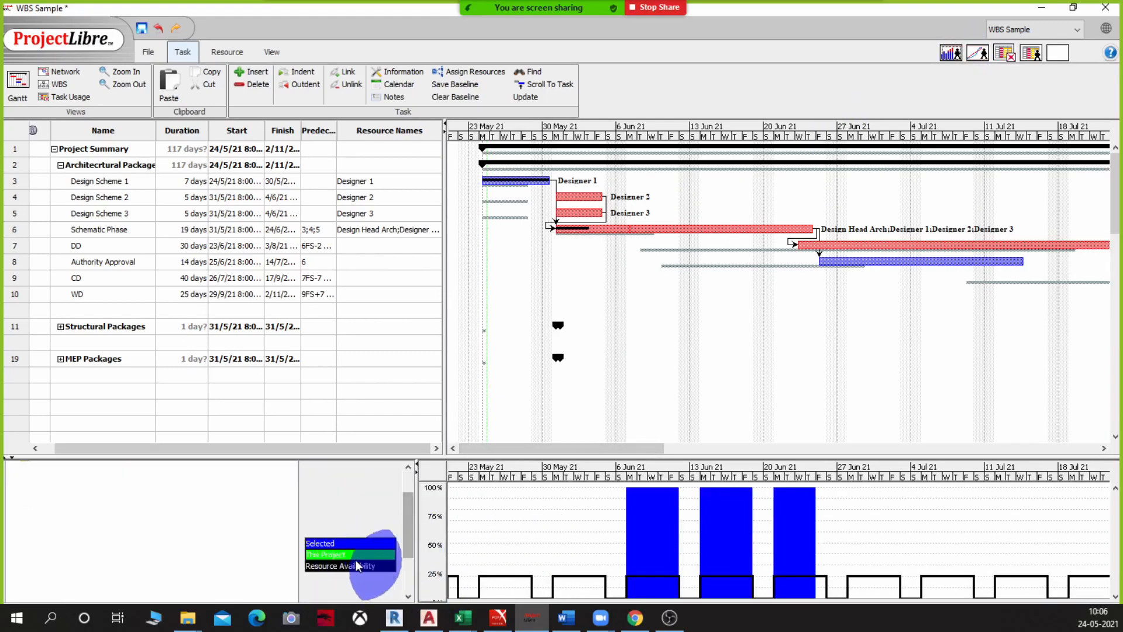
{"action": "left_click", "coordinate": [325, 542]}
{"action": "left_click", "coordinate": [9, 520]}
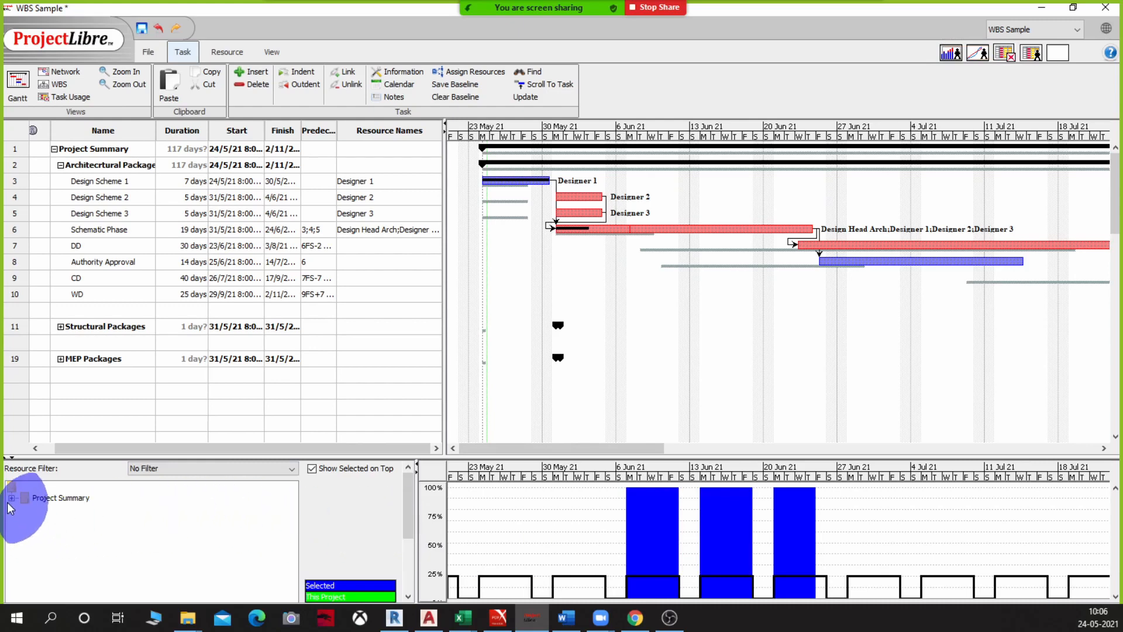
{"action": "left_click", "coordinate": [11, 498]}
{"action": "left_click", "coordinate": [70, 509]}
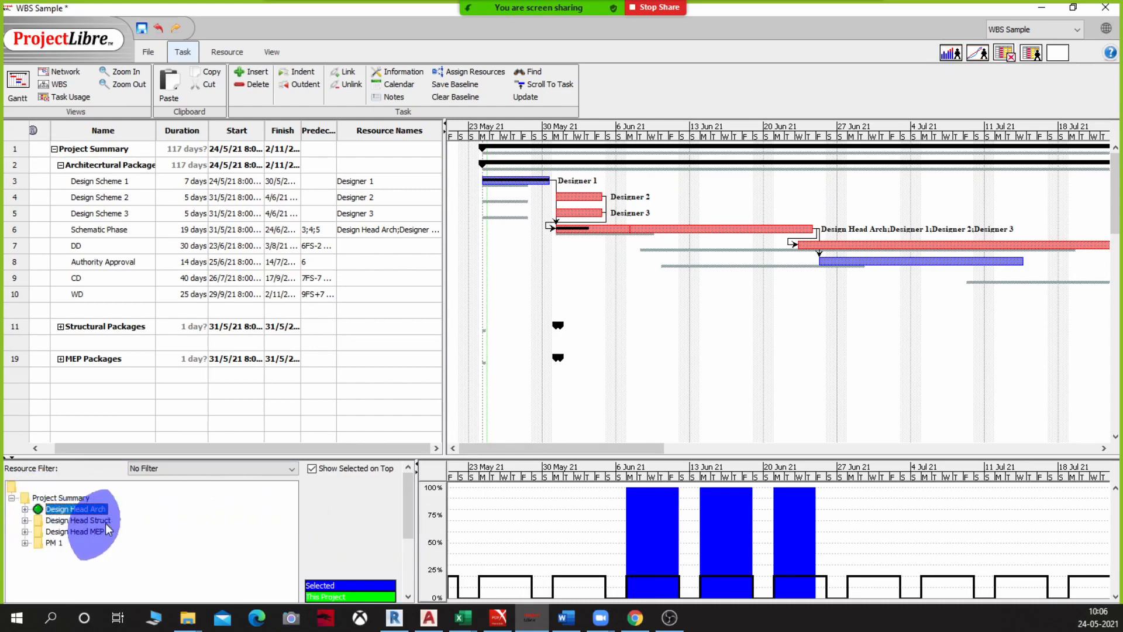
{"action": "scroll", "coordinate": [347, 541], "scroll_direction": "down", "scroll_amount": 3}
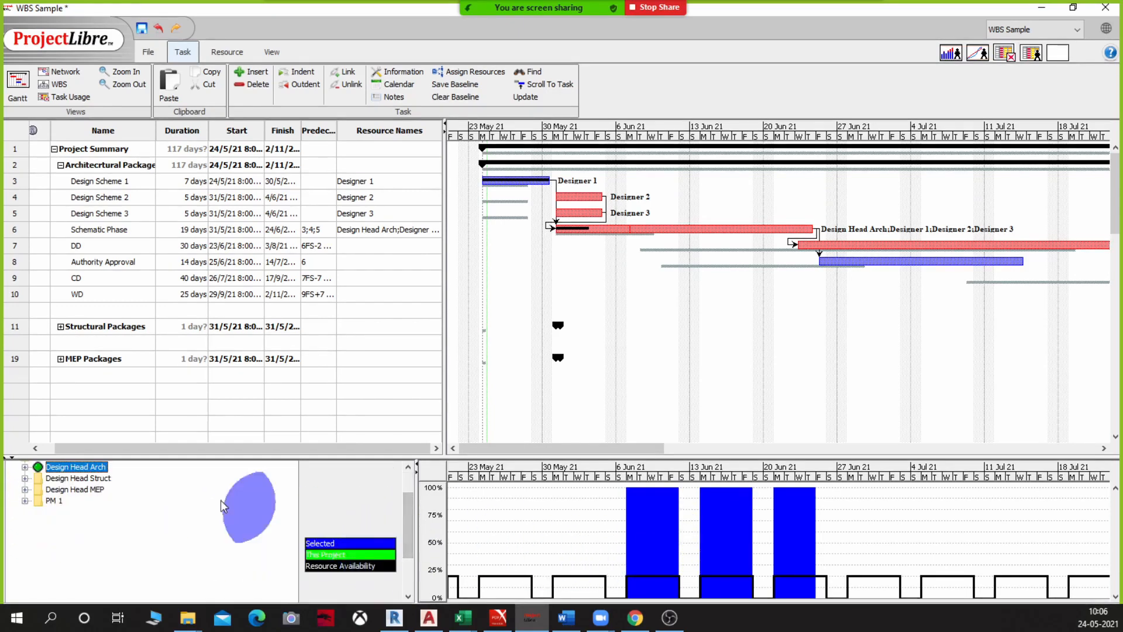
Compare the histogram workloads of Designer 1, Designer 2 and Design Head Arch against their availability
{"action": "left_click", "coordinate": [25, 468]}
{"action": "left_click", "coordinate": [82, 477]}
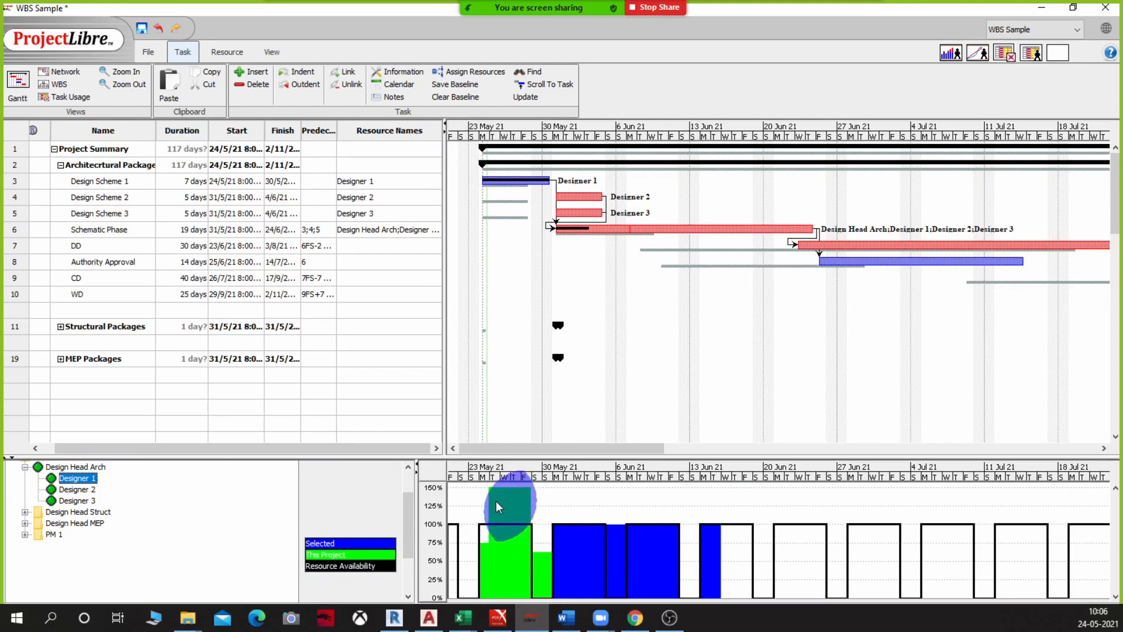
{"action": "left_click", "coordinate": [77, 490]}
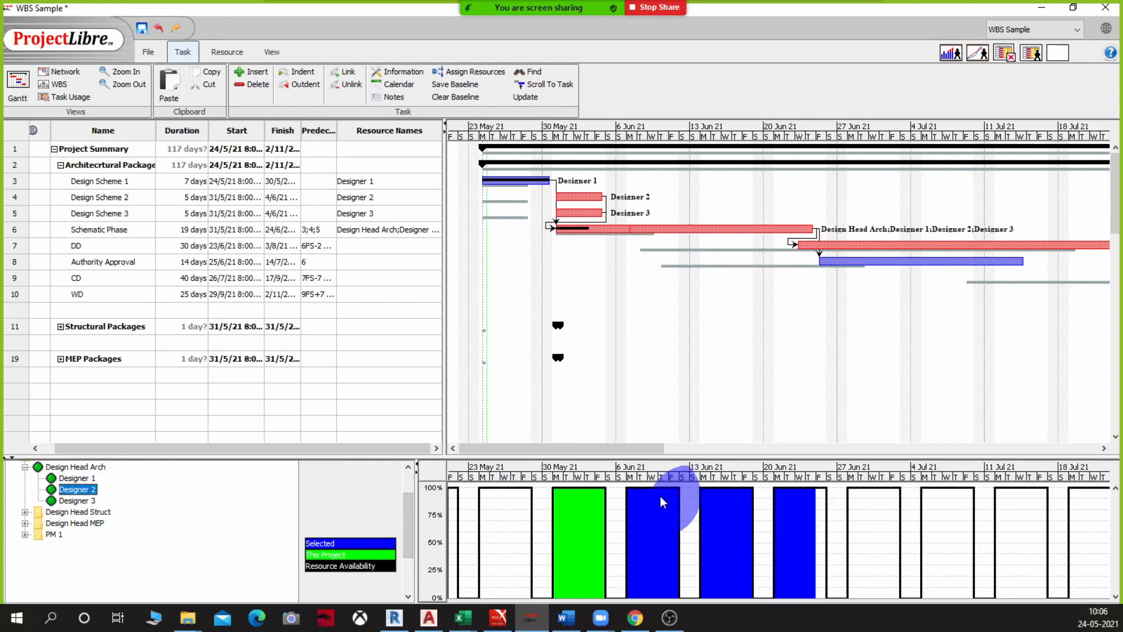
{"action": "left_click", "coordinate": [62, 468]}
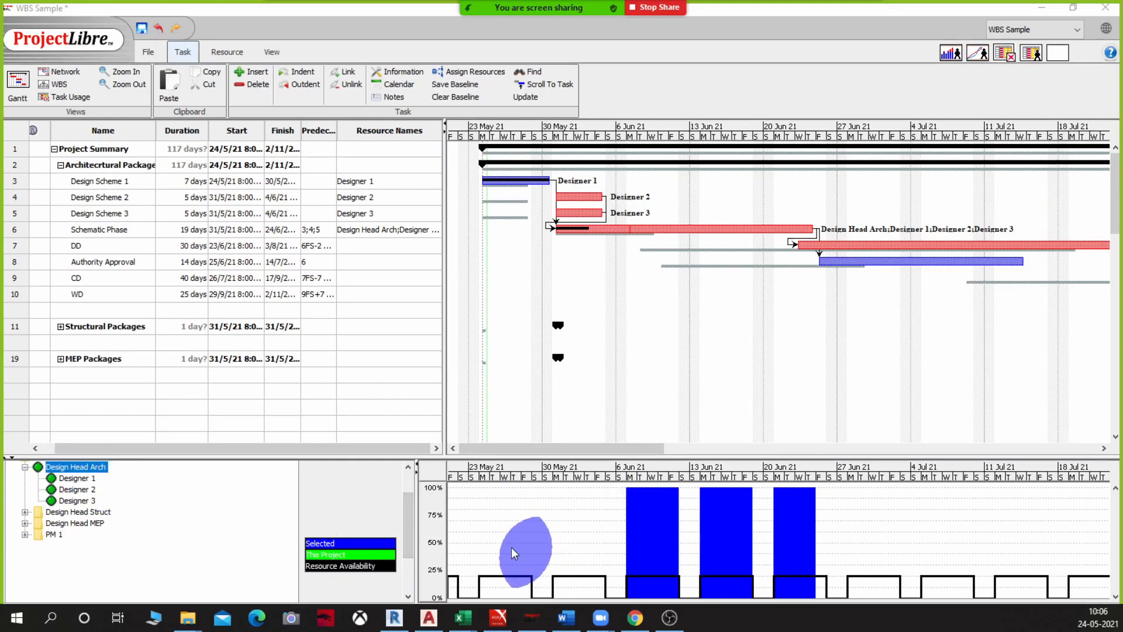
Open the resource charts and plot the cumulative Work and Actual Work curves together
{"action": "left_click", "coordinate": [973, 54]}
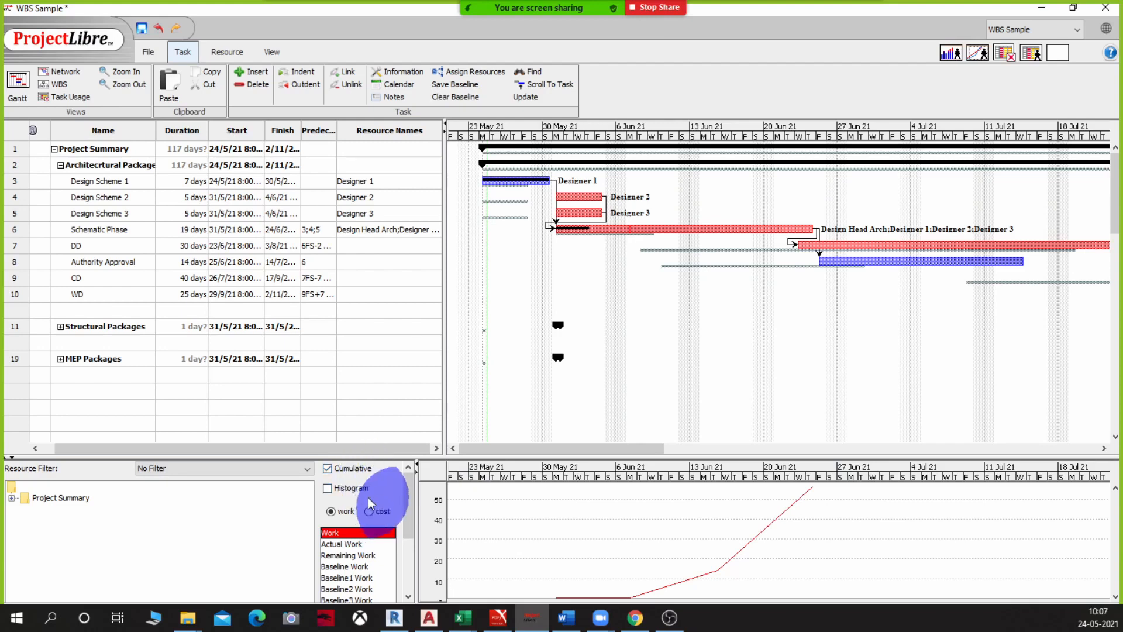
{"action": "left_click", "coordinate": [356, 544]}
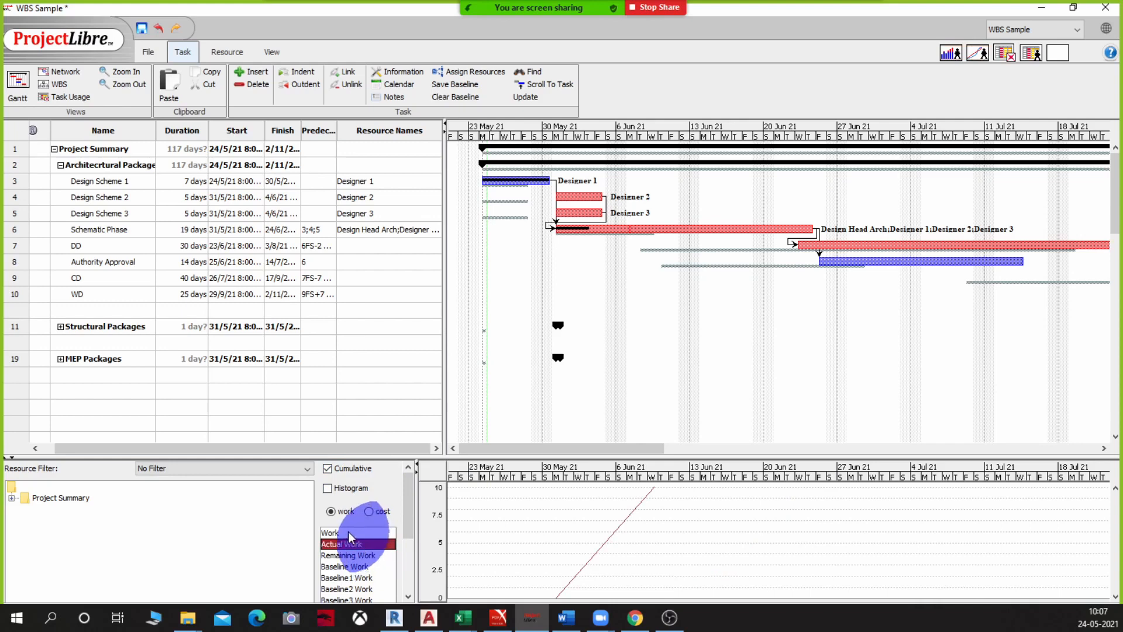
{"action": "left_click", "coordinate": [349, 532], "text": "ctrl"}
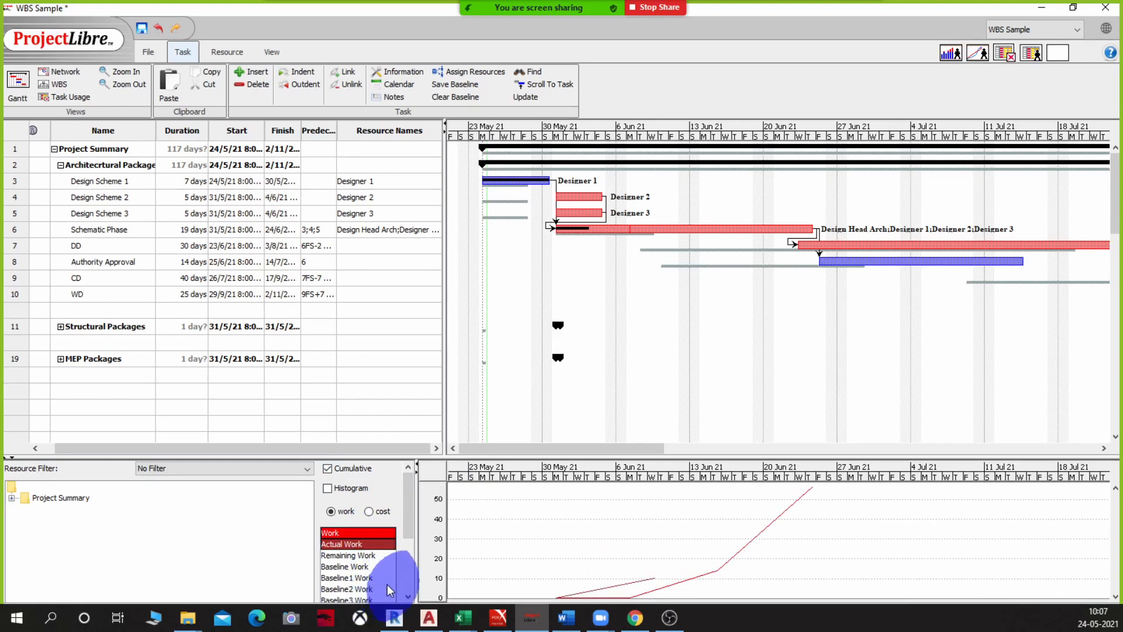
Add the Baseline Work curve to the chart to compare it with the Work and Actual Work curves
{"action": "left_click", "coordinate": [408, 595]}
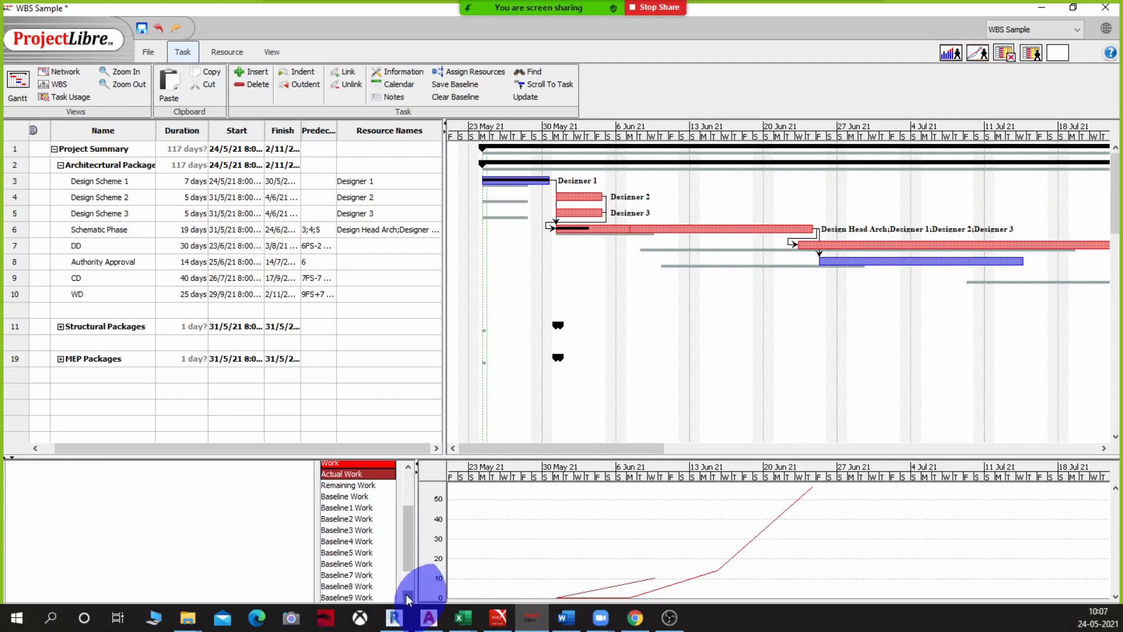
{"action": "left_click", "coordinate": [408, 596]}
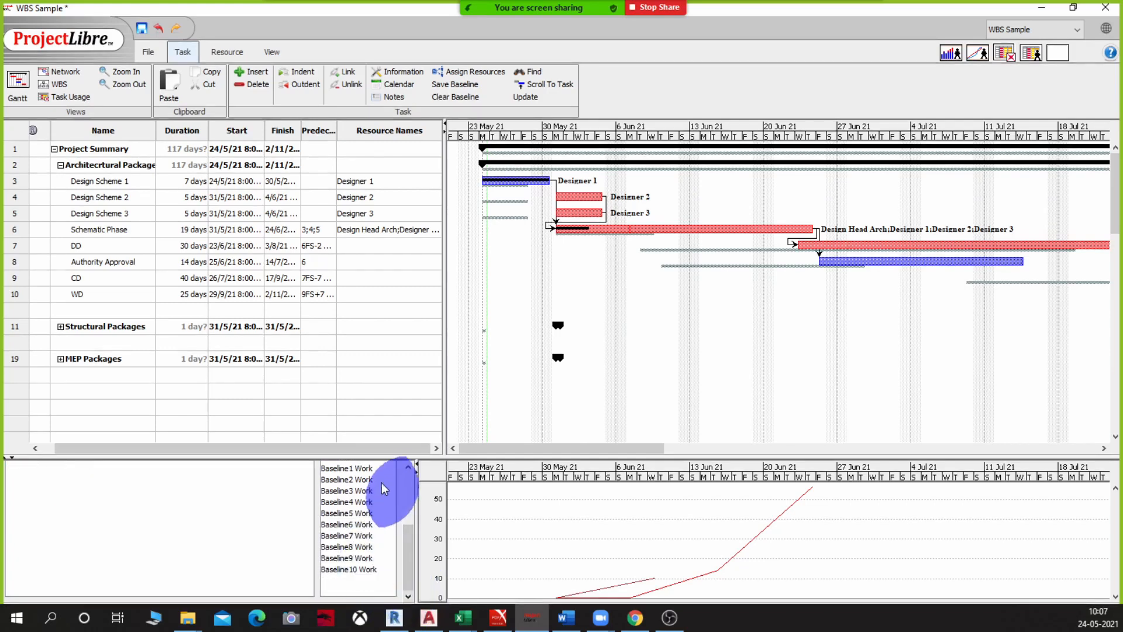
{"action": "left_click", "coordinate": [409, 467]}
{"action": "left_click", "coordinate": [409, 467]}
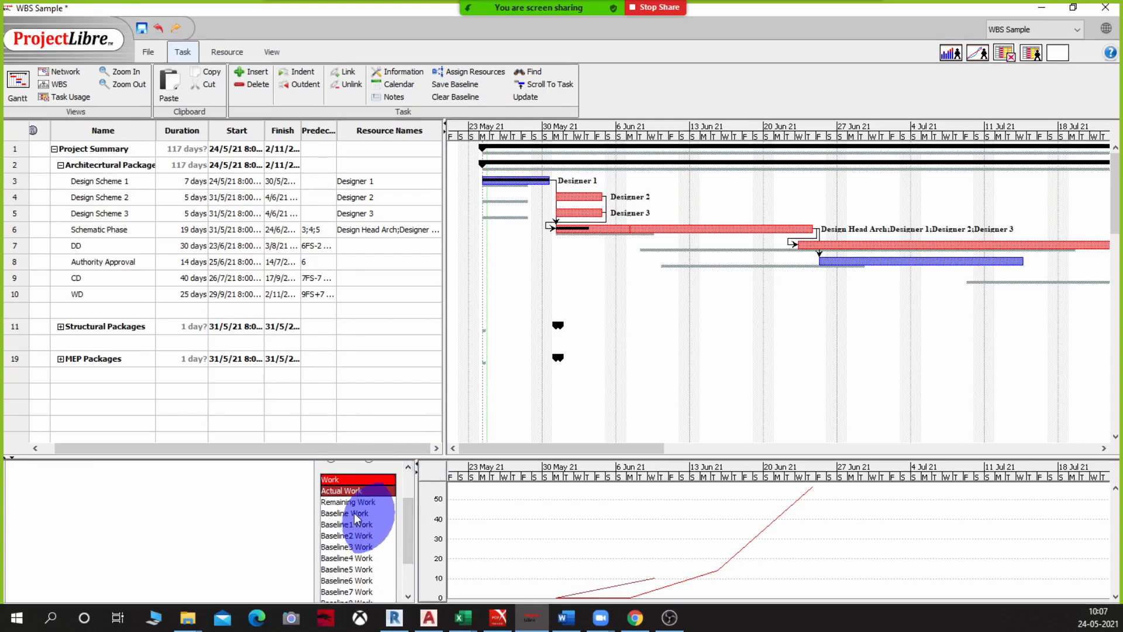
{"action": "left_click", "coordinate": [353, 513]}
{"action": "left_click", "coordinate": [409, 466]}
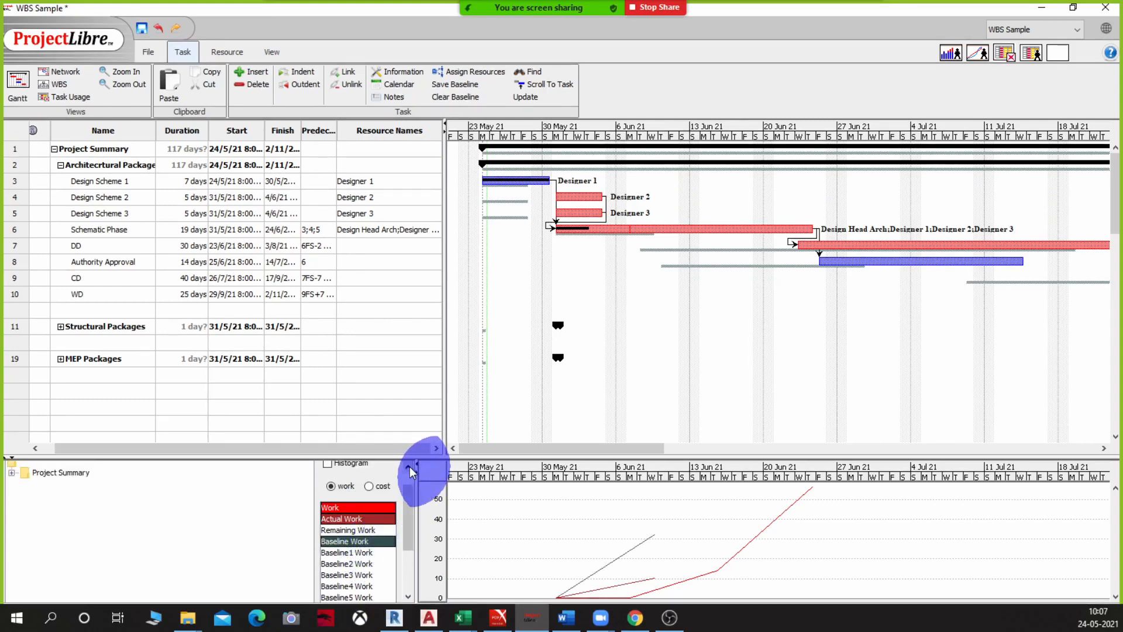
{"action": "left_click", "coordinate": [409, 466]}
{"action": "left_click", "coordinate": [410, 466]}
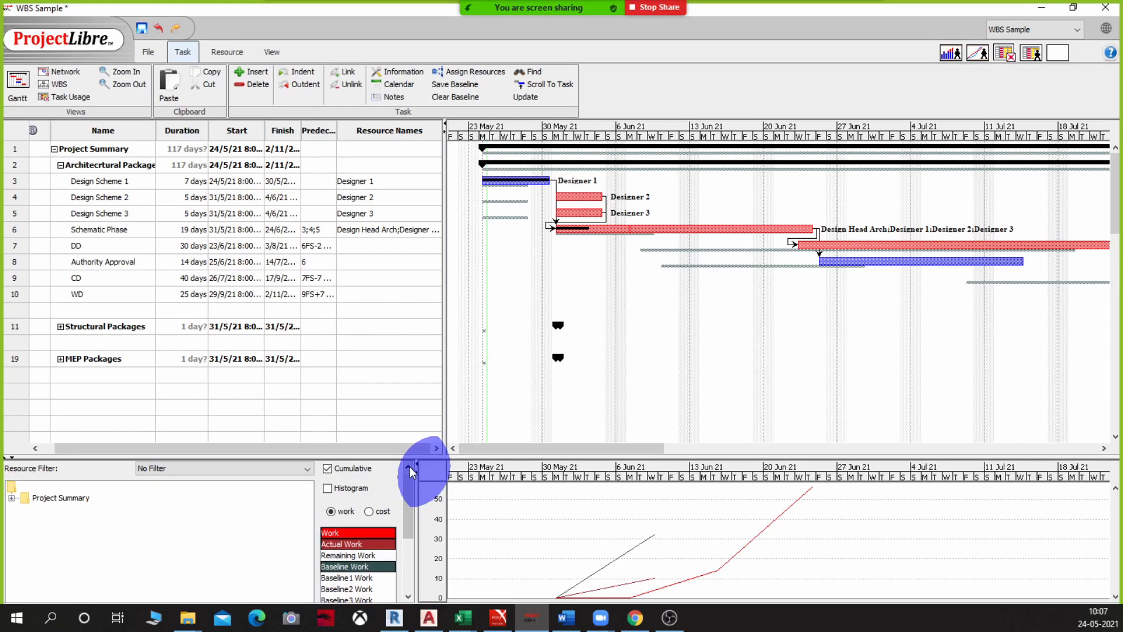
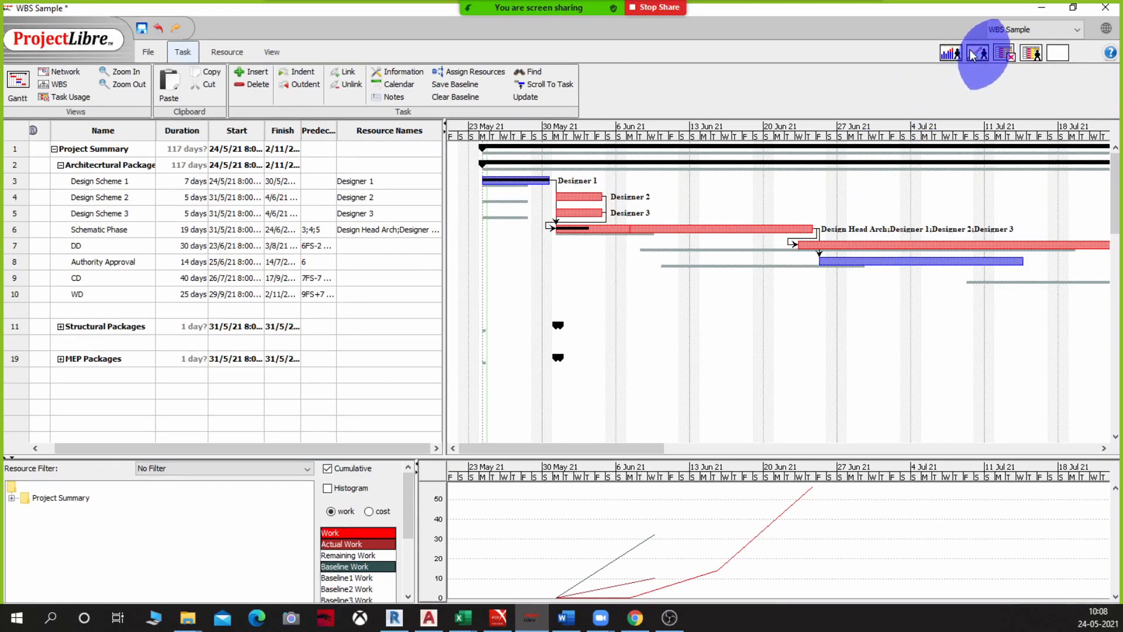
Close the chart pane under the Gantt chart and check the designers' planned and actual hours in Resource Usage
{"action": "left_click", "coordinate": [1001, 52]}
{"action": "scroll", "coordinate": [277, 307], "scroll_direction": "left", "scroll_amount": 2}
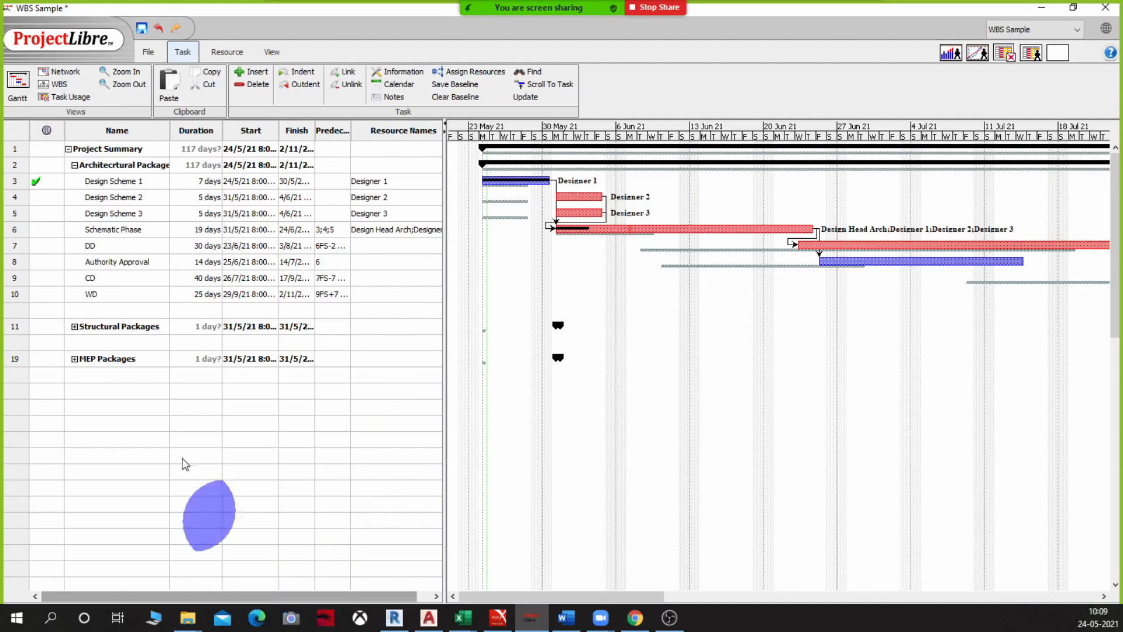
{"action": "left_click", "coordinate": [221, 51]}
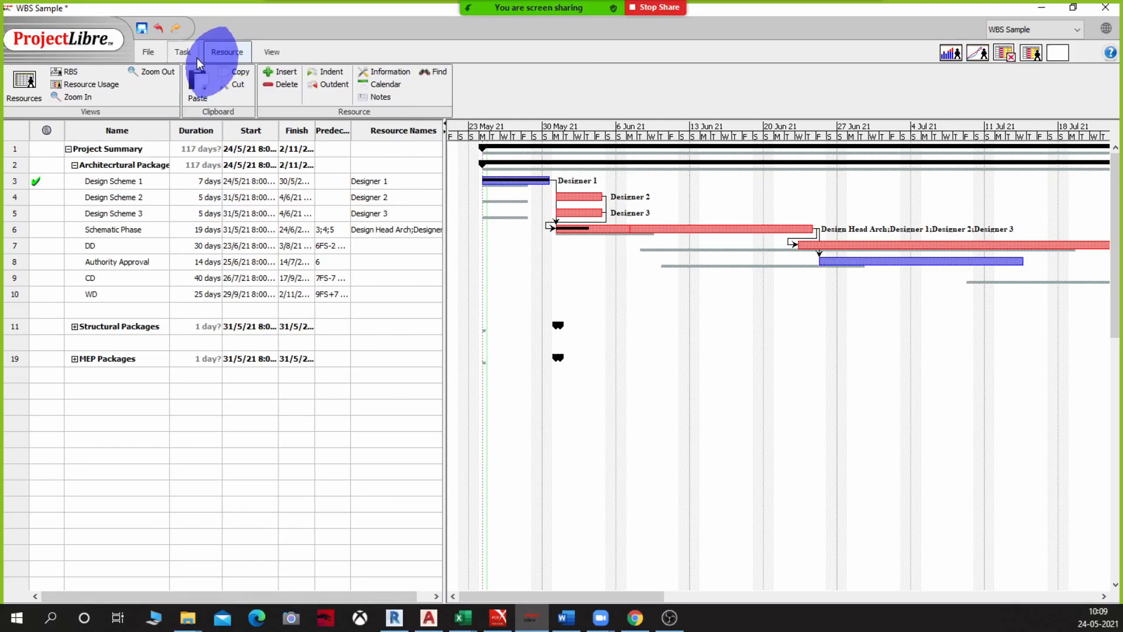
{"action": "left_click", "coordinate": [92, 82]}
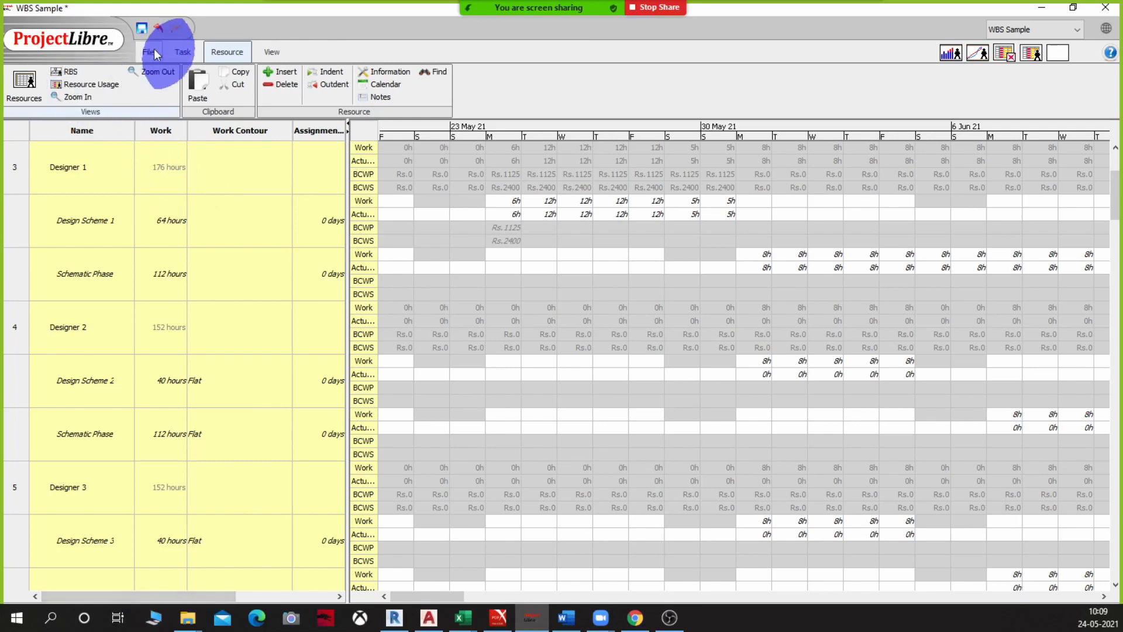
Return to the Gantt chart and examine the status indicator of Design Scheme 1
{"action": "left_click", "coordinate": [182, 52]}
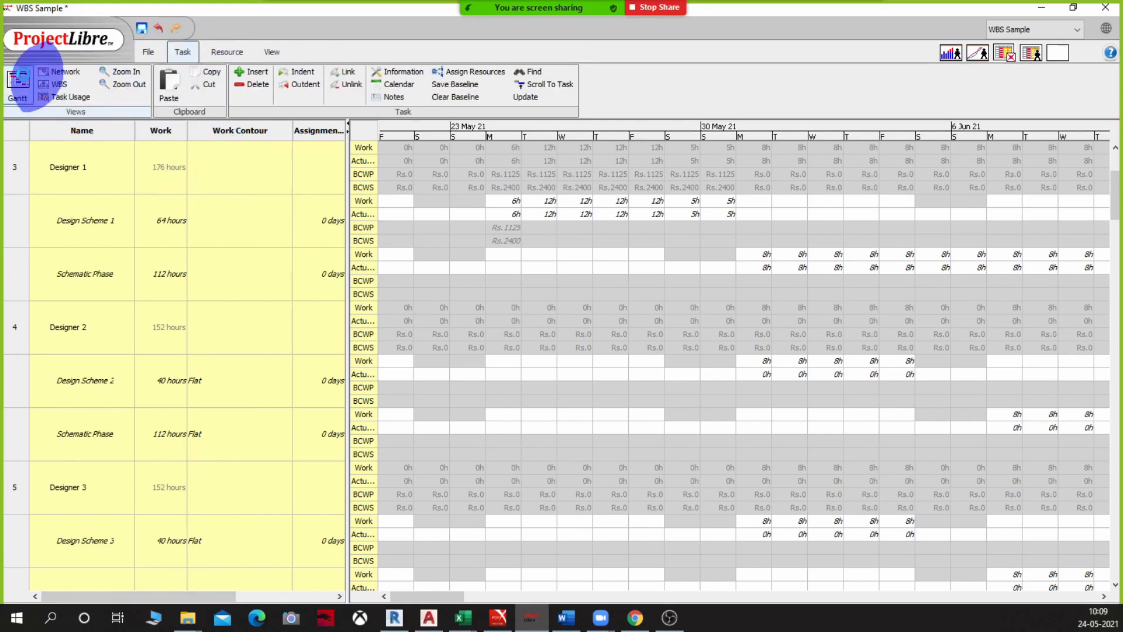
{"action": "left_click", "coordinate": [17, 82]}
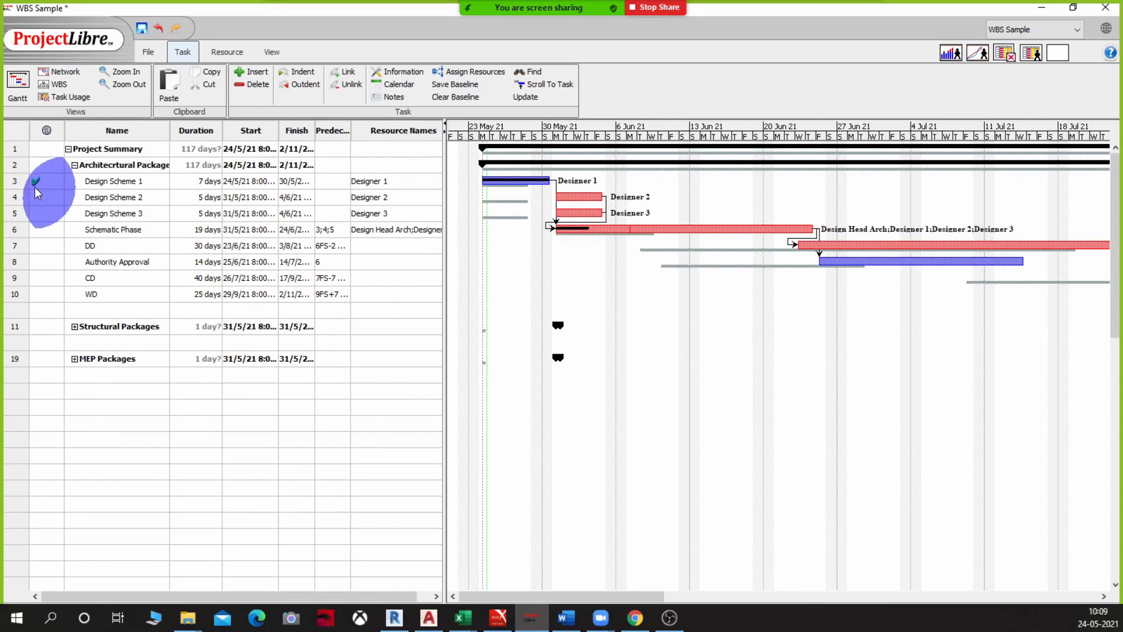
{"action": "mouse_move", "coordinate": [39, 194]}
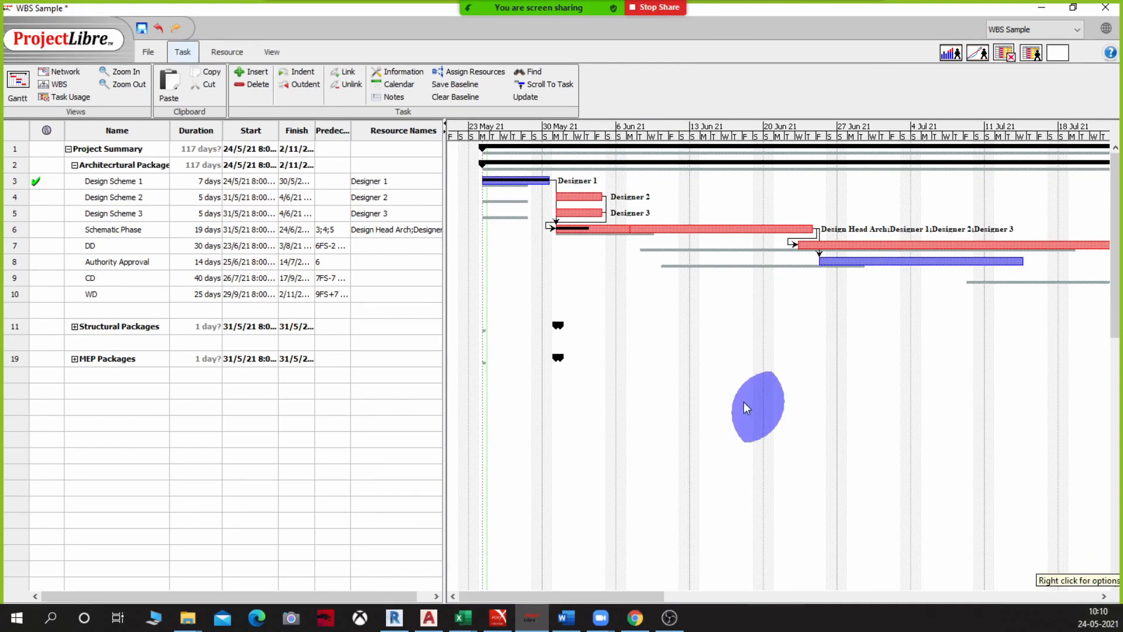
{"action": "left_click", "coordinate": [37, 185]}
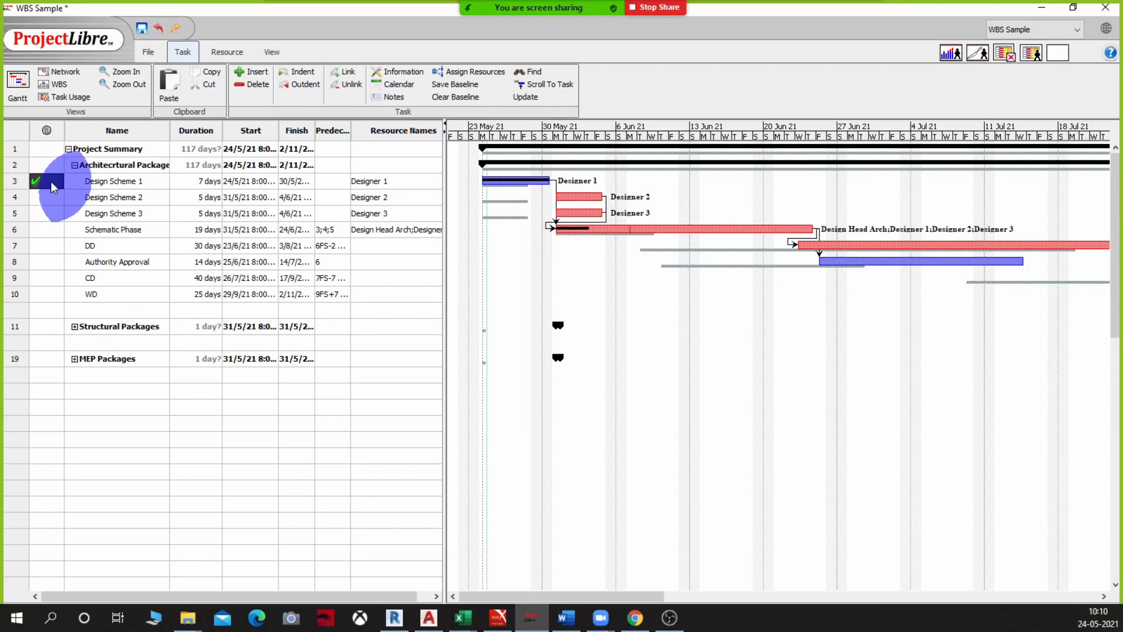
{"action": "mouse_move", "coordinate": [49, 184]}
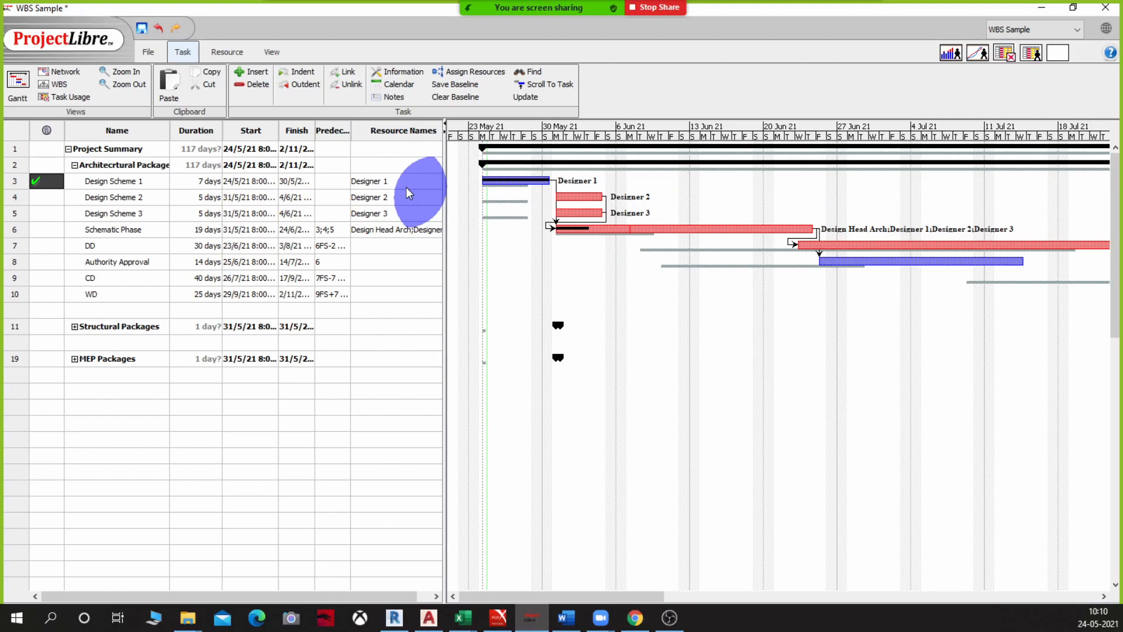
{"action": "left_click", "coordinate": [34, 186]}
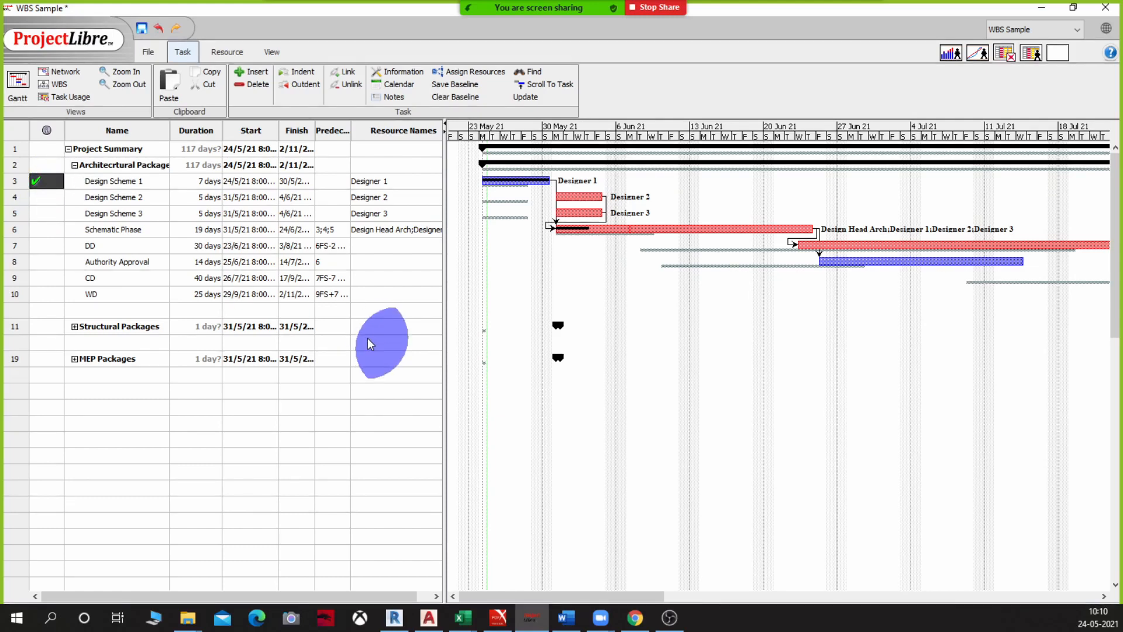
{"action": "right_click", "coordinate": [391, 131]}
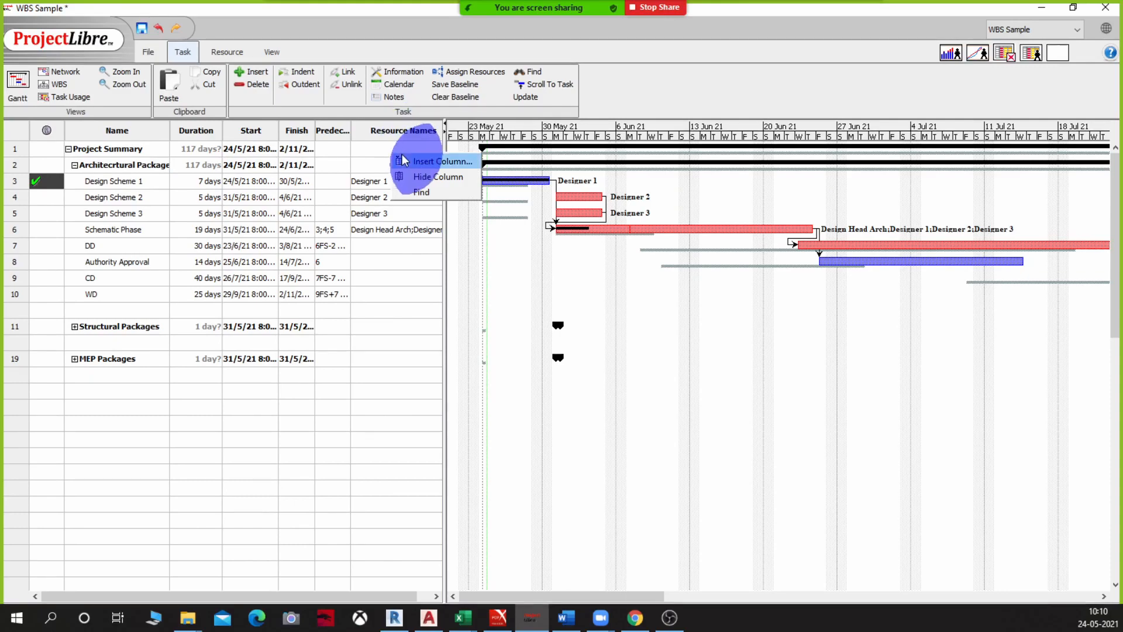
{"action": "left_click", "coordinate": [433, 161]}
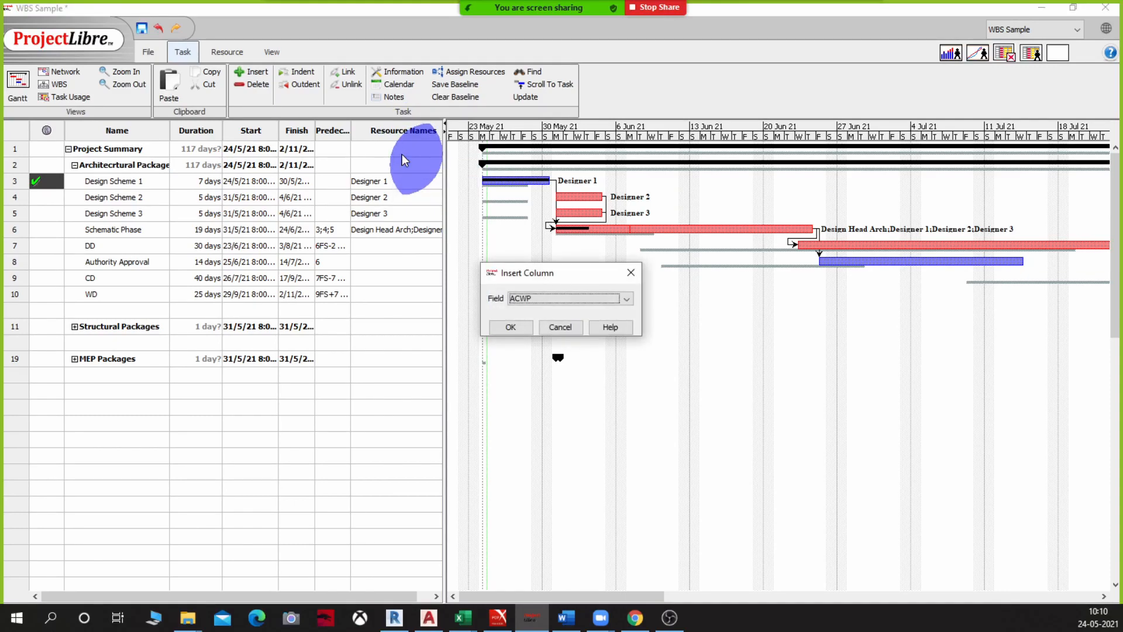
{"action": "left_click", "coordinate": [561, 327]}
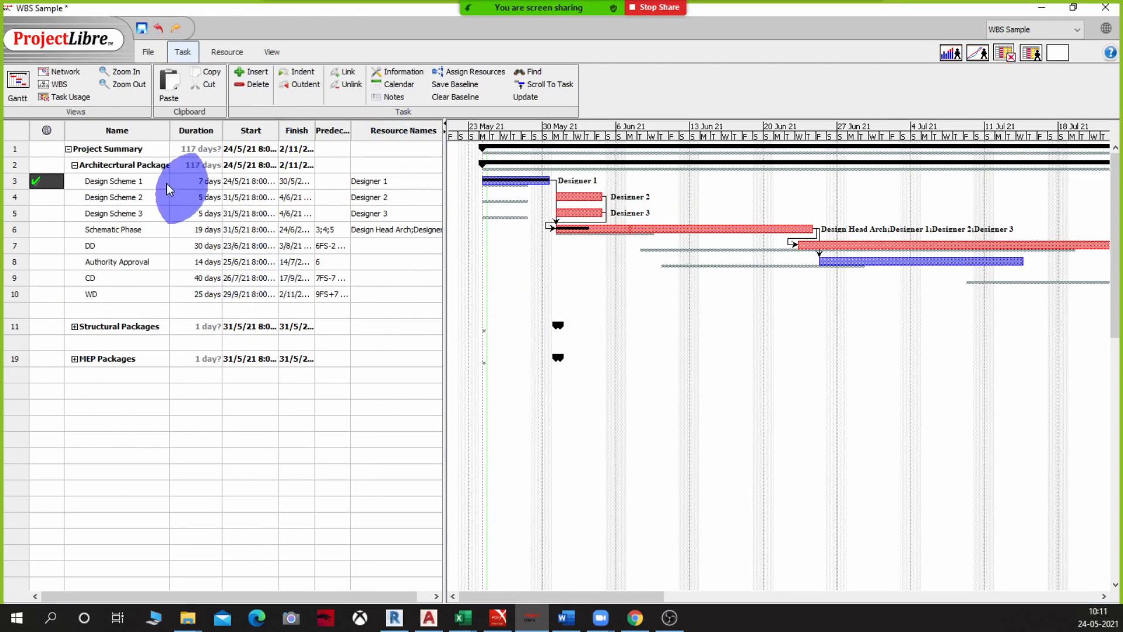
{"action": "left_click", "coordinate": [15, 130]}
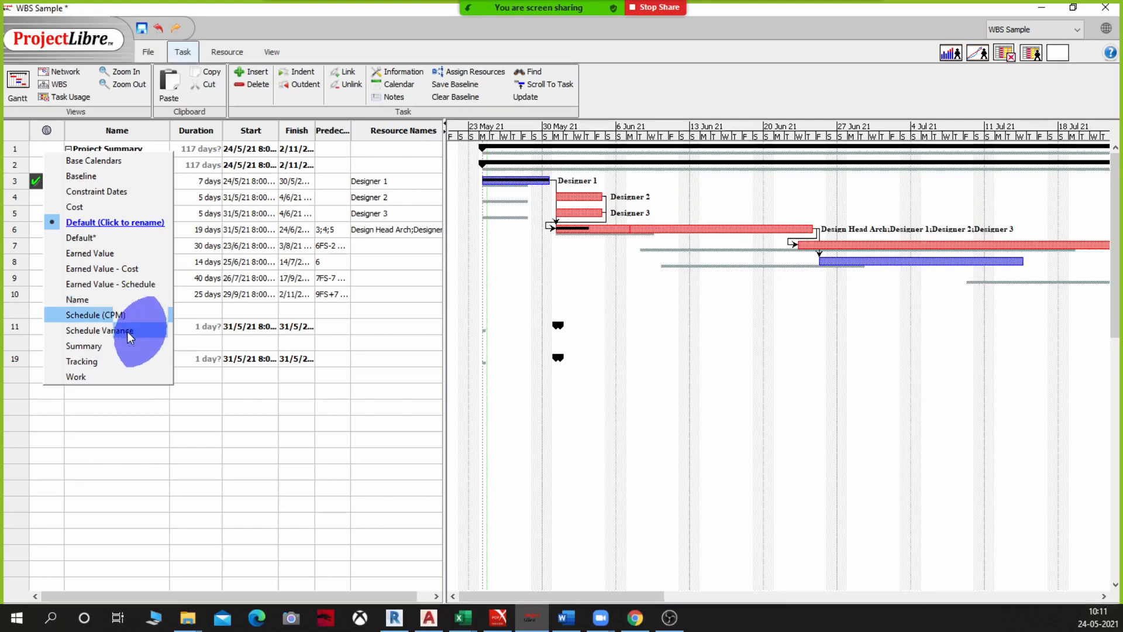
{"action": "left_click", "coordinate": [199, 445]}
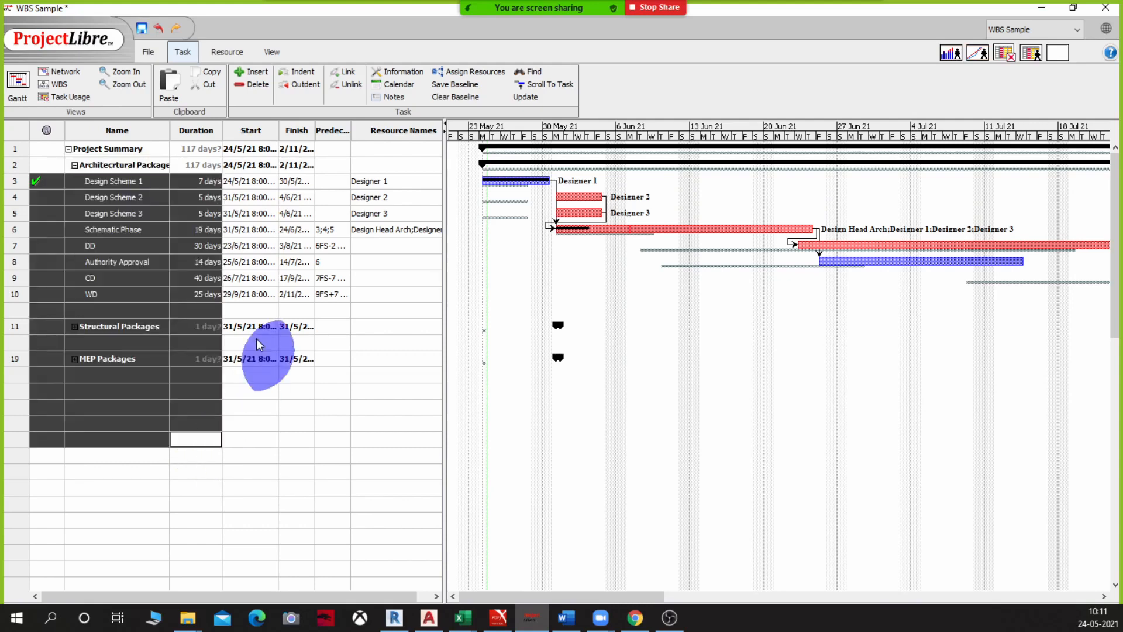
{"action": "left_click", "coordinate": [372, 131]}
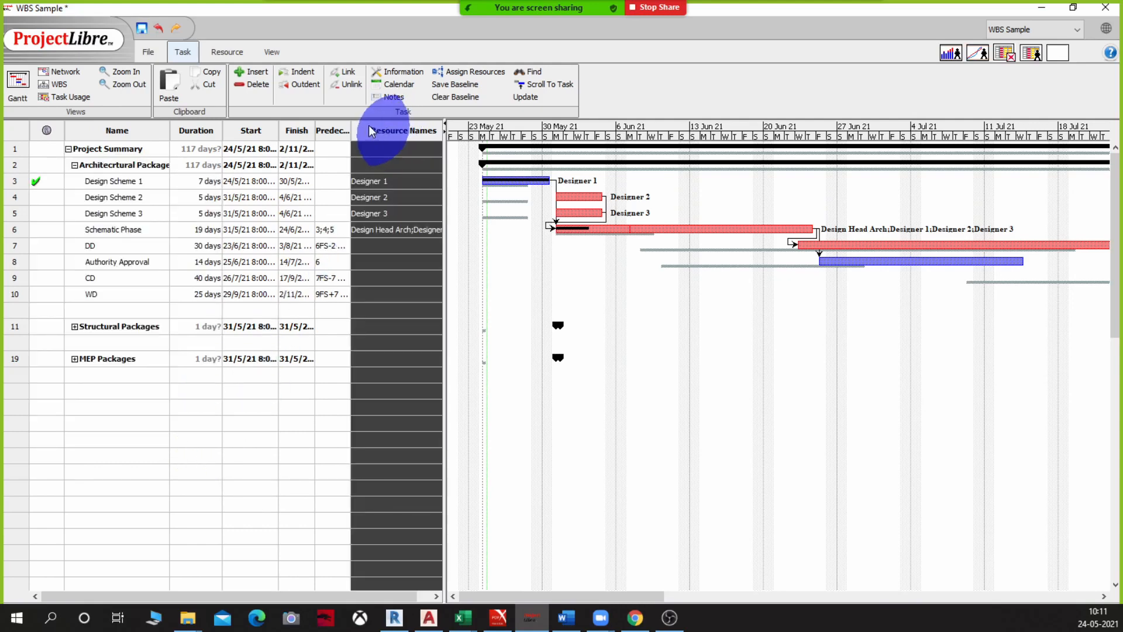
{"action": "left_click", "coordinate": [332, 439]}
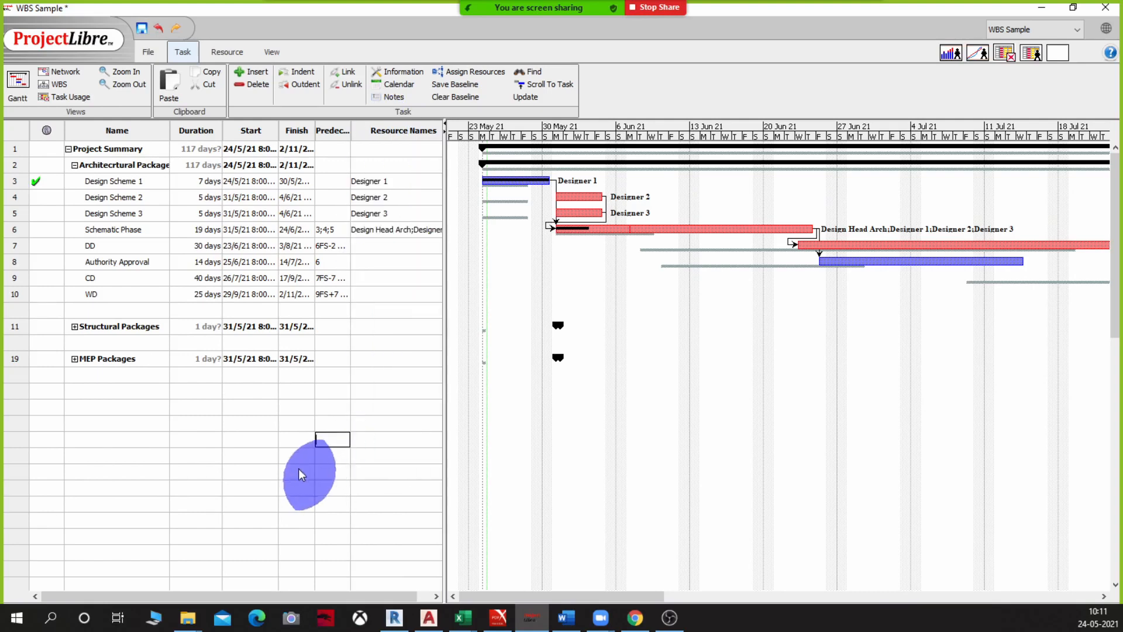
Insert a Free Slack column before the Resource Names column in the task table
{"action": "right_click", "coordinate": [378, 134]}
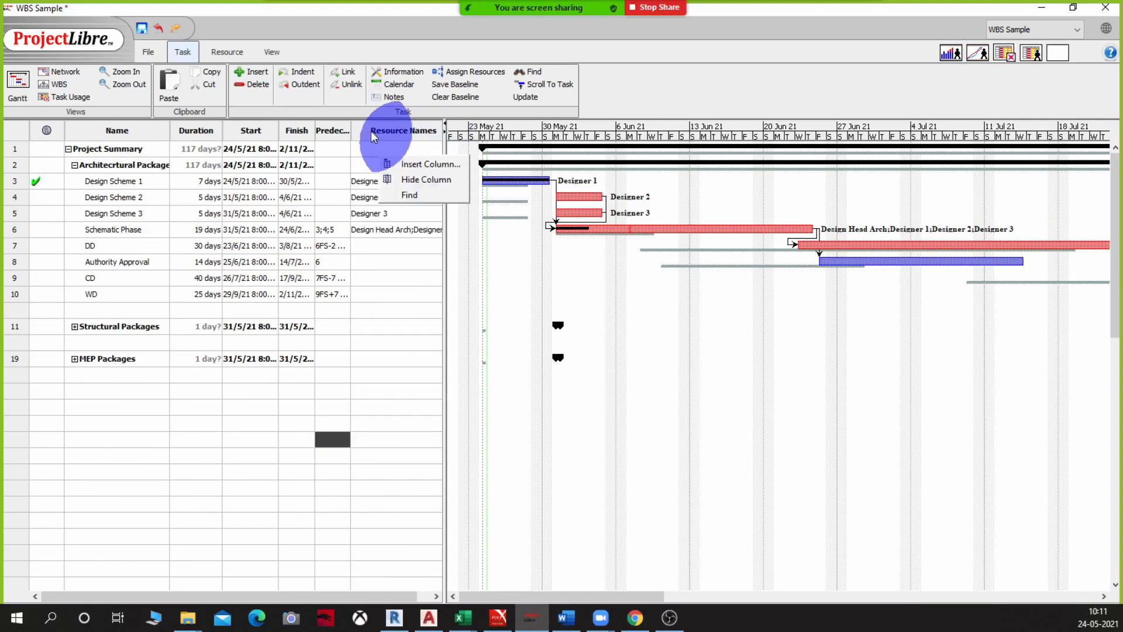
{"action": "left_click", "coordinate": [395, 163]}
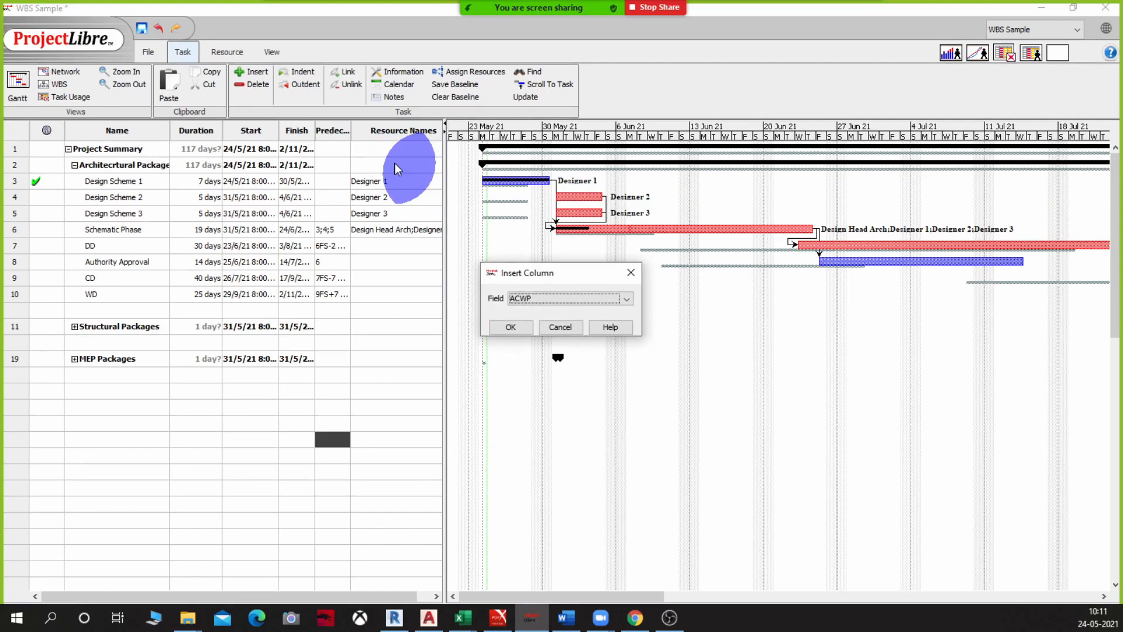
{"action": "left_click", "coordinate": [554, 297]}
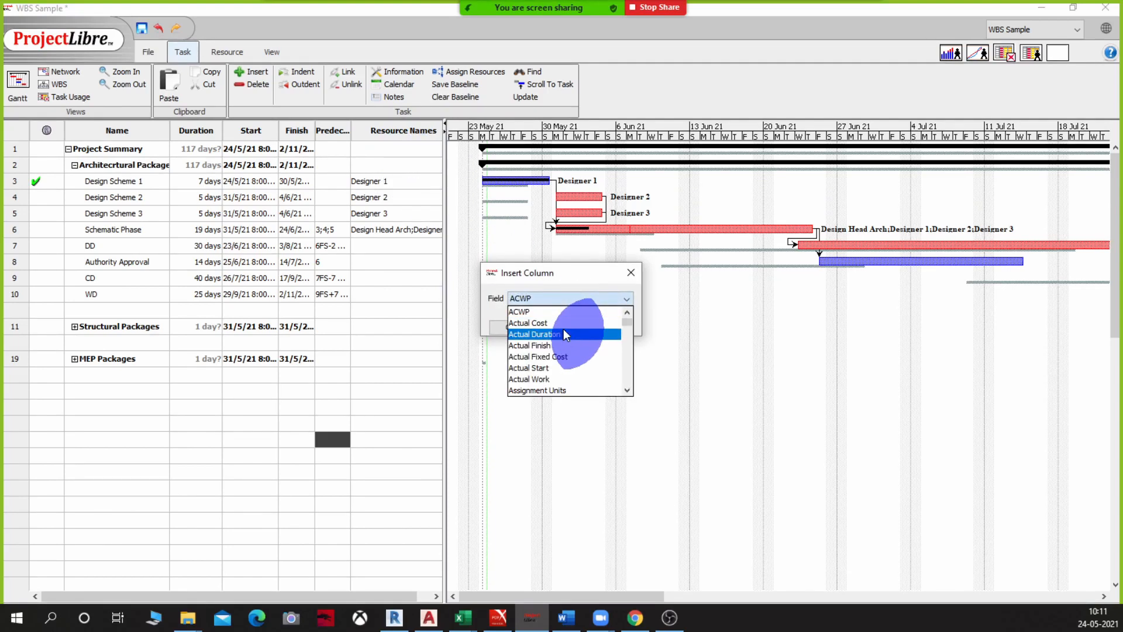
{"action": "scroll", "coordinate": [563, 335], "scroll_direction": "down", "scroll_amount": 1}
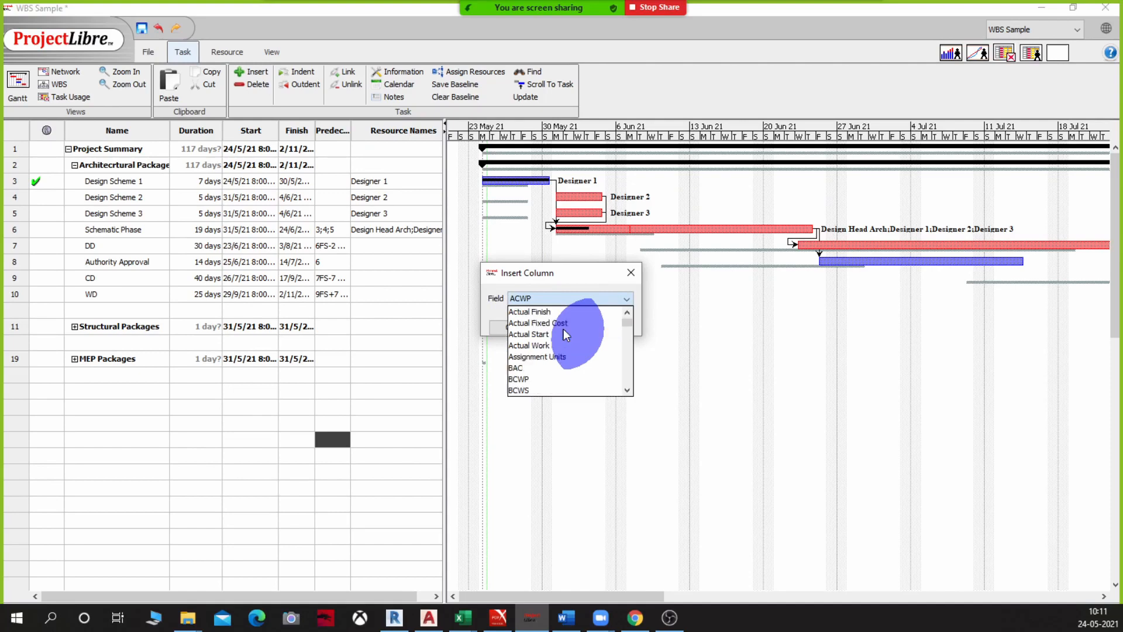
{"action": "scroll", "coordinate": [565, 335], "scroll_direction": "down", "scroll_amount": 1}
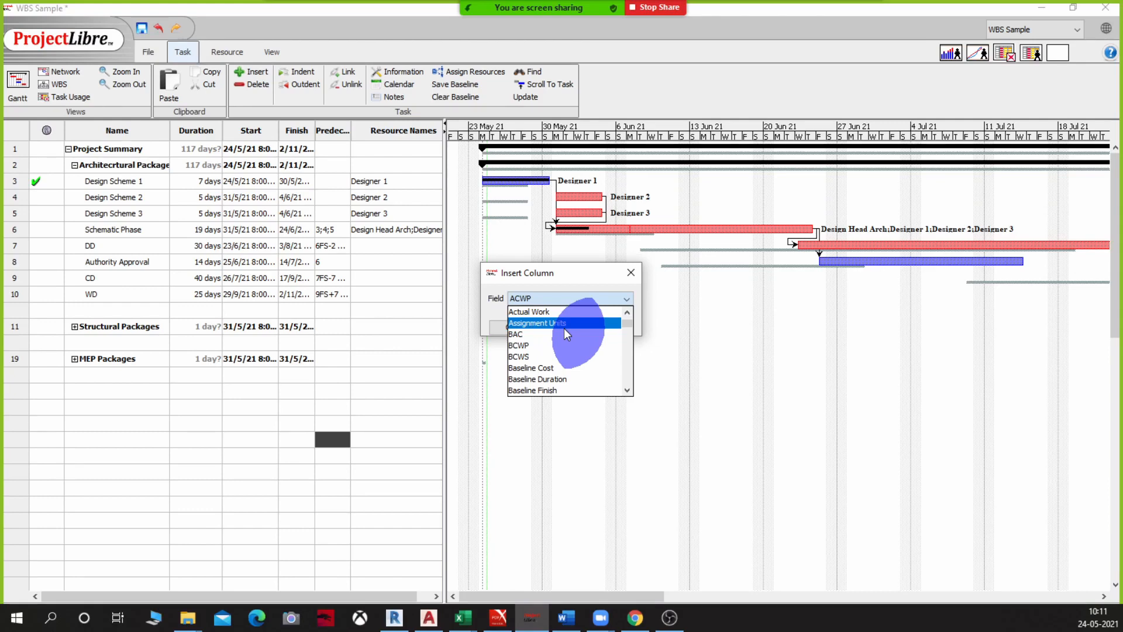
{"action": "scroll", "coordinate": [564, 328], "scroll_direction": "up", "scroll_amount": 1}
{"action": "scroll", "coordinate": [564, 329], "scroll_direction": "down", "scroll_amount": 1}
{"action": "key", "text": "l"}
{"action": "scroll", "coordinate": [566, 366], "scroll_direction": "down", "scroll_amount": 1}
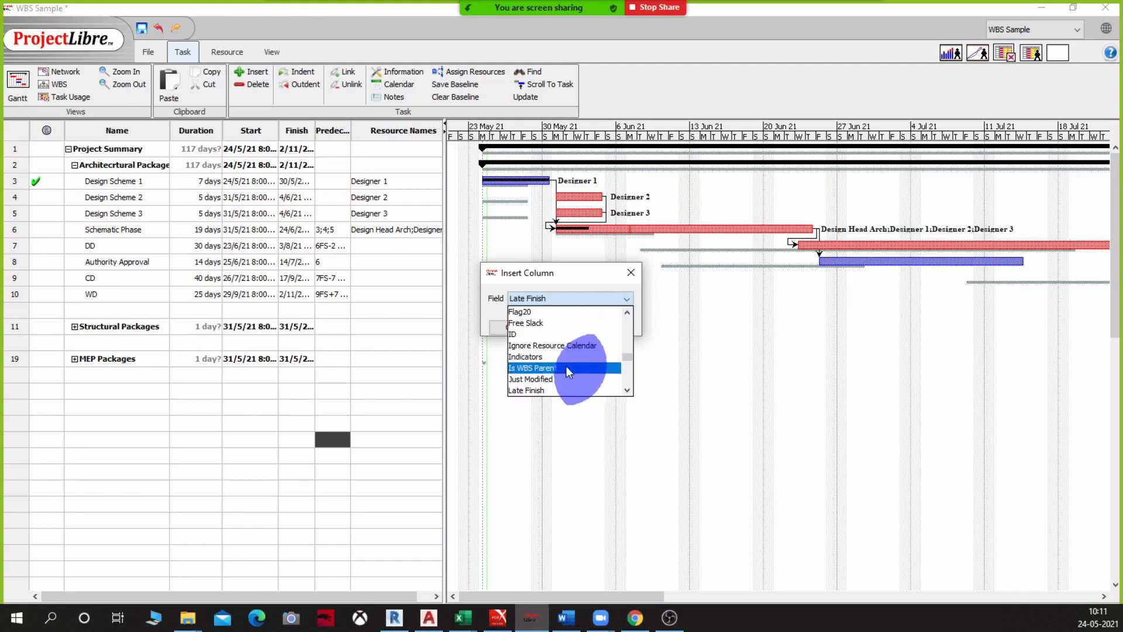
{"action": "scroll", "coordinate": [567, 378], "scroll_direction": "down", "scroll_amount": 1}
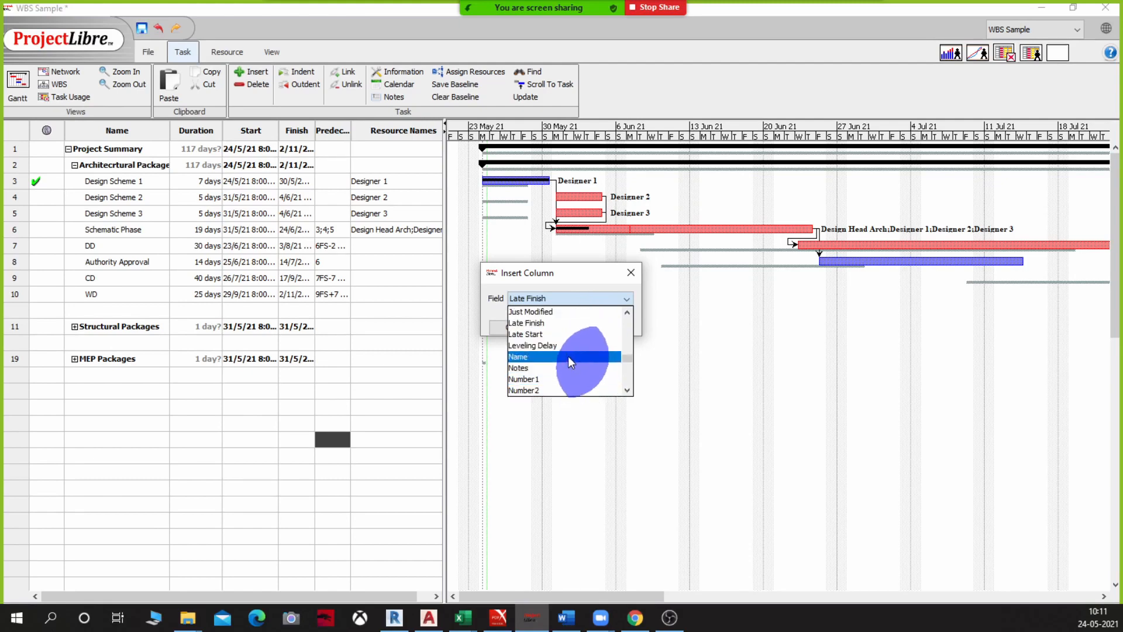
{"action": "scroll", "coordinate": [570, 343], "scroll_direction": "up", "scroll_amount": 1}
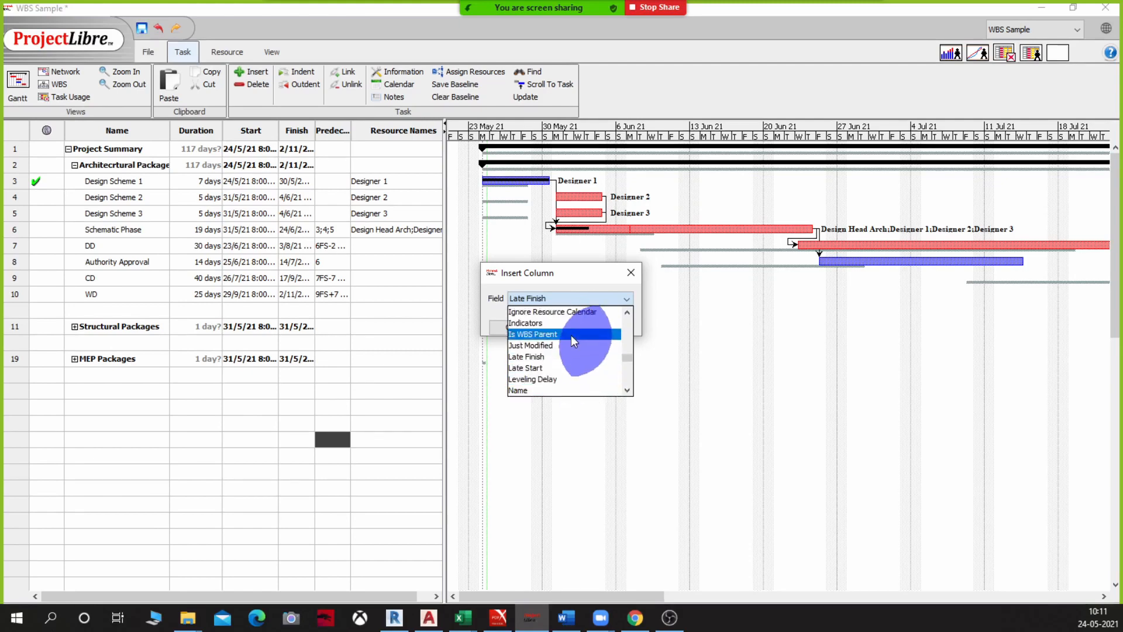
{"action": "scroll", "coordinate": [572, 331], "scroll_direction": "up", "scroll_amount": 2}
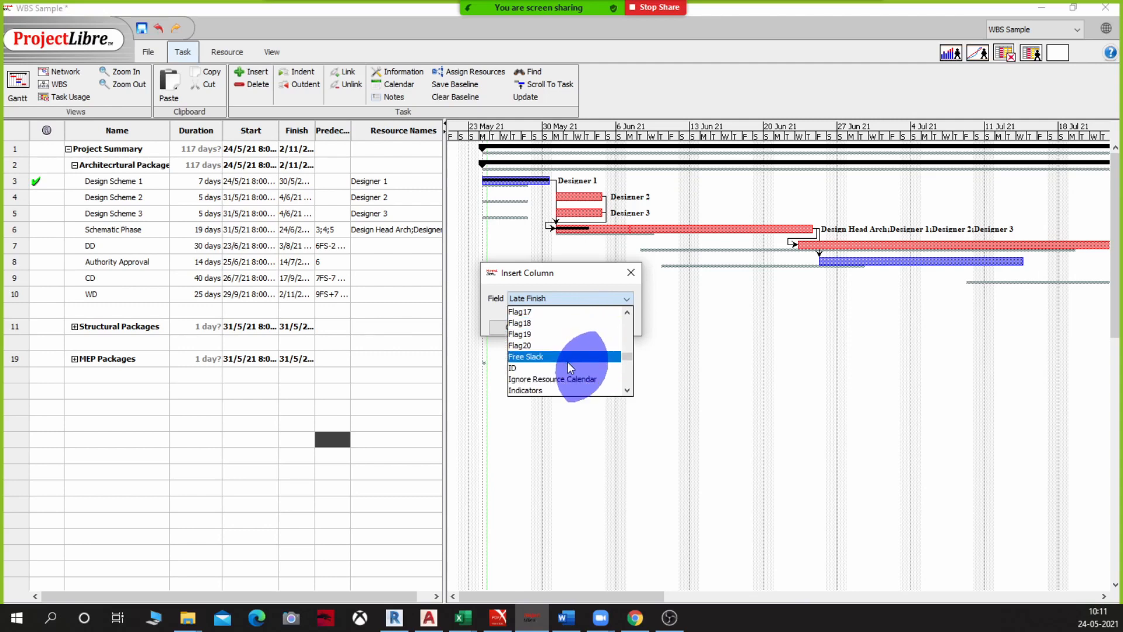
{"action": "left_click", "coordinate": [567, 357]}
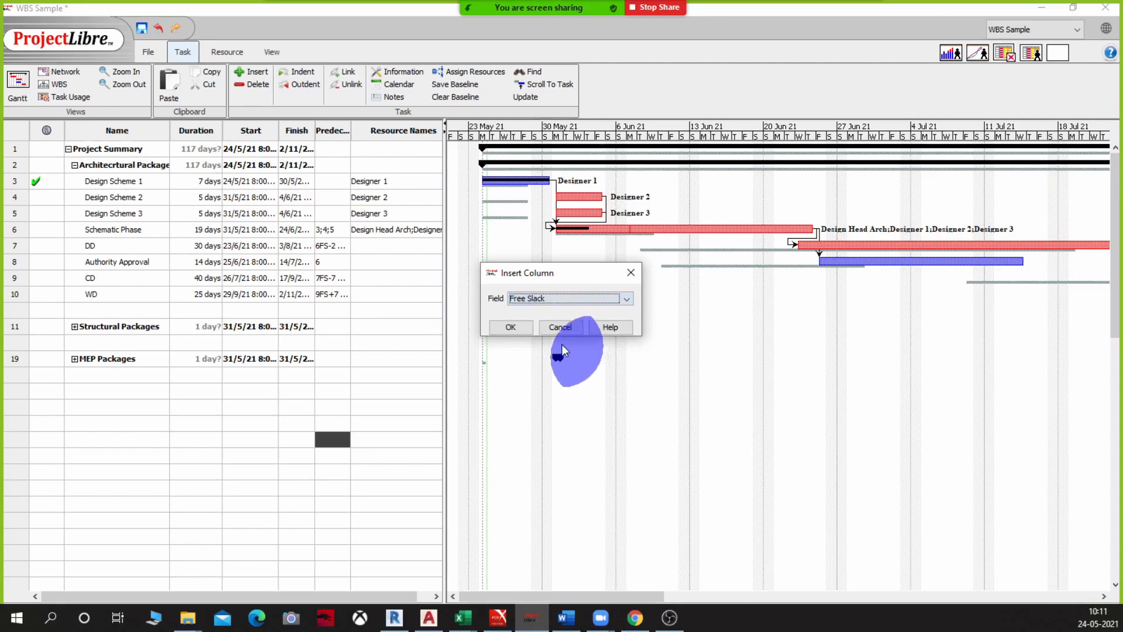
{"action": "left_click", "coordinate": [517, 326]}
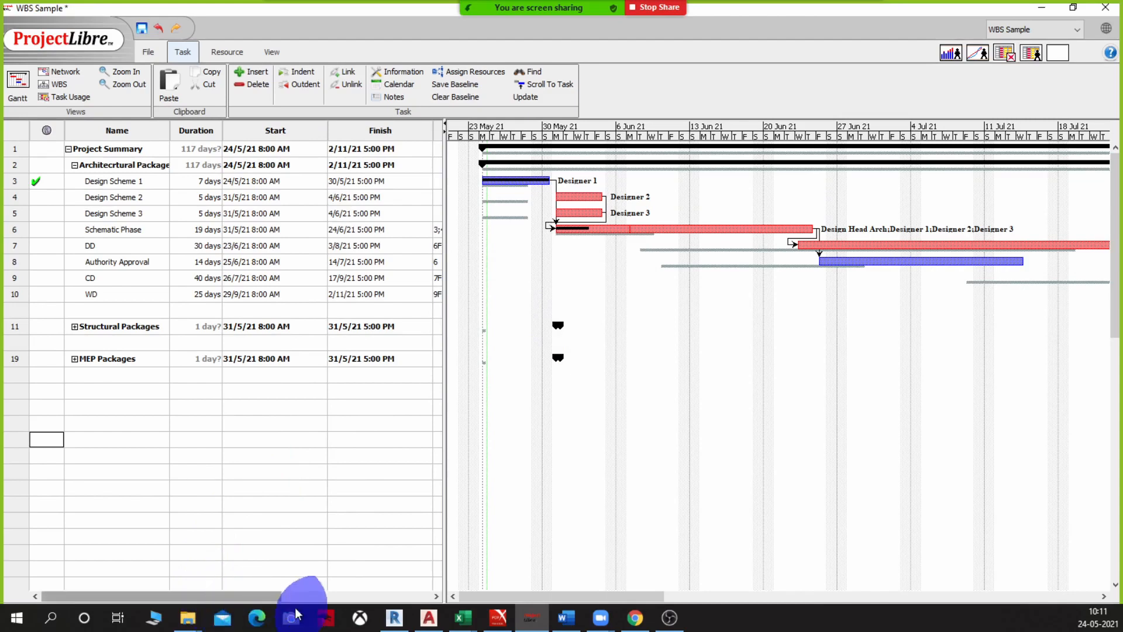
Insert a Total Slack column between the Free Slack and Resource Names columns
{"action": "left_click_drag", "start_coordinate": [247, 595], "coordinate": [395, 595]}
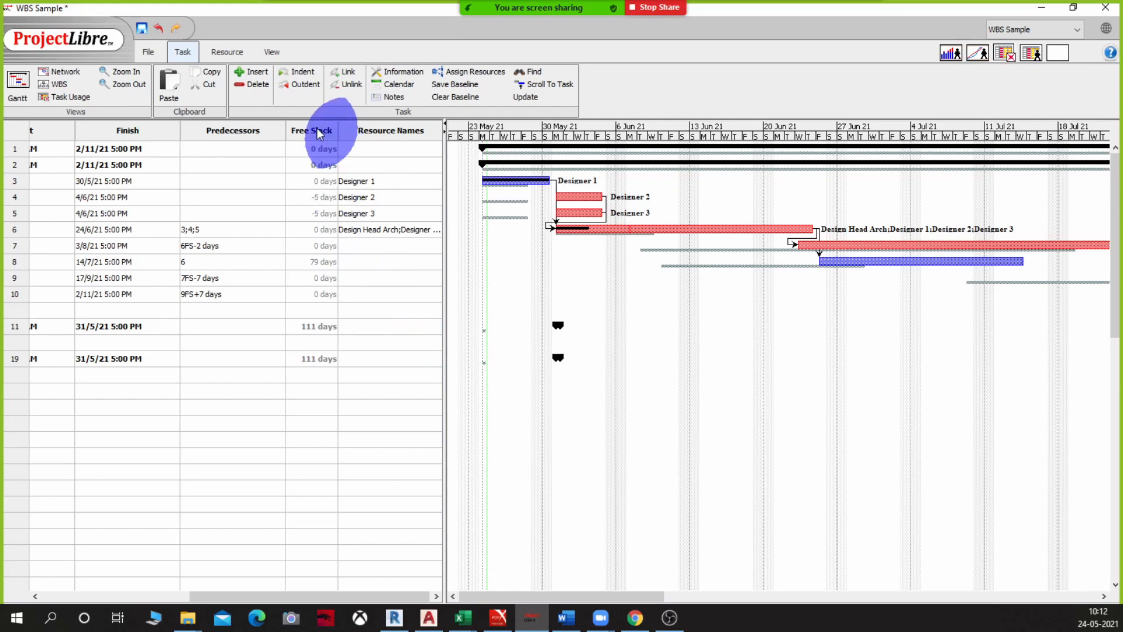
{"action": "right_click", "coordinate": [345, 130]}
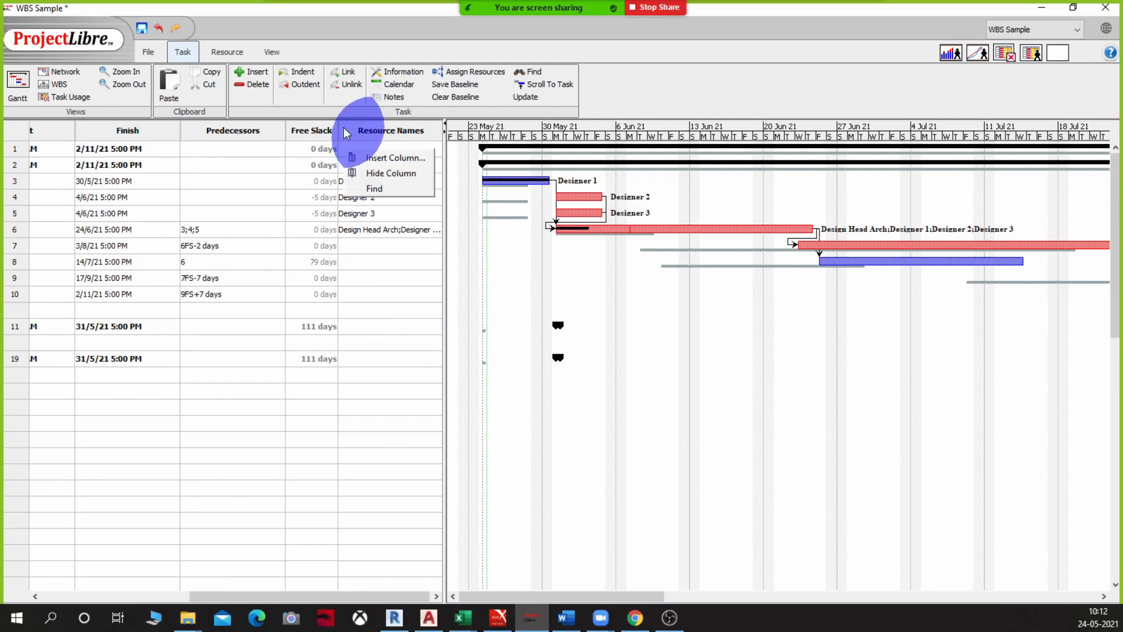
{"action": "left_click", "coordinate": [357, 156]}
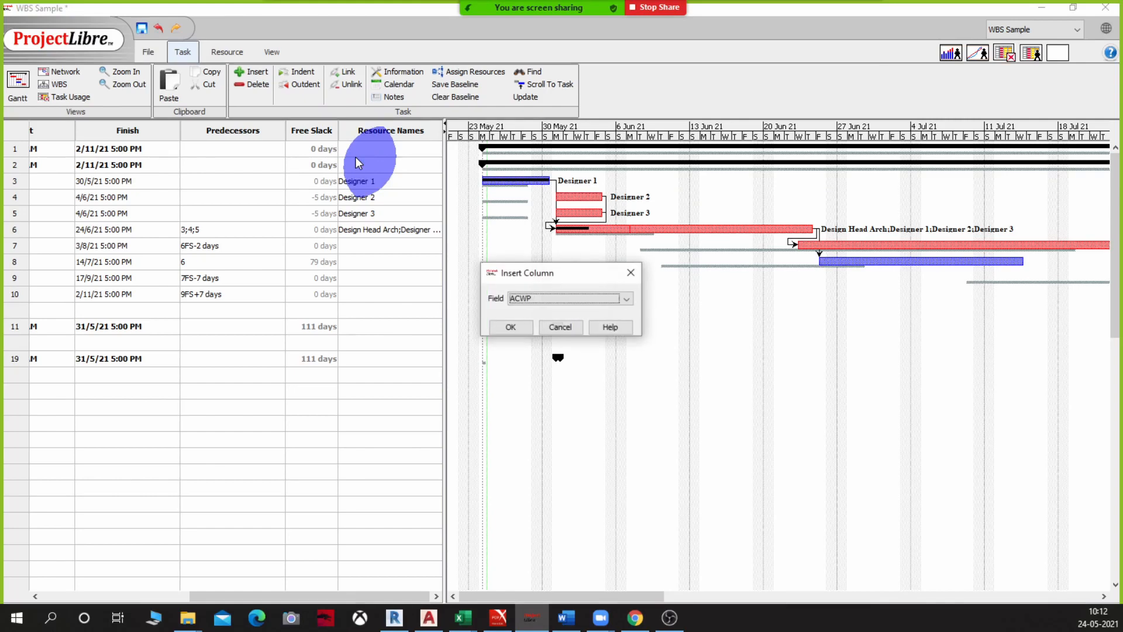
{"action": "left_click", "coordinate": [534, 299]}
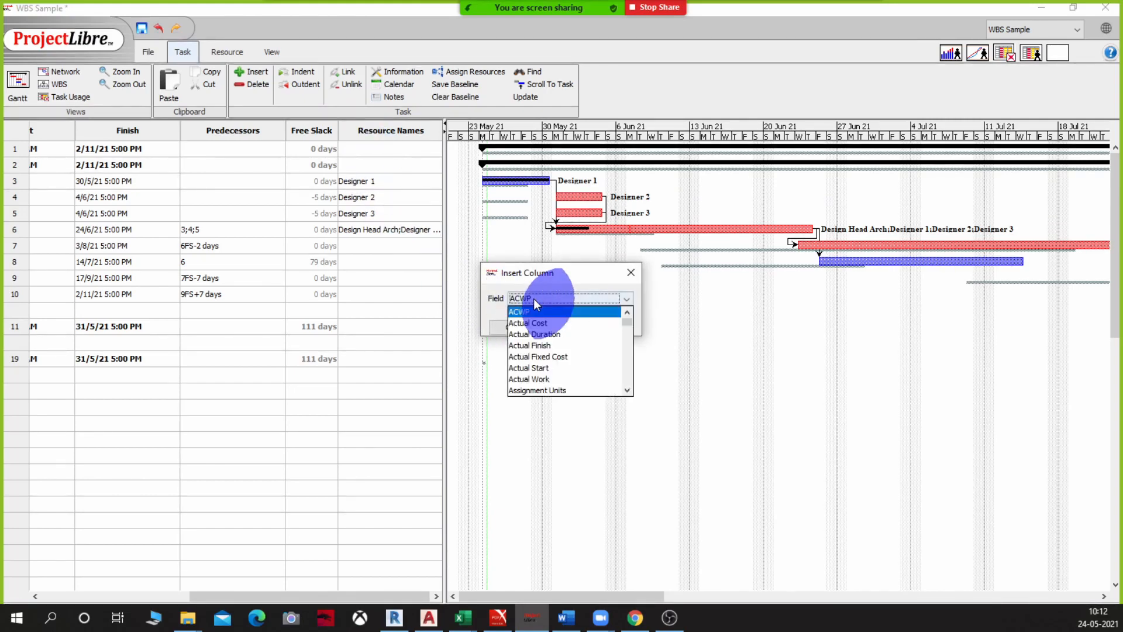
{"action": "key", "text": "t"}
{"action": "scroll", "coordinate": [563, 368], "scroll_direction": "down", "scroll_amount": 1}
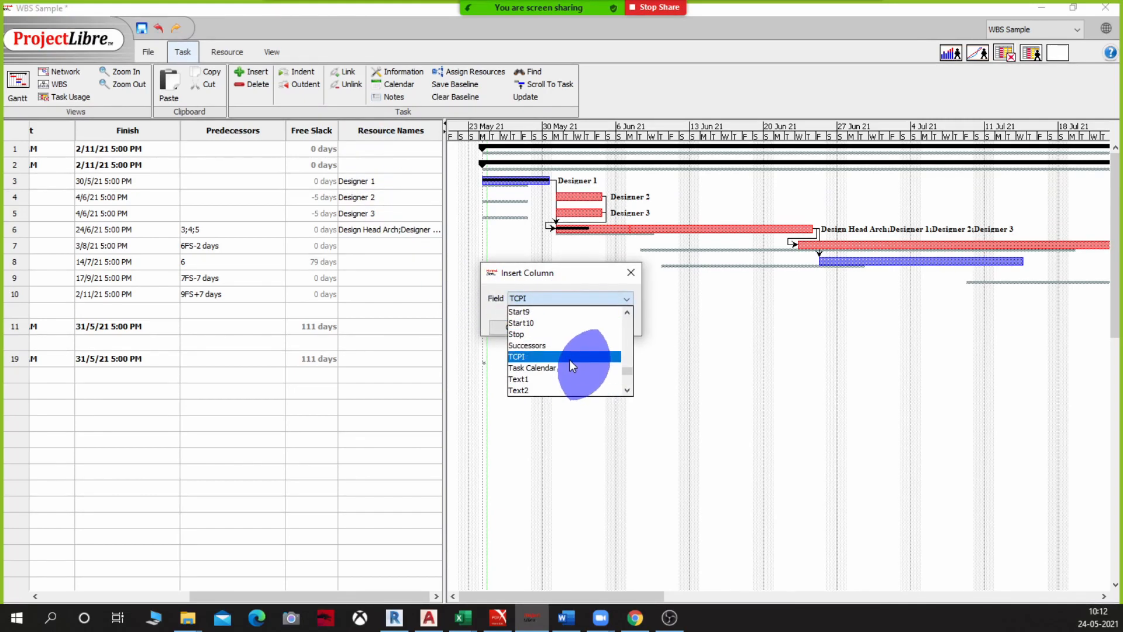
{"action": "scroll", "coordinate": [570, 360], "scroll_direction": "down", "scroll_amount": 3}
{"action": "scroll", "coordinate": [570, 362], "scroll_direction": "down", "scroll_amount": 1}
{"action": "scroll", "coordinate": [570, 363], "scroll_direction": "down", "scroll_amount": 7}
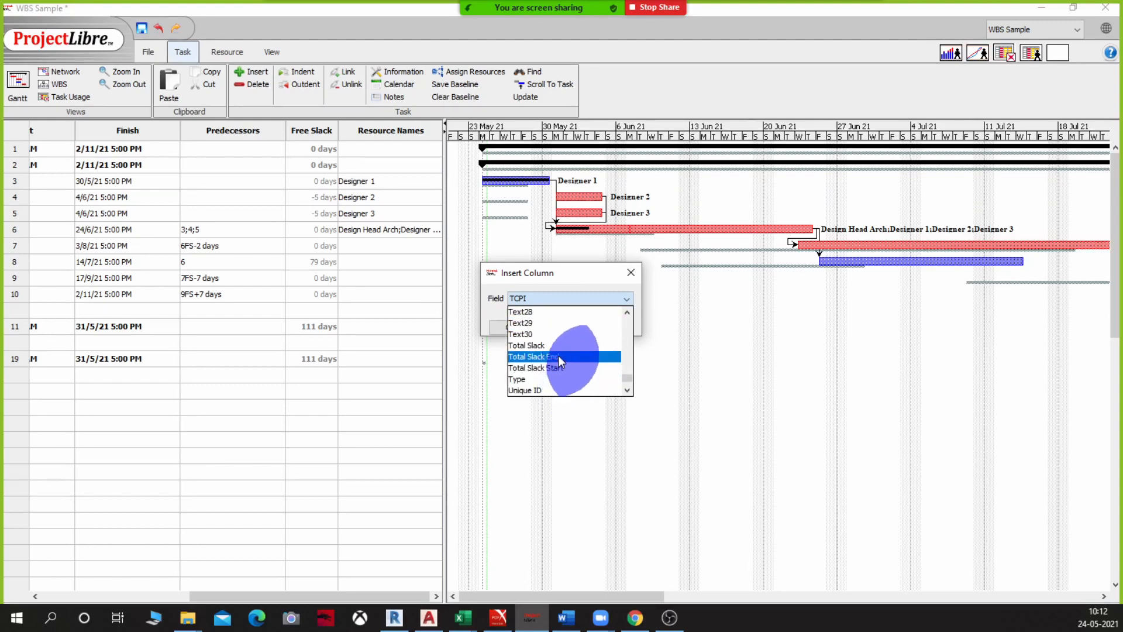
{"action": "left_click", "coordinate": [539, 345]}
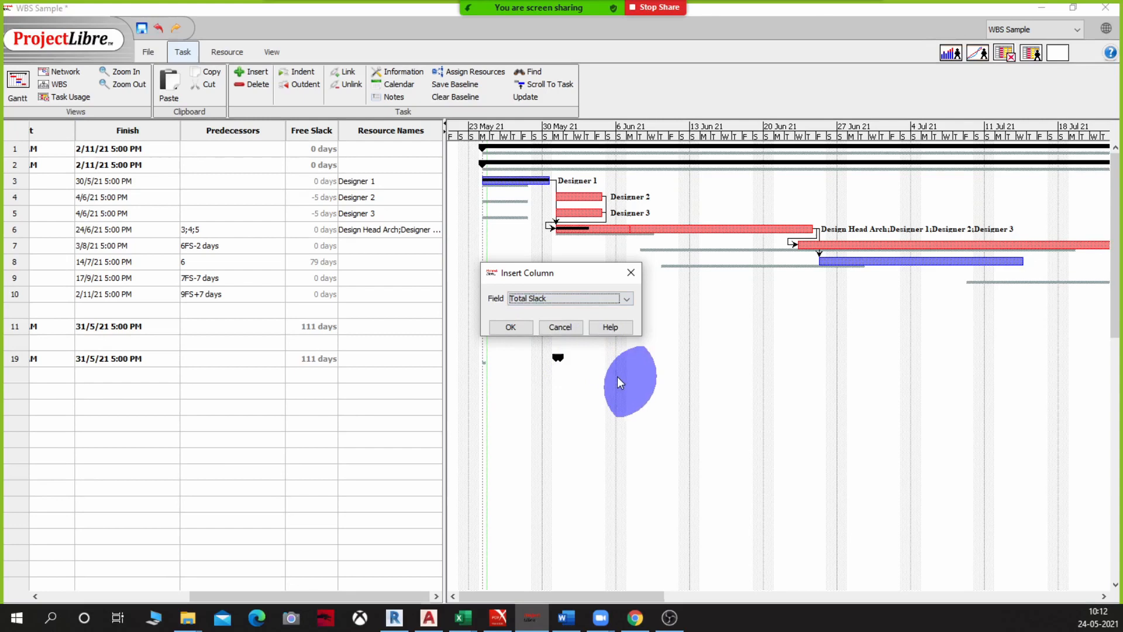
{"action": "left_click", "coordinate": [518, 328]}
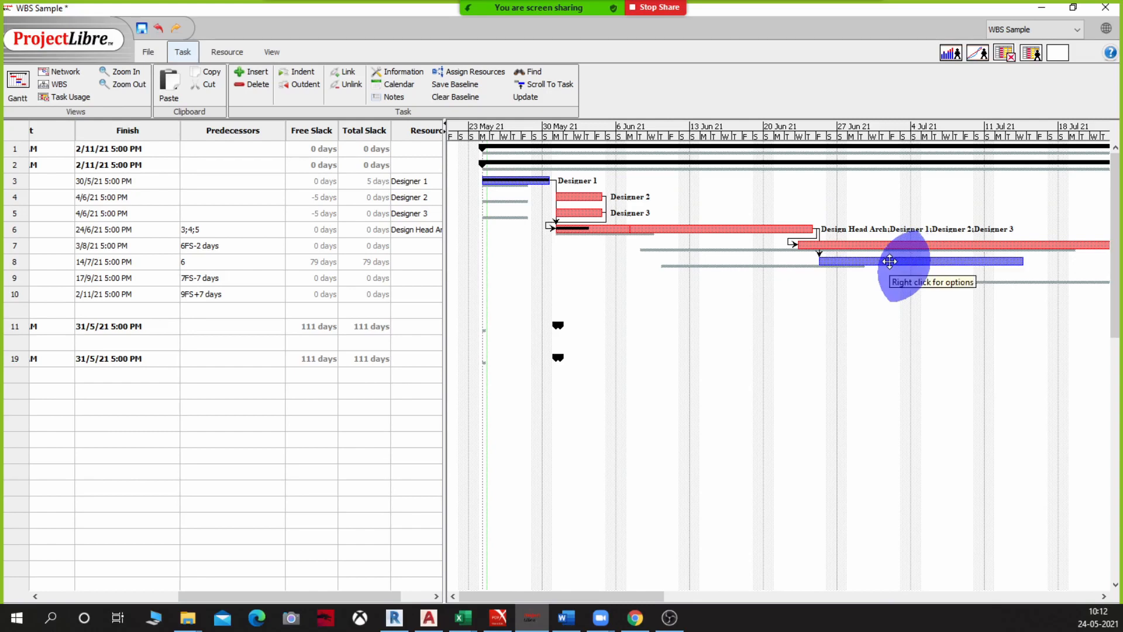
Set the constraint type of the Authority Approval task to Start No Earlier Than in its advanced task information
{"action": "left_click_drag", "start_coordinate": [276, 592], "coordinate": [153, 383]}
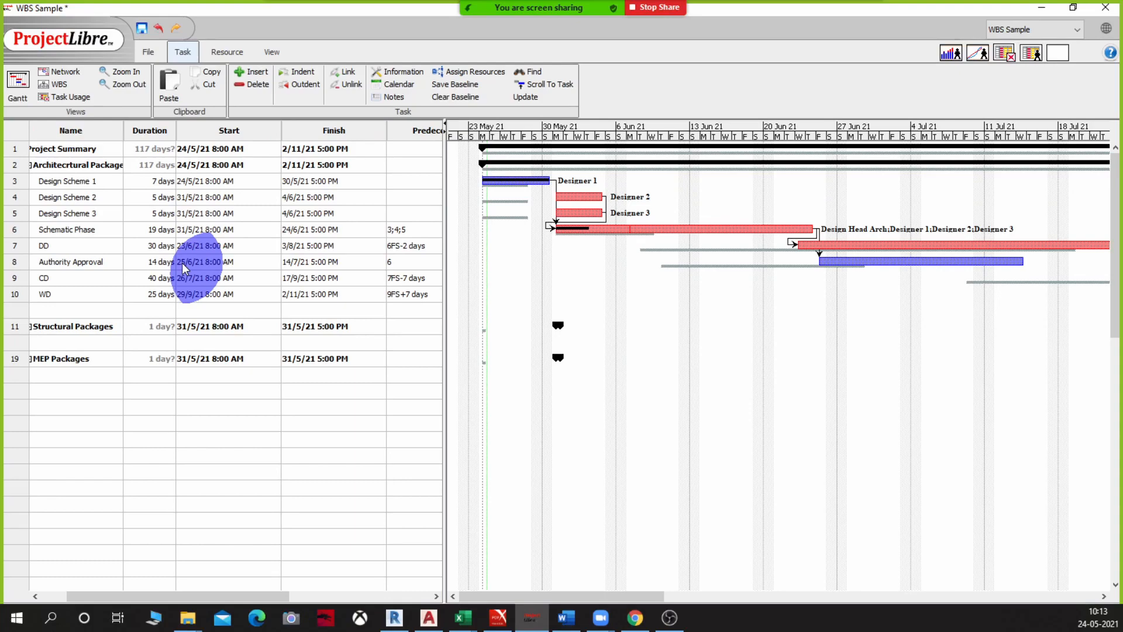
{"action": "double_click", "coordinate": [14, 265]}
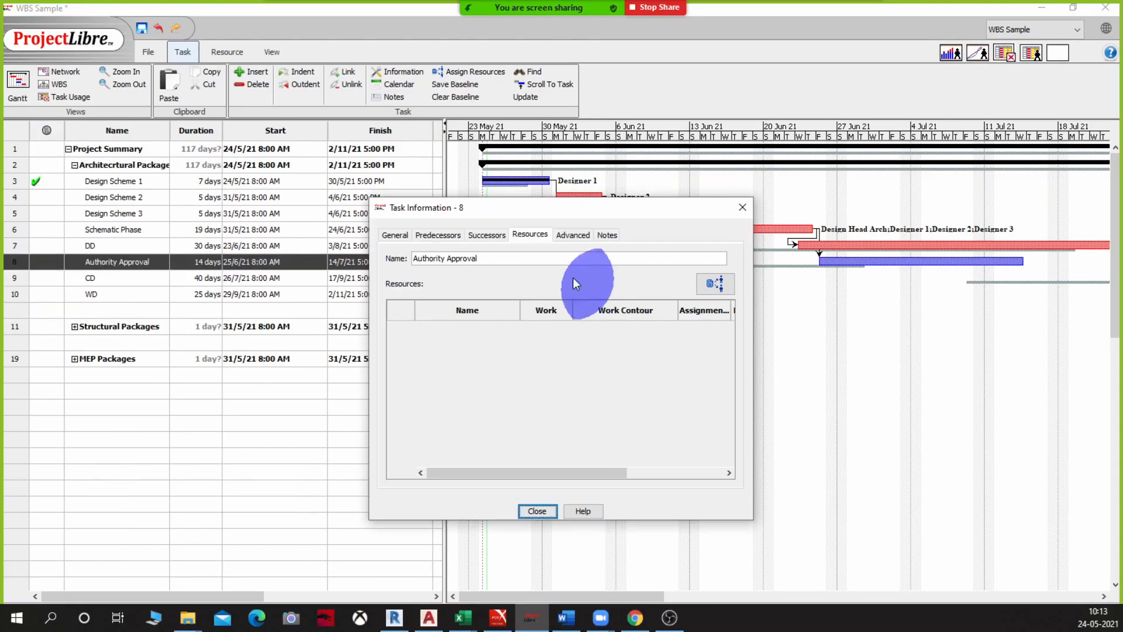
{"action": "left_click", "coordinate": [571, 235]}
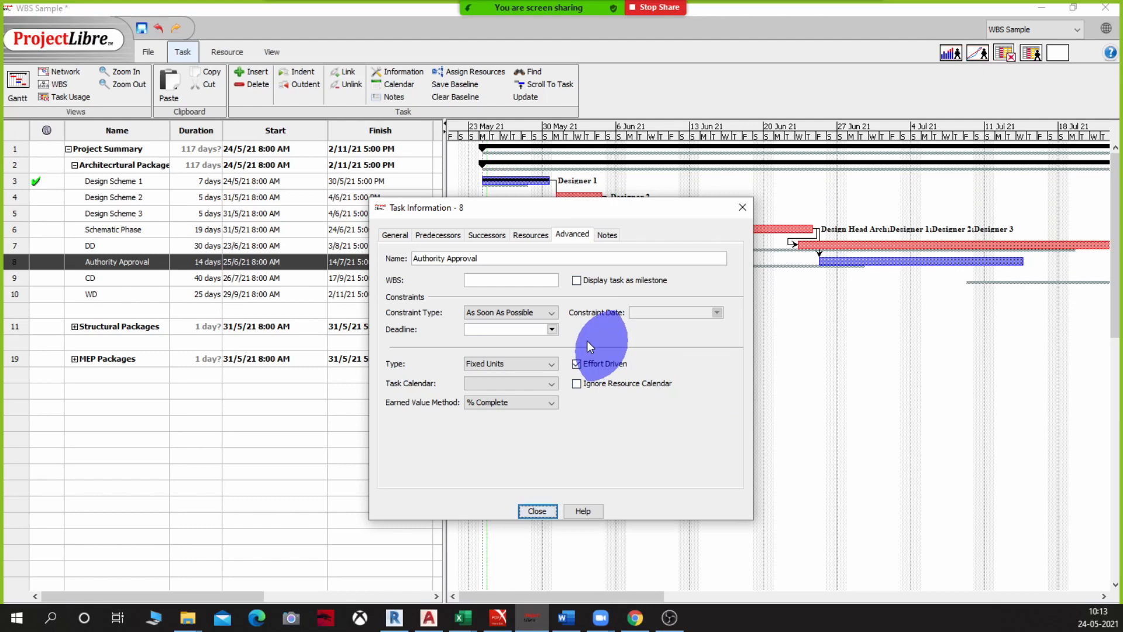
{"action": "left_click", "coordinate": [489, 316]}
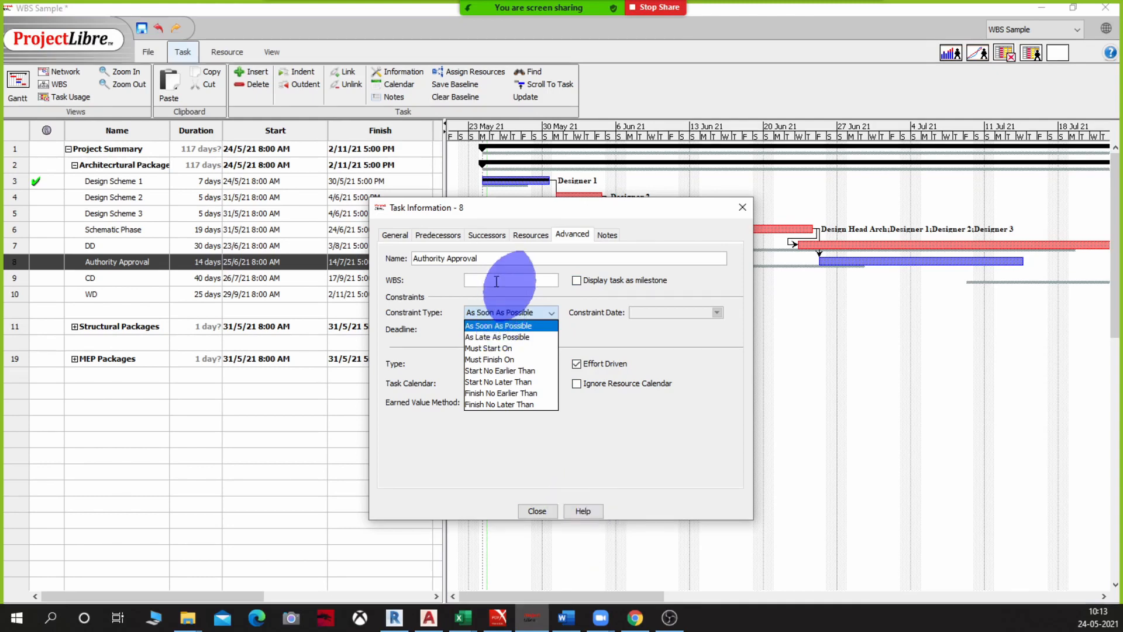
{"action": "left_click", "coordinate": [511, 371]}
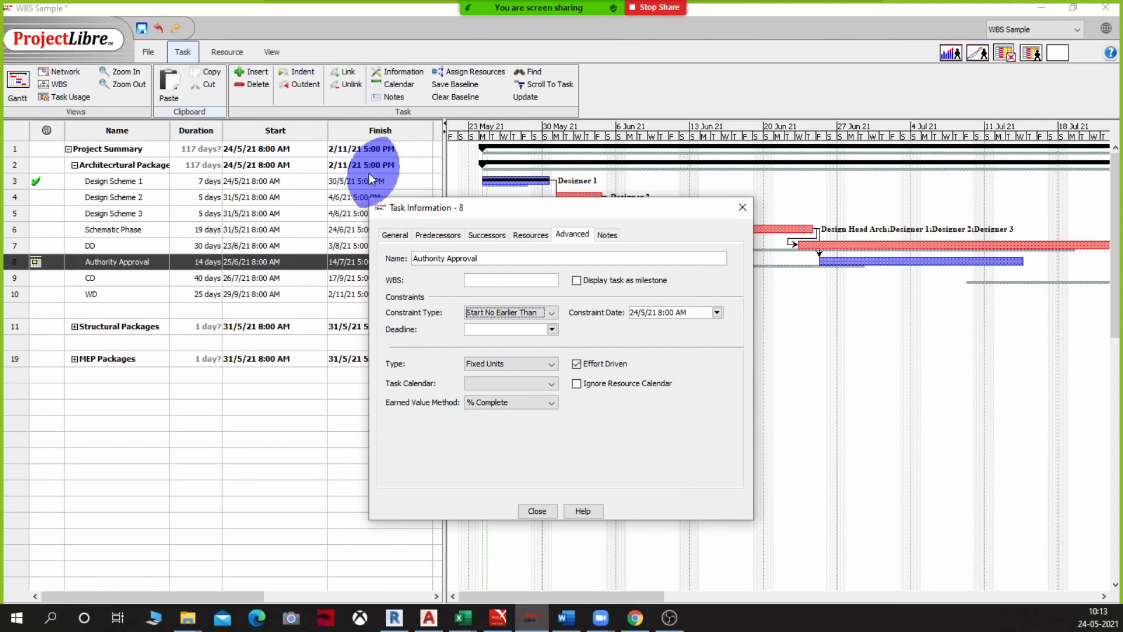
Set the constraint date of Authority Approval to 1 July 2021 and close the task information
{"action": "left_click", "coordinate": [718, 312]}
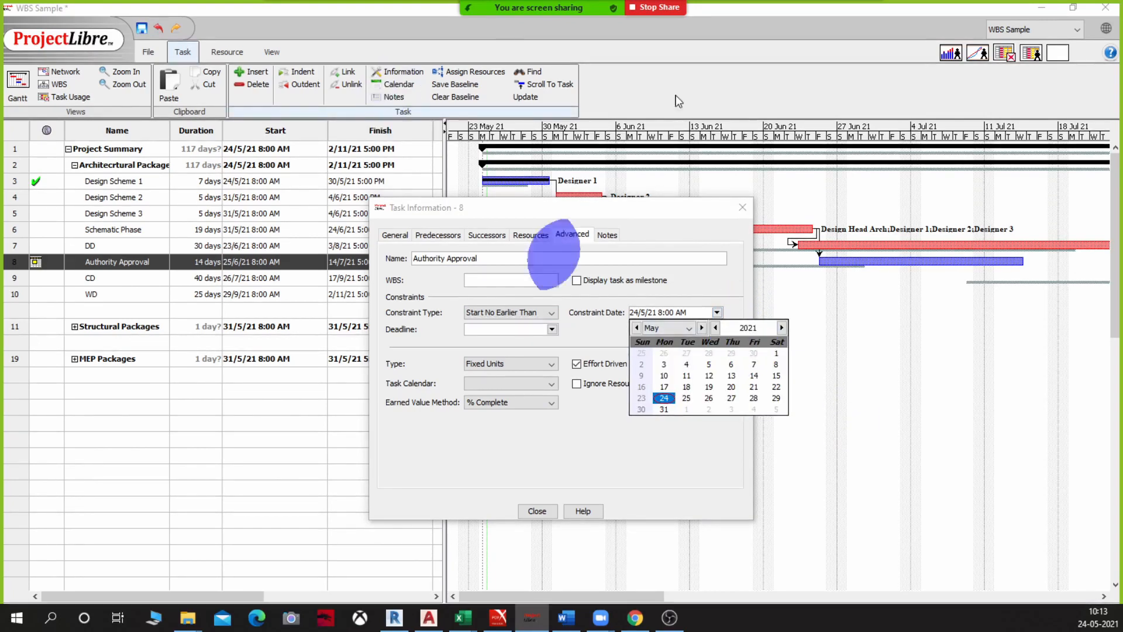
{"action": "left_click", "coordinate": [689, 329]}
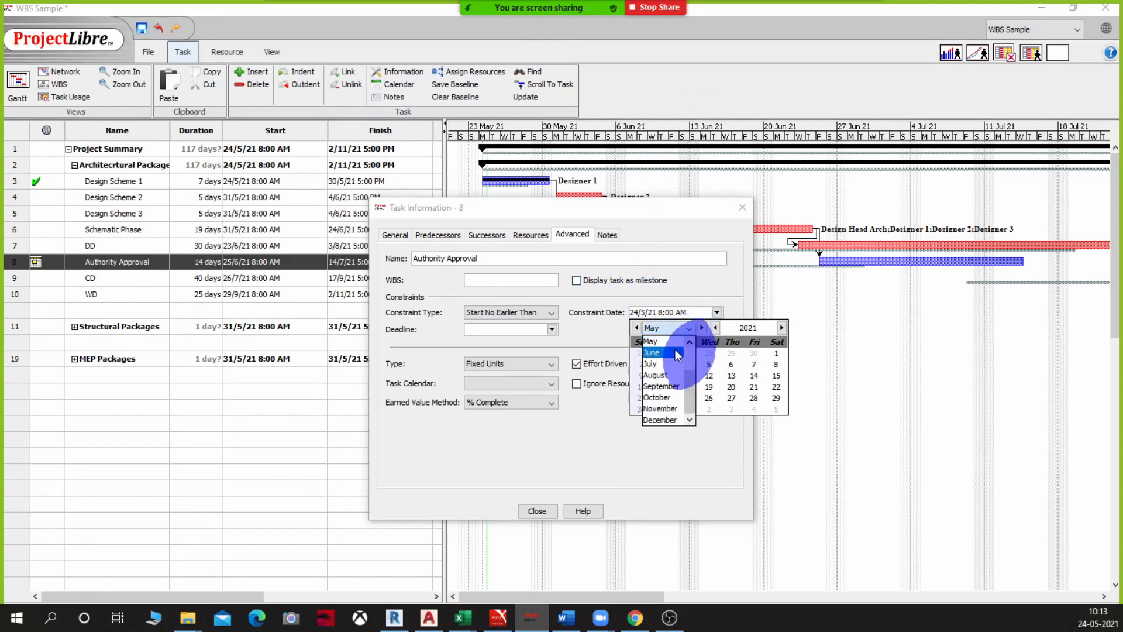
{"action": "left_click", "coordinate": [675, 351]}
{"action": "left_click", "coordinate": [690, 329]}
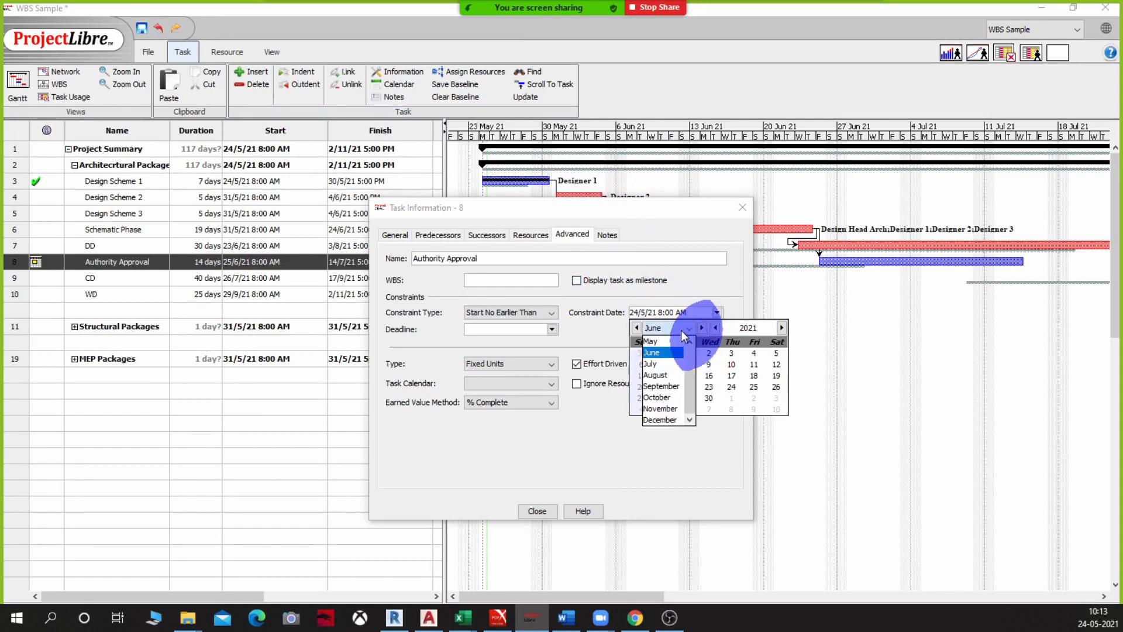
{"action": "left_click", "coordinate": [654, 359]}
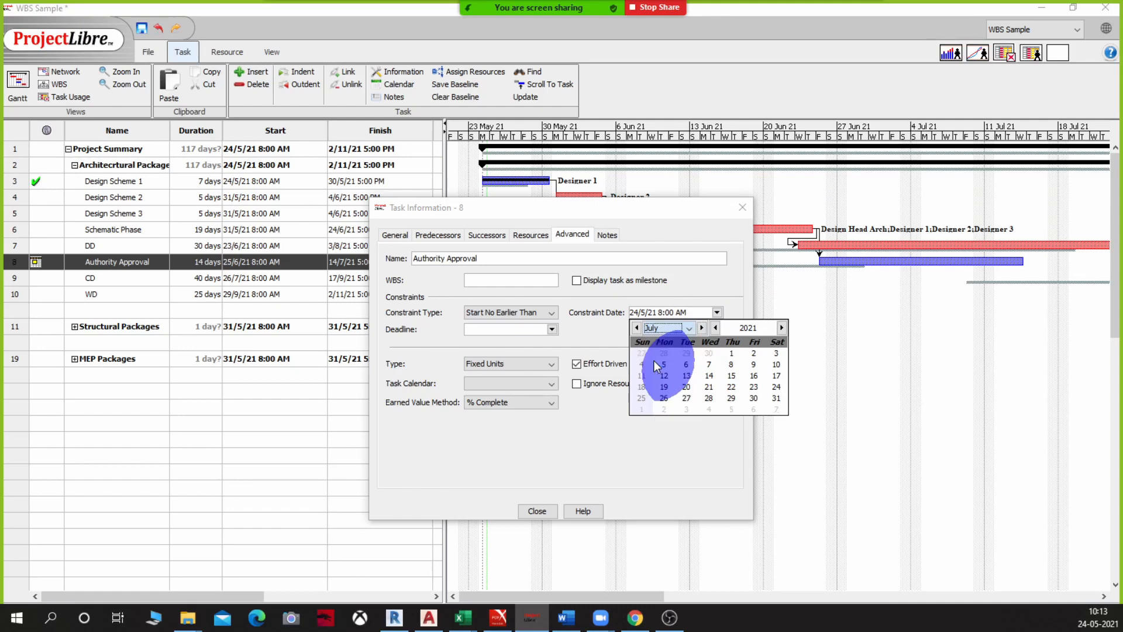
{"action": "left_click", "coordinate": [730, 352]}
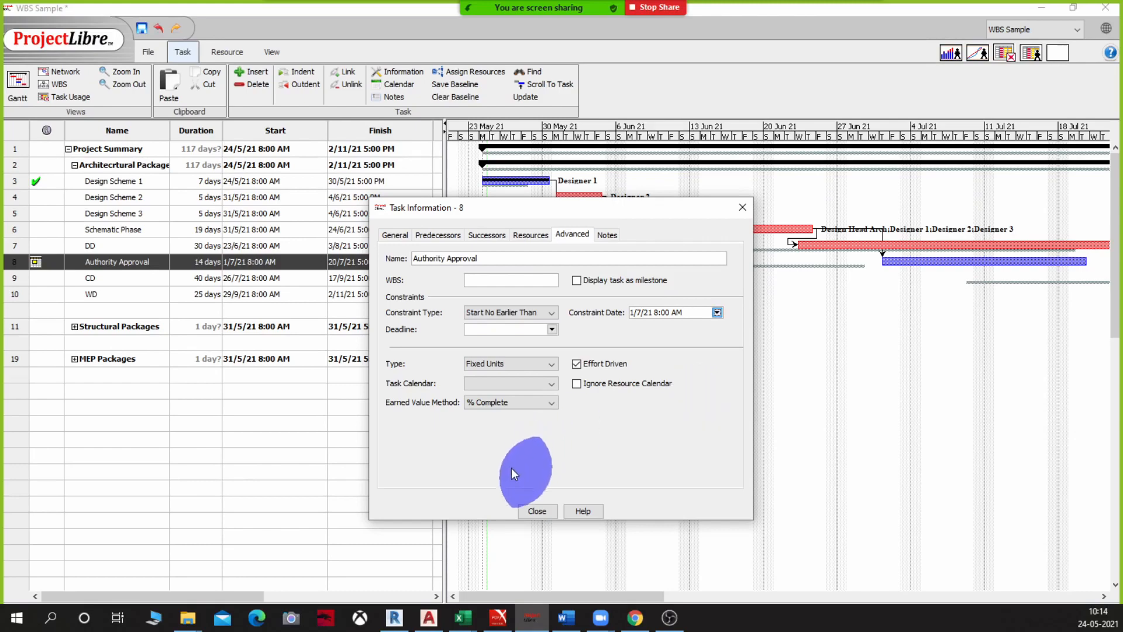
{"action": "left_click", "coordinate": [537, 511]}
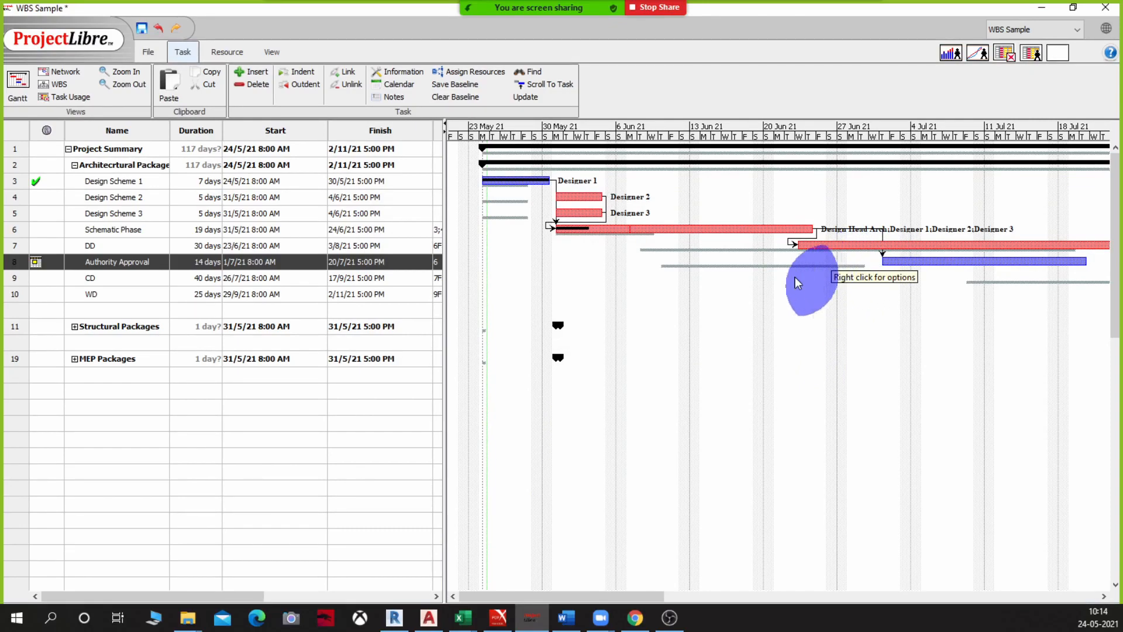
Check Authority Approval's constraint indicator, its free and total slack, and its bar in the July part of the Gantt chart
{"action": "mouse_move", "coordinate": [35, 267]}
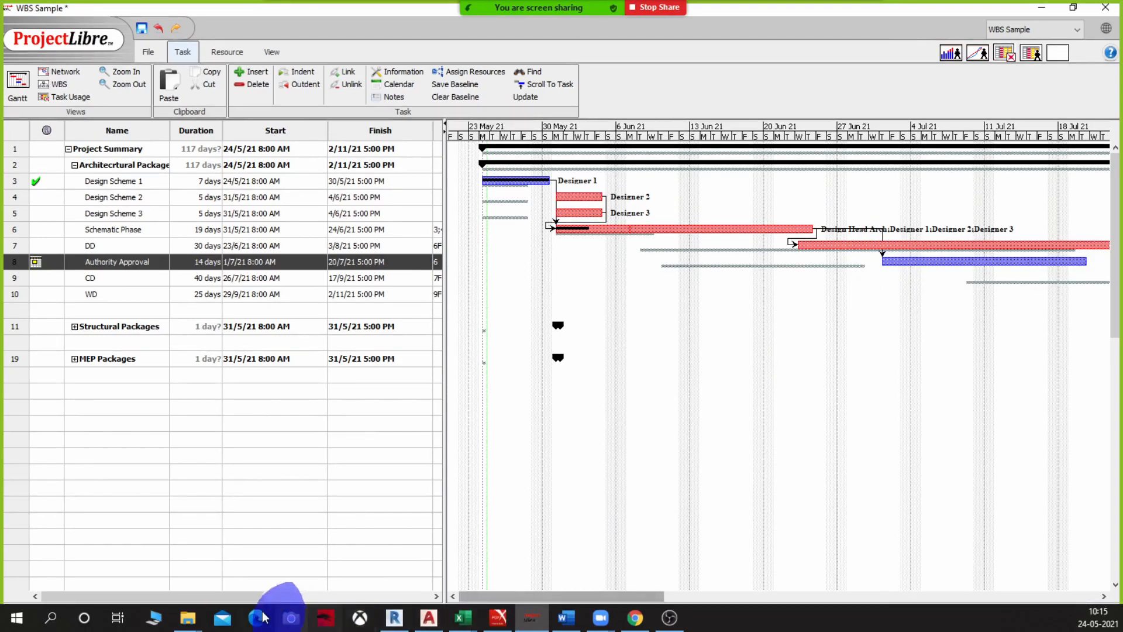
{"action": "left_click_drag", "start_coordinate": [206, 599], "coordinate": [359, 619]}
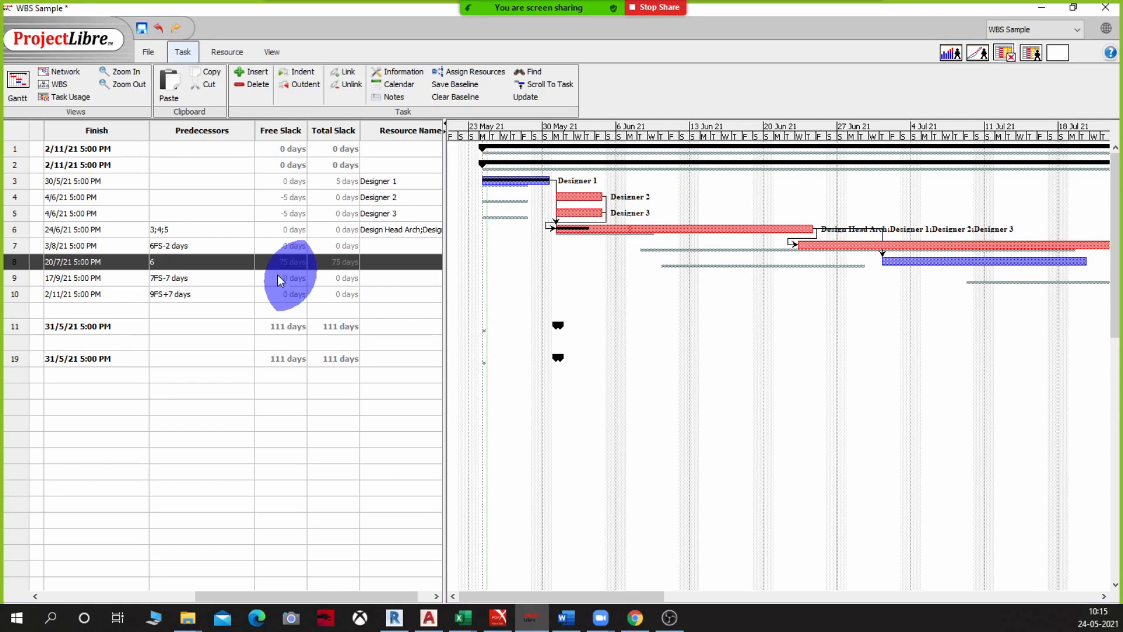
{"action": "left_click_drag", "start_coordinate": [701, 596], "coordinate": [646, 582]}
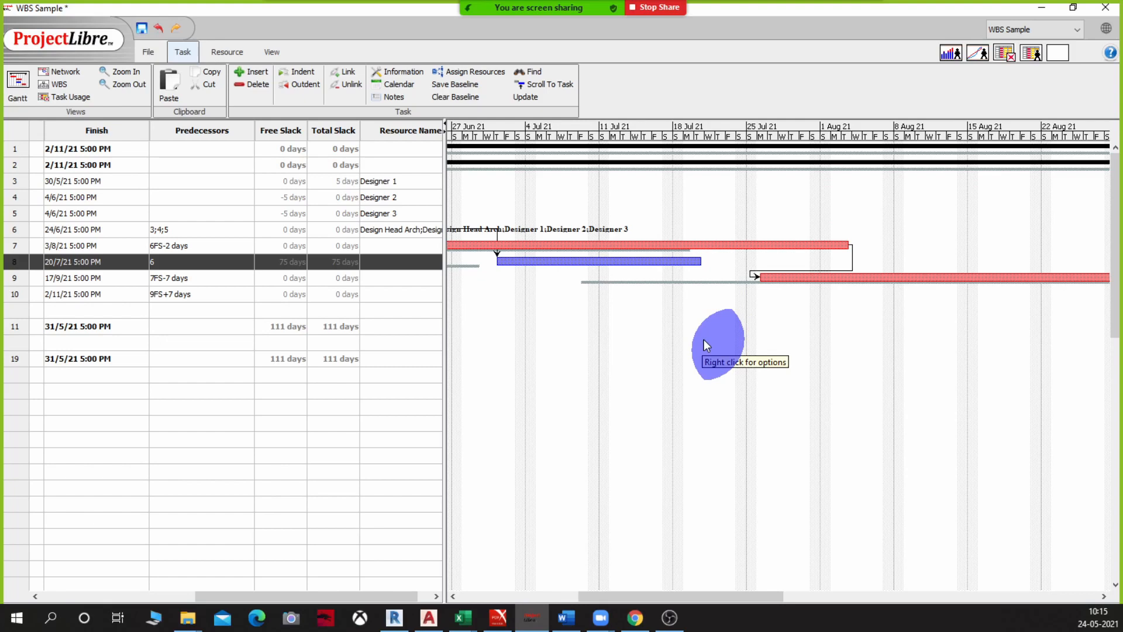
Show the Total Slack bar style in the Gantt chart and view Authority Approval's slack across the whole project timeline
{"action": "right_click", "coordinate": [703, 341]}
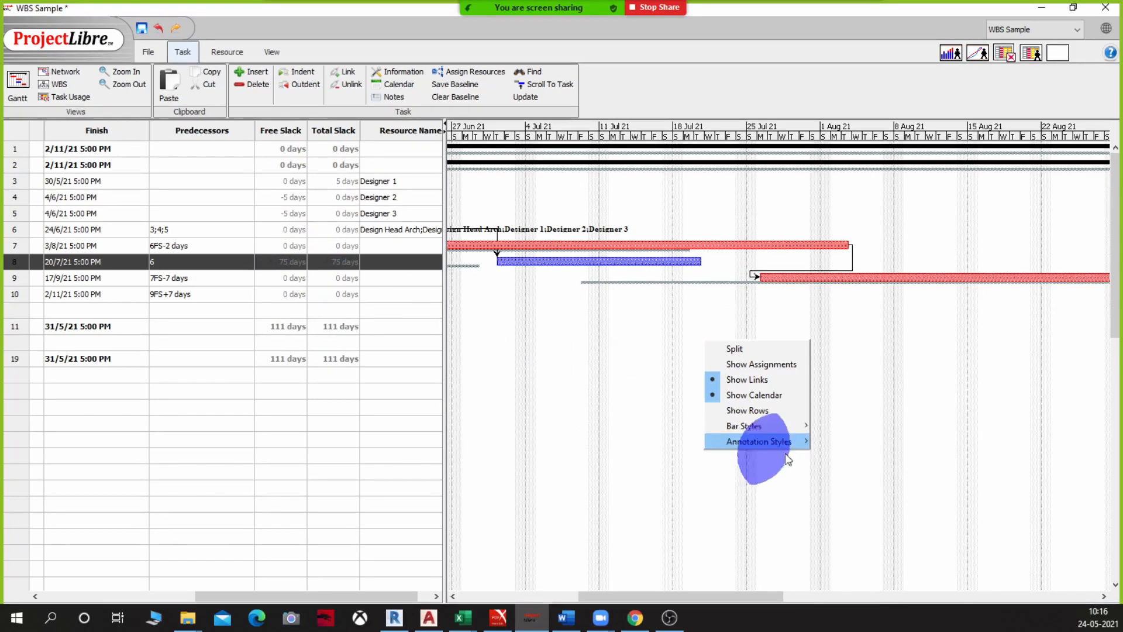
{"action": "mouse_move", "coordinate": [771, 426]}
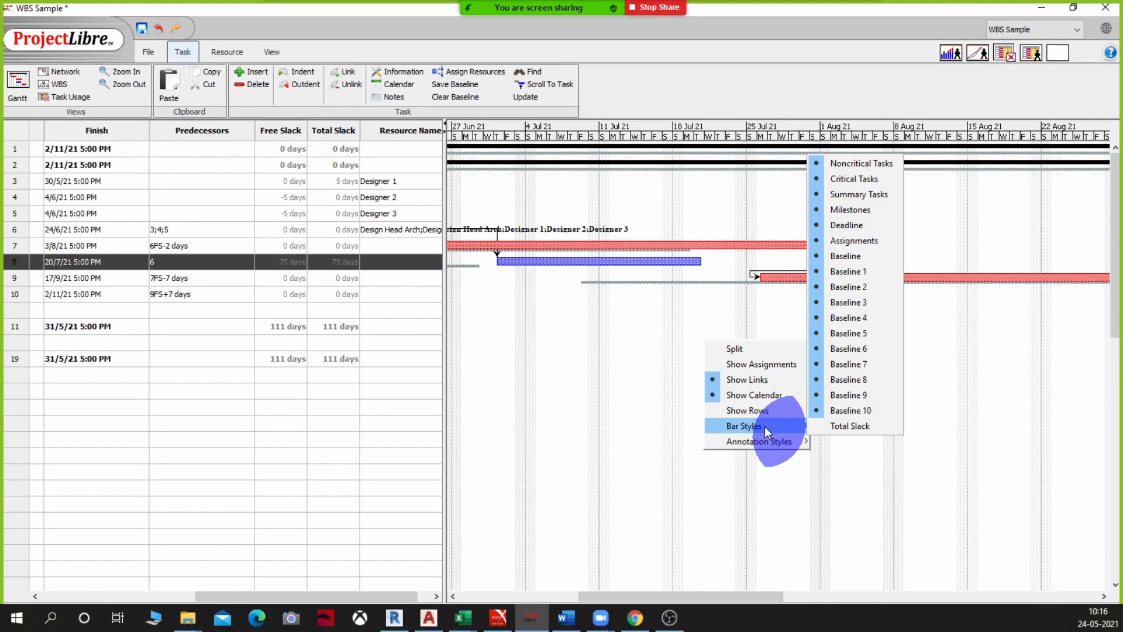
{"action": "left_click", "coordinate": [864, 427]}
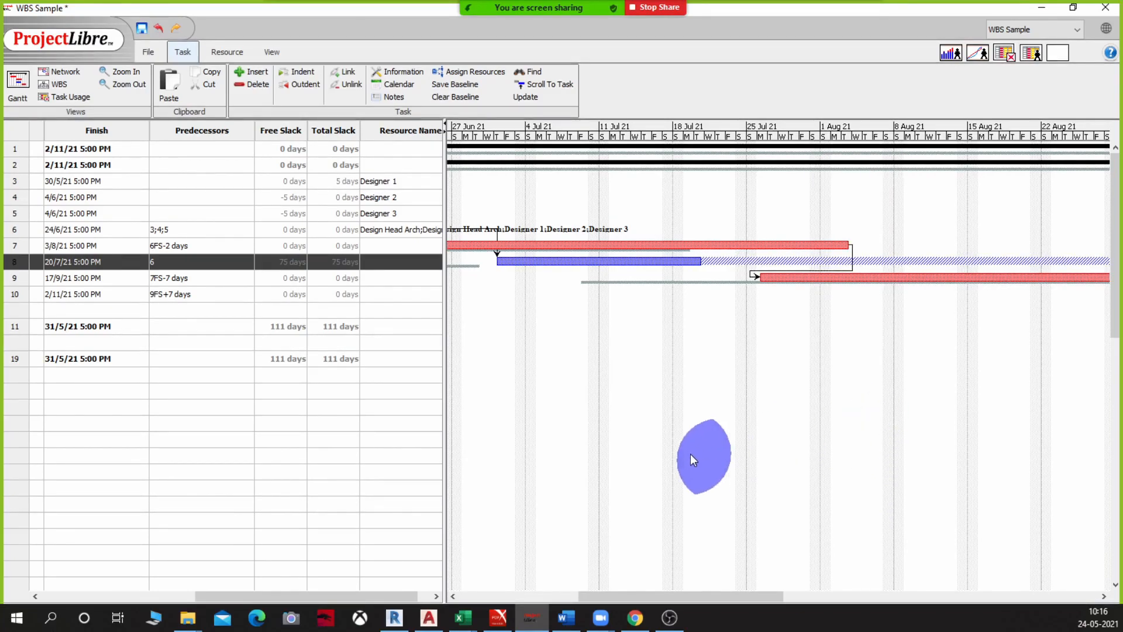
{"action": "left_click_drag", "start_coordinate": [624, 593], "coordinate": [642, 593]}
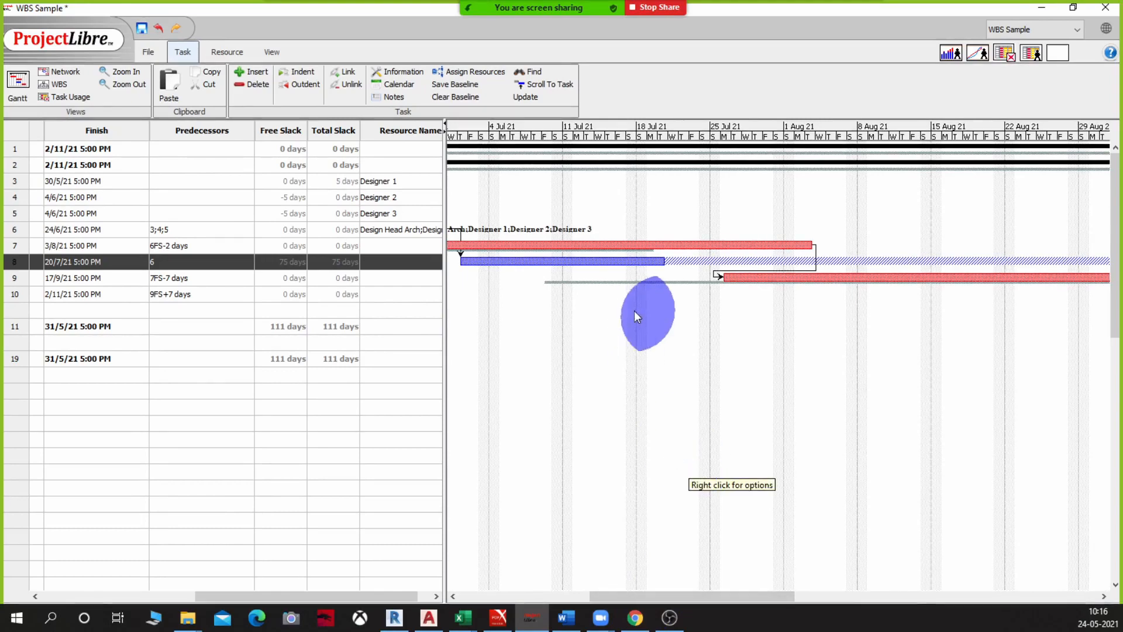
{"action": "left_click", "coordinate": [104, 83]}
{"action": "left_click", "coordinate": [105, 82]}
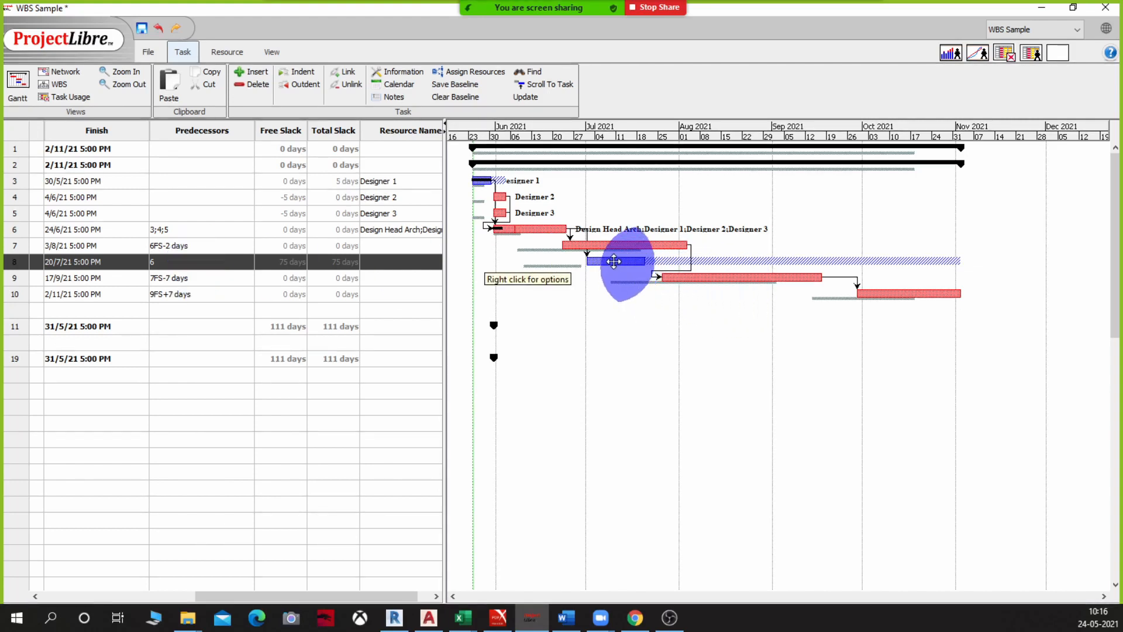
{"action": "mouse_move", "coordinate": [614, 261]}
{"action": "left_mouse_down"}
{"action": "mouse_move", "coordinate": [631, 270]}
{"action": "mouse_move", "coordinate": [613, 303]}
{"action": "mouse_move", "coordinate": [610, 276]}
{"action": "left_mouse_up"}
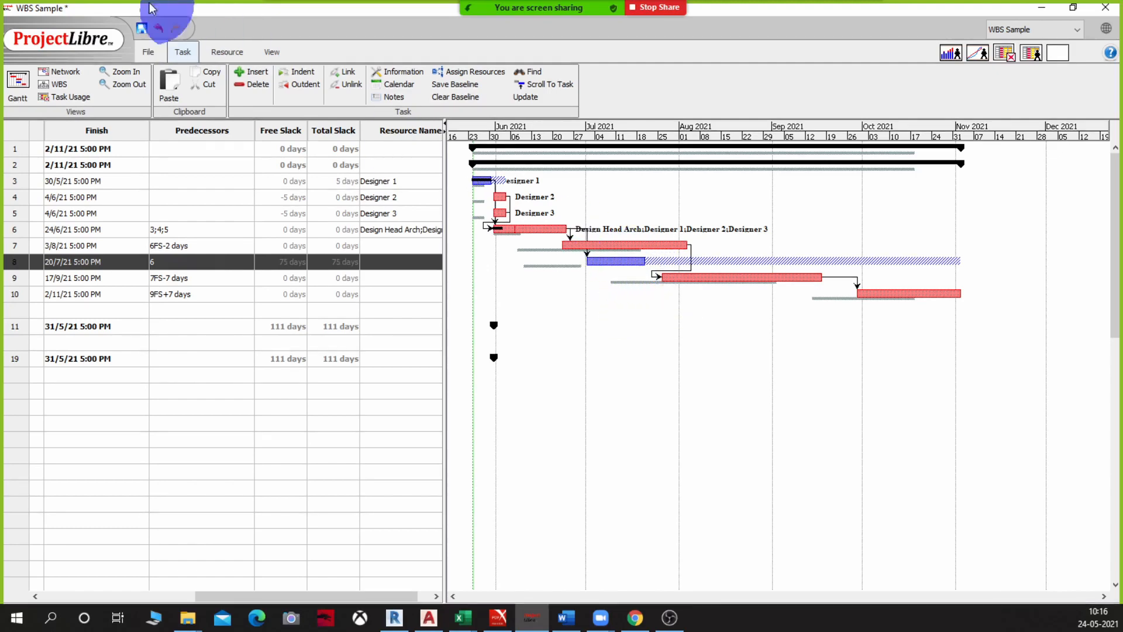
Link the Authority Approval bar to the CD bar in the Gantt chart, making task 8 a predecessor of CD
{"action": "left_click", "coordinate": [107, 70]}
{"action": "left_click", "coordinate": [106, 70]}
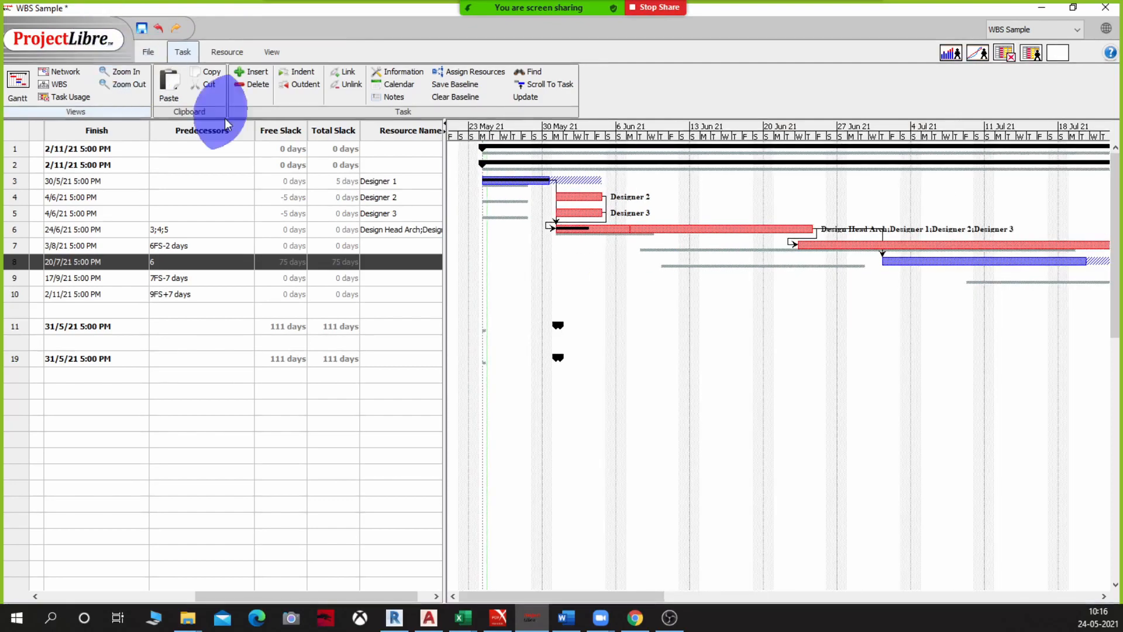
{"action": "left_click_drag", "start_coordinate": [654, 595], "coordinate": [785, 596]}
{"action": "left_click_drag", "start_coordinate": [572, 260], "coordinate": [714, 280]}
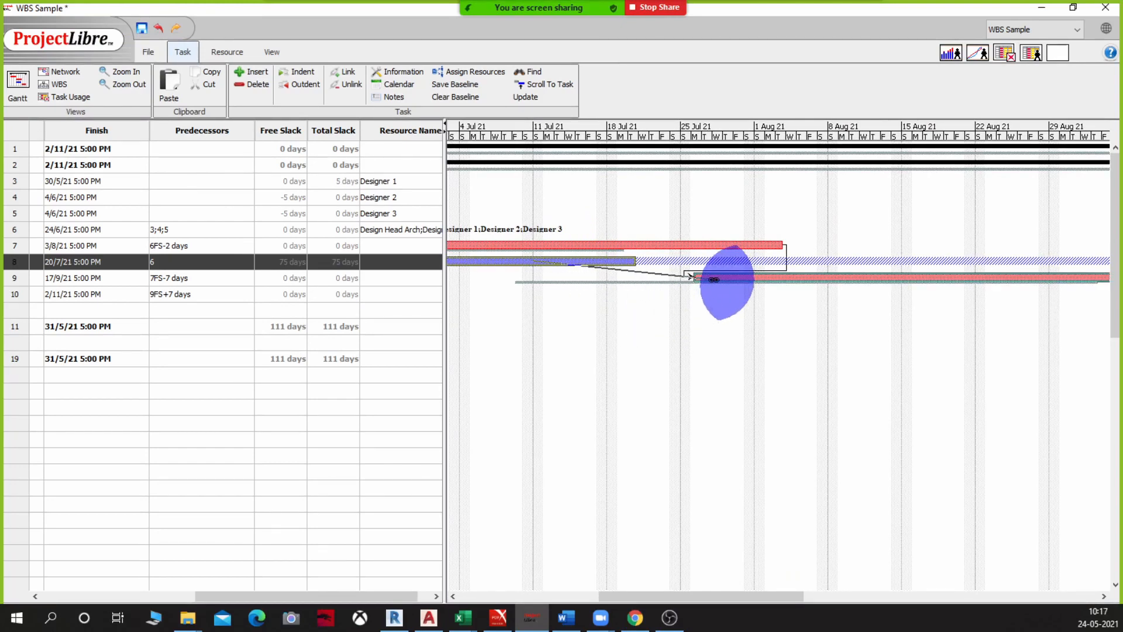
{"action": "left_click_drag", "start_coordinate": [714, 280], "coordinate": [715, 278]}
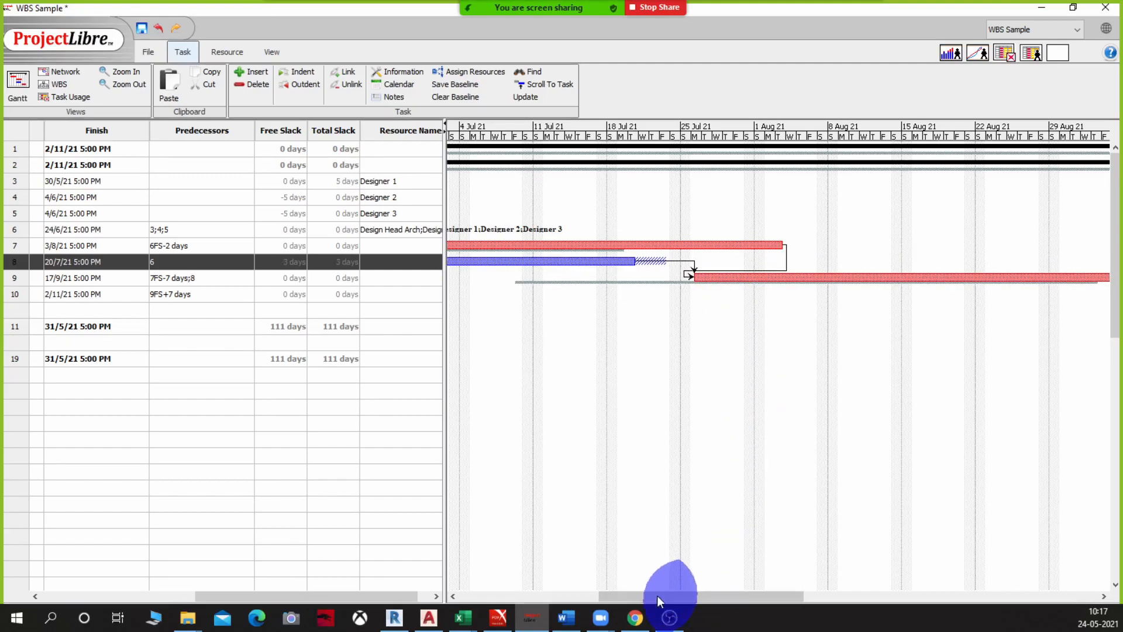
Examine the slack bars and dependency links of the architectural tasks from Design Scheme 1 to CD, alongside their durations and dates
{"action": "left_click_drag", "start_coordinate": [657, 595], "coordinate": [616, 599]}
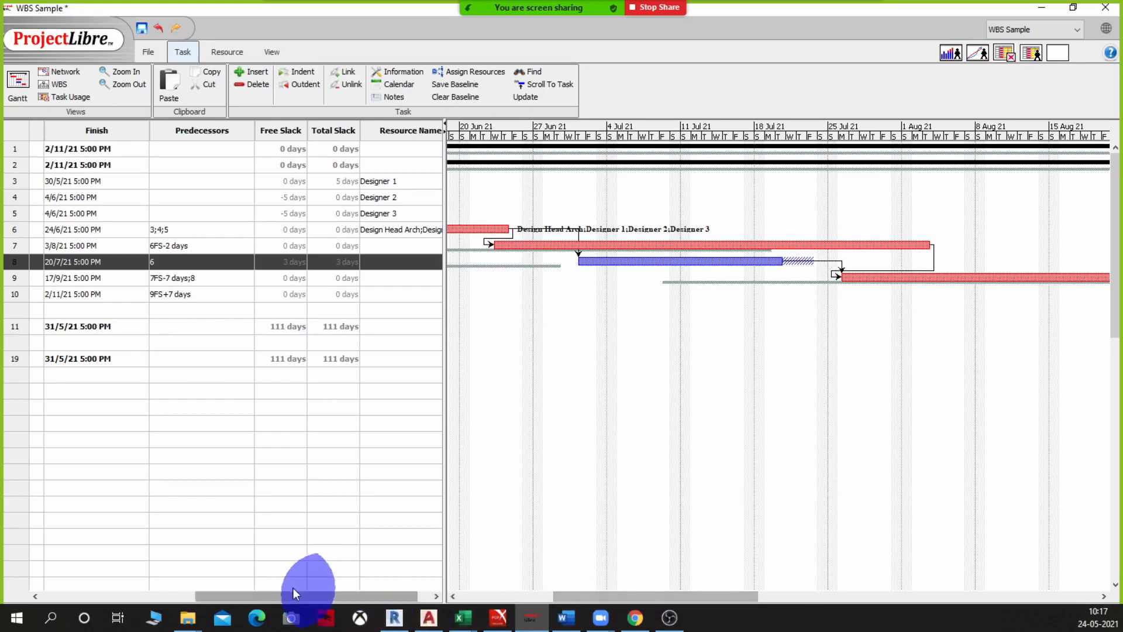
{"action": "left_click_drag", "start_coordinate": [264, 595], "coordinate": [85, 594]}
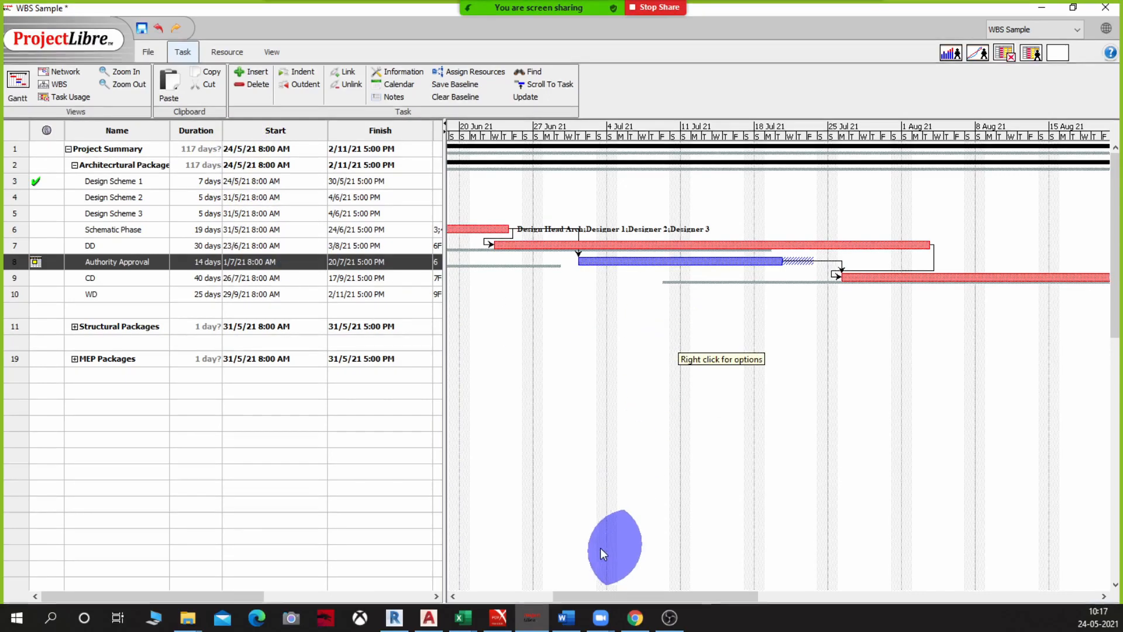
{"action": "left_click_drag", "start_coordinate": [574, 596], "coordinate": [471, 588]}
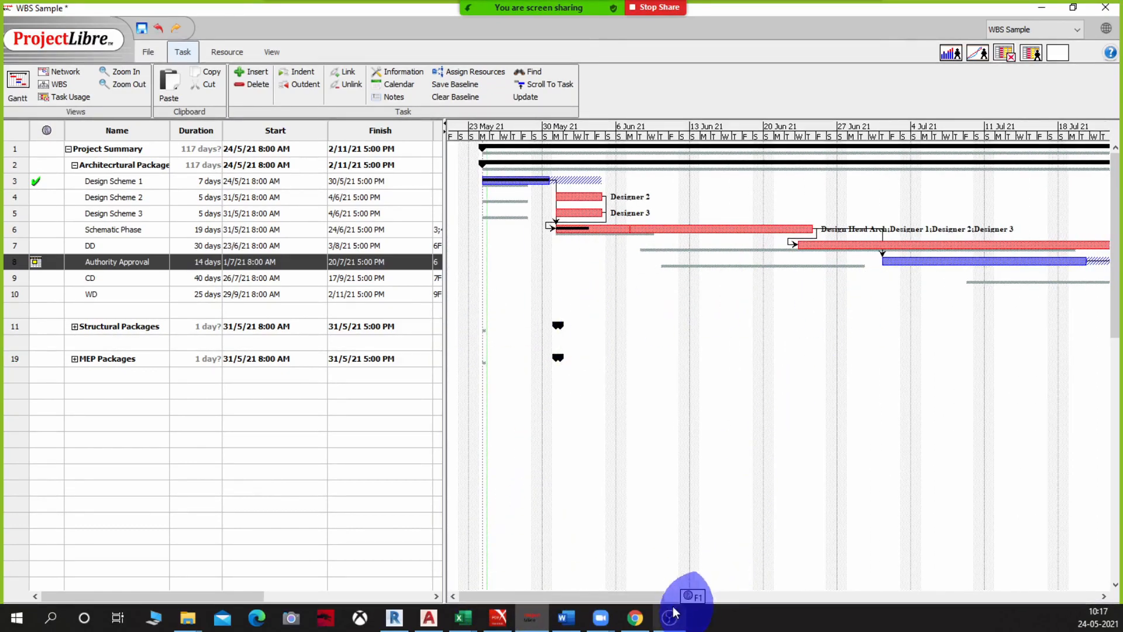
{"action": "left_click_drag", "start_coordinate": [646, 591], "coordinate": [691, 594]}
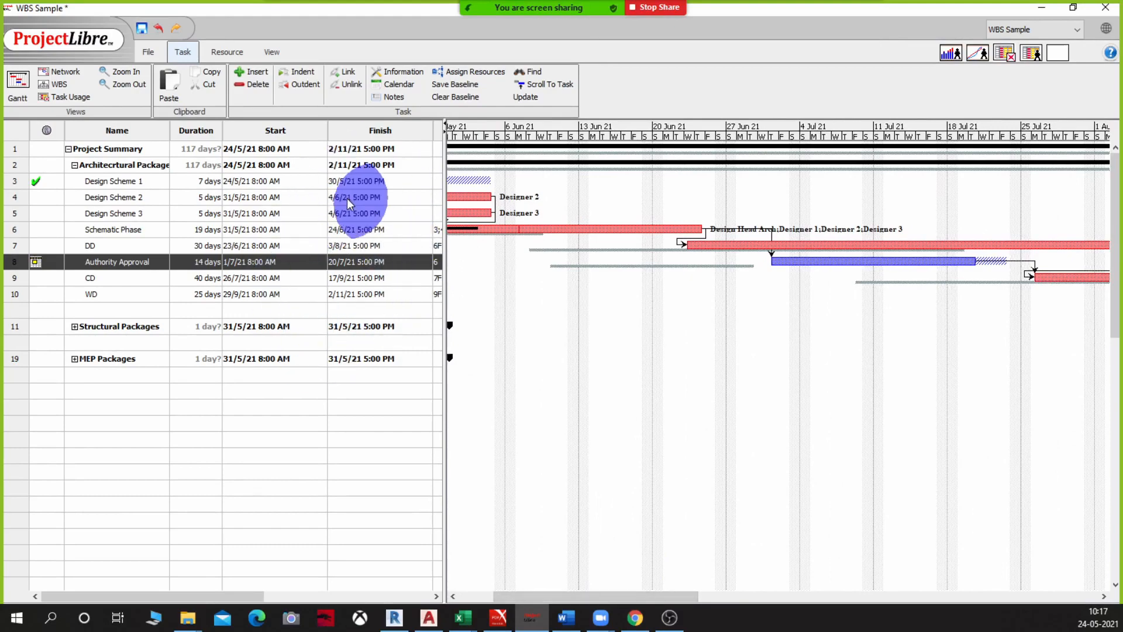
{"action": "left_click_drag", "start_coordinate": [582, 596], "coordinate": [752, 618]}
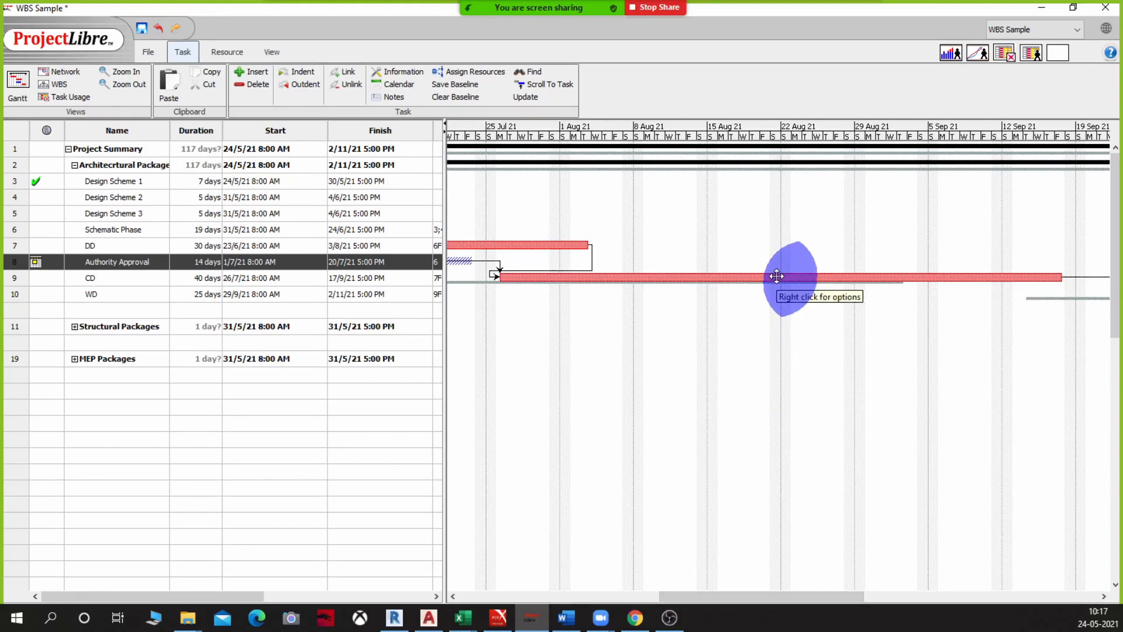
{"action": "left_click", "coordinate": [471, 72]}
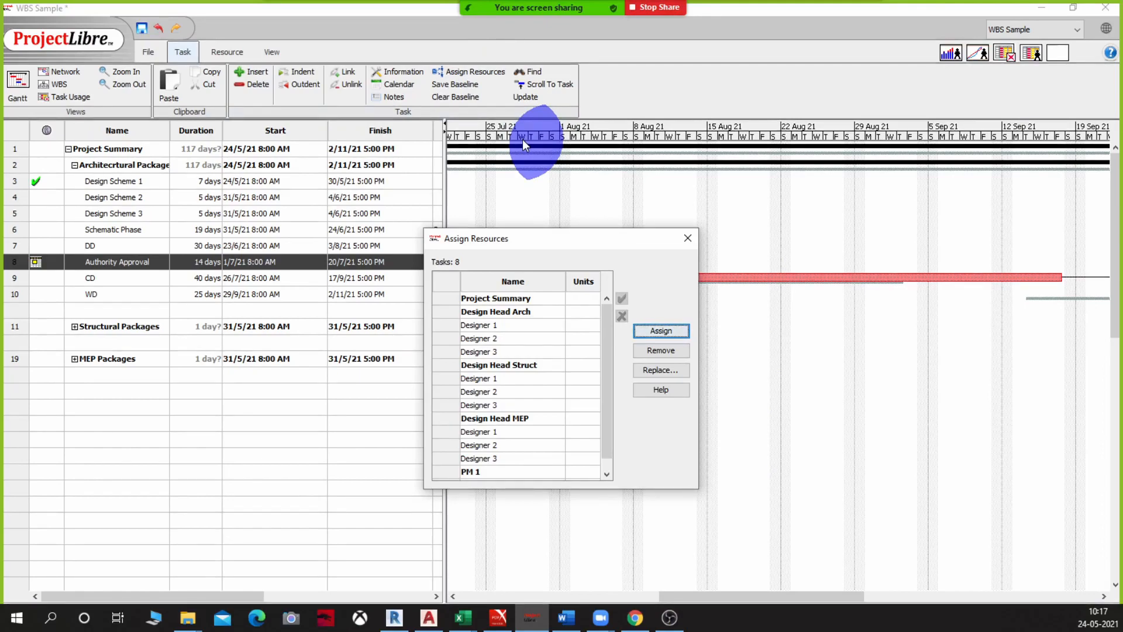
{"action": "left_click", "coordinate": [687, 238]}
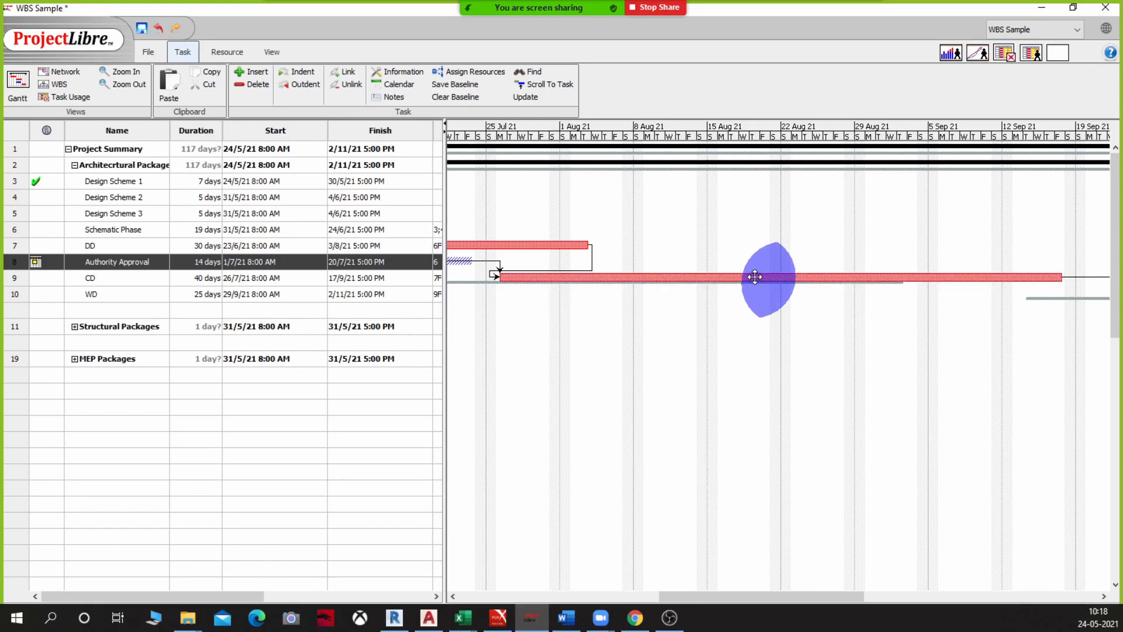
{"action": "right_click", "coordinate": [755, 276]}
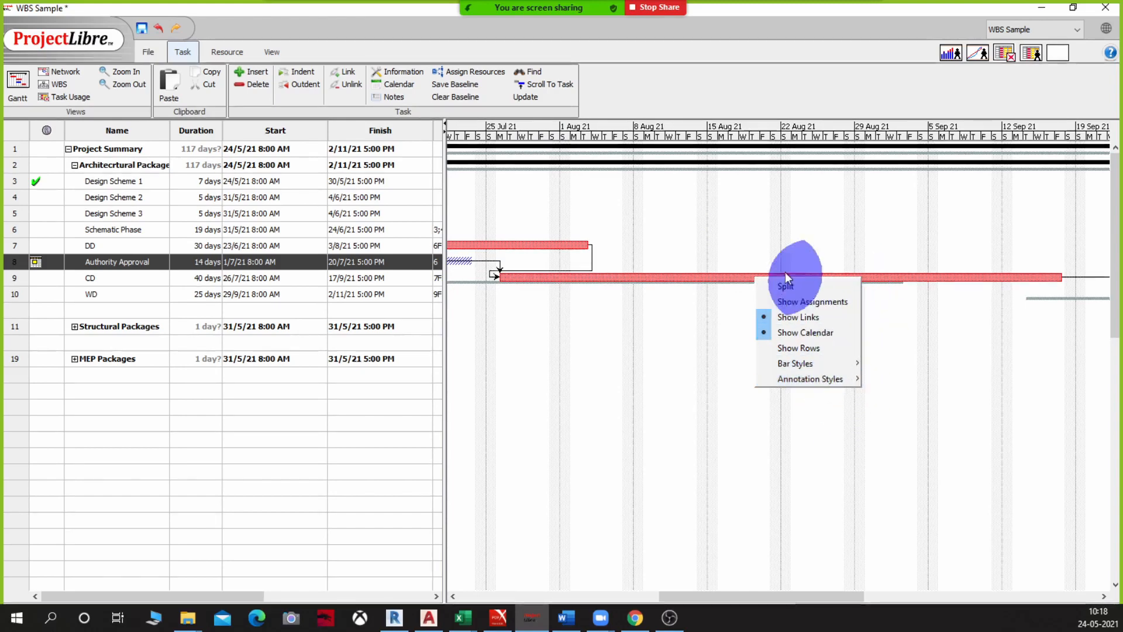
{"action": "mouse_move", "coordinate": [842, 379]}
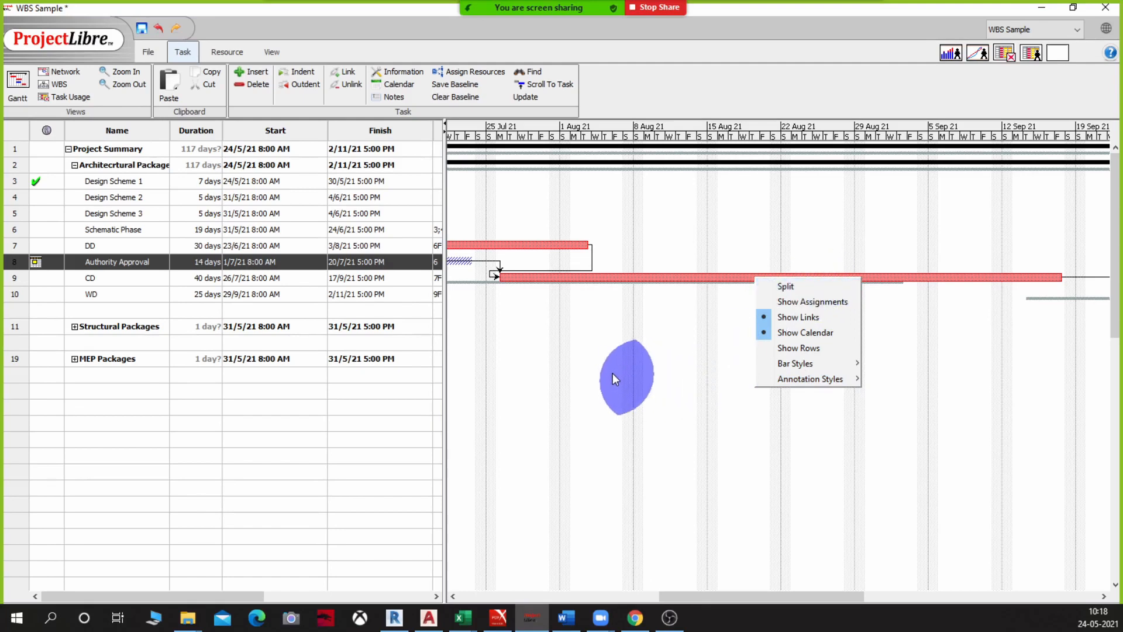
{"action": "left_click", "coordinate": [358, 447]}
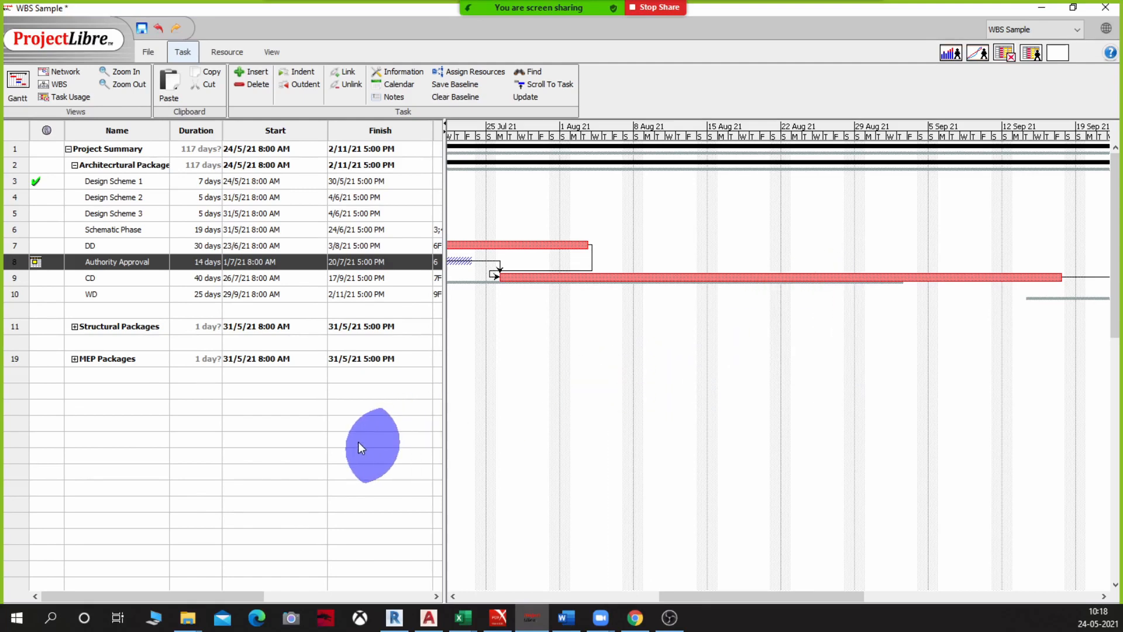
Review the project's network diagram and the daily work hours in the task usage view, and return to the Gantt chart
{"action": "left_click_drag", "start_coordinate": [687, 594], "coordinate": [430, 588]}
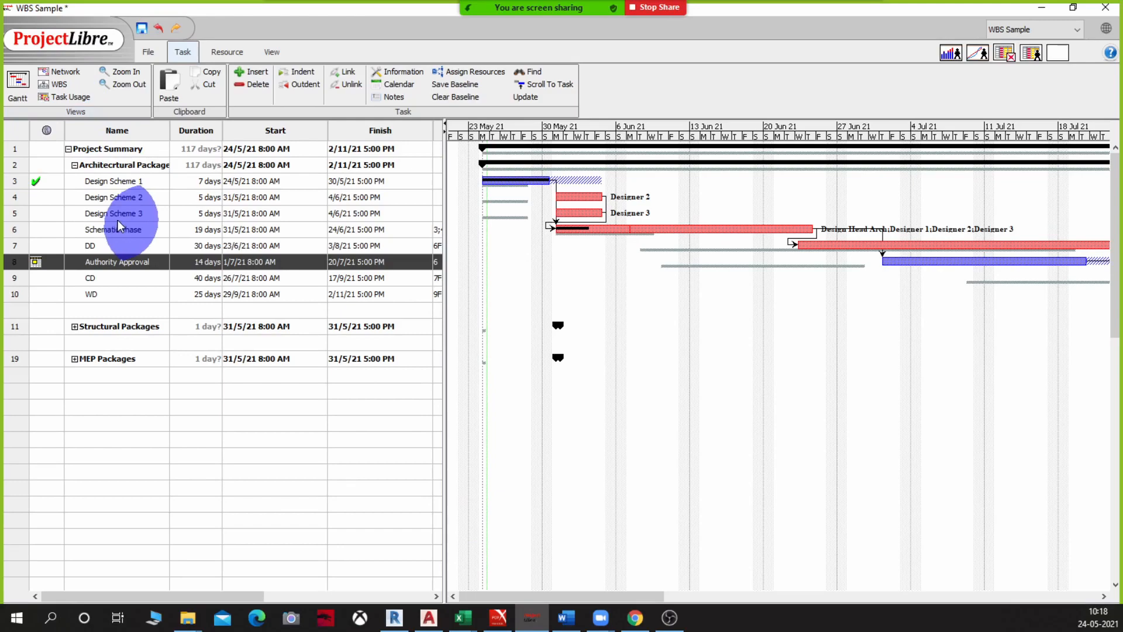
{"action": "left_click", "coordinate": [58, 71]}
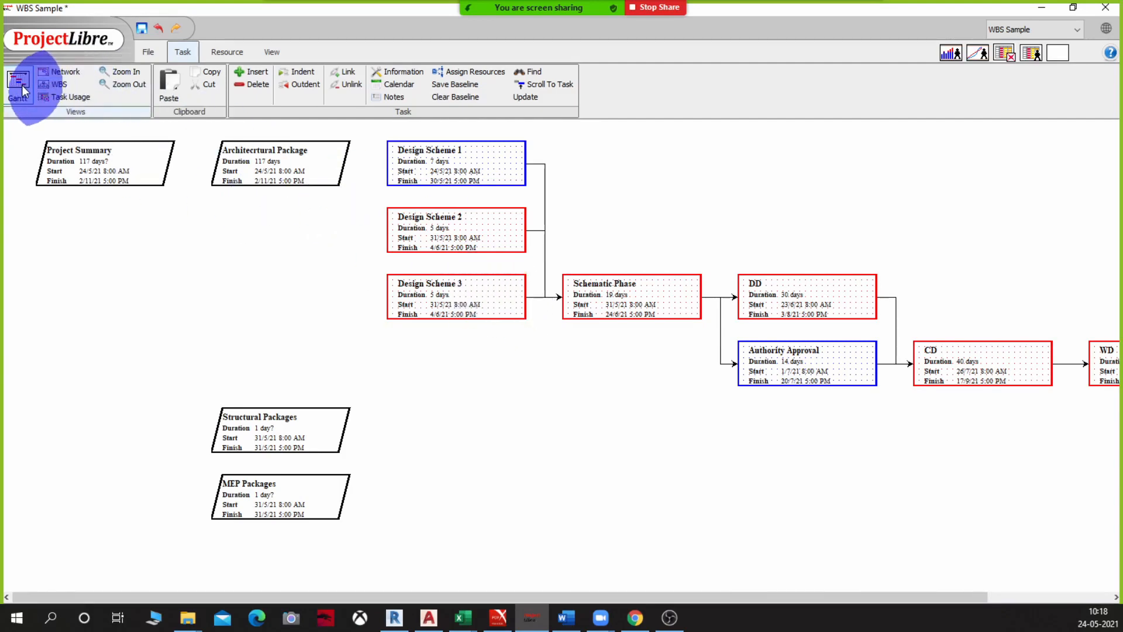
{"action": "left_click", "coordinate": [60, 99]}
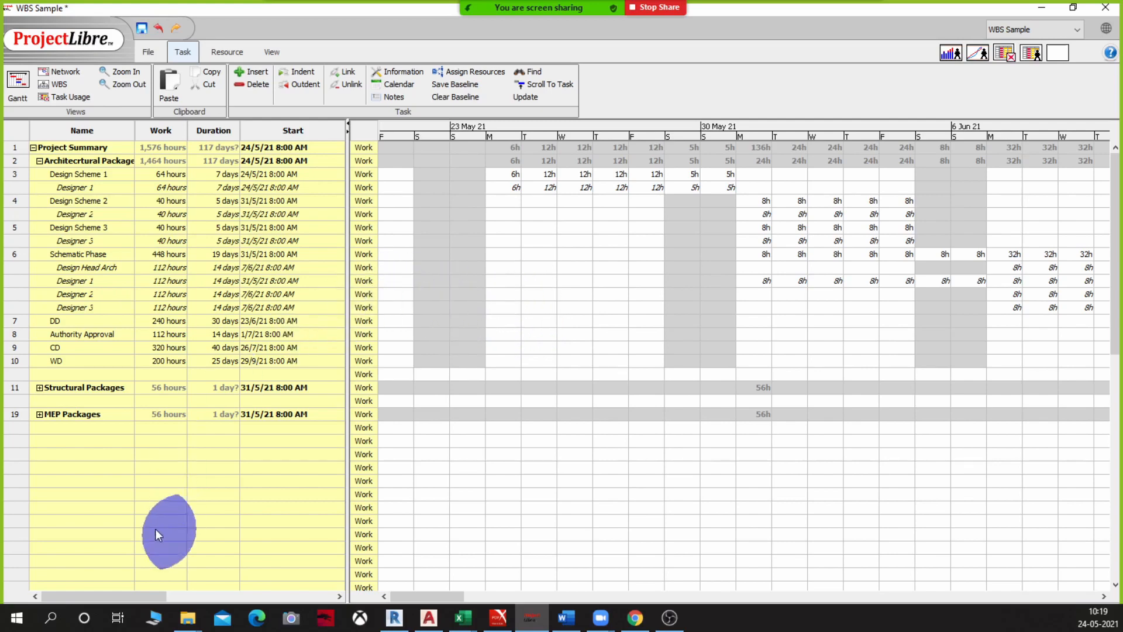
{"action": "left_click", "coordinate": [18, 82]}
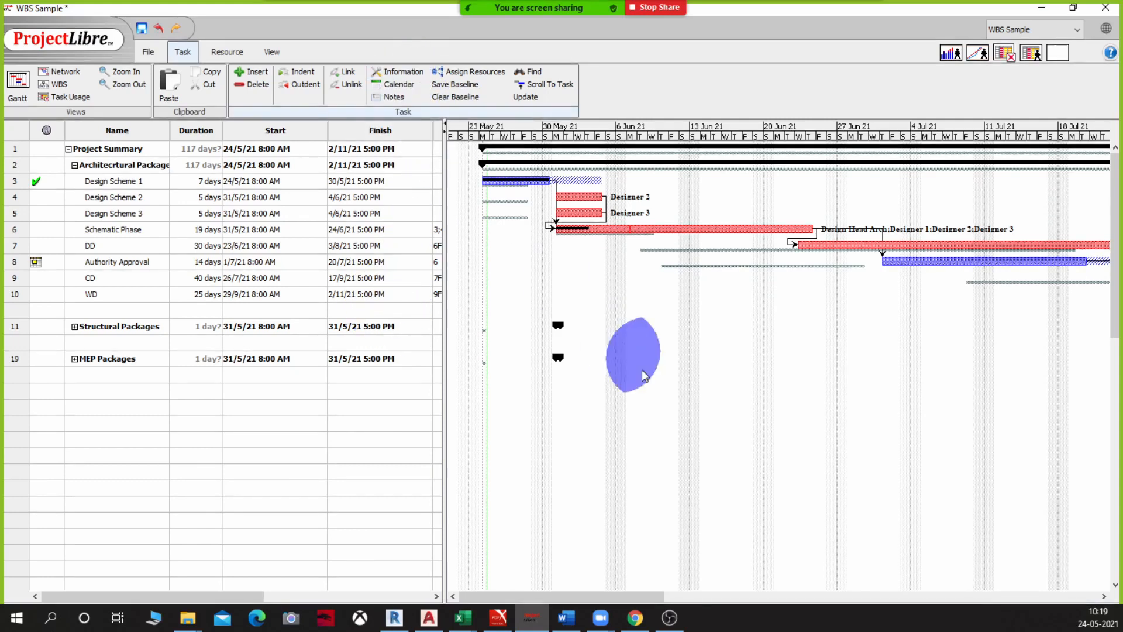
View the general task information of Project Summary and the general project information, closing both dialogs without edits
{"action": "left_click", "coordinate": [400, 72]}
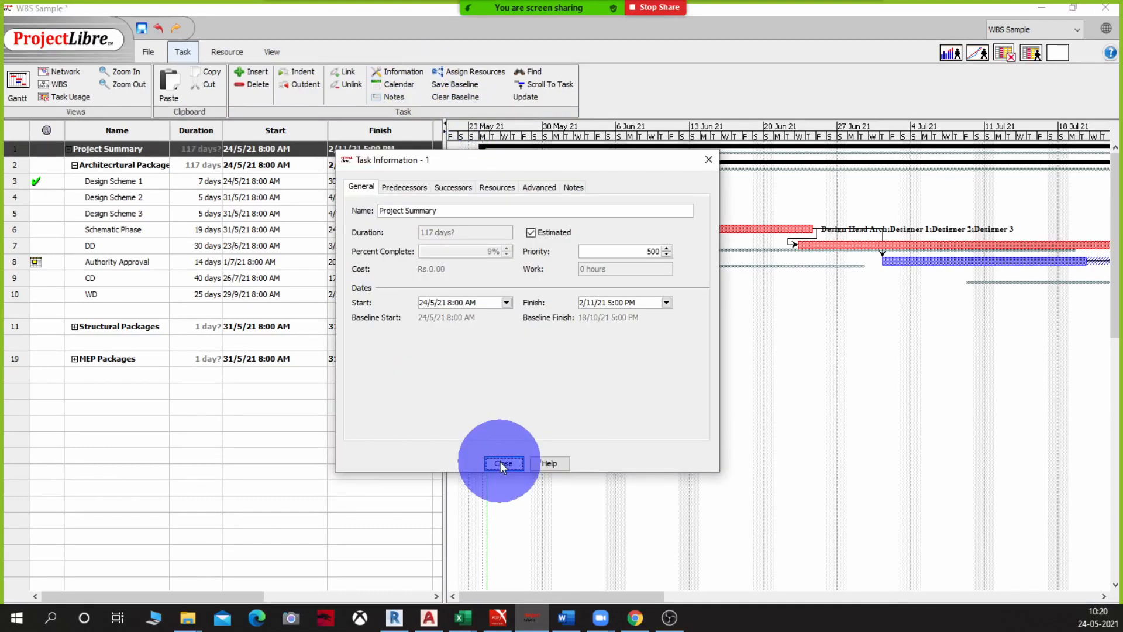
{"action": "left_click", "coordinate": [502, 463]}
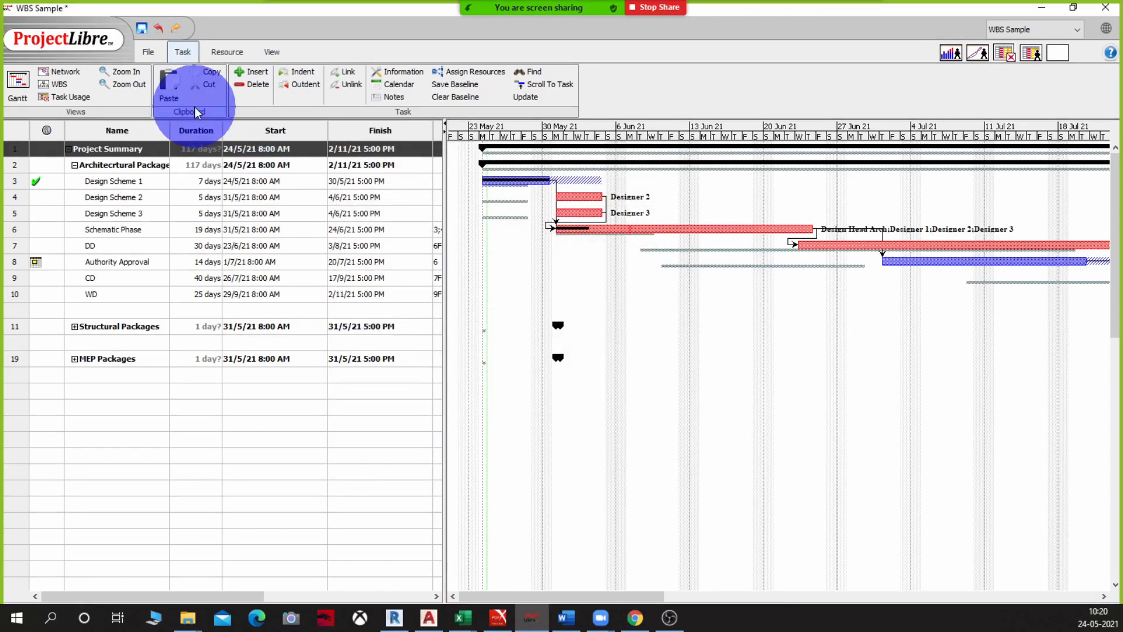
{"action": "left_click", "coordinate": [153, 54]}
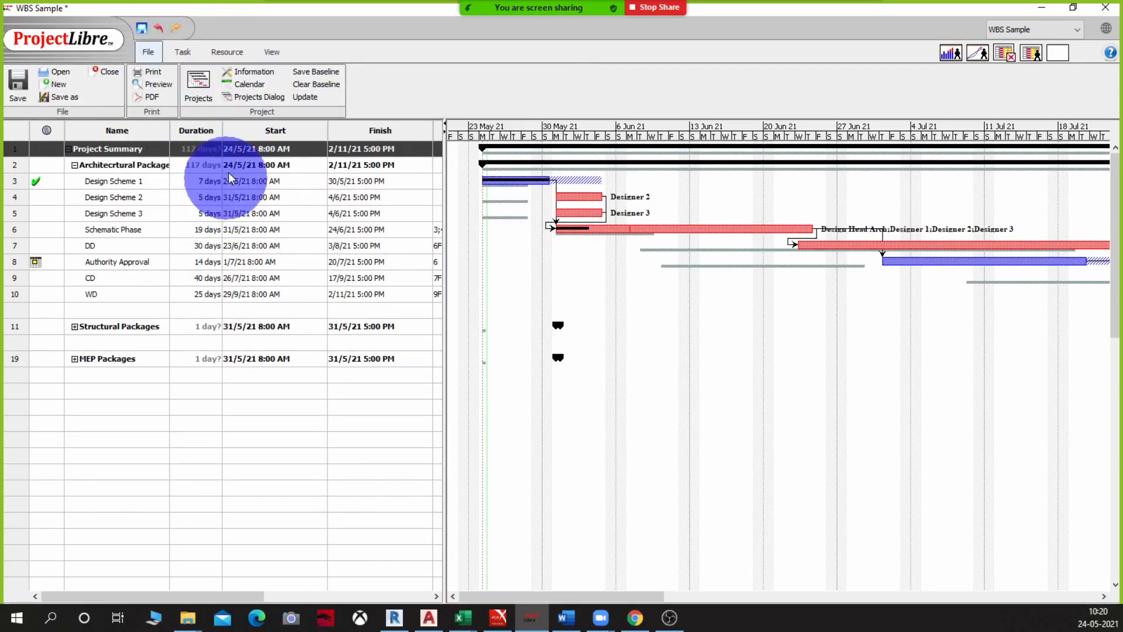
{"action": "left_click", "coordinate": [257, 71]}
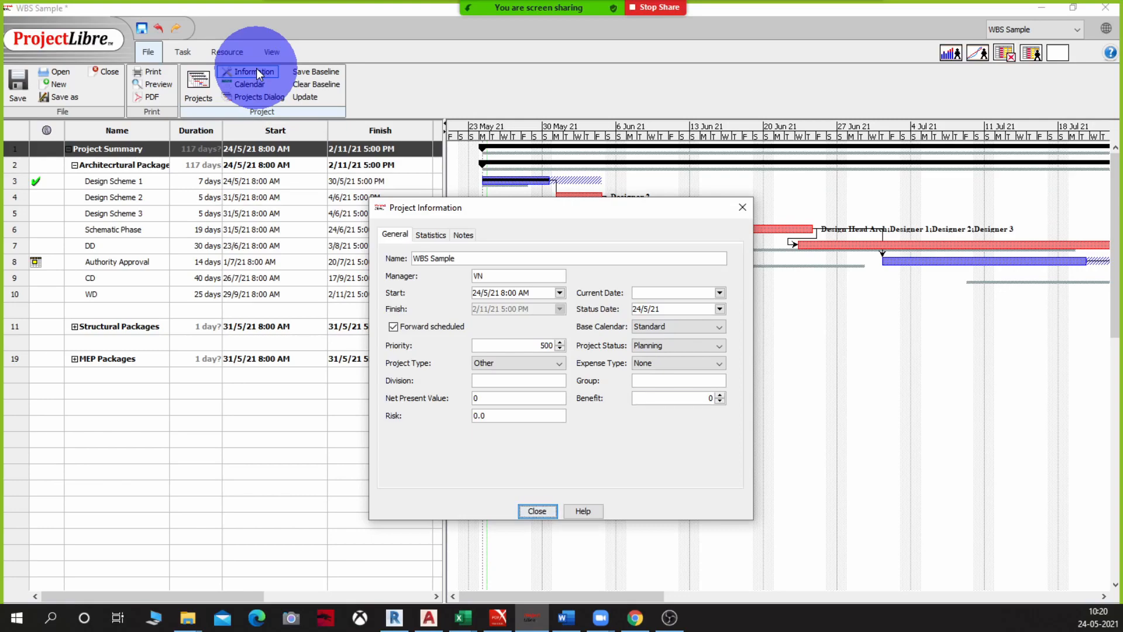
{"action": "left_click", "coordinate": [549, 513]}
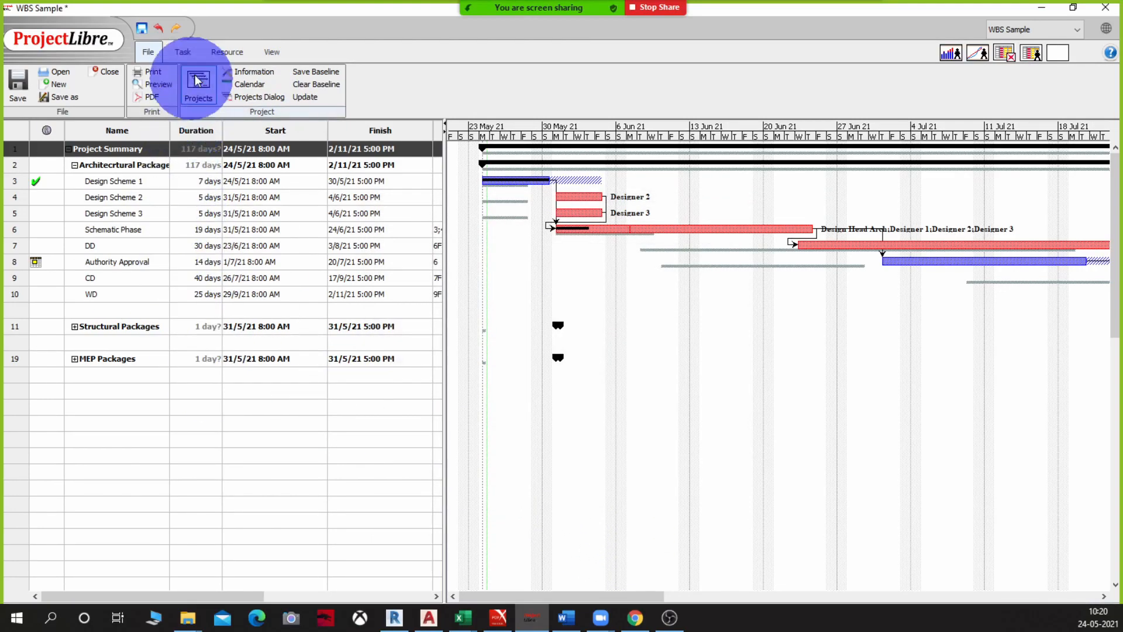
Review the project's general information and its statistics on dates, duration, work and cost
{"action": "left_click", "coordinate": [181, 49]}
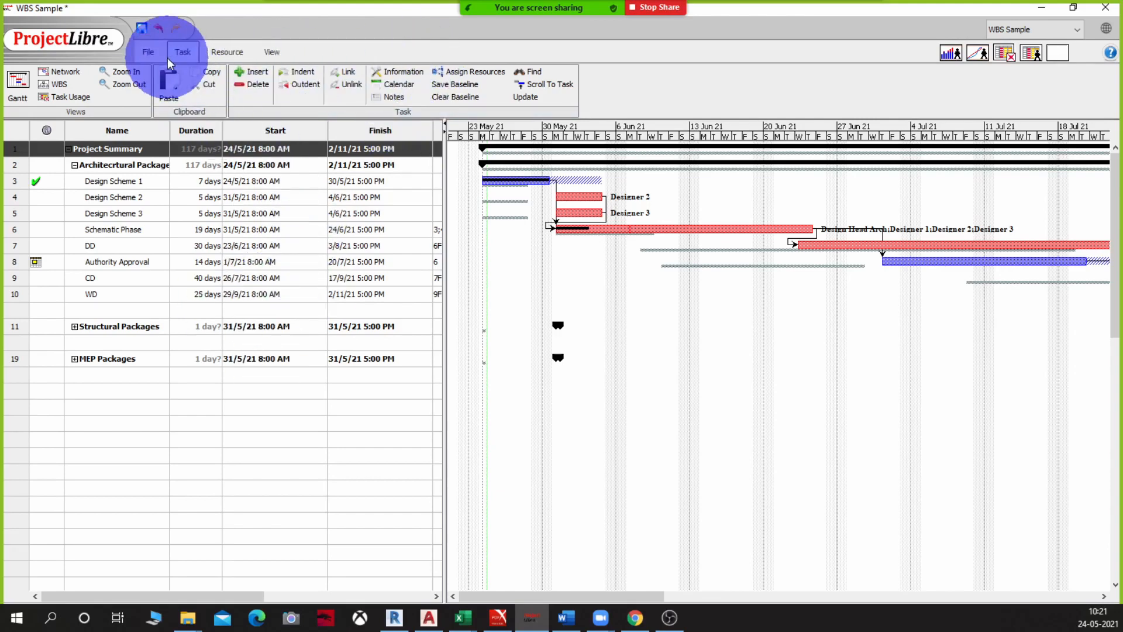
{"action": "left_click", "coordinate": [227, 52]}
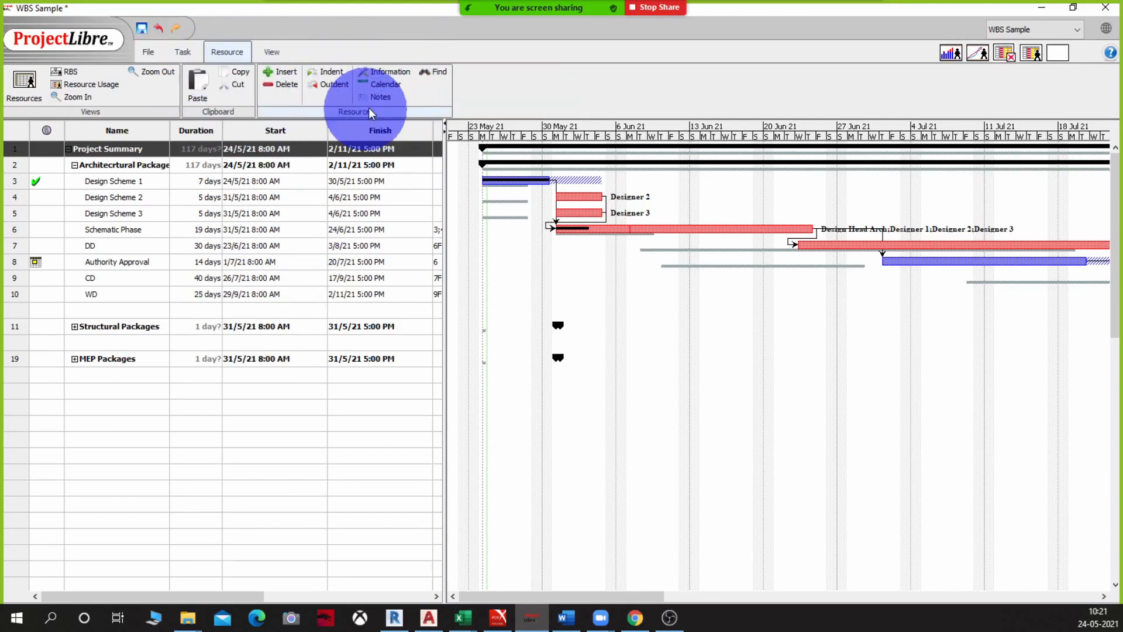
{"action": "left_click", "coordinate": [145, 52]}
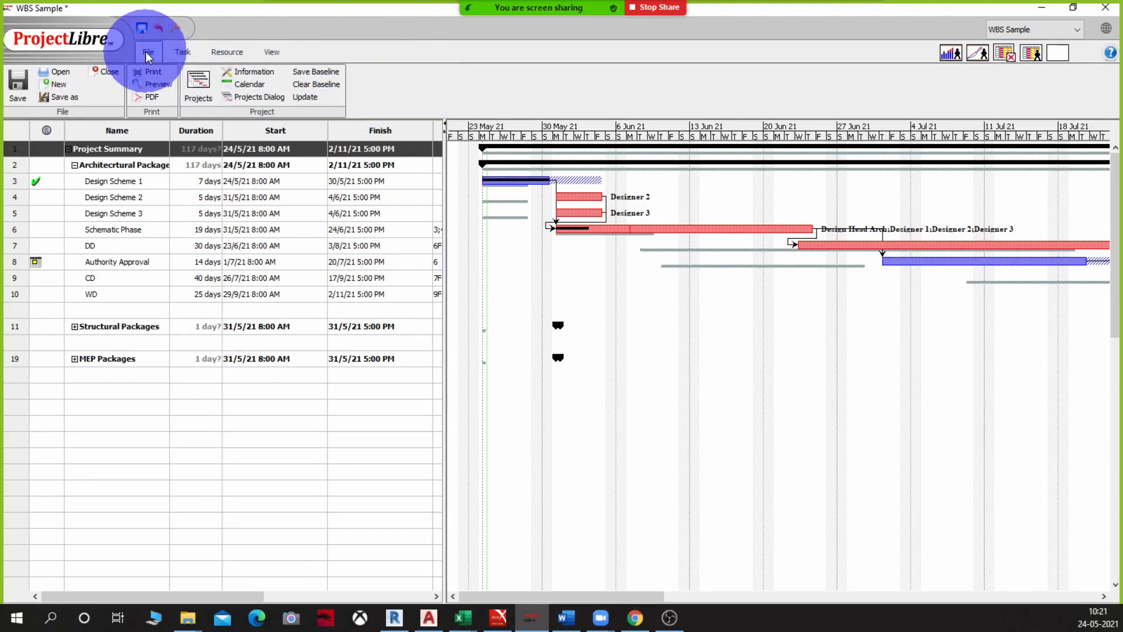
{"action": "left_click", "coordinate": [258, 73]}
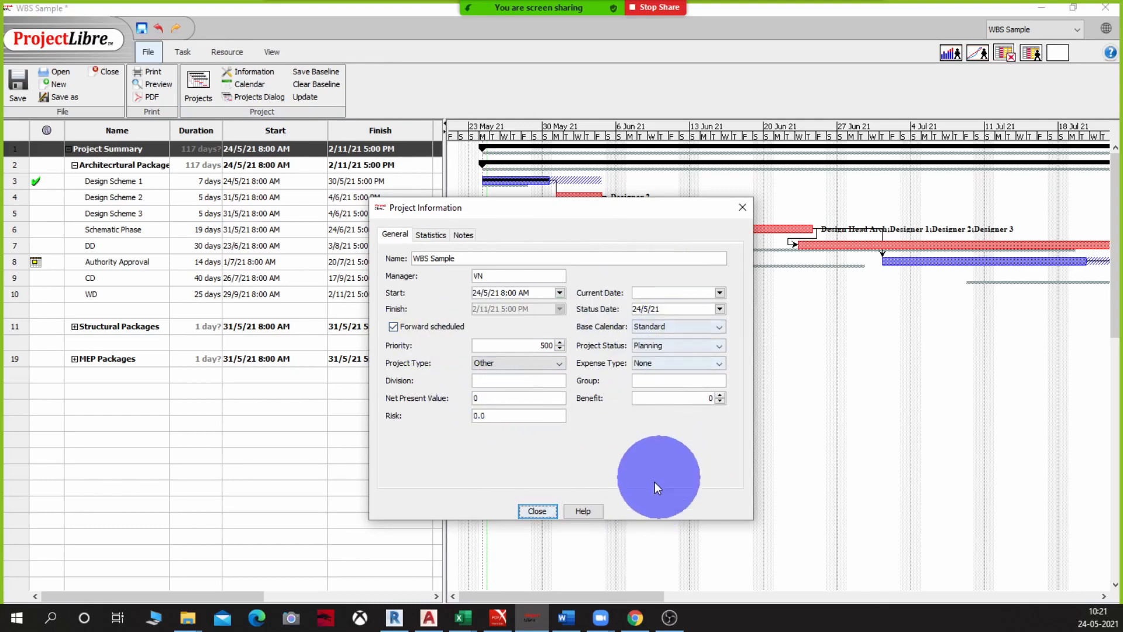
{"action": "left_click", "coordinate": [436, 234]}
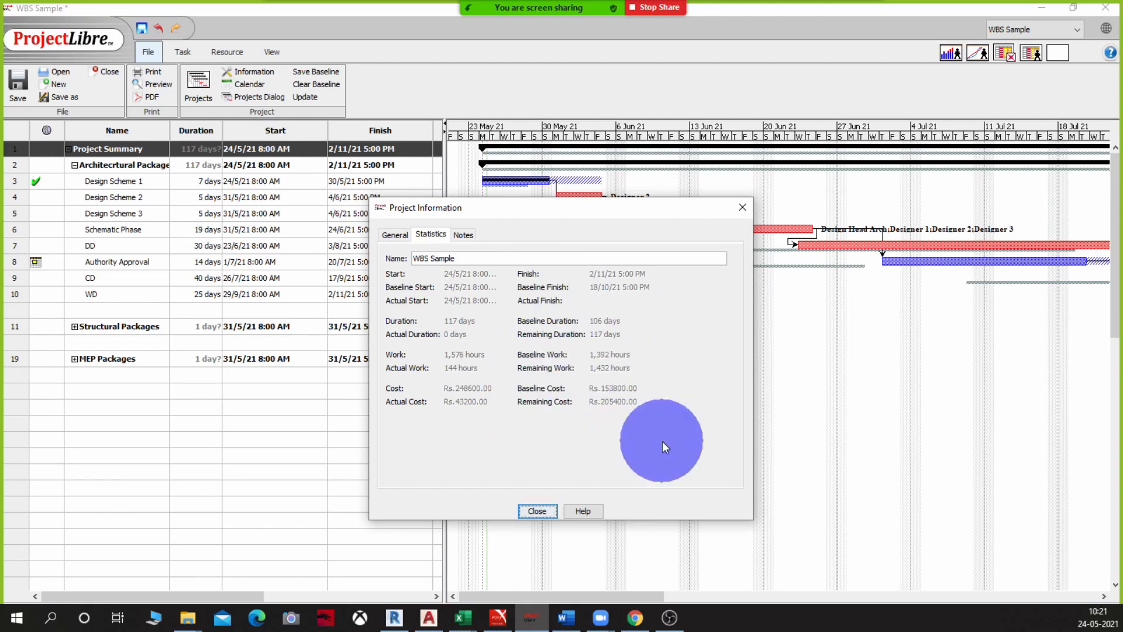
Set the project's current date to 25/5/21 and its status date to 26/5/21
{"action": "left_click", "coordinate": [397, 236]}
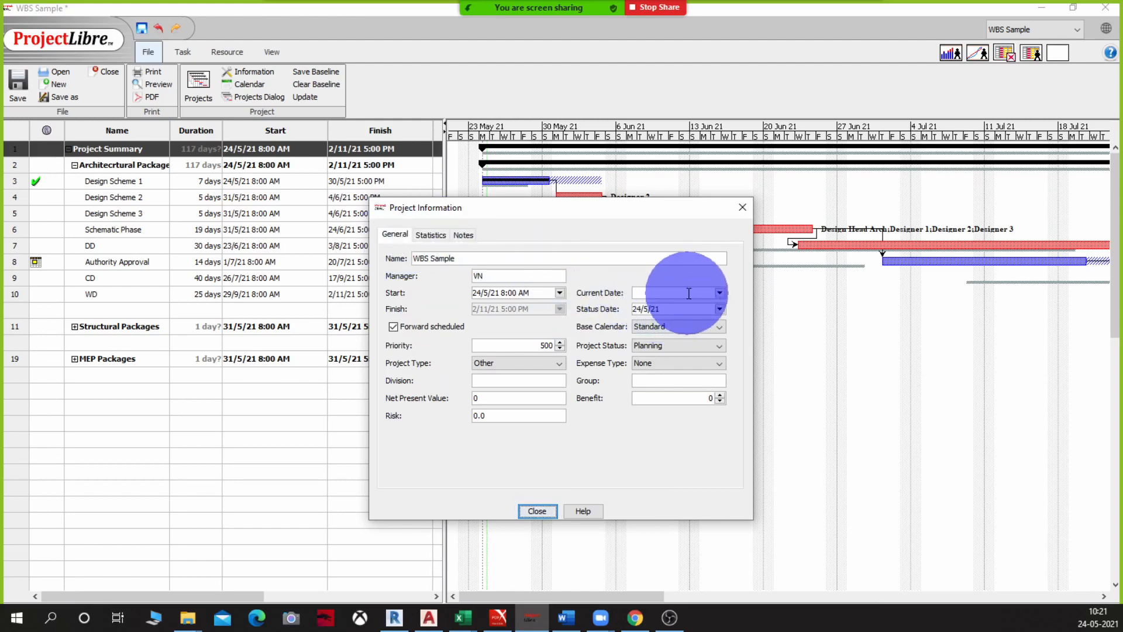
{"action": "left_click", "coordinate": [720, 293]}
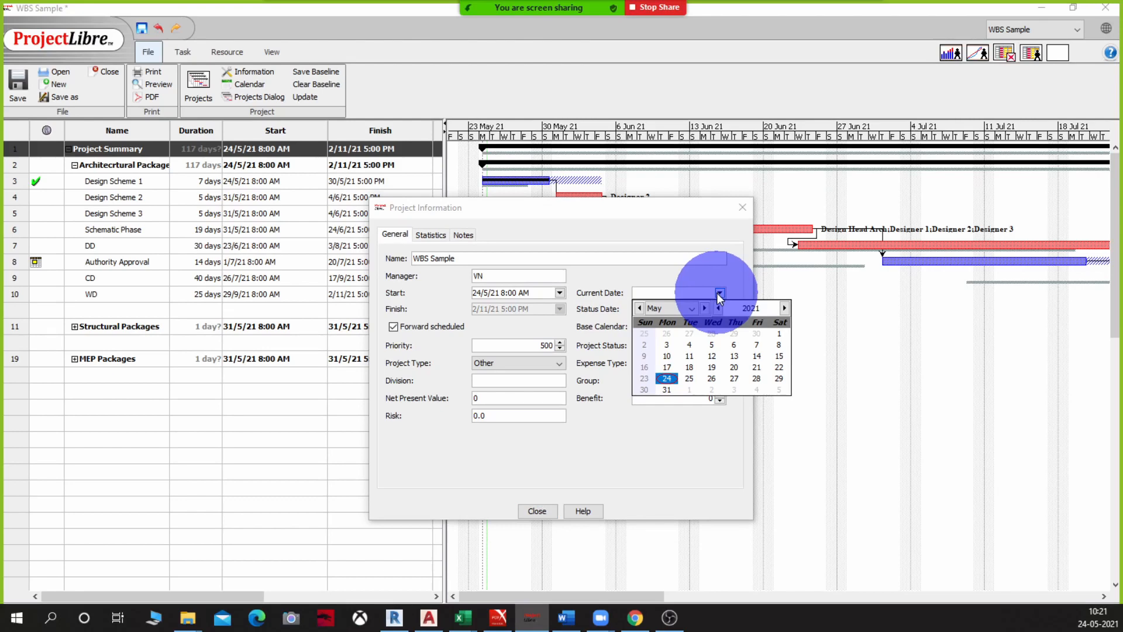
{"action": "left_click", "coordinate": [714, 378]}
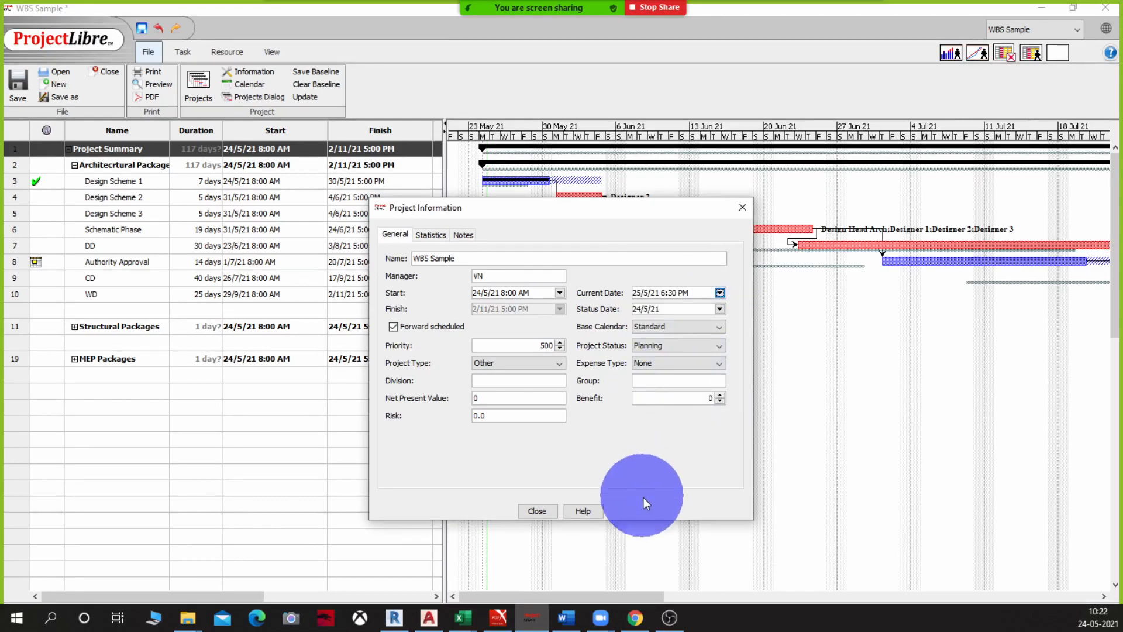
{"action": "left_click", "coordinate": [720, 293]}
{"action": "left_click", "coordinate": [712, 377]}
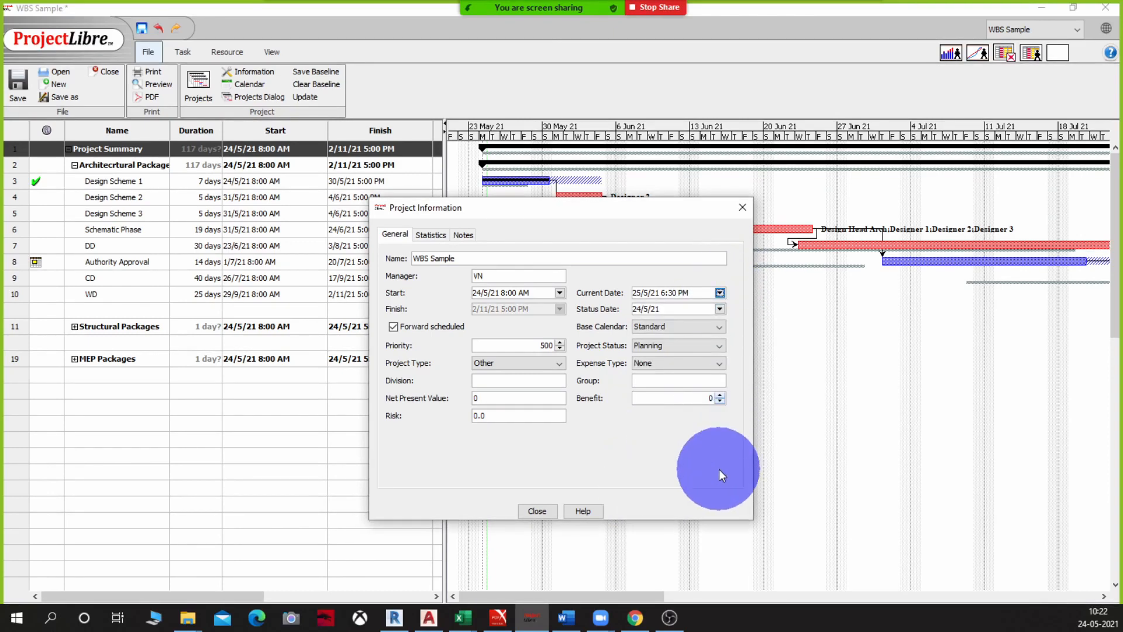
{"action": "left_click", "coordinate": [721, 308]}
{"action": "left_click", "coordinate": [711, 394]}
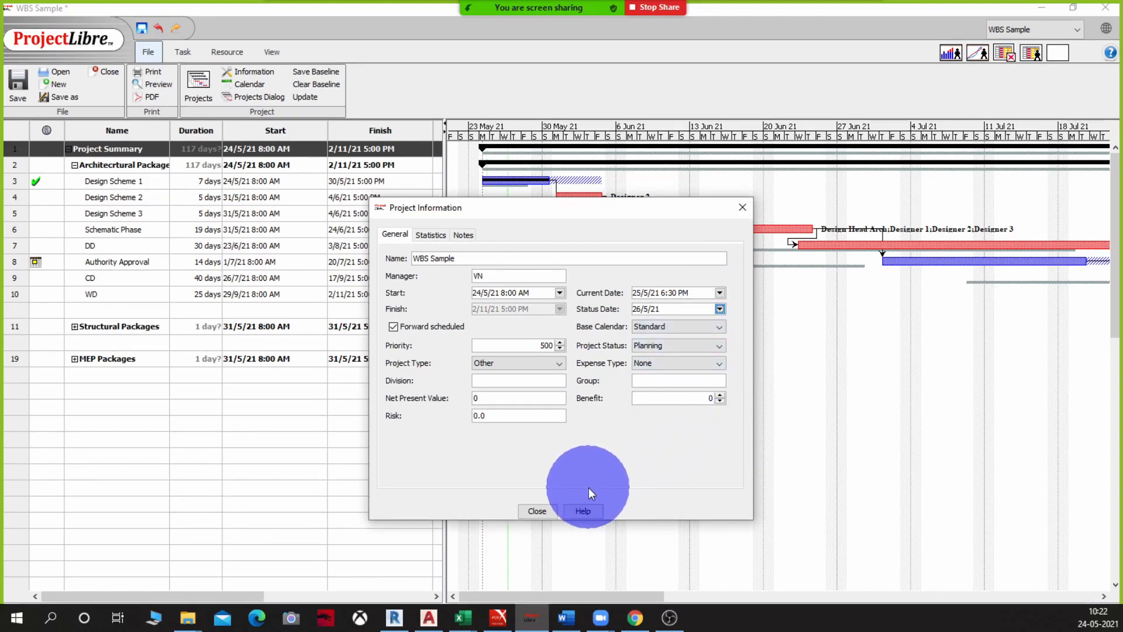
{"action": "left_click", "coordinate": [542, 512]}
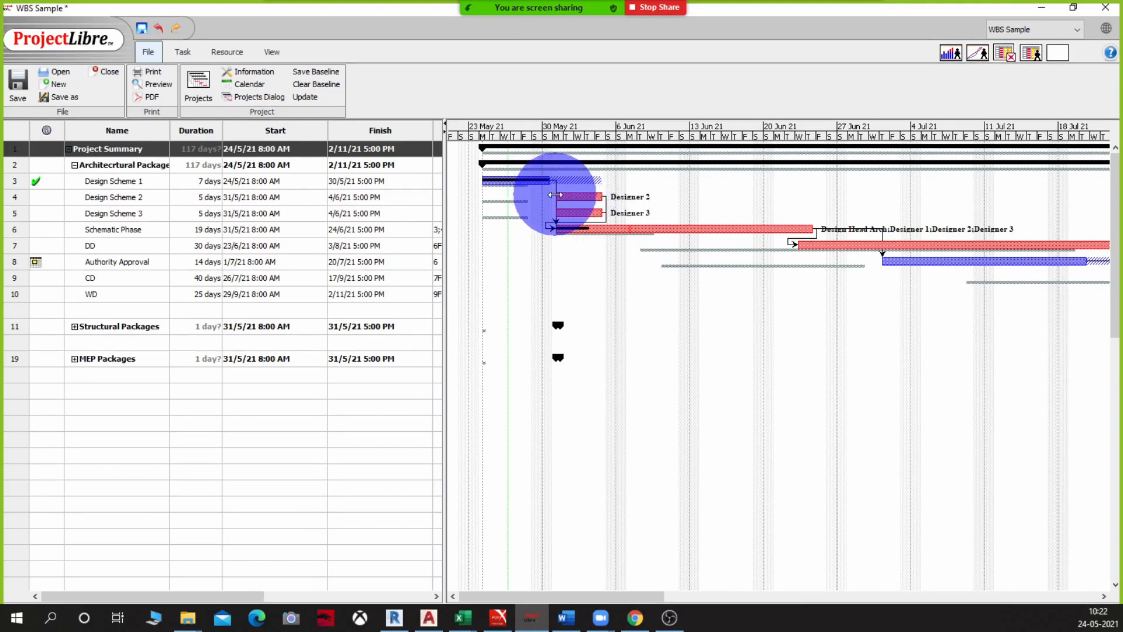
Mark progress about halfway along the Design Scheme 2 and Design Scheme 3 bars in the Gantt chart
{"action": "left_click_drag", "start_coordinate": [557, 197], "coordinate": [576, 199]}
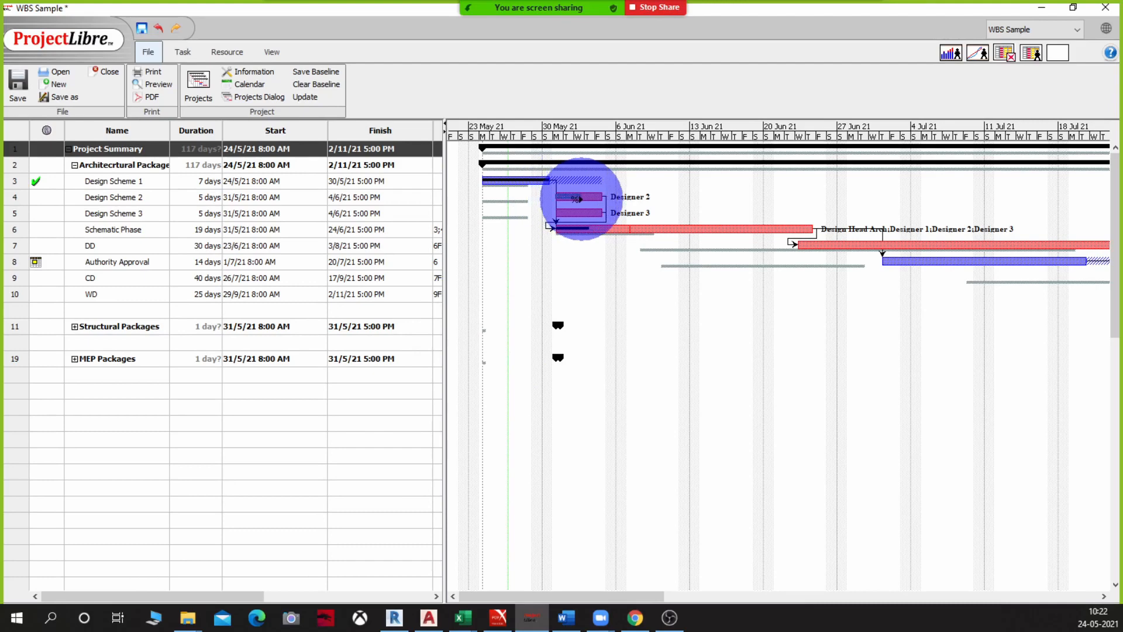
{"action": "mouse_move", "coordinate": [576, 199]}
{"action": "left_mouse_down"}
{"action": "mouse_move", "coordinate": [567, 217]}
{"action": "mouse_move", "coordinate": [577, 218]}
{"action": "left_mouse_up"}
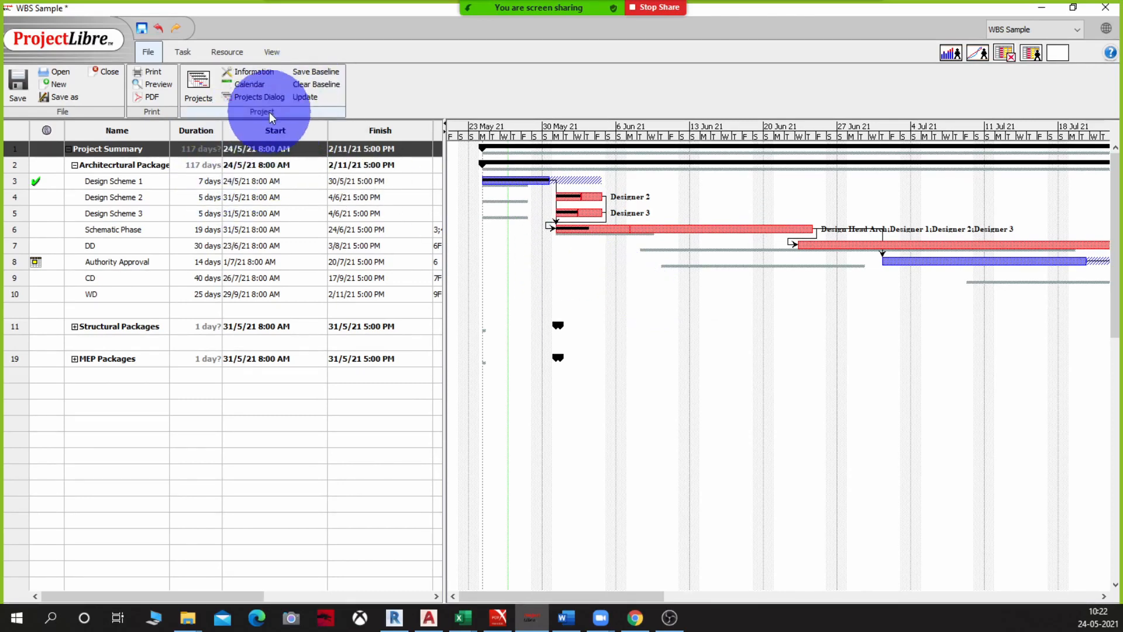
Set the project's current date to 2/6/21 and its status date to 3/6/21
{"action": "left_click", "coordinate": [237, 73]}
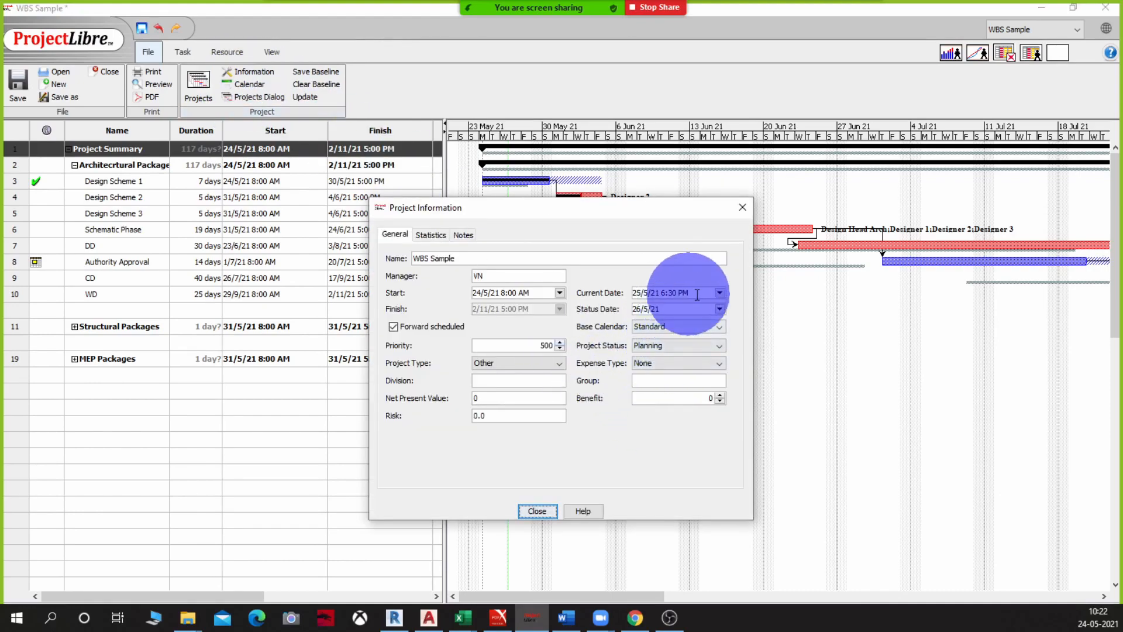
{"action": "left_click", "coordinate": [719, 293]}
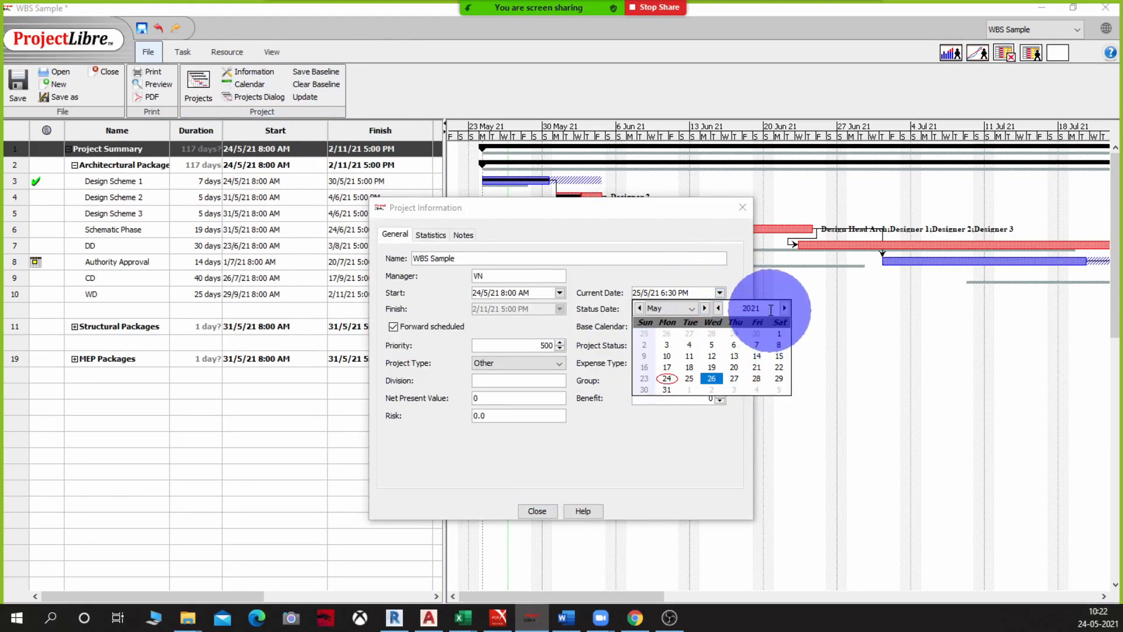
{"action": "left_click", "coordinate": [691, 308]}
{"action": "left_click", "coordinate": [669, 333]}
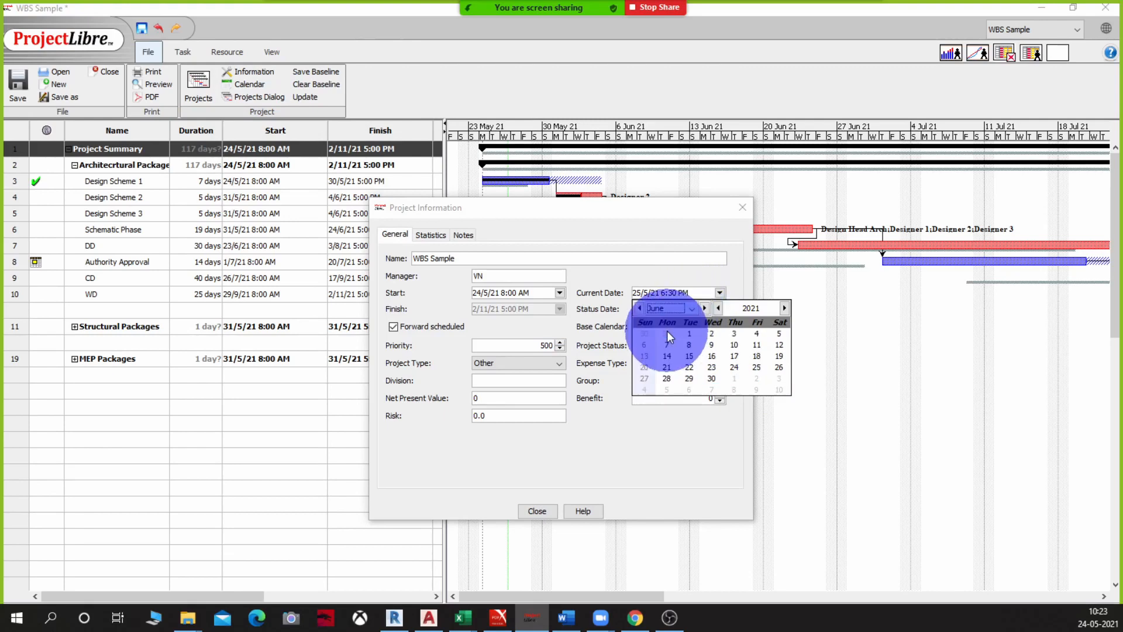
{"action": "left_click", "coordinate": [736, 336]}
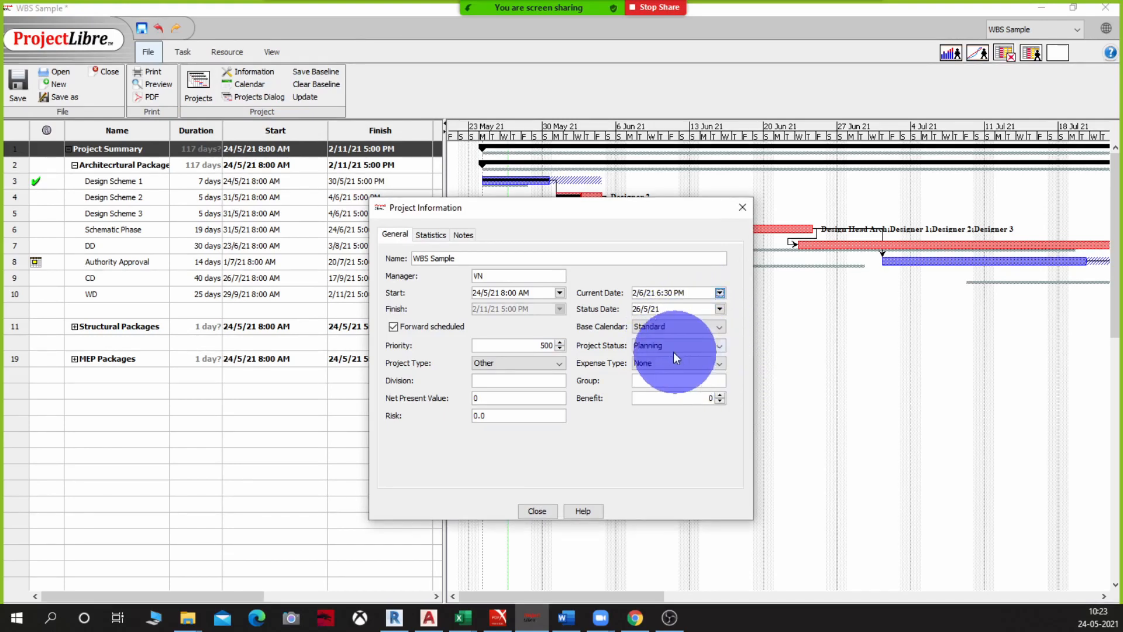
{"action": "left_click", "coordinate": [720, 309]}
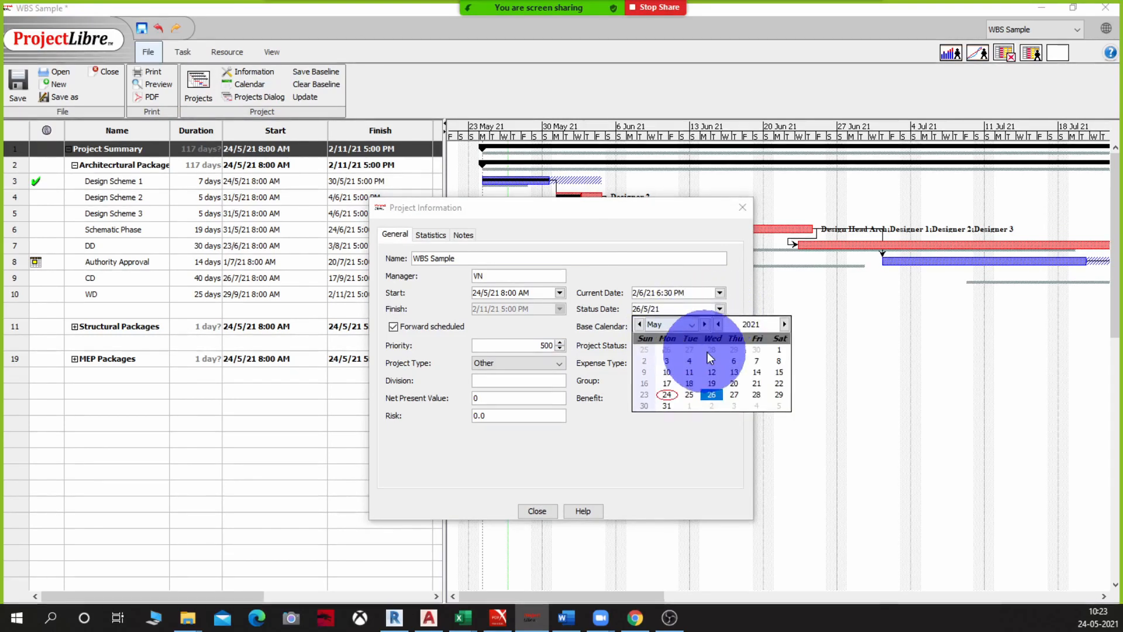
{"action": "left_click", "coordinate": [691, 325]}
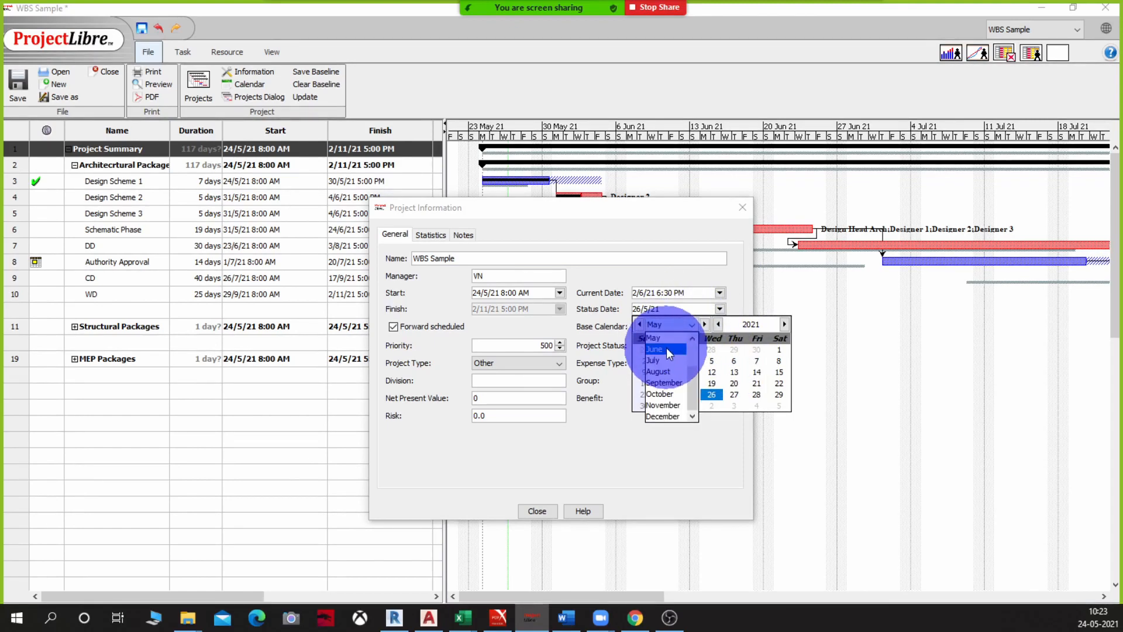
{"action": "left_click", "coordinate": [666, 349]}
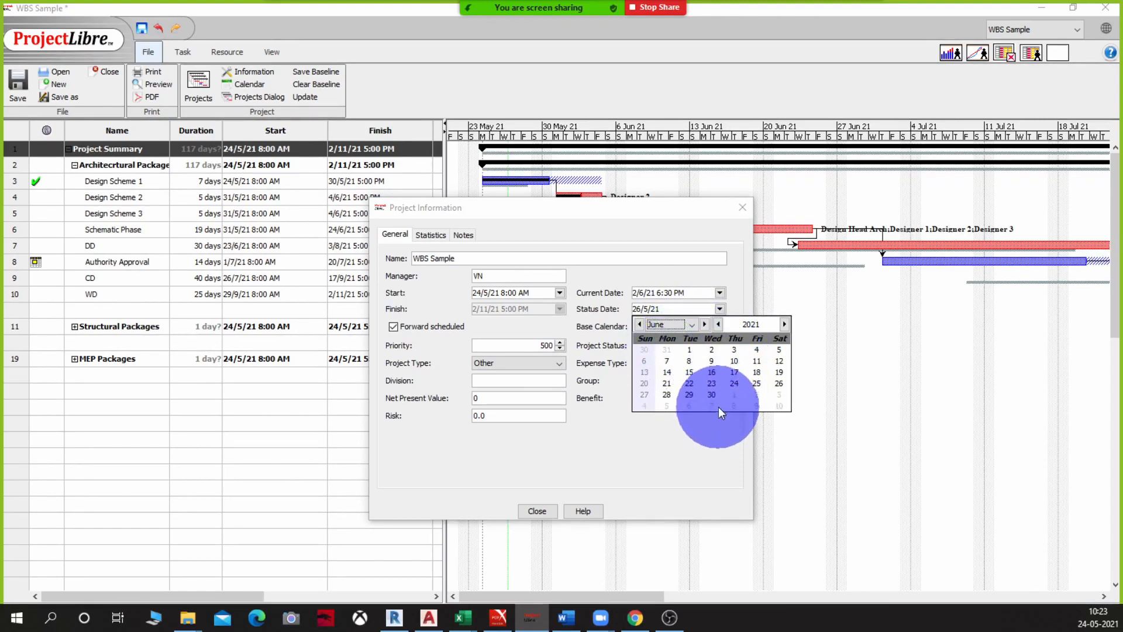
{"action": "left_click", "coordinate": [734, 349]}
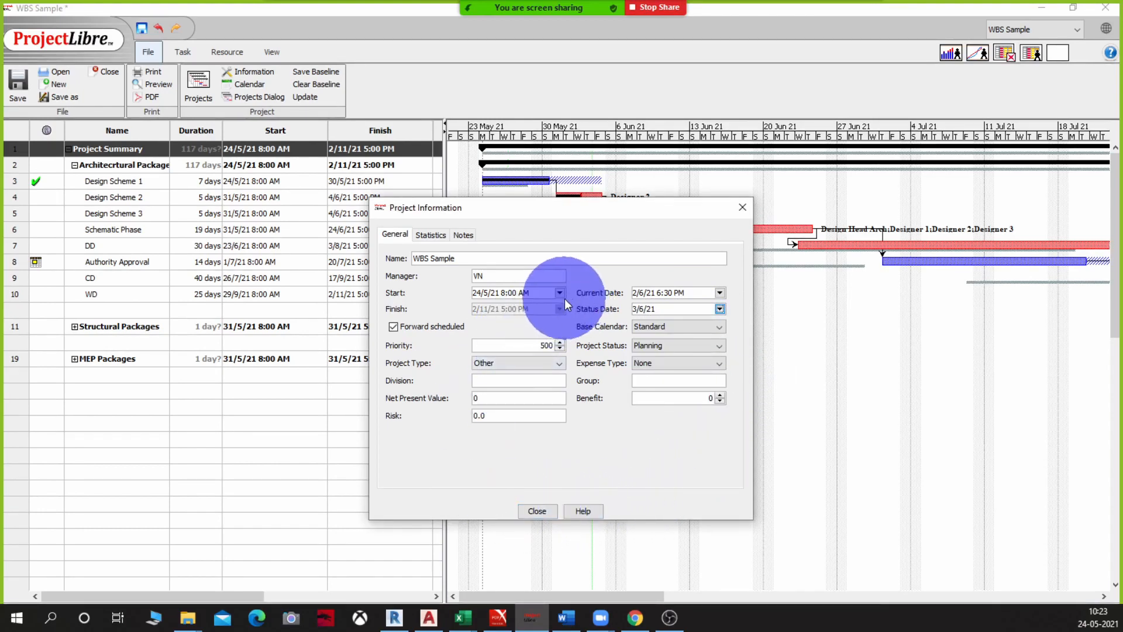
Set the project's current date to 23/5/21 and its status date to 24/5/21
{"action": "left_click", "coordinate": [720, 309]}
{"action": "left_click", "coordinate": [640, 308]}
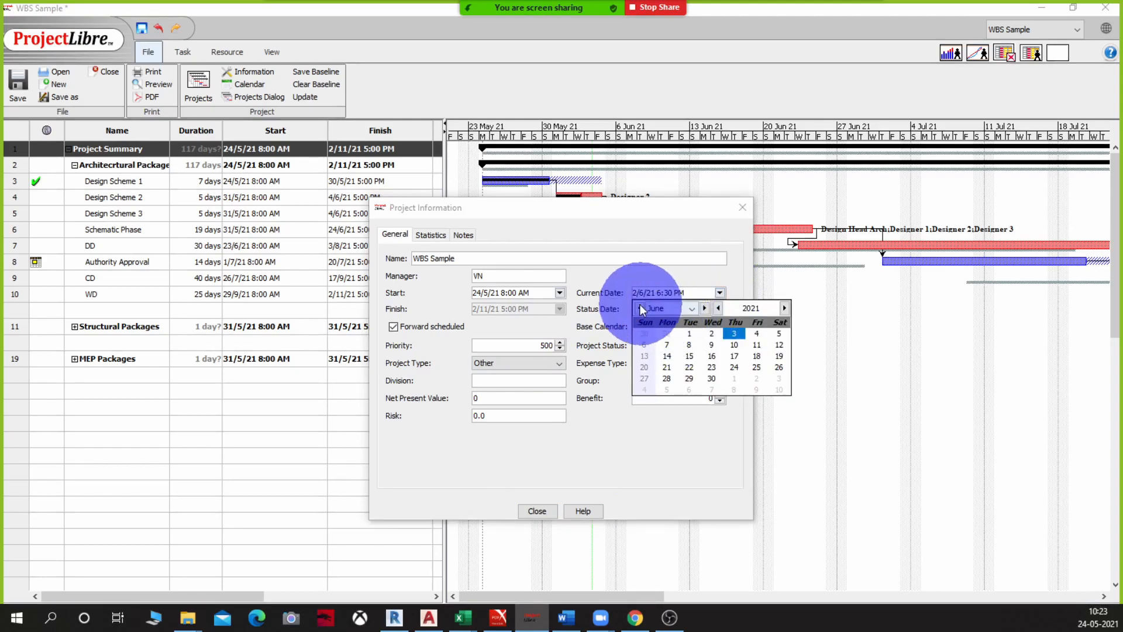
{"action": "left_click", "coordinate": [667, 378]}
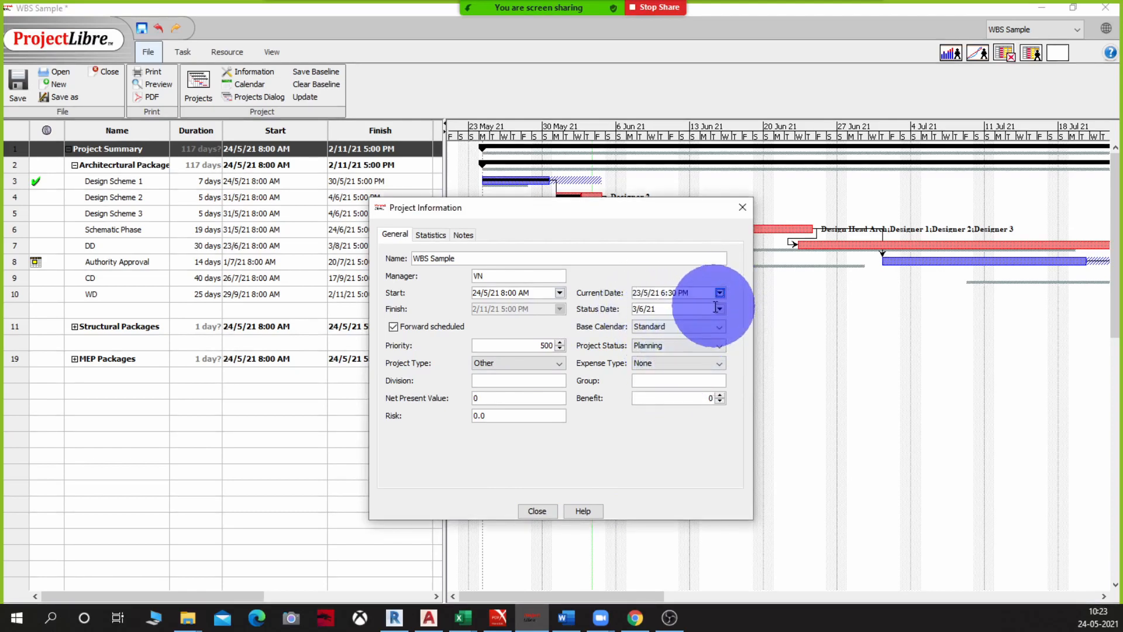
{"action": "left_click", "coordinate": [719, 308]}
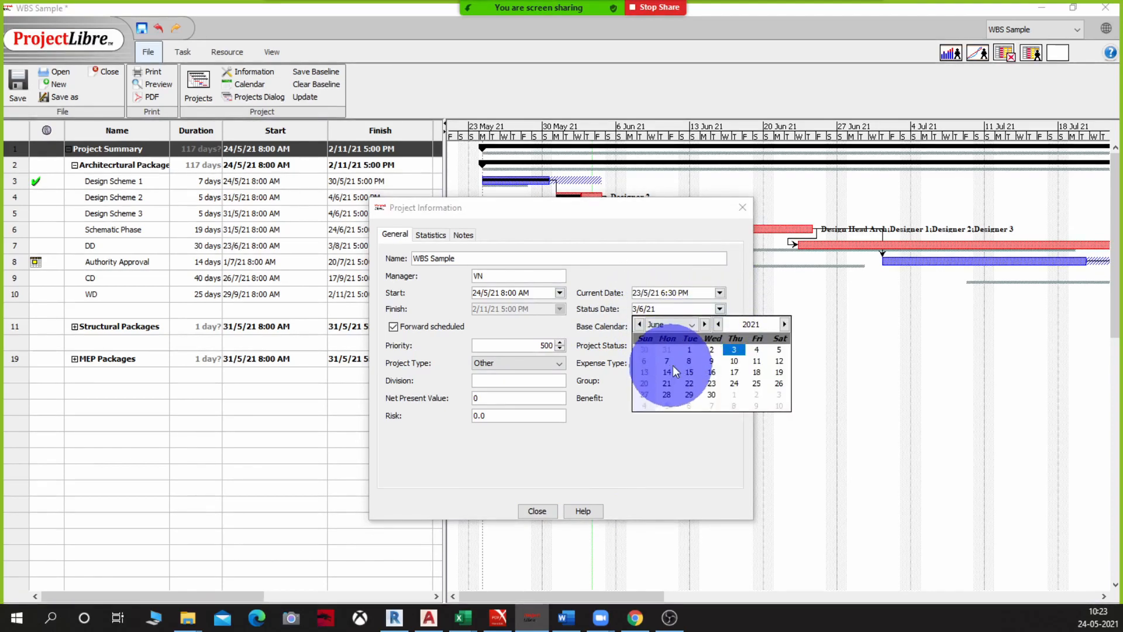
{"action": "left_click", "coordinate": [642, 324]}
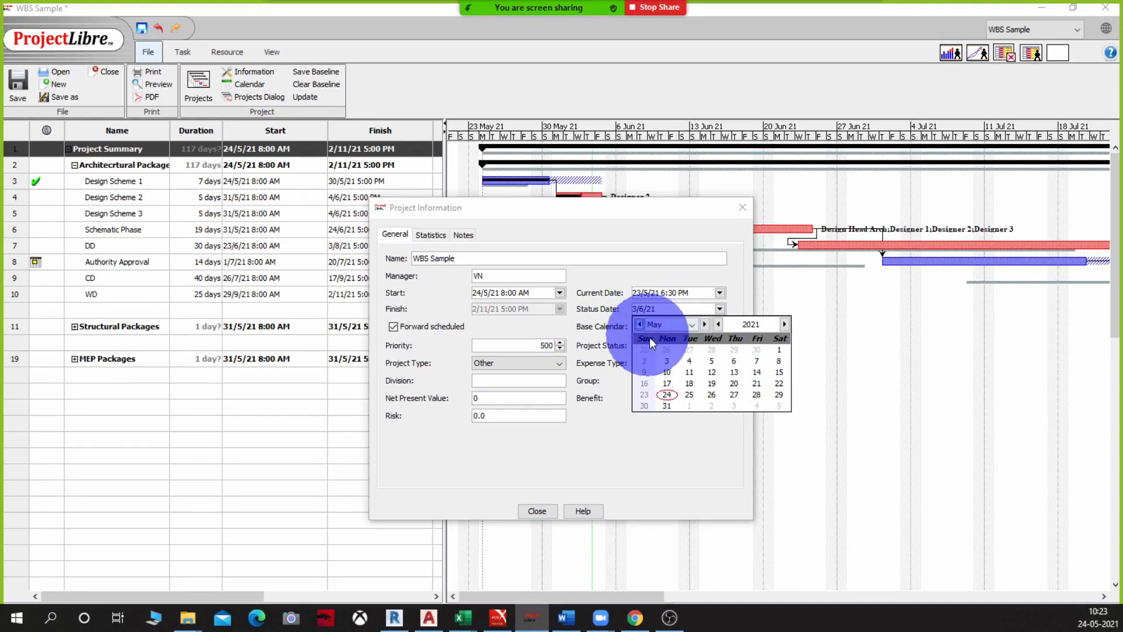
{"action": "left_click", "coordinate": [668, 395]}
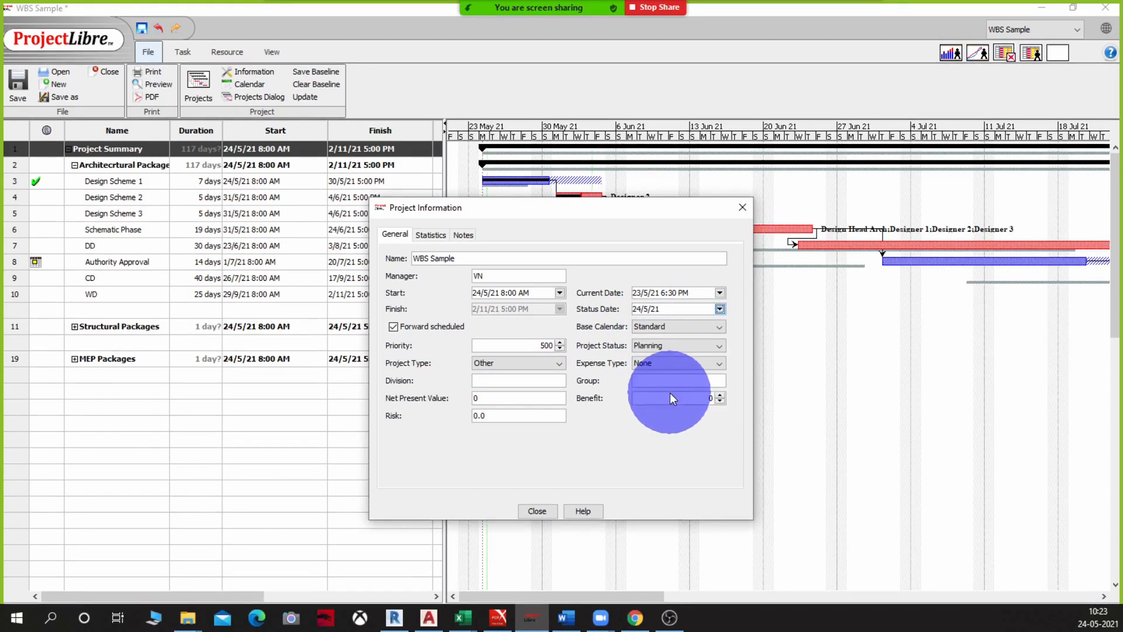
Set the project's start date to 3/5/21 and close the project information
{"action": "left_click", "coordinate": [560, 294]}
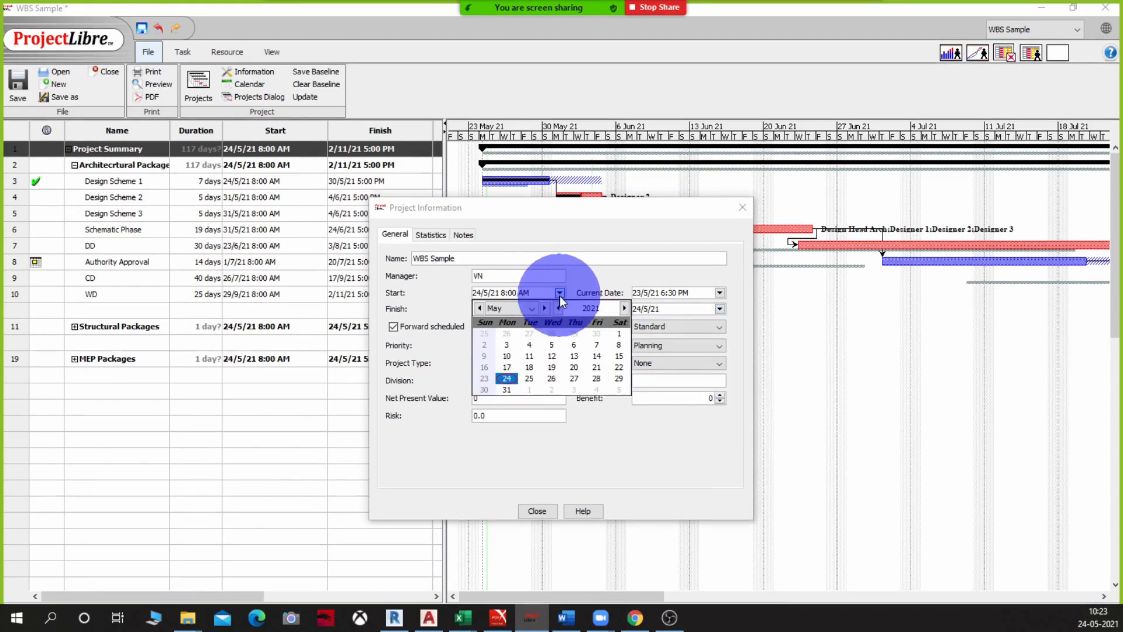
{"action": "left_click", "coordinate": [507, 345]}
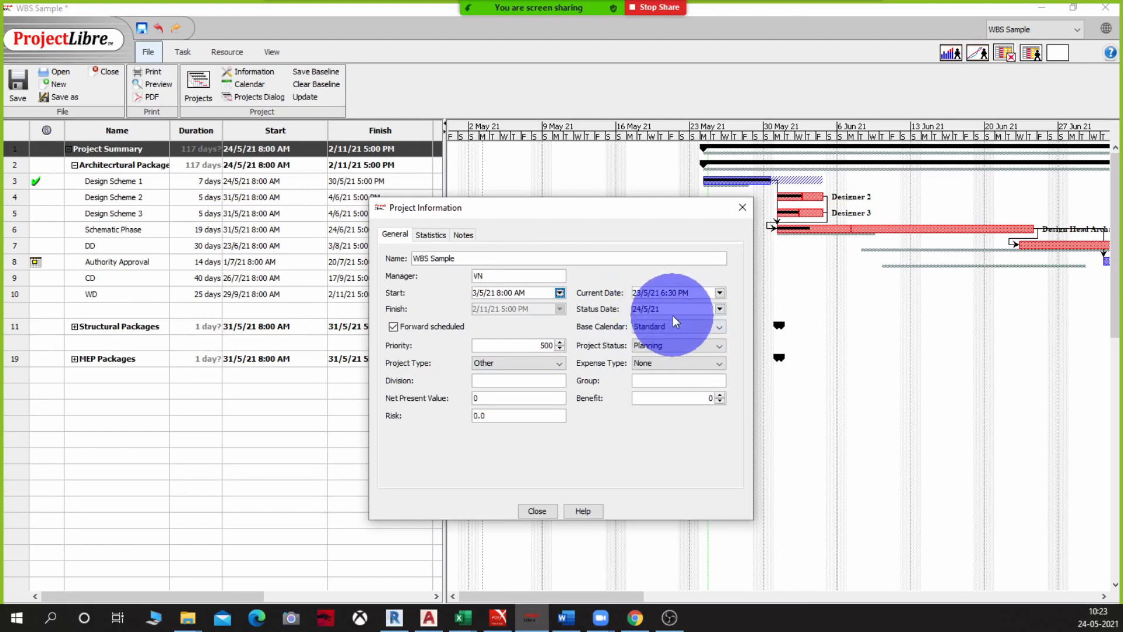
{"action": "left_click", "coordinate": [537, 511]}
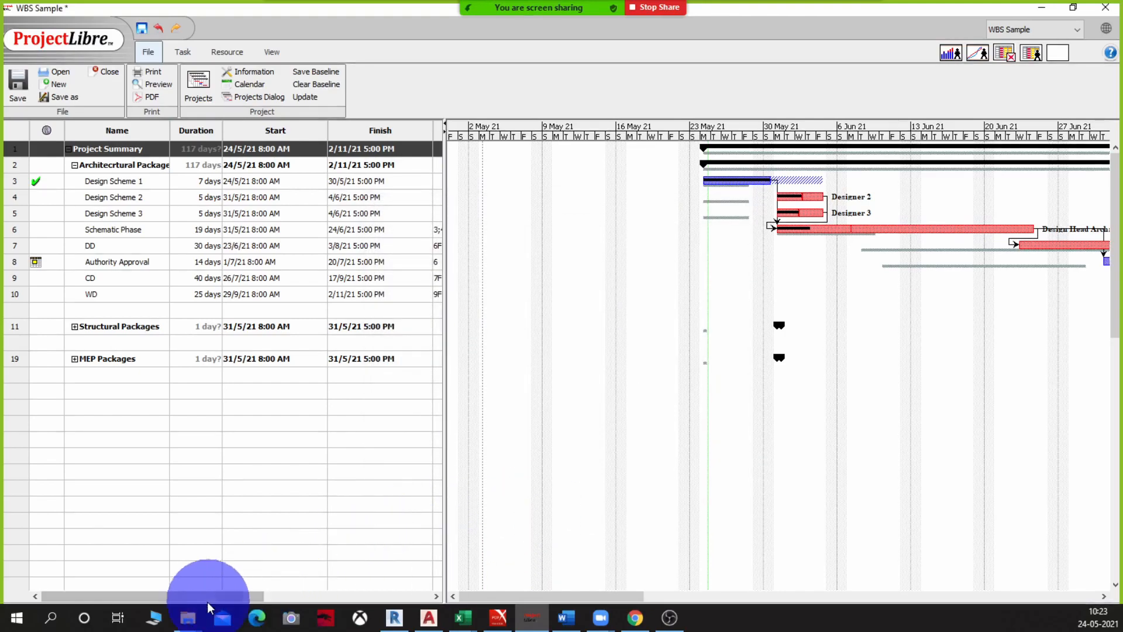
Insert a BCWP column before the Resource Names column in the task table
{"action": "left_click_drag", "start_coordinate": [202, 602], "coordinate": [367, 128]}
{"action": "right_click", "coordinate": [367, 128]}
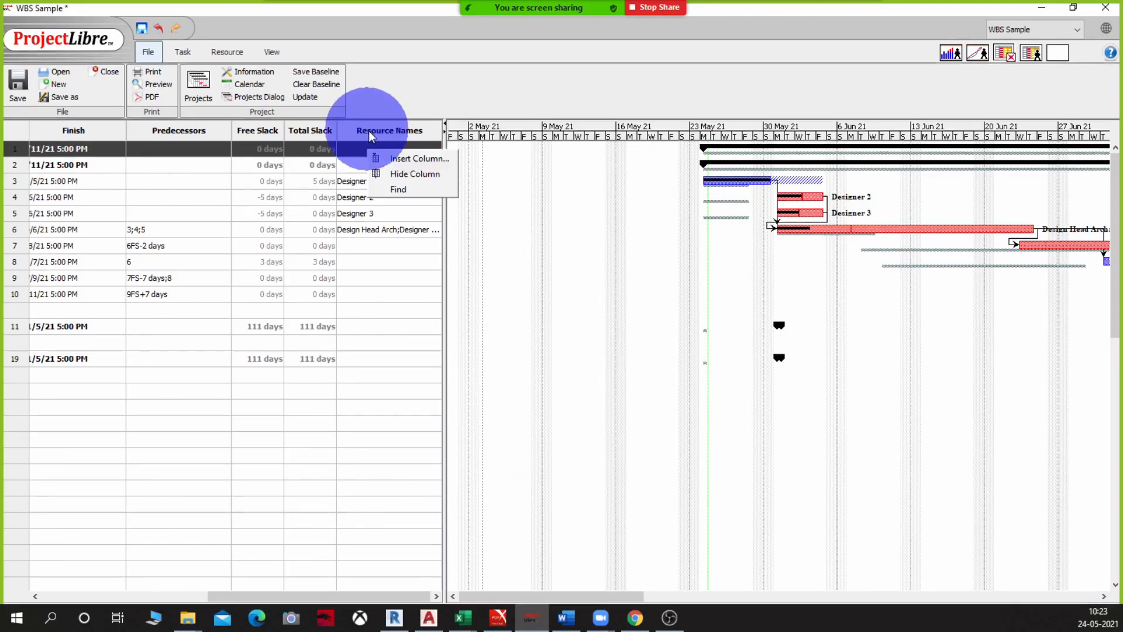
{"action": "left_click", "coordinate": [392, 160]}
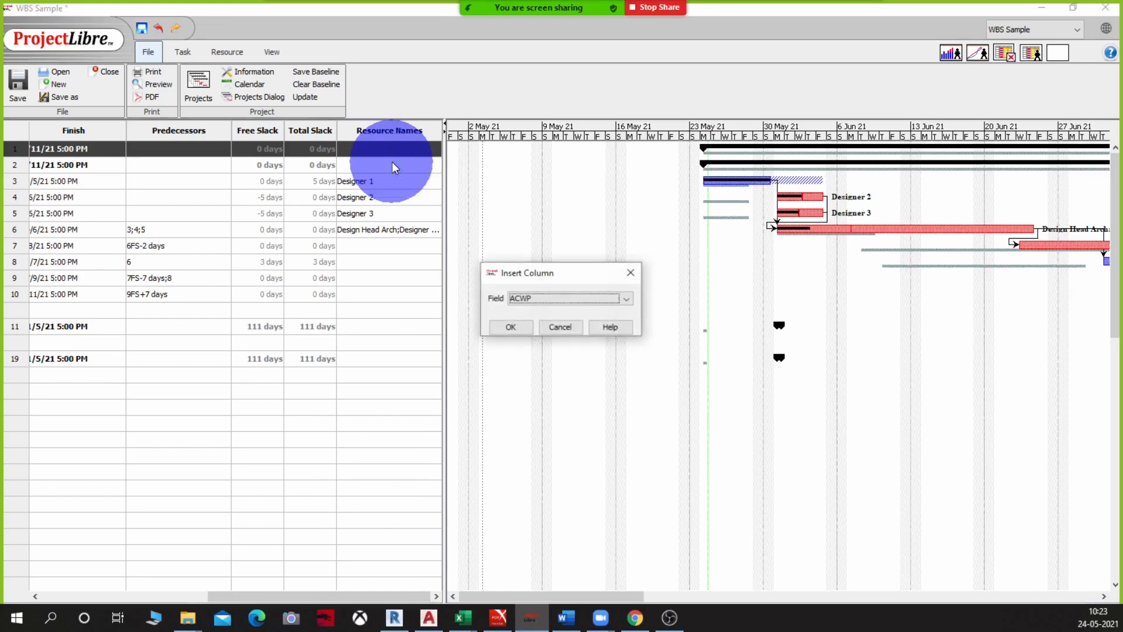
{"action": "left_click", "coordinate": [542, 300]}
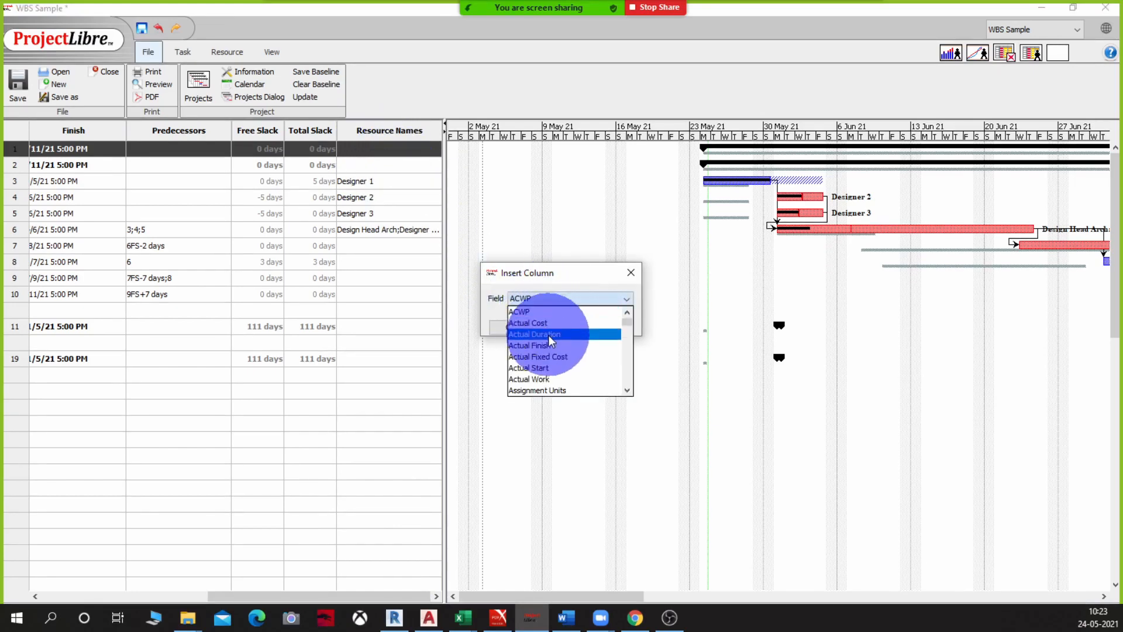
{"action": "scroll", "coordinate": [530, 350], "scroll_direction": "down", "scroll_amount": 1}
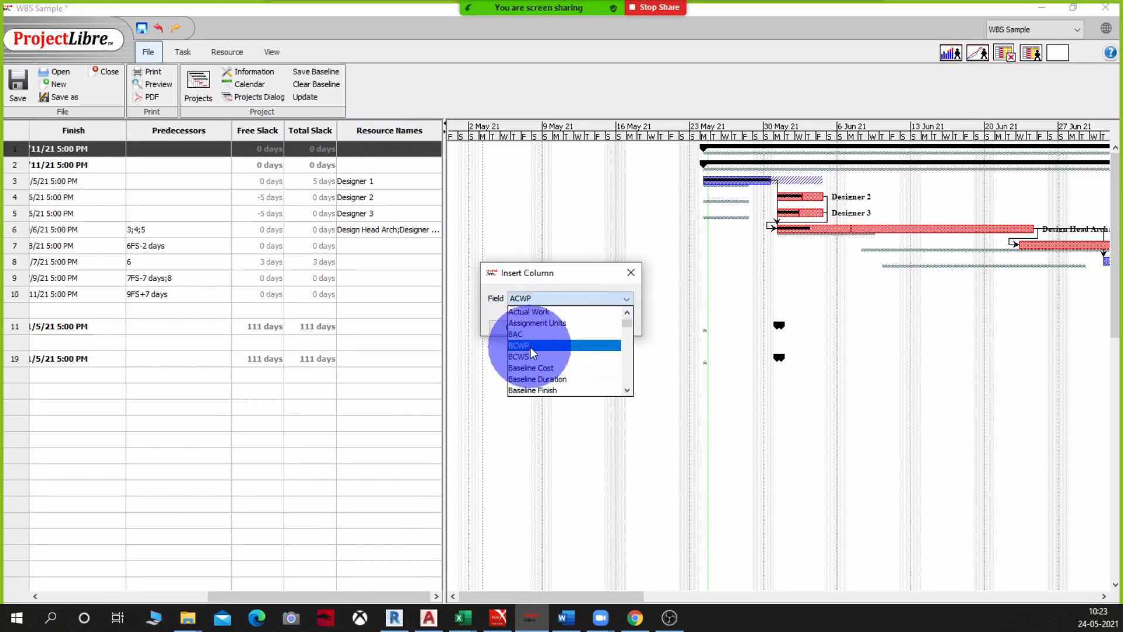
{"action": "left_click", "coordinate": [530, 346]}
{"action": "left_click", "coordinate": [519, 328]}
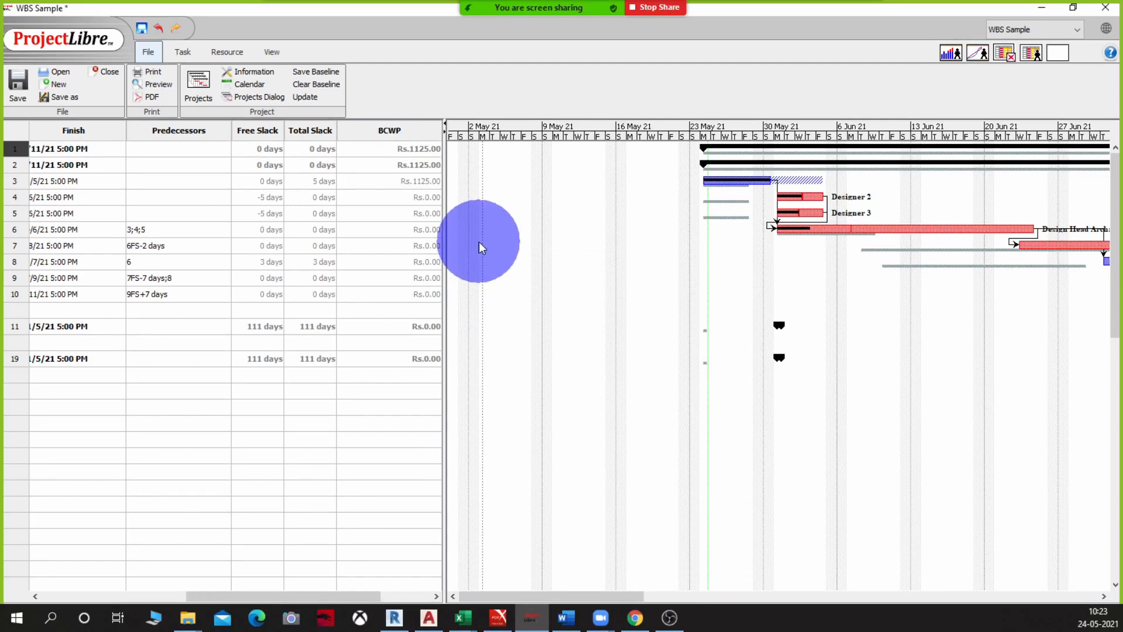
Insert a BCWS column before the BCWP column in the task table and compare the two columns
{"action": "right_click", "coordinate": [392, 128]}
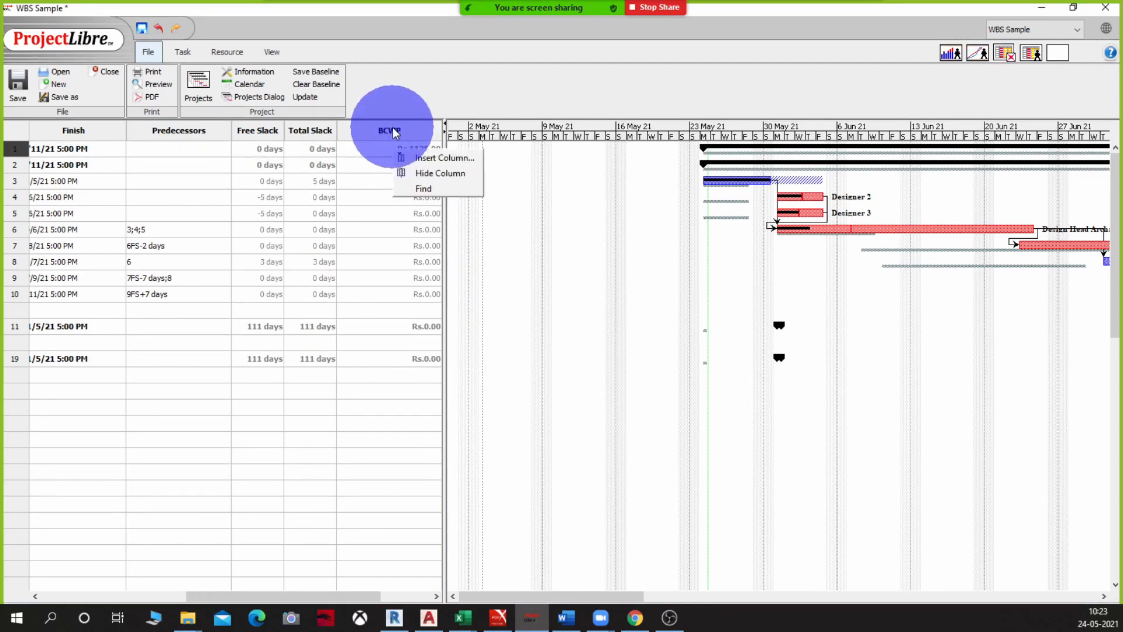
{"action": "left_click", "coordinate": [416, 155]}
{"action": "left_click", "coordinate": [553, 298]}
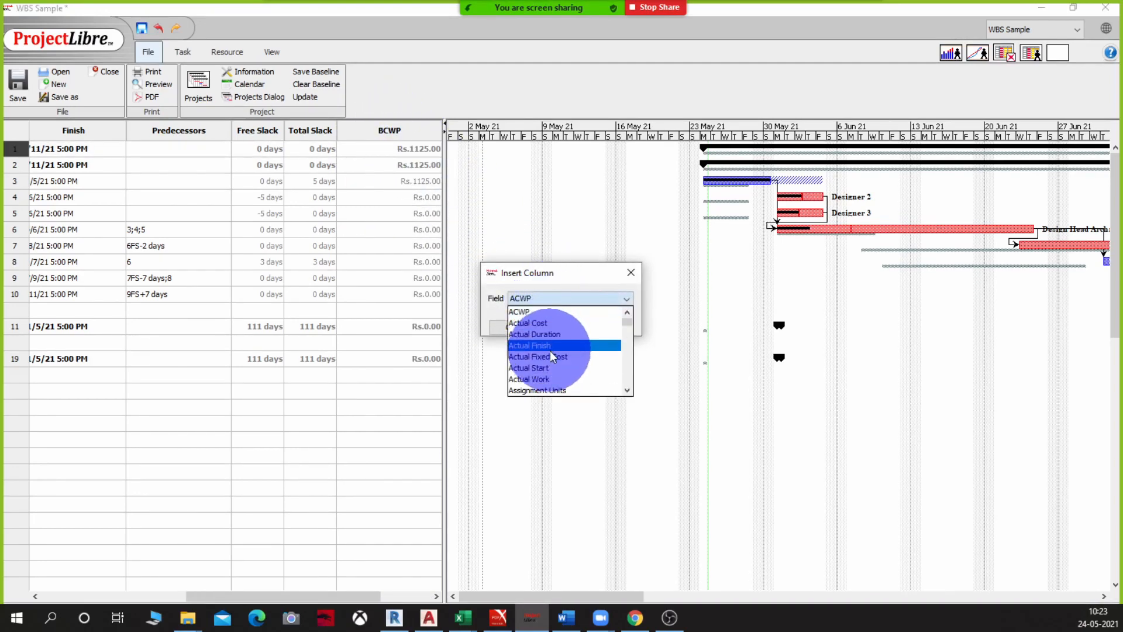
{"action": "scroll", "coordinate": [544, 358], "scroll_direction": "down", "scroll_amount": 5}
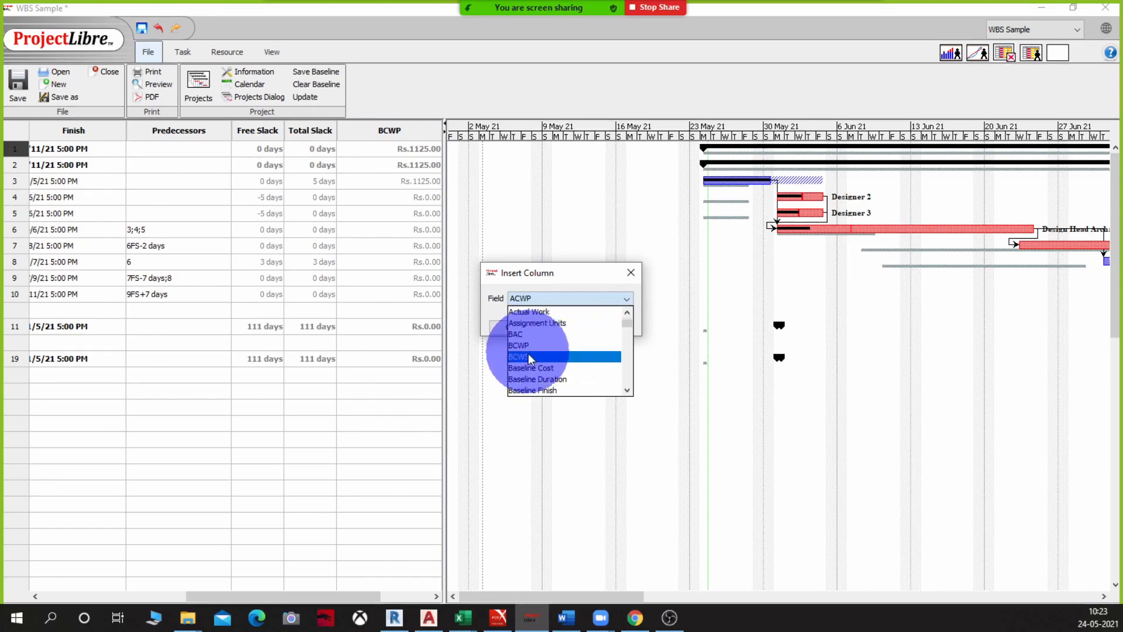
{"action": "left_click", "coordinate": [527, 356]}
{"action": "left_click", "coordinate": [507, 326]}
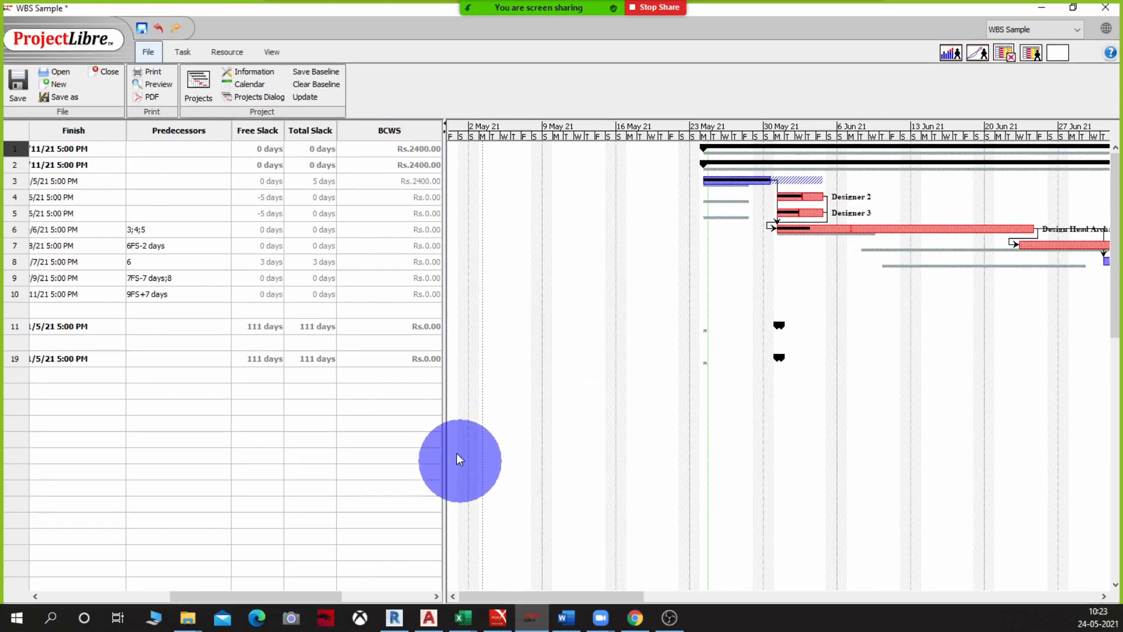
{"action": "left_click_drag", "start_coordinate": [287, 594], "coordinate": [395, 605]}
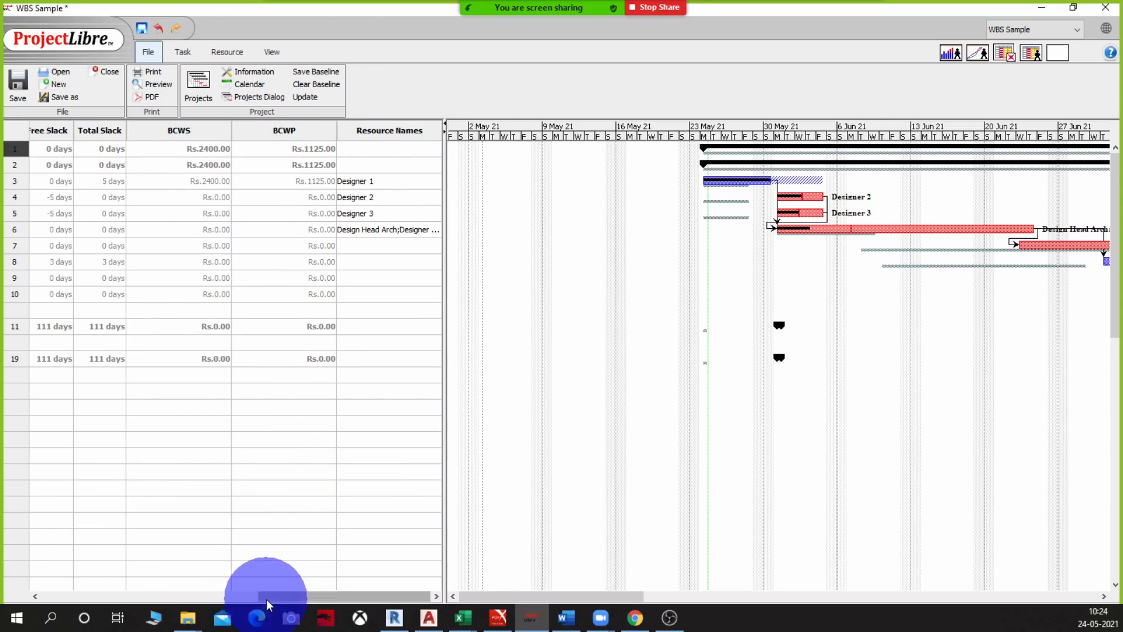
{"action": "left_click_drag", "start_coordinate": [266, 596], "coordinate": [254, 620]}
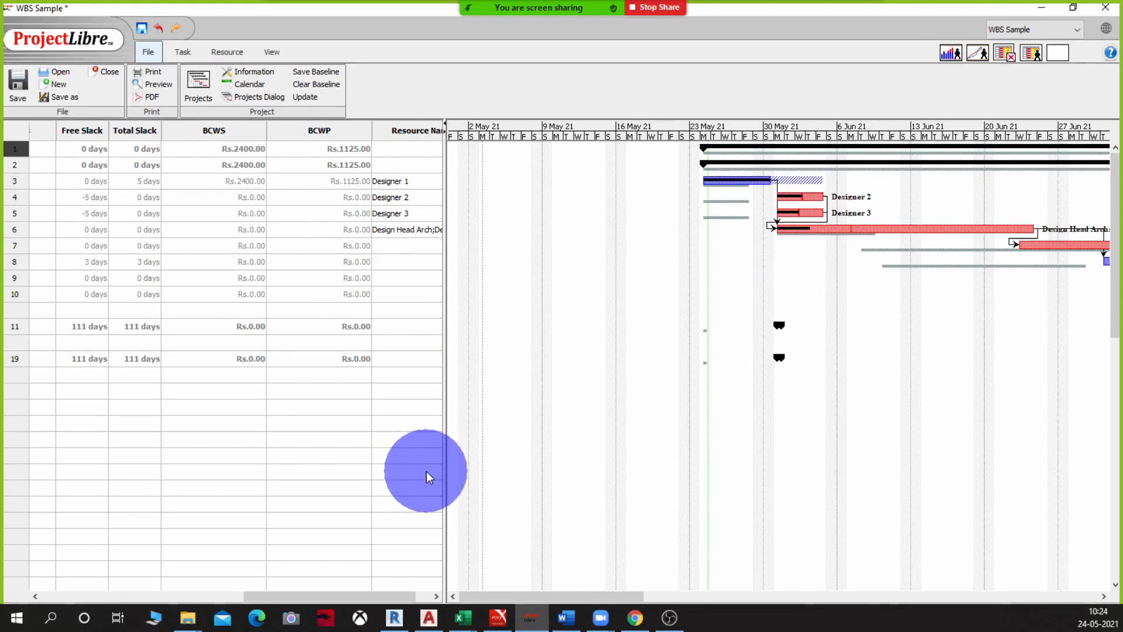
Clear the project's Baseline for the entire project and save a fresh Baseline for the entire project
{"action": "left_click", "coordinate": [314, 83]}
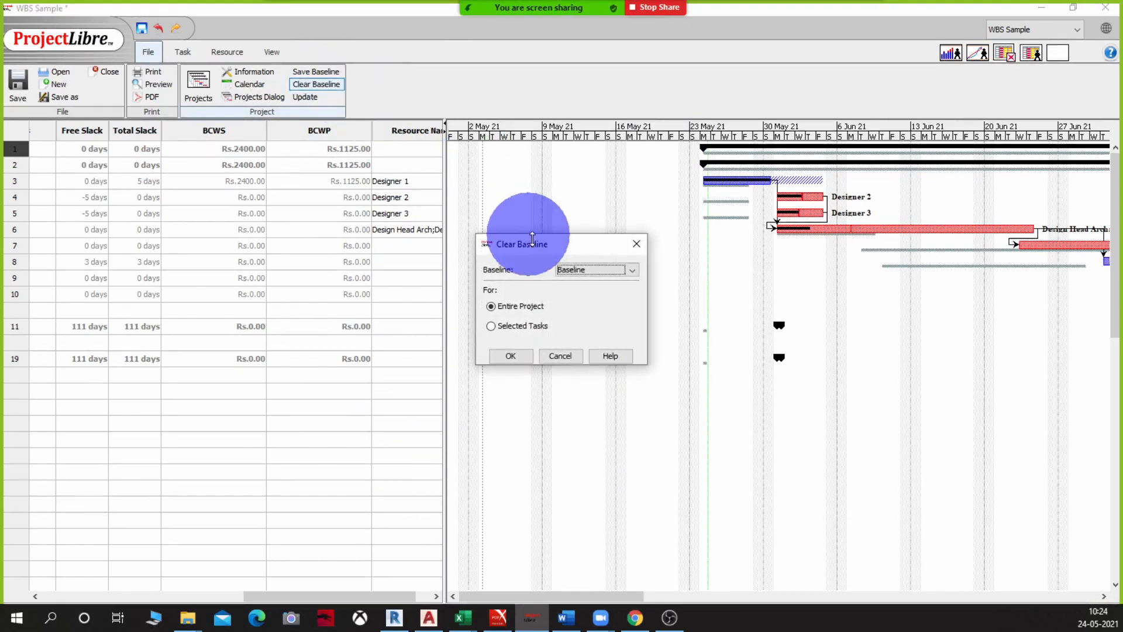
{"action": "left_click", "coordinate": [579, 270]}
{"action": "left_click", "coordinate": [575, 283]}
{"action": "left_click", "coordinate": [510, 356]}
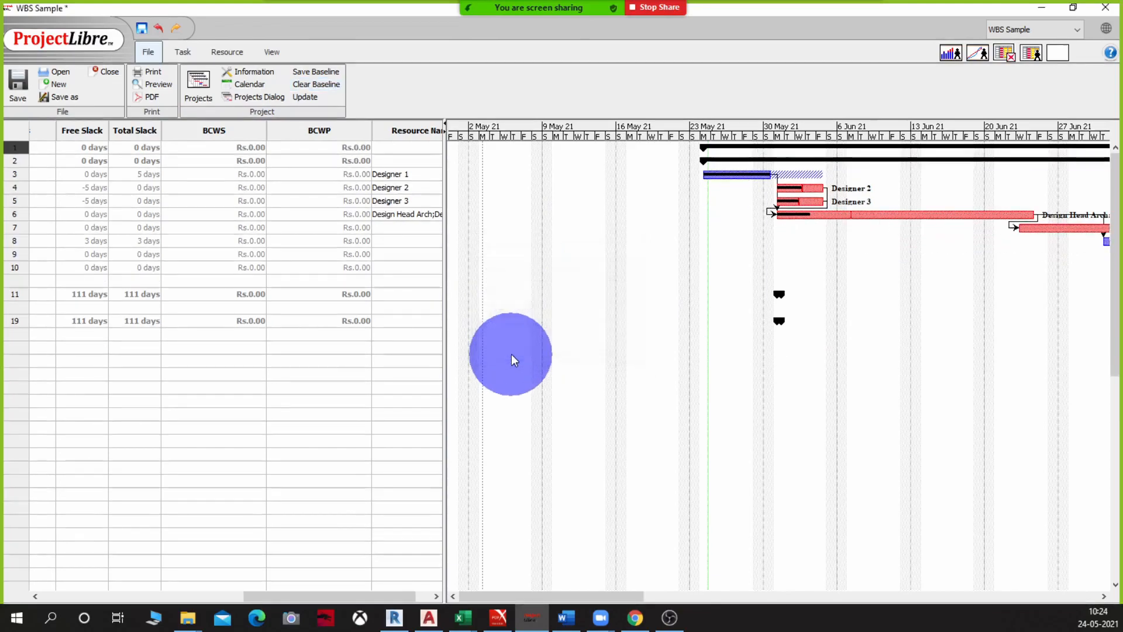
{"action": "left_click", "coordinate": [303, 72]}
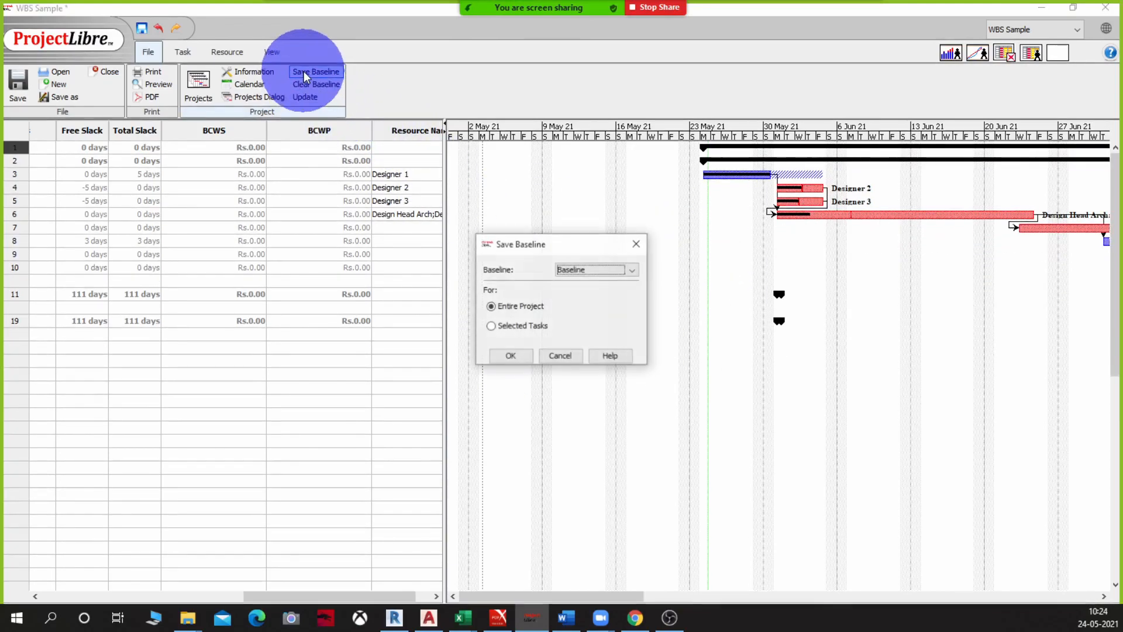
{"action": "left_click", "coordinate": [515, 359]}
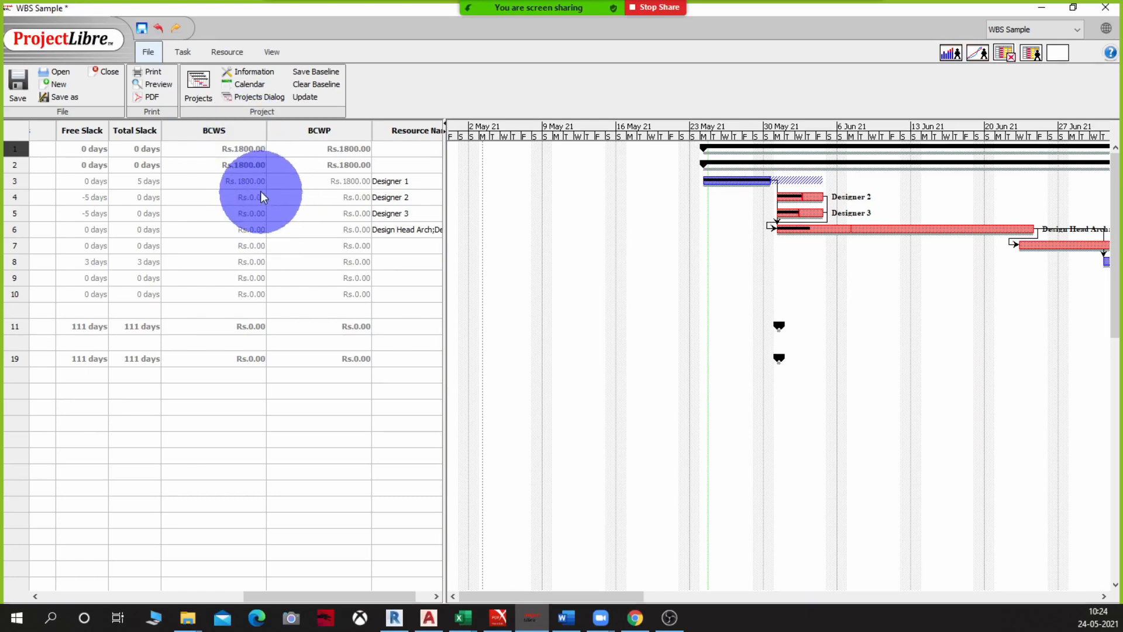
Update the entire project's work as complete through 25/5/21, adjusting percent complete according to the date
{"action": "left_click_drag", "start_coordinate": [239, 593], "coordinate": [272, 629]}
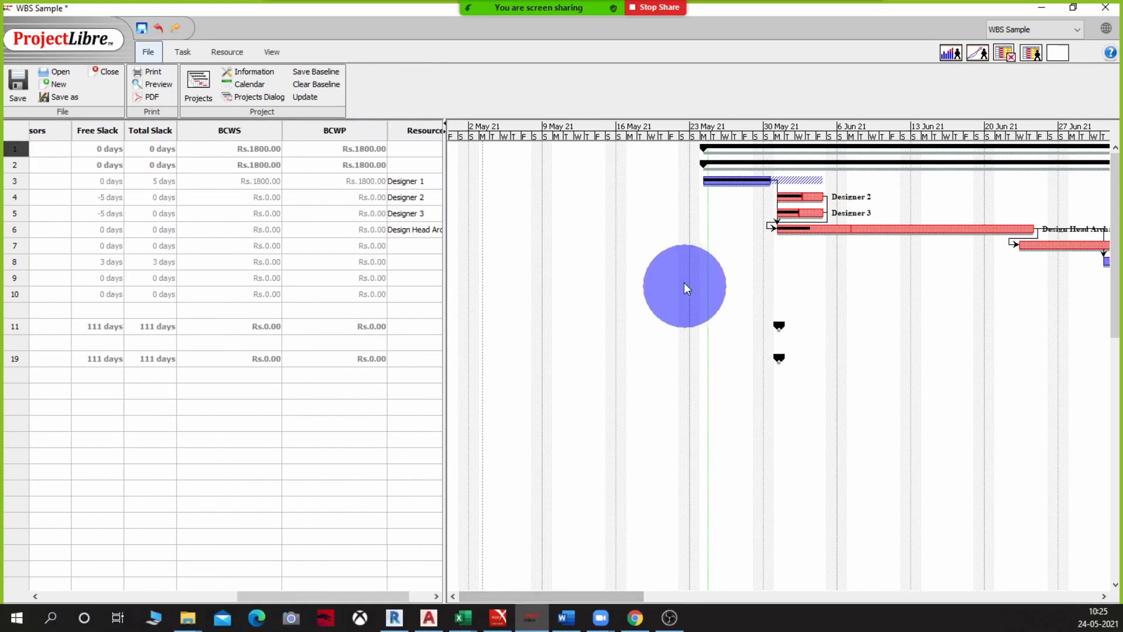
{"action": "left_click_drag", "start_coordinate": [373, 600], "coordinate": [394, 598]}
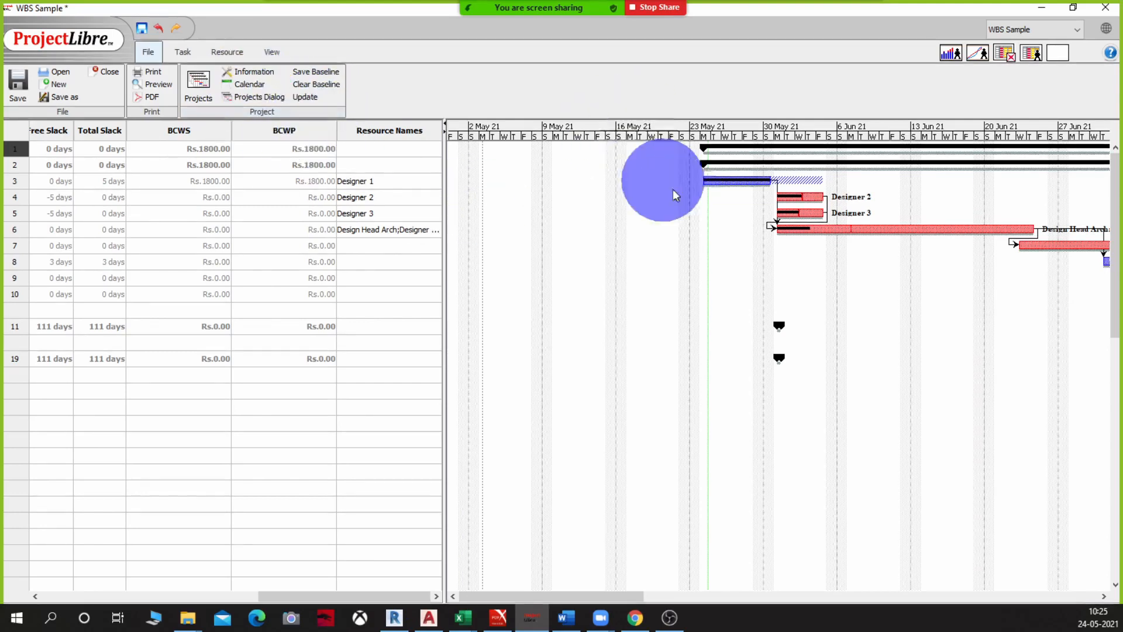
{"action": "left_click", "coordinate": [303, 97]}
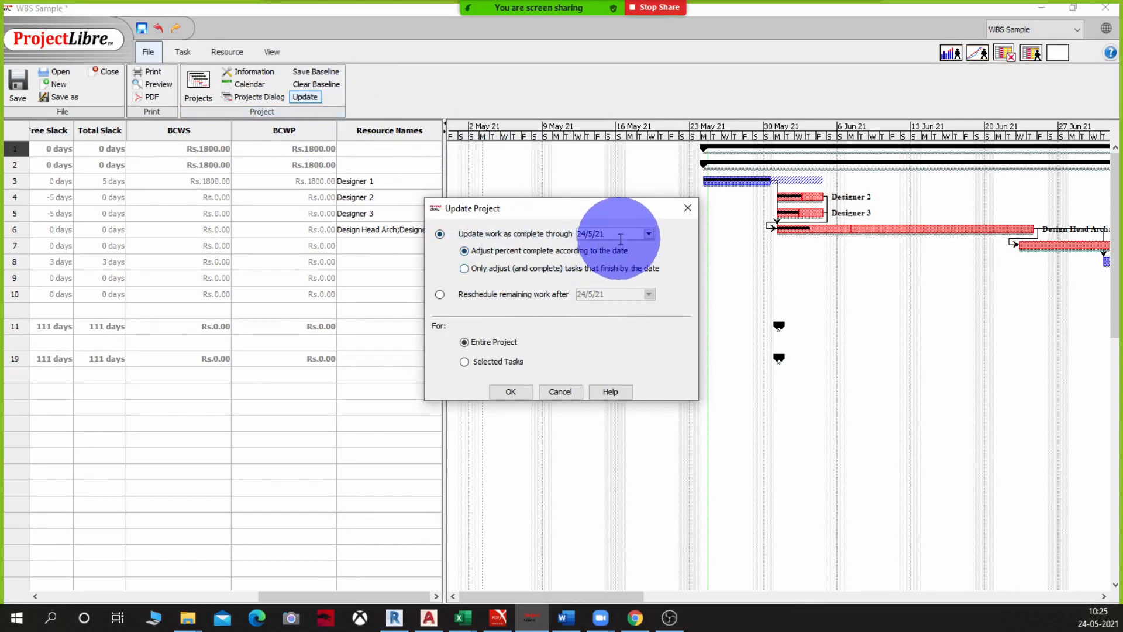
{"action": "left_click", "coordinate": [649, 234]}
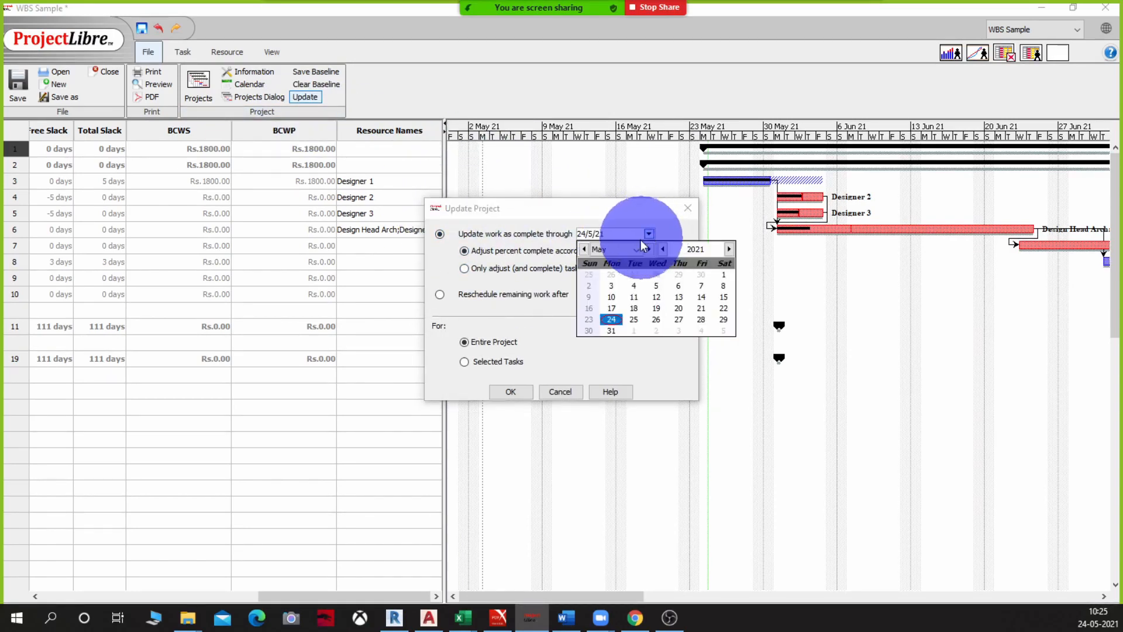
{"action": "left_click", "coordinate": [635, 320]}
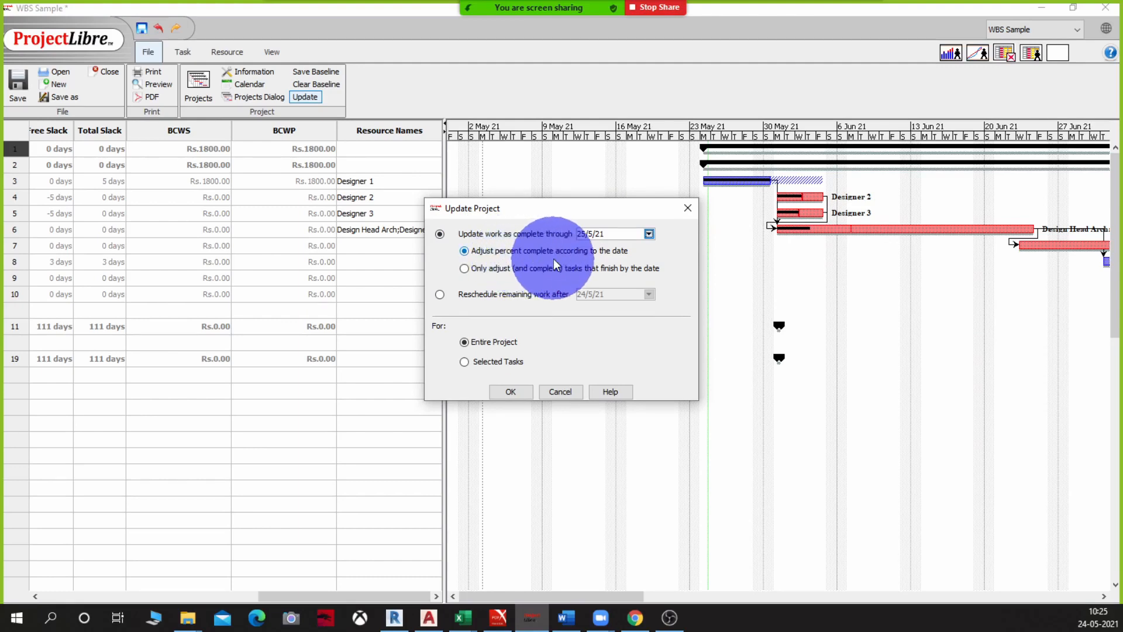
{"action": "left_click", "coordinate": [504, 394]}
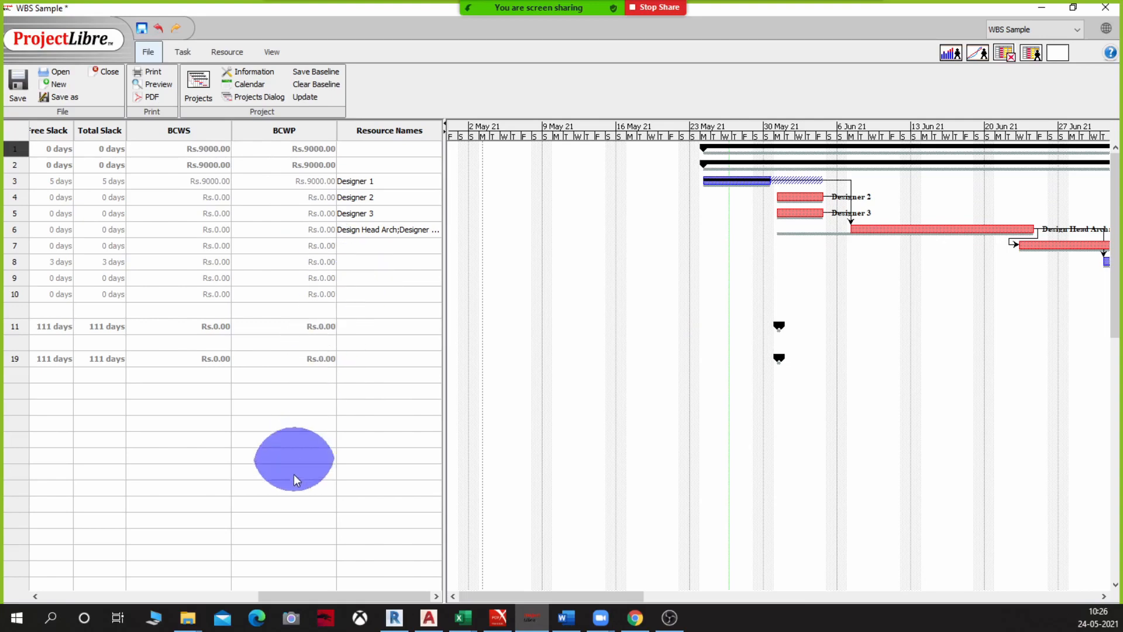
{"action": "left_click", "coordinate": [199, 596]}
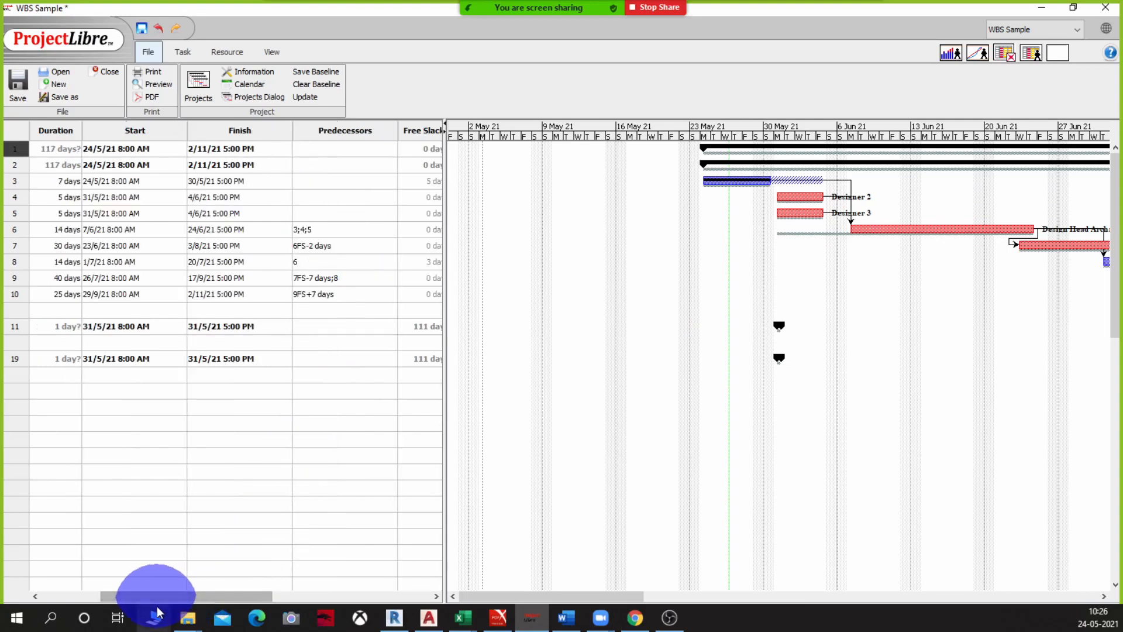
{"action": "left_click_drag", "start_coordinate": [132, 599], "coordinate": [97, 603]}
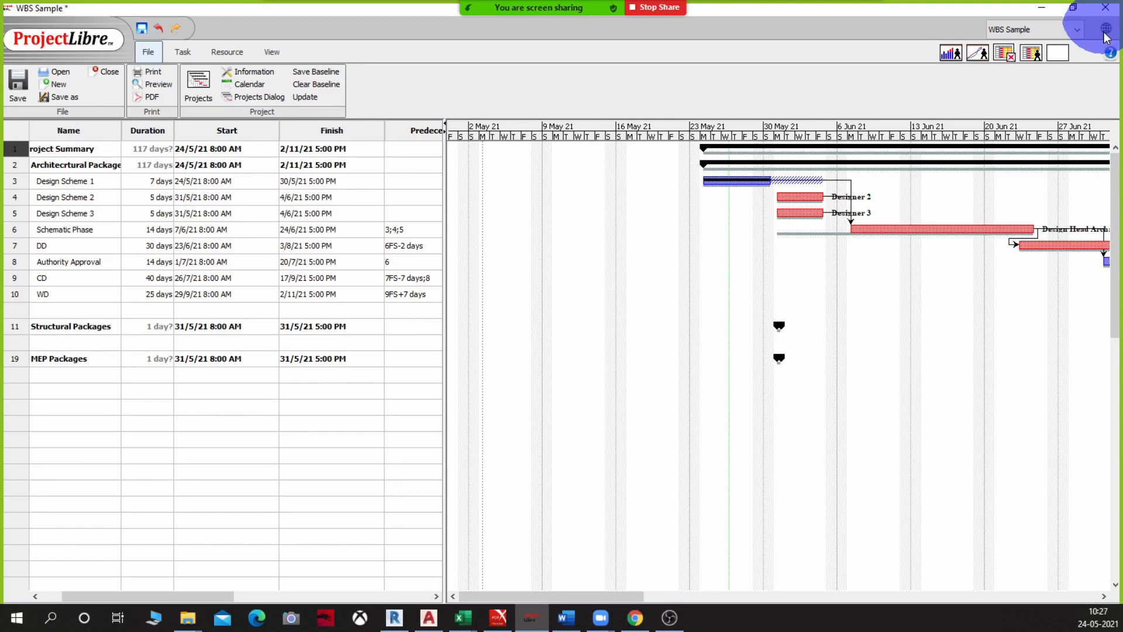
Set the program's language to hi in the locale settings
{"action": "left_click", "coordinate": [1106, 32]}
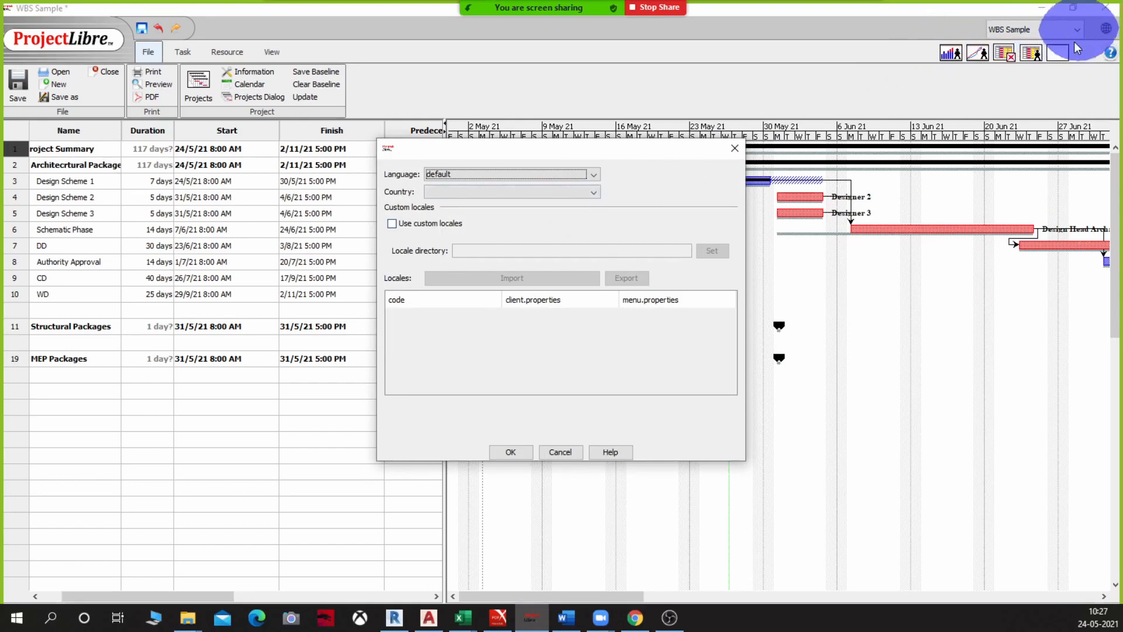
{"action": "left_click", "coordinate": [452, 172]}
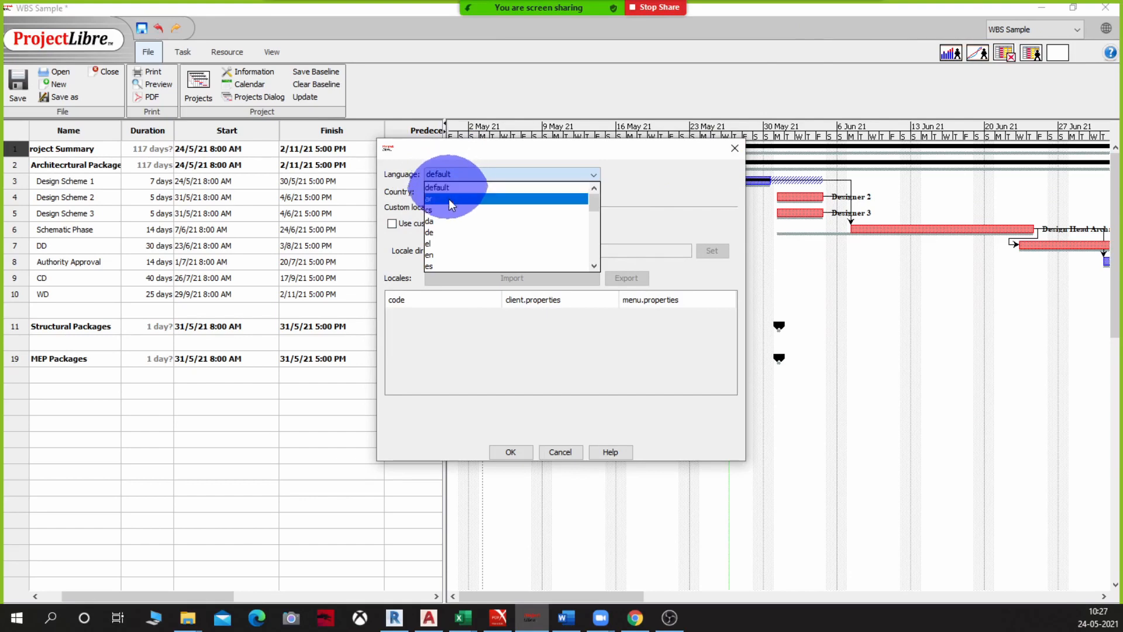
{"action": "scroll", "coordinate": [435, 267], "scroll_direction": "down", "scroll_amount": 2}
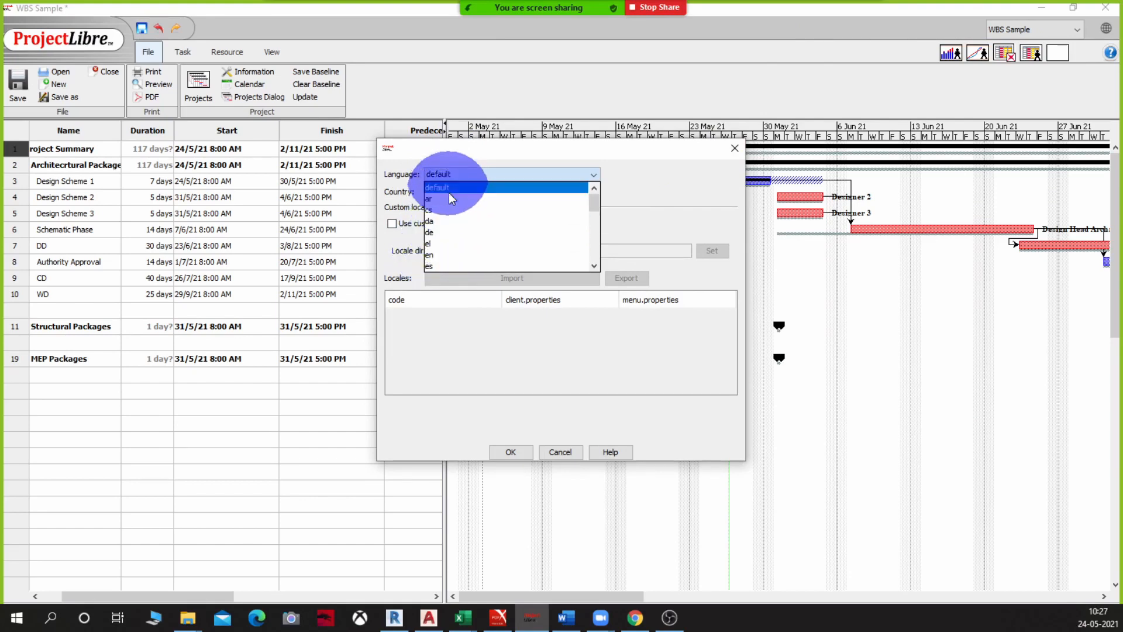
{"action": "scroll", "coordinate": [452, 219], "scroll_direction": "up", "scroll_amount": 2}
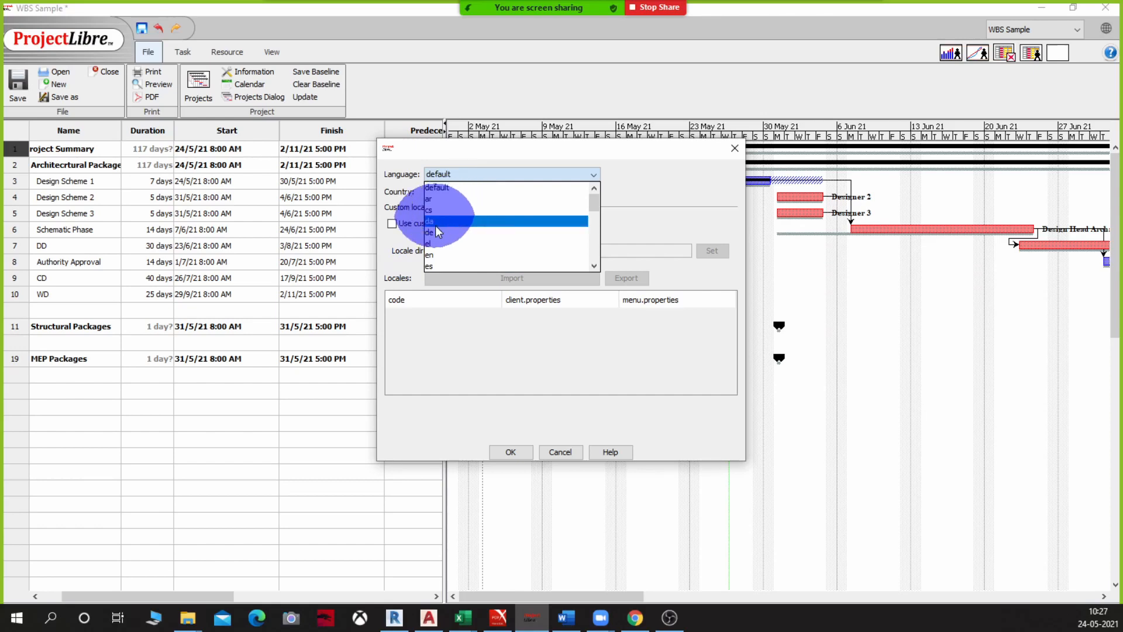
{"action": "key", "text": "h"}
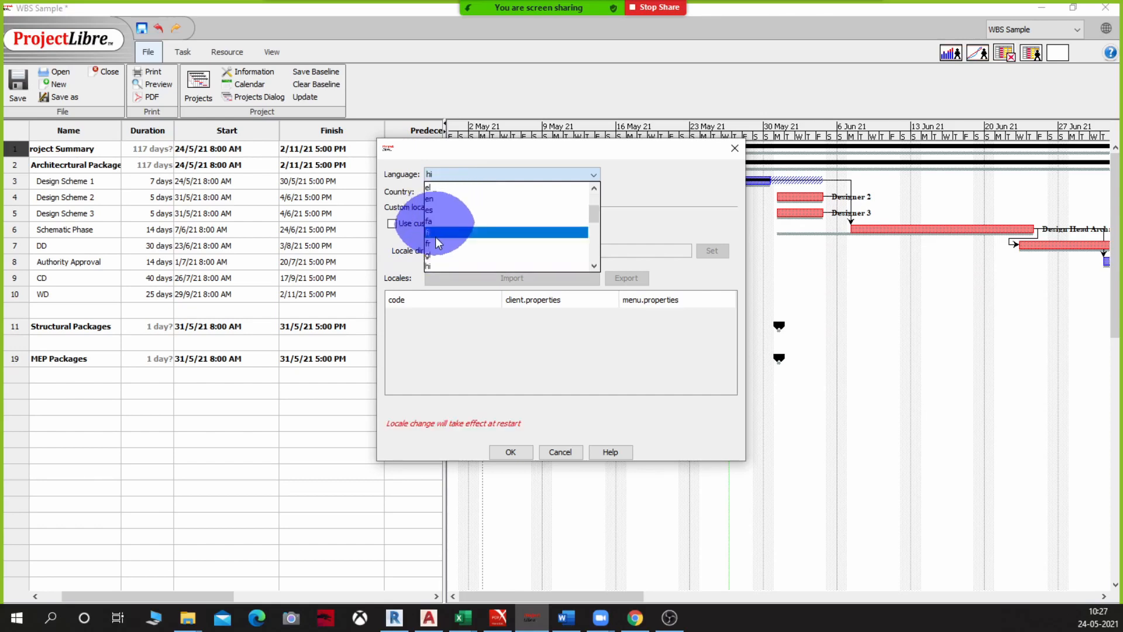
{"action": "left_click", "coordinate": [438, 267]}
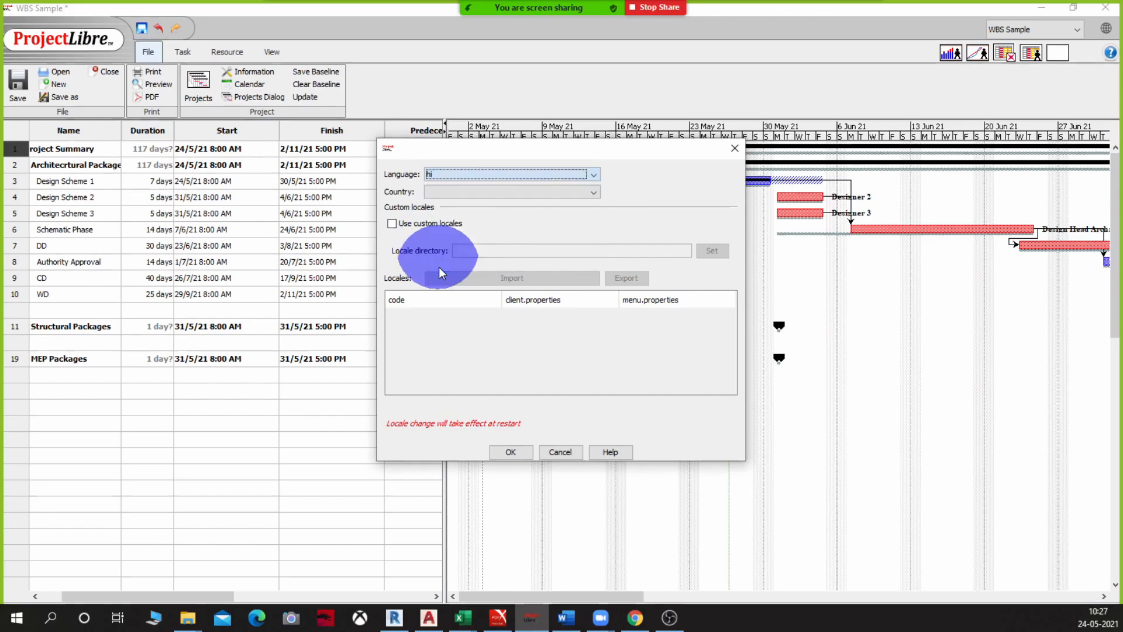
Set the locale's country to India and apply the locale settings
{"action": "left_click", "coordinate": [479, 192]}
{"action": "key", "text": "i"}
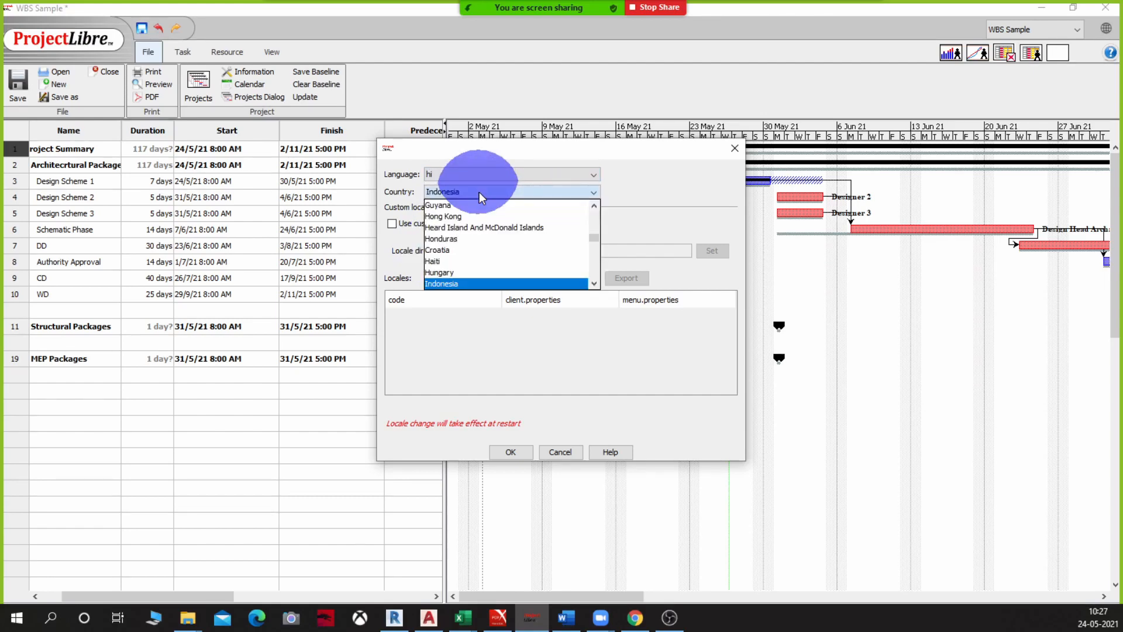
{"action": "key", "text": "n"}
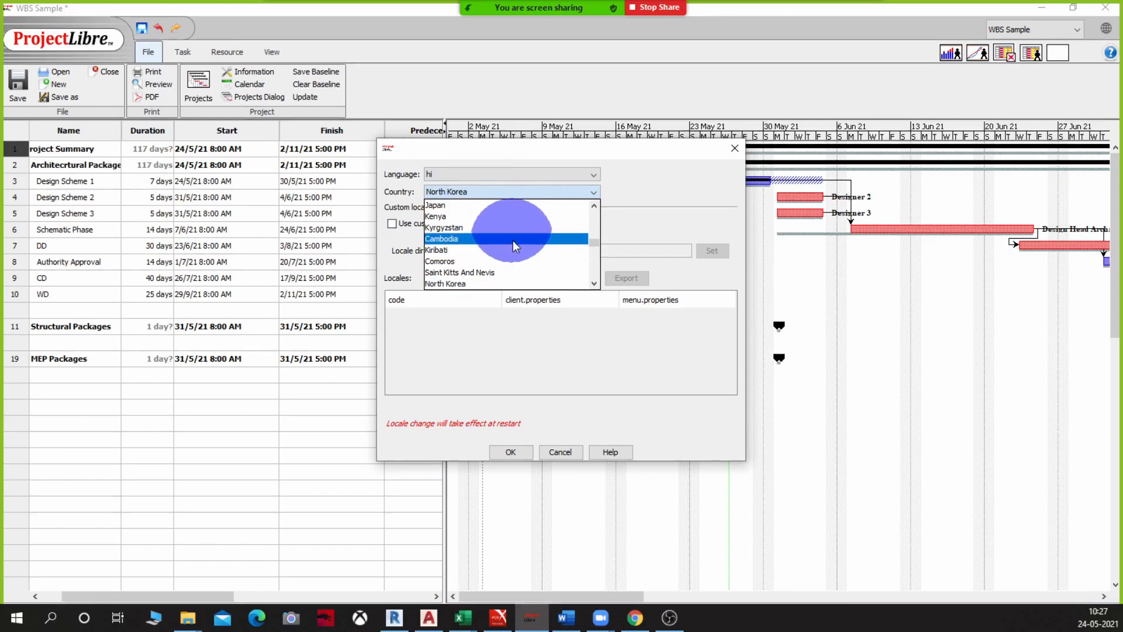
{"action": "key", "text": "i"}
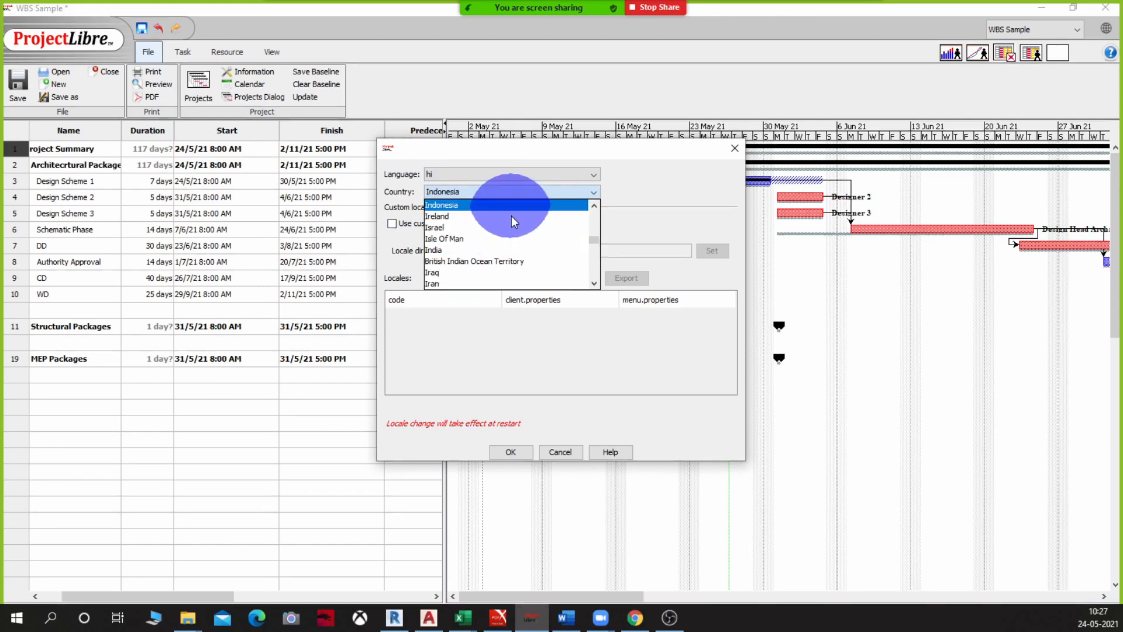
{"action": "left_click", "coordinate": [476, 250]}
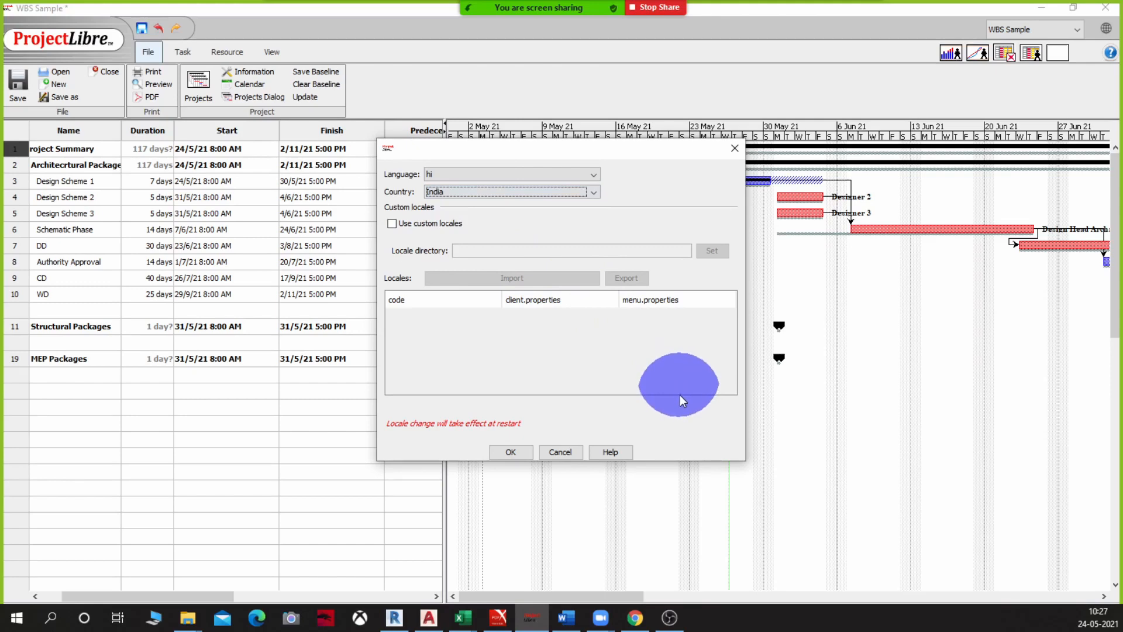
{"action": "left_click", "coordinate": [522, 452]}
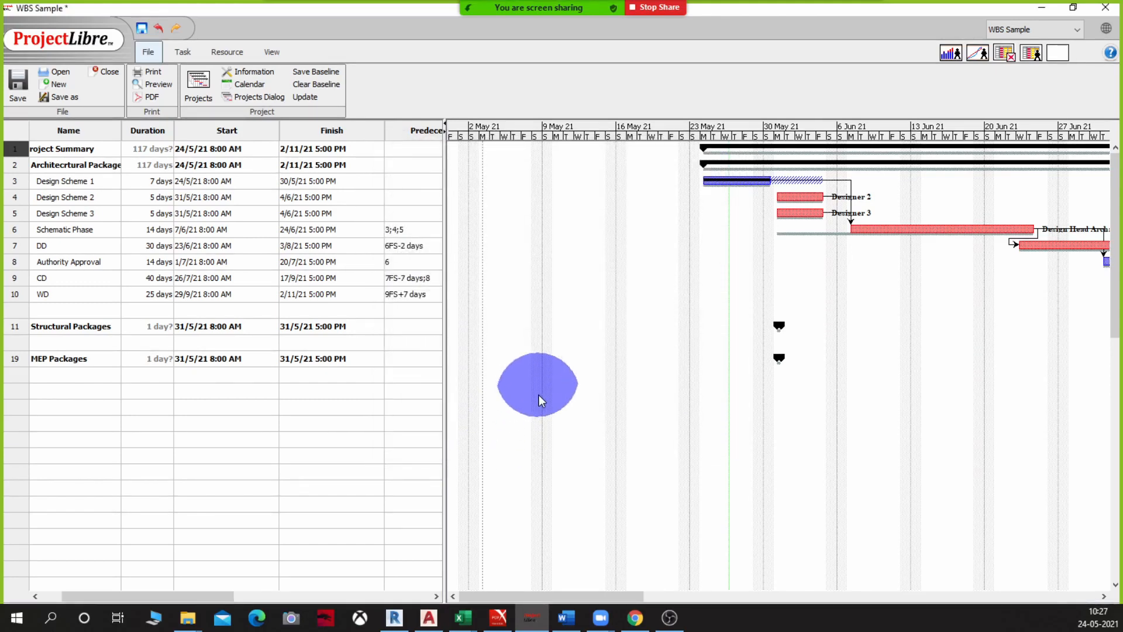
Save the project as WBS Sample.pod in the MSP folder and close the project
{"action": "left_click", "coordinate": [142, 28]}
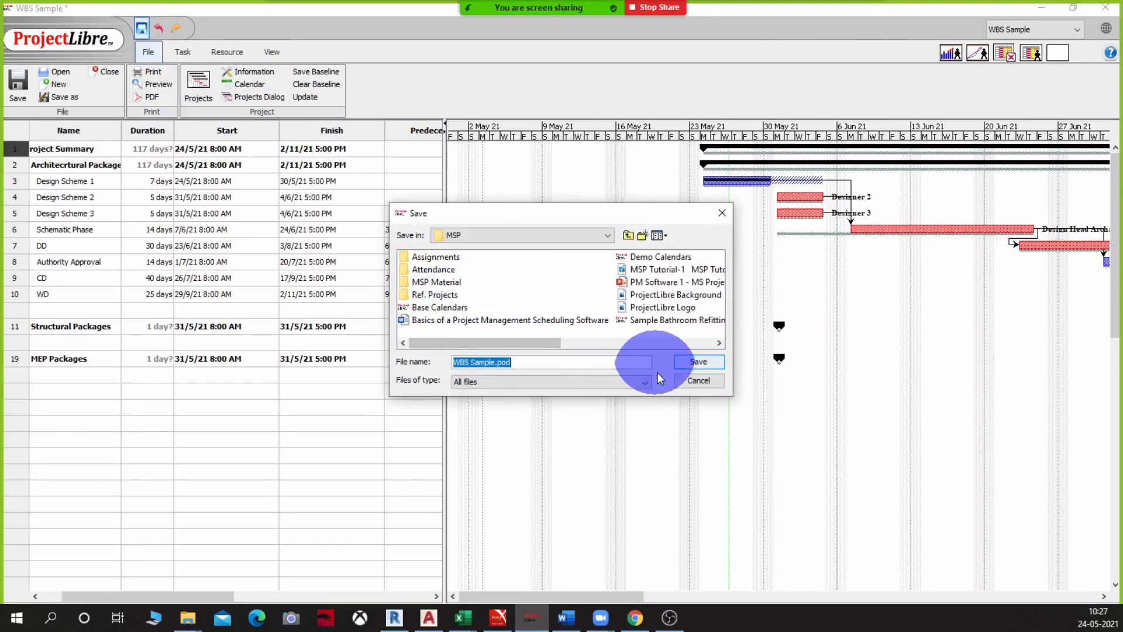
{"action": "left_click", "coordinate": [696, 362]}
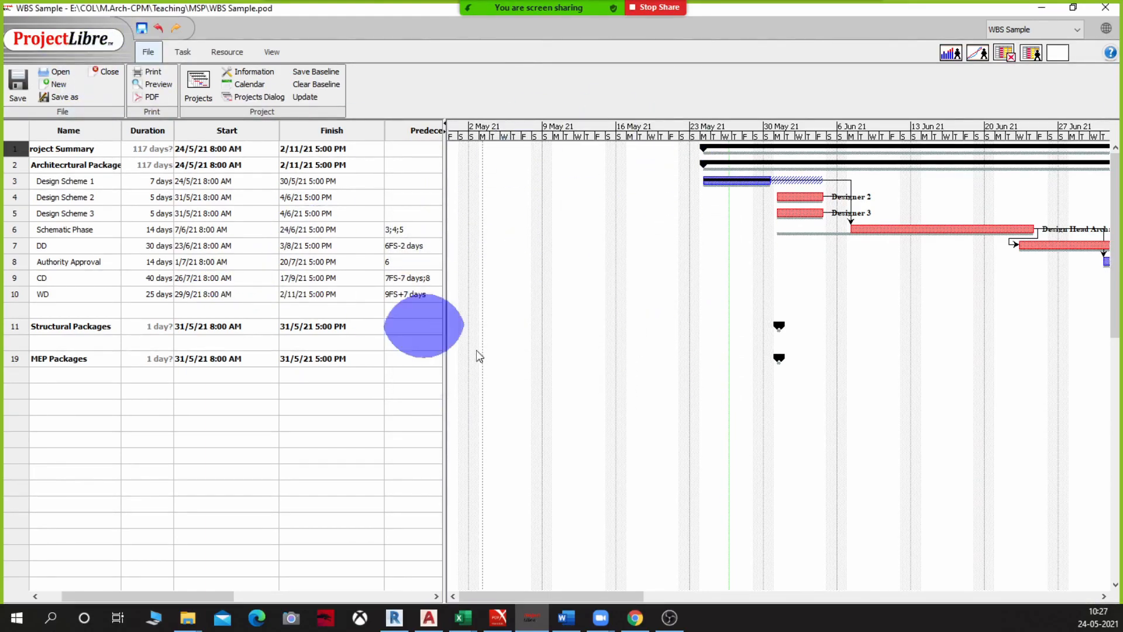
{"action": "left_click", "coordinate": [100, 70]}
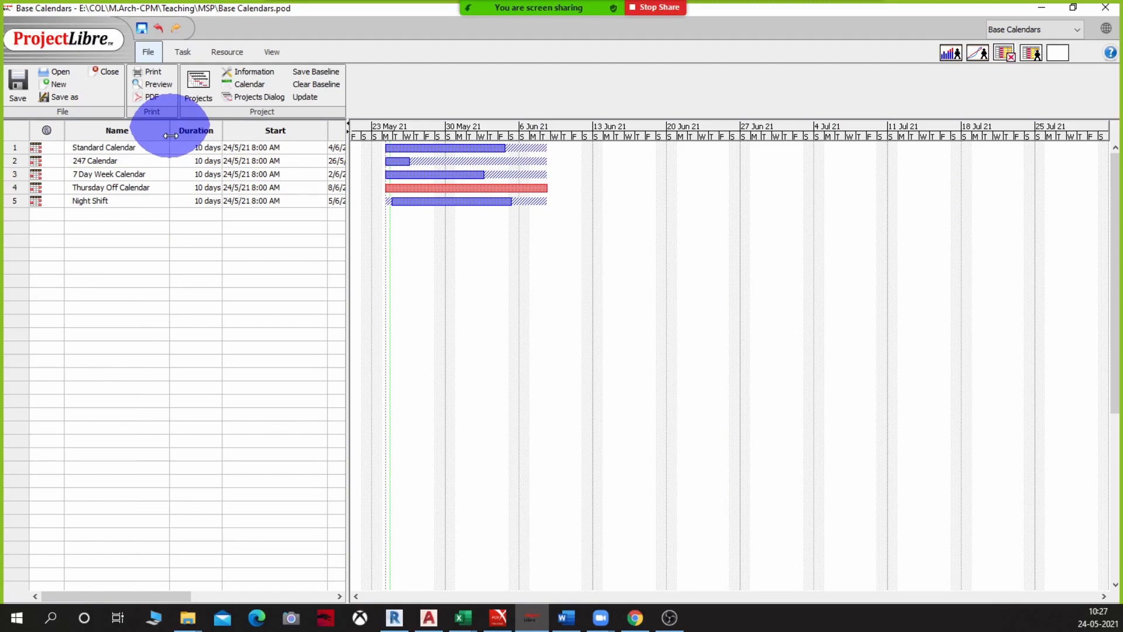
Exit the program, saving the changes to Sample Bathroom Refitting, and switch to File Explorer
{"action": "left_click", "coordinate": [1106, 8]}
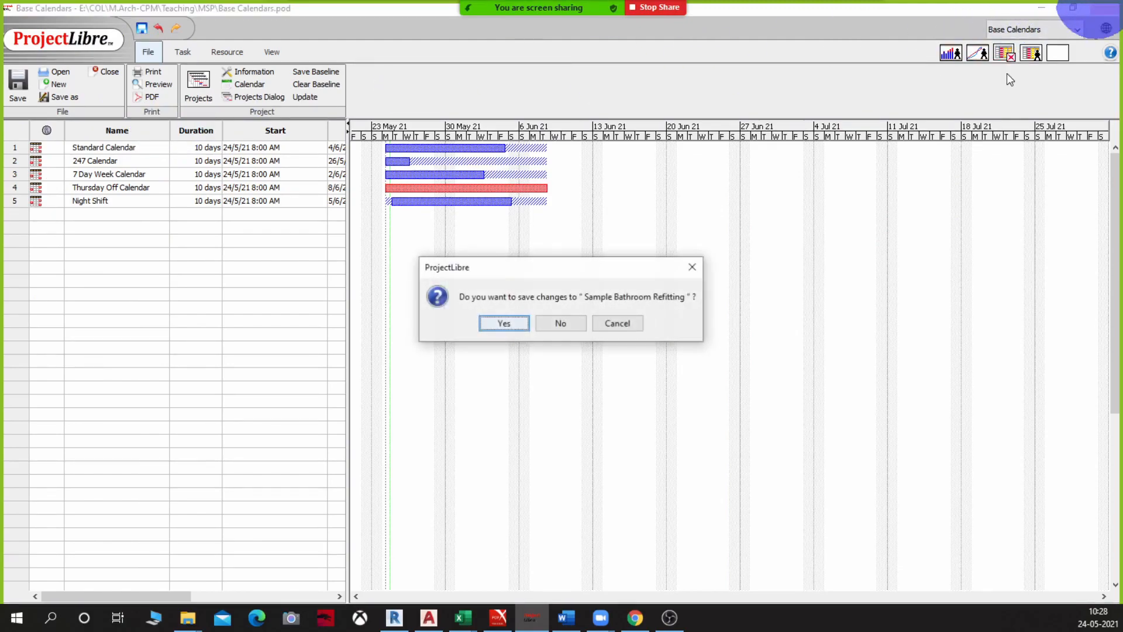
{"action": "left_click", "coordinate": [504, 324]}
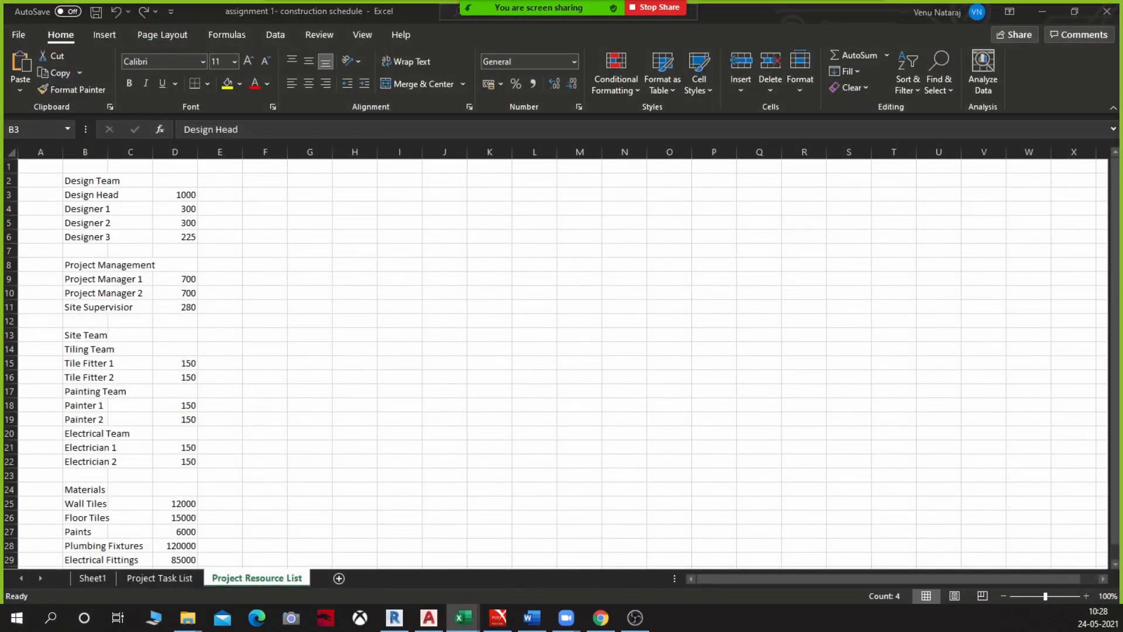
{"action": "left_click", "coordinate": [187, 618]}
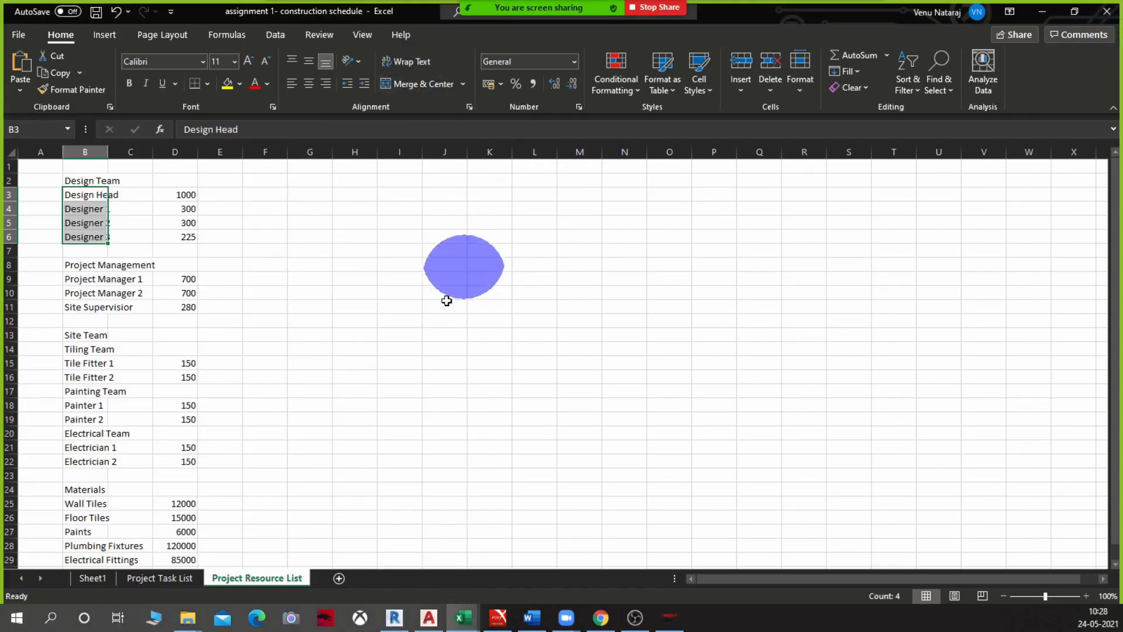
Switch to ProjectLibre, maximize the WBS Sample project window and examine the task table's slack, BCWS, BCWP and resource columns
{"action": "left_click", "coordinate": [670, 618]}
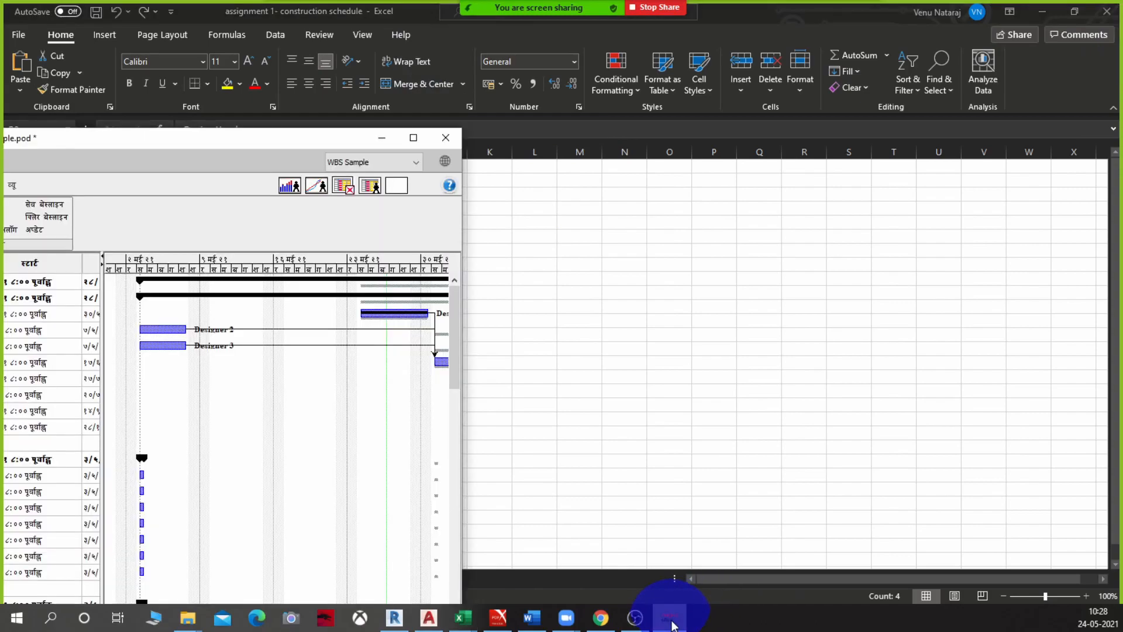
{"action": "left_click", "coordinate": [409, 139]}
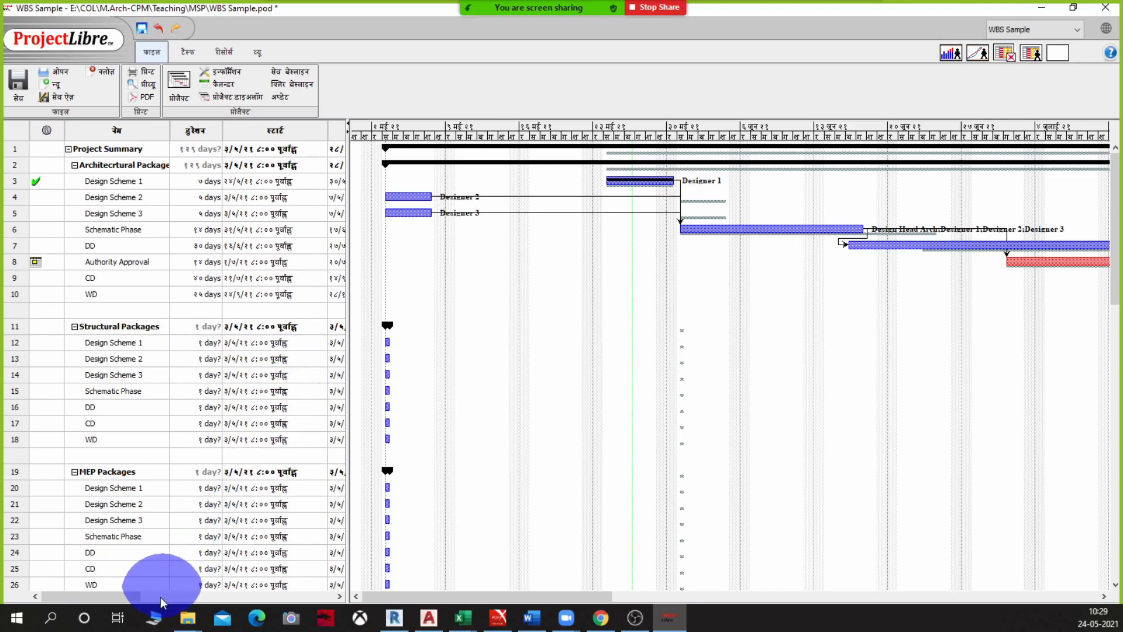
{"action": "left_click_drag", "start_coordinate": [139, 597], "coordinate": [233, 594]}
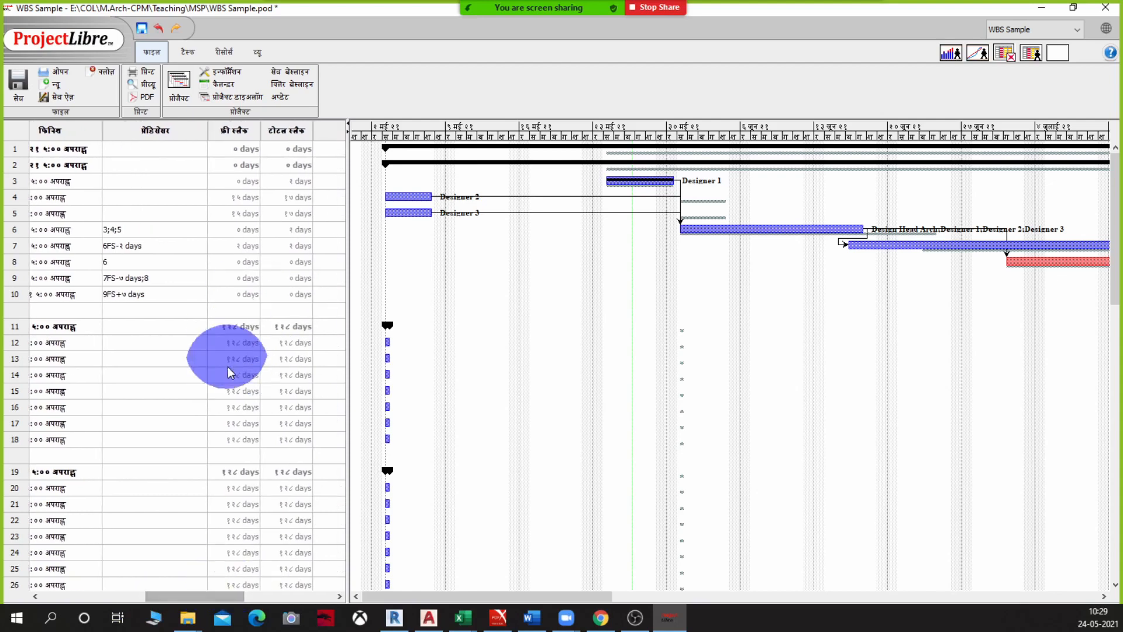
{"action": "left_click_drag", "start_coordinate": [165, 596], "coordinate": [232, 597]}
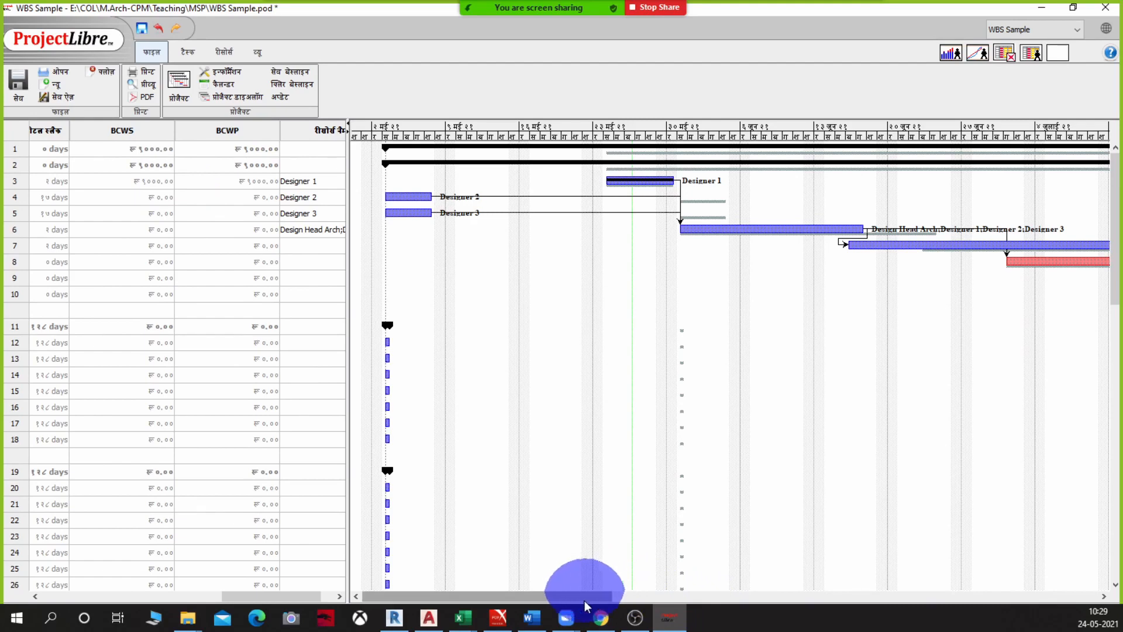
Open the locale settings and set the program's language to uk
{"action": "left_click", "coordinate": [1107, 35]}
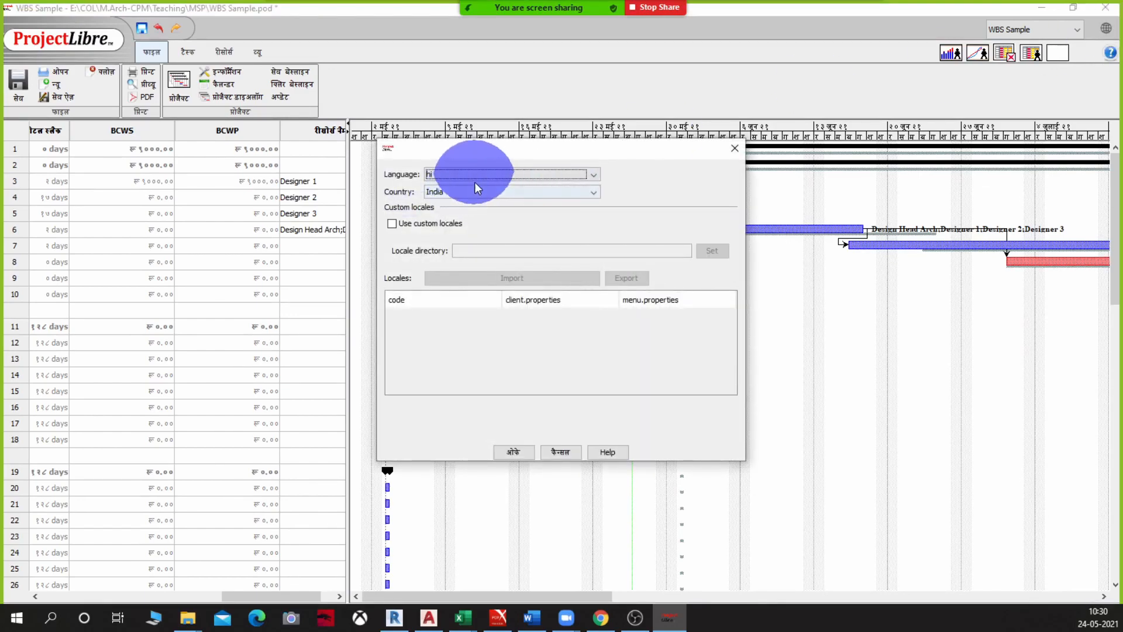
{"action": "left_click", "coordinate": [478, 174]}
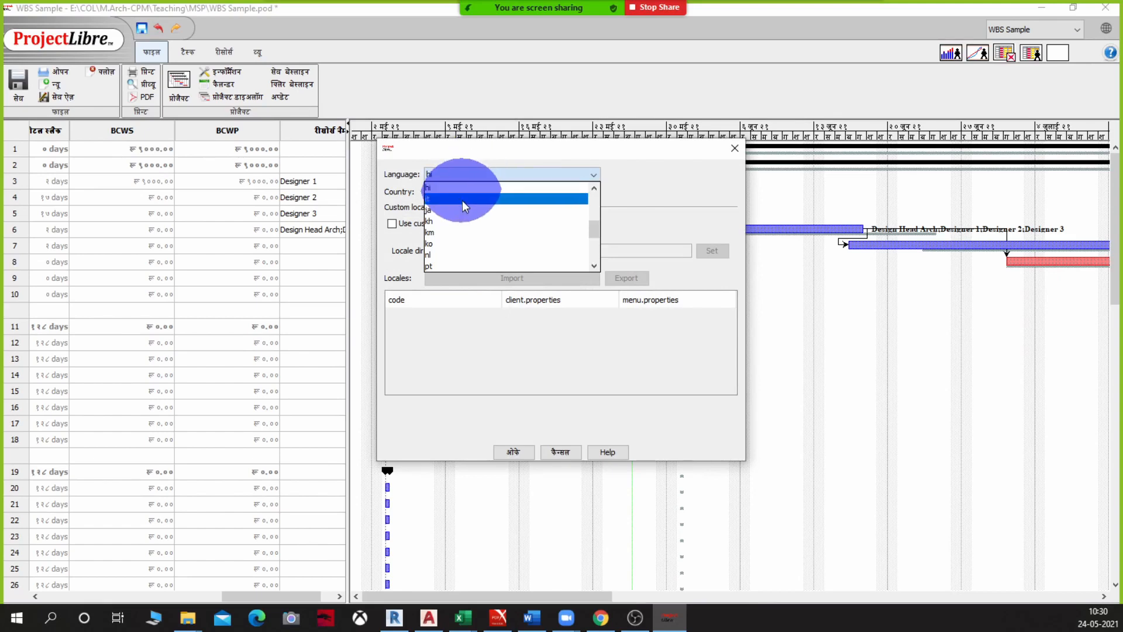
{"action": "scroll", "coordinate": [459, 234], "scroll_direction": "down", "scroll_amount": 3}
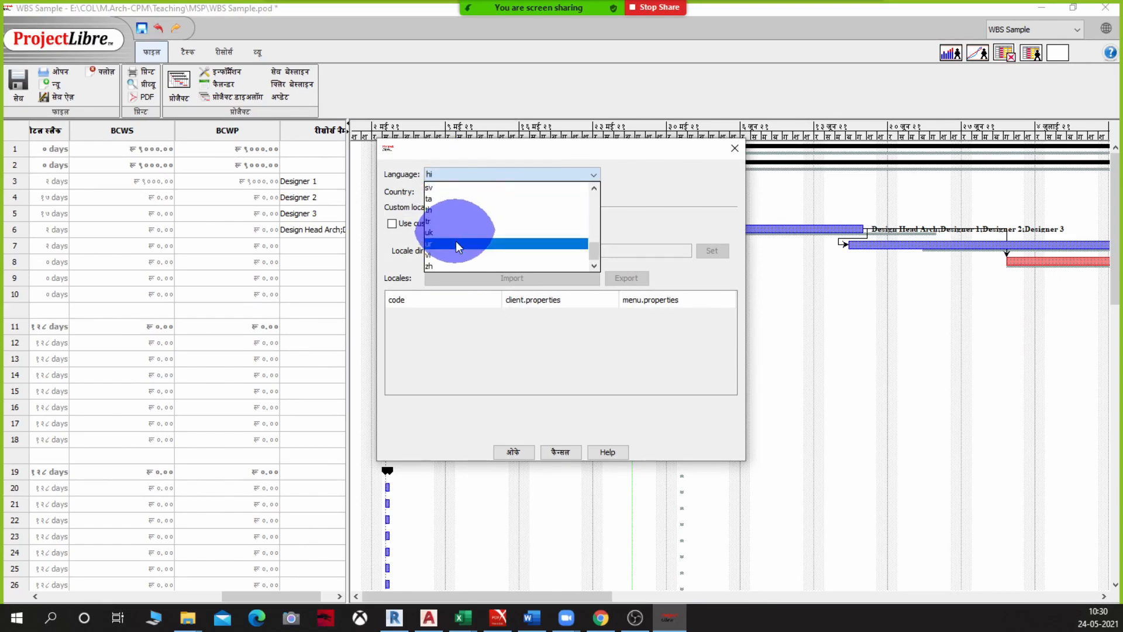
{"action": "left_click", "coordinate": [448, 231]}
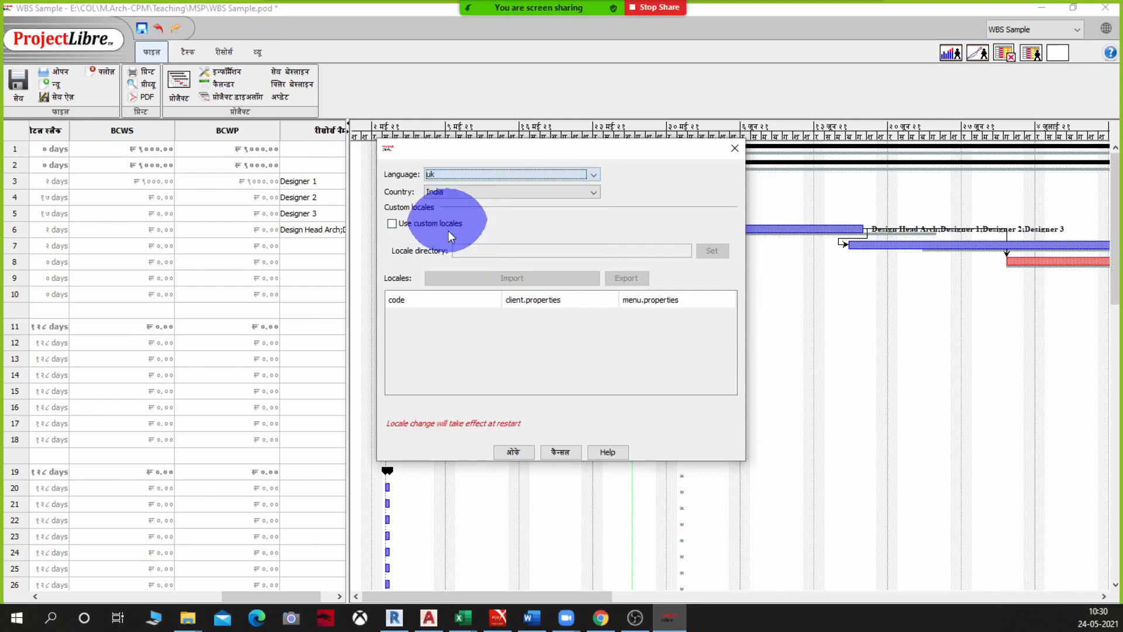
Look through the locale's country list for the United Kingdom, trying the entries under U, E and B
{"action": "left_click", "coordinate": [472, 193]}
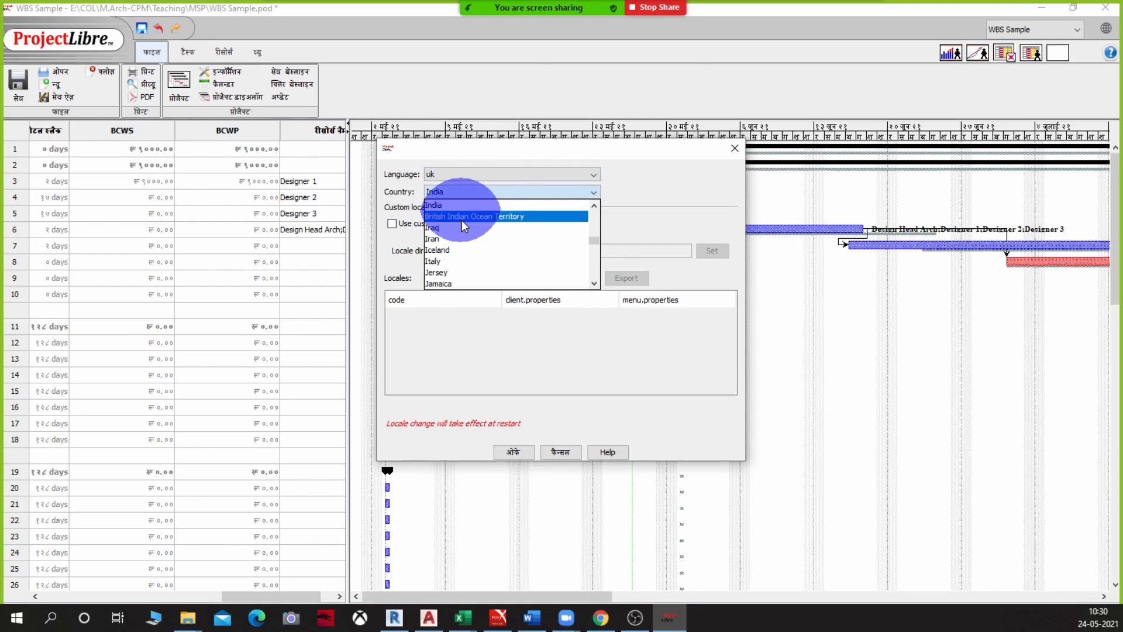
{"action": "key", "text": "u"}
{"action": "scroll", "coordinate": [473, 265], "scroll_direction": "down", "scroll_amount": 2}
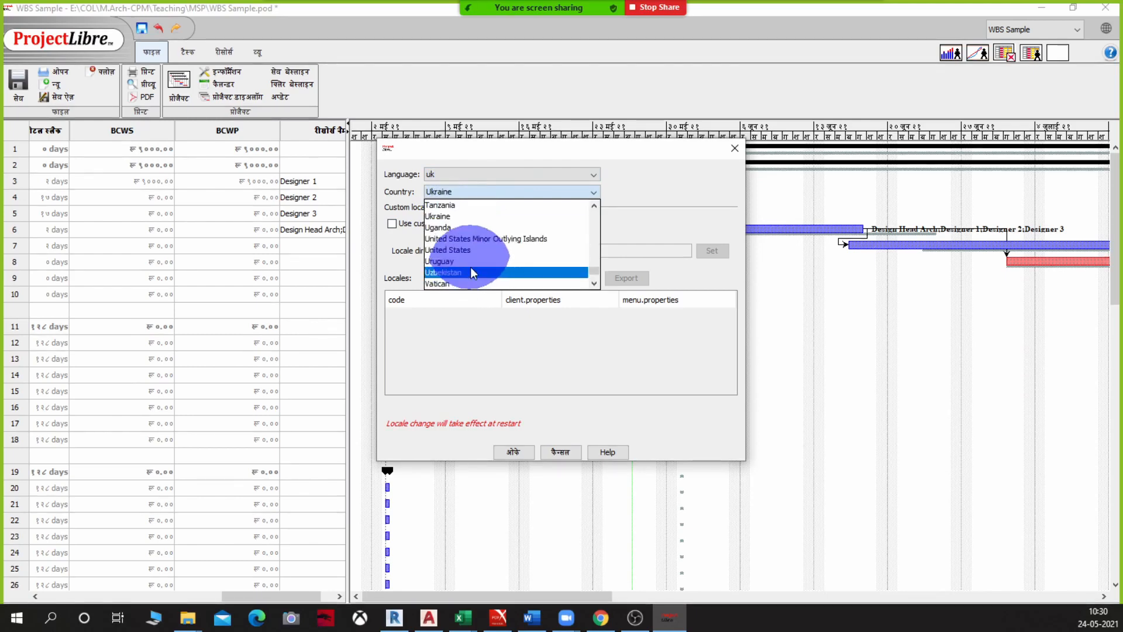
{"action": "scroll", "coordinate": [468, 275], "scroll_direction": "down", "scroll_amount": 1}
{"action": "scroll", "coordinate": [466, 280], "scroll_direction": "down", "scroll_amount": 1}
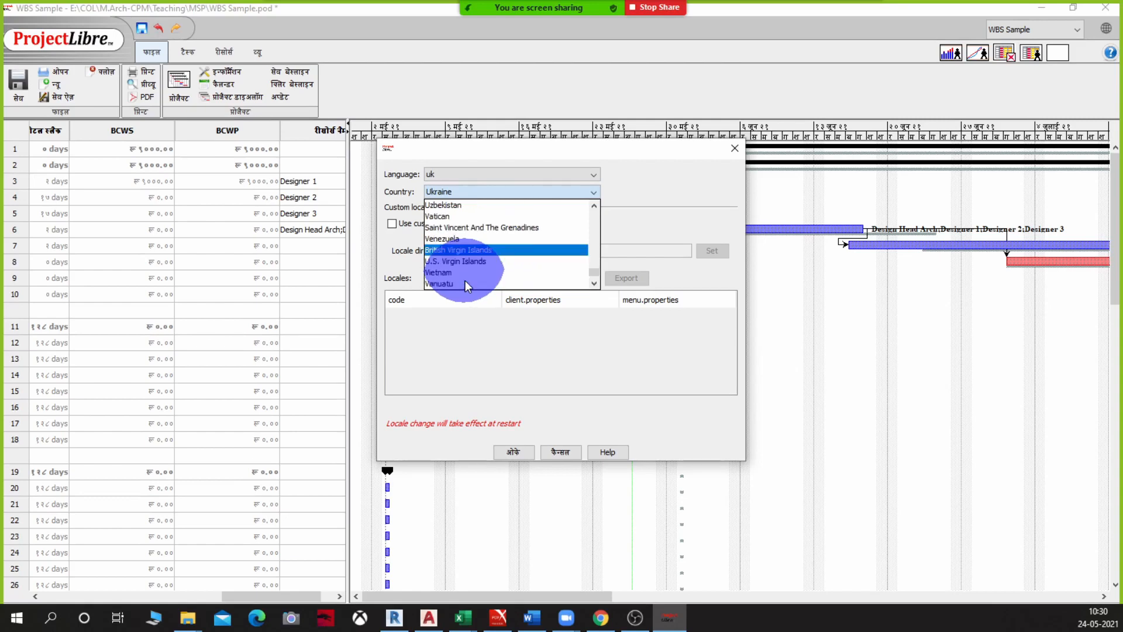
{"action": "scroll", "coordinate": [465, 279], "scroll_direction": "up", "scroll_amount": 1}
{"action": "scroll", "coordinate": [466, 278], "scroll_direction": "down", "scroll_amount": 2}
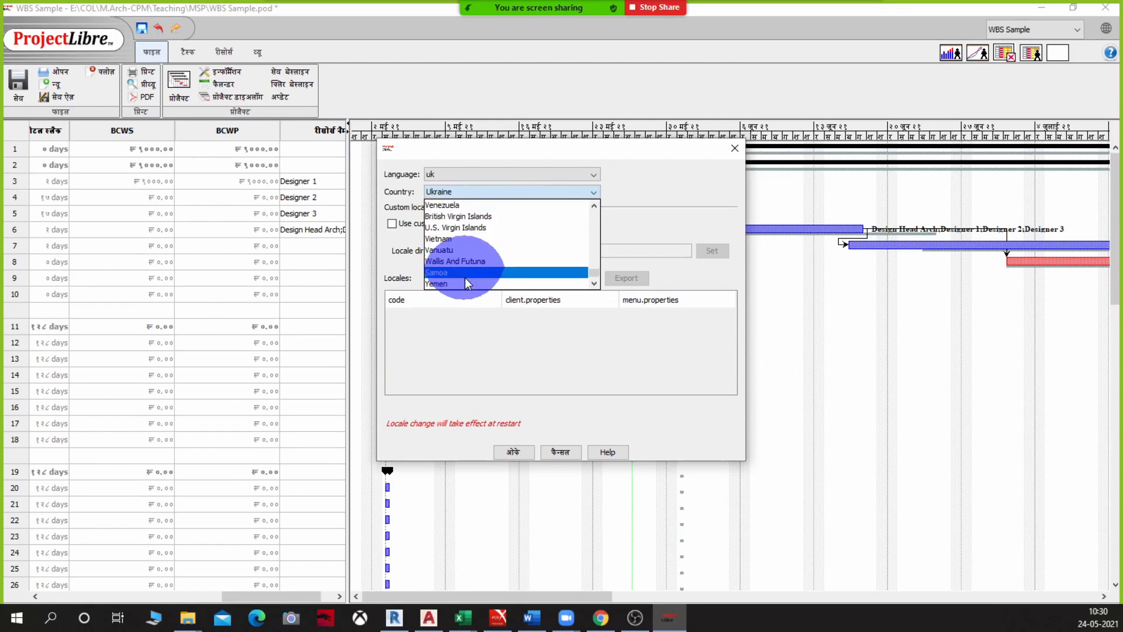
{"action": "key", "text": "e"}
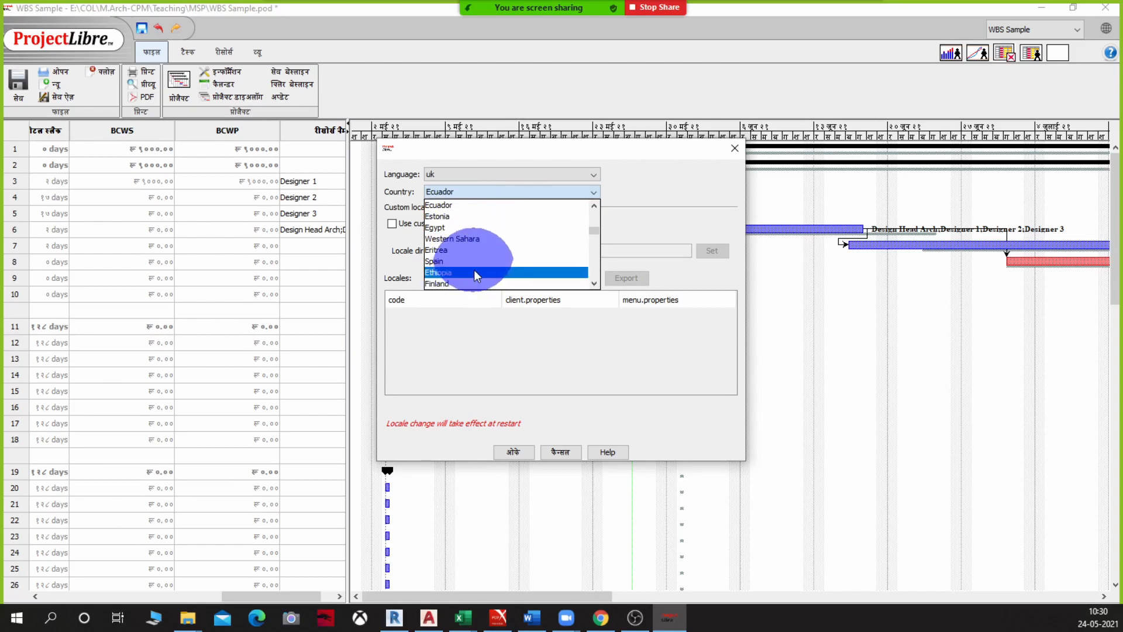
{"action": "key", "text": "b"}
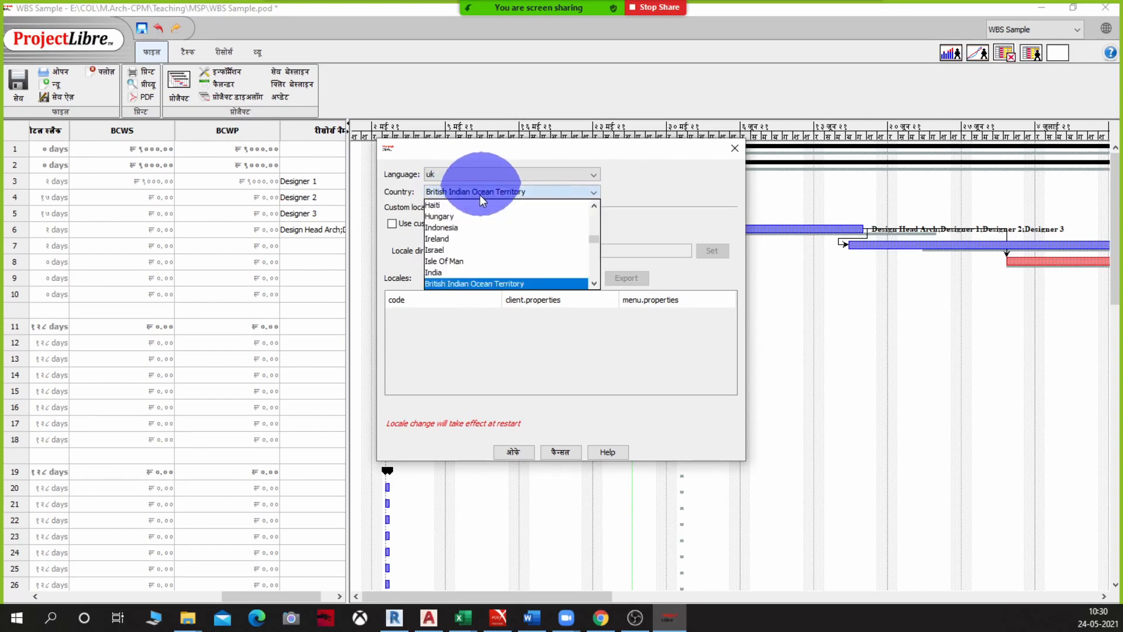
{"action": "scroll", "coordinate": [469, 255], "scroll_direction": "down", "scroll_amount": 1}
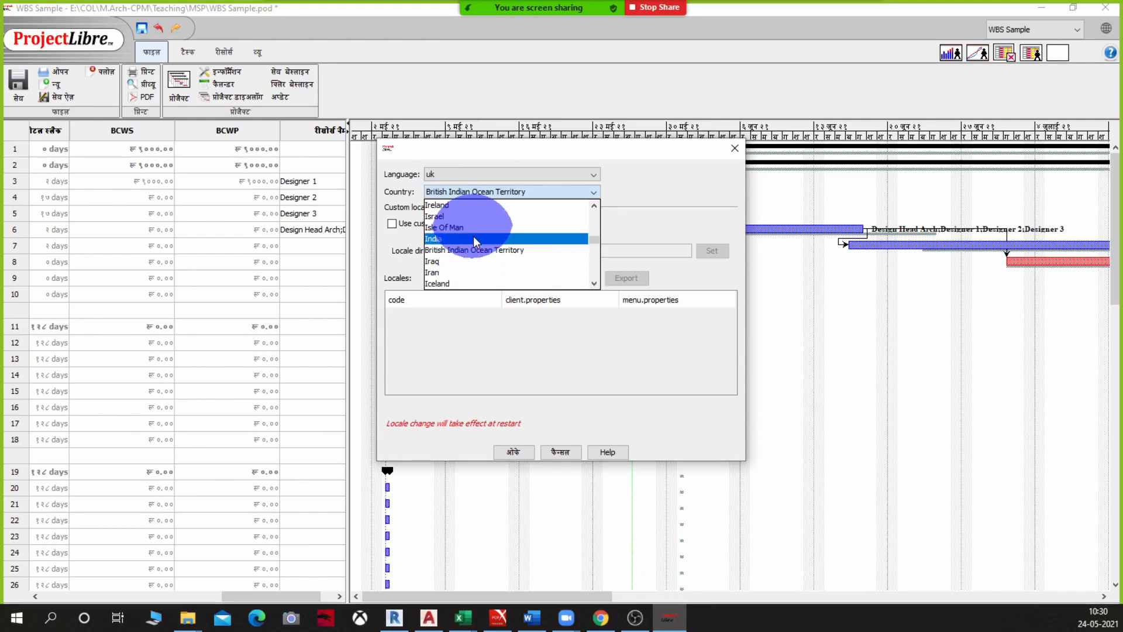
{"action": "scroll", "coordinate": [473, 236], "scroll_direction": "down", "scroll_amount": 5}
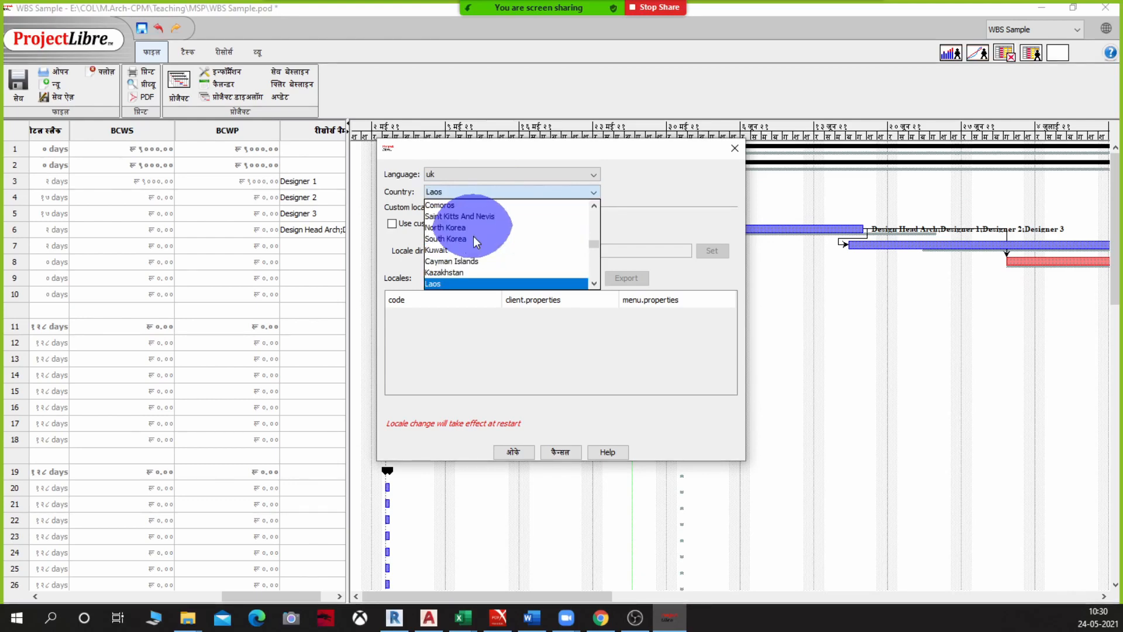
{"action": "scroll", "coordinate": [471, 238], "scroll_direction": "up", "scroll_amount": 1}
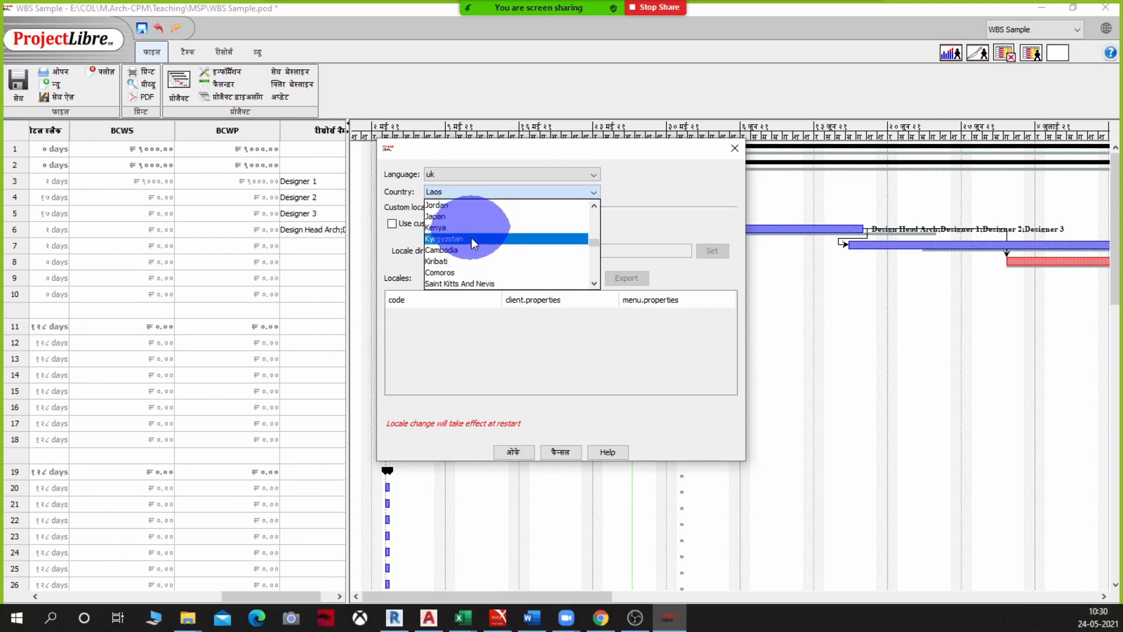
{"action": "key", "text": "e"}
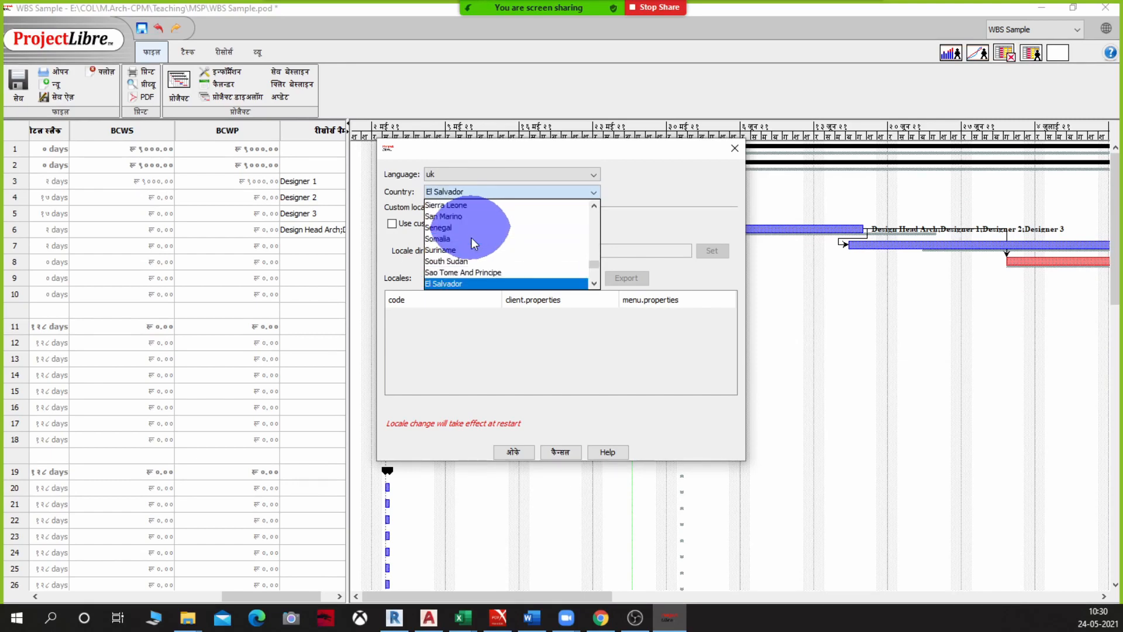
{"action": "key", "text": "e"}
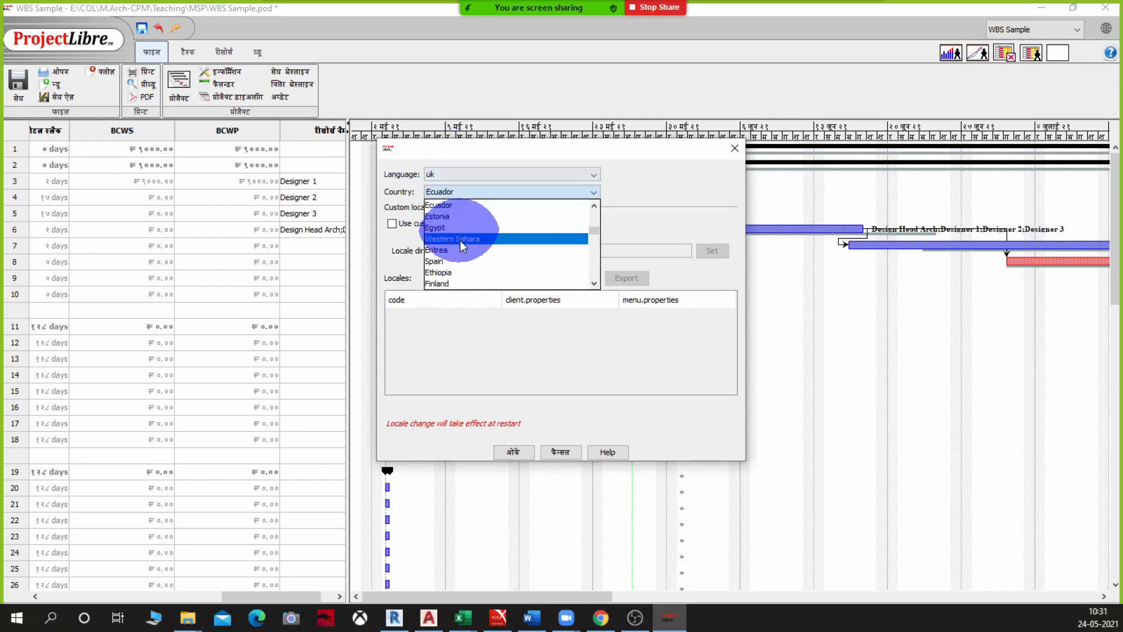
{"action": "scroll", "coordinate": [462, 275], "scroll_direction": "down", "scroll_amount": 1}
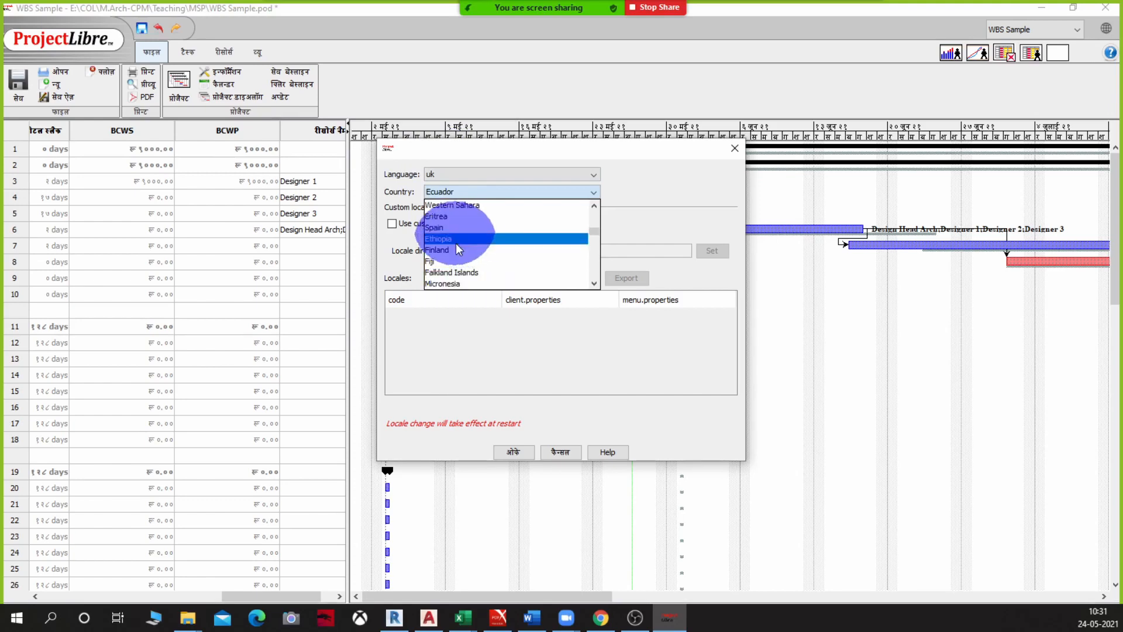
{"action": "scroll", "coordinate": [456, 243], "scroll_direction": "down", "scroll_amount": 4}
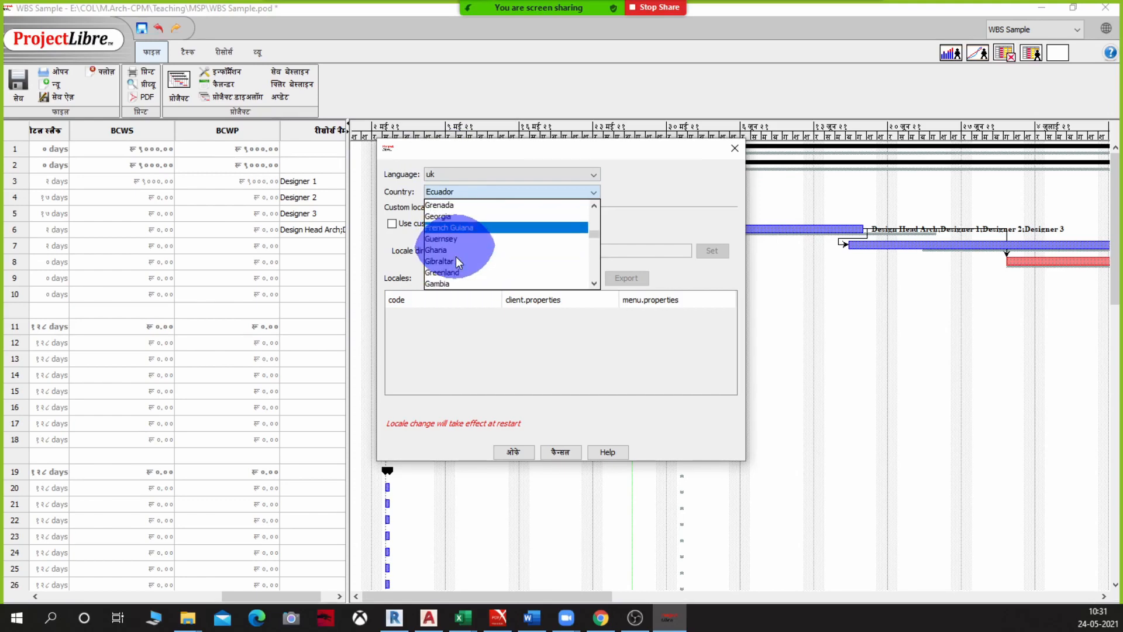
{"action": "left_click", "coordinate": [433, 317]}
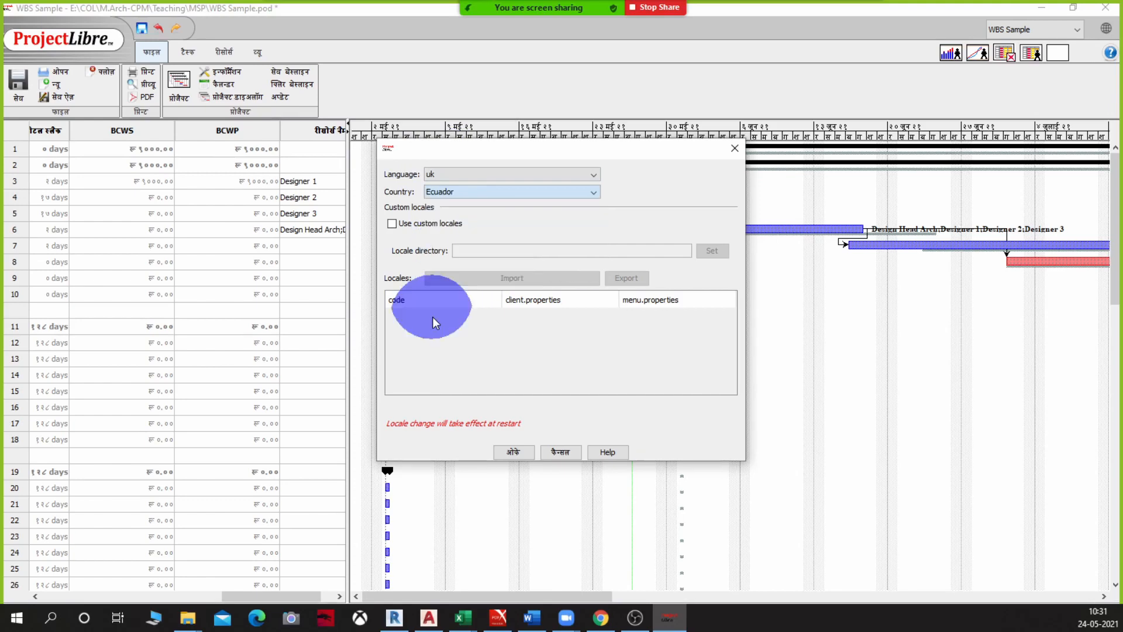
{"action": "left_click", "coordinate": [508, 195]}
{"action": "left_click", "coordinate": [388, 266]}
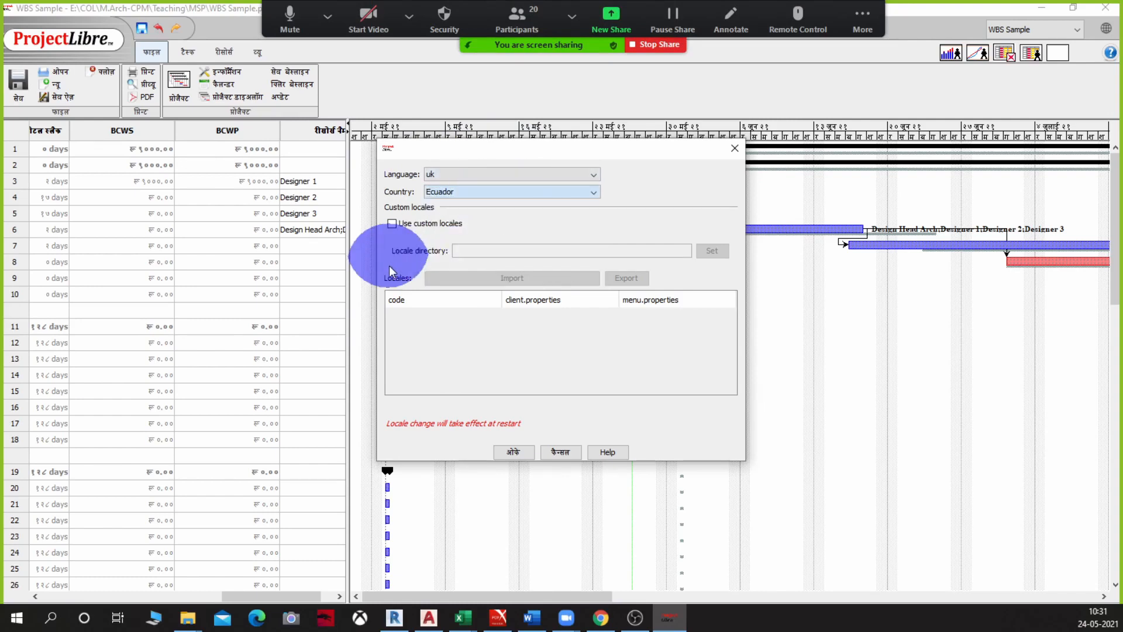
Set the locale's country to United Kingdom and apply the locale settings
{"action": "left_click", "coordinate": [505, 189]}
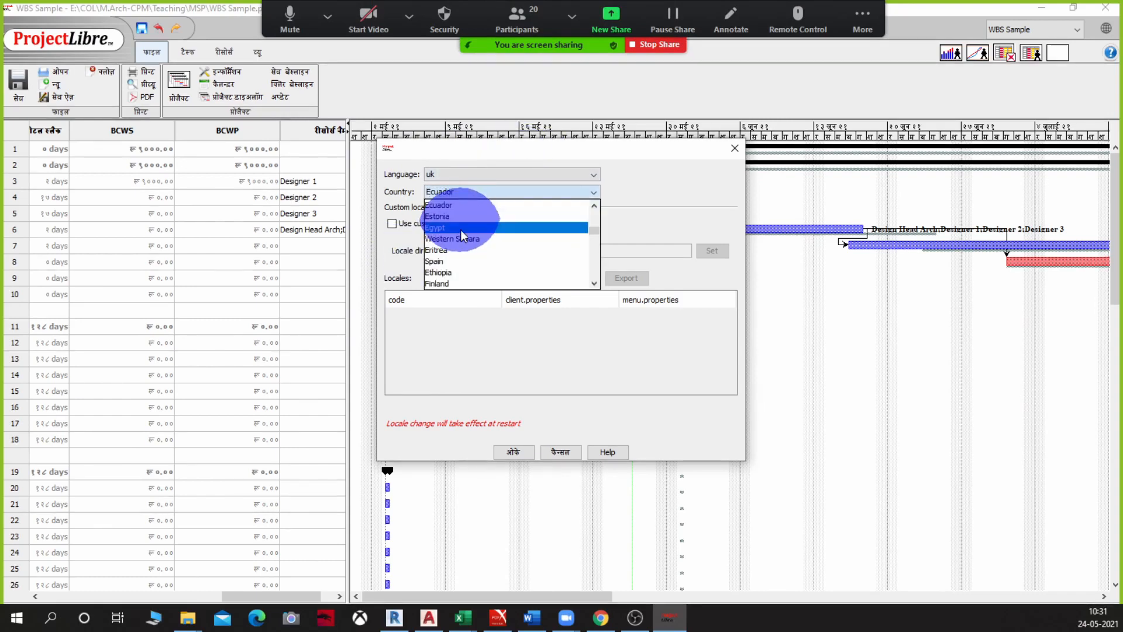
{"action": "key", "text": "u"}
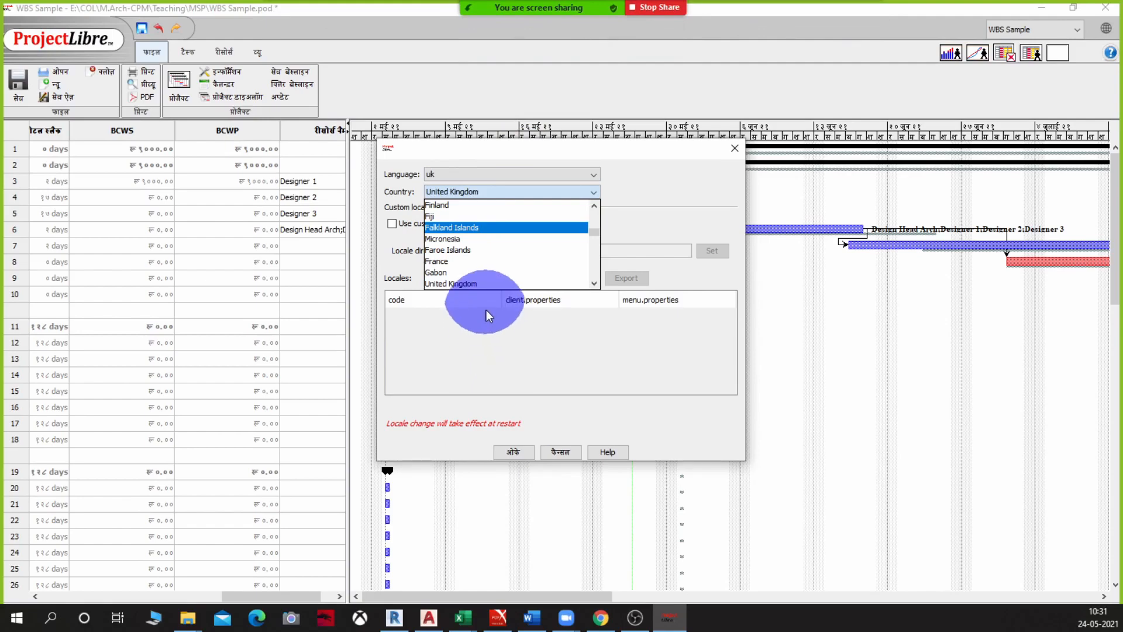
{"action": "left_click", "coordinate": [483, 285]}
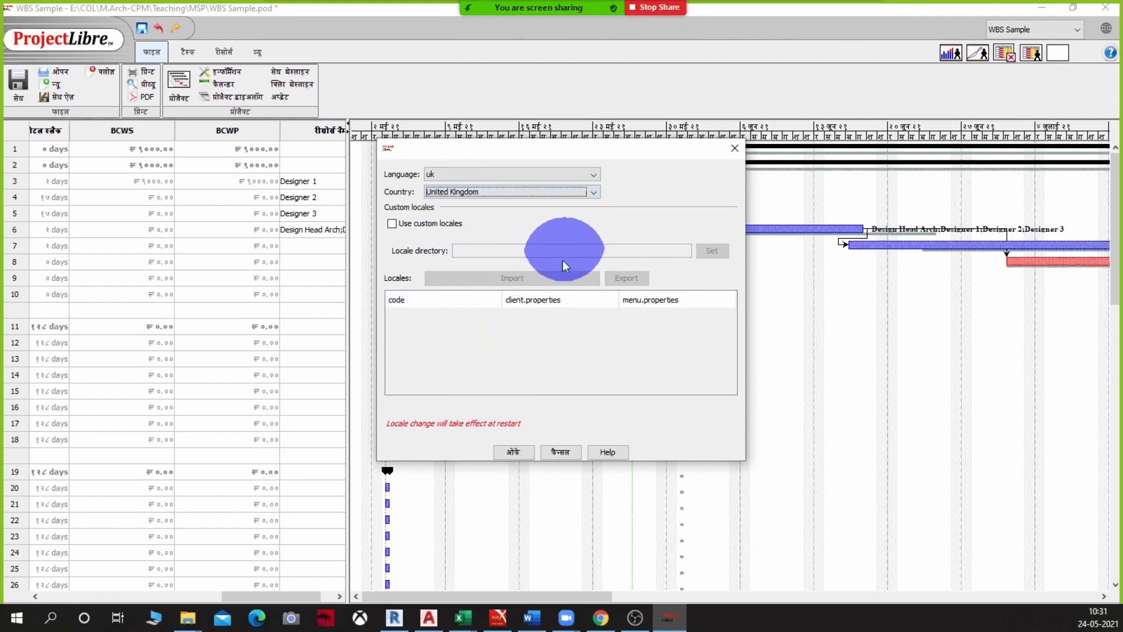
{"action": "left_click", "coordinate": [519, 452]}
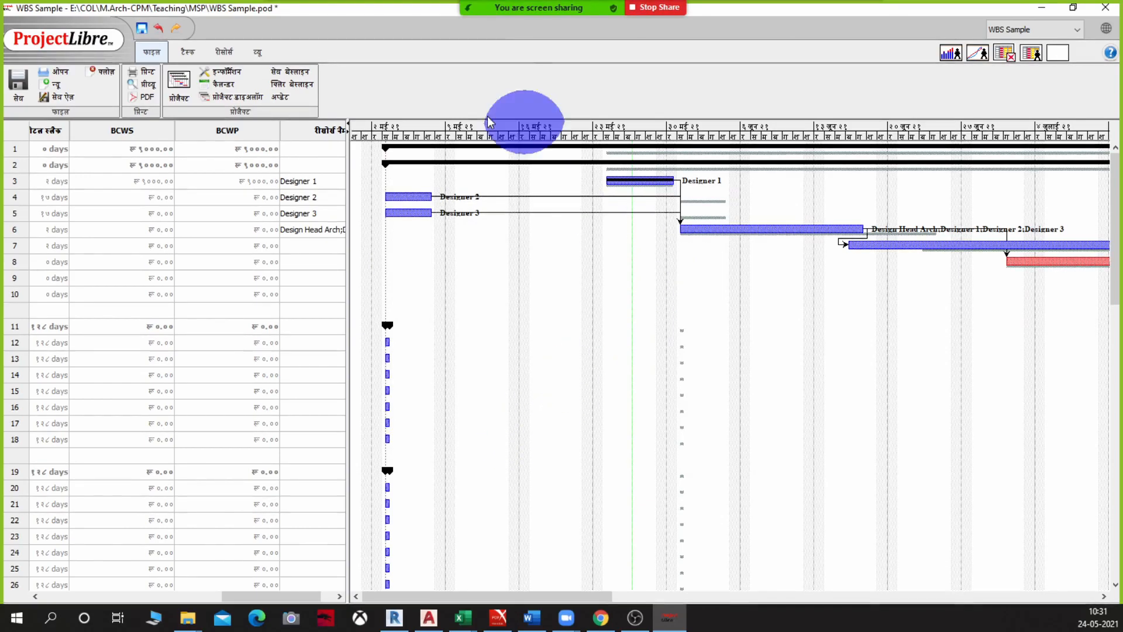
Save the WBS Sample project and exit the program
{"action": "left_click", "coordinate": [141, 29]}
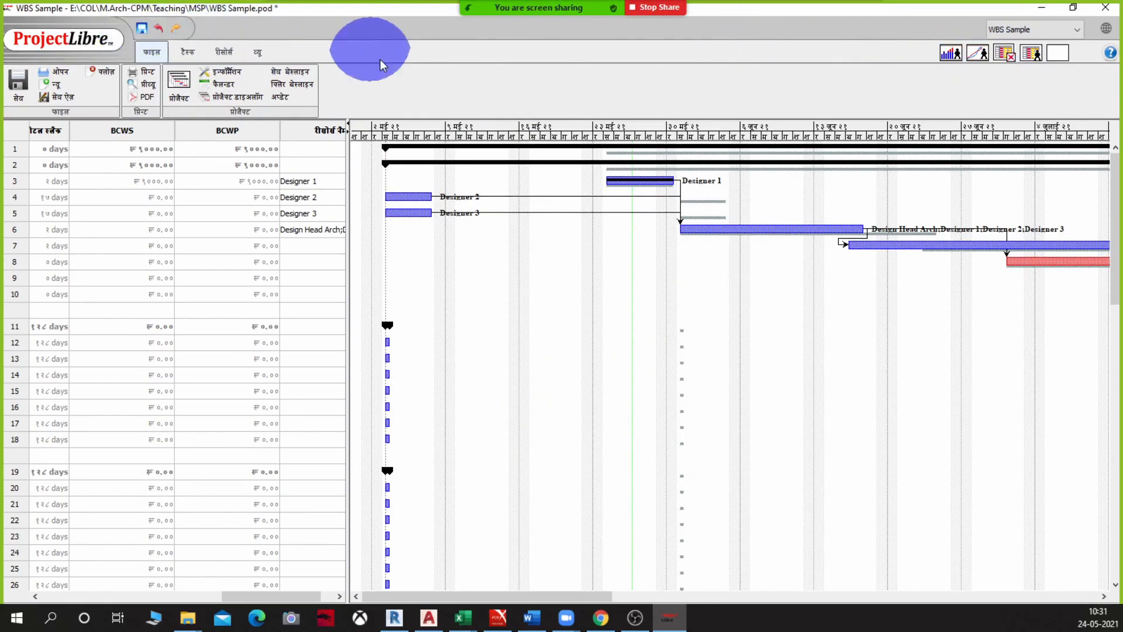
{"action": "left_click", "coordinate": [1115, 7]}
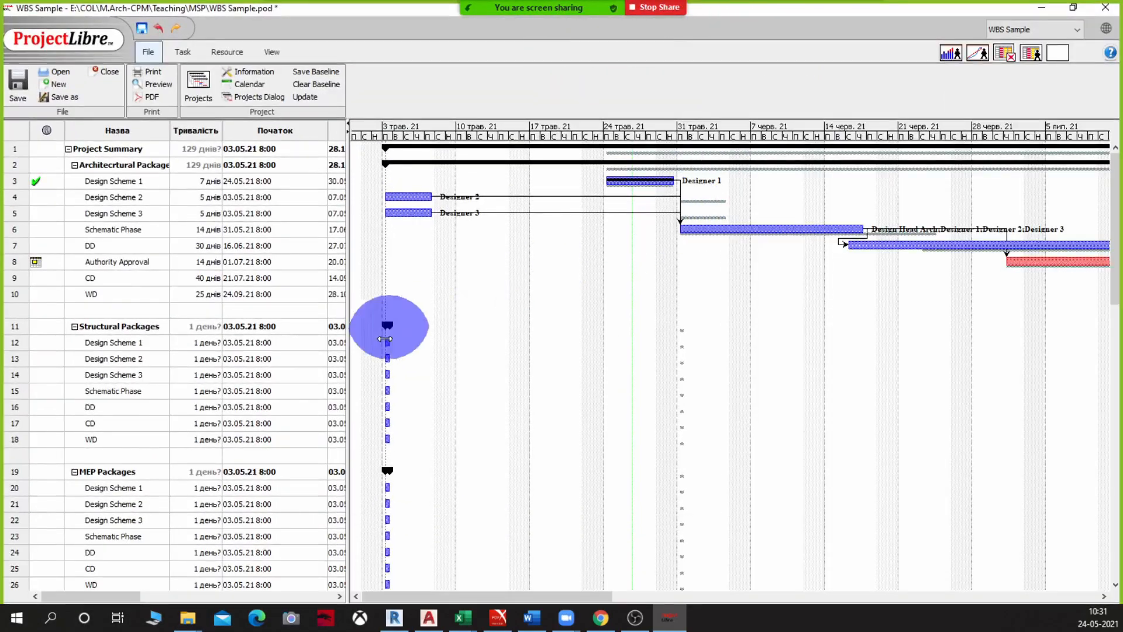
Widen the task table beside the Gantt chart and narrow its columns from the task name through total slack
{"action": "left_click_drag", "start_coordinate": [385, 339], "coordinate": [181, 314]}
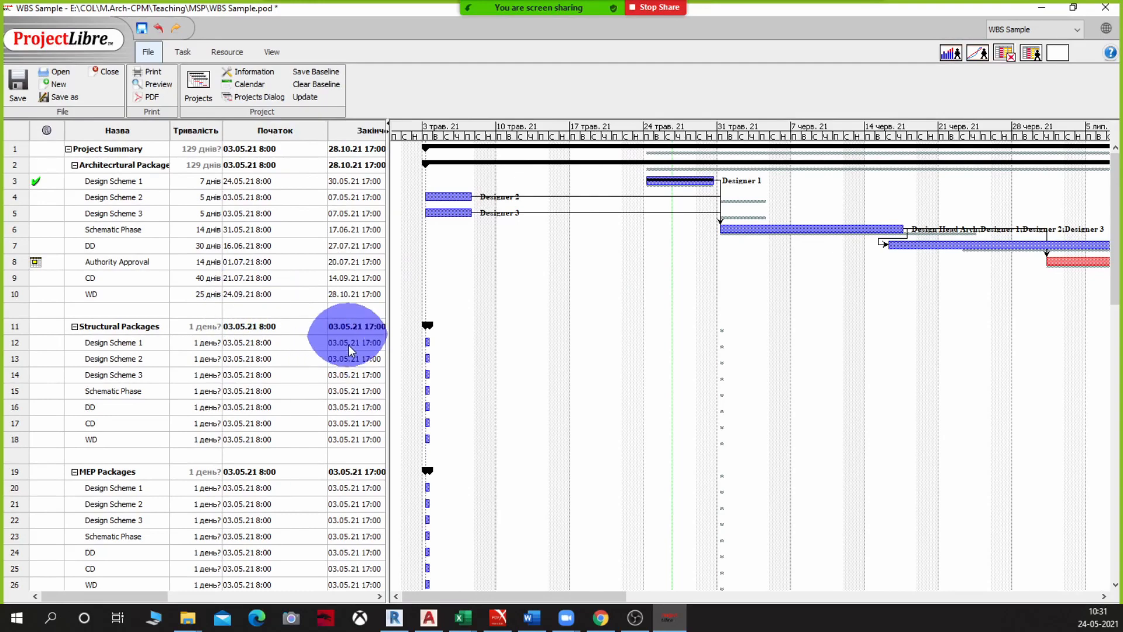
{"action": "left_click_drag", "start_coordinate": [349, 345], "coordinate": [454, 334]}
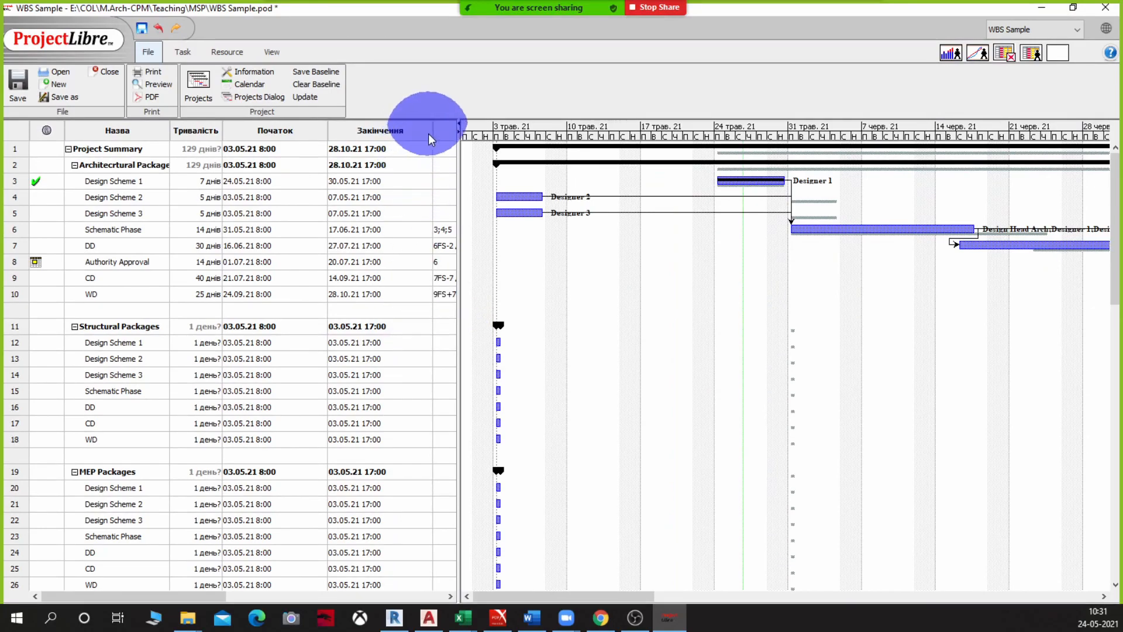
{"action": "left_click_drag", "start_coordinate": [433, 129], "coordinate": [396, 128]}
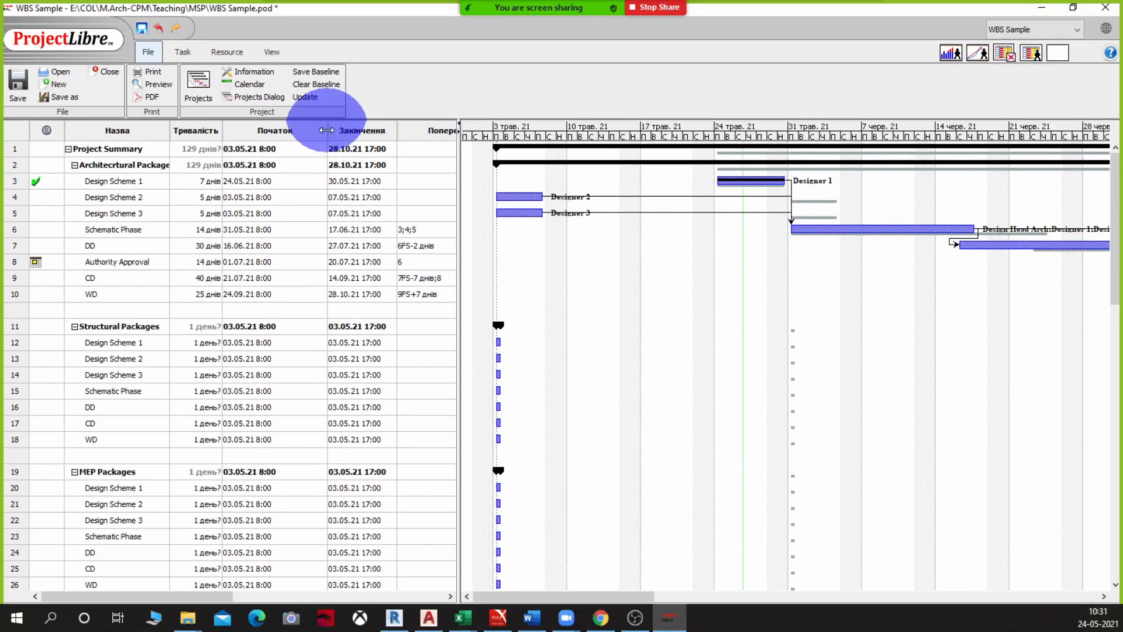
{"action": "left_click_drag", "start_coordinate": [328, 130], "coordinate": [141, 130]}
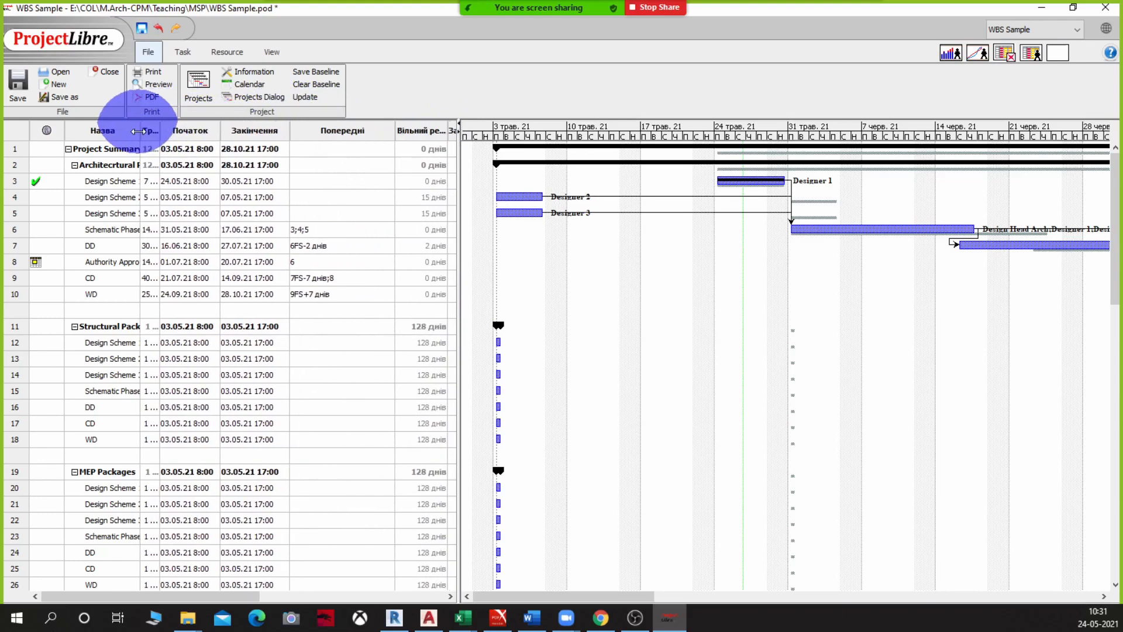
{"action": "double_click", "coordinate": [395, 130]}
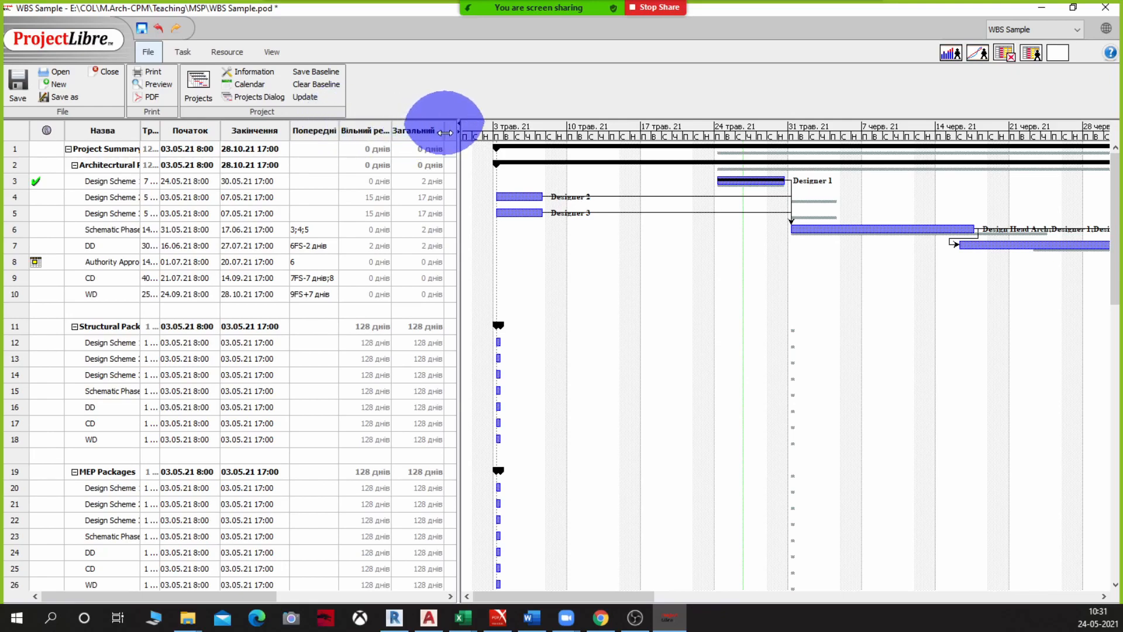
{"action": "left_click_drag", "start_coordinate": [443, 130], "coordinate": [428, 130]}
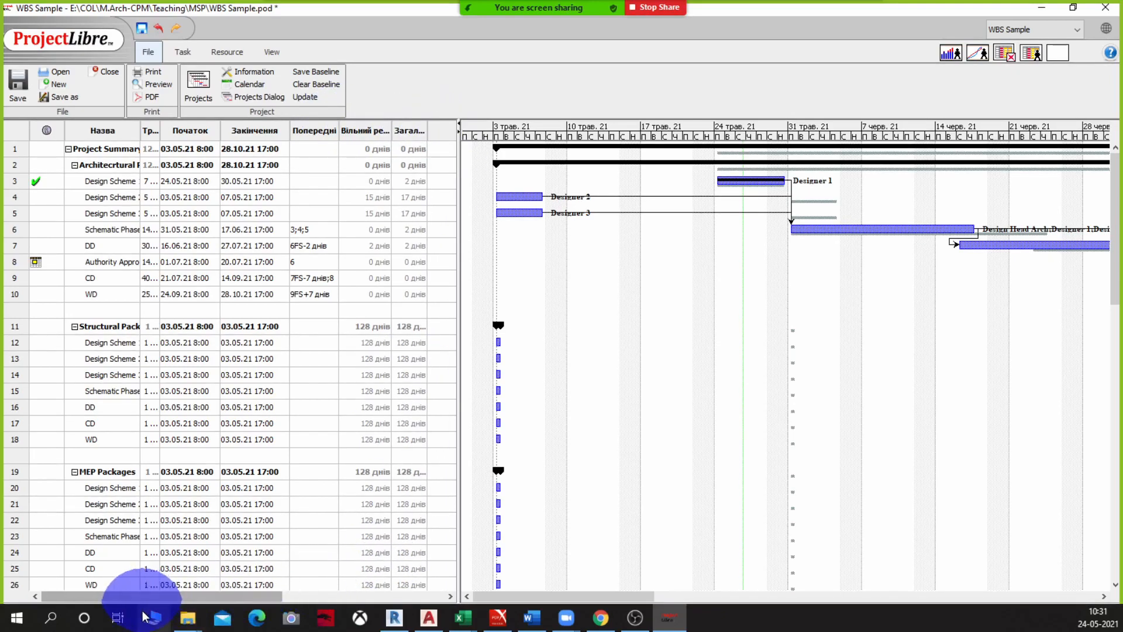
Examine the currency of the earned value columns in the task table, from total slack across BCWS and BCWP
{"action": "left_click_drag", "start_coordinate": [157, 595], "coordinate": [236, 595]}
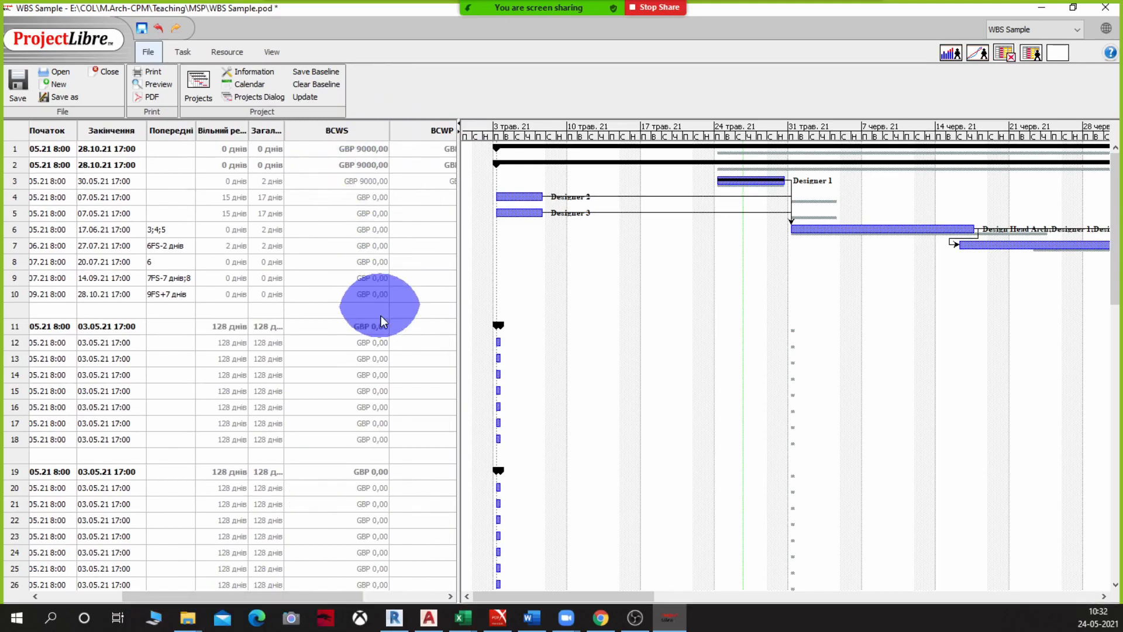
{"action": "scroll", "coordinate": [373, 223], "scroll_direction": "left", "scroll_amount": 5}
{"action": "scroll", "coordinate": [373, 224], "scroll_direction": "right", "scroll_amount": 4}
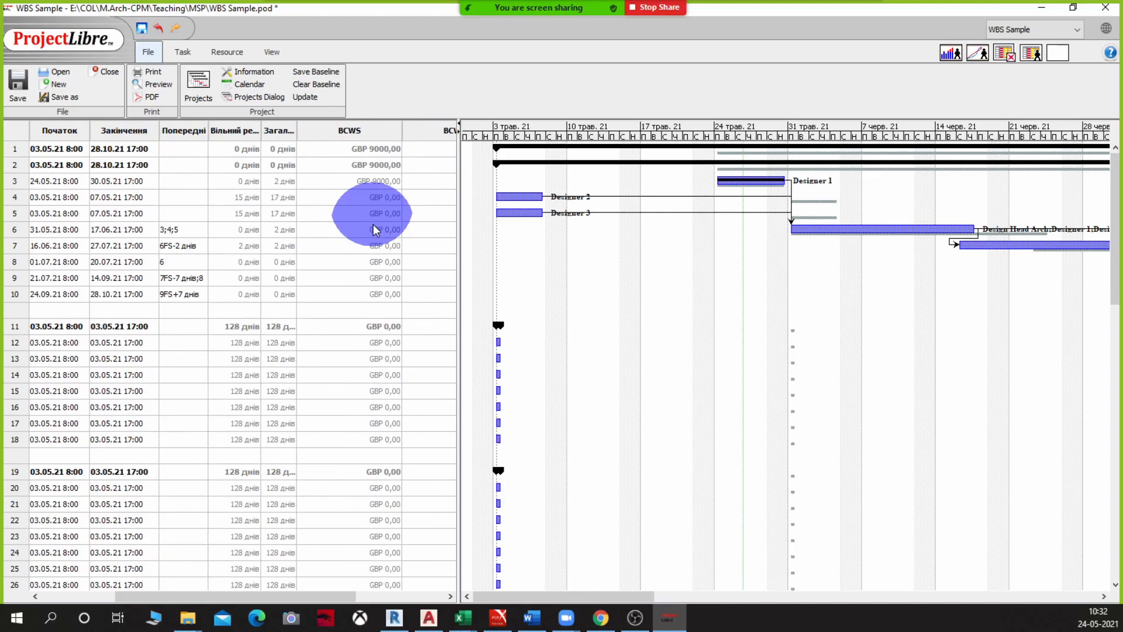
{"action": "scroll", "coordinate": [373, 223], "scroll_direction": "right", "scroll_amount": 3}
{"action": "scroll", "coordinate": [374, 224], "scroll_direction": "left", "scroll_amount": 3}
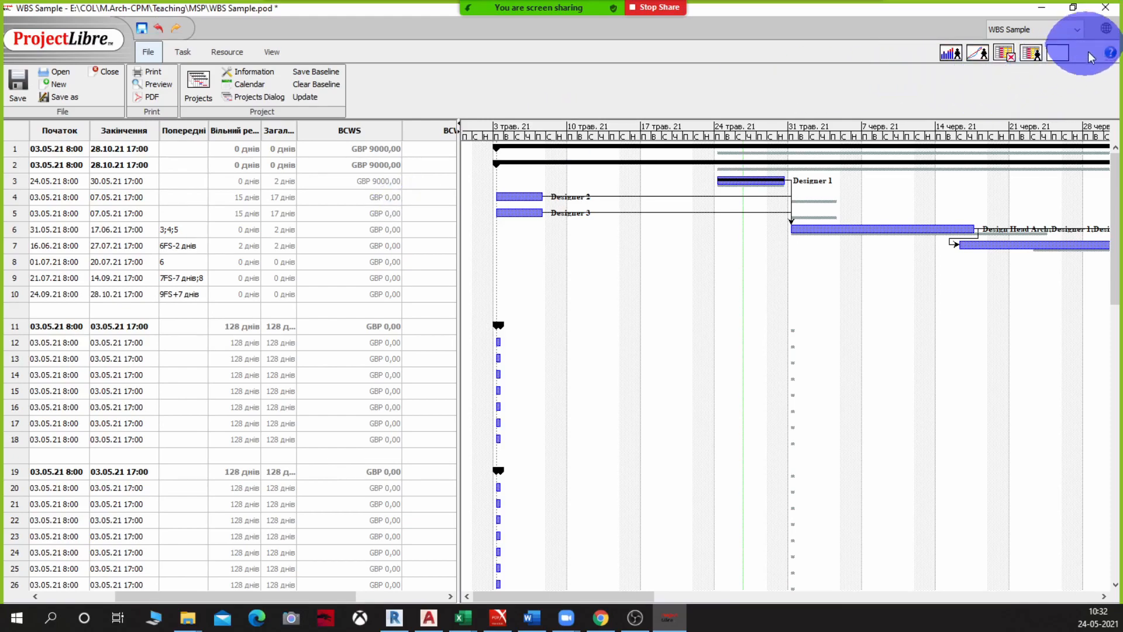
Set the locale's language to en, keeping United Kingdom as the country, and apply the locale settings
{"action": "left_click", "coordinate": [1108, 33]}
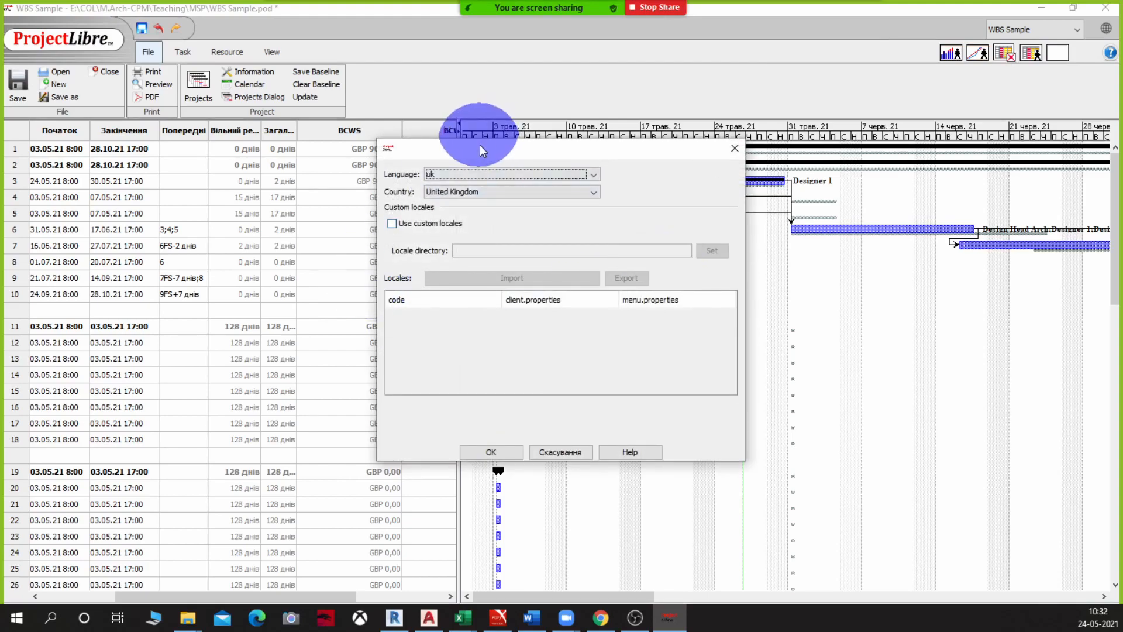
{"action": "left_click_drag", "start_coordinate": [480, 145], "coordinate": [352, 145]}
{"action": "left_click", "coordinate": [317, 171]}
{"action": "scroll", "coordinate": [319, 171], "scroll_direction": "up", "scroll_amount": 5}
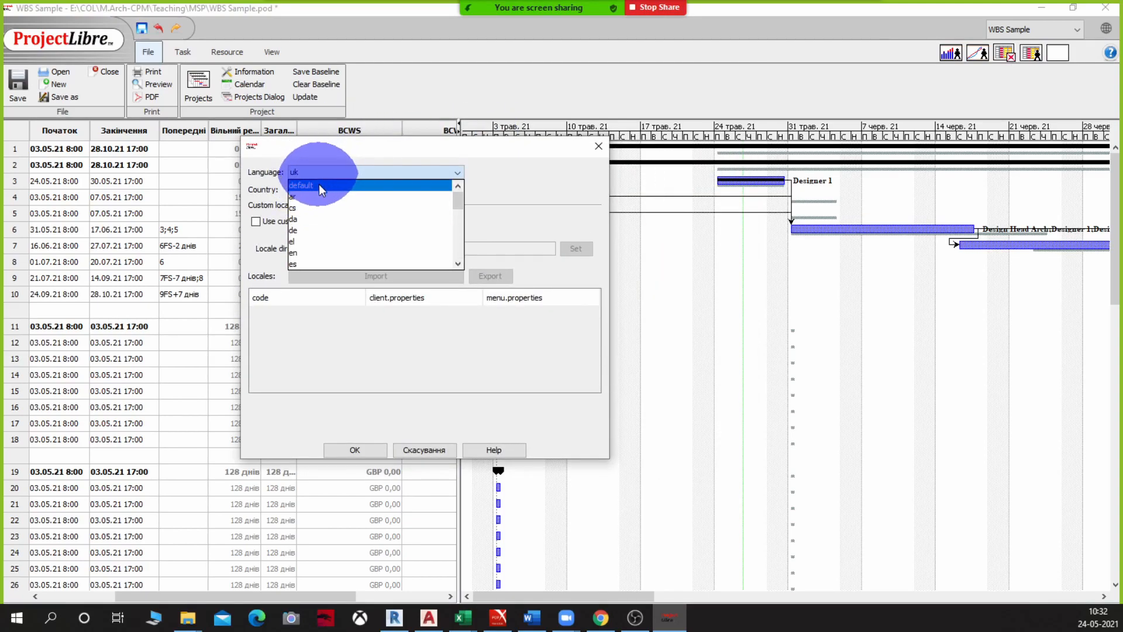
{"action": "left_click", "coordinate": [313, 252]}
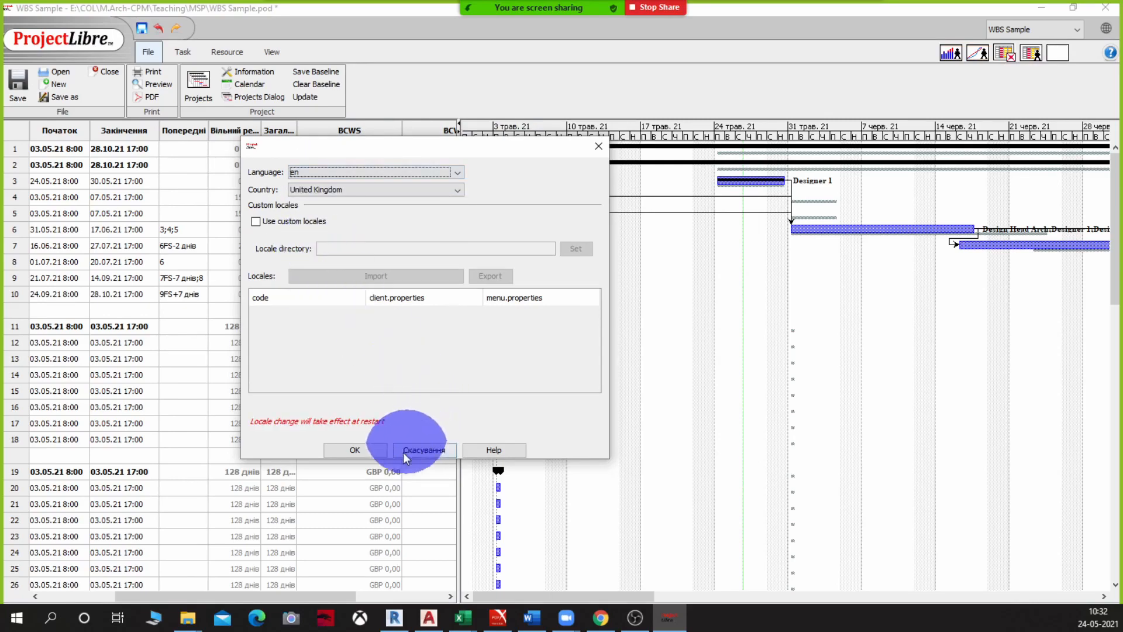
{"action": "left_click", "coordinate": [367, 452]}
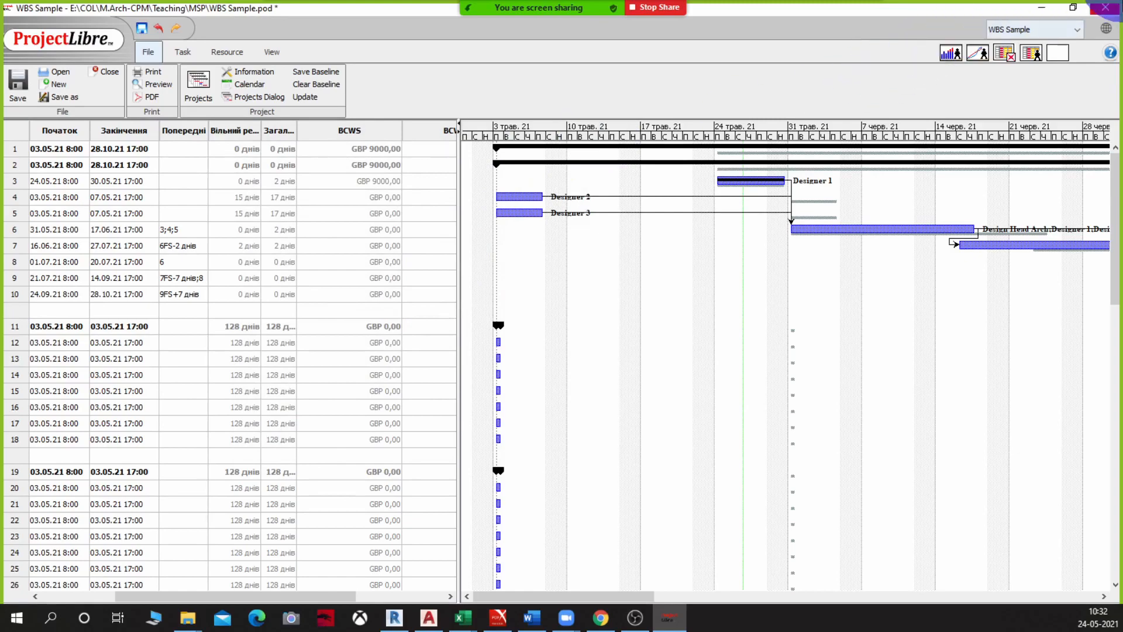
Exit the program, saving the changes to WBS Sample, and reopen the project
{"action": "left_click", "coordinate": [1116, 8]}
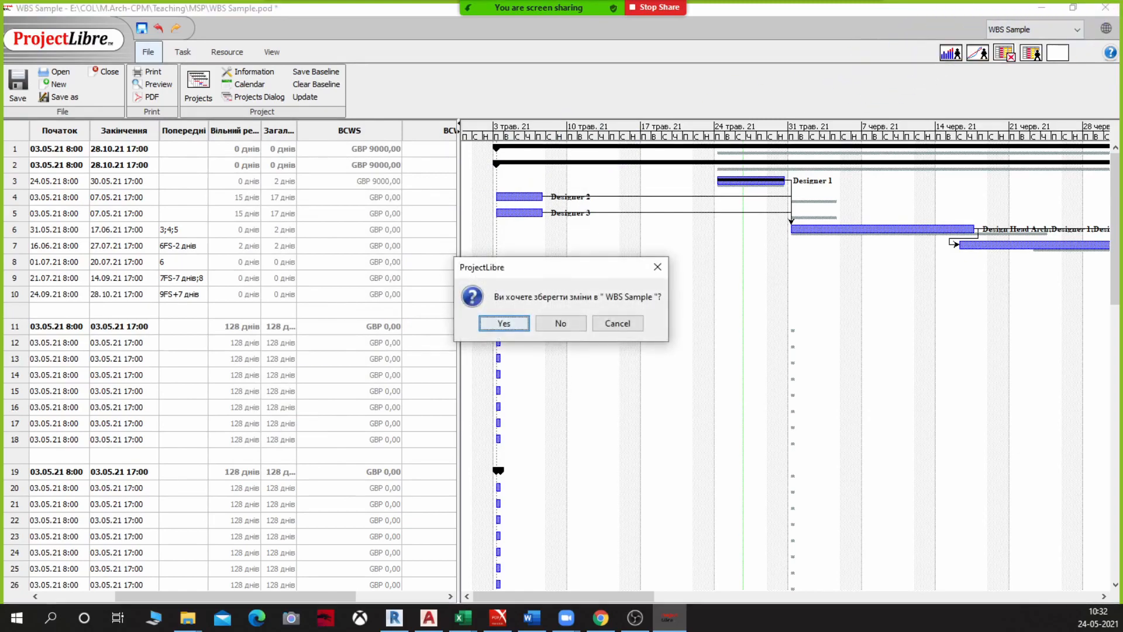
{"action": "left_click", "coordinate": [518, 326]}
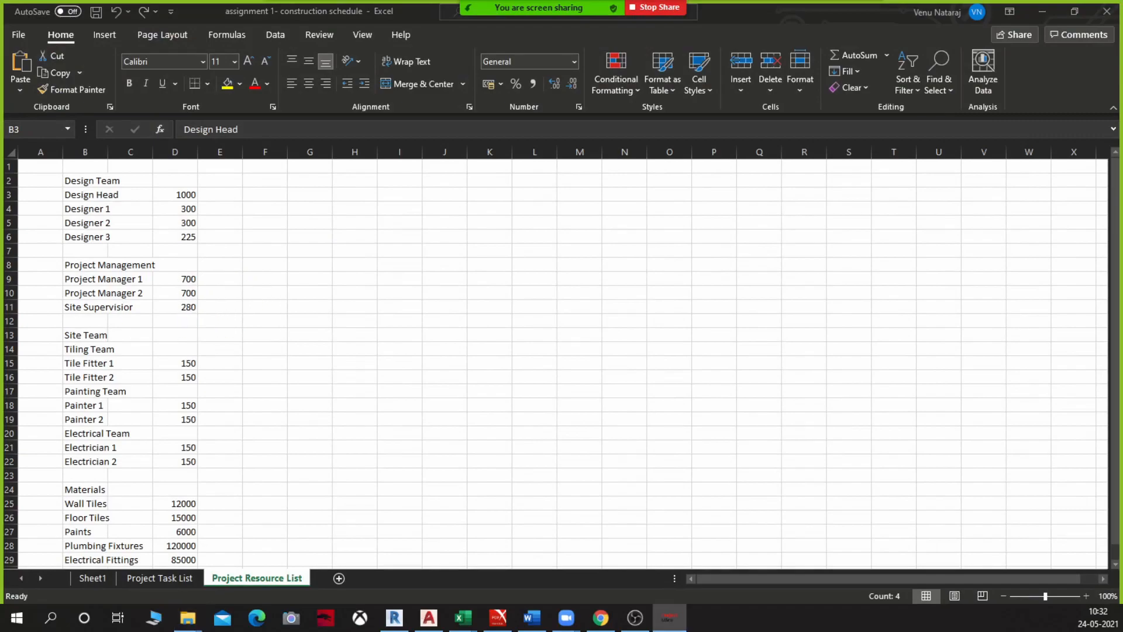
{"action": "double_click", "coordinate": [711, 6]}
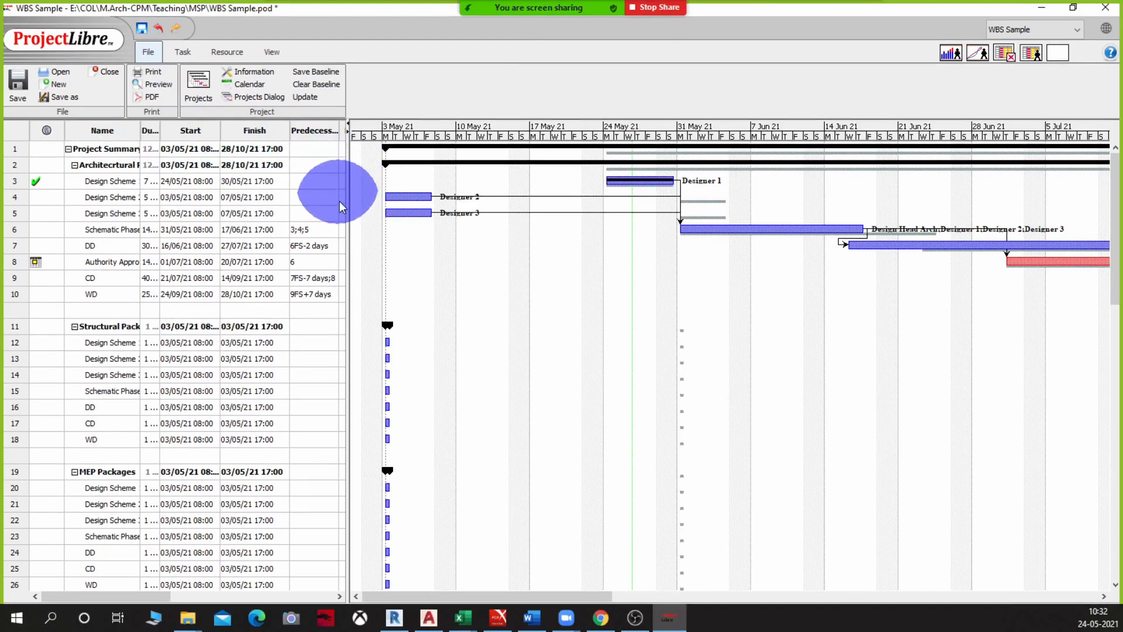
Look along the WBS Sample Gantt chart at the task bars and links from May to September 2021
{"action": "left_click_drag", "start_coordinate": [142, 598], "coordinate": [118, 591]}
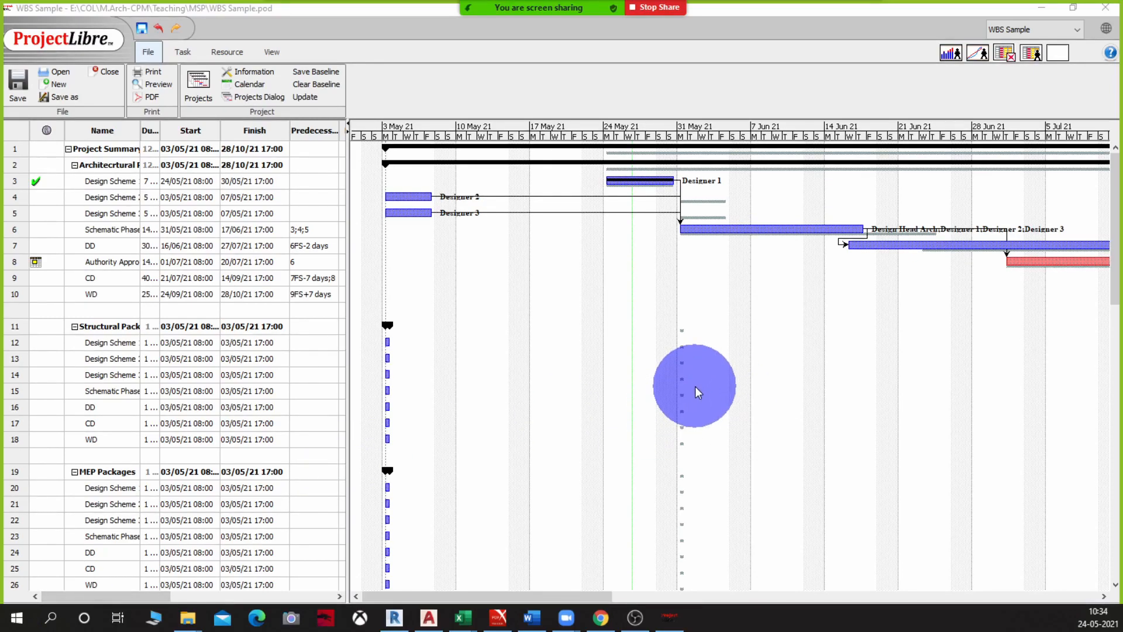
{"action": "left_click_drag", "start_coordinate": [527, 595], "coordinate": [690, 599]}
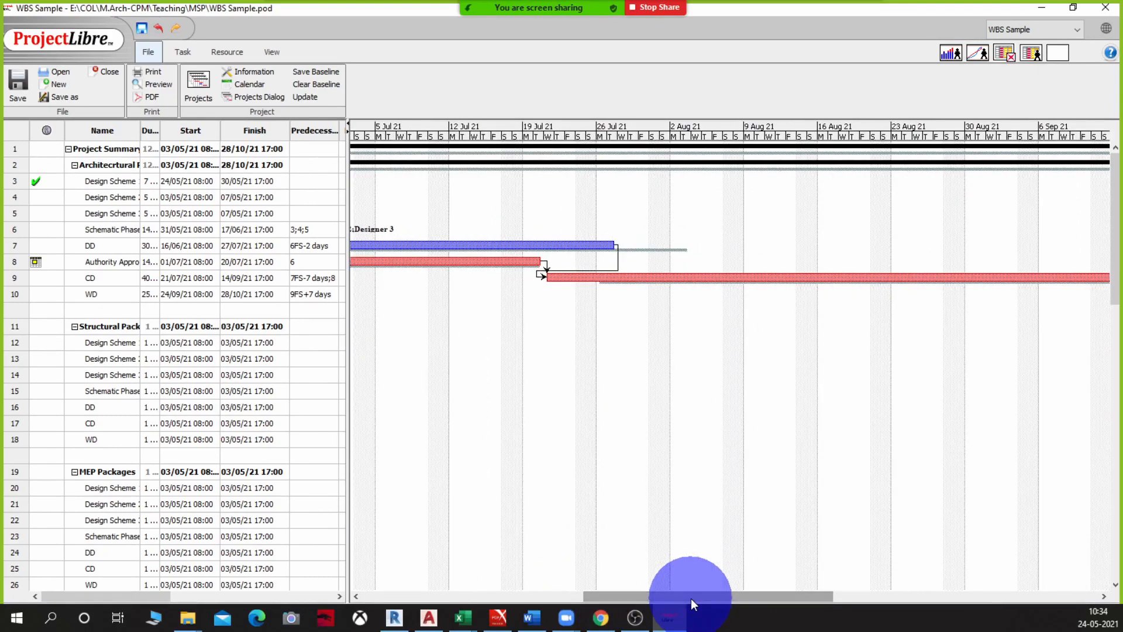
{"action": "left_click_drag", "start_coordinate": [690, 599], "coordinate": [669, 595]}
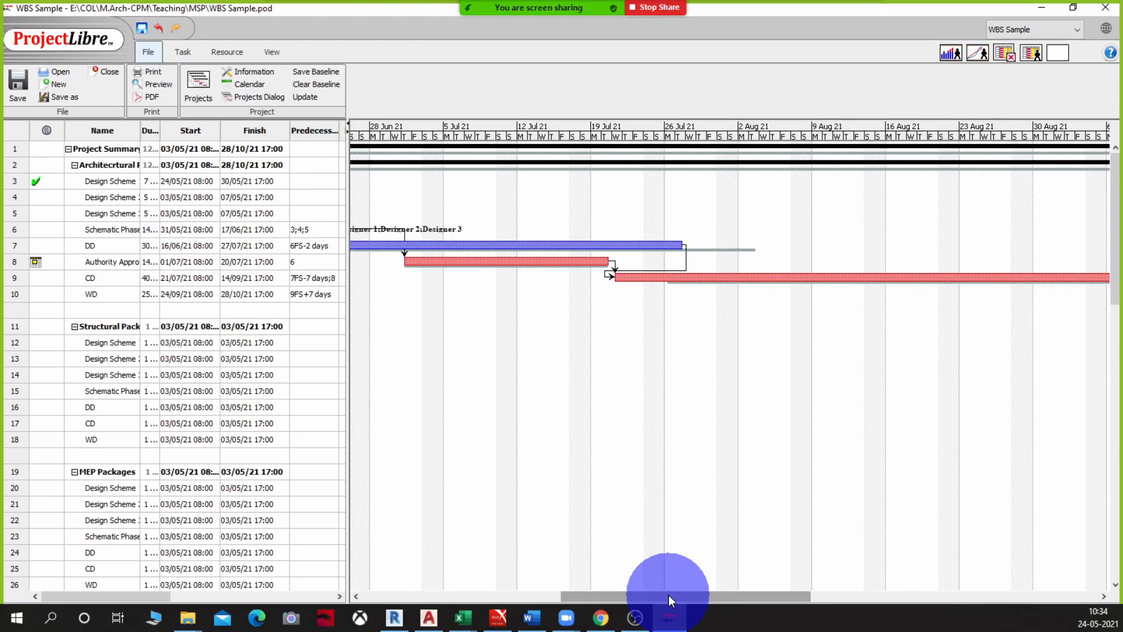
{"action": "left_click_drag", "start_coordinate": [669, 595], "coordinate": [605, 594]}
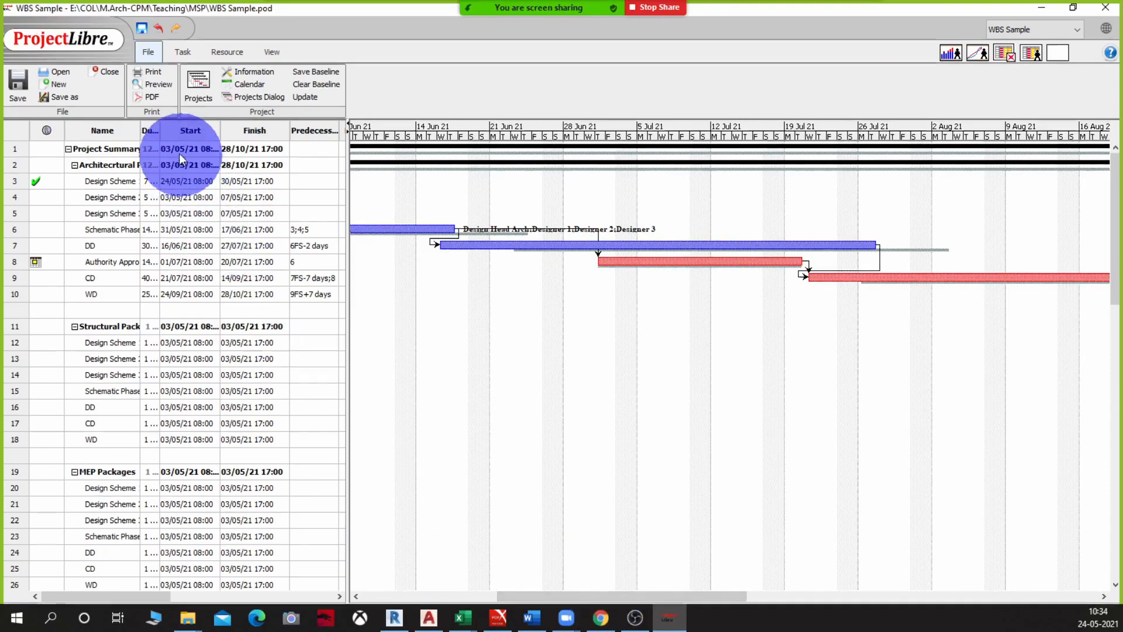
Widen the task table's Duration column slightly and view the task information of Project Summary
{"action": "mouse_move", "coordinate": [160, 127]}
{"action": "left_mouse_down"}
{"action": "mouse_move", "coordinate": [345, 137]}
{"action": "mouse_move", "coordinate": [161, 131]}
{"action": "mouse_move", "coordinate": [165, 140]}
{"action": "left_mouse_up"}
{"action": "double_click", "coordinate": [200, 151]}
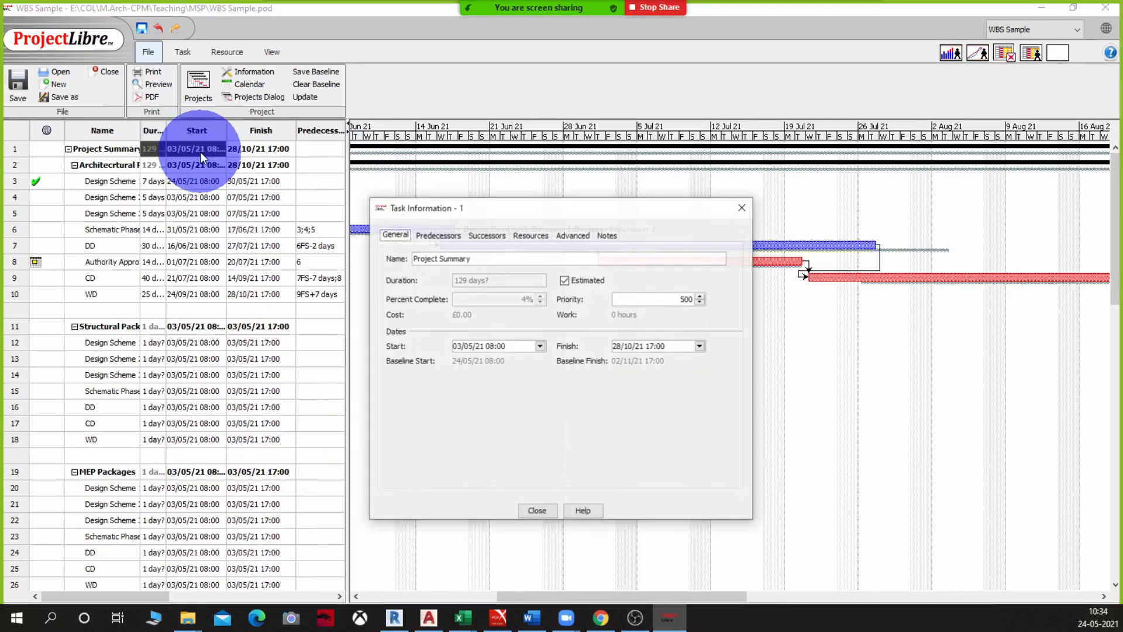
{"action": "left_click", "coordinate": [536, 511]}
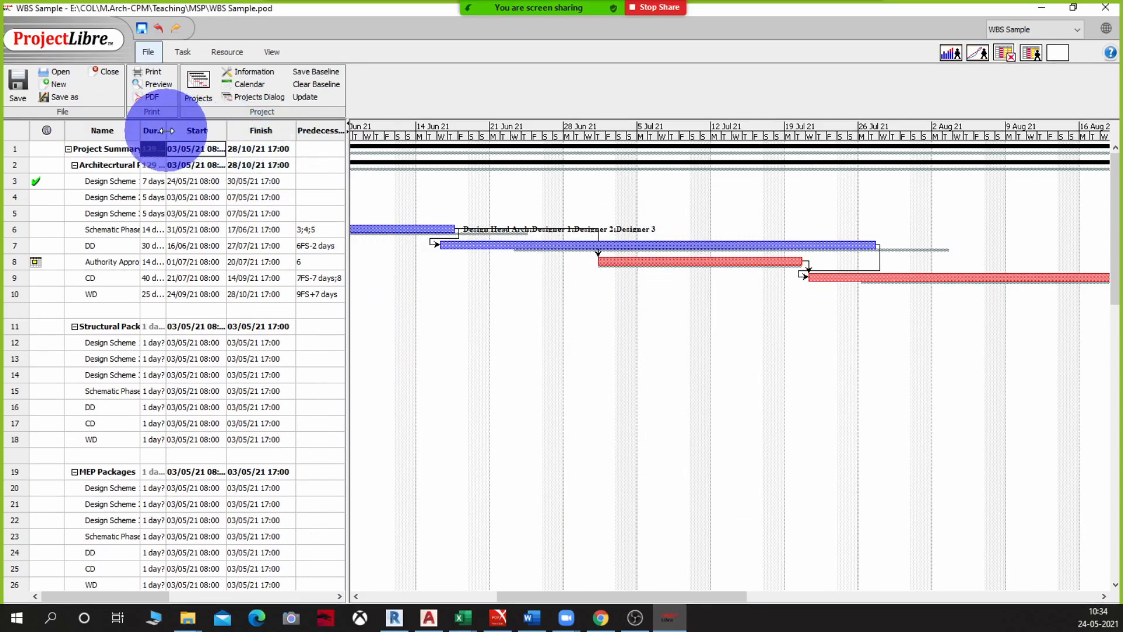
{"action": "left_click", "coordinate": [251, 150]}
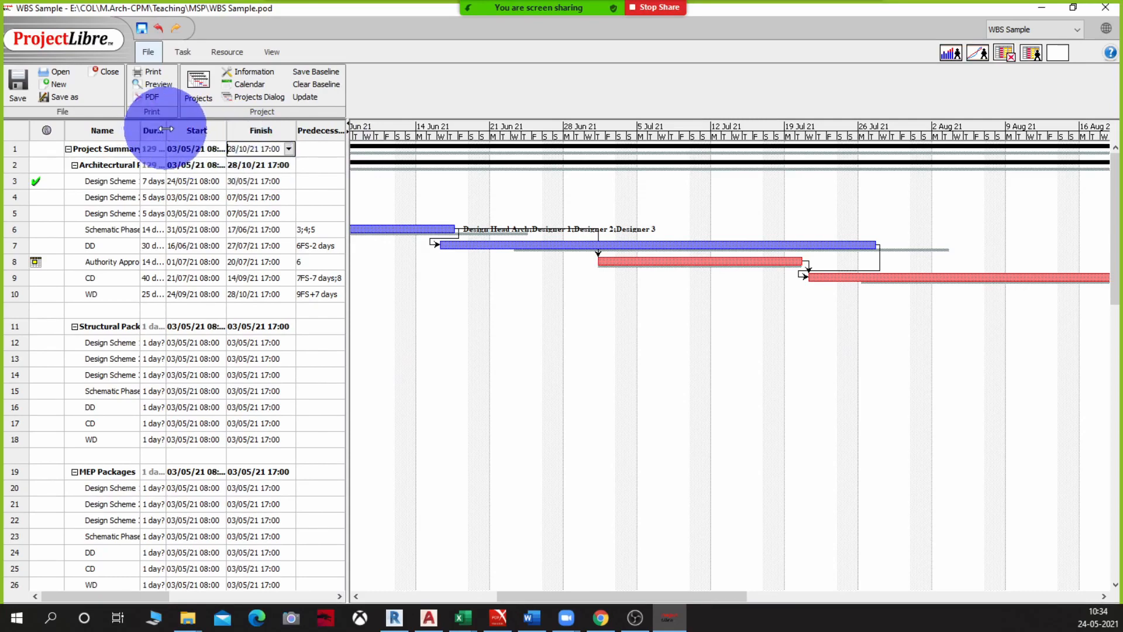
{"action": "left_click", "coordinate": [165, 128]}
{"action": "left_click", "coordinate": [200, 129]}
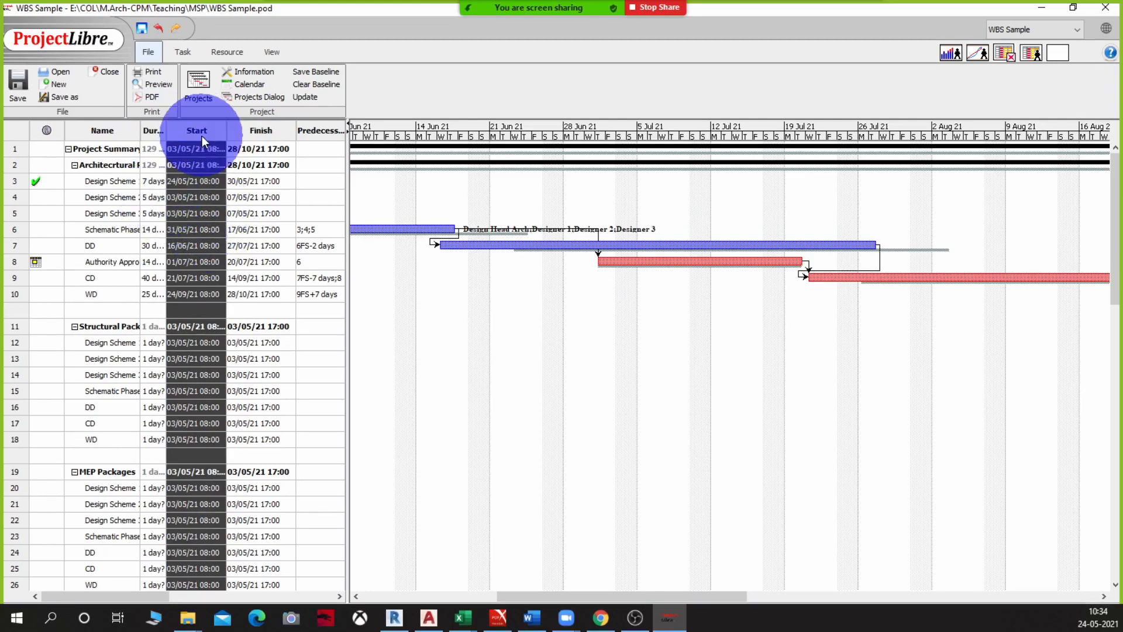
{"action": "left_click", "coordinate": [206, 196]}
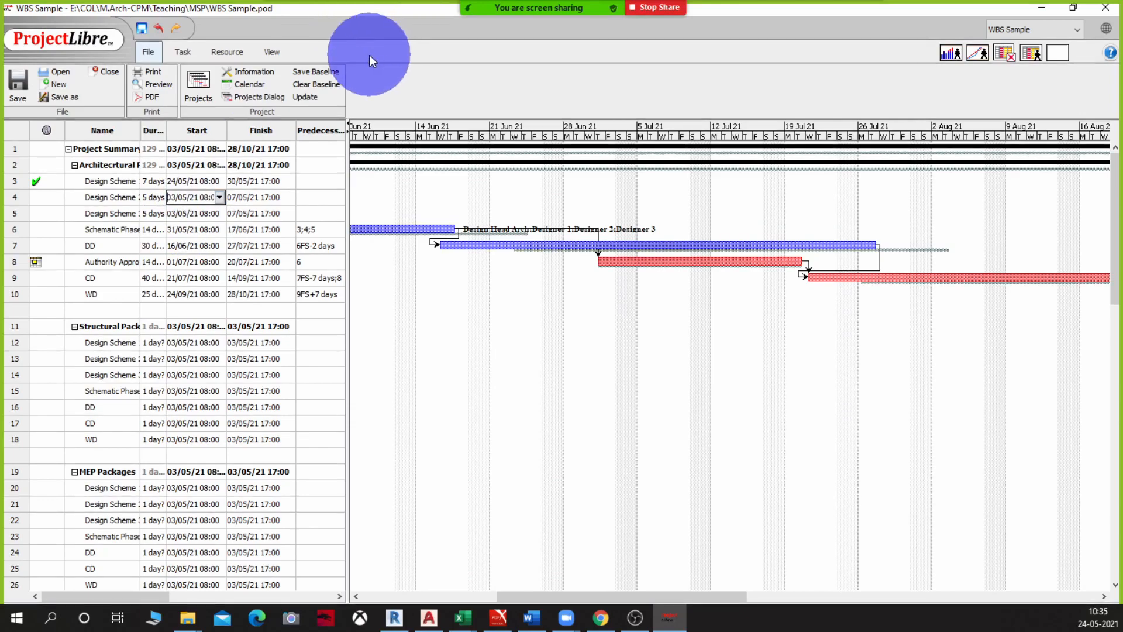
{"action": "left_click", "coordinate": [334, 76]}
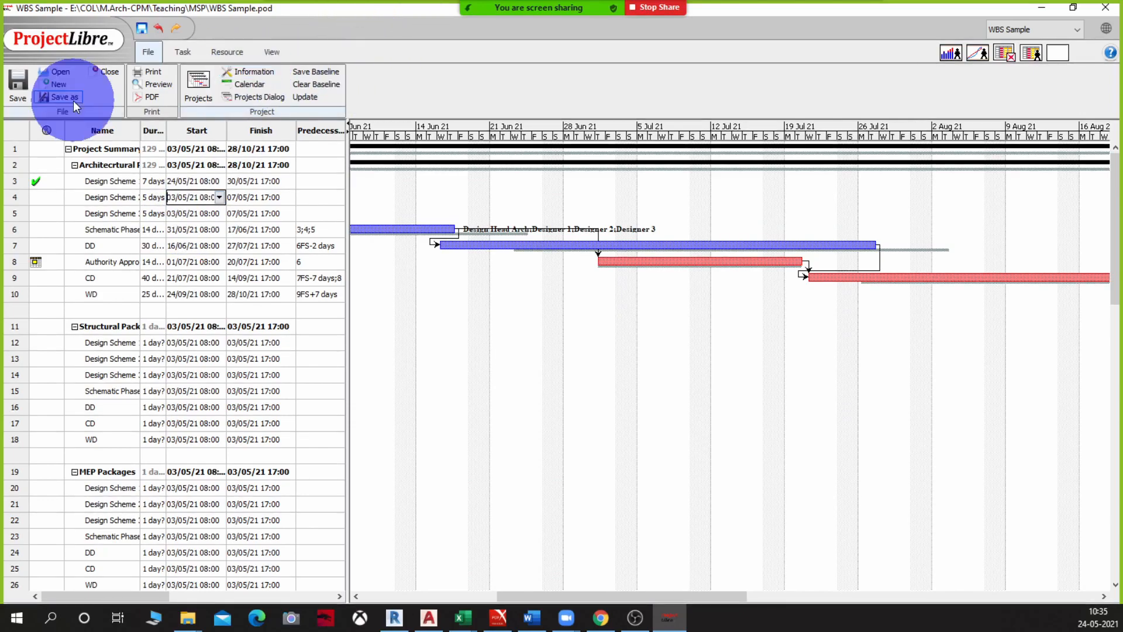
Create a new project named gfafdsgads with fdsfdsfdsa as the manager, keeping the proposed start date
{"action": "left_click", "coordinate": [45, 82]}
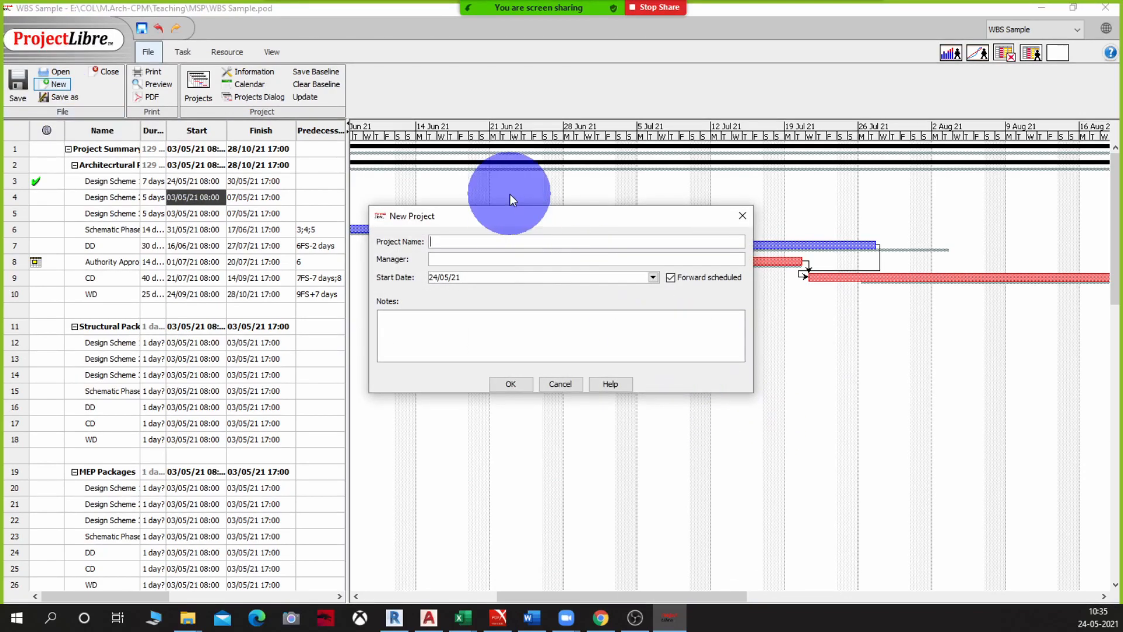
{"action": "type", "text": "gfafdsgads"}
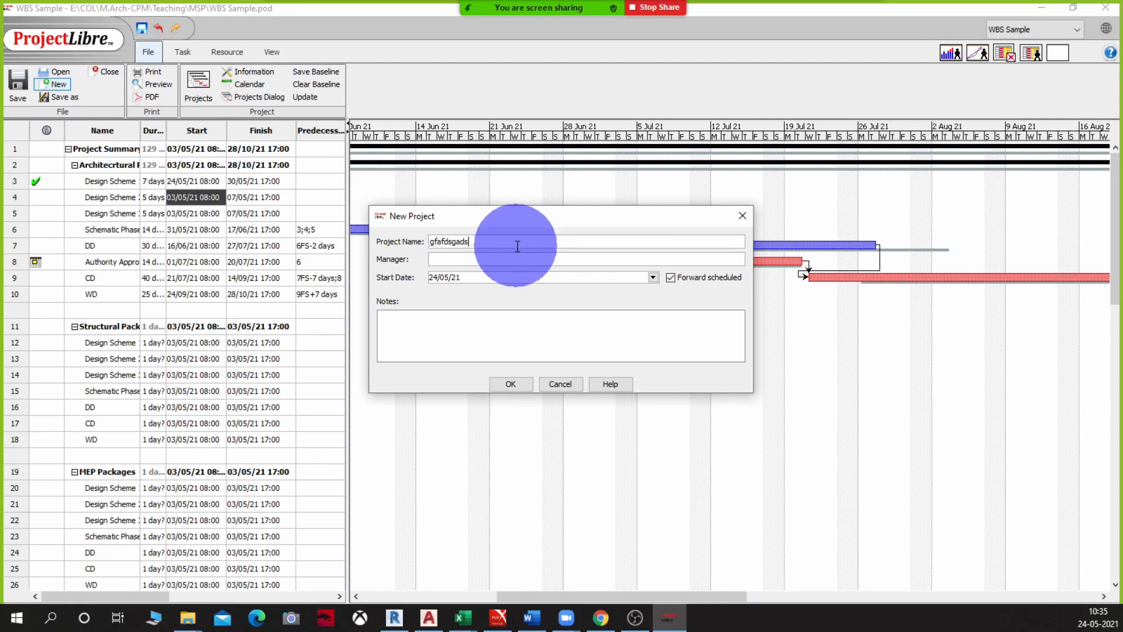
{"action": "left_click", "coordinate": [516, 258]}
{"action": "type", "text": "fdsfdsfdsa"}
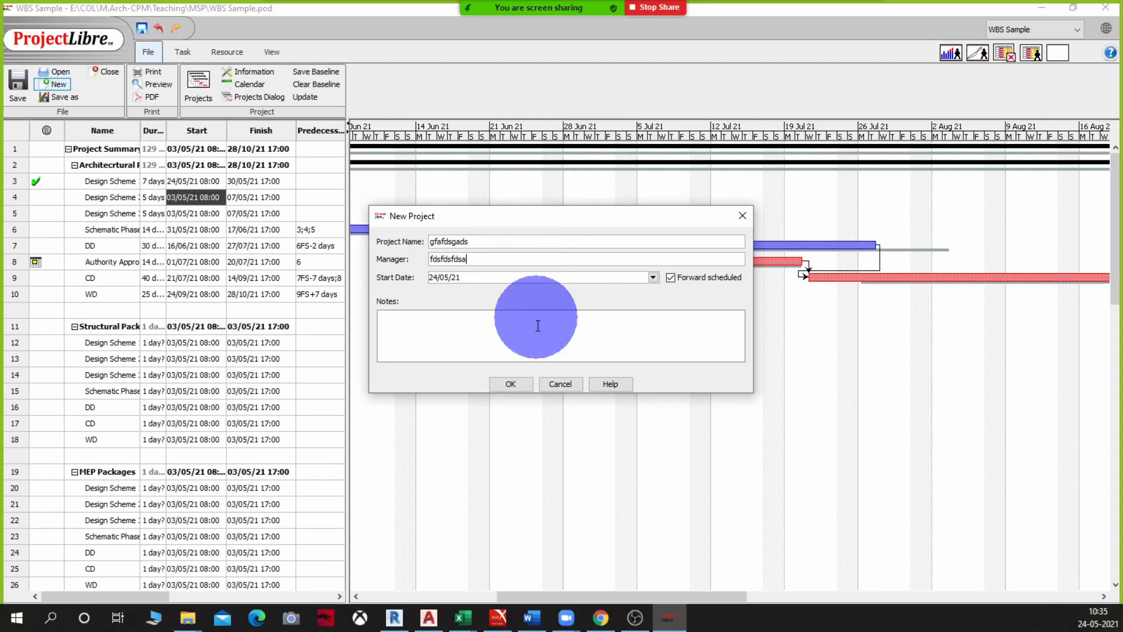
{"action": "left_click", "coordinate": [518, 382]}
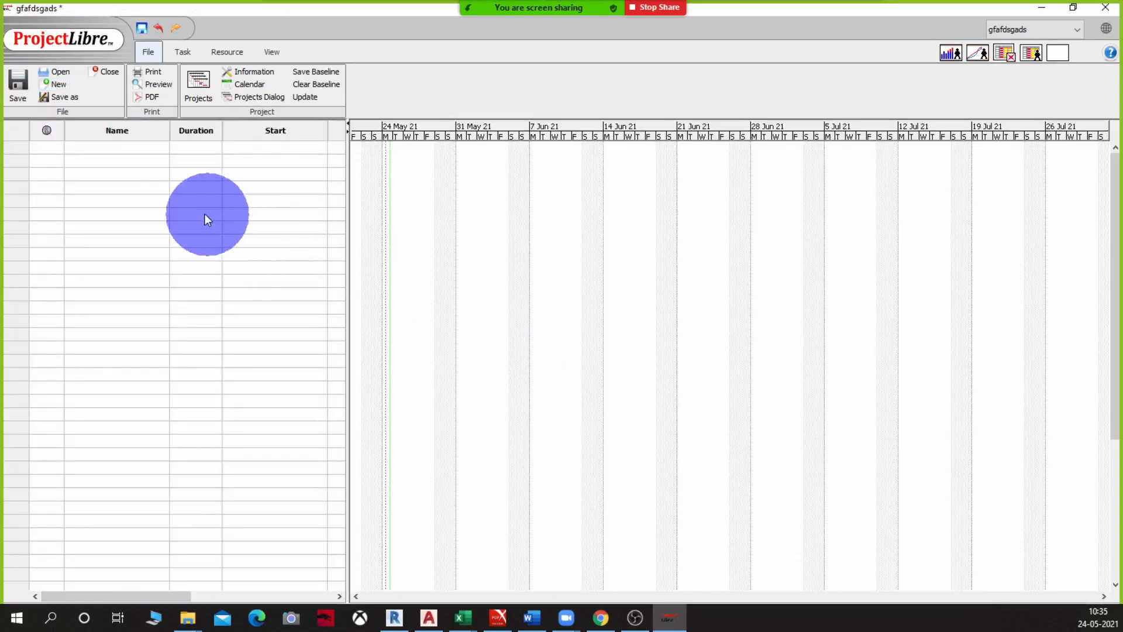
Add the tasks agdfds, dfdf, FADFA and sdfsdfdsf in consecutive rows, starting in the table's second row
{"action": "double_click", "coordinate": [98, 162]}
{"action": "type", "text": "agdfds"}
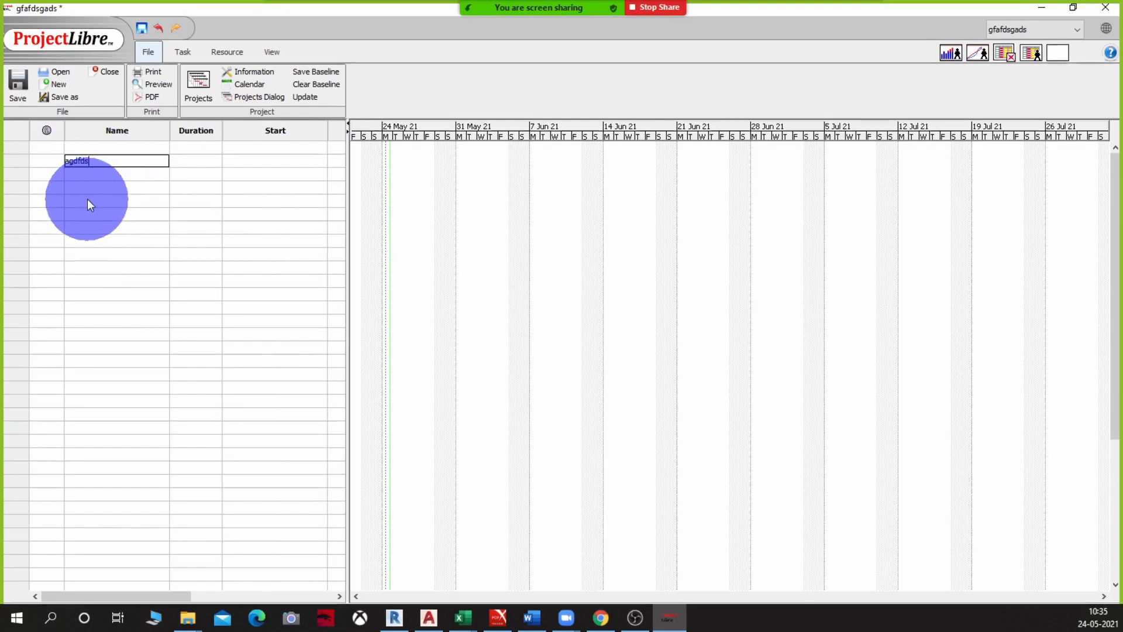
{"action": "left_click", "coordinate": [88, 199]}
{"action": "type", "text": "sdfsdfdsf"}
{"action": "left_click", "coordinate": [84, 175]}
{"action": "type", "text": "dfdf"}
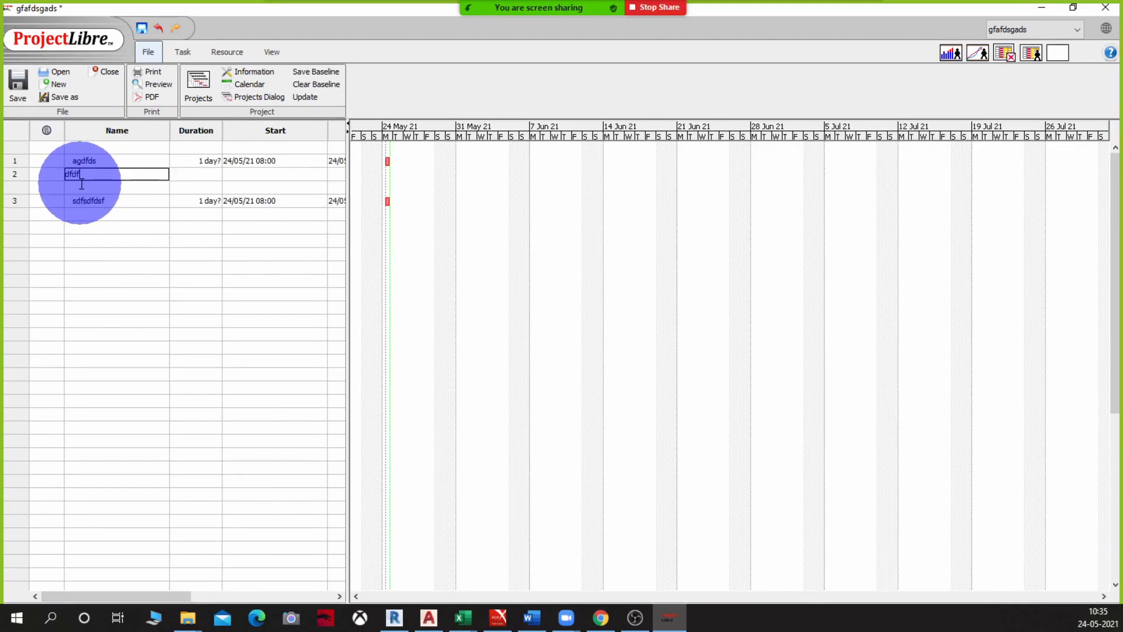
{"action": "left_click", "coordinate": [82, 185]}
{"action": "type", "text": "FADFA"}
{"action": "left_click", "coordinate": [105, 227]}
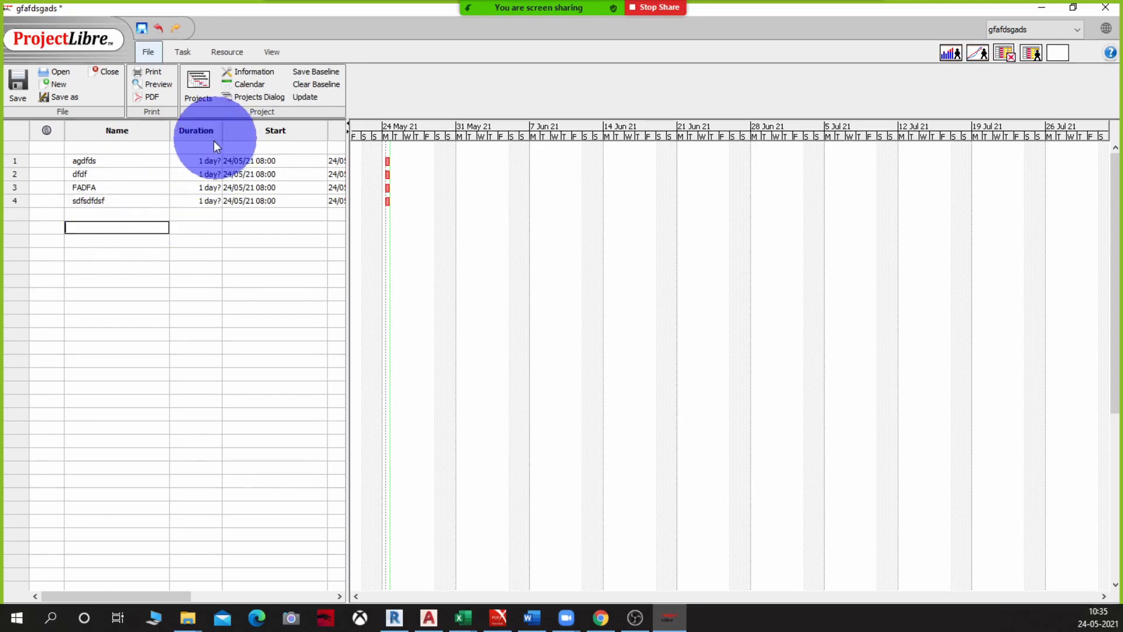
Set the durations of agdfds, dfdf, FADFA and sdfsdfdsf to 10, 15, 14 and 25 days respectively
{"action": "left_click", "coordinate": [206, 161]}
{"action": "type", "text": "10"}
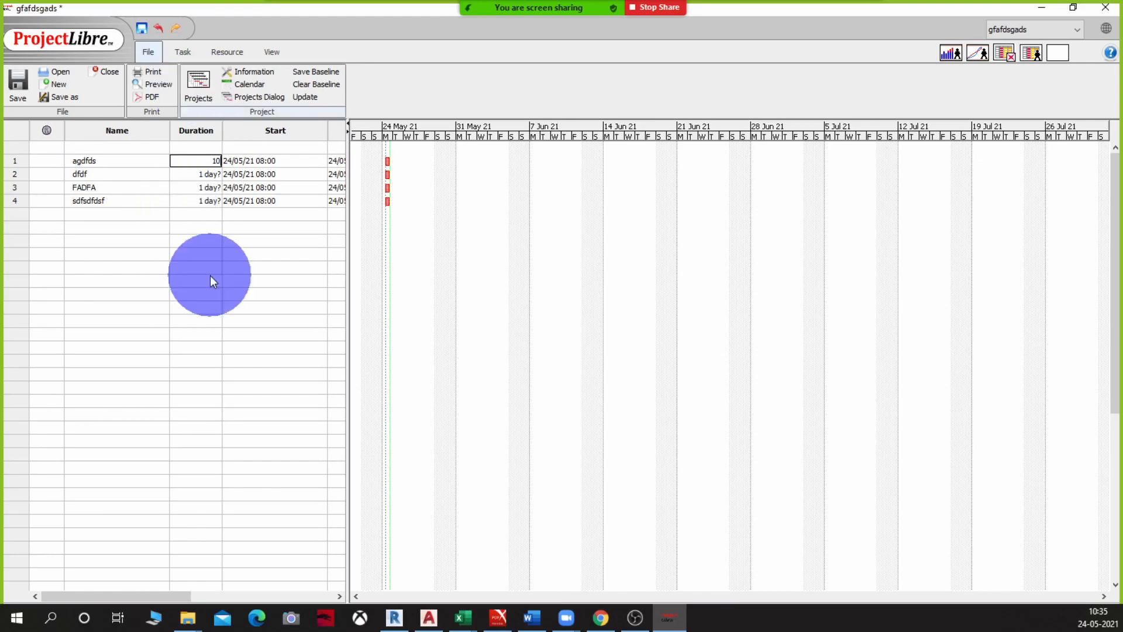
{"action": "key", "text": "Return"}
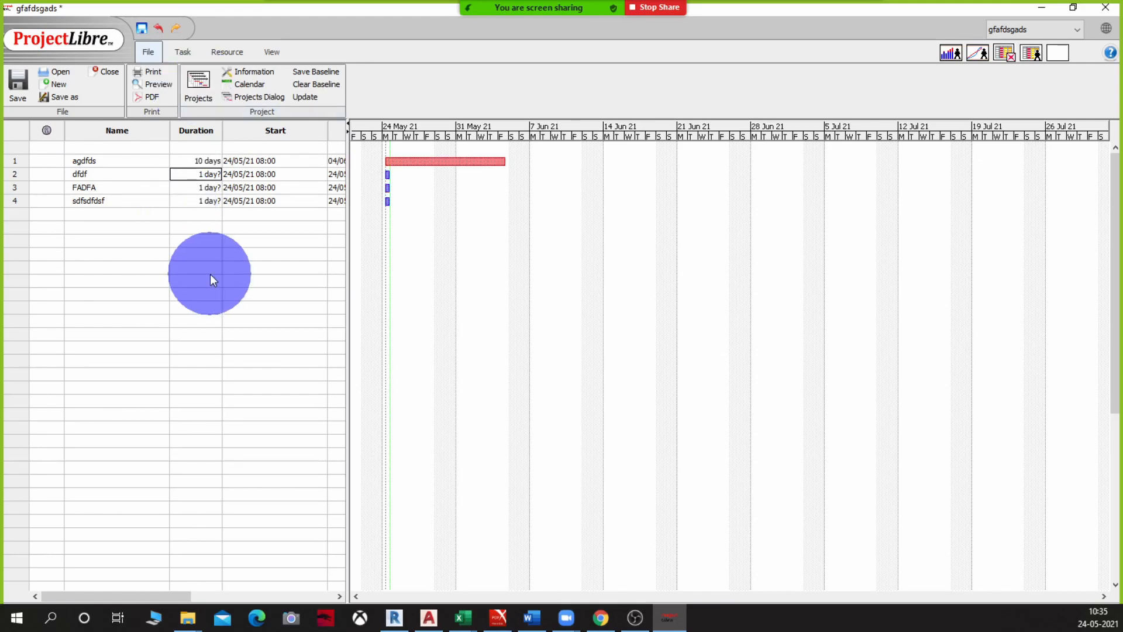
{"action": "type", "text": "15"}
{"action": "key", "text": "Return"}
{"action": "type", "text": "14"}
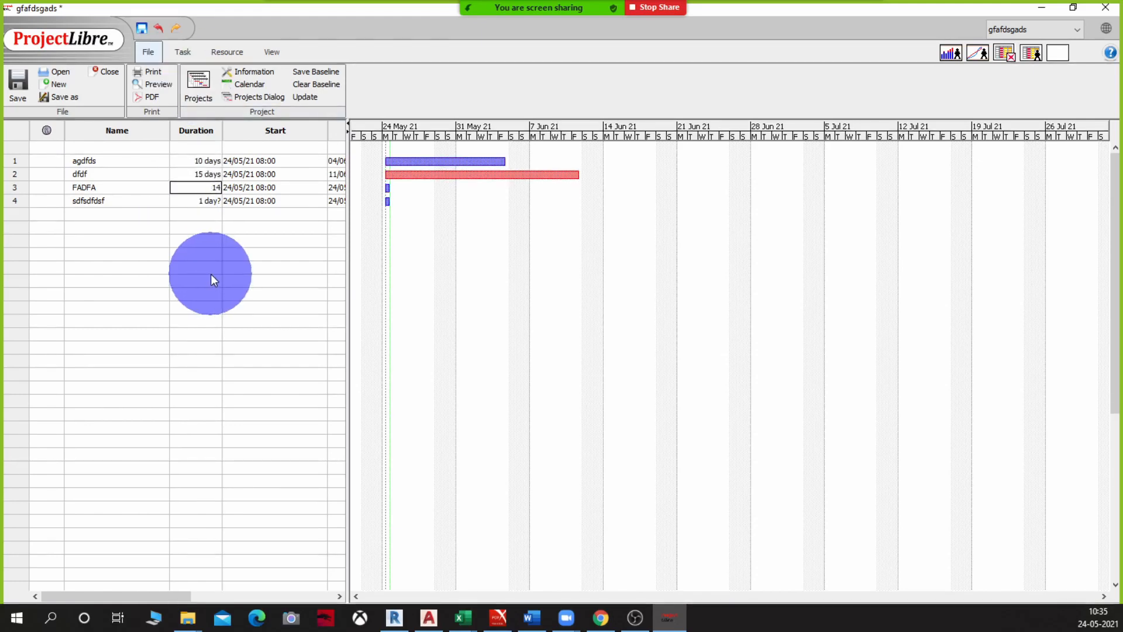
{"action": "key", "text": "Return"}
{"action": "type", "text": "25"}
{"action": "key", "text": "Return"}
{"action": "key", "text": "Up"}
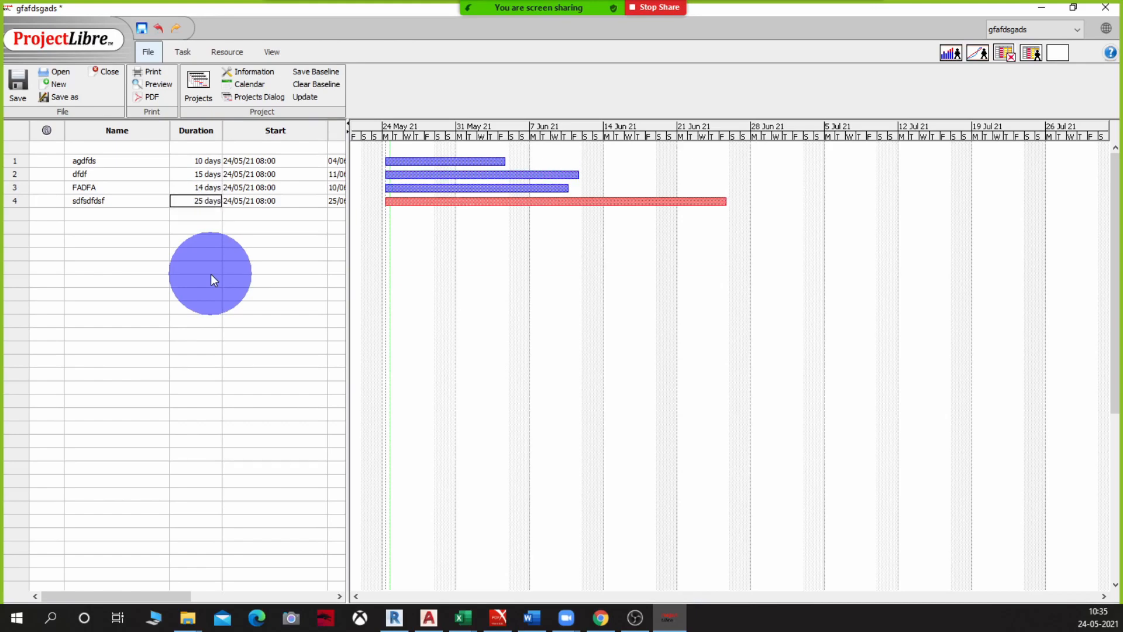
{"action": "key", "text": "Up"}
{"action": "key", "text": "Up"}
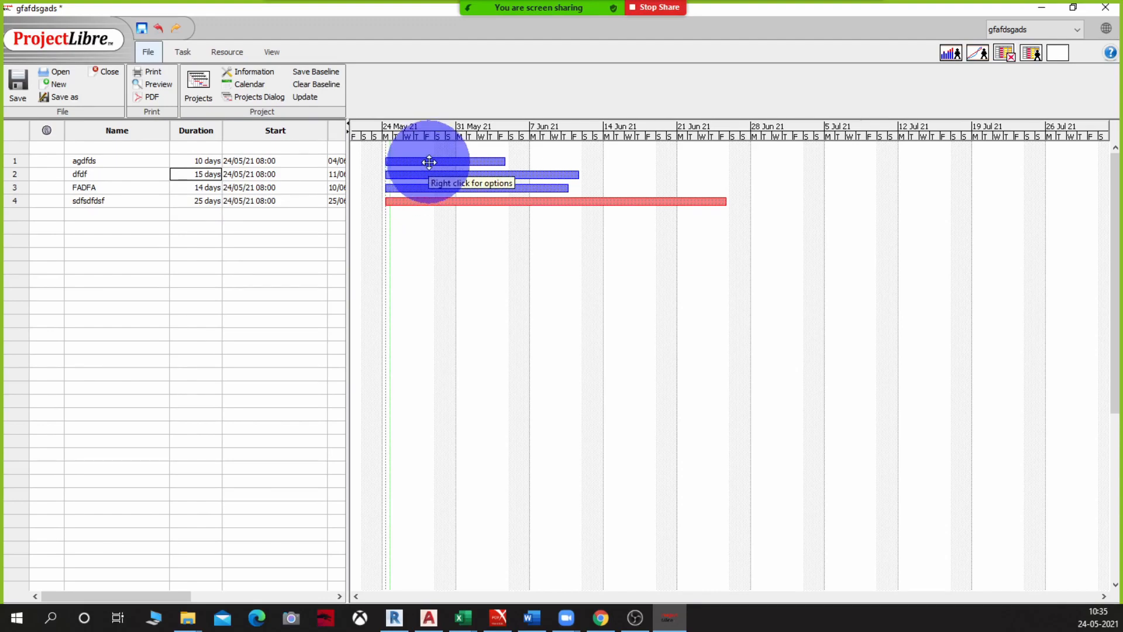
Link task agdfds to dfdf as its predecessor in the Gantt chart, and narrow the Name and Start columns
{"action": "left_click_drag", "start_coordinate": [430, 162], "coordinate": [433, 176]}
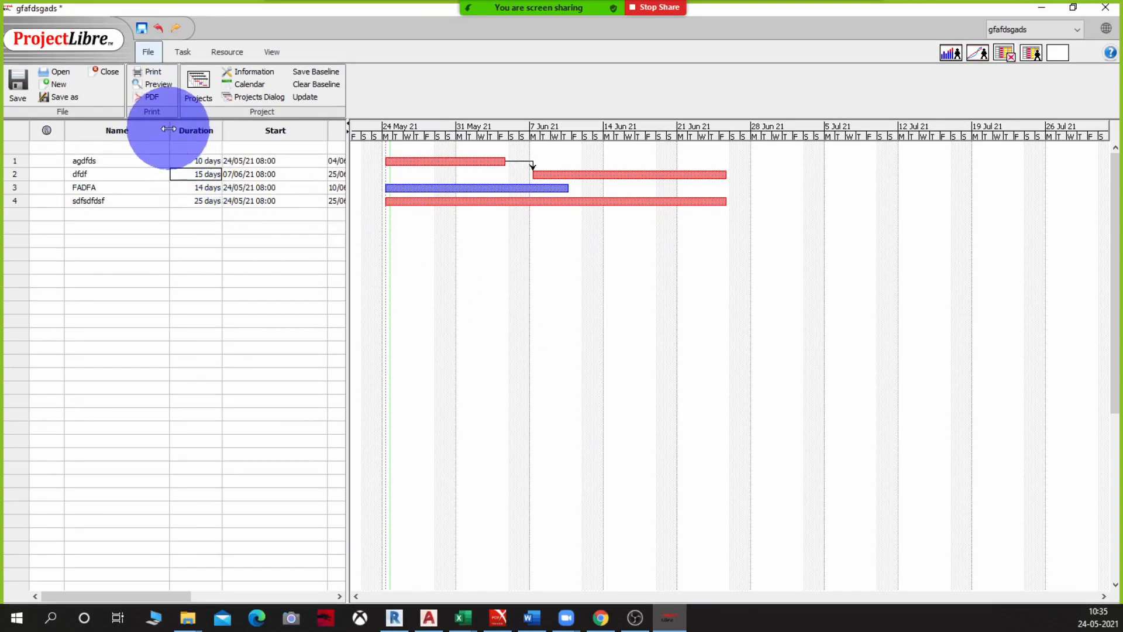
{"action": "left_click_drag", "start_coordinate": [168, 129], "coordinate": [132, 130]}
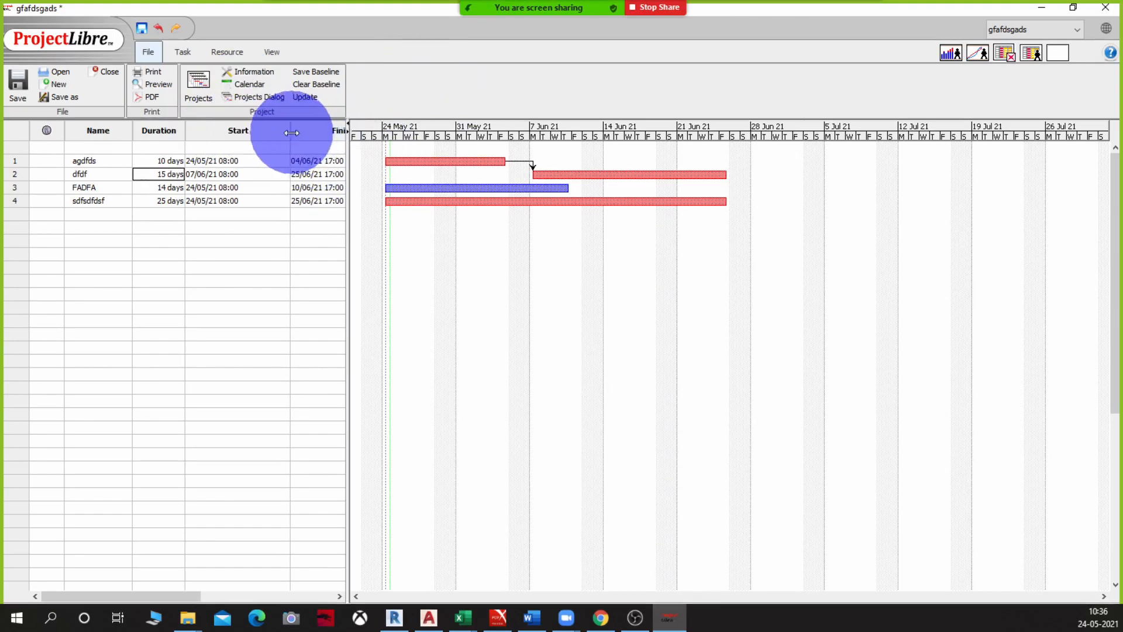
{"action": "left_click_drag", "start_coordinate": [290, 130], "coordinate": [253, 130]}
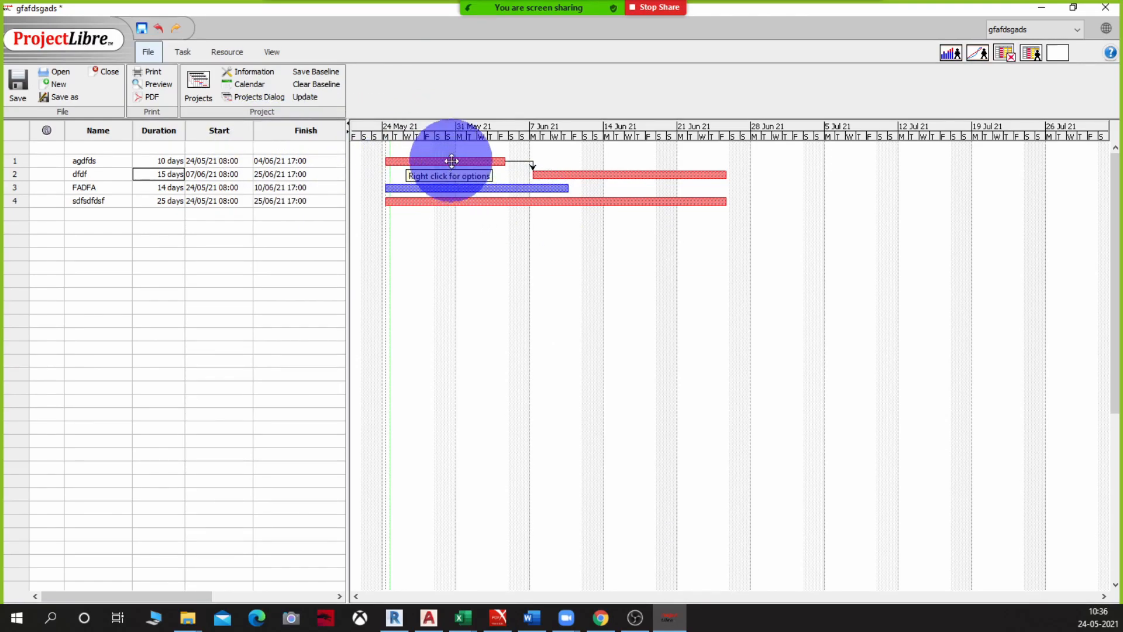
Link agdfds to sdfsdfdsf and dfdf to FADFA in the Gantt chart, making the first task of each pair the predecessor
{"action": "left_click_drag", "start_coordinate": [451, 164], "coordinate": [539, 205]}
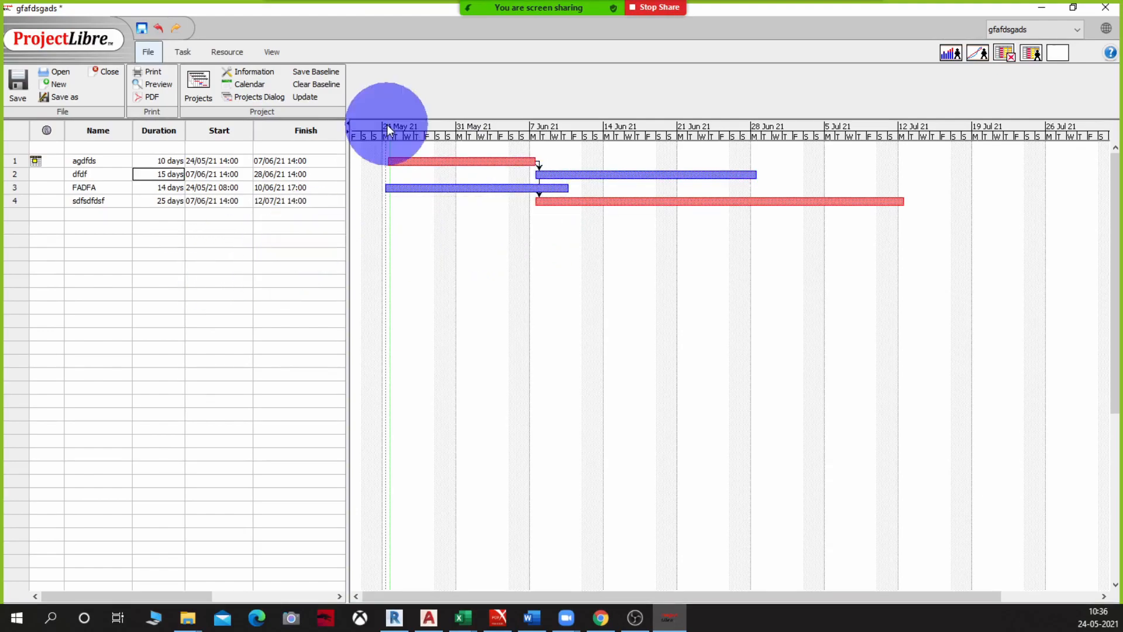
{"action": "double_click", "coordinate": [326, 200]}
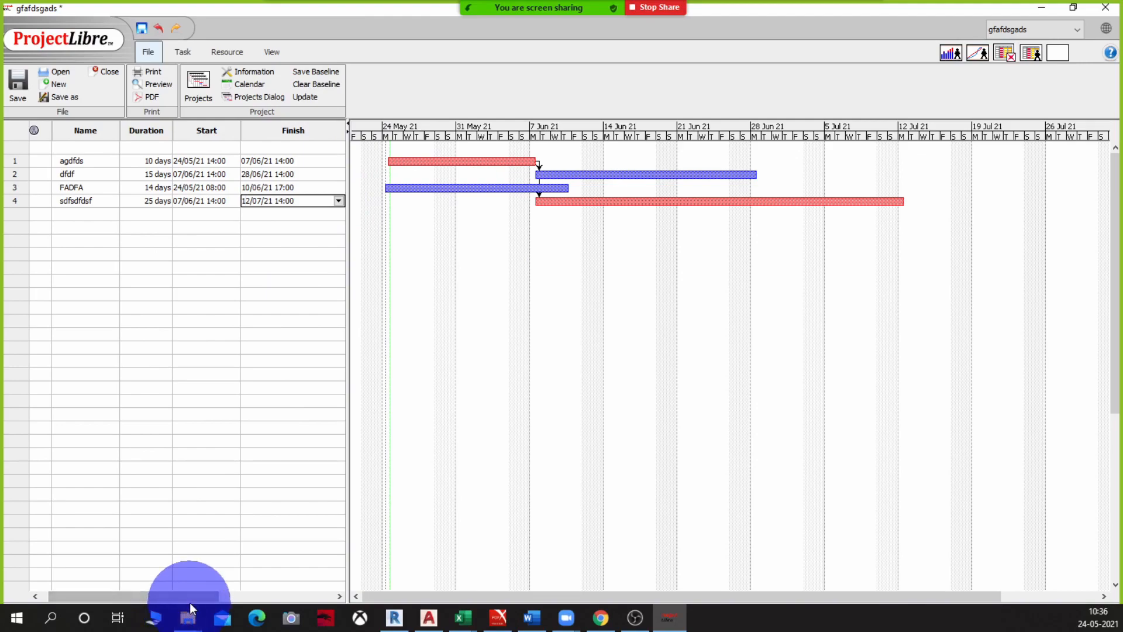
{"action": "left_click_drag", "start_coordinate": [192, 597], "coordinate": [281, 596]}
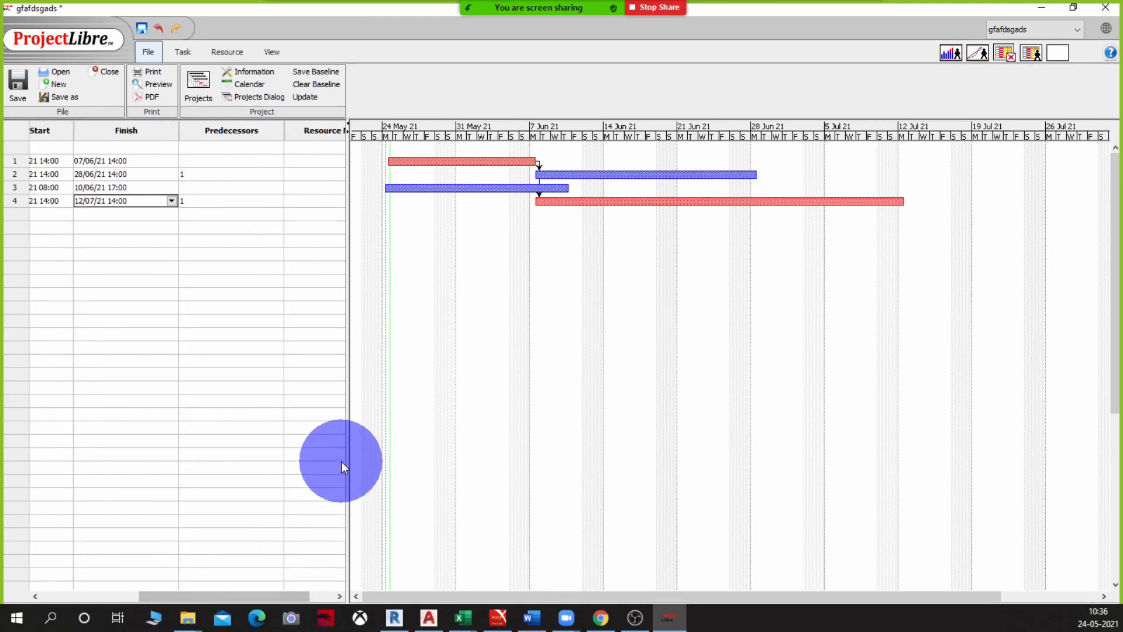
{"action": "left_click_drag", "start_coordinate": [350, 464], "coordinate": [352, 466]}
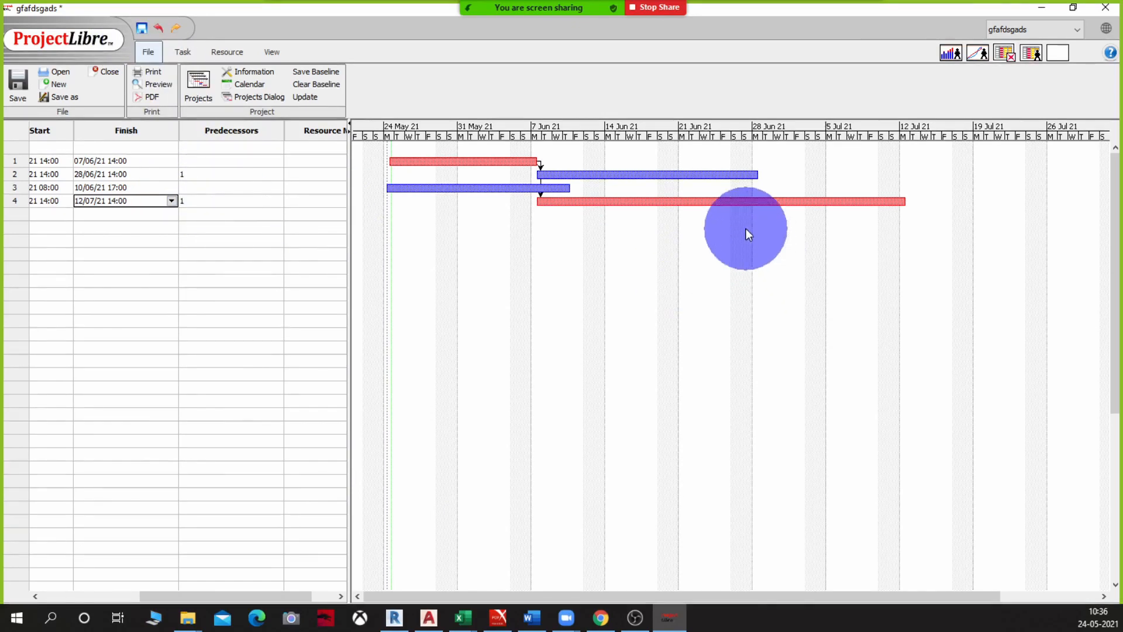
{"action": "left_click_drag", "start_coordinate": [687, 174], "coordinate": [541, 189]}
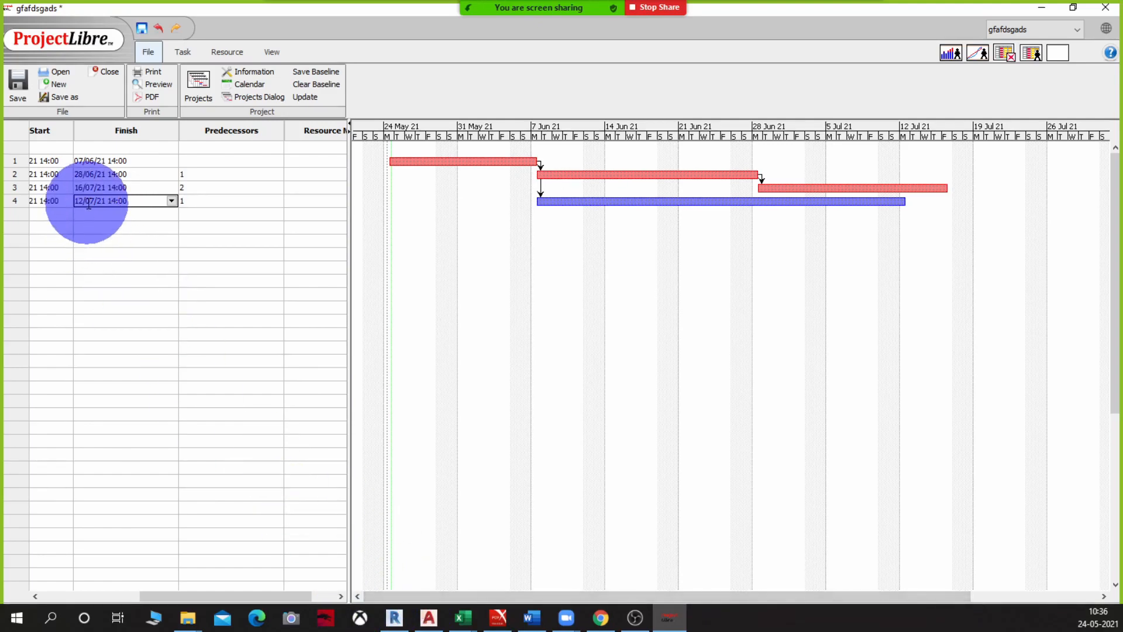
{"action": "left_click", "coordinate": [89, 226]}
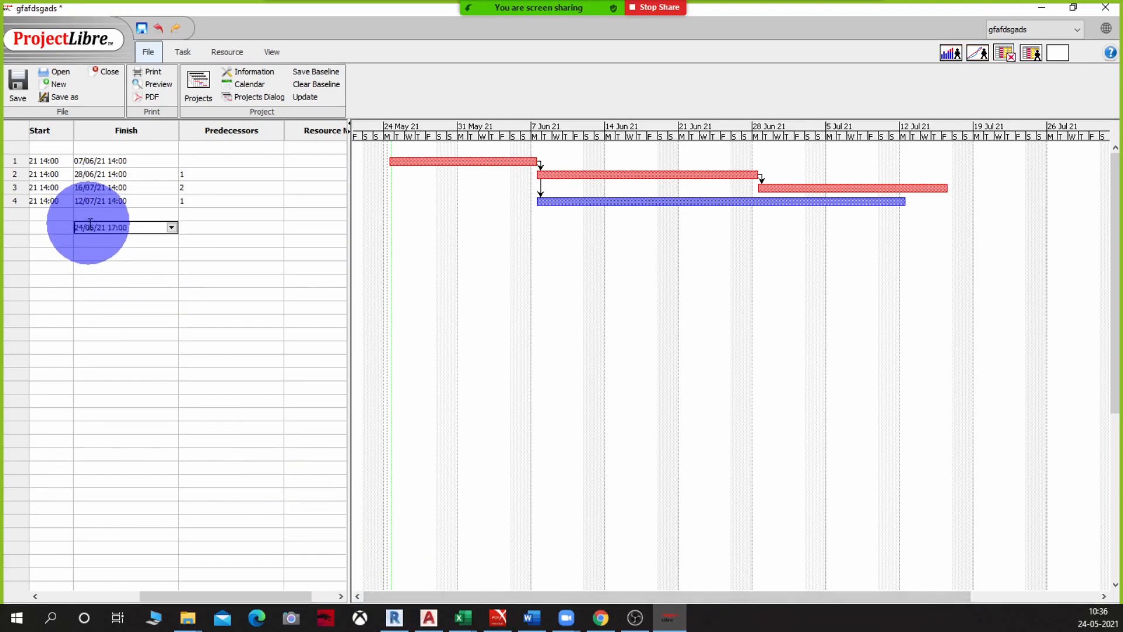
{"action": "left_click_drag", "start_coordinate": [182, 596], "coordinate": [65, 562]}
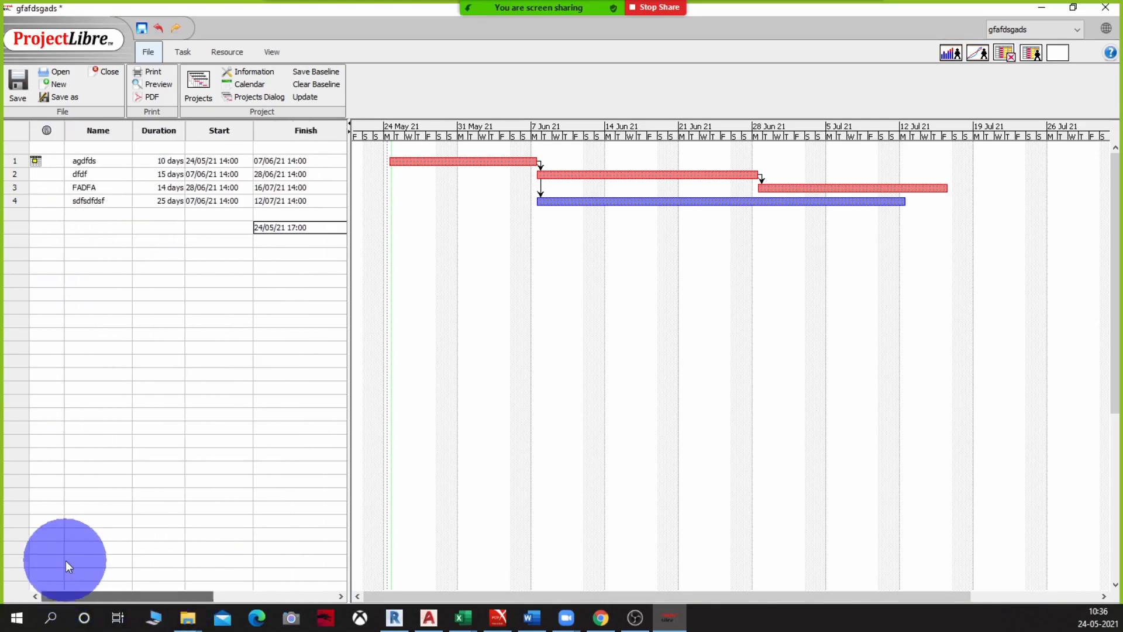
Review the task calendar choices in the advanced task information of FADFA, leaving the setting blank
{"action": "left_click", "coordinate": [14, 188]}
{"action": "double_click", "coordinate": [16, 187]}
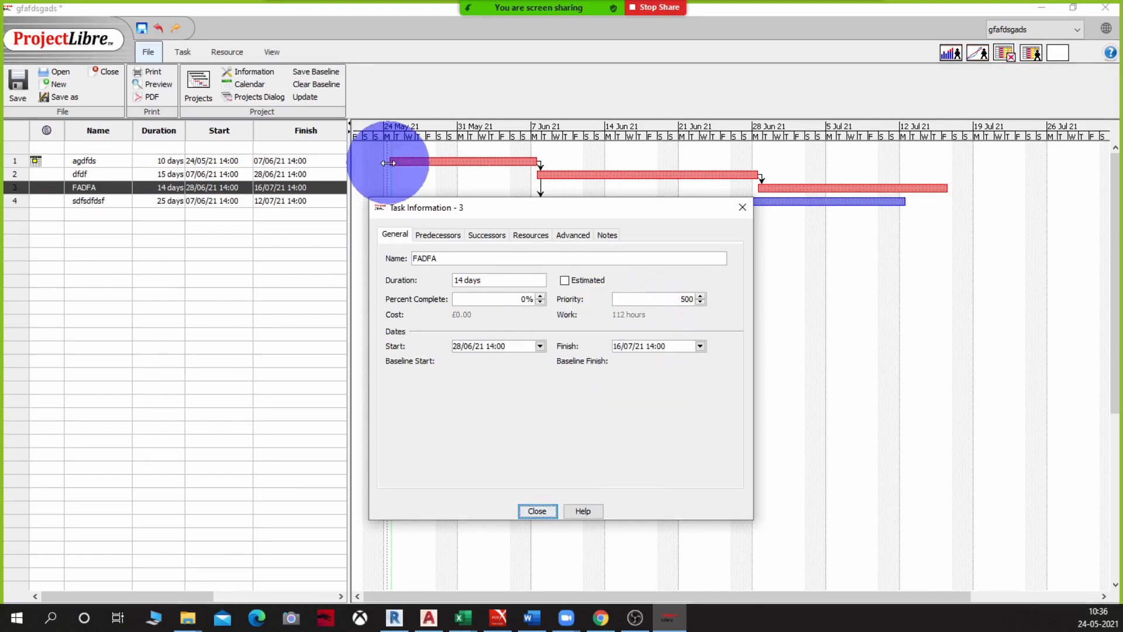
{"action": "left_click", "coordinate": [573, 234]}
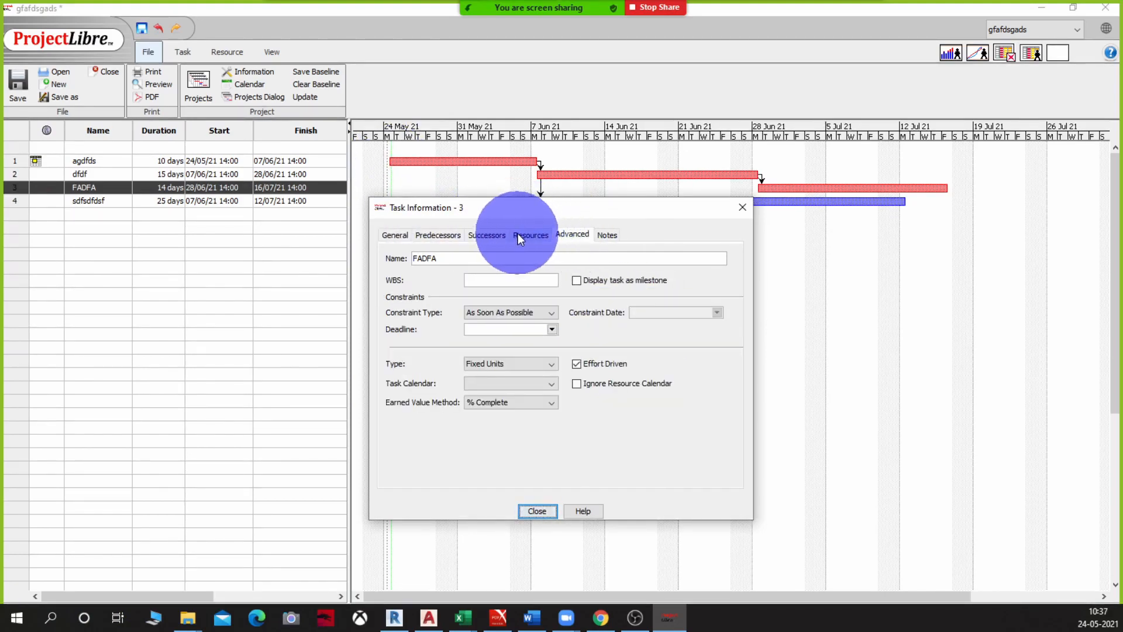
{"action": "left_click", "coordinate": [472, 383]}
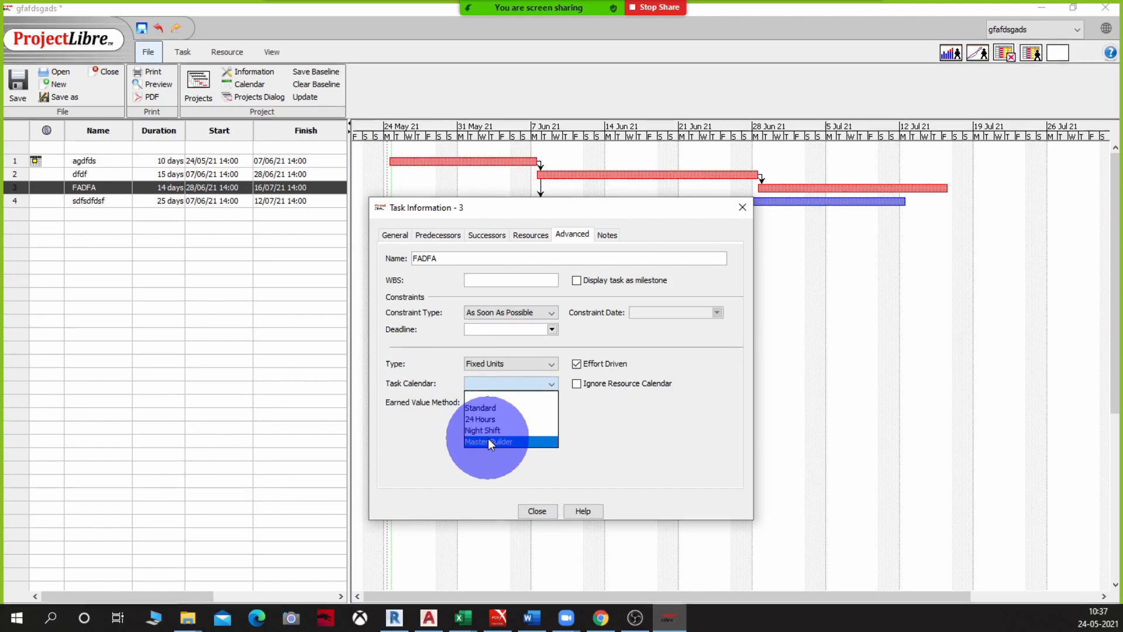
{"action": "left_click", "coordinate": [643, 466]}
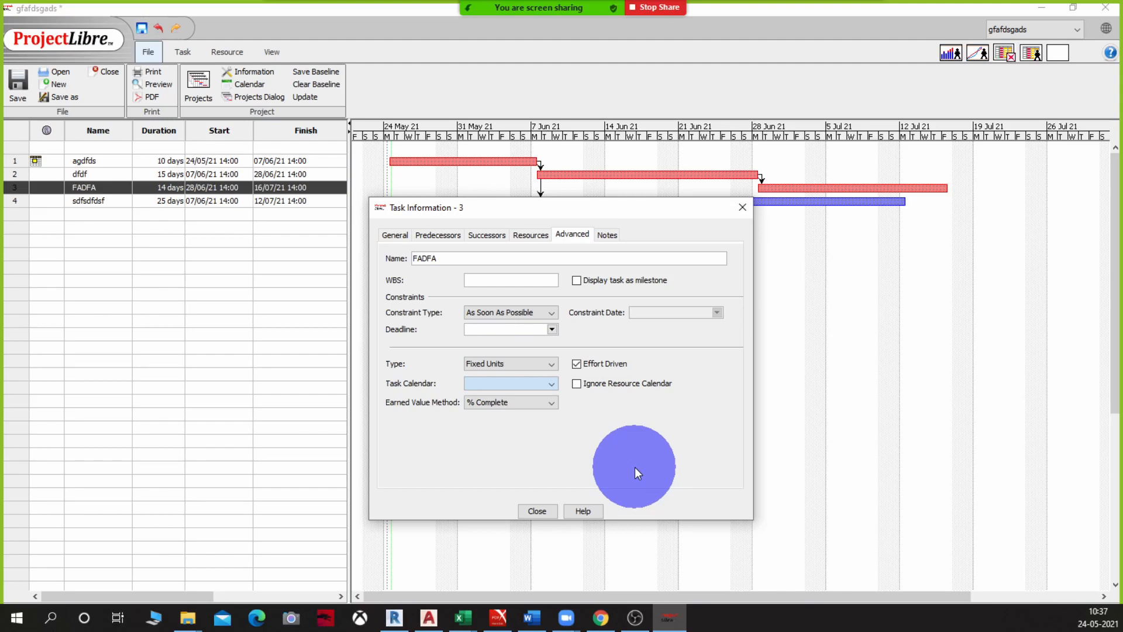
{"action": "left_click", "coordinate": [535, 511]}
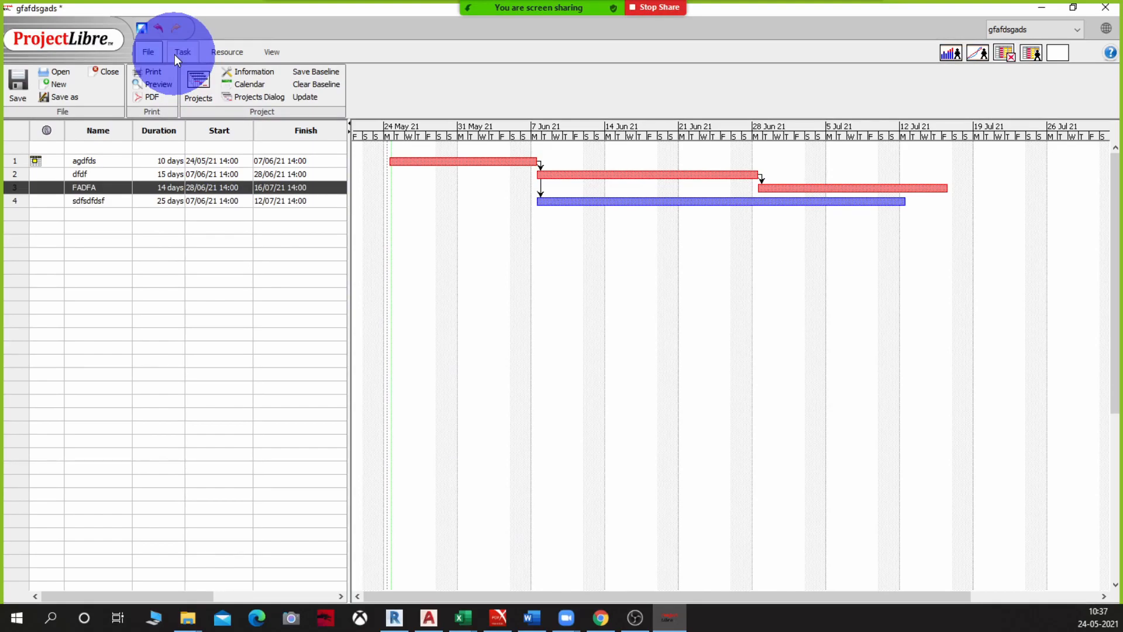
Create a new base calendar named Random in the project's working calendar settings
{"action": "left_click", "coordinate": [250, 83]}
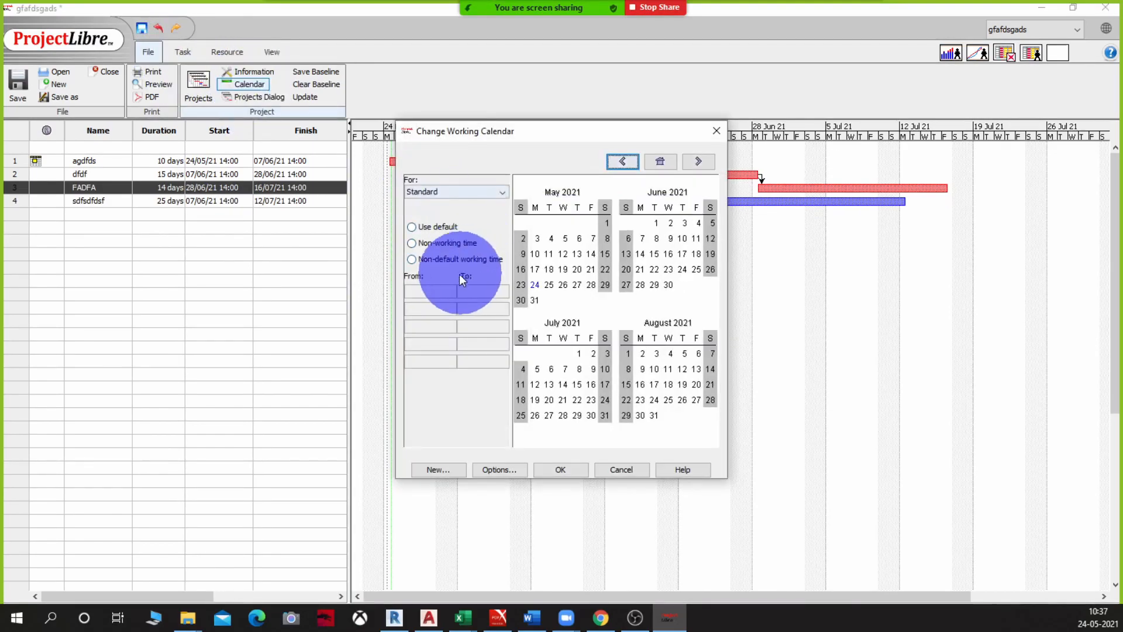
{"action": "left_click", "coordinate": [450, 191]}
{"action": "left_click", "coordinate": [450, 191]}
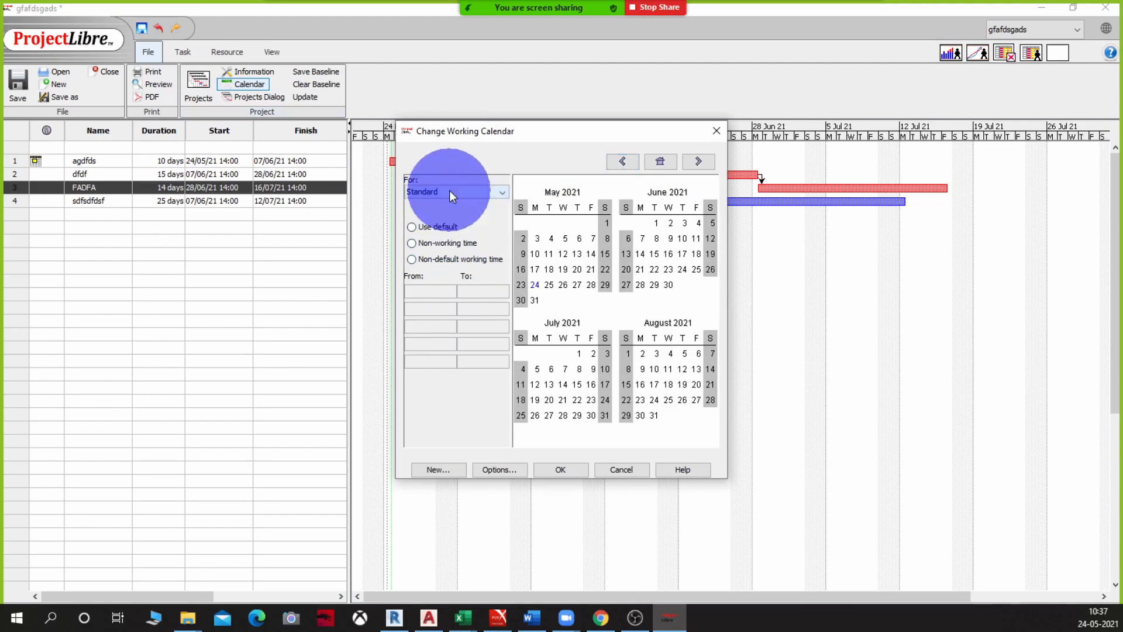
{"action": "left_click", "coordinate": [449, 191]}
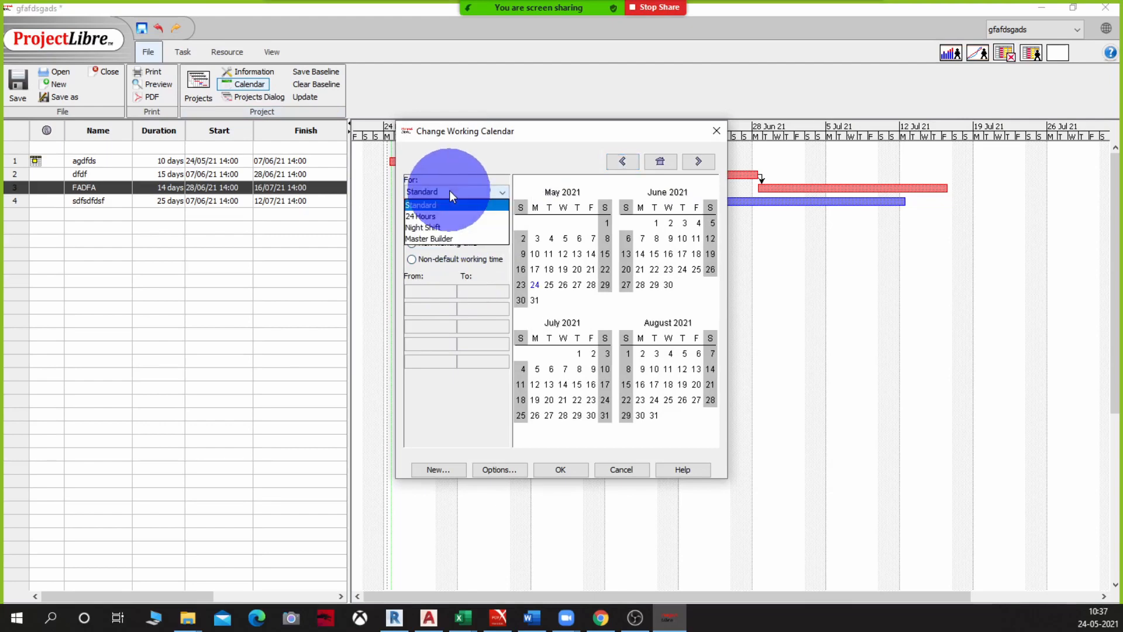
{"action": "left_click", "coordinate": [449, 191]}
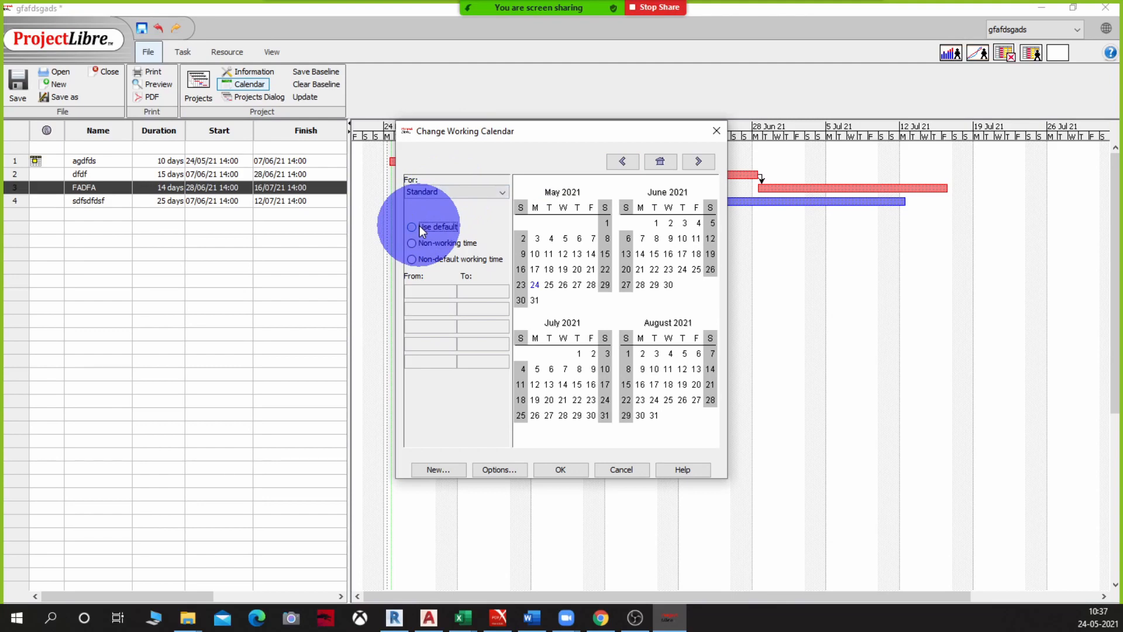
{"action": "left_click", "coordinate": [439, 470]}
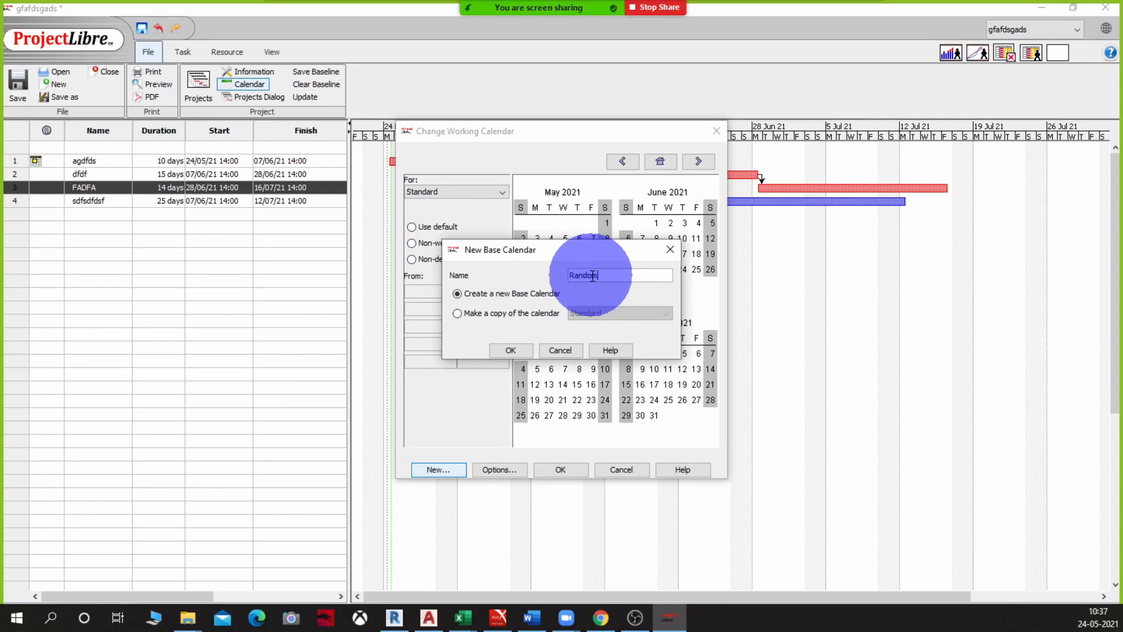
{"action": "left_click", "coordinate": [518, 350]}
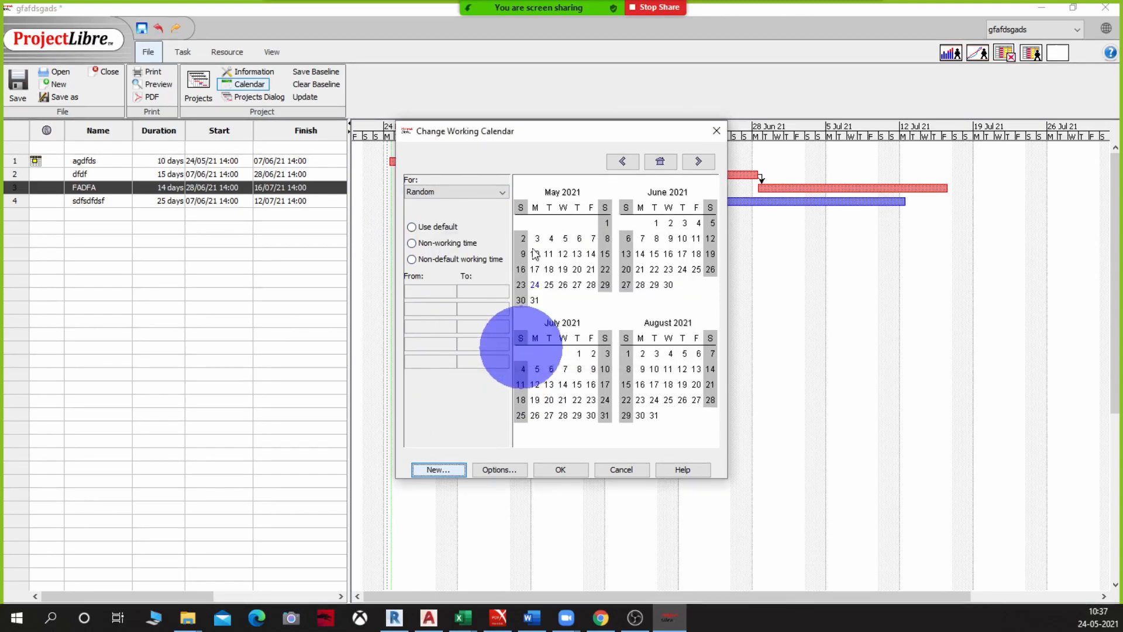
Make every Wednesday non-working time in the Random calendar and accept the calendar changes
{"action": "left_click", "coordinate": [565, 207]}
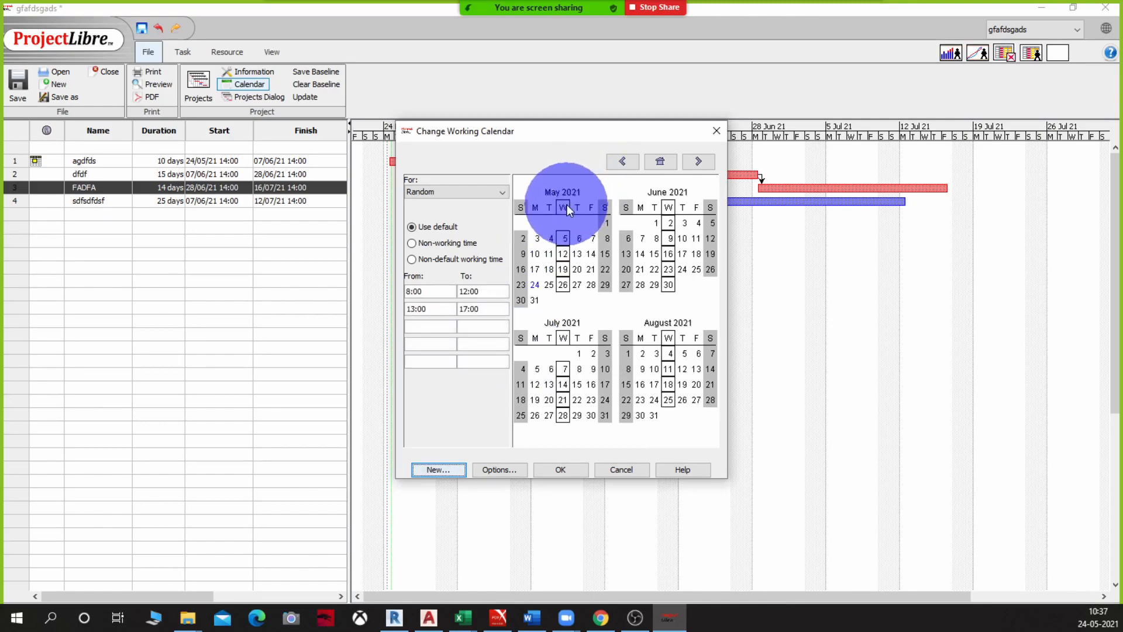
{"action": "left_click", "coordinate": [413, 244]}
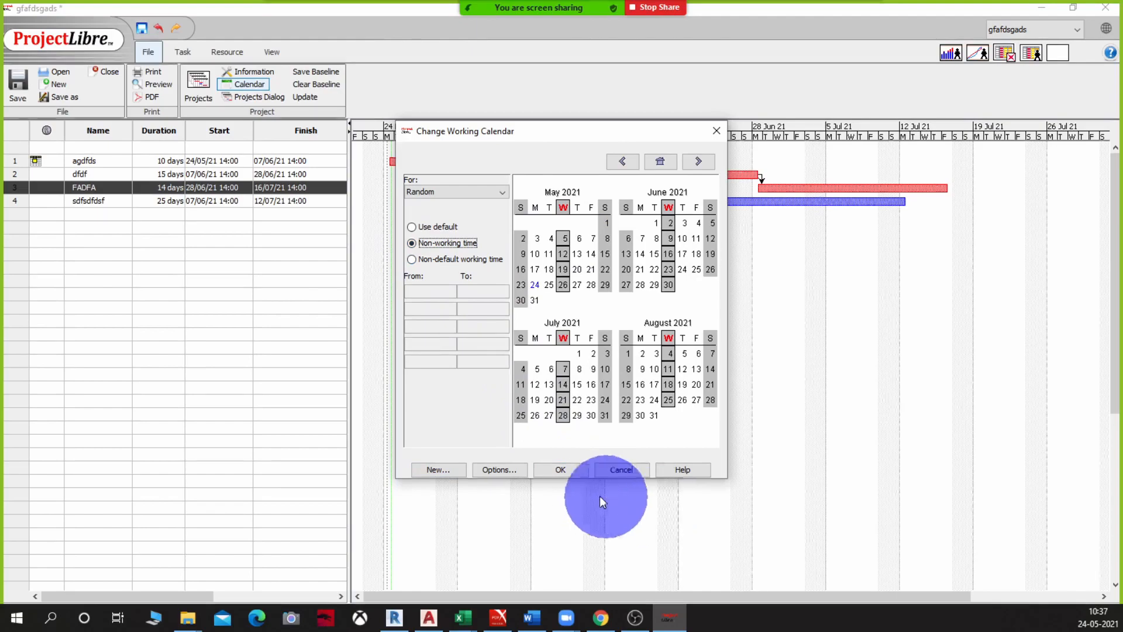
{"action": "left_click", "coordinate": [572, 469]}
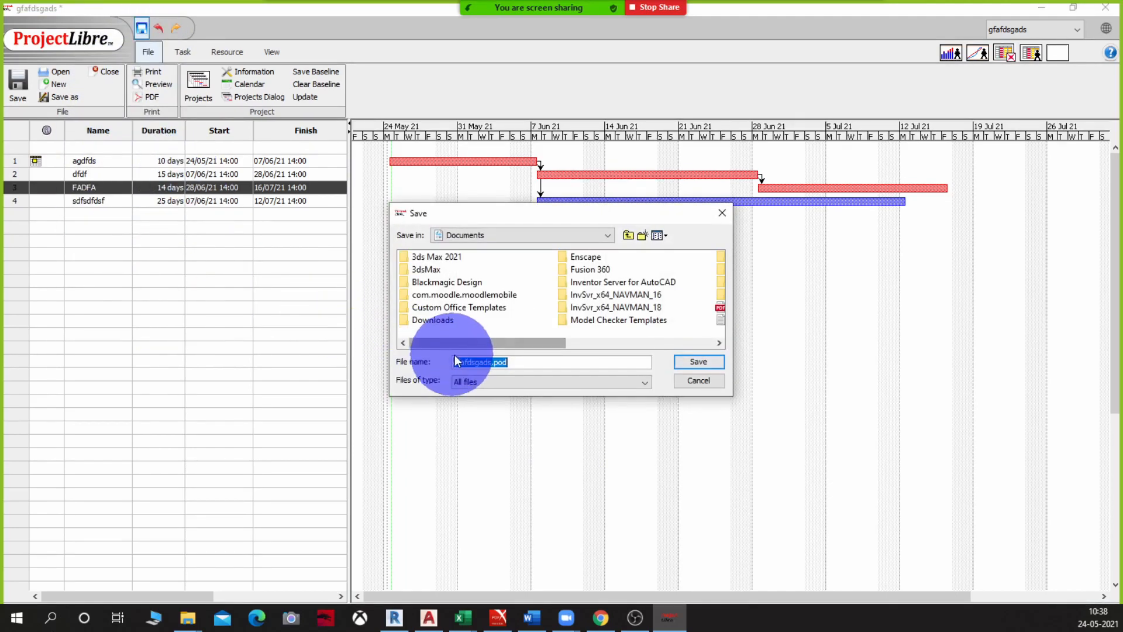
Try to save the project as gfafdsgads.pod in This PC, and retry the save twice
{"action": "left_click", "coordinate": [605, 237]}
{"action": "left_click", "coordinate": [459, 262]}
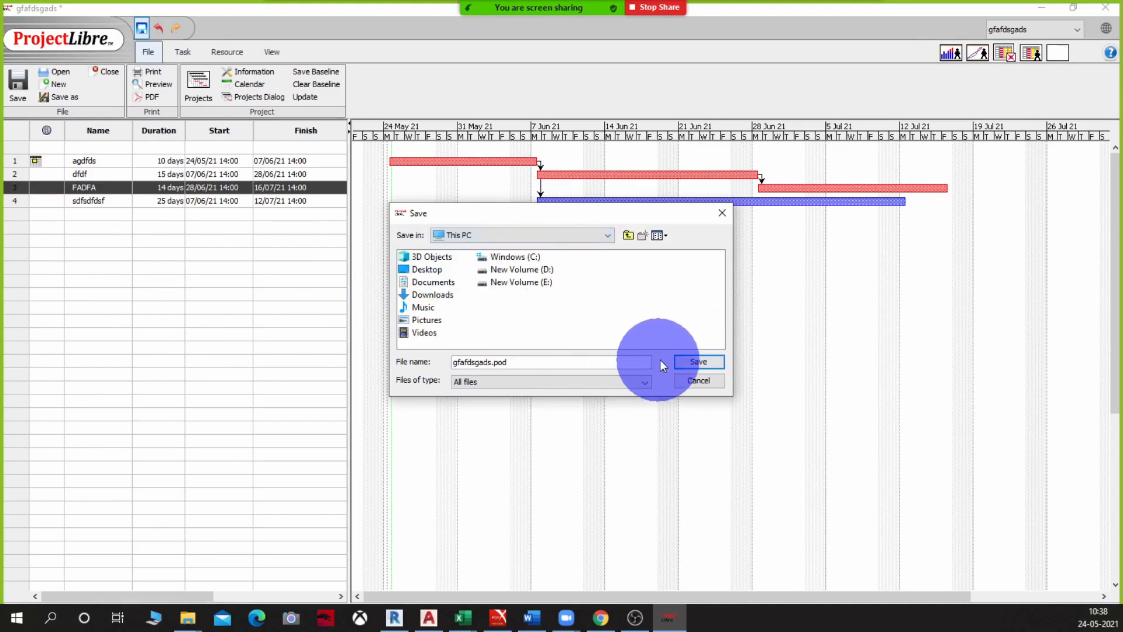
{"action": "left_click", "coordinate": [681, 361]}
{"action": "left_click", "coordinate": [565, 323]}
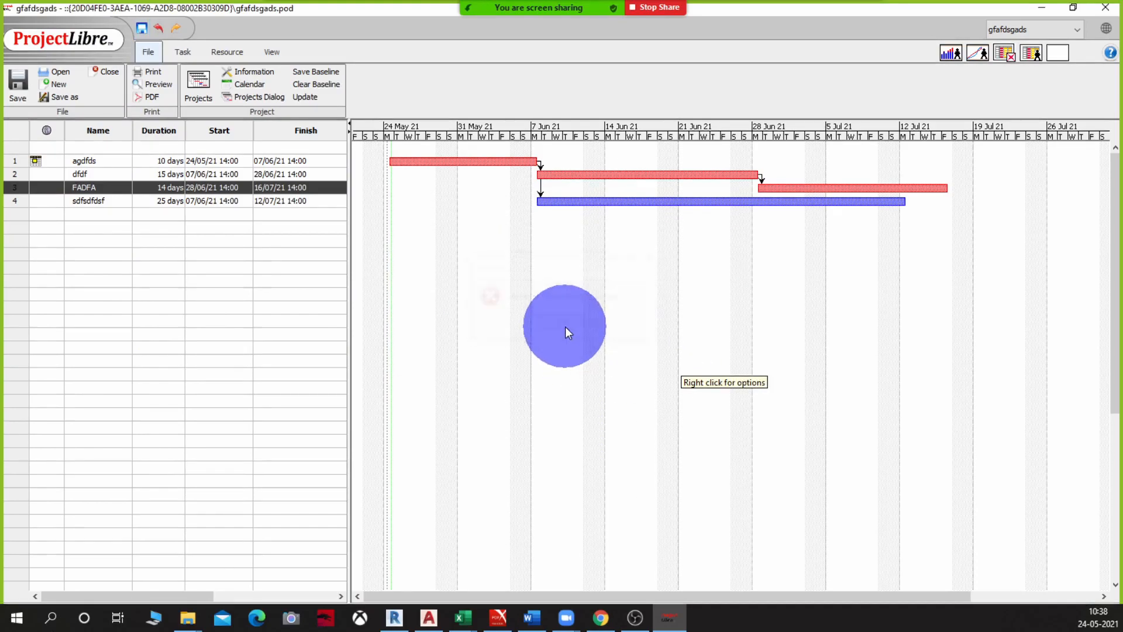
{"action": "left_click", "coordinate": [142, 28]}
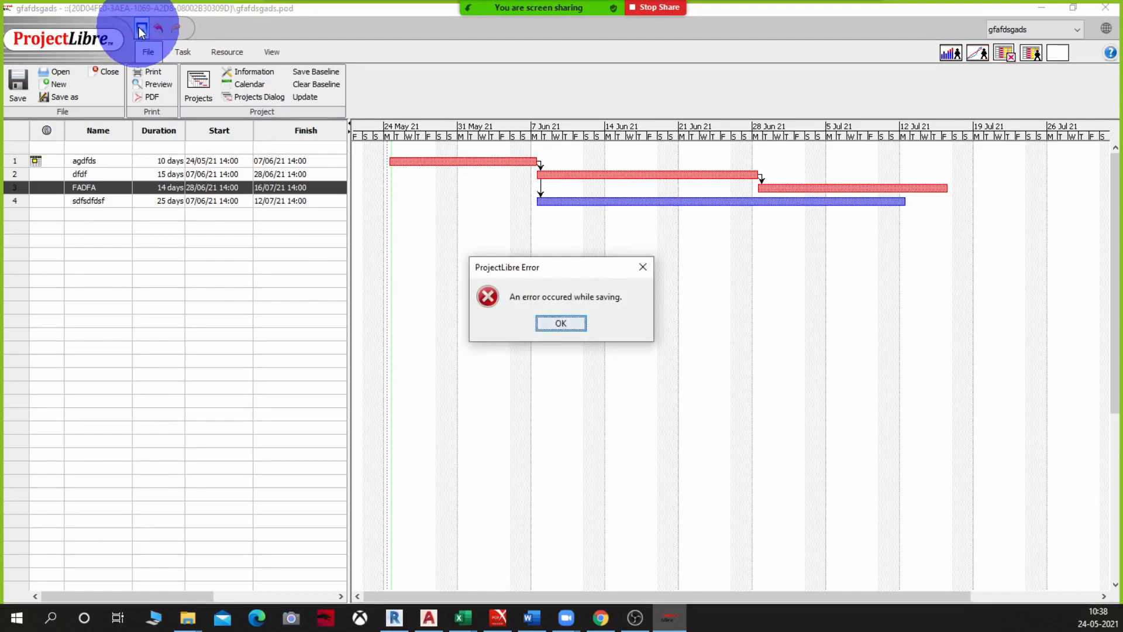
{"action": "left_click", "coordinate": [574, 320]}
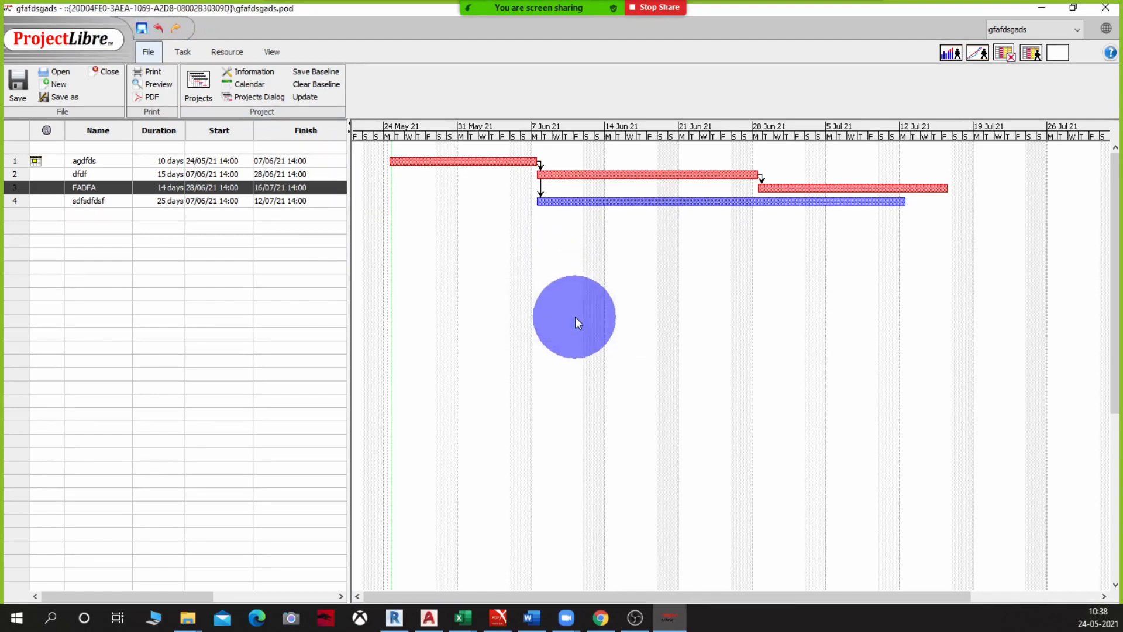
{"action": "left_click", "coordinate": [12, 91]}
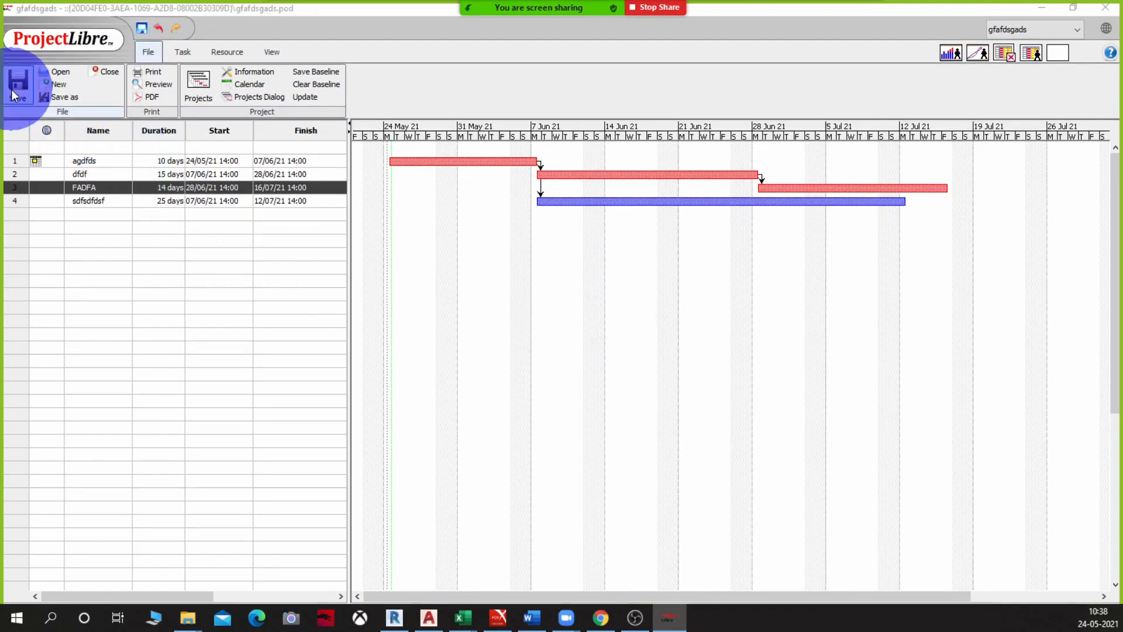
{"action": "left_click", "coordinate": [560, 324]}
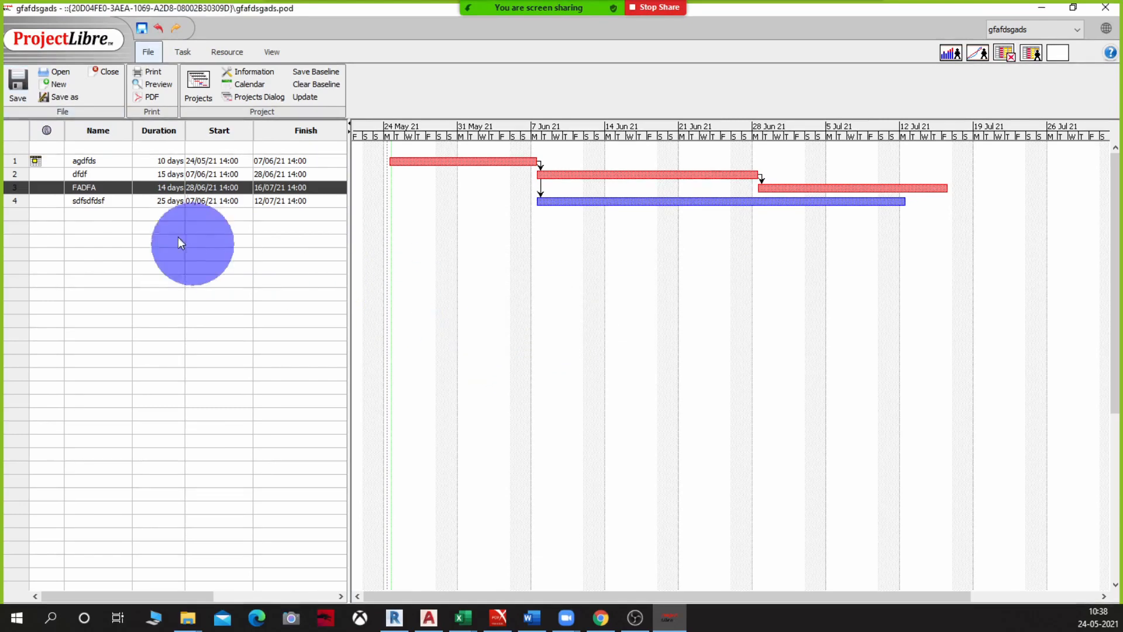
Check the task calendar choices of FADFA for the Random calendar, and try saving the project again
{"action": "double_click", "coordinate": [15, 187]}
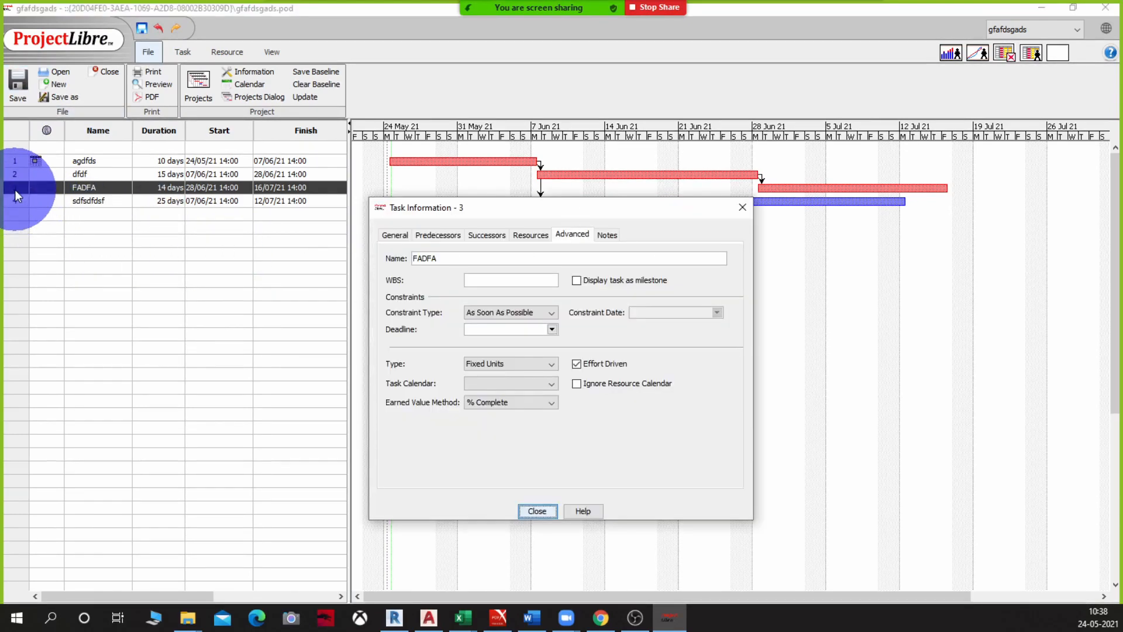
{"action": "left_click", "coordinate": [495, 384]}
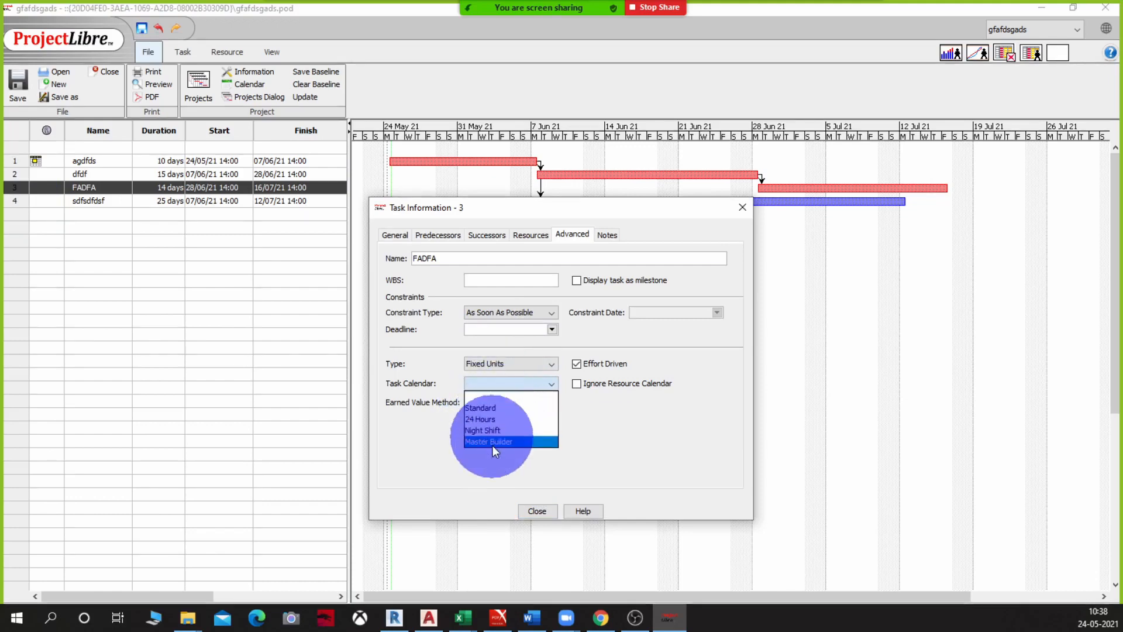
{"action": "left_click", "coordinate": [535, 515]}
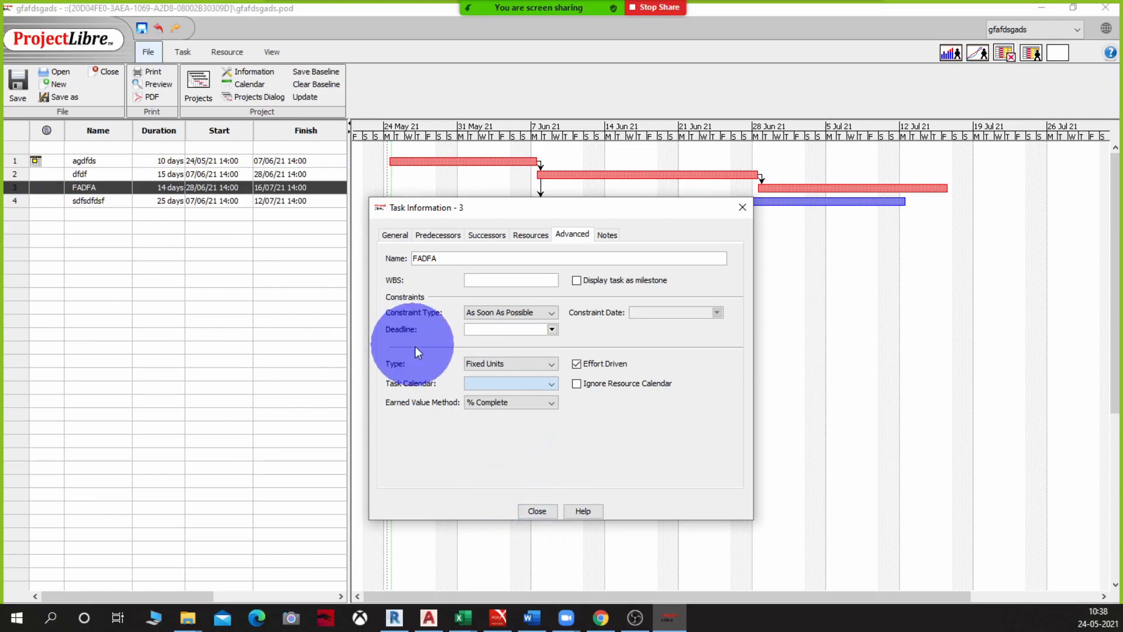
{"action": "left_click", "coordinate": [533, 513]}
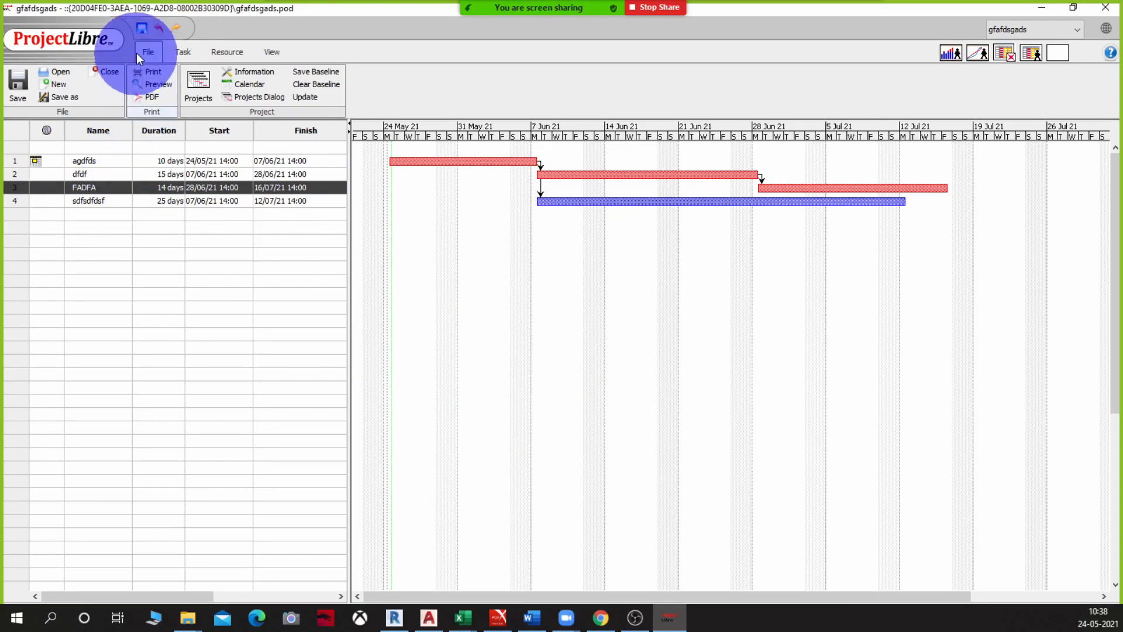
{"action": "left_click", "coordinate": [141, 28]}
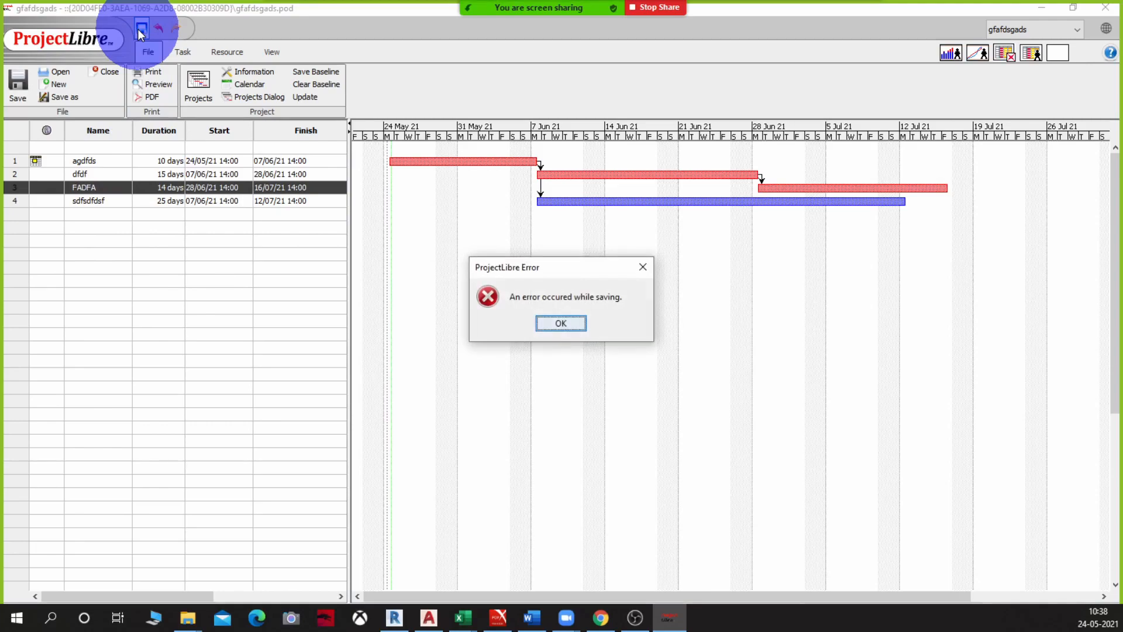
{"action": "left_click", "coordinate": [562, 321]}
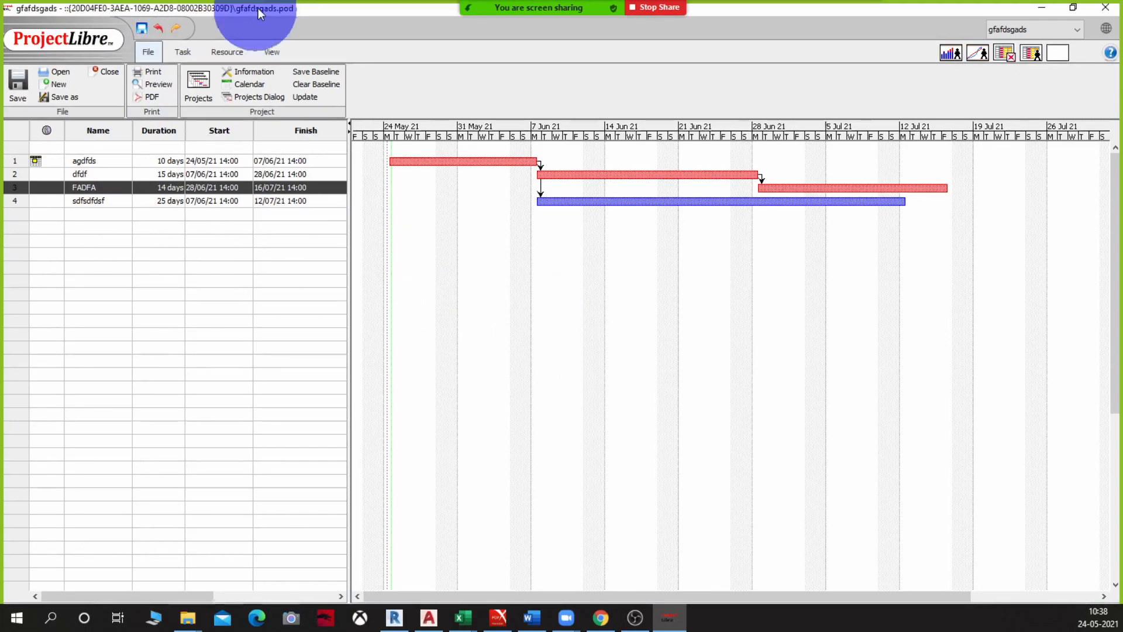
Review the Random calendar's non-working days in the working calendar settings, accept the dialog and try to save the project again
{"action": "left_click", "coordinate": [238, 88]}
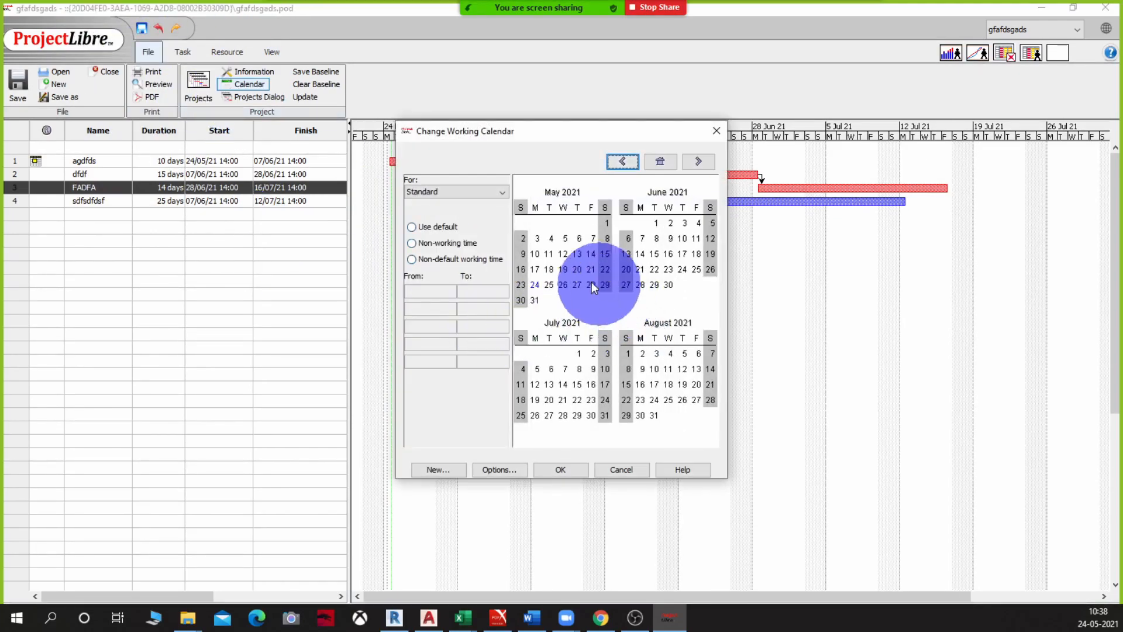
{"action": "left_click", "coordinate": [474, 193]}
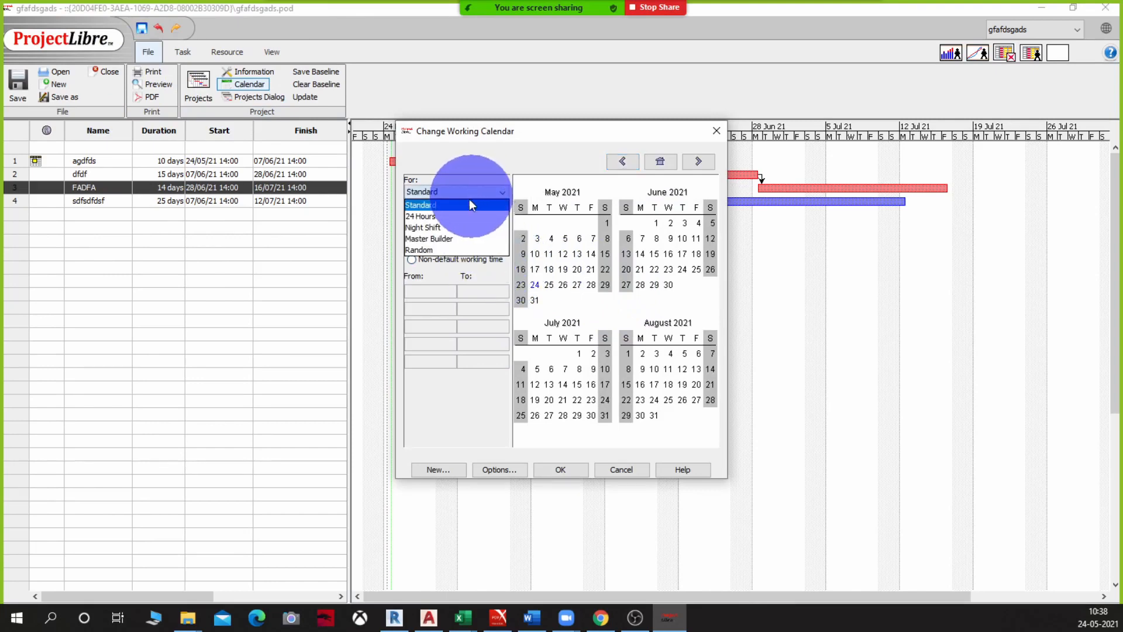
{"action": "left_click", "coordinate": [452, 249]}
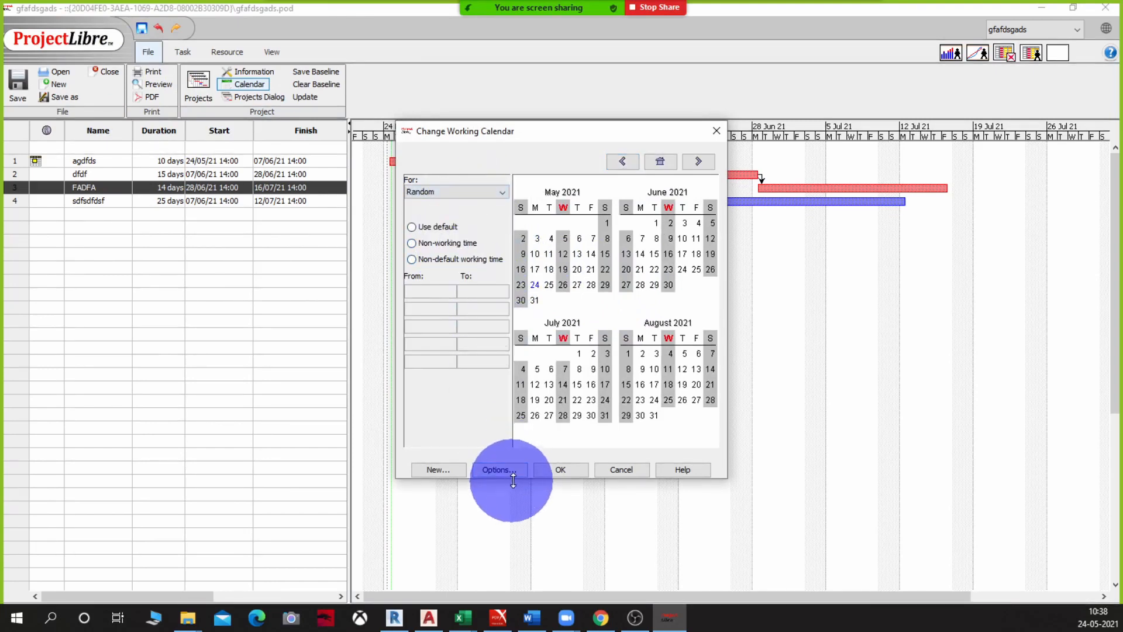
{"action": "left_click", "coordinate": [541, 469]}
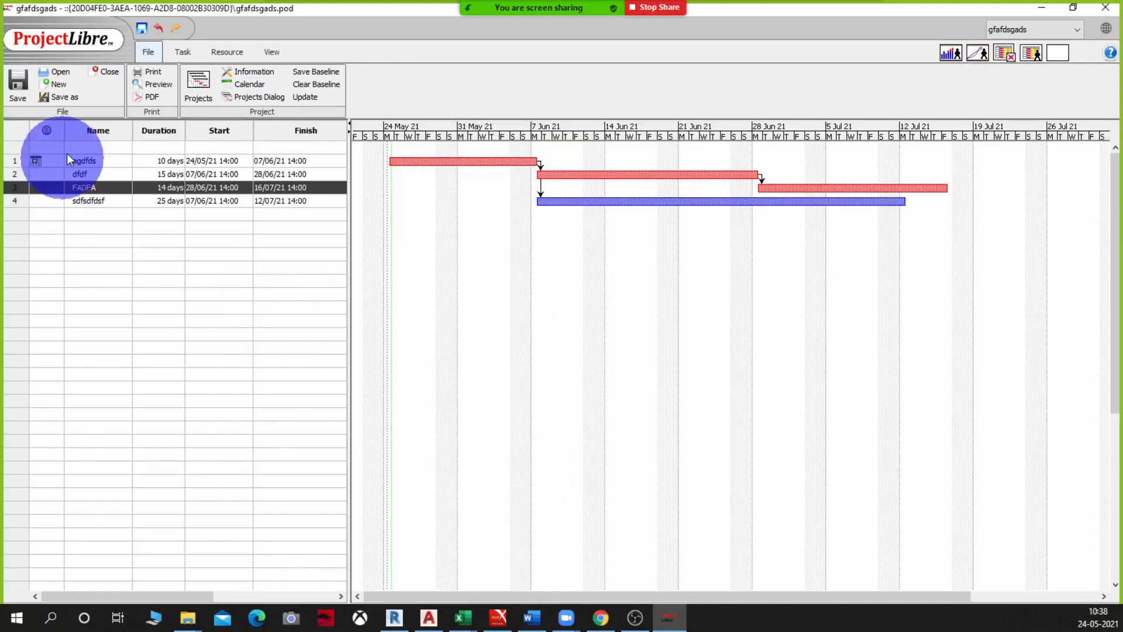
{"action": "left_click", "coordinate": [140, 30]}
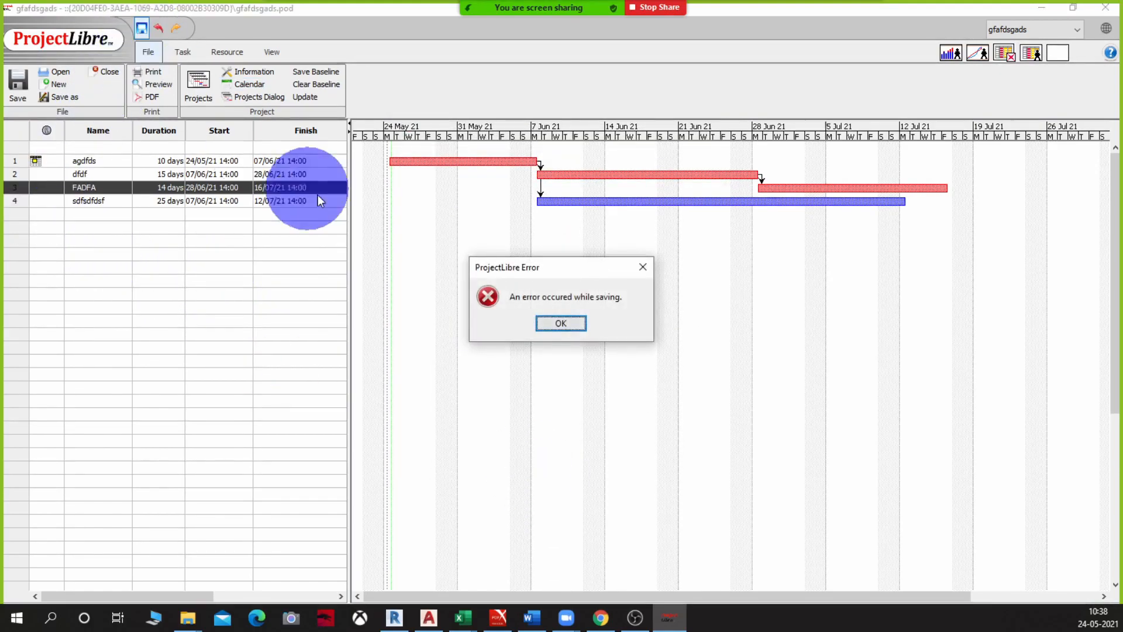
{"action": "left_click", "coordinate": [554, 322]}
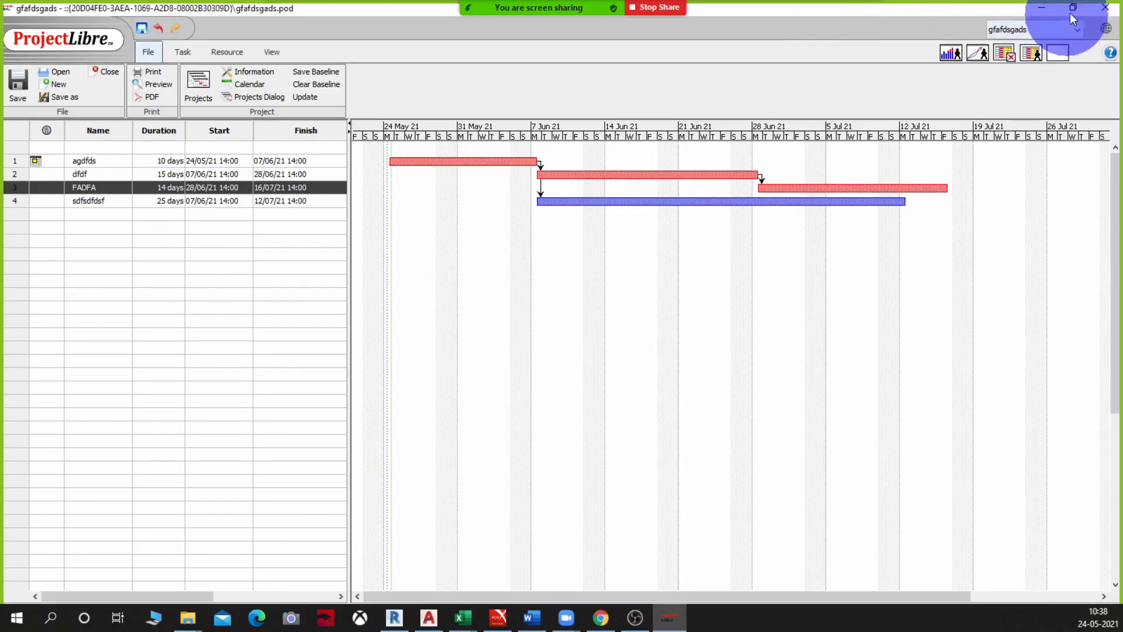
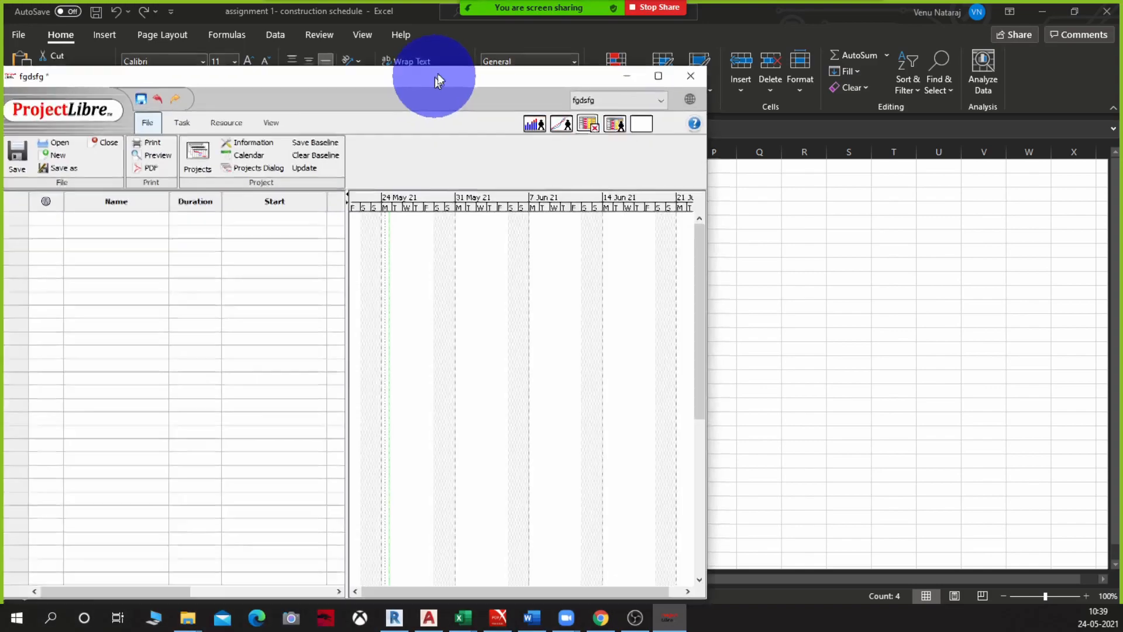
Maximize the new fgdsfg project window and enter four tasks named task 1, task 2, task 3 and task 4
{"action": "double_click", "coordinate": [437, 75]}
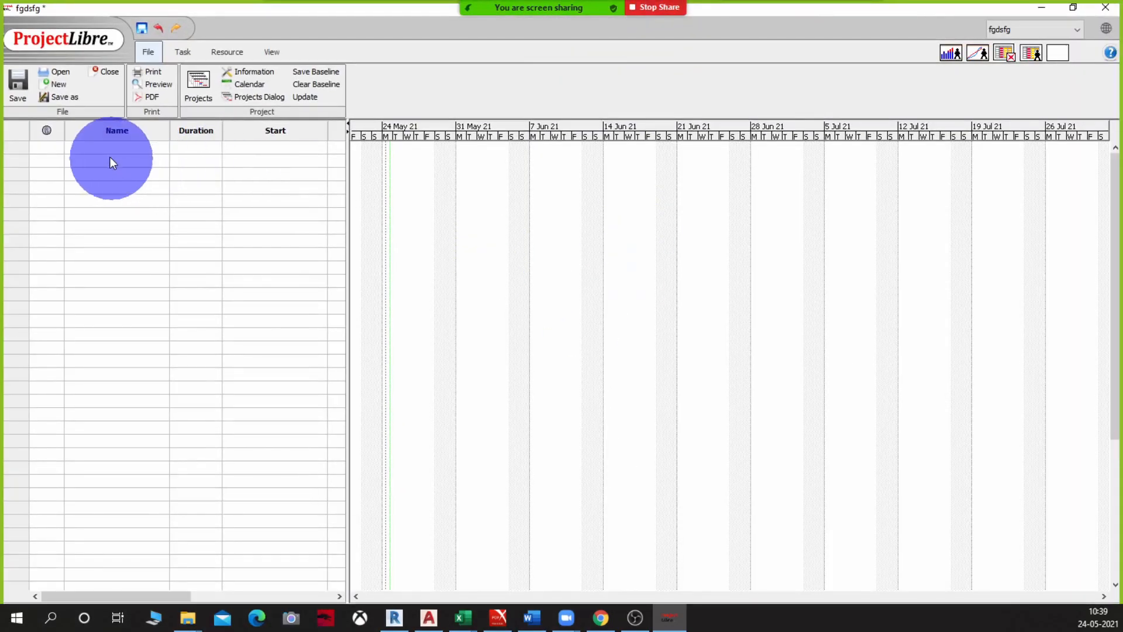
{"action": "left_click", "coordinate": [112, 160]}
{"action": "key", "text": "Up"}
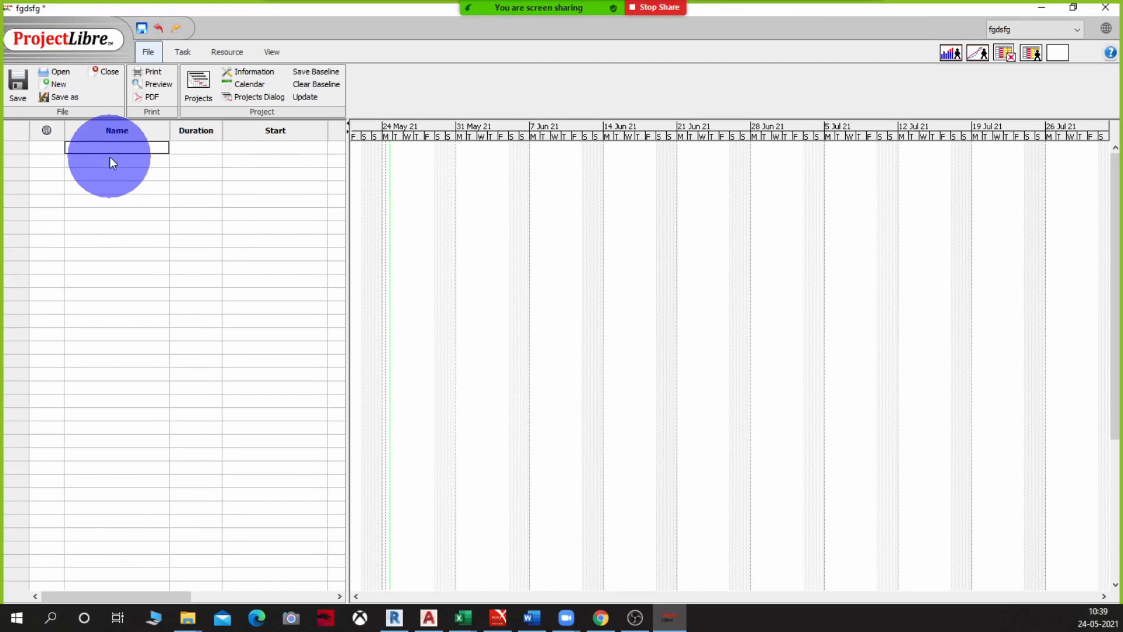
{"action": "type", "text": "task 1"}
{"action": "key", "text": "Return"}
{"action": "type", "text": "tas"}
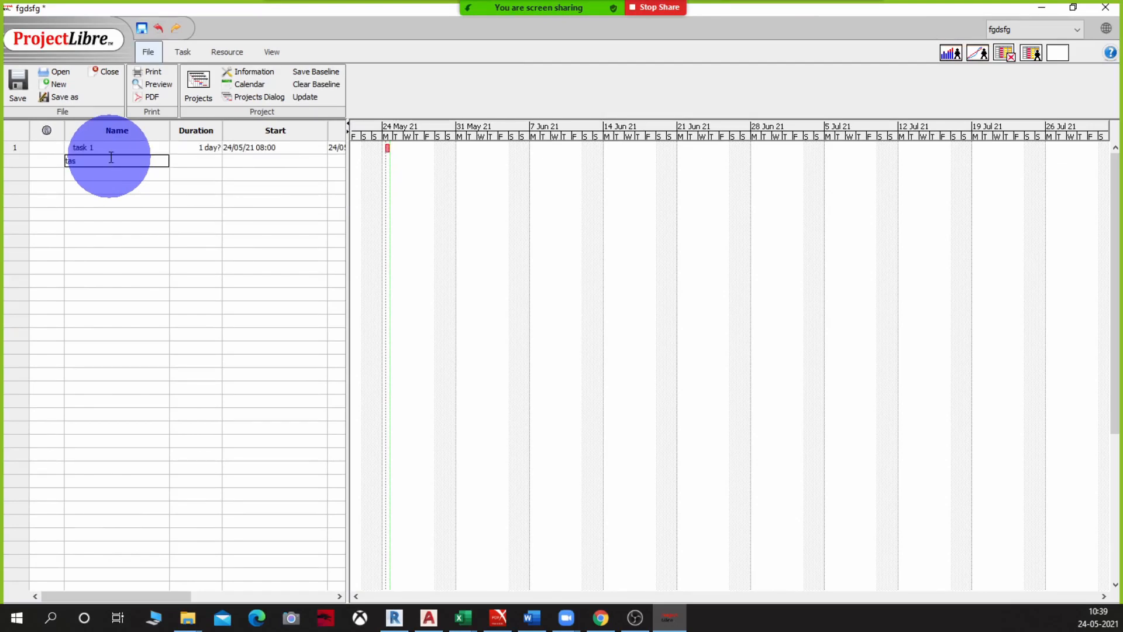
{"action": "type", "text": "k 2"}
{"action": "key", "text": "Return"}
{"action": "type", "text": "task 3"}
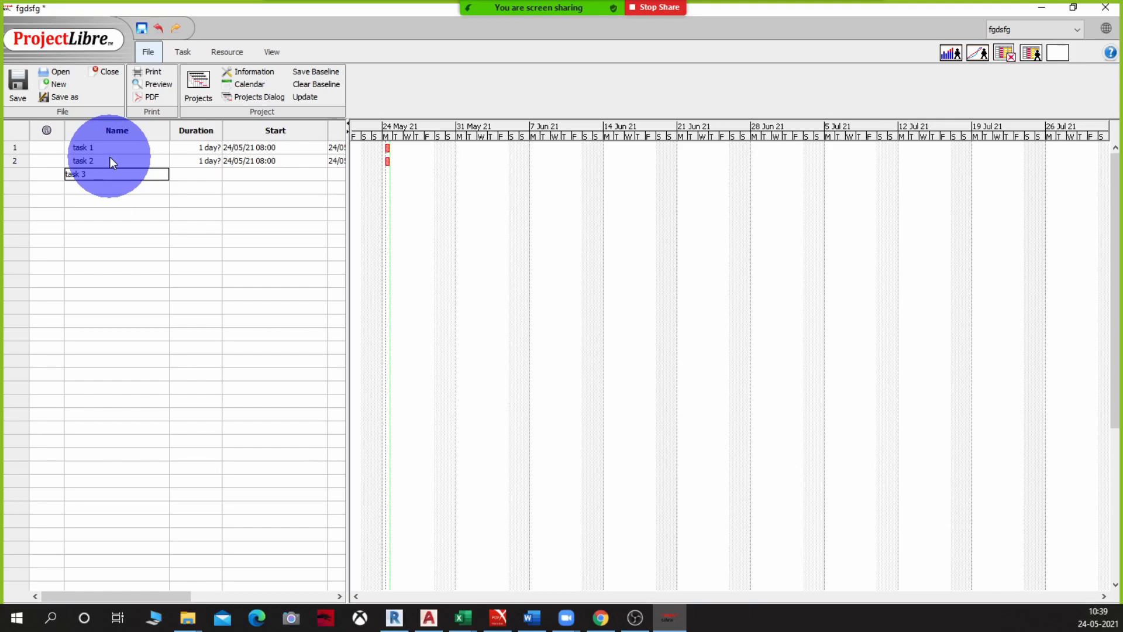
{"action": "key", "text": "Return"}
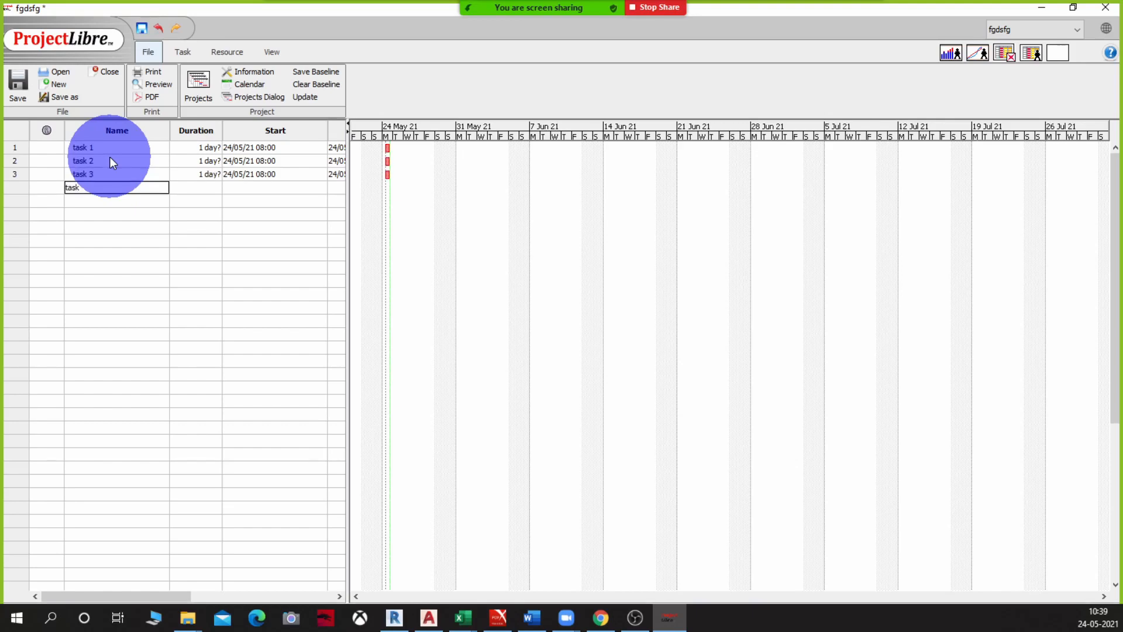
{"action": "key", "text": "Return"}
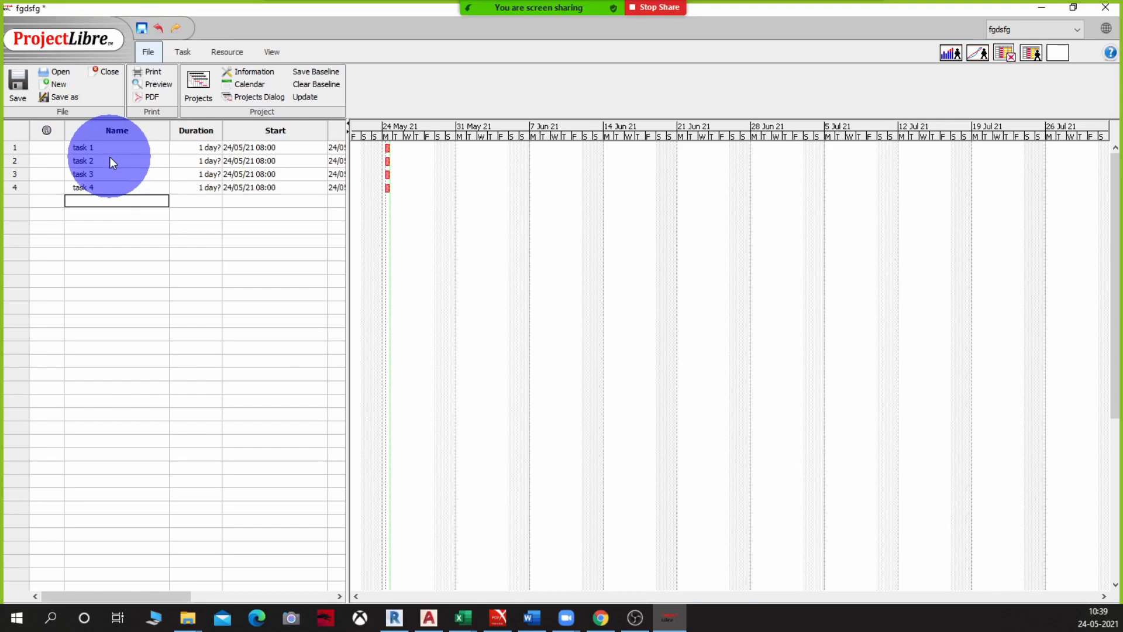
Insert a new row above task 1 and name it summary
{"action": "left_click", "coordinate": [16, 151]}
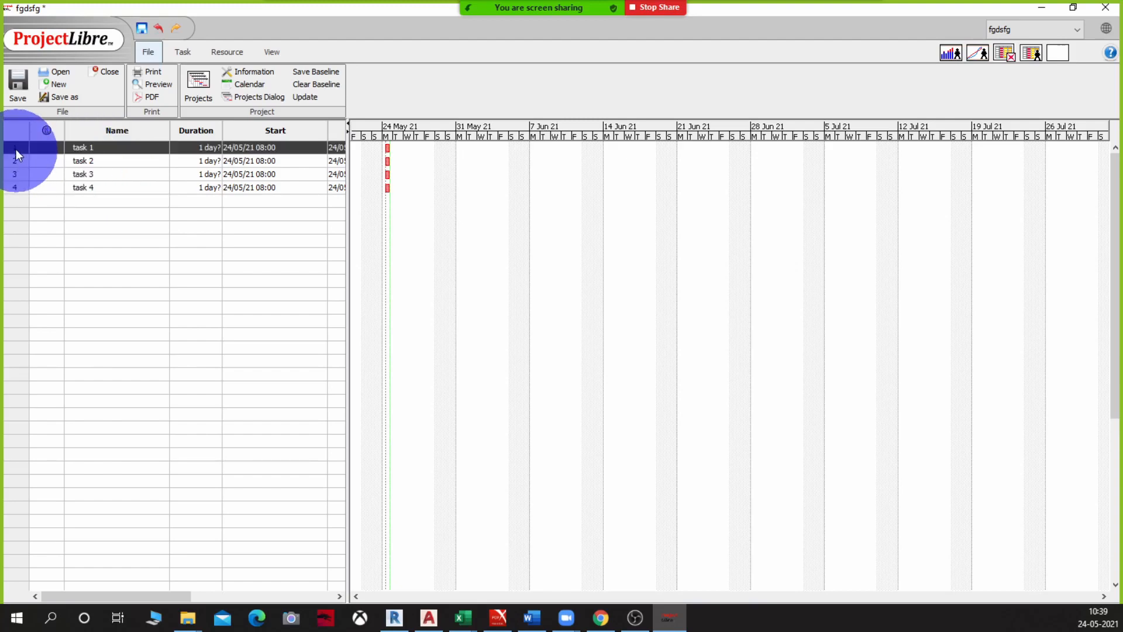
{"action": "right_click", "coordinate": [16, 149]}
{"action": "left_click", "coordinate": [46, 189]}
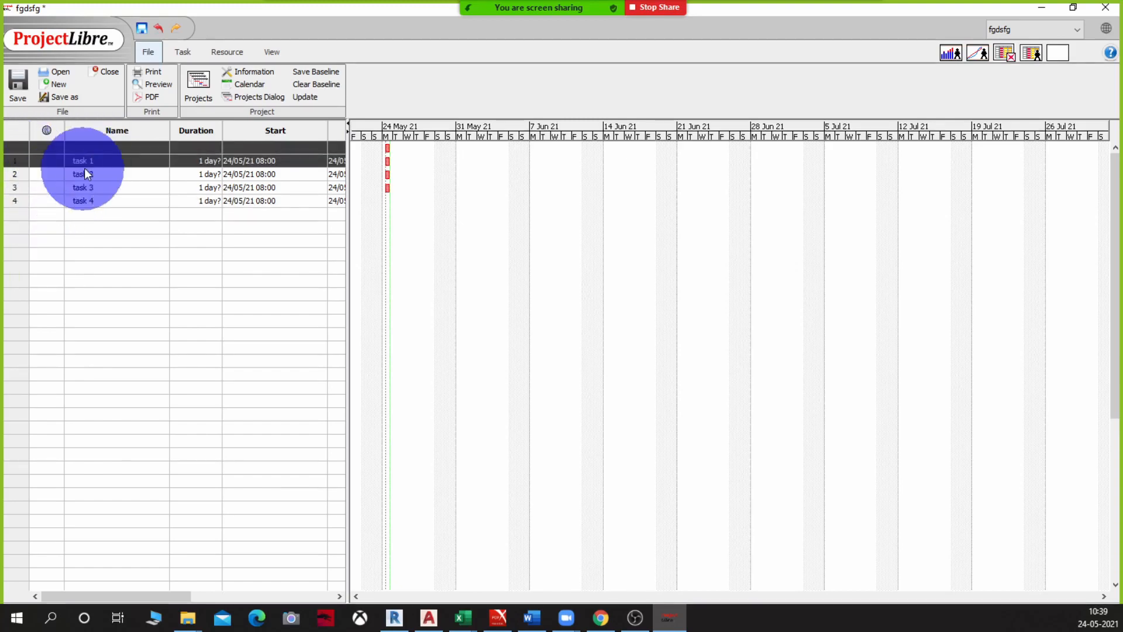
{"action": "type", "text": "sum"}
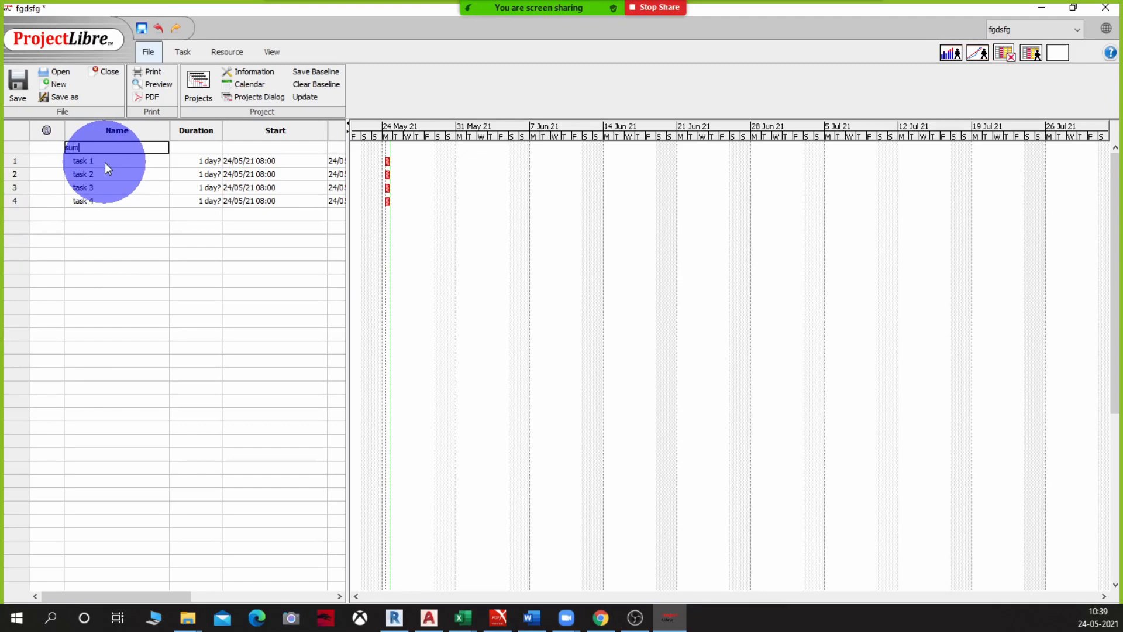
{"action": "type", "text": "mary"}
{"action": "key", "text": "Return"}
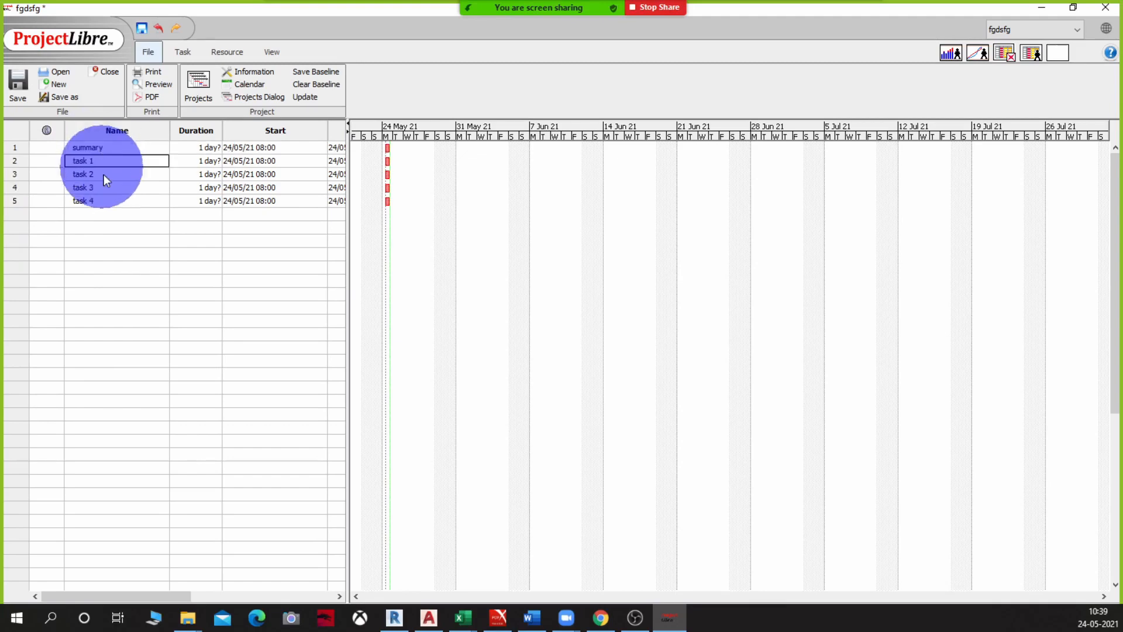
Indent task 1 through task 4 so they become subtasks of summary
{"action": "left_click_drag", "start_coordinate": [11, 166], "coordinate": [17, 200]}
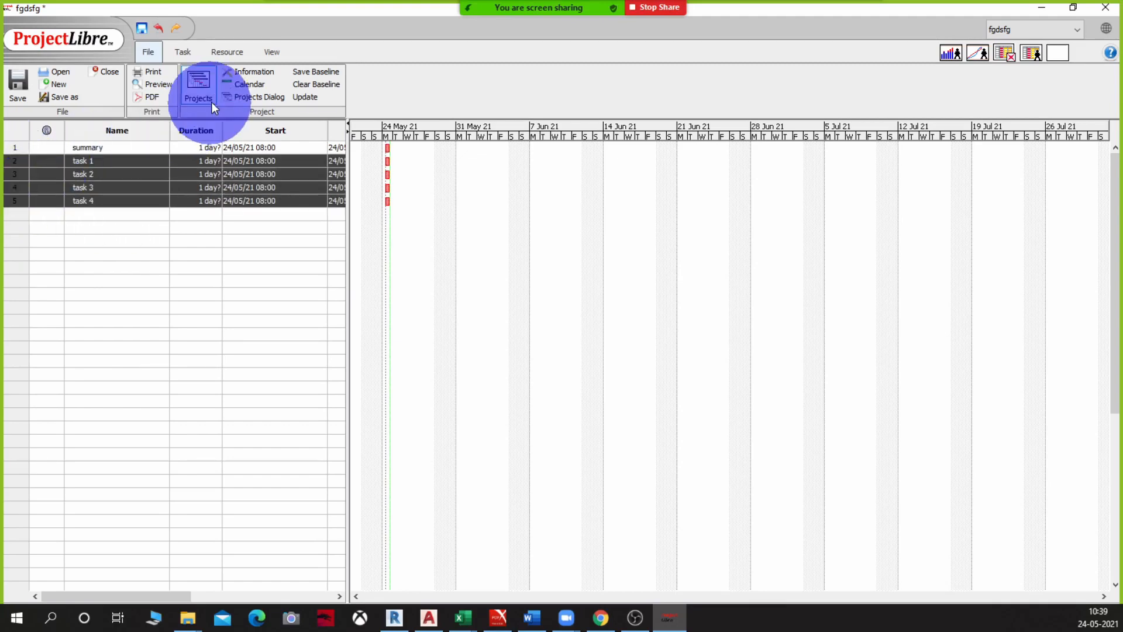
{"action": "left_click", "coordinate": [218, 50]}
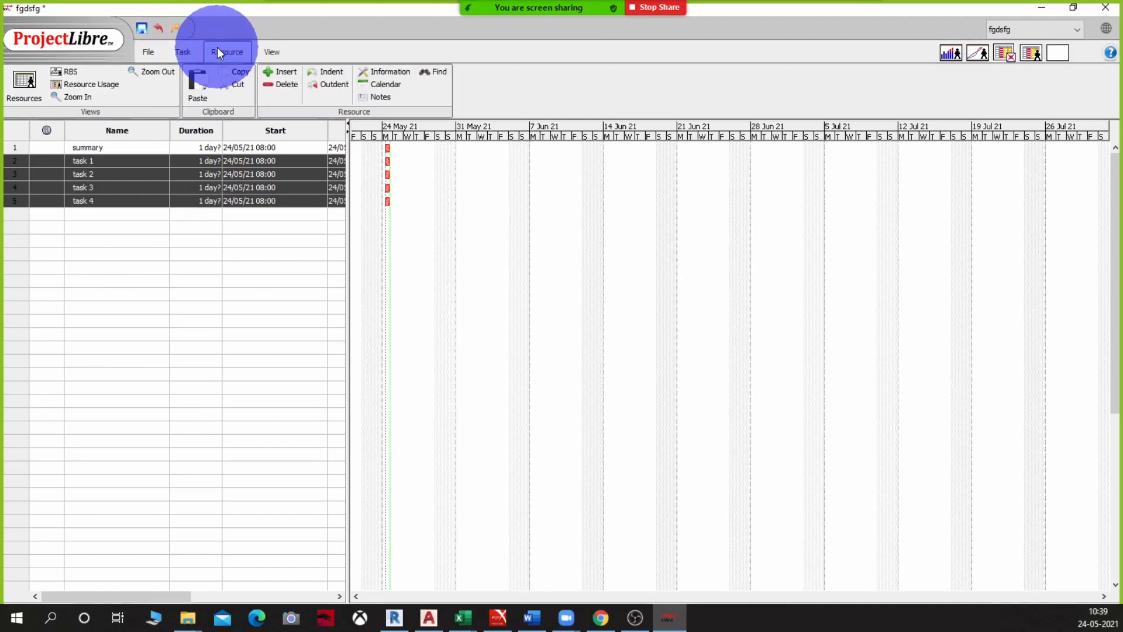
{"action": "left_click", "coordinate": [196, 54]}
{"action": "left_click", "coordinate": [295, 72]}
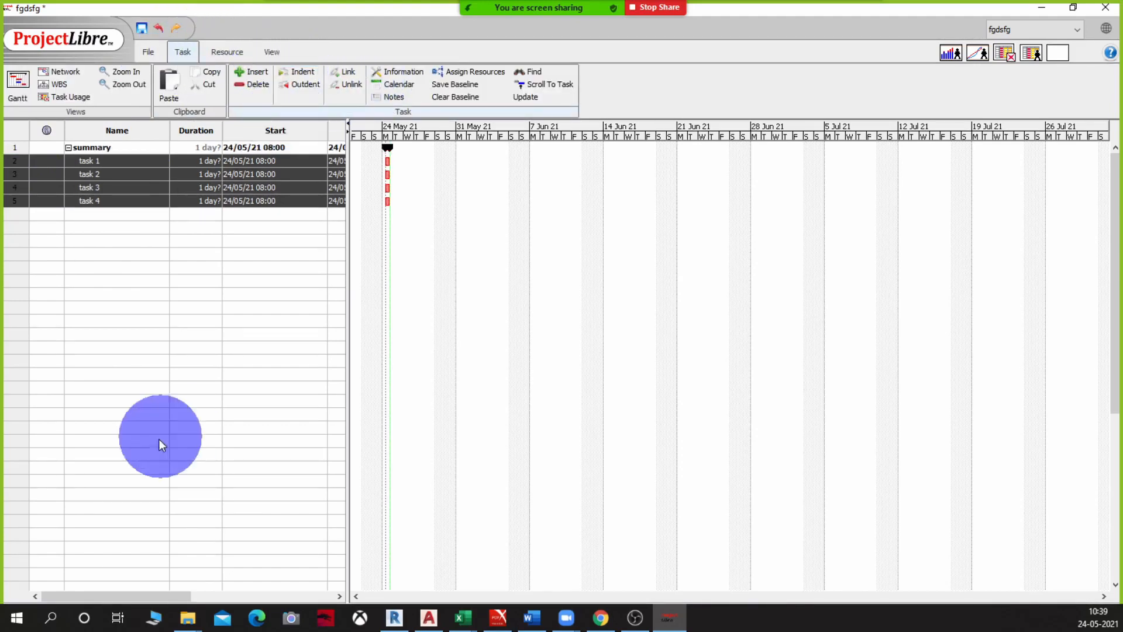
{"action": "left_click", "coordinate": [236, 351]}
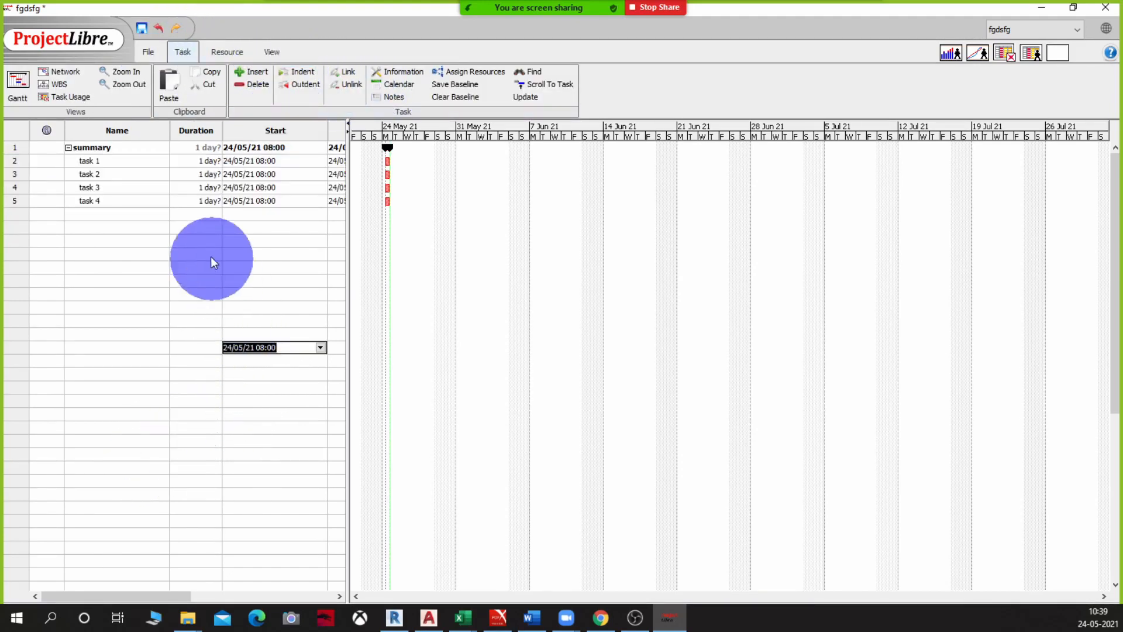
Set the durations to 10 days for task 1, 15 for task 2, 14 for task 3 and 14 for task 4
{"action": "left_click", "coordinate": [202, 165]}
{"action": "type", "text": "10"}
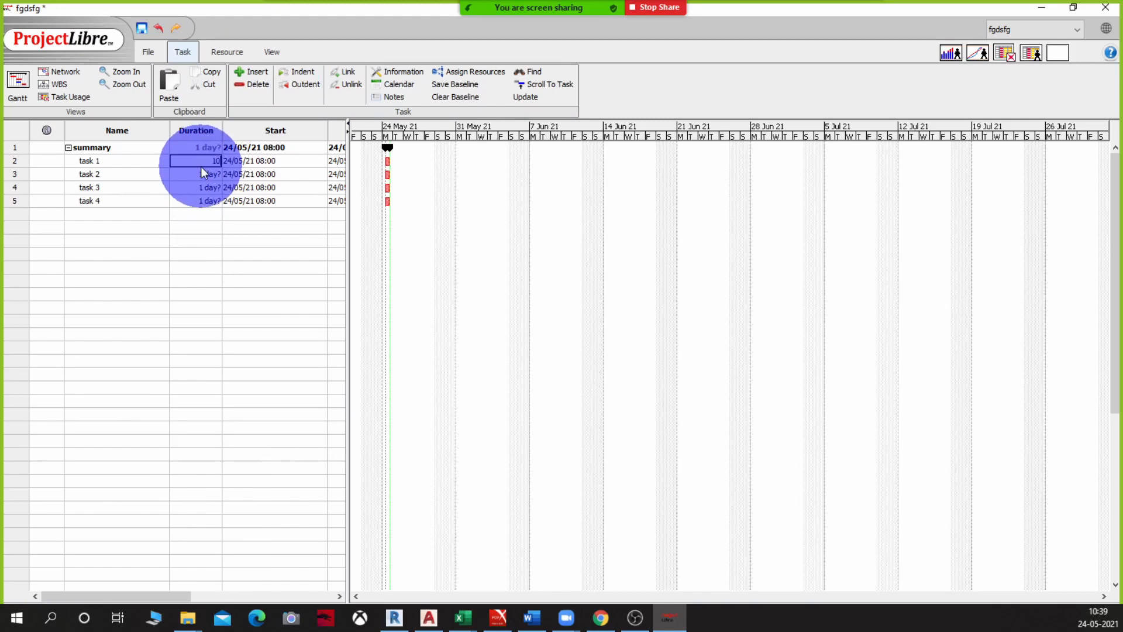
{"action": "key", "text": "Return"}
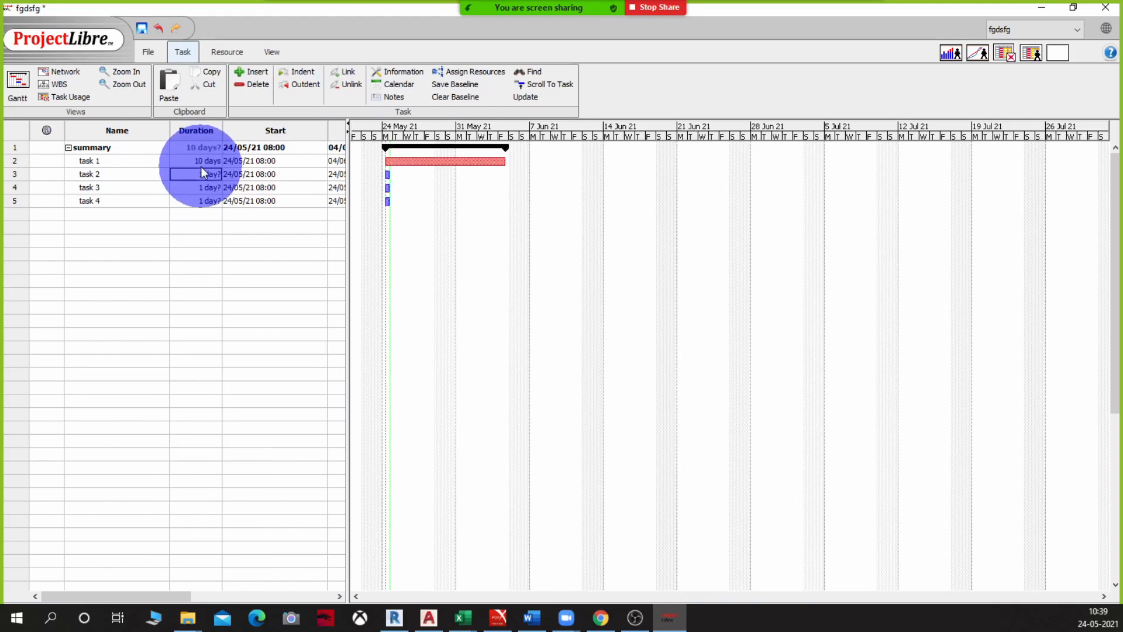
{"action": "type", "text": "15"}
{"action": "key", "text": "Return"}
{"action": "type", "text": "14"}
{"action": "key", "text": "Return"}
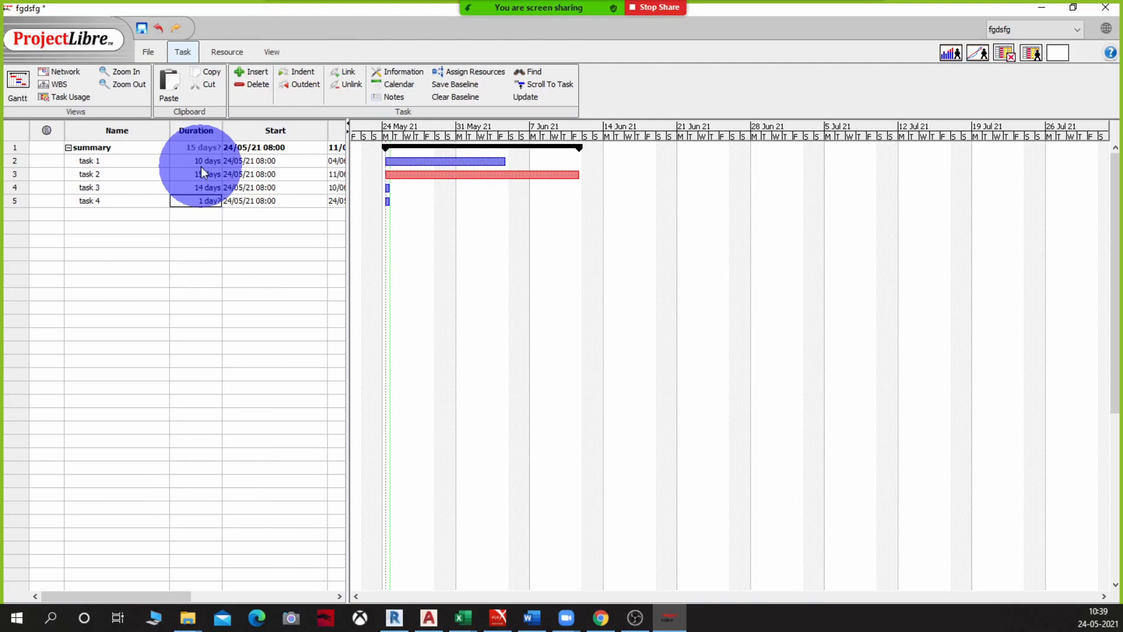
{"action": "type", "text": "14"}
{"action": "key", "text": "Return"}
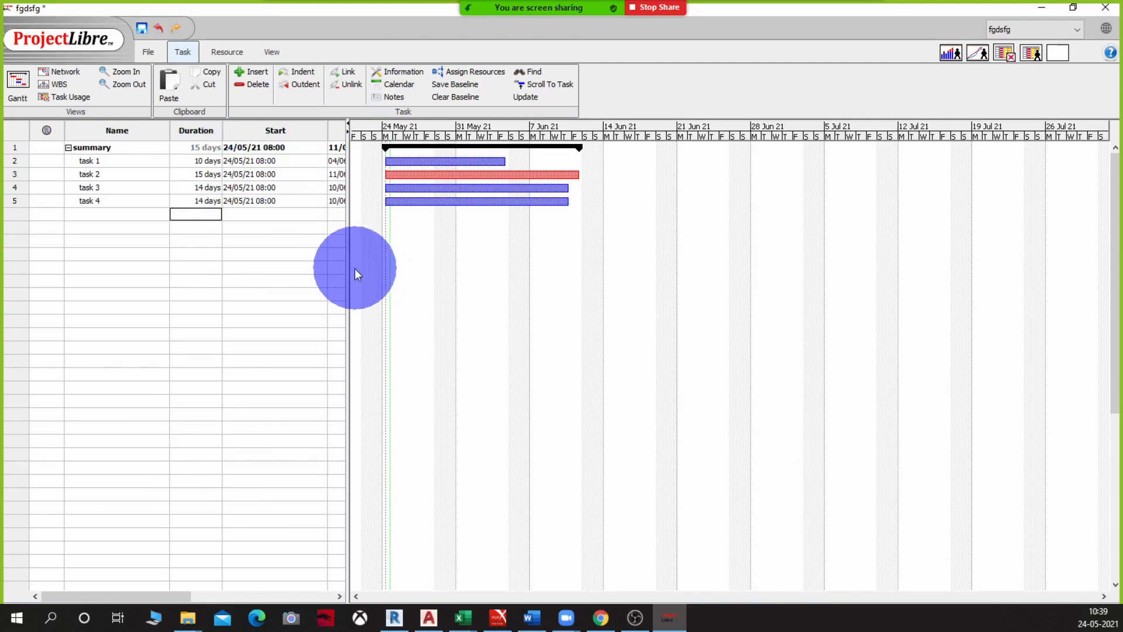
Widen the task table and narrow its Finish and Start columns to fit the Predecessors column
{"action": "left_click_drag", "start_coordinate": [349, 266], "coordinate": [477, 267]}
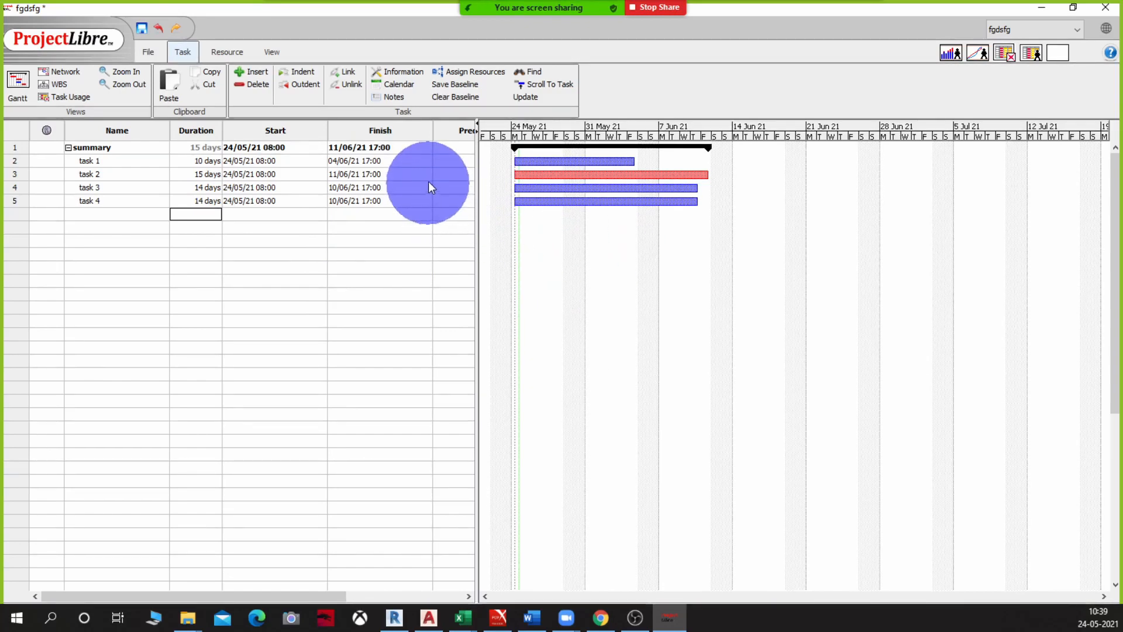
{"action": "left_click_drag", "start_coordinate": [431, 127], "coordinate": [400, 129]}
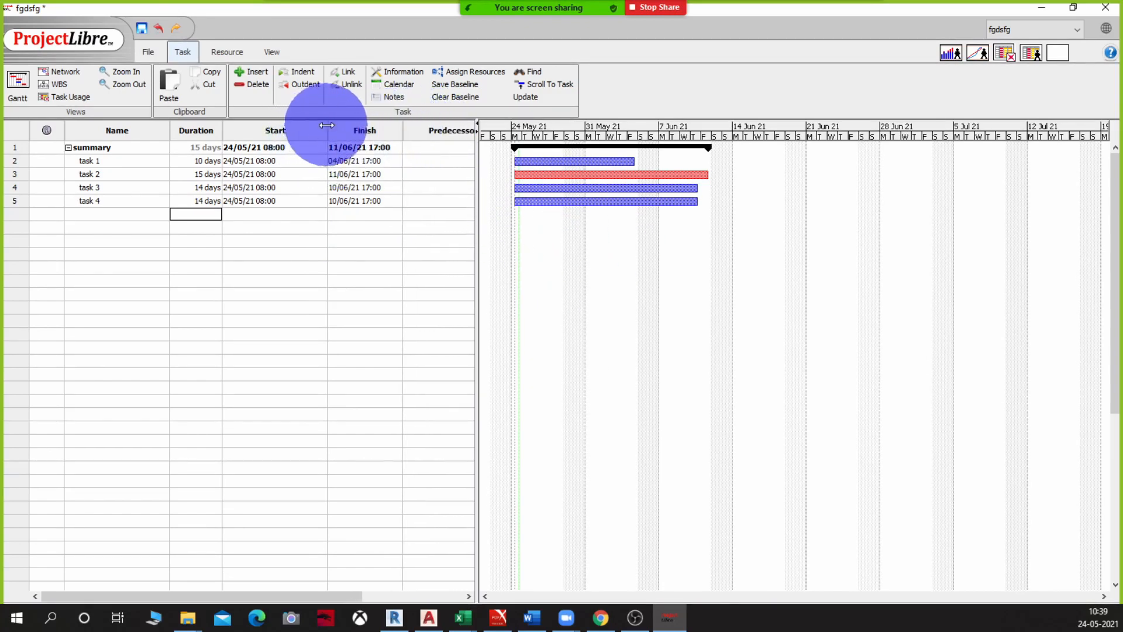
{"action": "left_click_drag", "start_coordinate": [326, 128], "coordinate": [290, 129]}
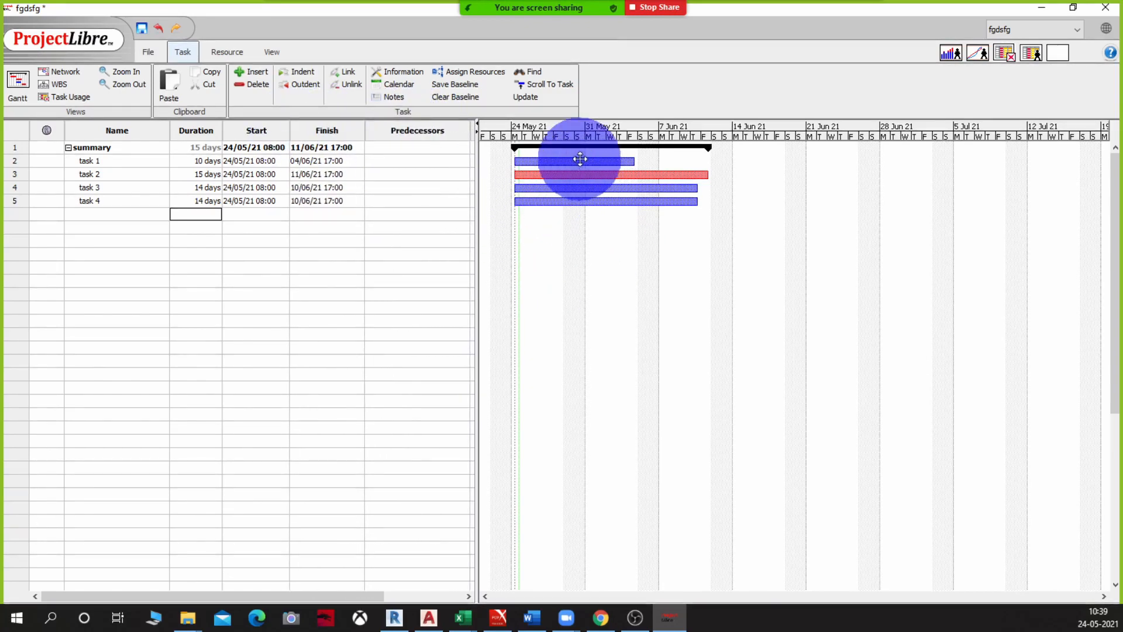
Link task 1 to task 2 and task 4, and task 2 to task 3 and task 4, in the Gantt chart
{"action": "left_click_drag", "start_coordinate": [577, 161], "coordinate": [591, 175]}
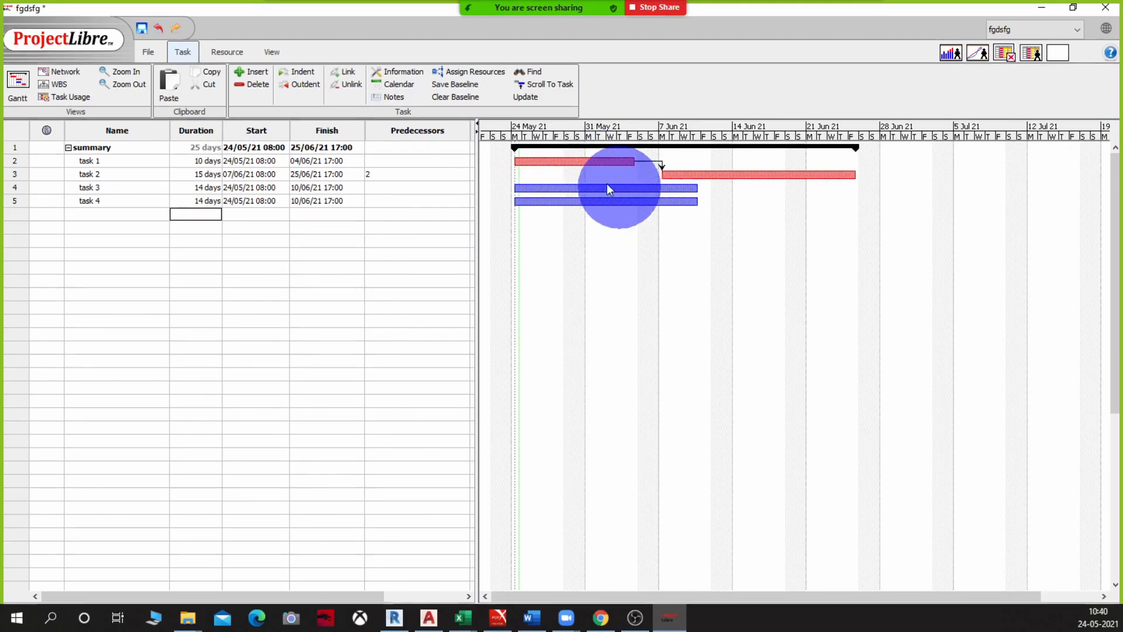
{"action": "left_click", "coordinate": [596, 161]}
{"action": "left_click_drag", "start_coordinate": [596, 161], "coordinate": [617, 201]}
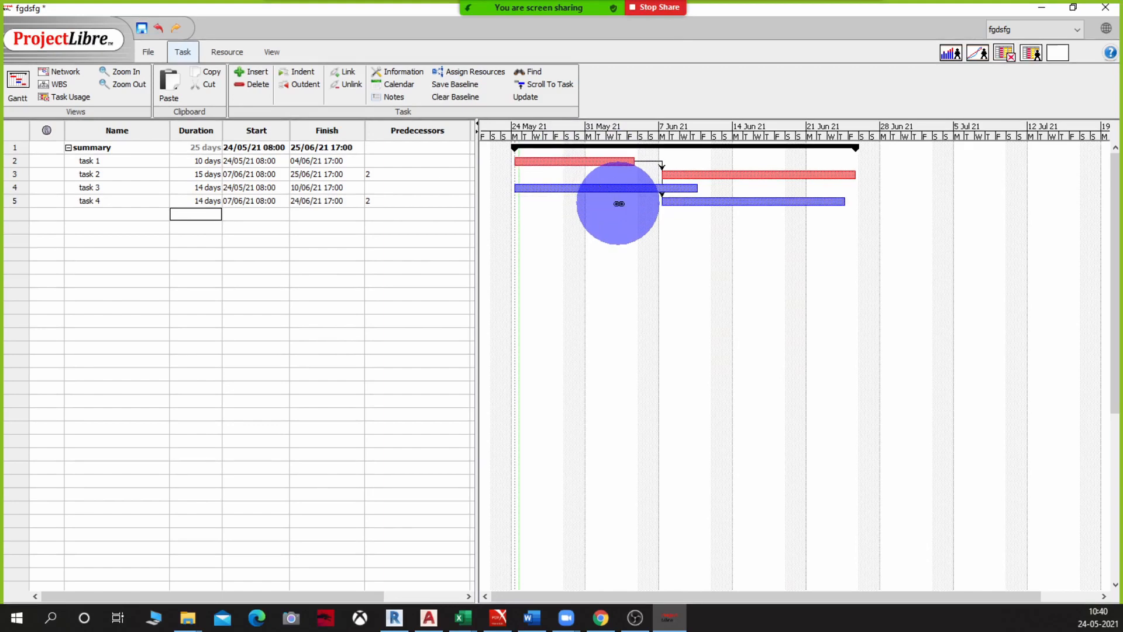
{"action": "left_click_drag", "start_coordinate": [692, 175], "coordinate": [644, 190]}
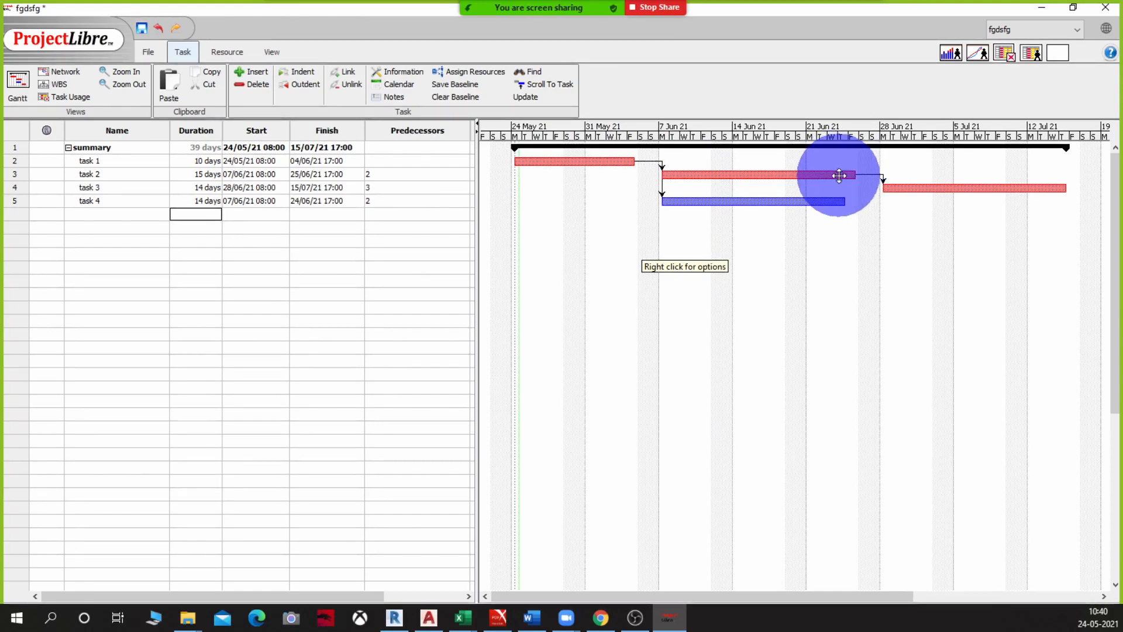
{"action": "left_click_drag", "start_coordinate": [839, 175], "coordinate": [808, 201]}
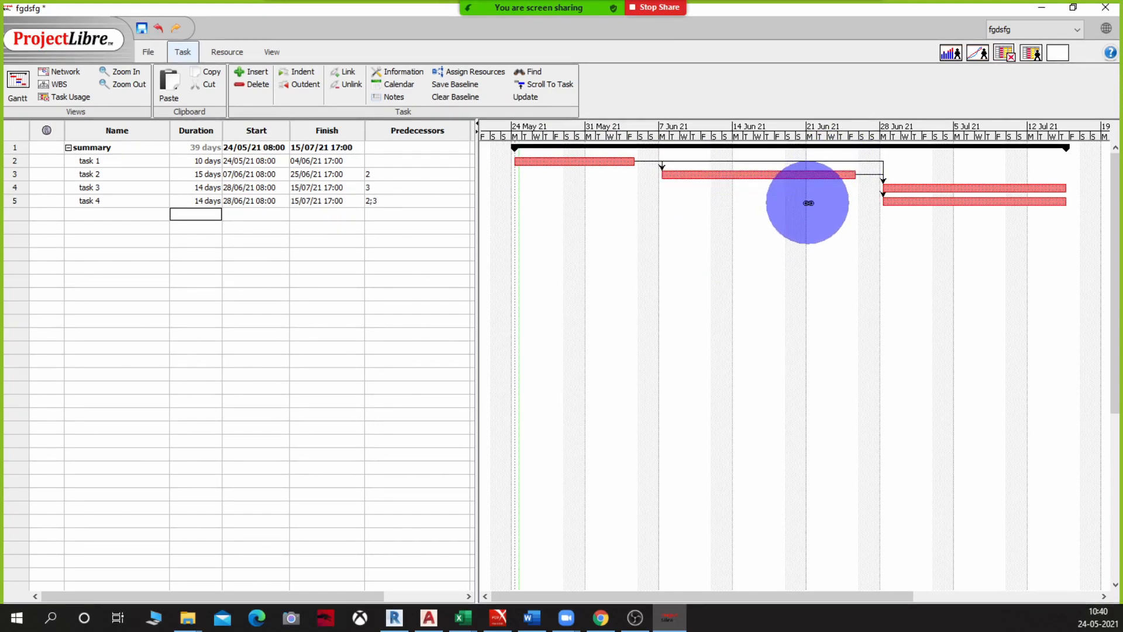
Try an SS dependency with a 2-day lag from task 1 to task 4, and undo it
{"action": "double_click", "coordinate": [882, 194]}
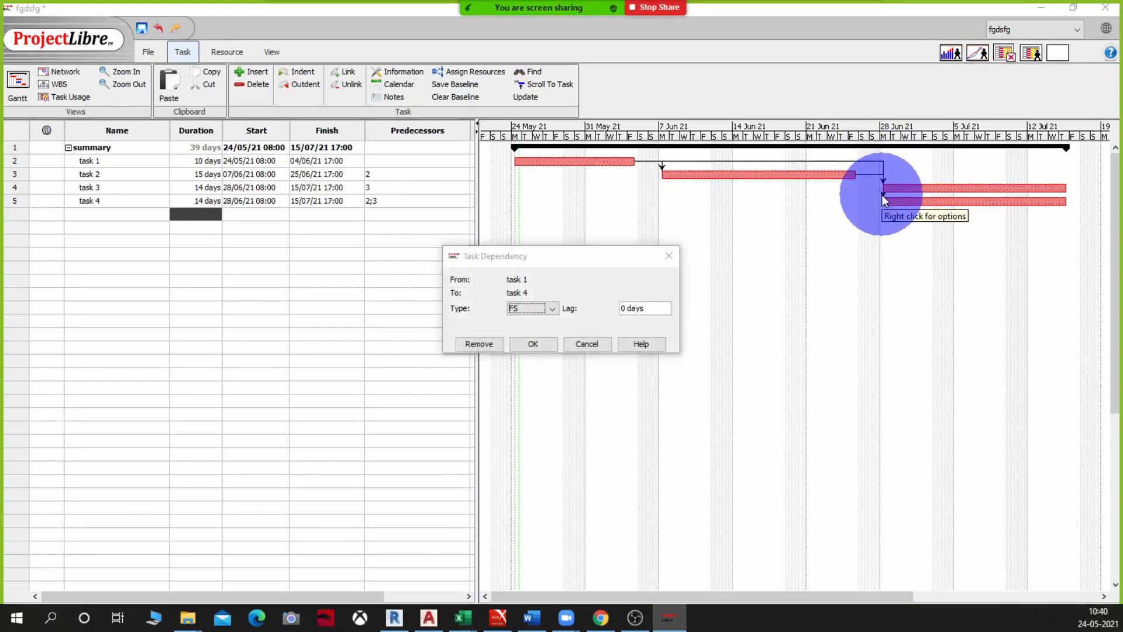
{"action": "left_click", "coordinate": [538, 308]}
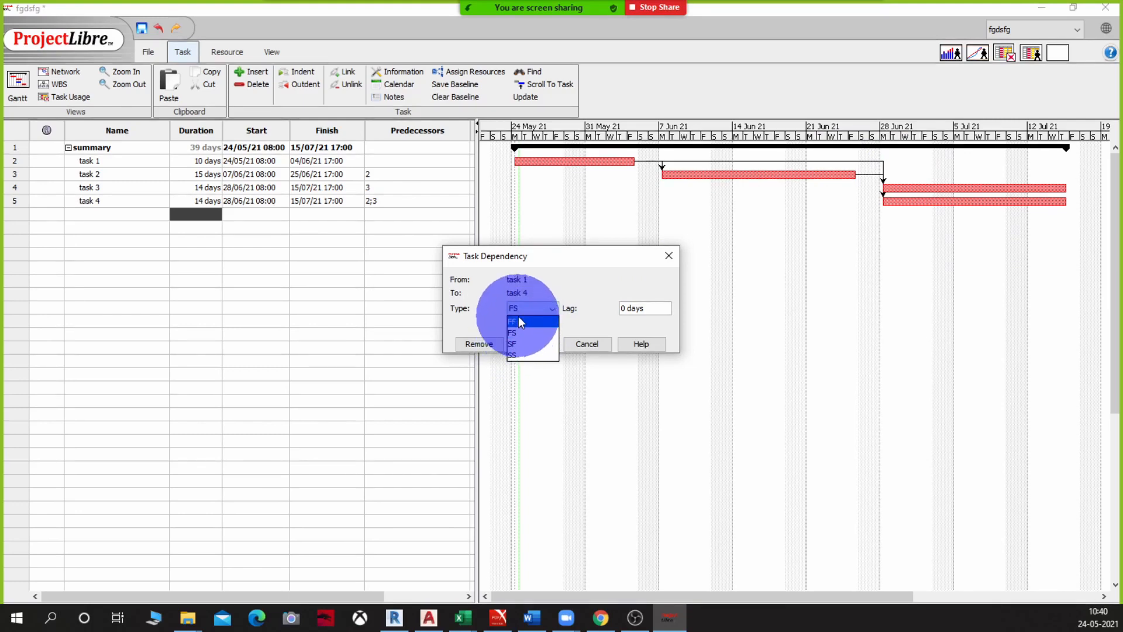
{"action": "left_click", "coordinate": [516, 355]}
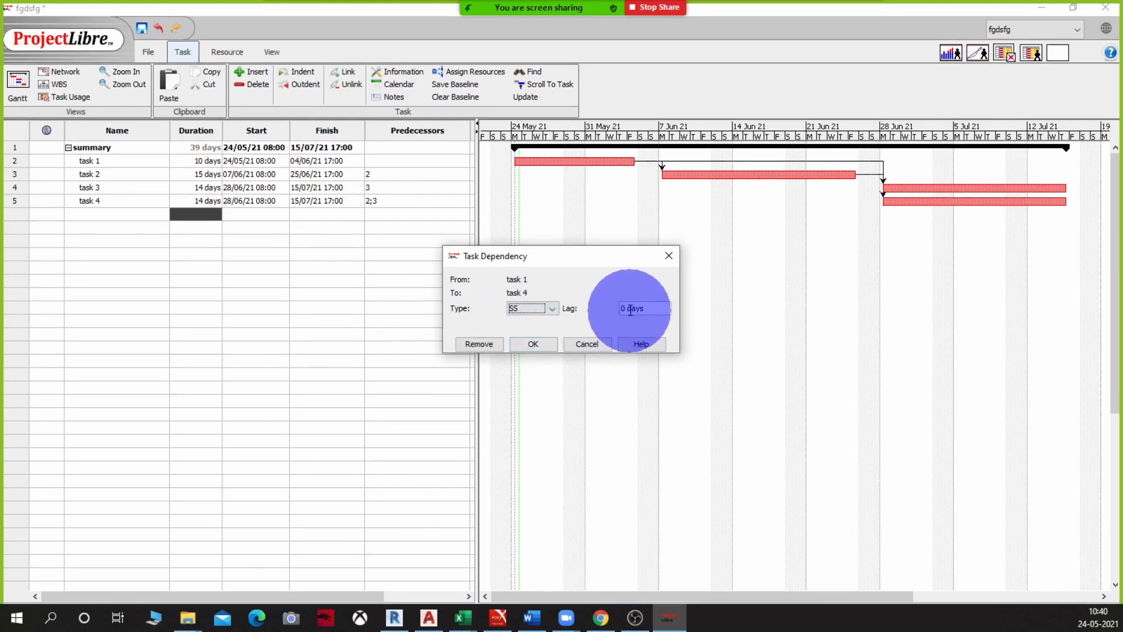
{"action": "left_click_drag", "start_coordinate": [628, 309], "coordinate": [617, 309]}
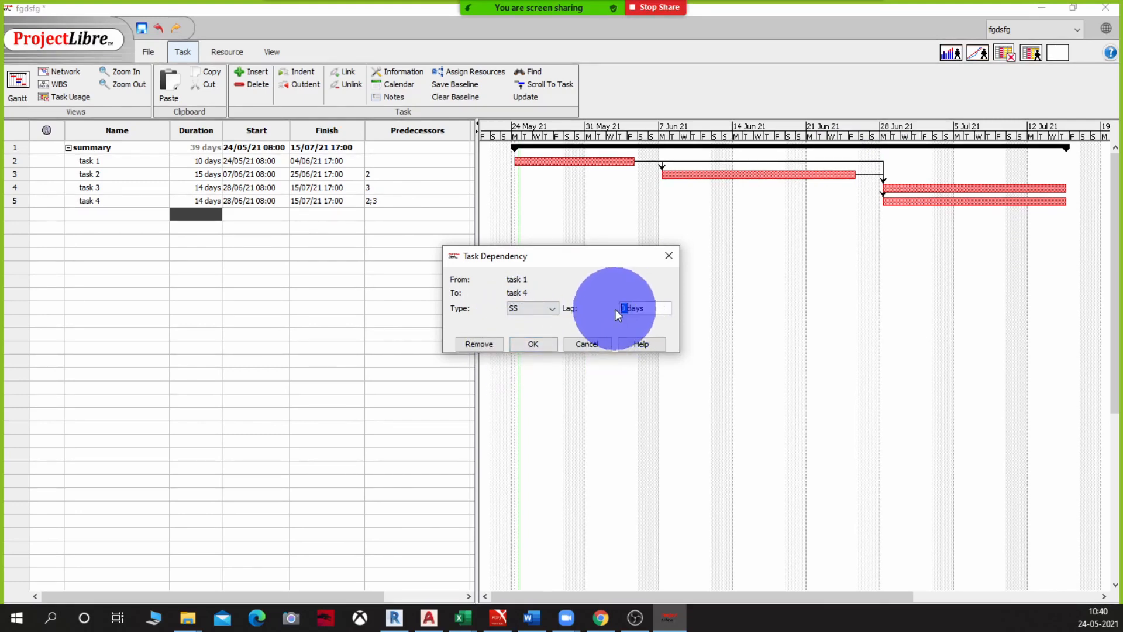
{"action": "type", "text": "2"}
{"action": "left_click", "coordinate": [543, 345]}
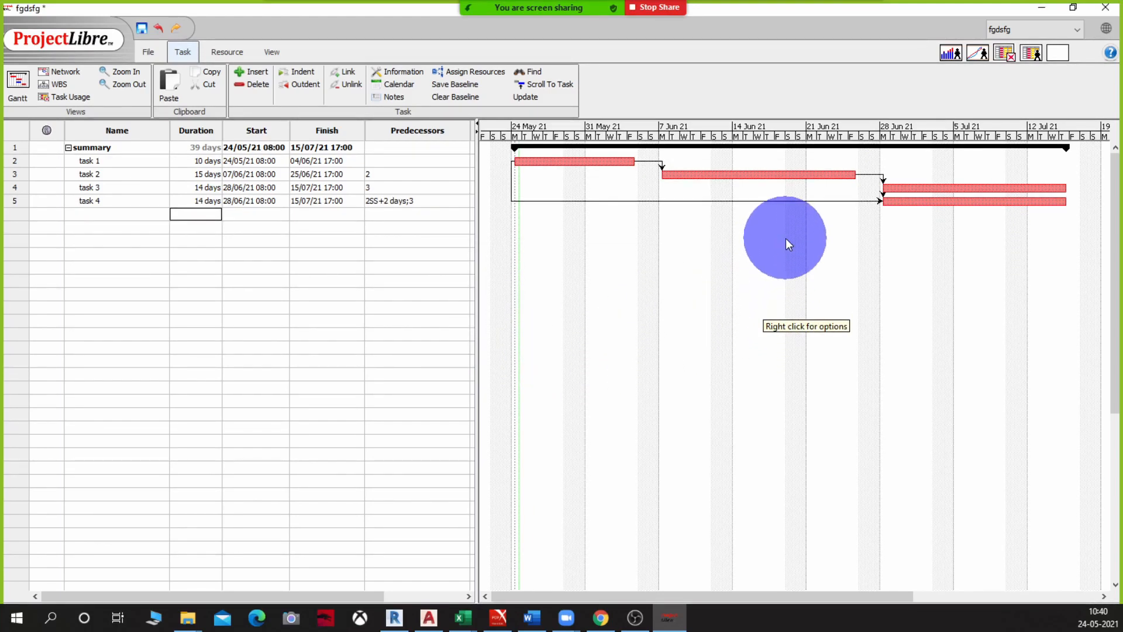
{"action": "key", "text": "ctrl+z"}
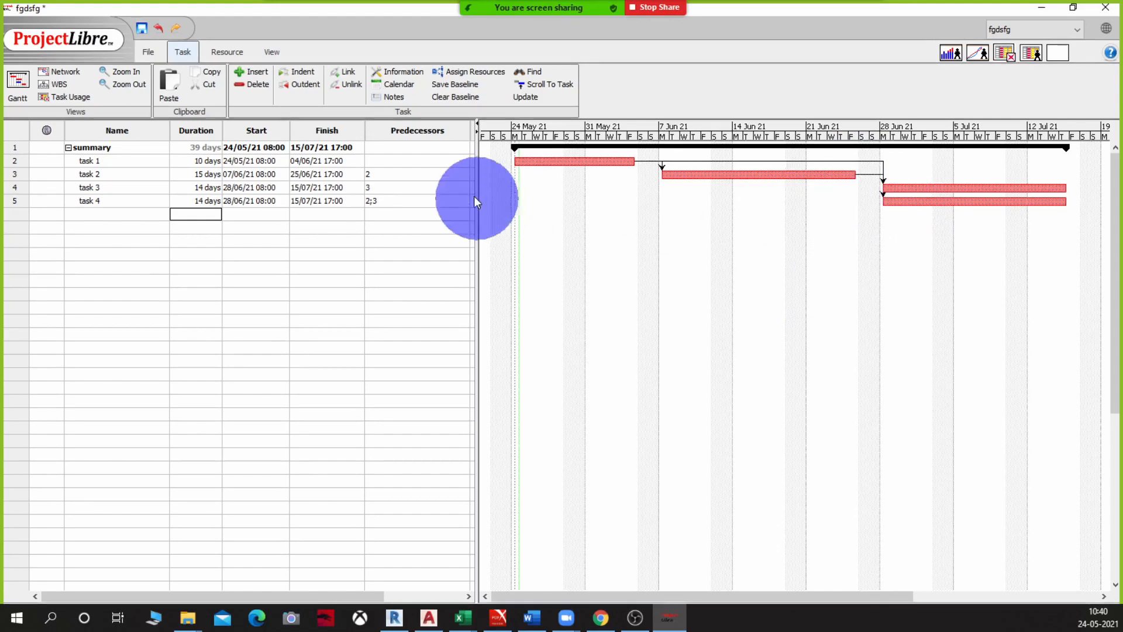
Change the dependency type of task 4's predecessor task 2 to SS in the task information
{"action": "double_click", "coordinate": [406, 200]}
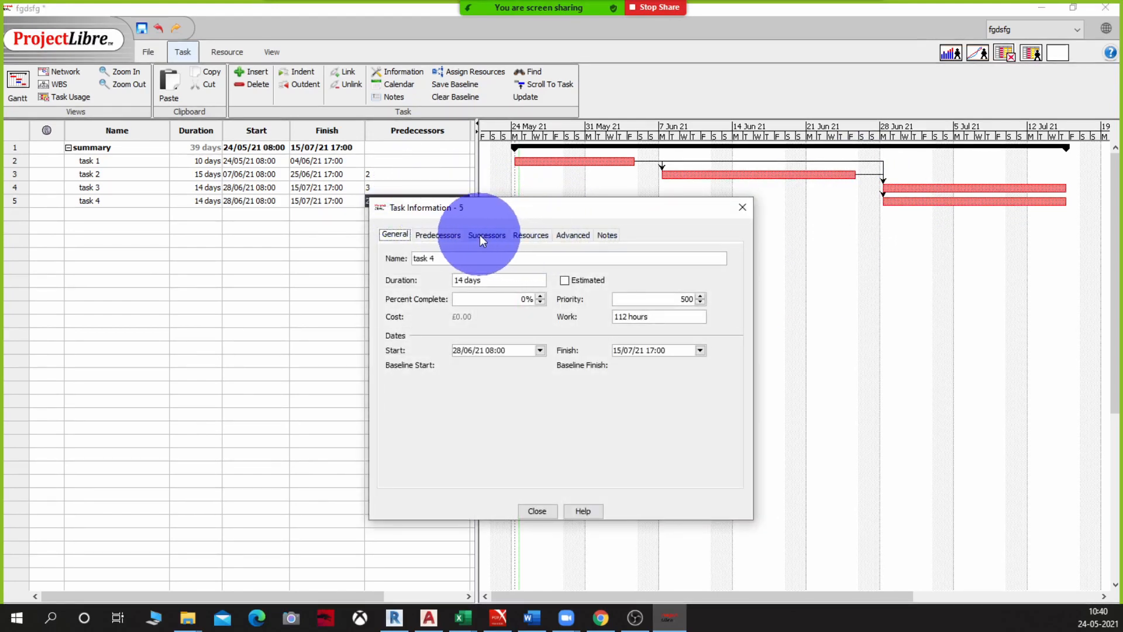
{"action": "left_click", "coordinate": [450, 235]}
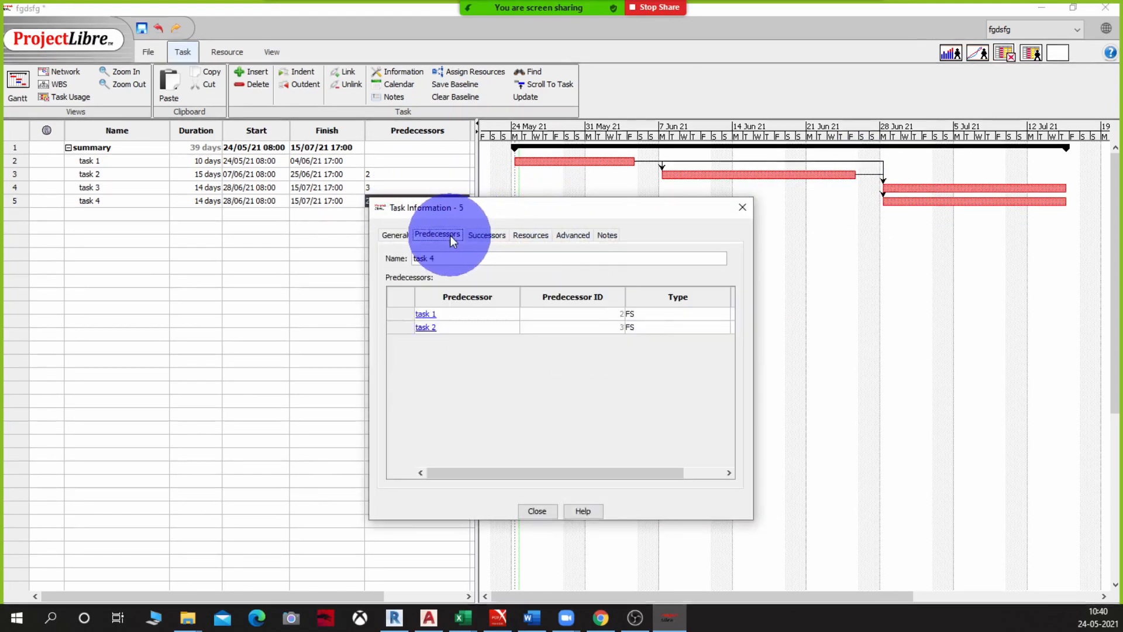
{"action": "left_click", "coordinate": [648, 328]}
{"action": "left_click", "coordinate": [639, 370]}
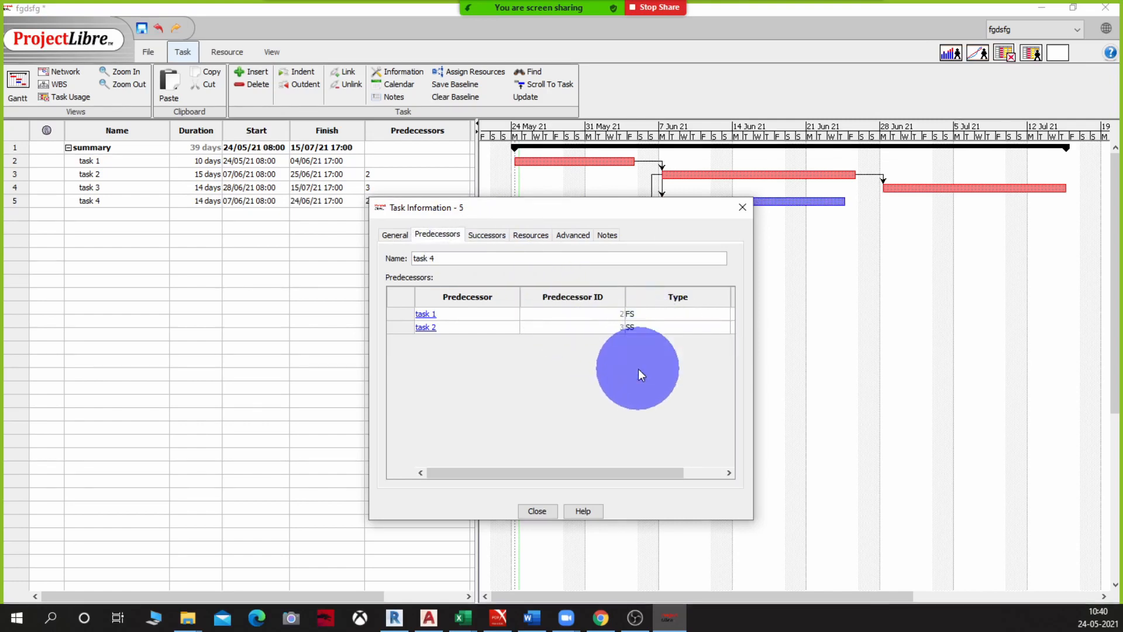
{"action": "left_click", "coordinate": [539, 511]}
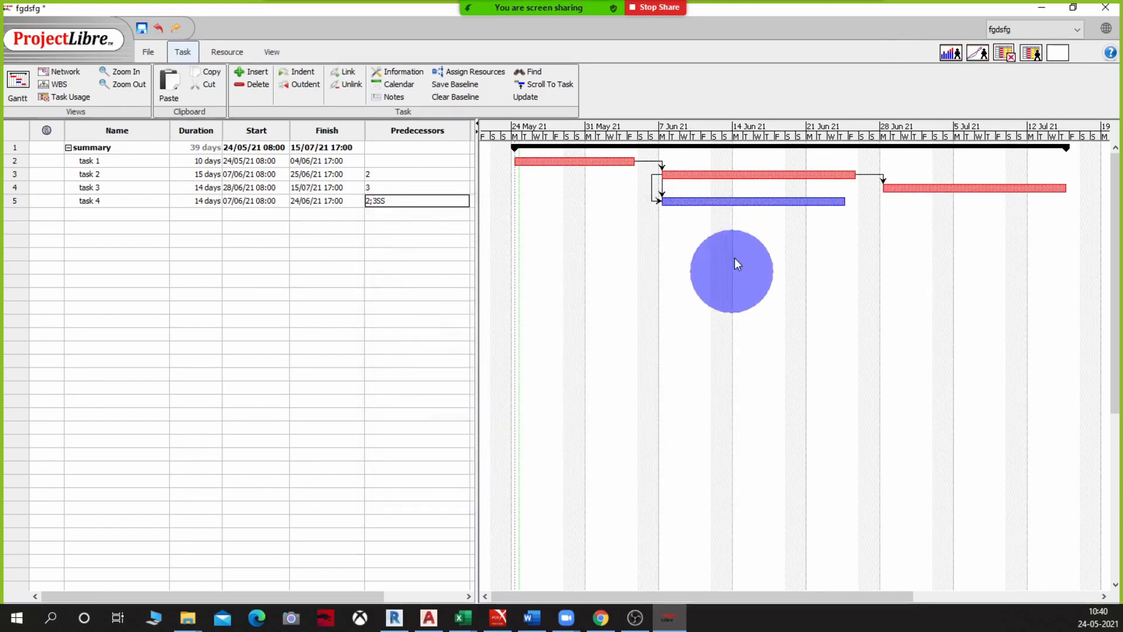
Set a 5-day lag on the dependency from task 2 to task 4
{"action": "double_click", "coordinate": [653, 187]}
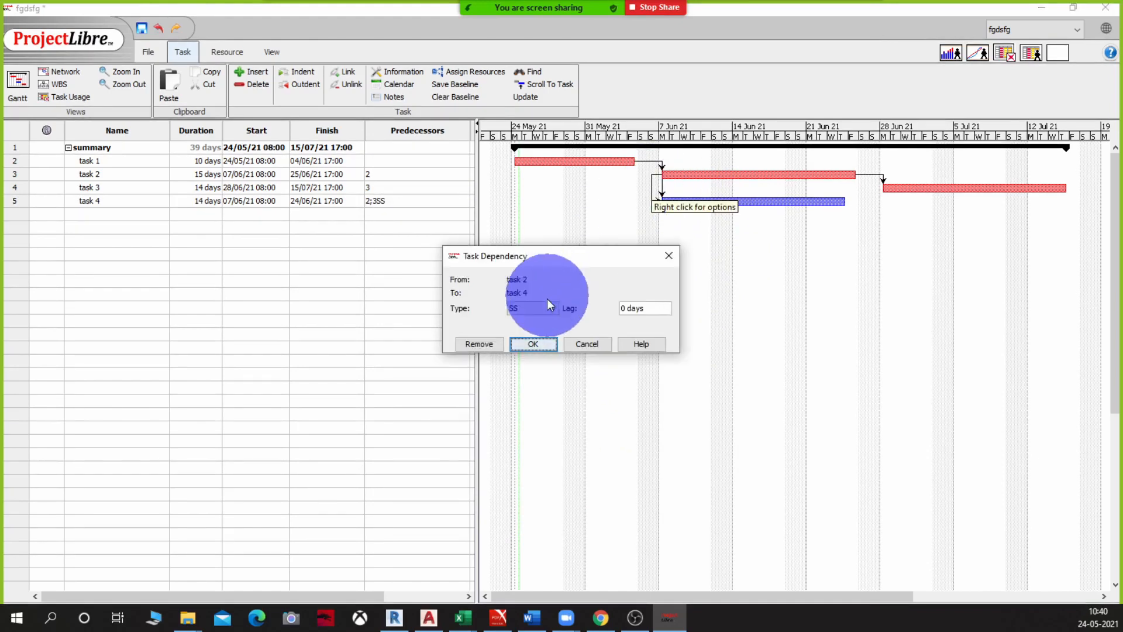
{"action": "double_click", "coordinate": [624, 308]}
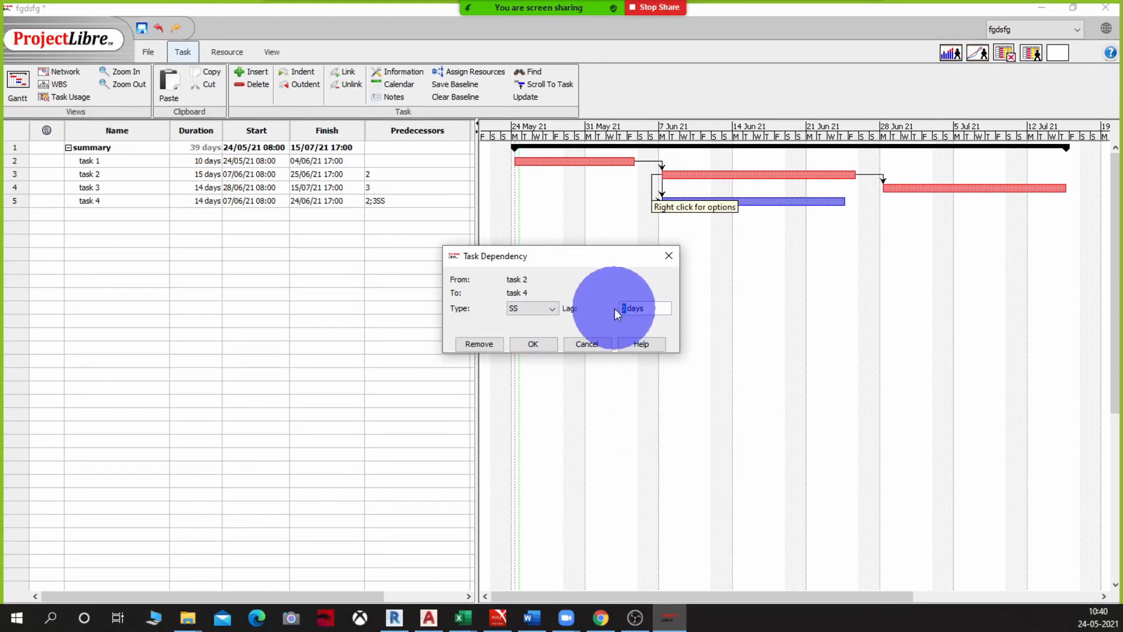
{"action": "type", "text": "5"}
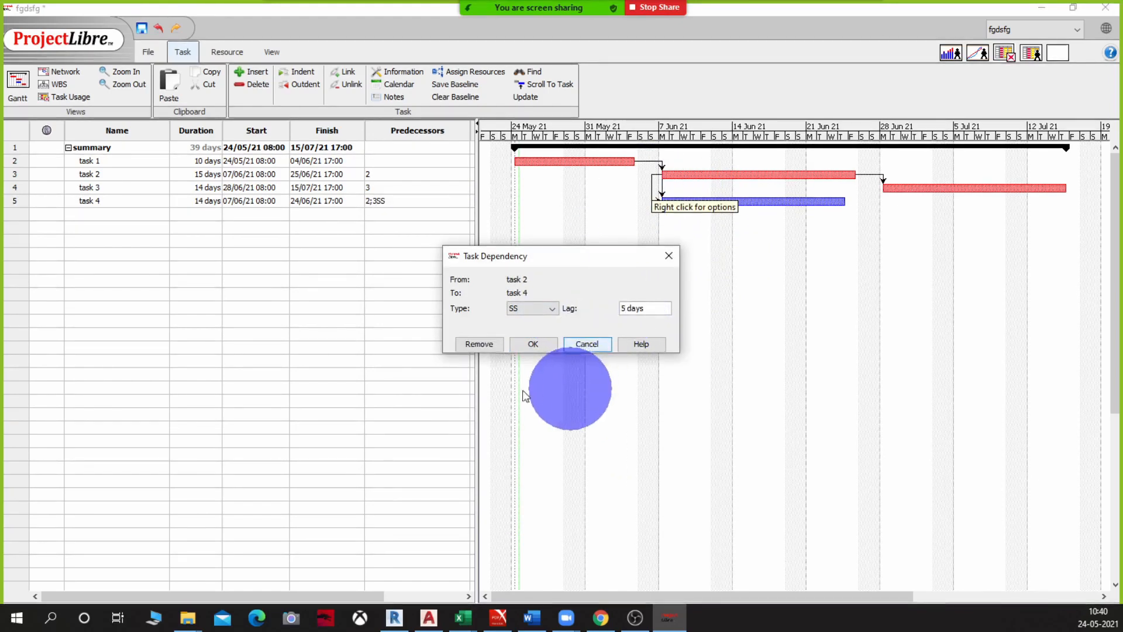
{"action": "left_click", "coordinate": [532, 344]}
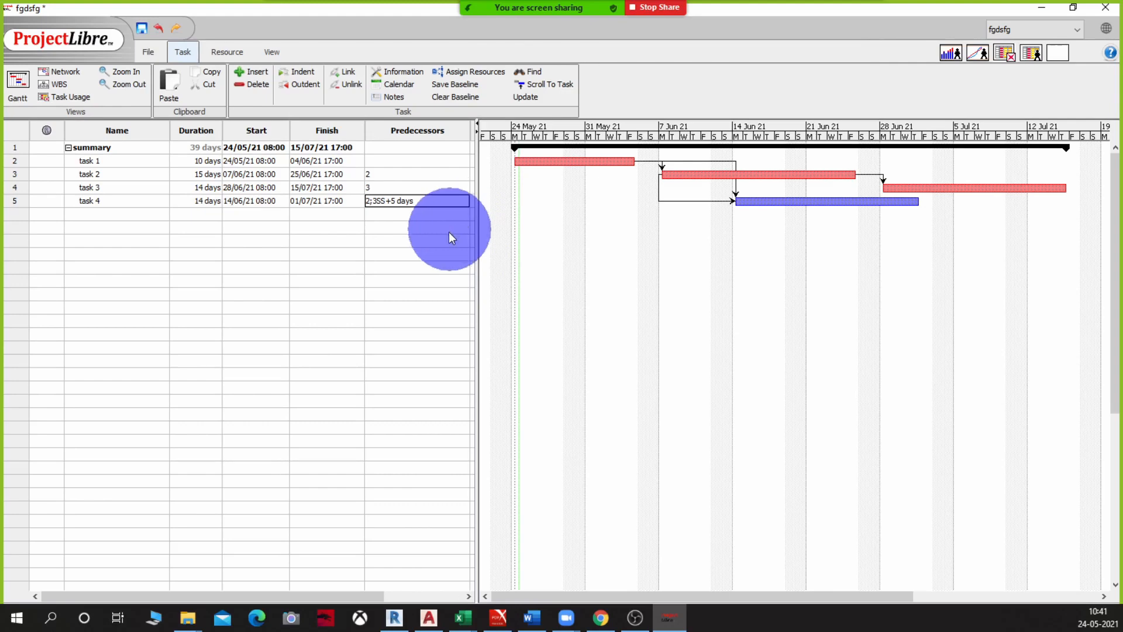
{"action": "double_click", "coordinate": [84, 256]}
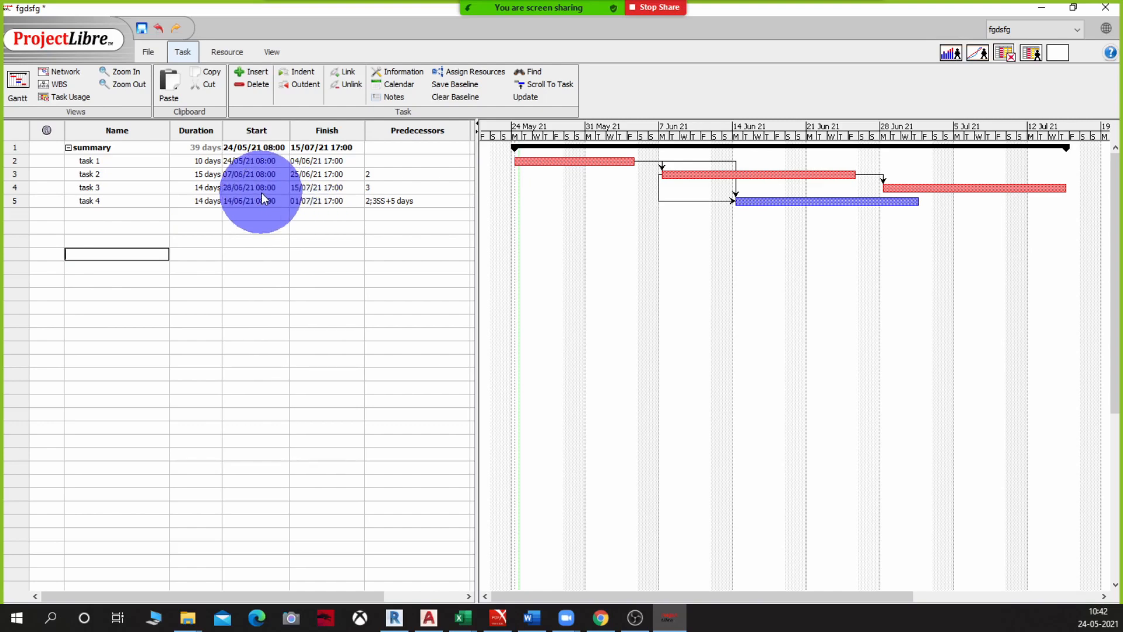
Create a new base working calendar named "thursday off"
{"action": "left_click", "coordinate": [150, 51]}
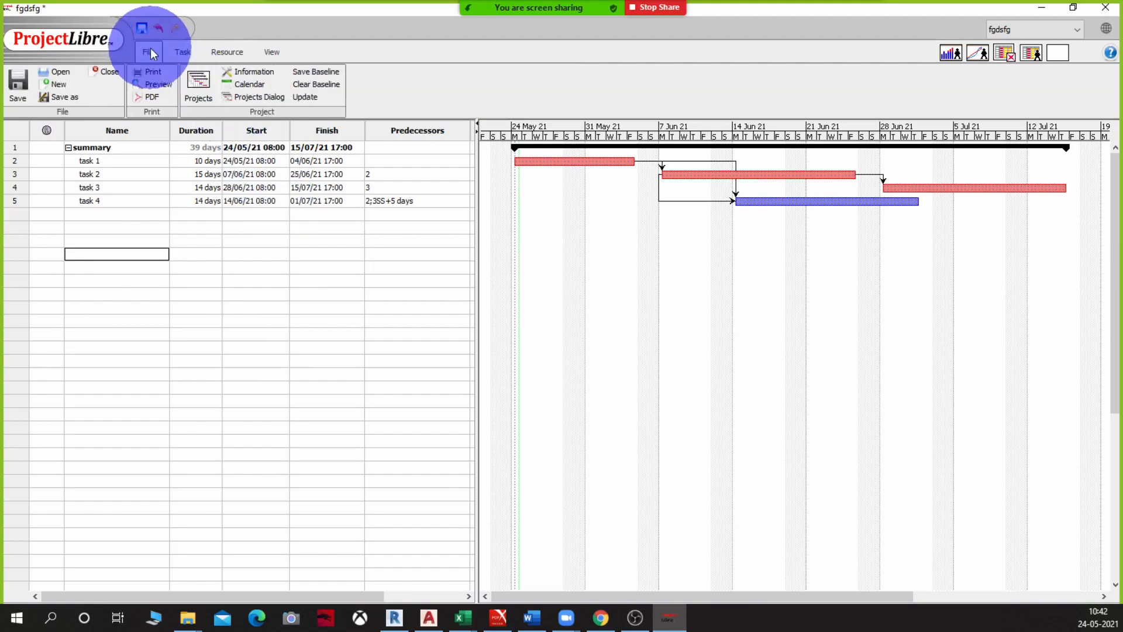
{"action": "left_click", "coordinate": [250, 84]}
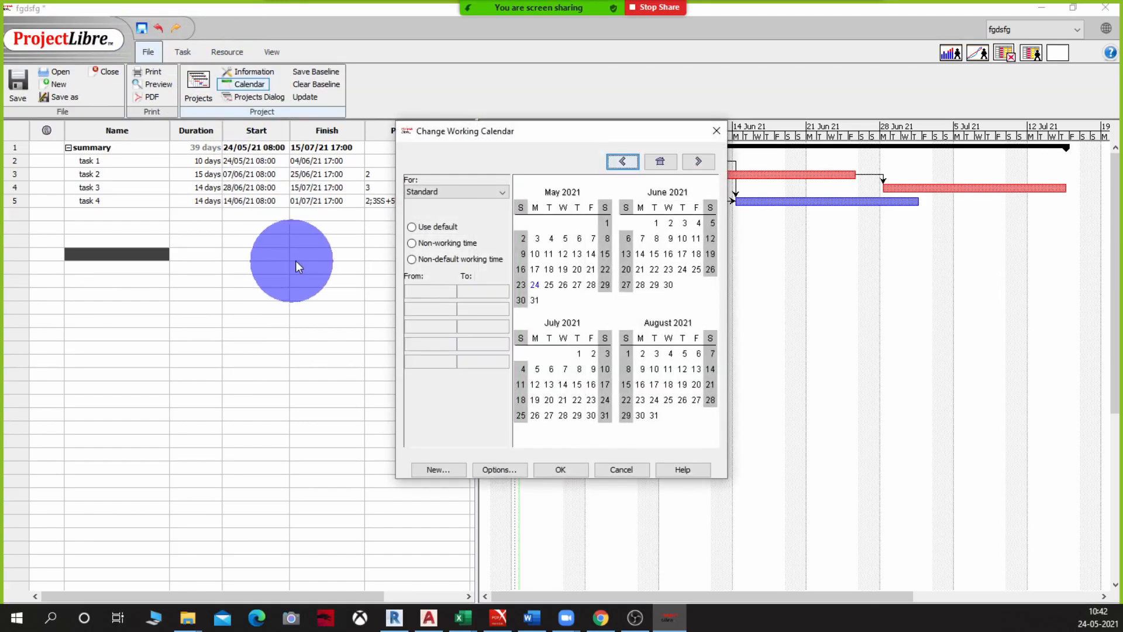
{"action": "left_click", "coordinate": [454, 193]}
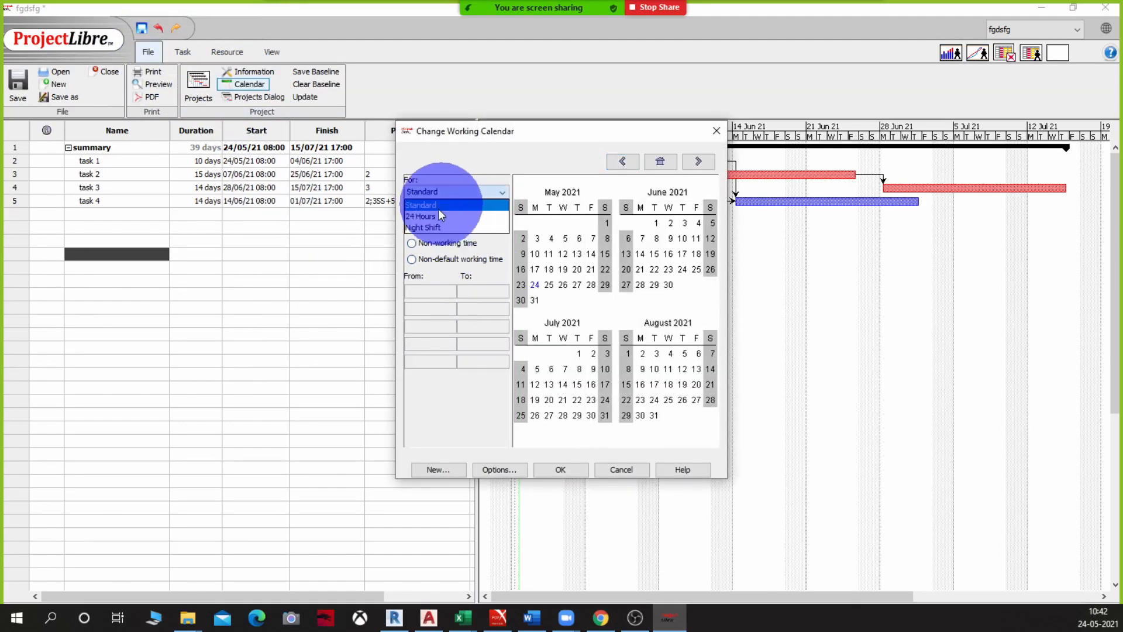
{"action": "left_click", "coordinate": [454, 194]}
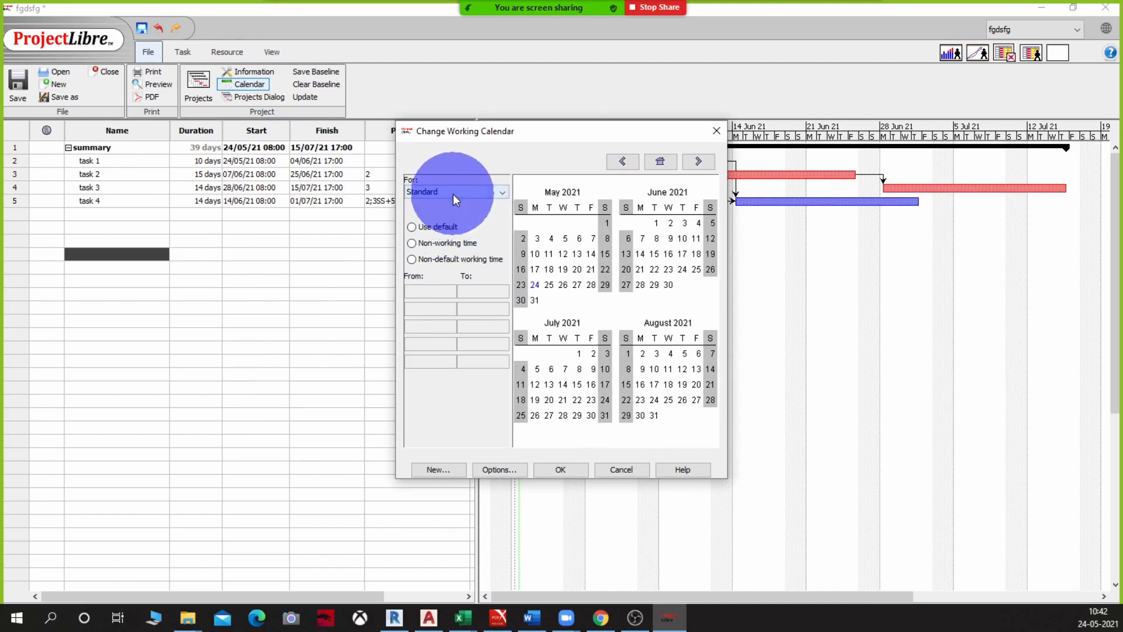
{"action": "left_click", "coordinate": [438, 470]}
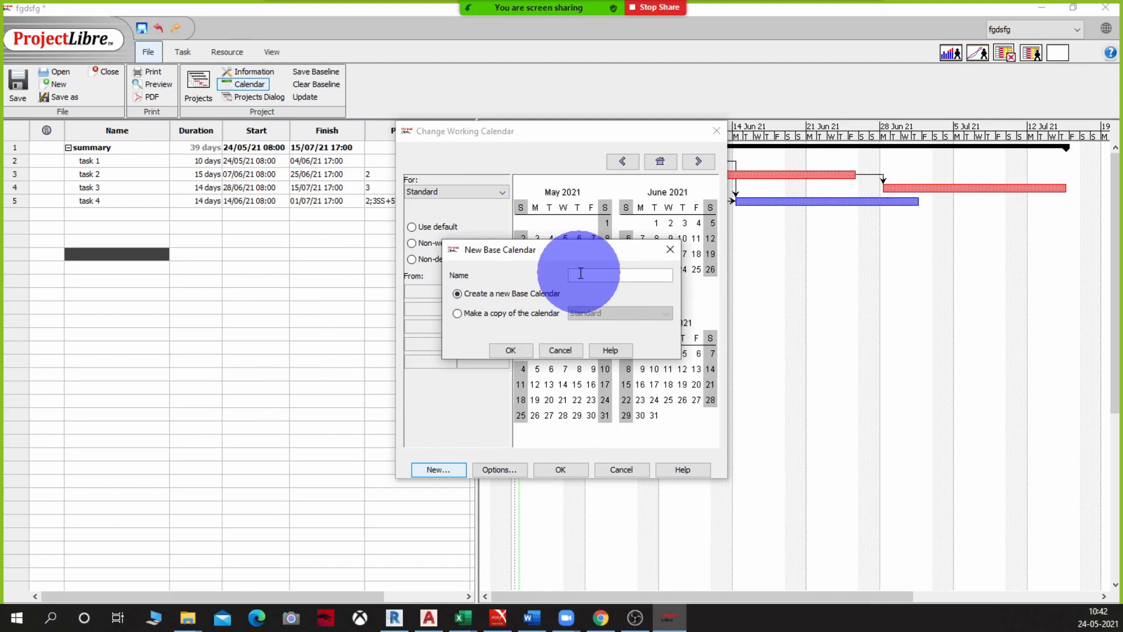
{"action": "type", "text": "thursday off"}
{"action": "left_click", "coordinate": [530, 351]}
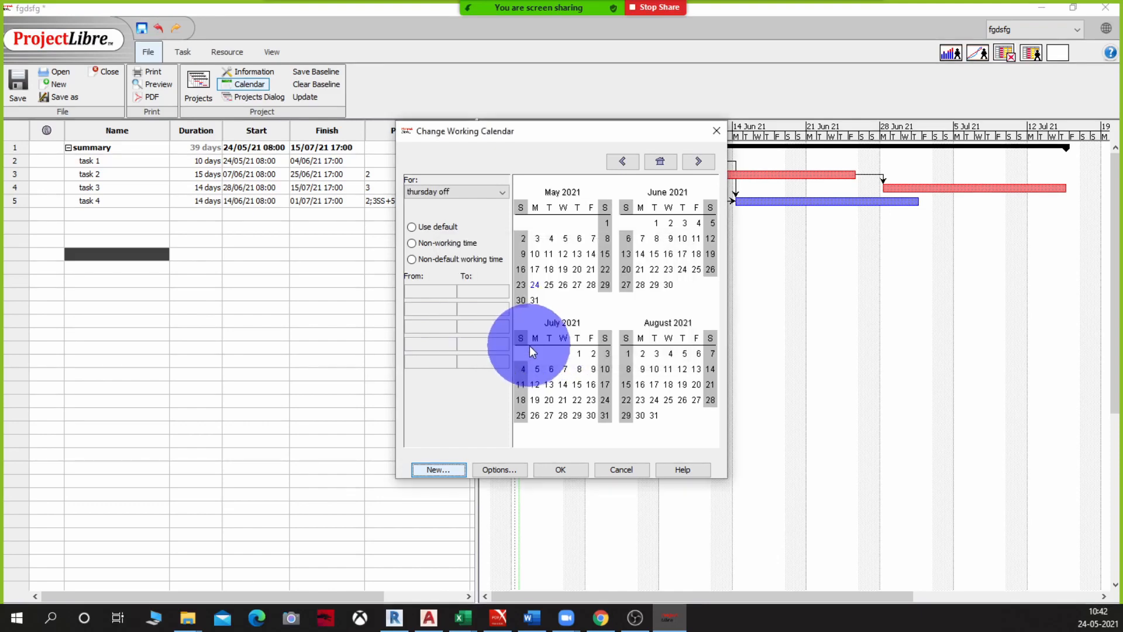
Make every Thursday non-working time in the thursday off calendar and save the calendar changes
{"action": "left_click", "coordinate": [578, 208]}
{"action": "left_click", "coordinate": [440, 245]}
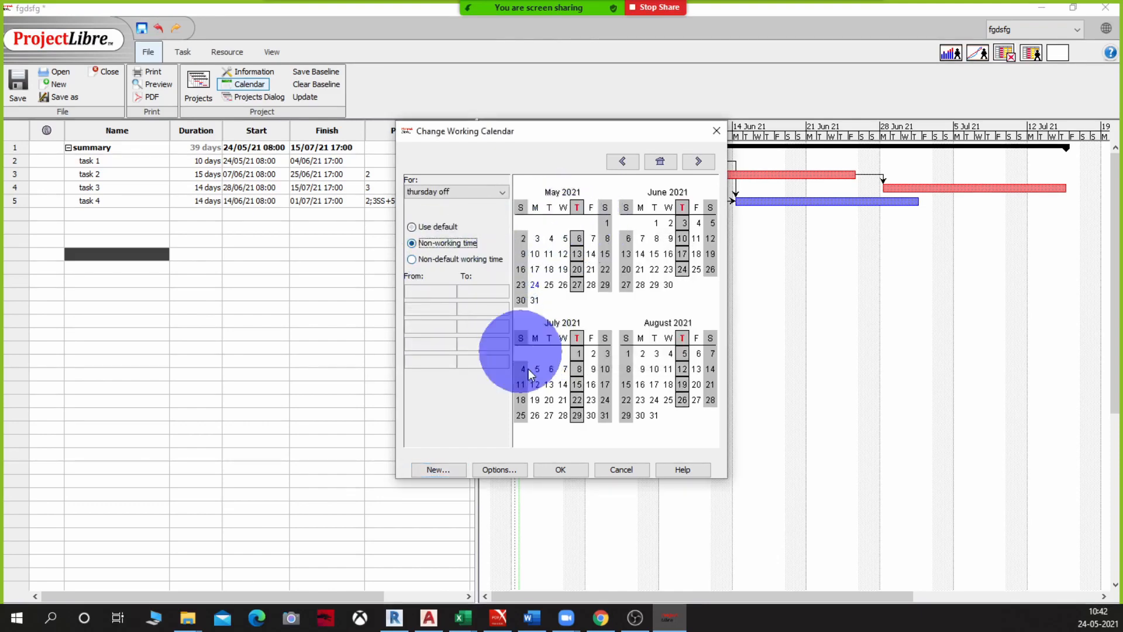
{"action": "left_click", "coordinate": [574, 471]}
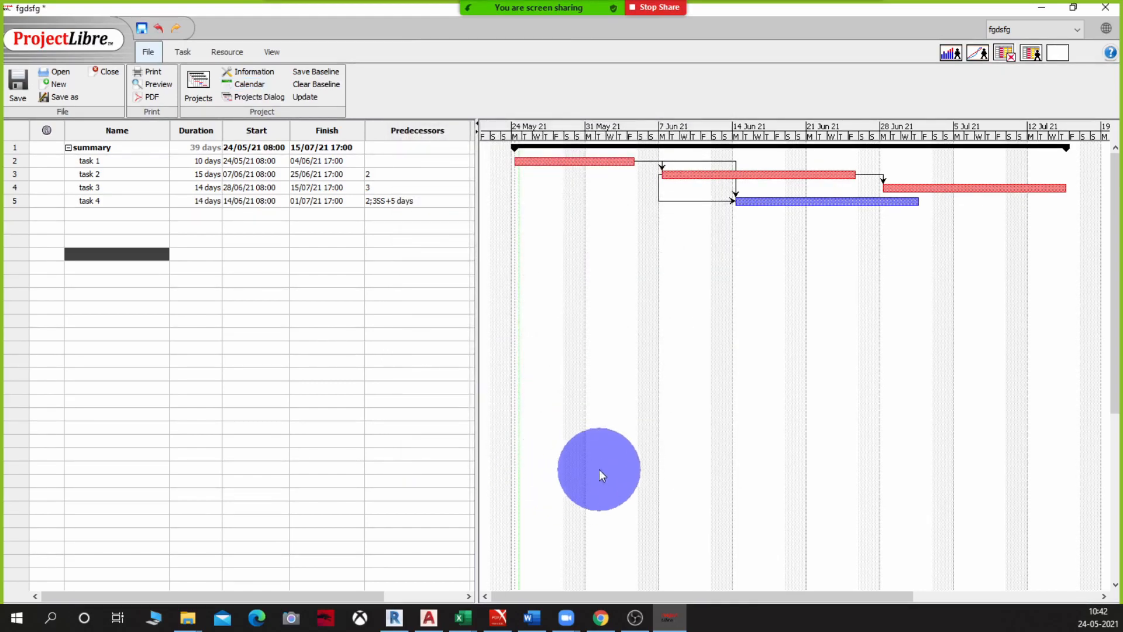
Assign the thursday off calendar to task 3 as its task calendar
{"action": "left_click", "coordinate": [10, 187]}
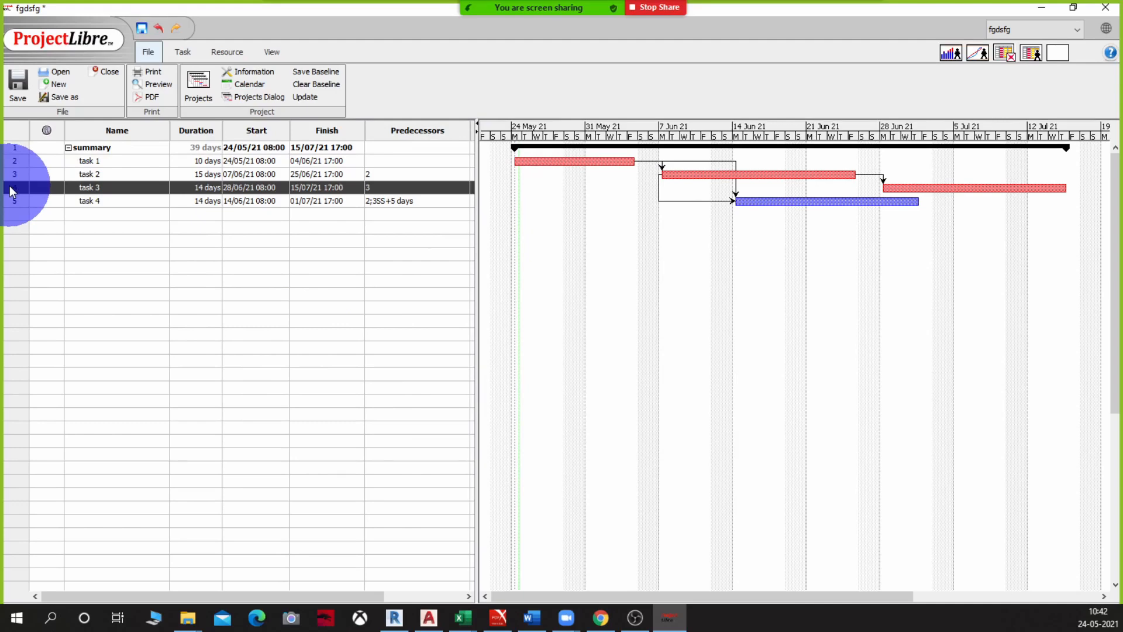
{"action": "double_click", "coordinate": [10, 190]}
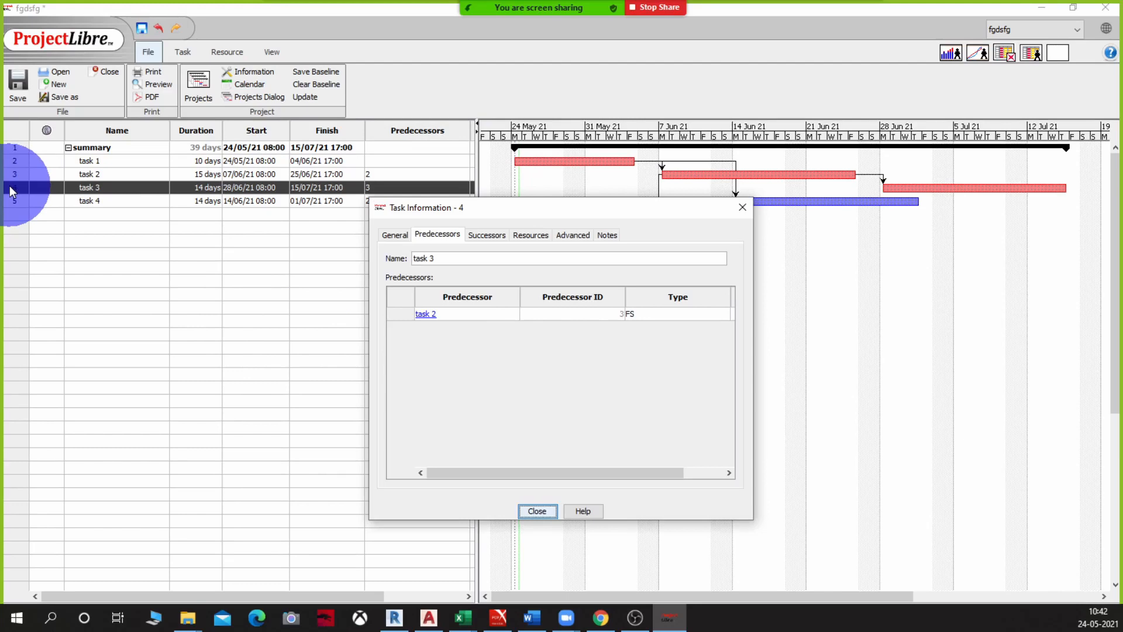
{"action": "left_click", "coordinate": [567, 234]}
{"action": "left_click", "coordinate": [552, 384]}
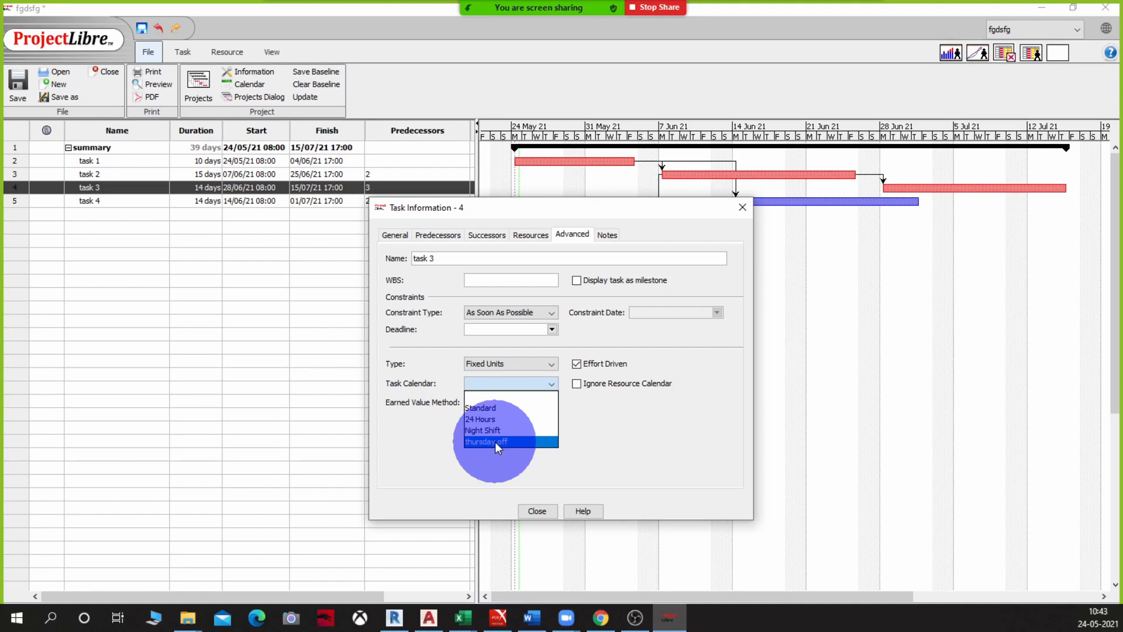
{"action": "left_click", "coordinate": [495, 441]}
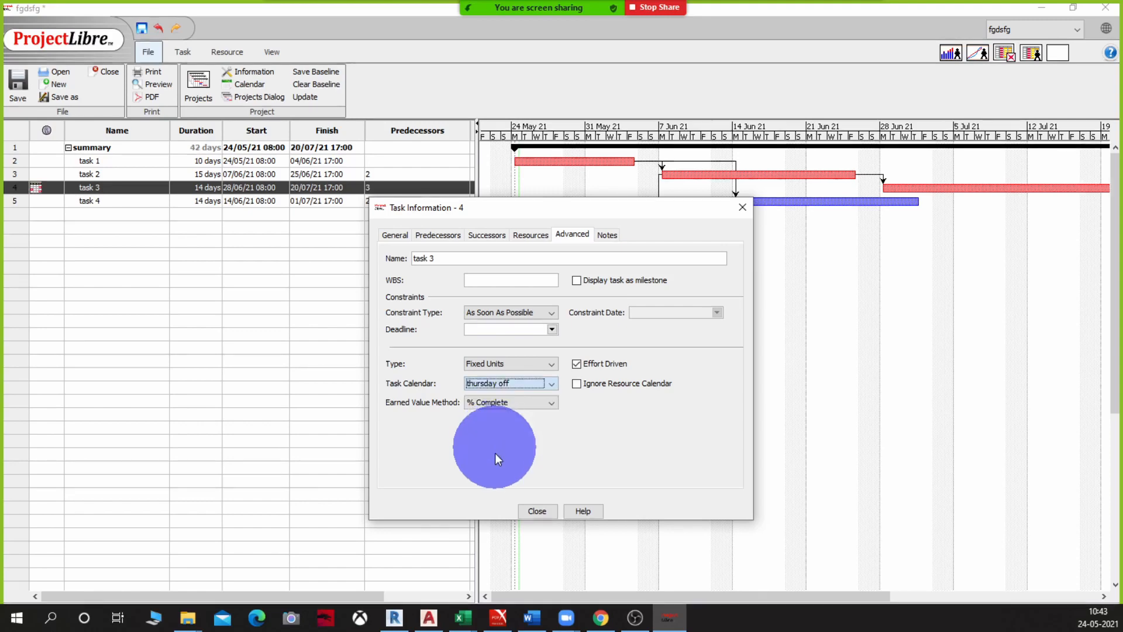
{"action": "left_click", "coordinate": [530, 514]}
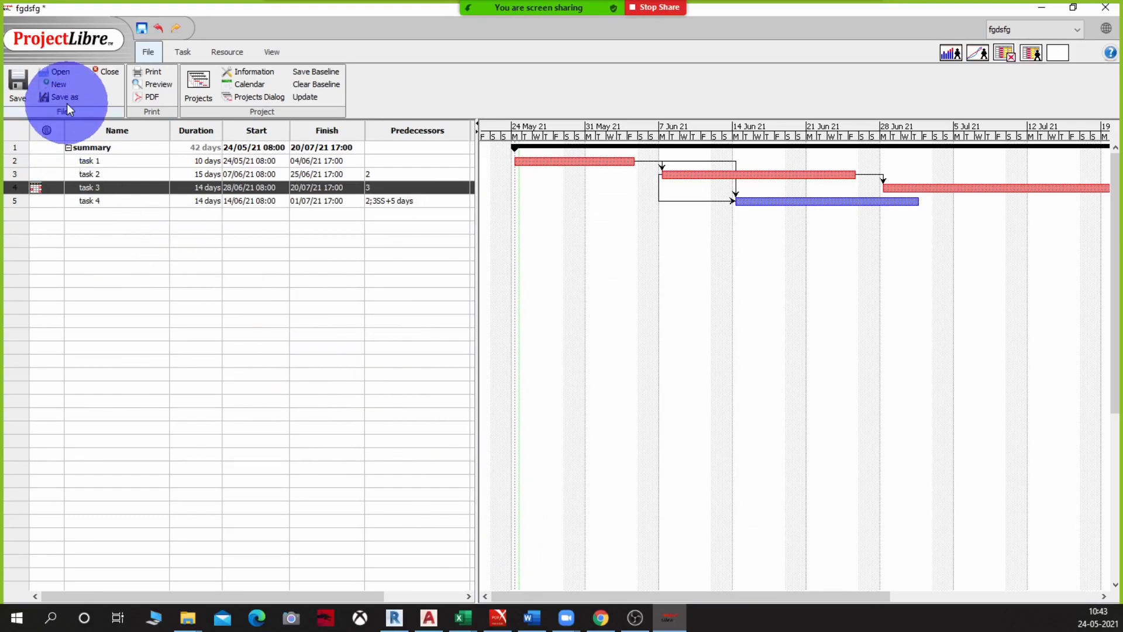
Start another new base calendar from the project's working calendar settings
{"action": "left_click", "coordinate": [251, 87]}
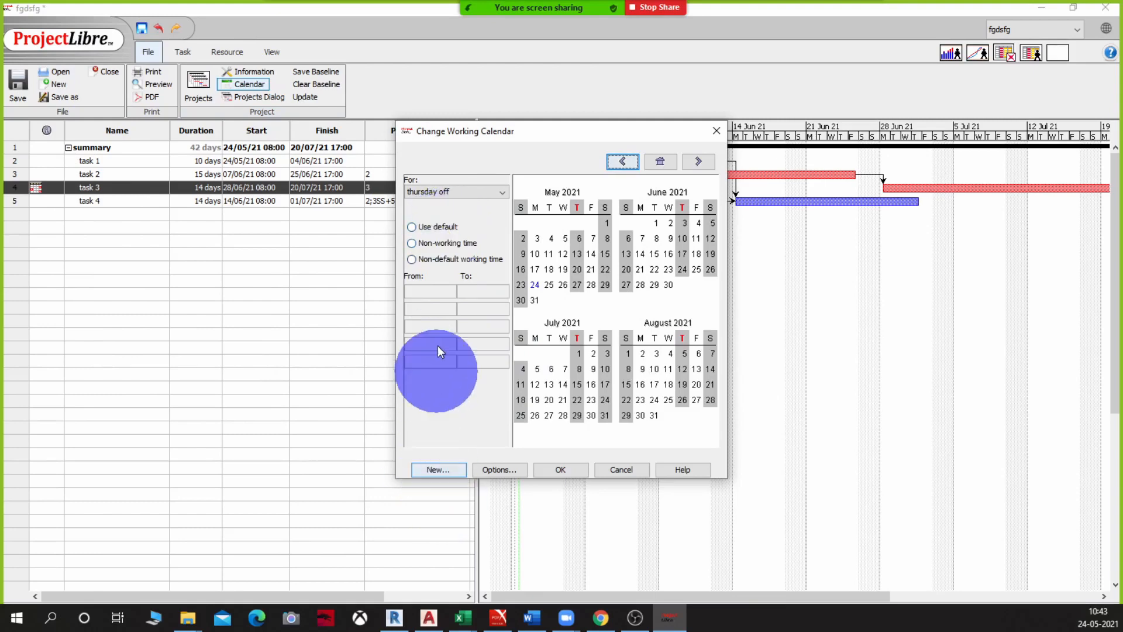
{"action": "left_click", "coordinate": [437, 469]}
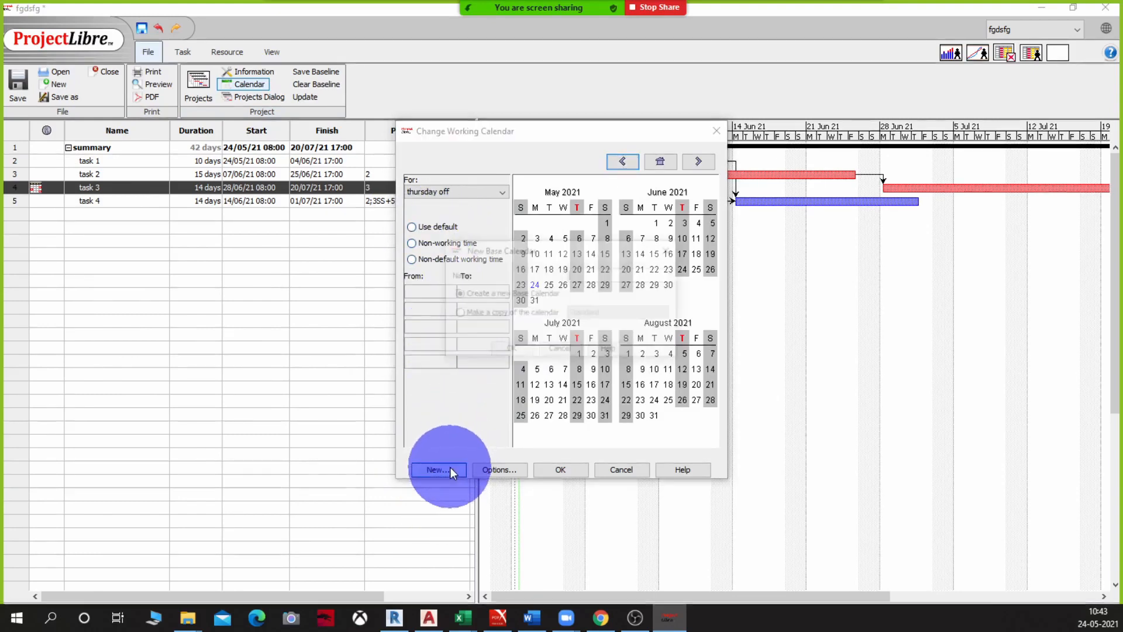